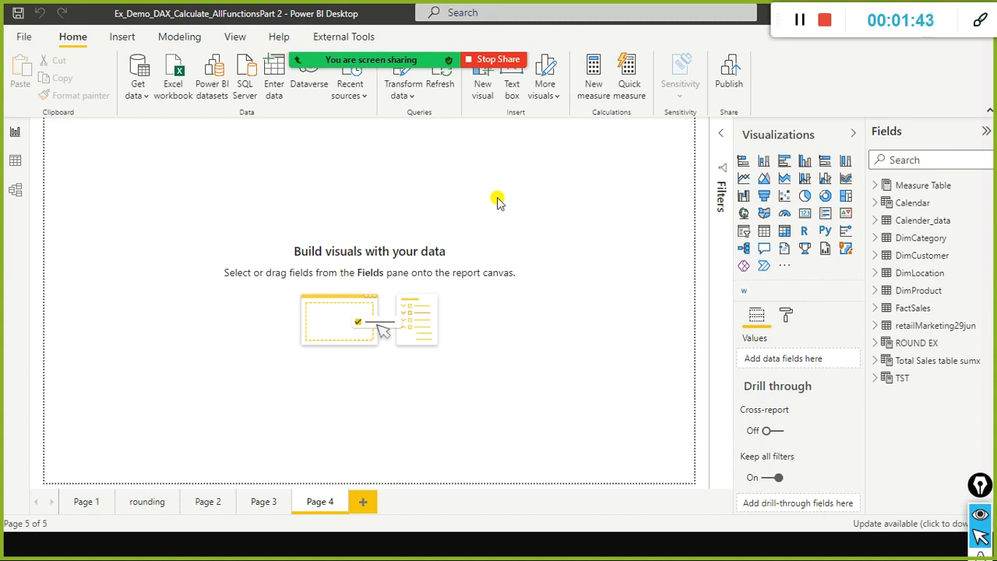
# Switch to the DATATABLE documentation page in Chrome and look through the functions listed under Table manipulation functions.
pyautogui.hotkey('alt', 'Tab')
pyautogui.hotkey('alt', 'Tab')
pyautogui.hotkey('alt', 'Tab')
pyautogui.hotkey('alt', 'Tab')
pyautogui.hotkey('alt', 'Tab')
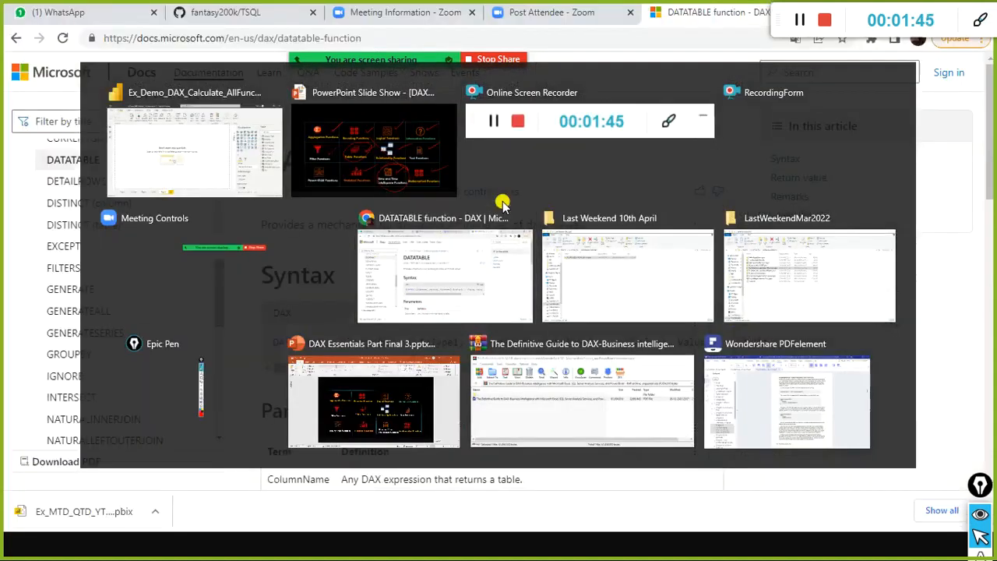
pyautogui.scroll(3, 117, 234)
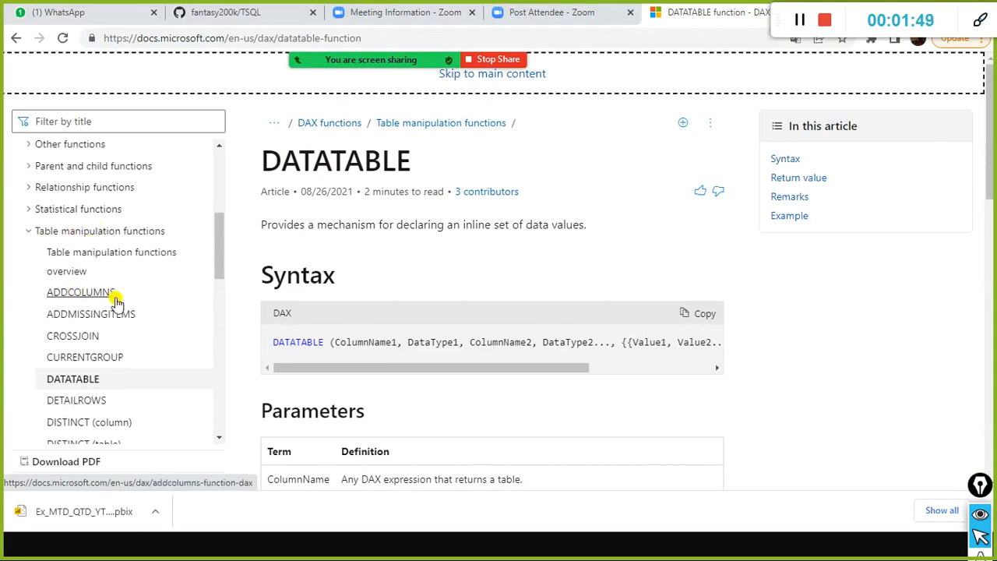
pyautogui.scroll(-2, 117, 296)
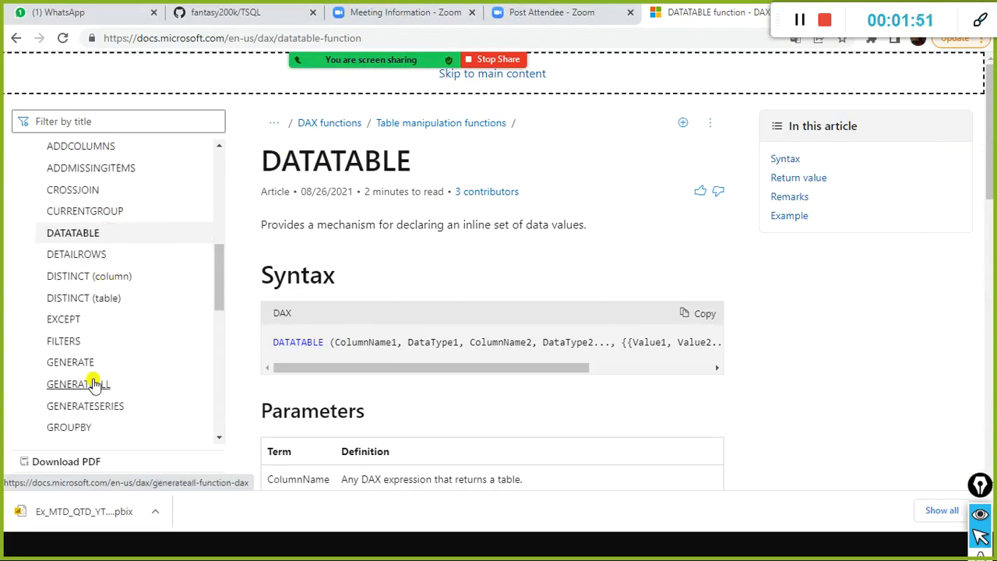
pyautogui.scroll(2, 112, 297)
pyautogui.scroll(2, 116, 292)
# Check the function categories on the PowerPoint slide and return to the DAX documentation in Chrome.
pyautogui.hotkey('alt', 'Tab')
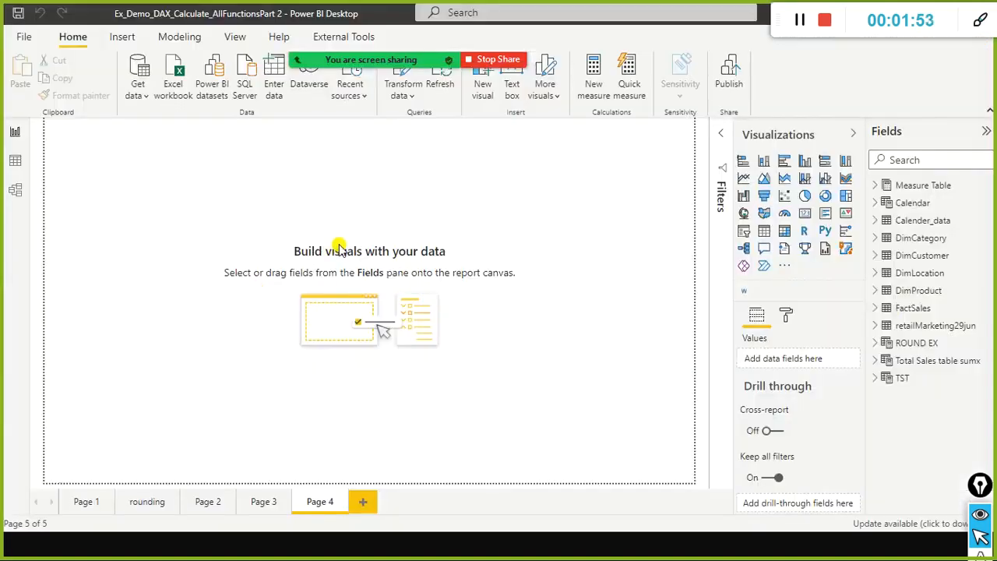
pyautogui.hotkey('alt', 'Tab')
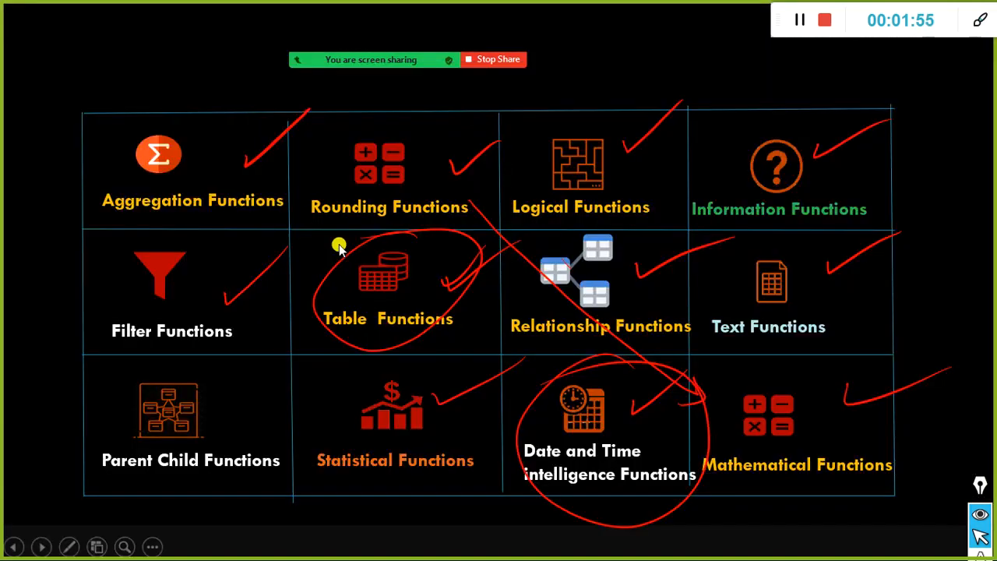
pyautogui.hotkey('alt', 'Tab')
pyautogui.hotkey('alt', 'Tab')
pyautogui.press('Tab')
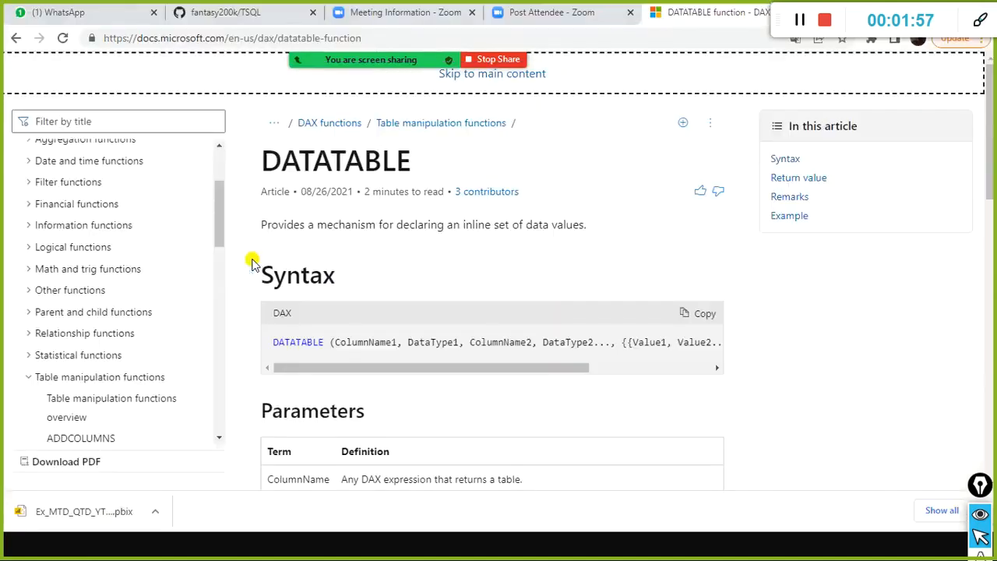
# Look over the DAX function categories in the documentation's contents, briefly expanding Financial functions and Aggregation functions.
pyautogui.scroll(2, 117, 265)
pyautogui.scroll(-2, 152, 245)
pyautogui.scroll(-10, 149, 265)
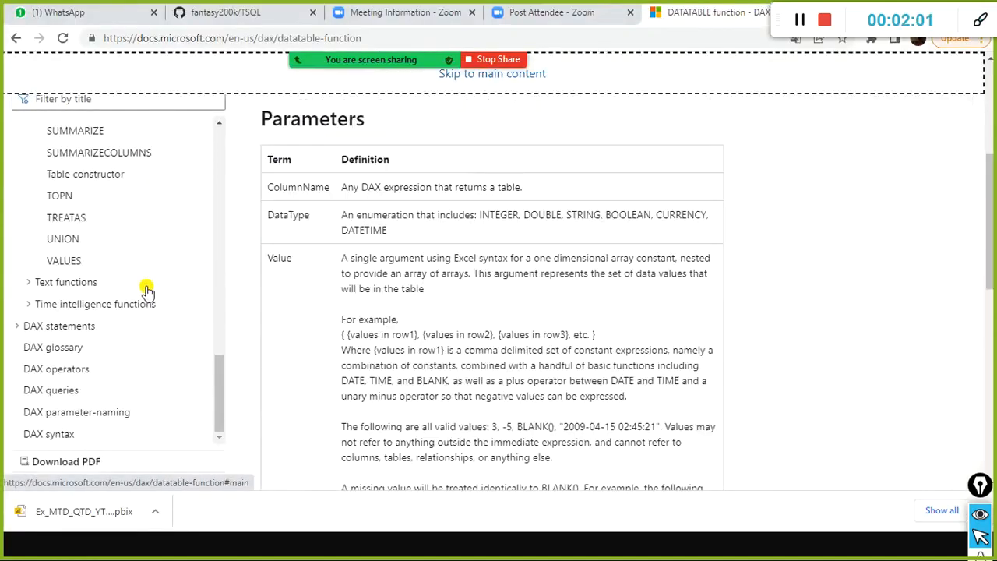
pyautogui.scroll(15, 148, 291)
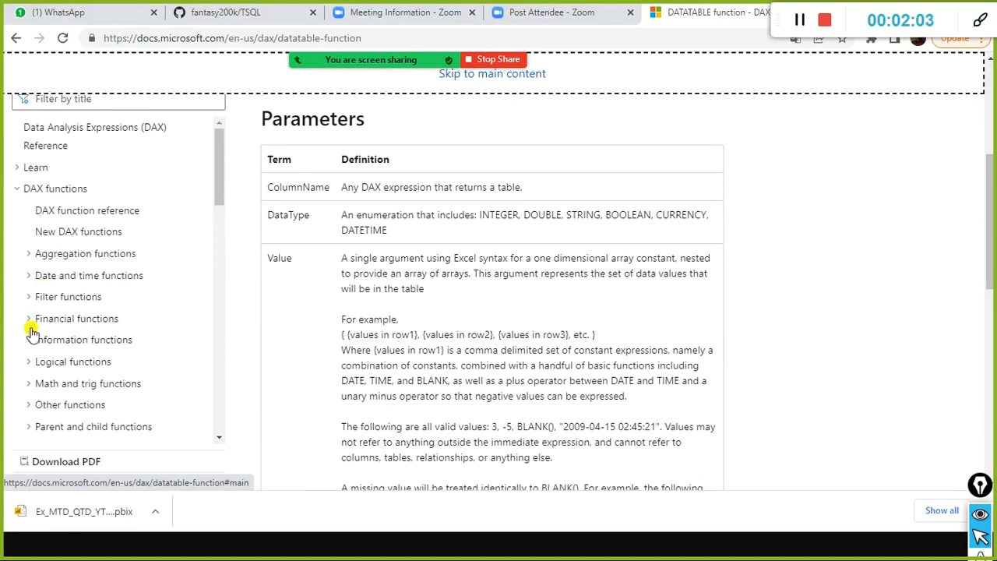
pyautogui.click(28, 320)
pyautogui.click(29, 328)
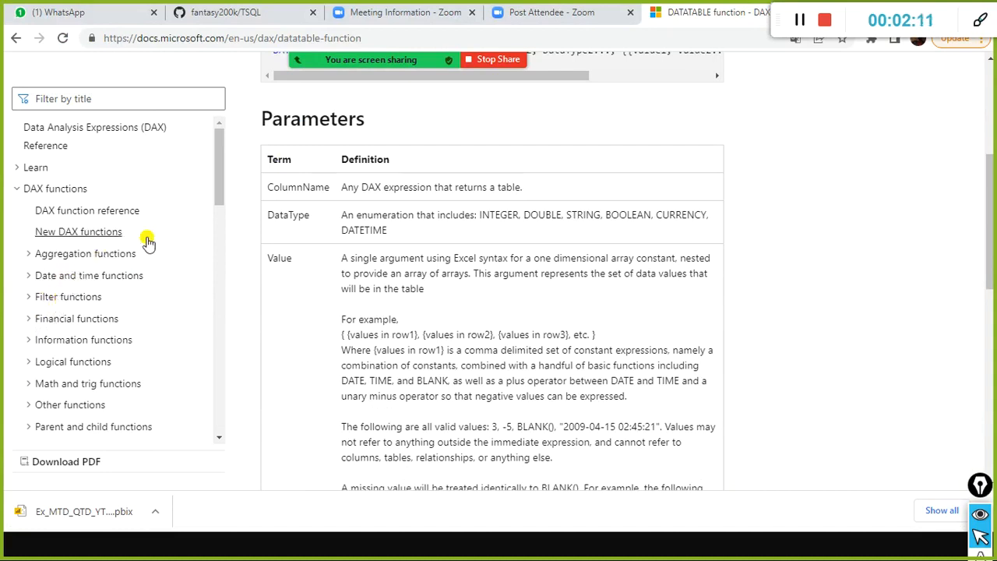
pyautogui.click(29, 260)
pyautogui.click(29, 259)
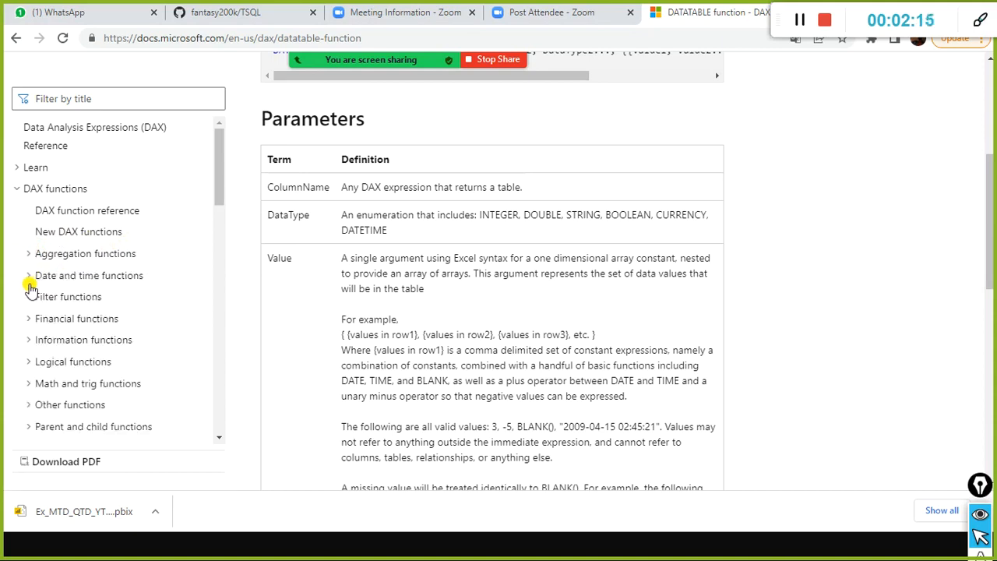
# Expand Date and time functions in the contents list, look through its entries, and collapse the group again.
pyautogui.click(31, 277)
pyautogui.scroll(-3, 33, 280)
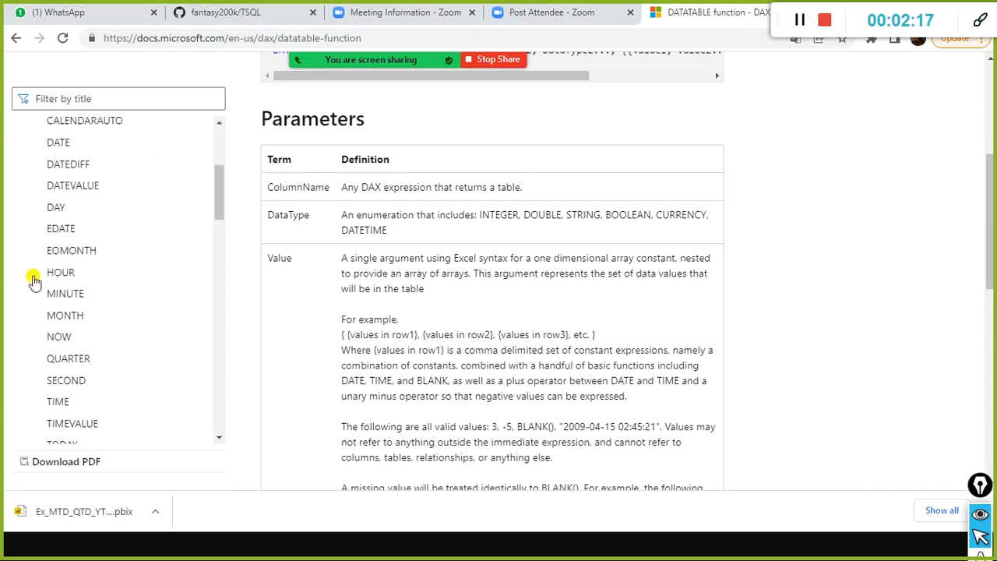
pyautogui.scroll(-2, 33, 280)
pyautogui.scroll(-2, 167, 260)
pyautogui.scroll(5, 168, 266)
pyautogui.scroll(-4, 168, 266)
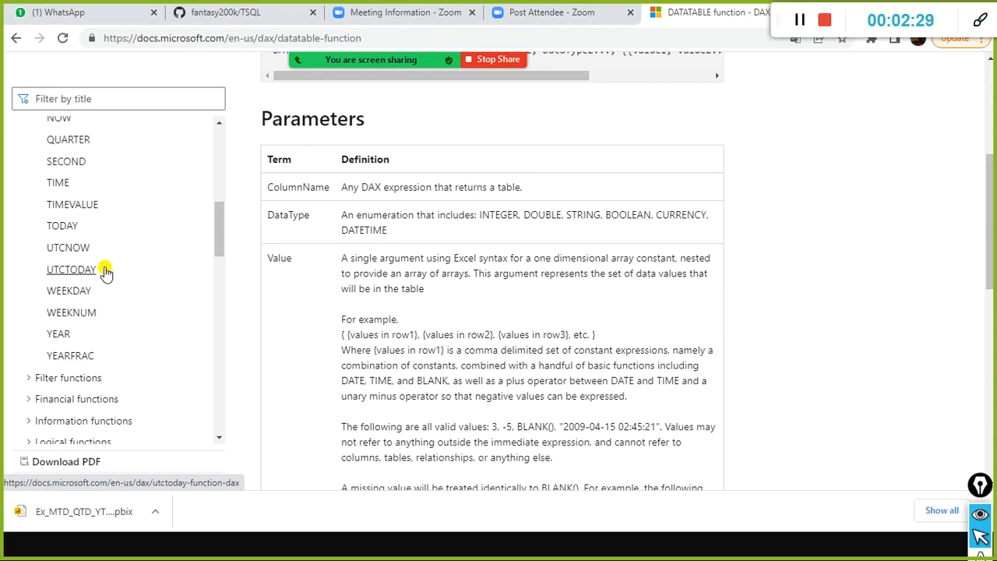
pyautogui.scroll(10, 164, 219)
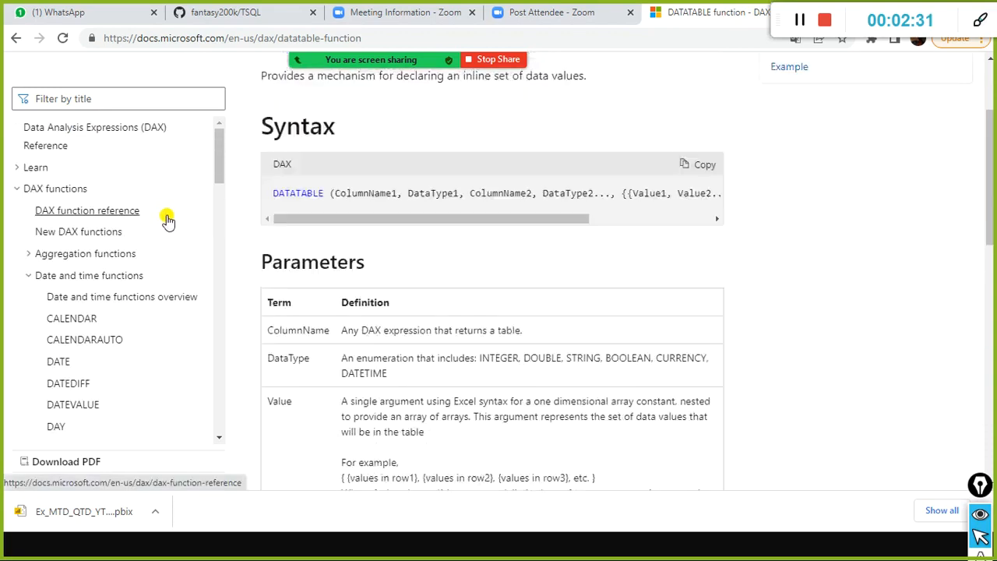
pyautogui.scroll(3, 165, 219)
pyautogui.click(28, 298)
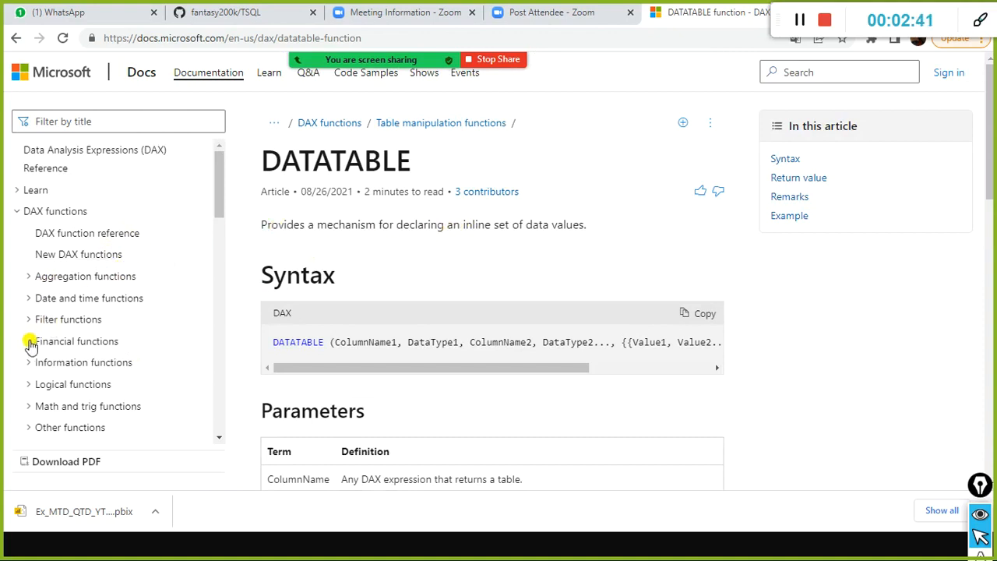
pyautogui.scroll(-4, 39, 335)
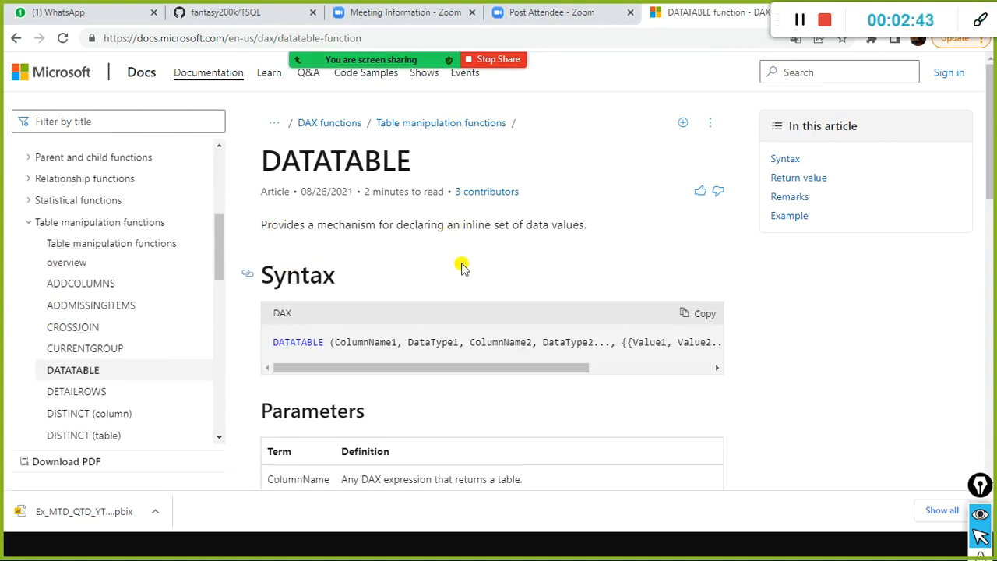
# Switch to the WinRAR archive of The Definitive Guide to DAX and move its window higher on the screen.
pyautogui.hotkey('alt', 'Tab')
pyautogui.hotkey('alt', 'Tab')
pyautogui.hotkey('alt', 'Tab')
pyautogui.hotkey('alt', 'Tab')
pyautogui.hotkey('alt', 'Tab')
pyautogui.hotkey('alt', 'Tab')
pyautogui.hotkey('alt', 'Tab')
pyautogui.hotkey('alt', 'Tab')
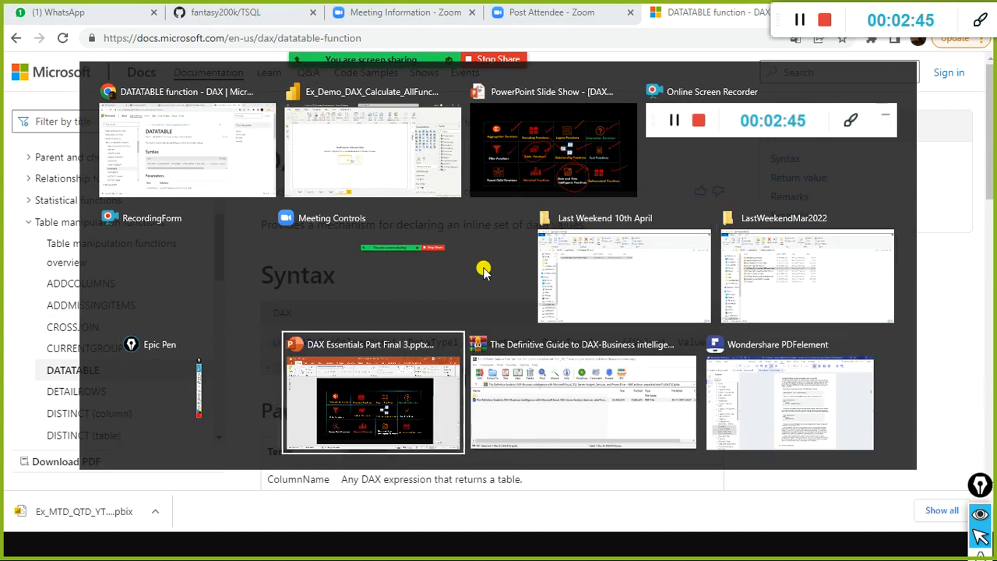
pyautogui.hotkey('alt', 'Tab')
pyautogui.hotkey('alt', 'Tab')
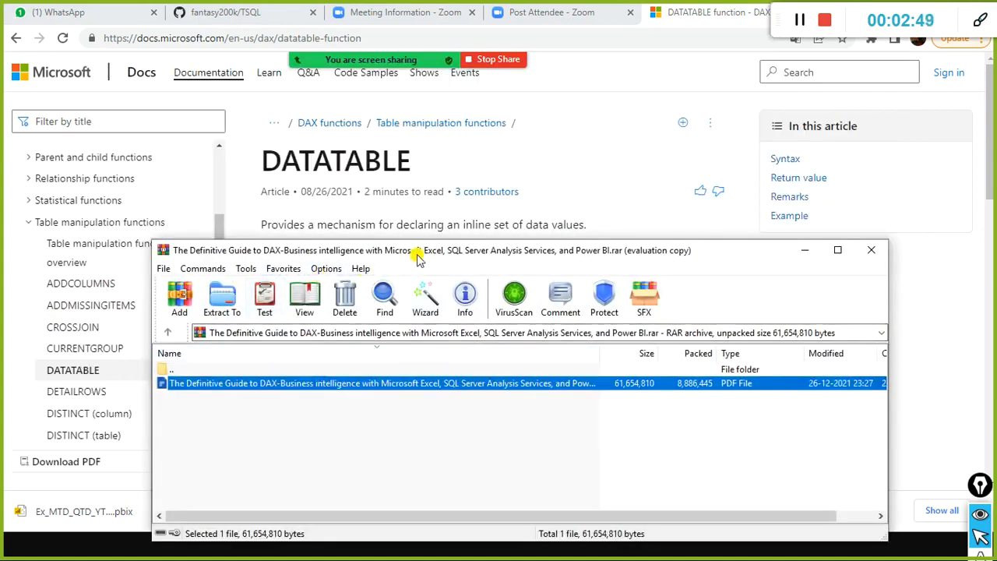
pyautogui.moveTo(423, 225); pyautogui.dragTo(427, 190)
pyautogui.hotkey('alt', 'Tab')
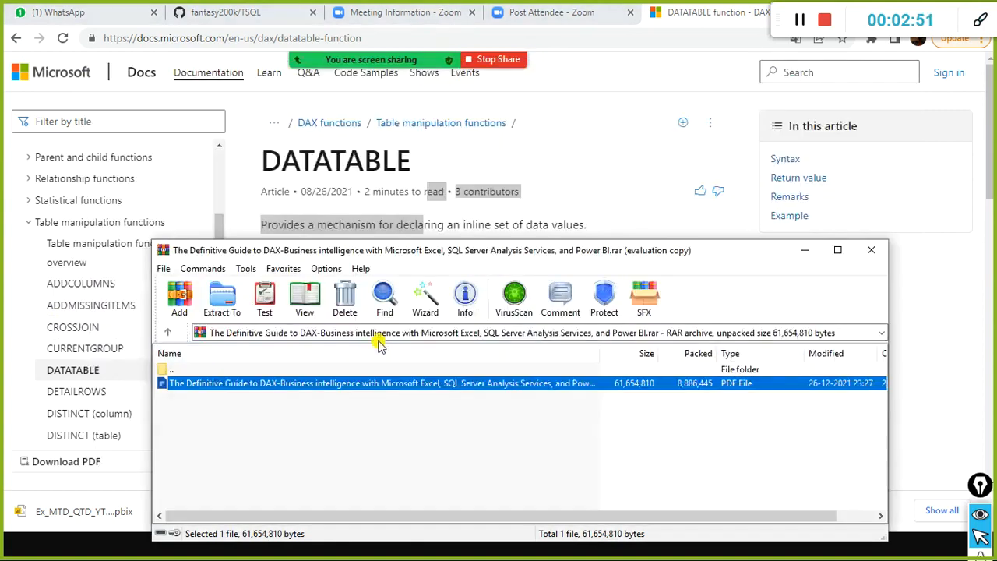
pyautogui.moveTo(392, 253); pyautogui.dragTo(401, 104)
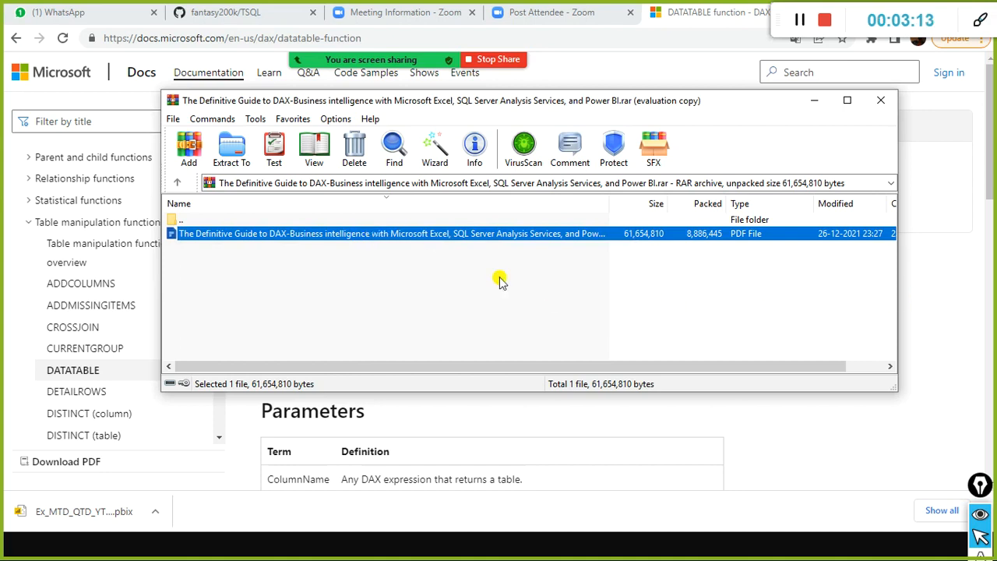
# Return to the DATATABLE documentation in Chrome and examine its syntax, parameters, remarks and example.
pyautogui.hotkey('alt', 'Tab')
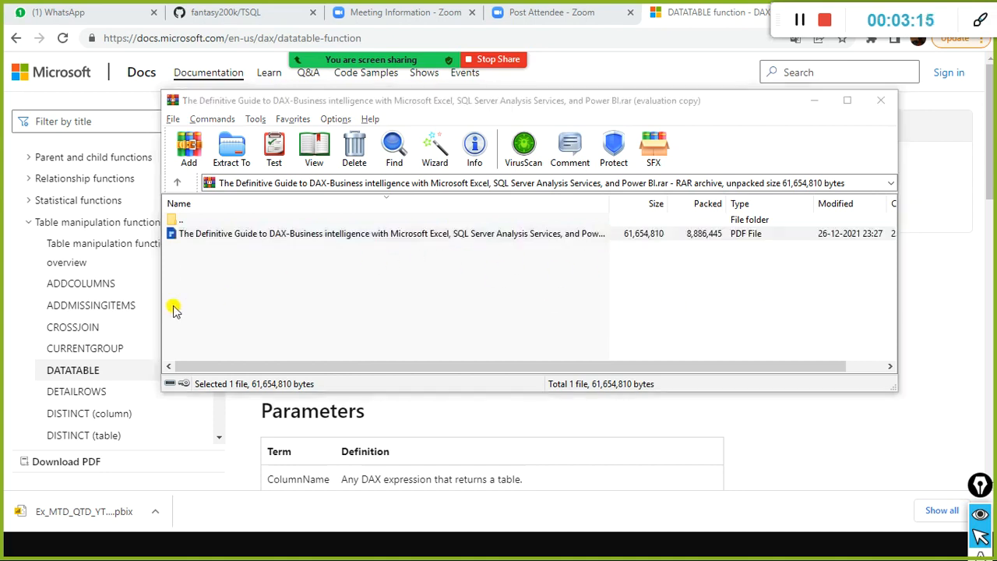
pyautogui.hotkey('alt', 'Tab')
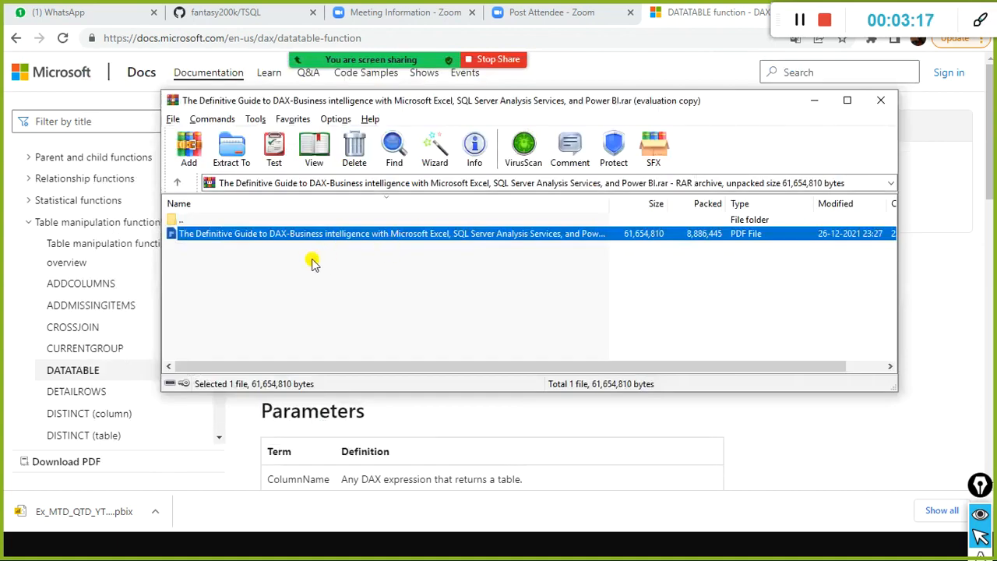
pyautogui.hotkey('alt', 'Tab')
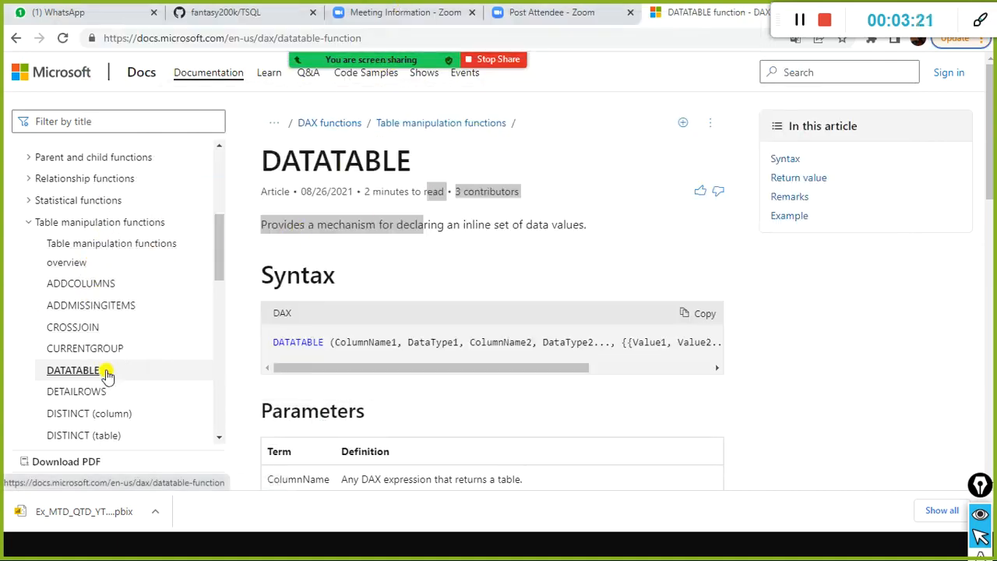
pyautogui.moveTo(363, 361); pyautogui.dragTo(561, 363)
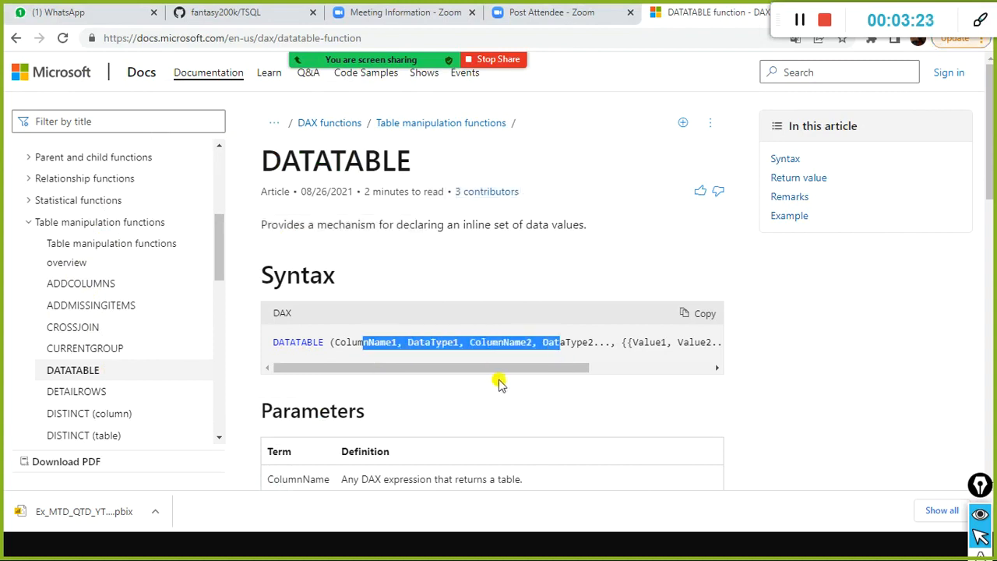
pyautogui.moveTo(499, 374); pyautogui.dragTo(394, 383)
pyautogui.click(526, 391)
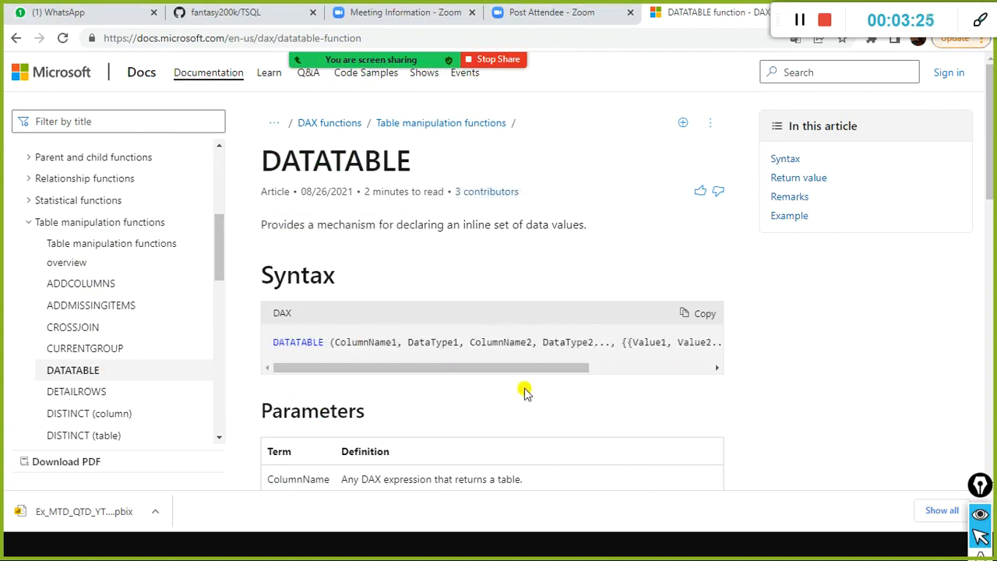
pyautogui.scroll(-2, 540, 360)
pyautogui.scroll(-8, 539, 361)
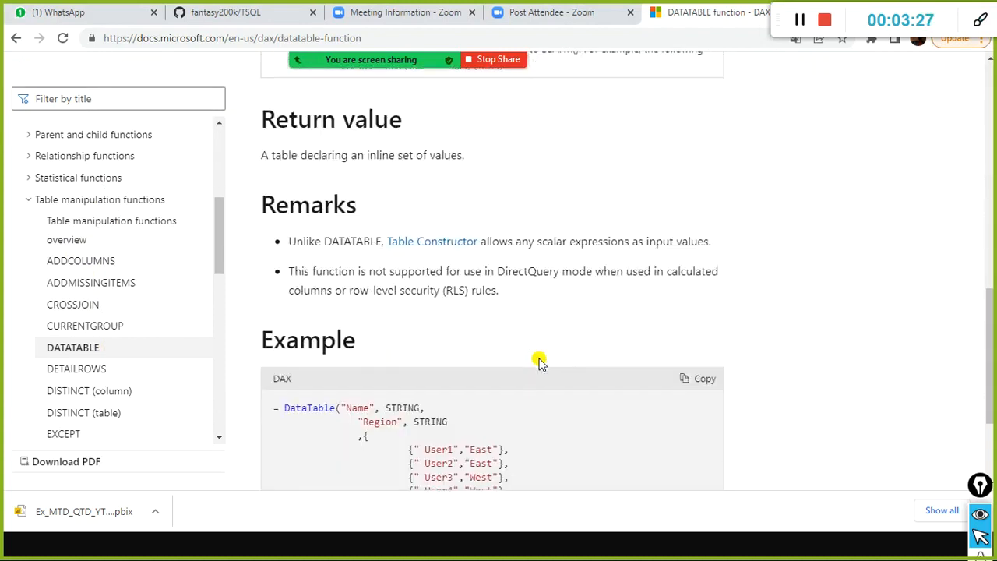
pyautogui.scroll(-2, 540, 361)
pyautogui.scroll(10, 540, 361)
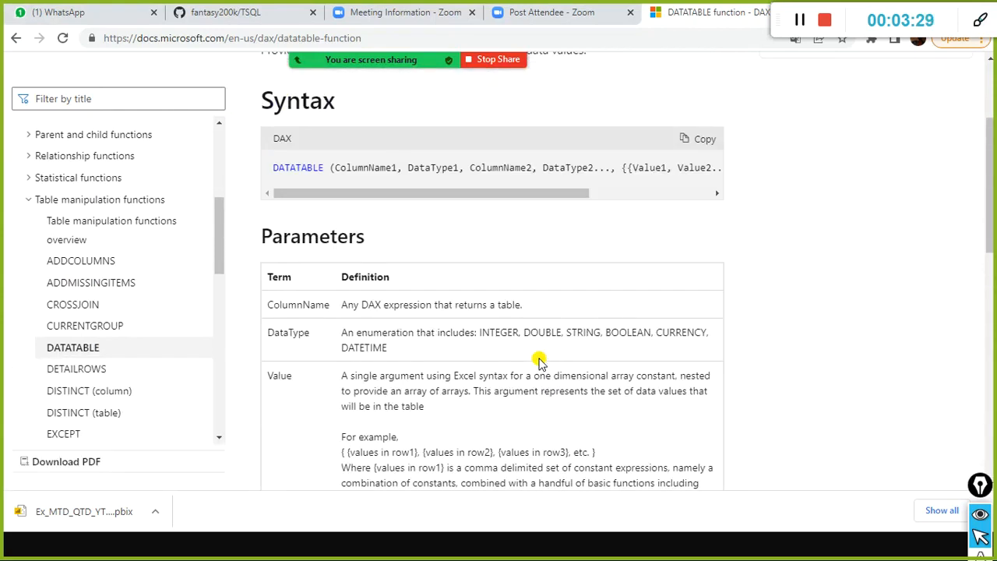
# Switch to the Ex_Demo_DAX_Calculate_AllFunctionsPart 2 report in Power BI Desktop and expand Measure Table with its aggregation and KPIs folders.
pyautogui.hotkey('alt', 'Tab')
pyautogui.hotkey('alt', 'Tab')
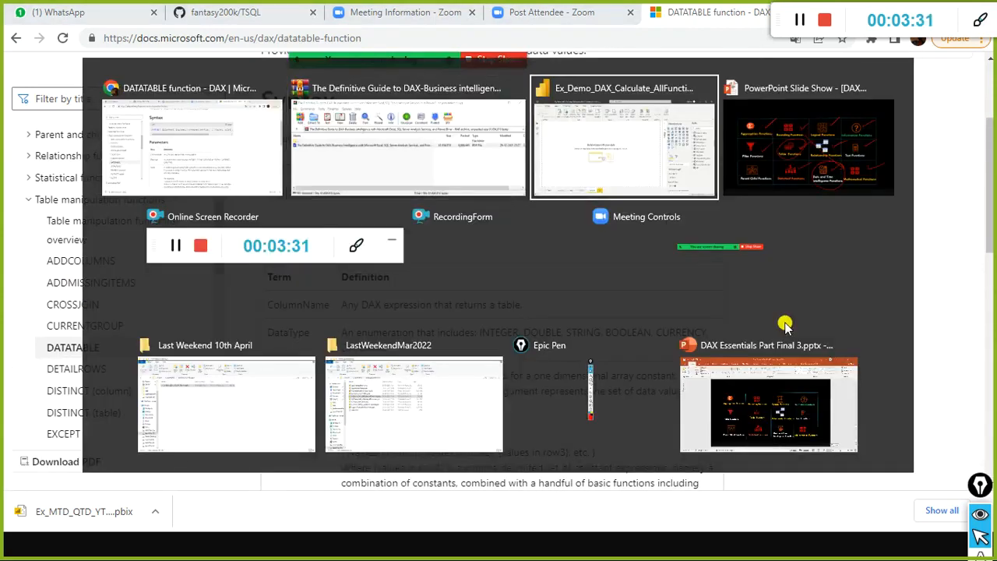
pyautogui.hotkey('alt', 'Tab')
pyautogui.hotkey('alt', 'Tab')
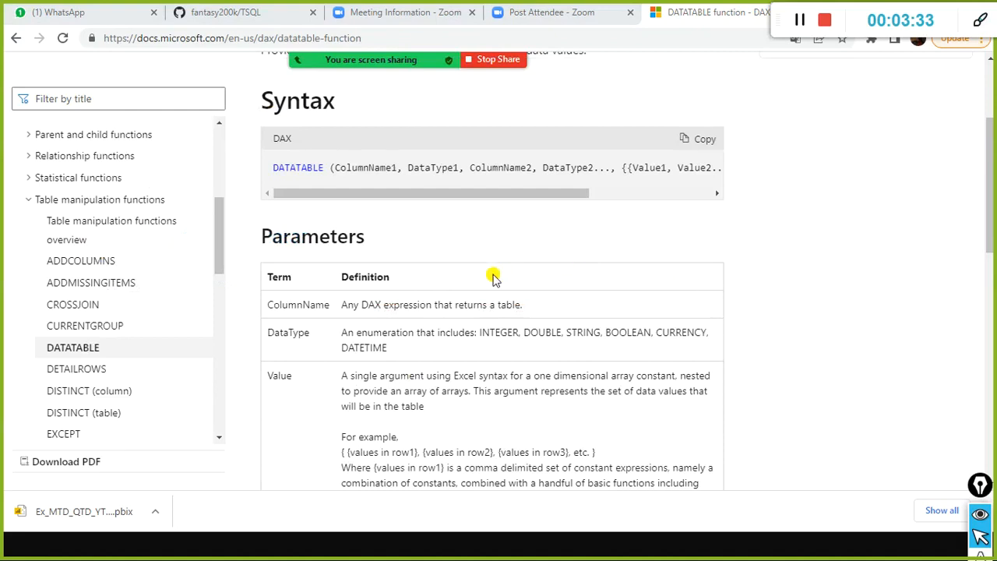
pyautogui.hotkey('alt', 'Tab')
pyautogui.hotkey('alt', 'Tab')
pyautogui.hotkey('alt', 'Tab')
pyautogui.hotkey('alt', 'Tab')
pyautogui.hotkey('alt', 'Tab')
pyautogui.hotkey('alt', 'shift', 'Tab')
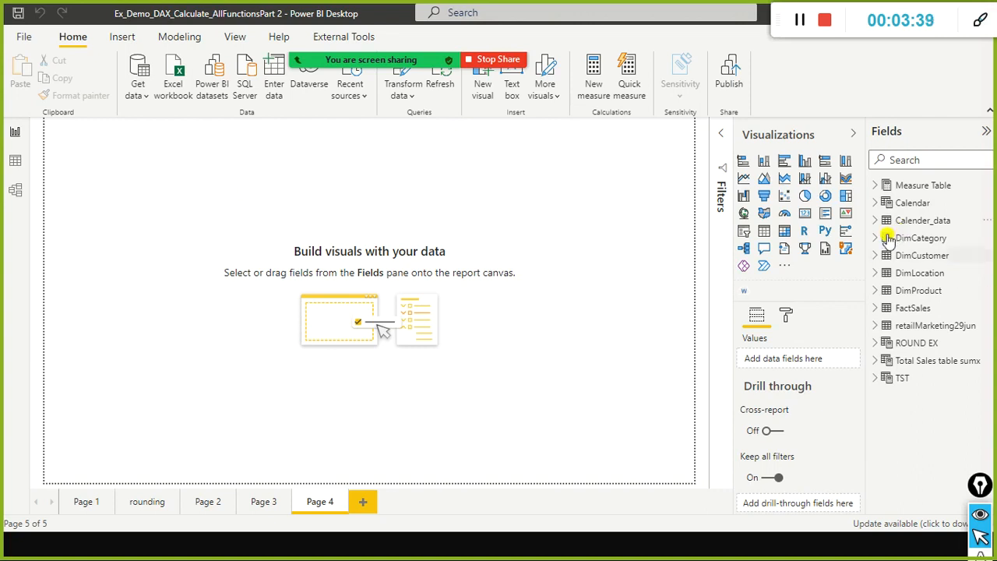
pyautogui.click(872, 185)
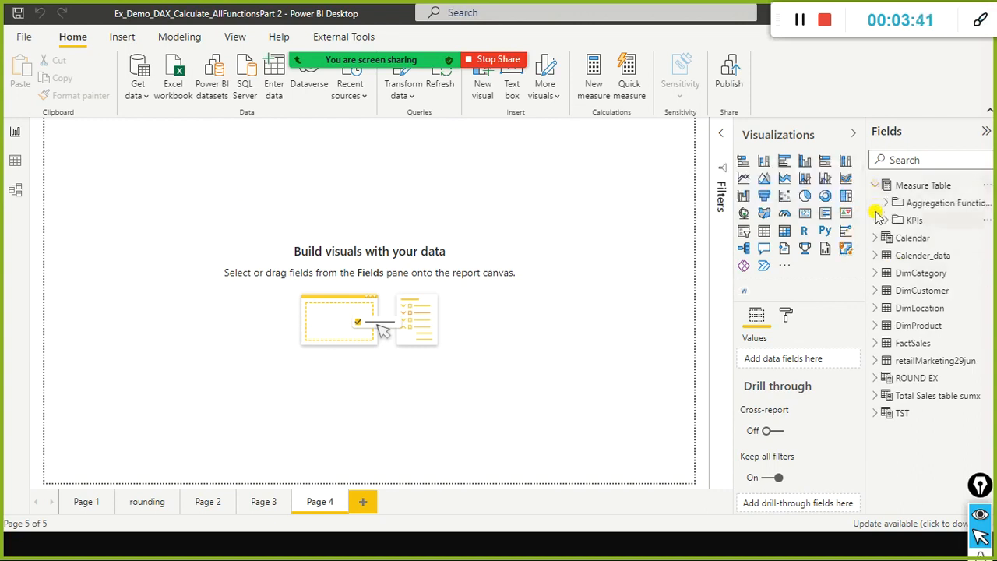
pyautogui.click(886, 204)
pyautogui.click(886, 254)
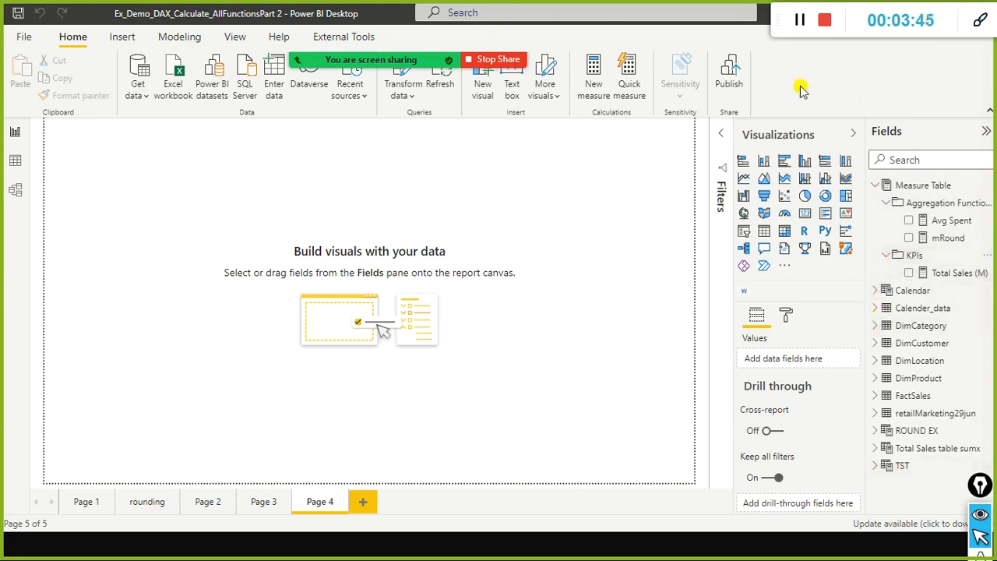
# Go by way of the Ex_Demo_ALL_FILTERS Part 2 report back to Chrome and examine DATATABLE's syntax and parameters.
pyautogui.moveTo(335, 67)
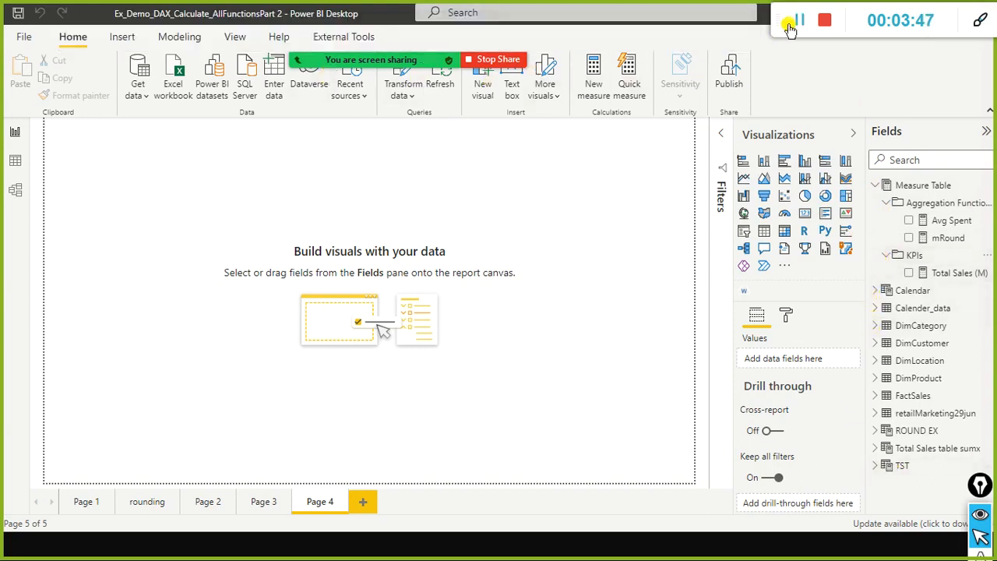
pyautogui.hotkey('alt', 'Tab')
pyautogui.hotkey('alt', 'Tab')
pyautogui.hotkey('alt', 'Tab')
pyautogui.hotkey('alt', 'Tab')
pyautogui.hotkey('alt', 'Tab')
pyautogui.hotkey('alt', 'Tab')
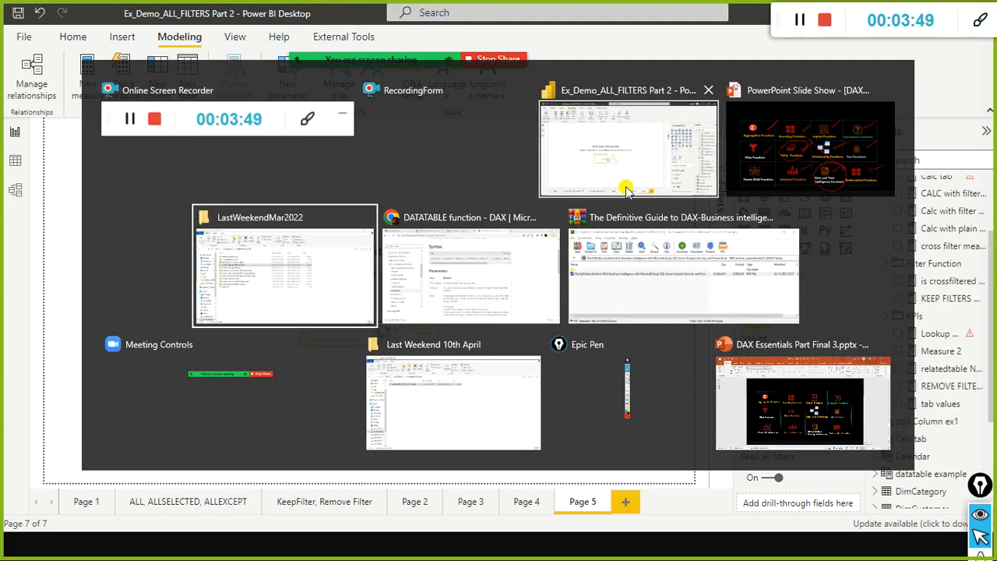
pyautogui.scroll(-1, 465, 212)
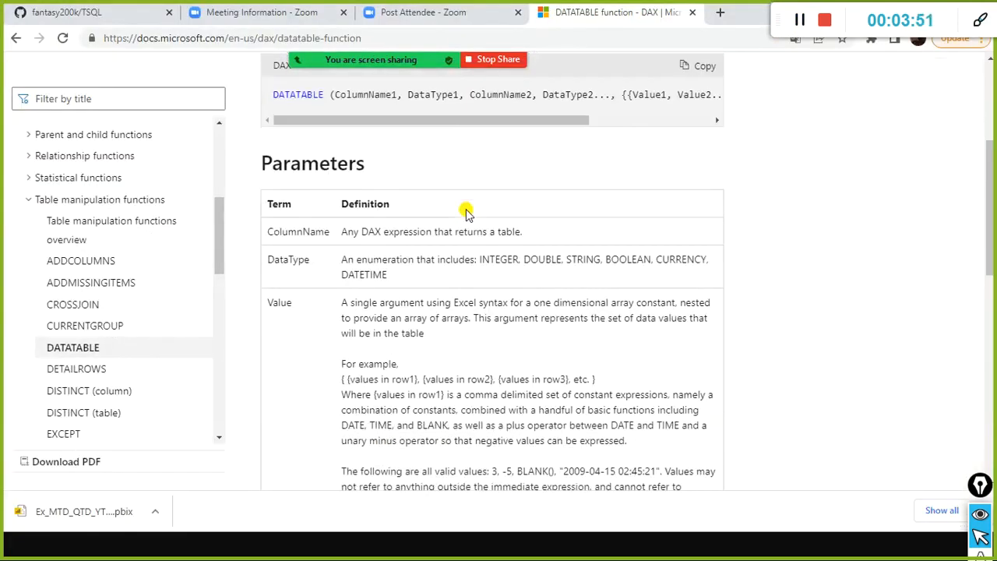
pyautogui.scroll(2, 575, 195)
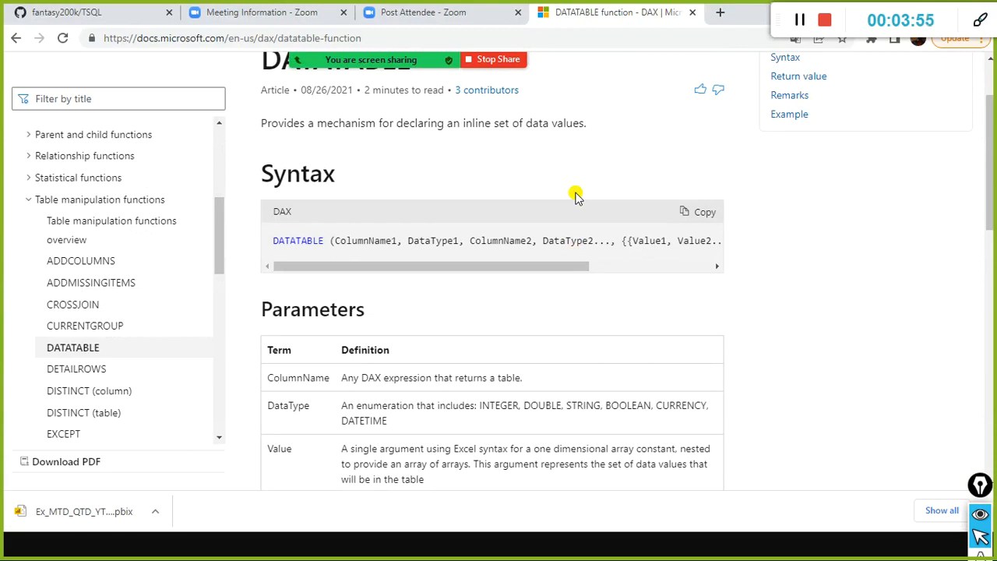
# Switch to the Ex_Demo_ALL_FILTERS Part 2 report in Power BI Desktop and bring Measure Table into view in the field list.
pyautogui.scroll(1, 575, 195)
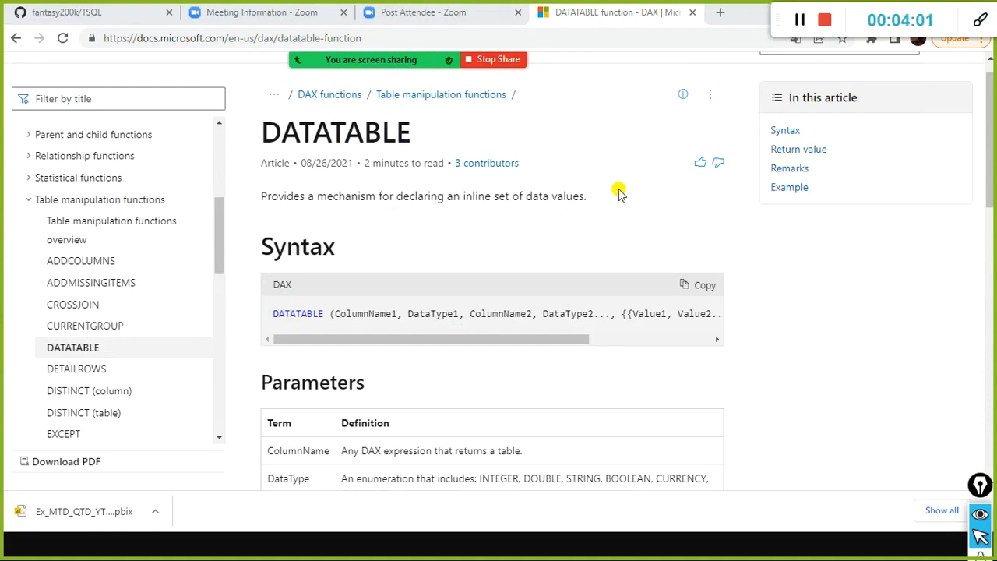
pyautogui.hotkey('alt', 'Tab')
pyautogui.hotkey('alt', 'Tab')
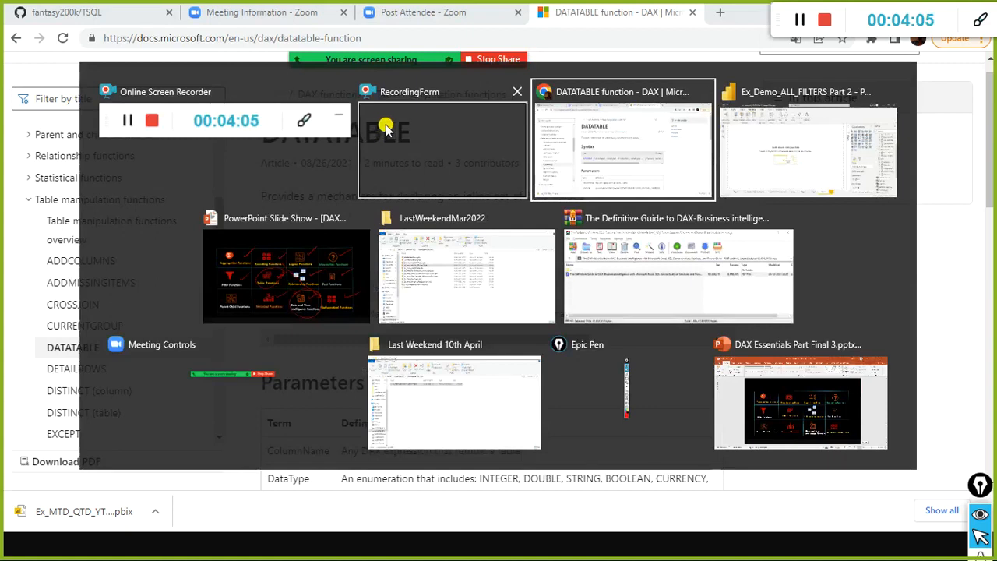
pyautogui.hotkey('alt', 'Tab')
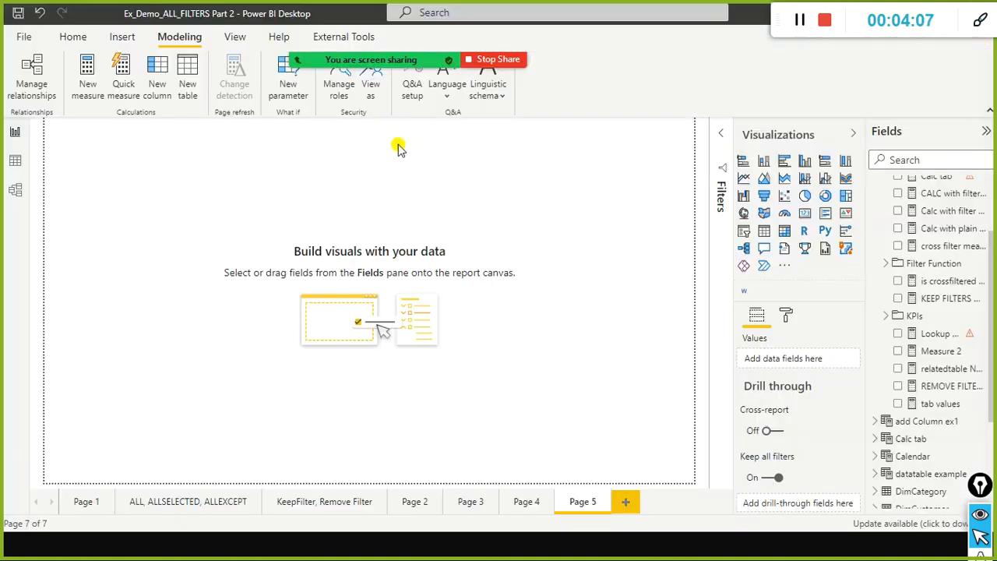
pyautogui.scroll(3, 973, 233)
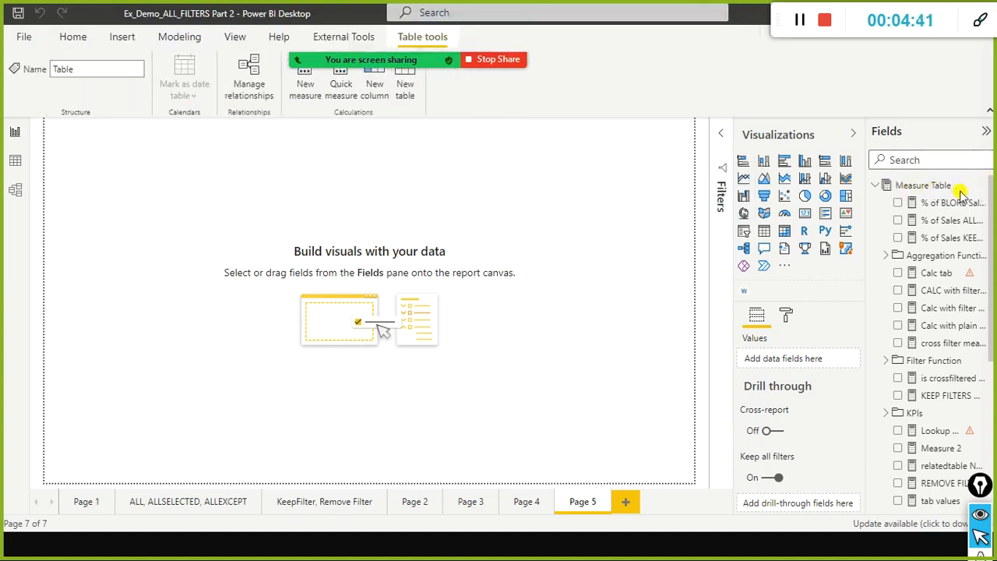
# Examine the commands offered for Measure Table and move the screen-sharing bar clear of the ribbon.
pyautogui.click(985, 189)
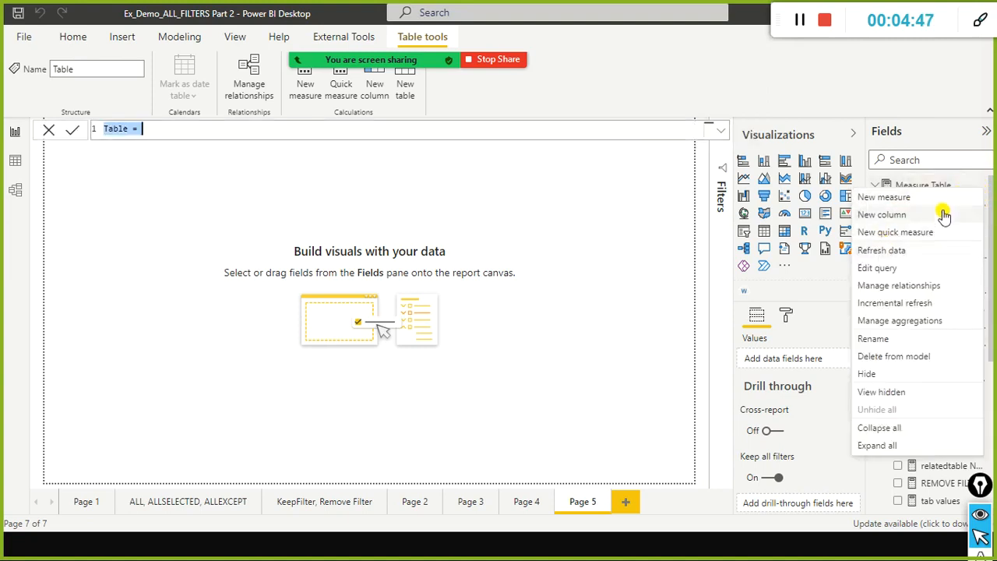
pyautogui.click(454, 181)
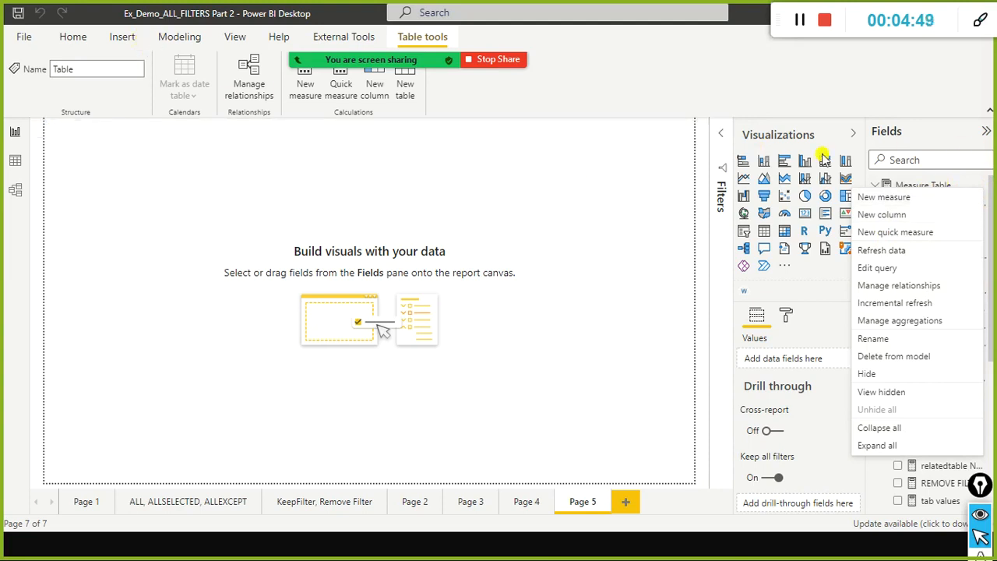
pyautogui.moveTo(334, 76)
pyautogui.moveTo(71, 22); pyautogui.dragTo(336, 14)
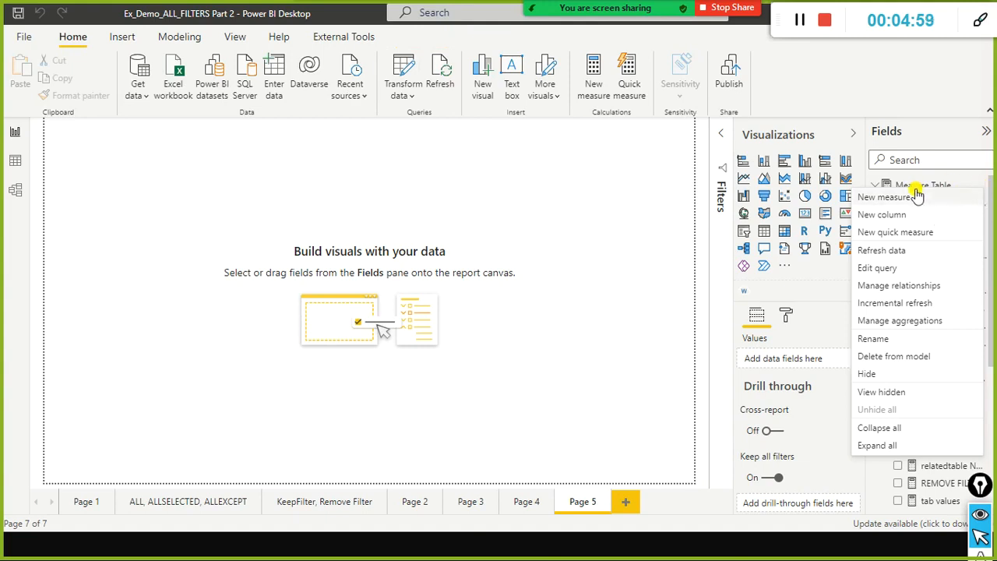
pyautogui.click(938, 185)
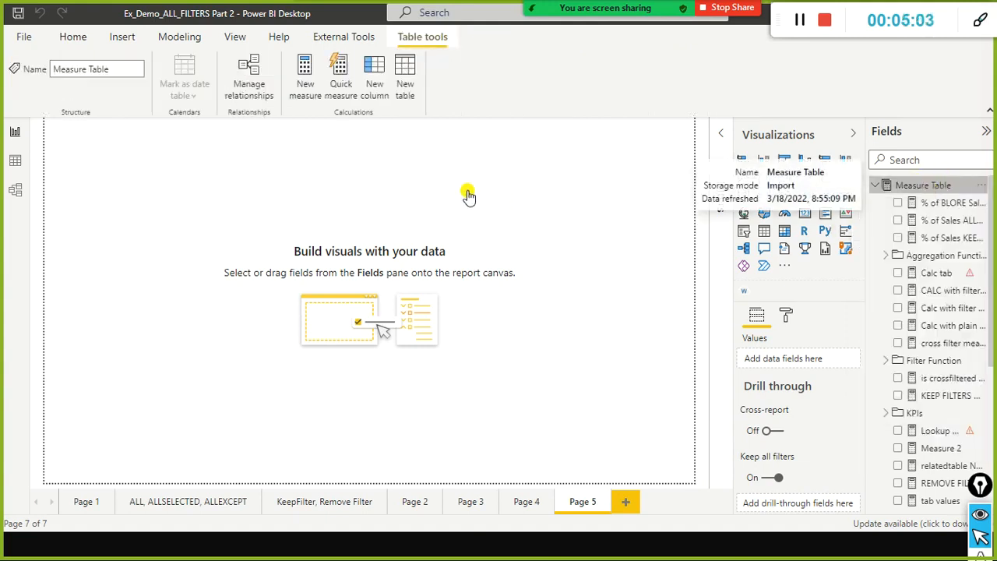
# Start a new calculated table and name it "data Table REG1".
pyautogui.click(179, 37)
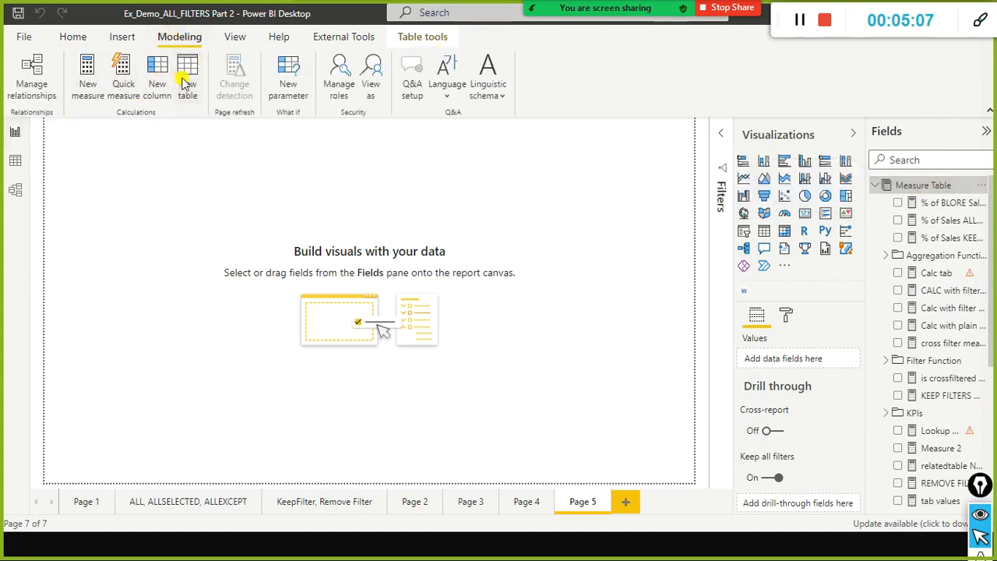
pyautogui.click(306, 102)
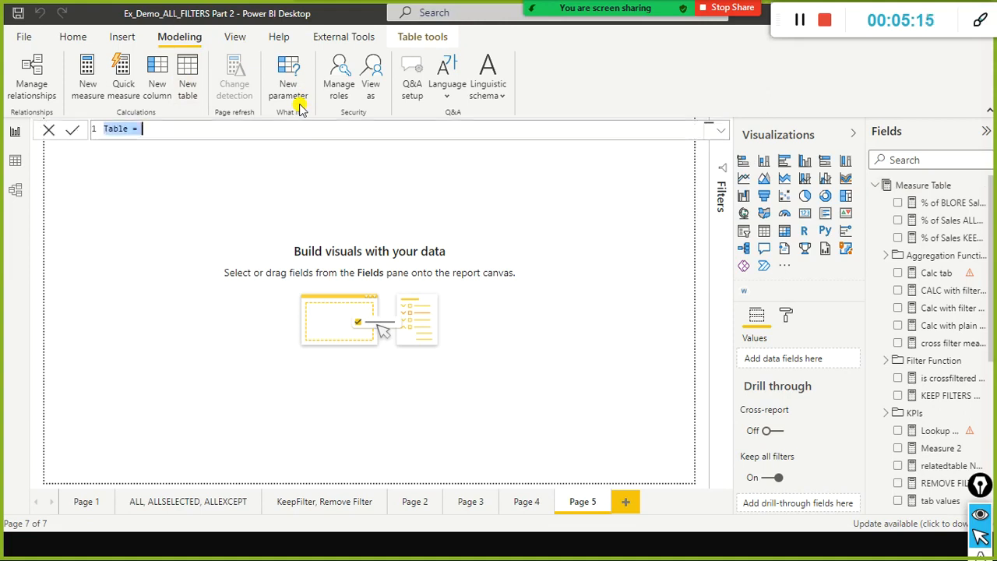
pyautogui.click(257, 134)
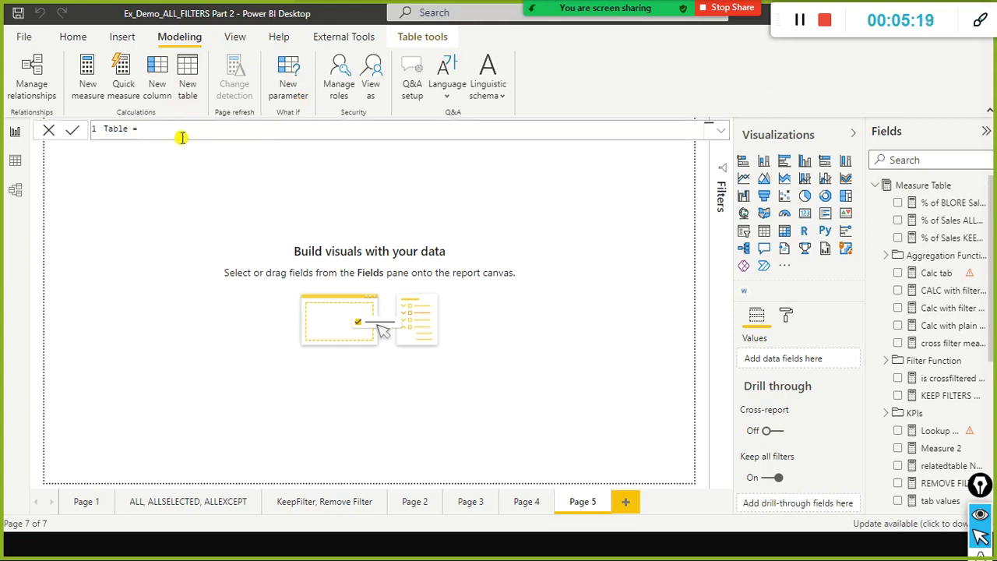
pyautogui.press('Home')
pyautogui.write('data tavke')
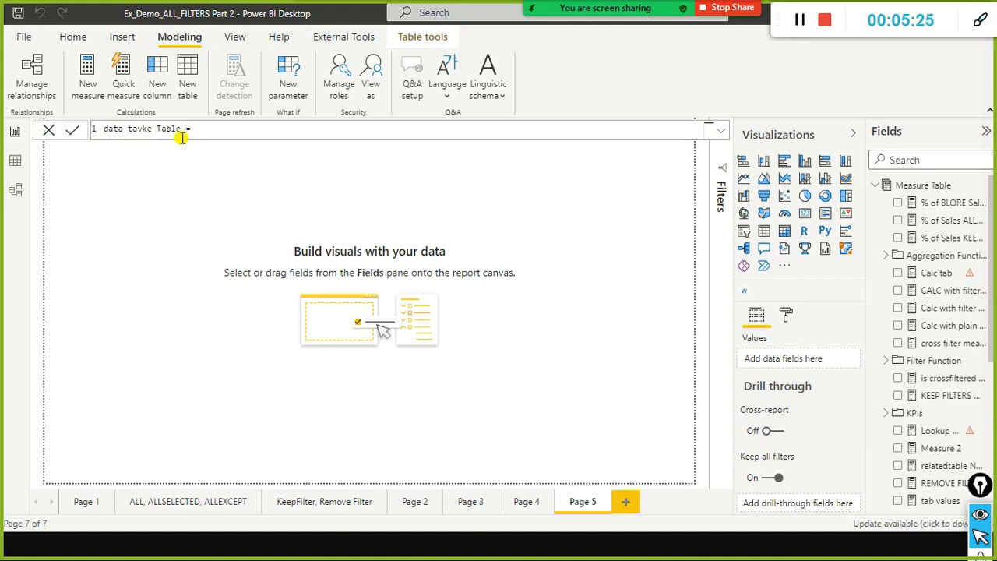
pyautogui.hotkey('ctrl', 'shift', 'Left')
pyautogui.hotkey('ctrl', 'shift', 'Left')
pyautogui.hotkey('ctrl', 'shift', 'Right')
pyautogui.hotkey('shift', 'Left')
pyautogui.press('BackSpace')
pyautogui.write('REG1')
pyautogui.press('End')
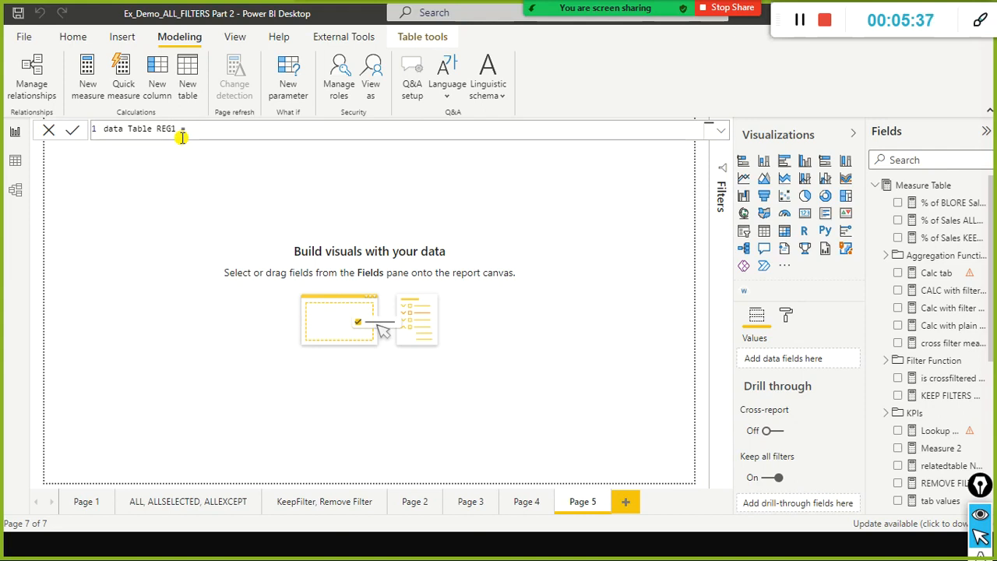
# Begin the table's formula with the DATATABLE function and define its first column as "Region ID " of type STRING.
pyautogui.write('datat')
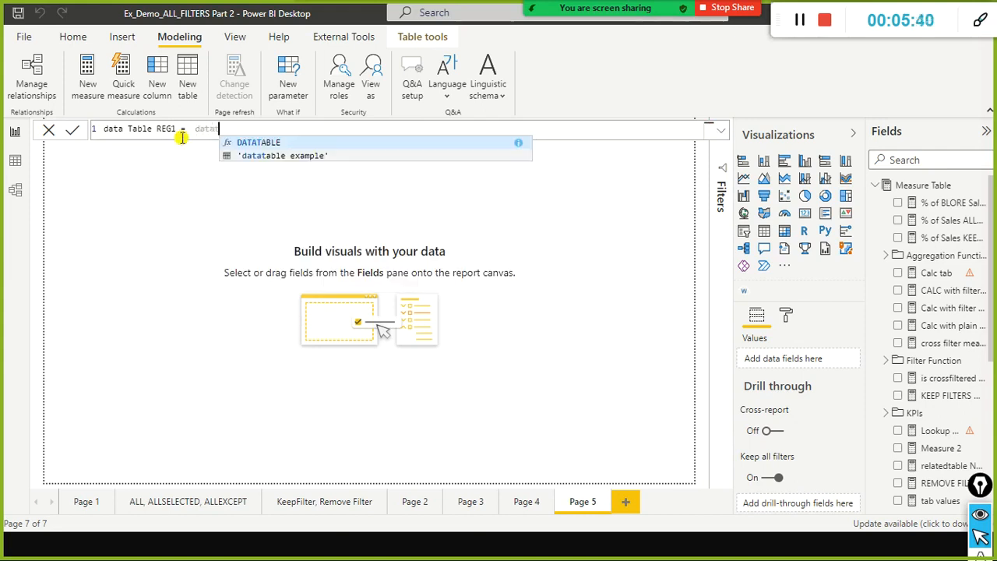
pyautogui.press('Tab')
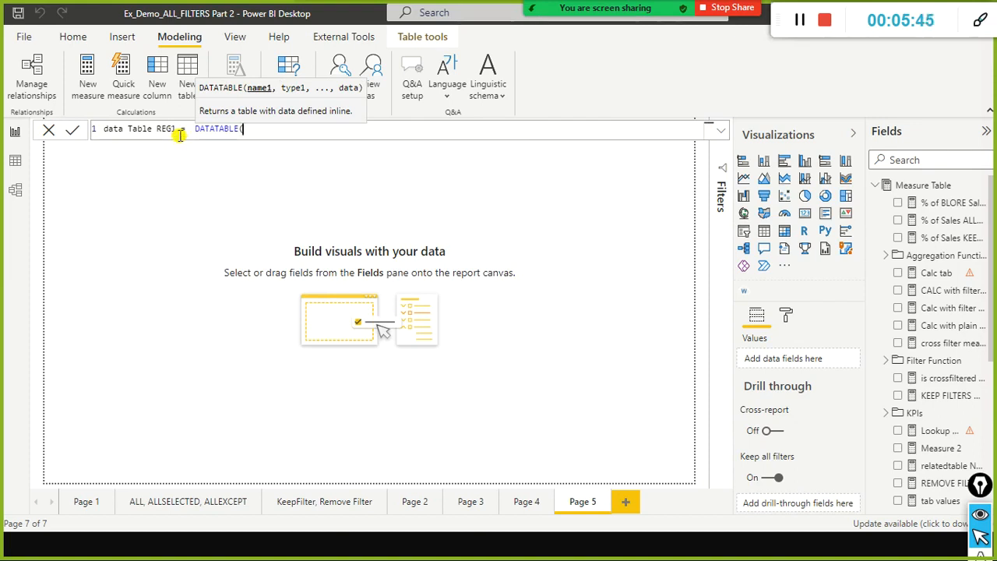
pyautogui.hotkey('shift', 'Return')
pyautogui.write('"N')
pyautogui.write('Region 1')
pyautogui.write('D ')
pyautogui.write('",')
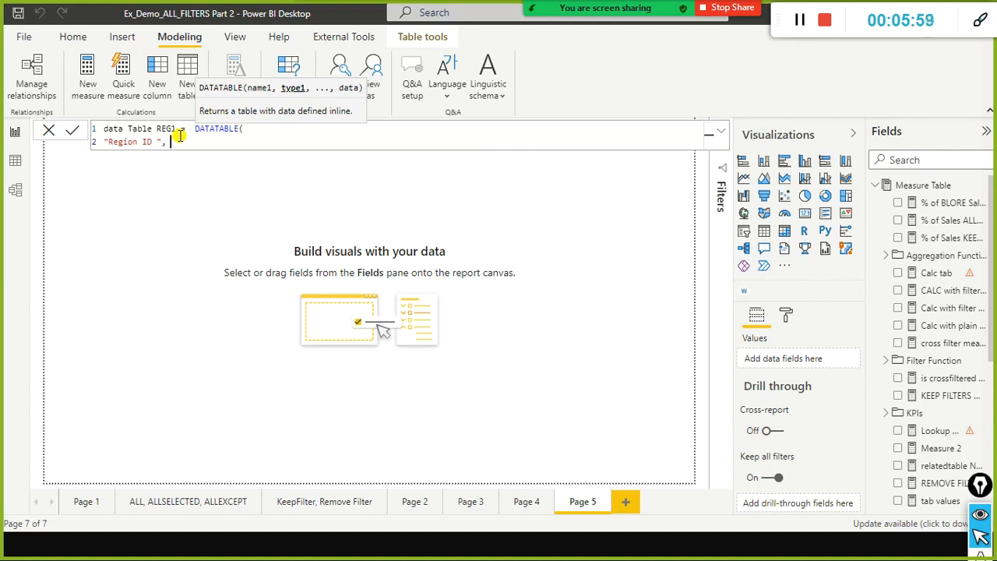
pyautogui.write('STRING')
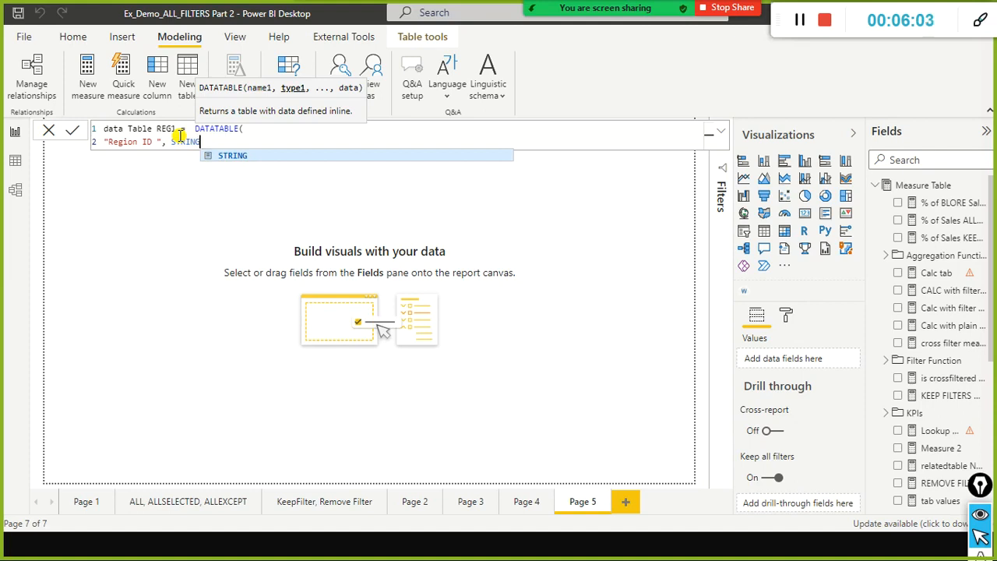
pyautogui.write(',')
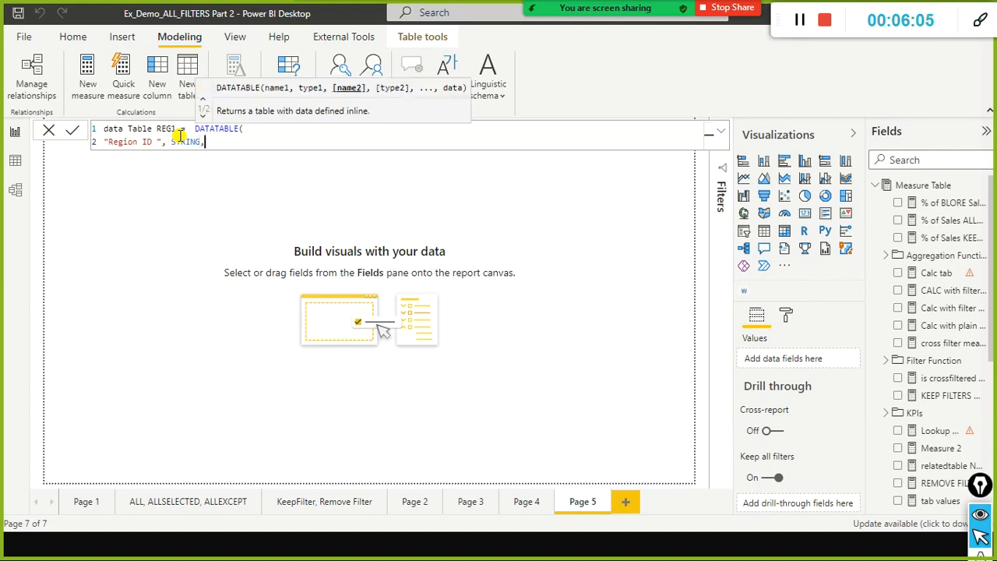
# Add a second column definition "Region Name " of type STRING on a new line of the DATATABLE formula.
pyautogui.hotkey('shift', 'Return')
pyautogui.write('"')
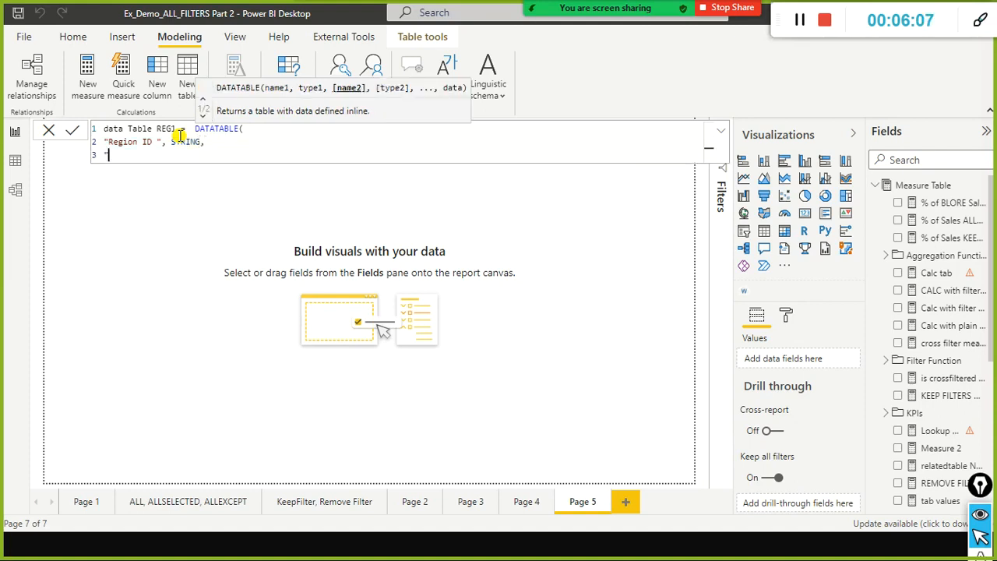
pyautogui.write('Region Name ')
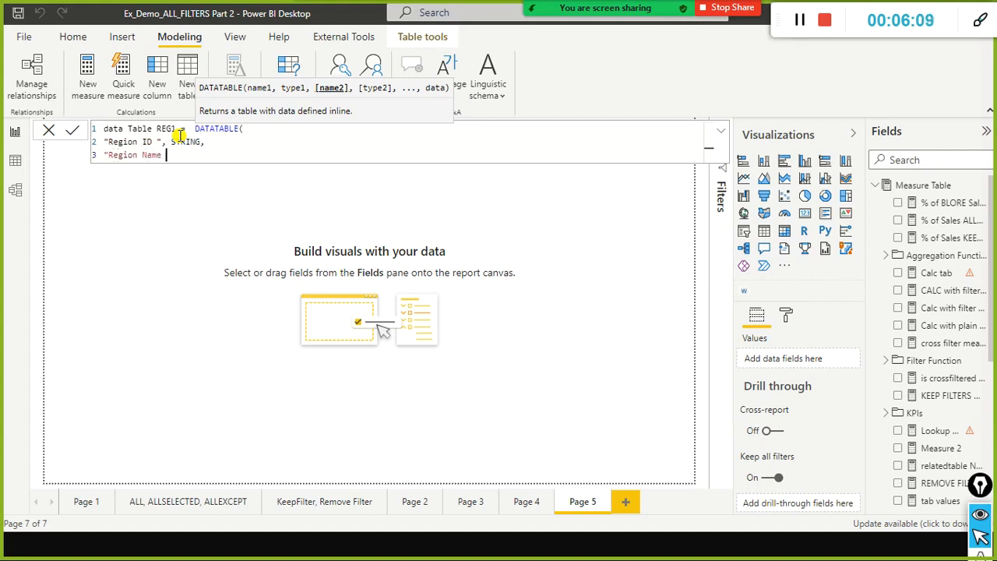
pyautogui.write('",')
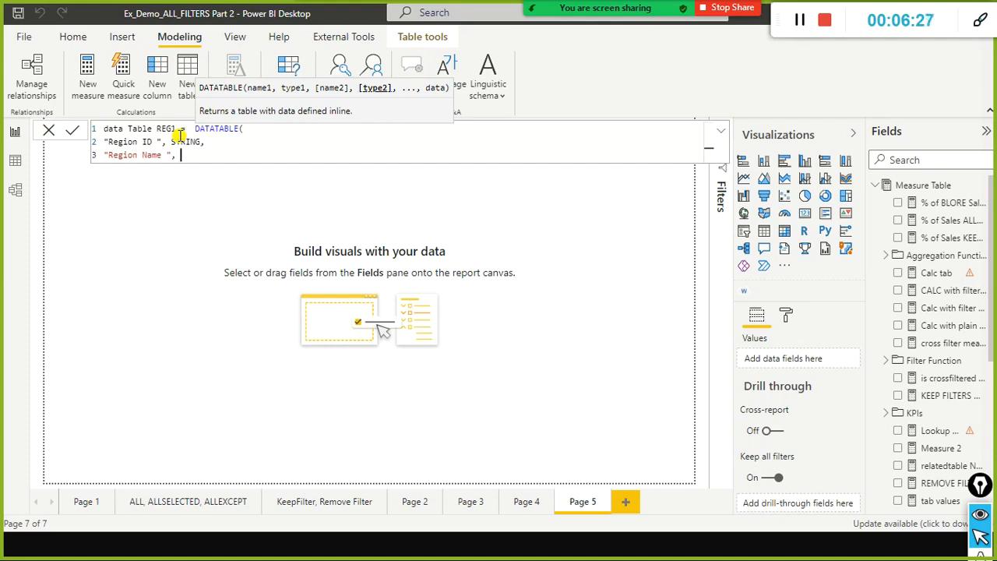
pyautogui.write('STR')
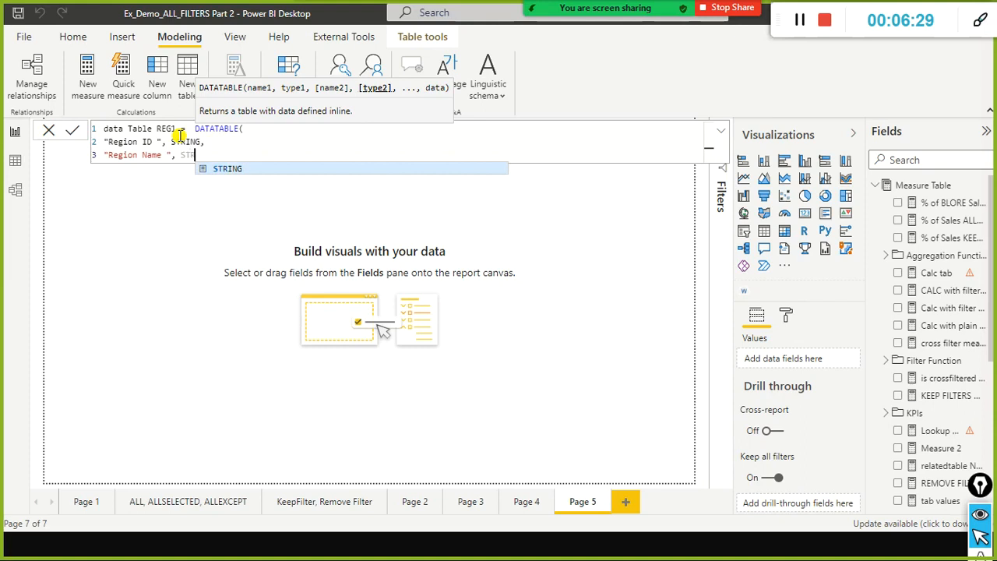
pyautogui.write('ING,')
# Add a third column definition "Qty" of type INTEGER on its own line of the DATATABLE formula.
pyautogui.hotkey('shift', 'Return')
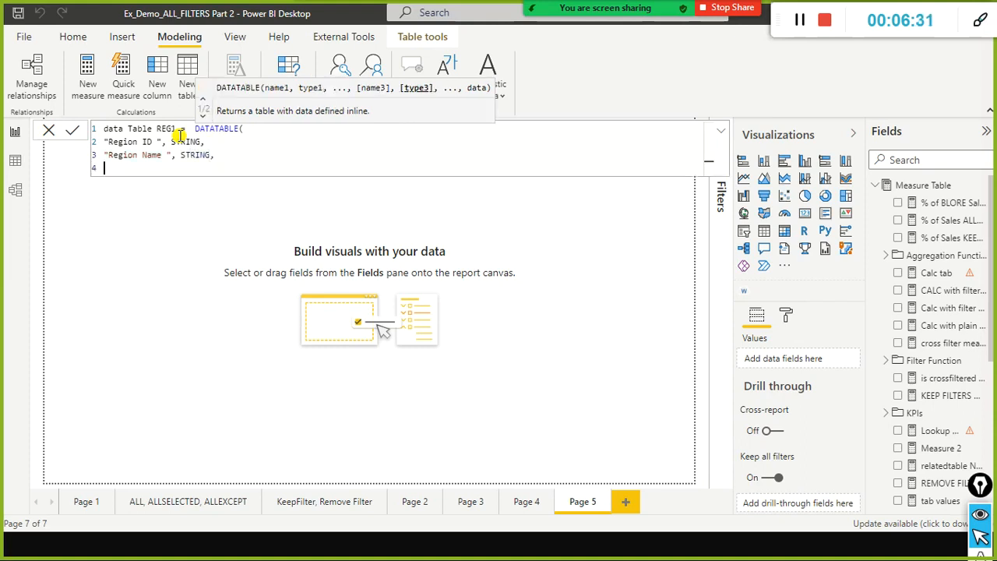
pyautogui.write('"')
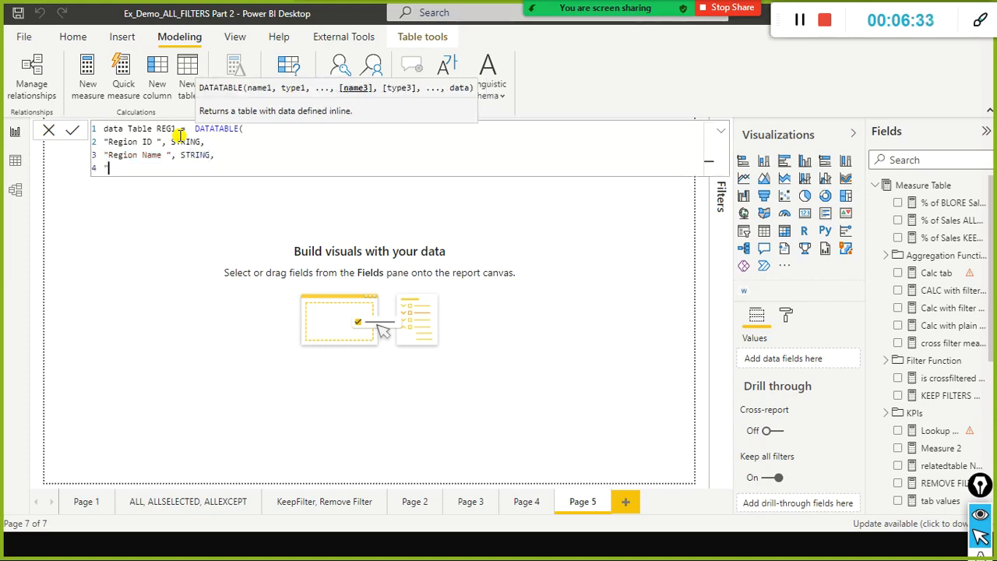
pyautogui.write('Qty", ')
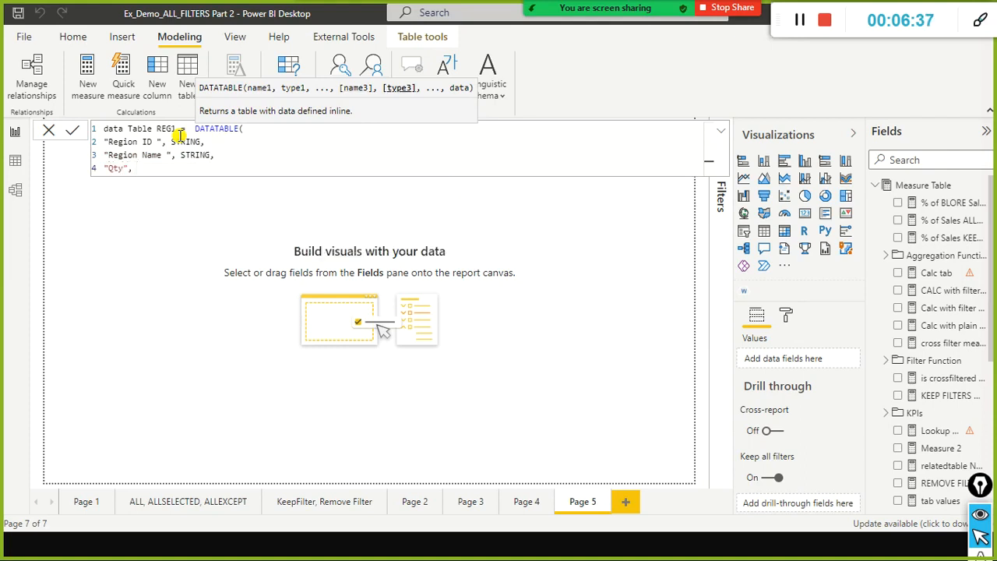
pyautogui.write('INTEGER,')
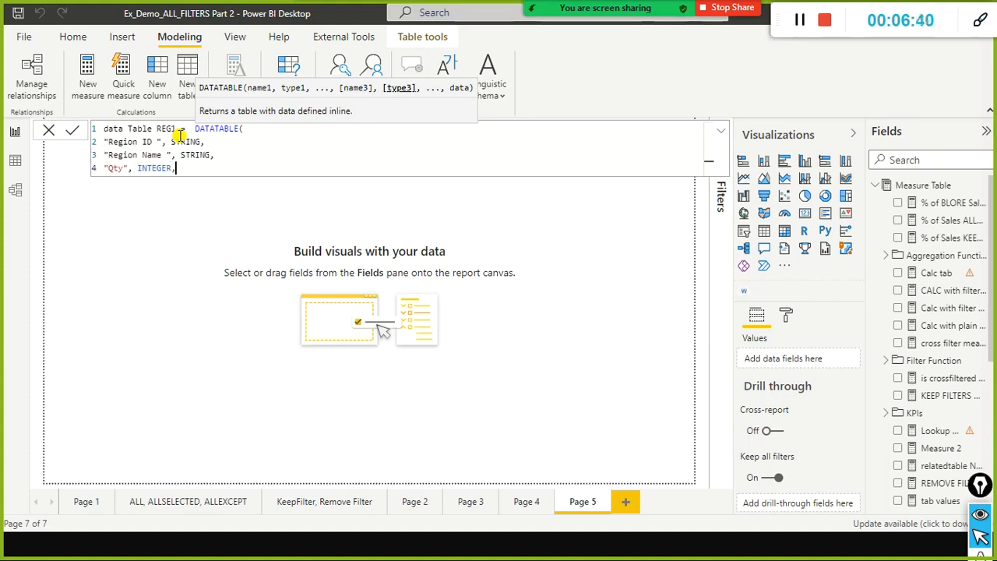
# Add a fourth column definition "Sales" of type DOUBLE on its own line of the DATATABLE formula.
pyautogui.hotkey('shift', 'Return')
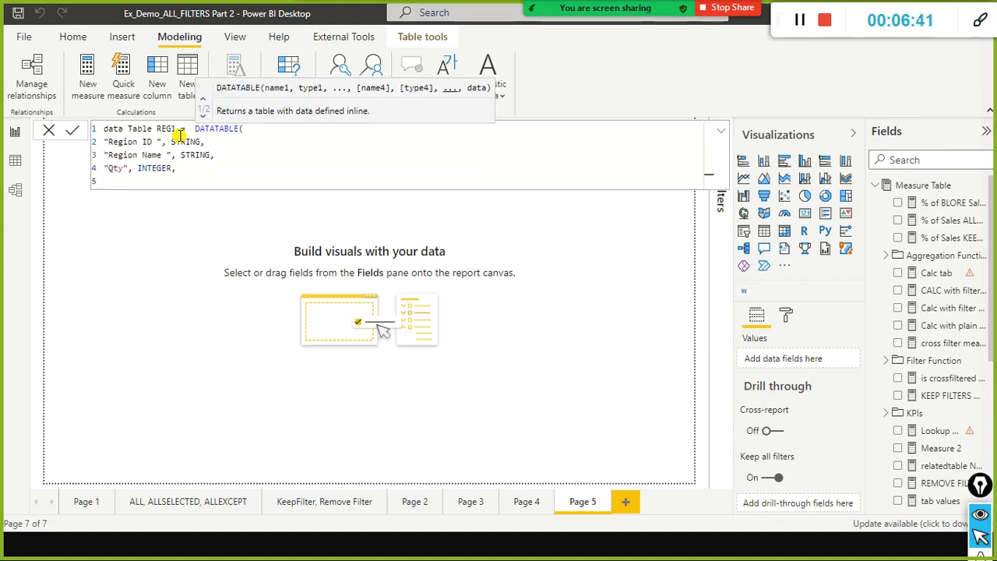
pyautogui.write('"Sales"')
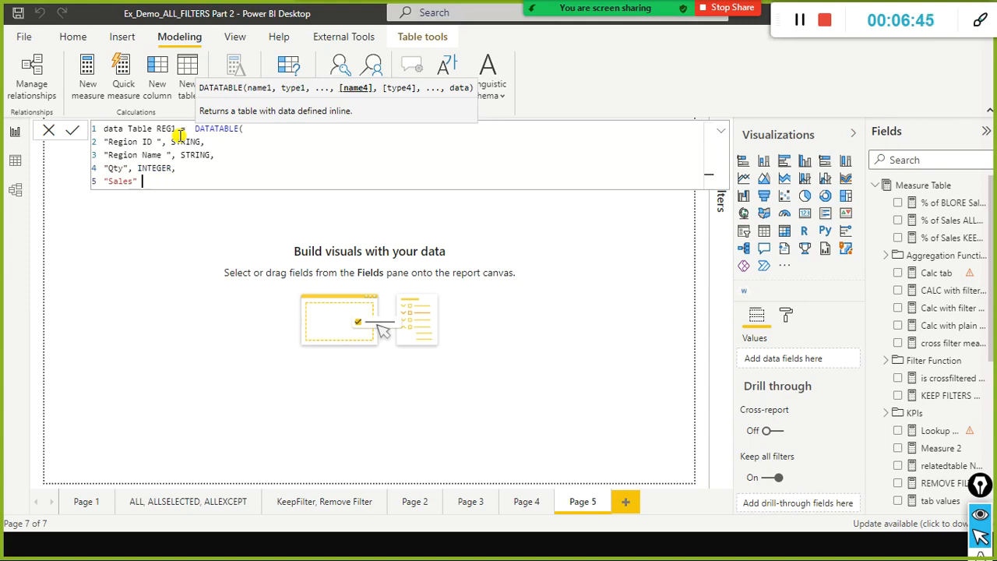
pyautogui.press('Up')
pyautogui.press('Up')
pyautogui.press('Down')
pyautogui.press('Down')
pyautogui.write(', ')
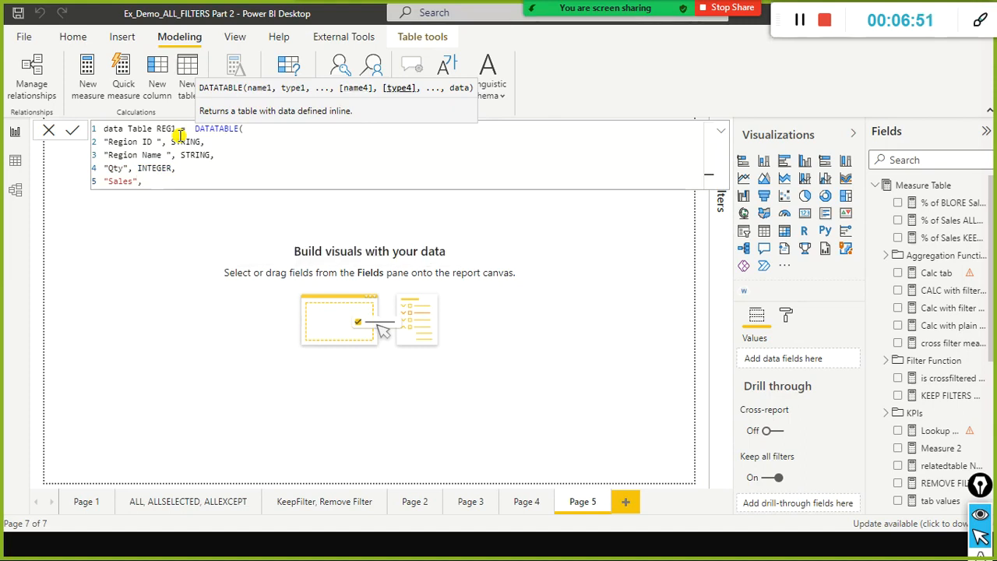
pyautogui.write('D')
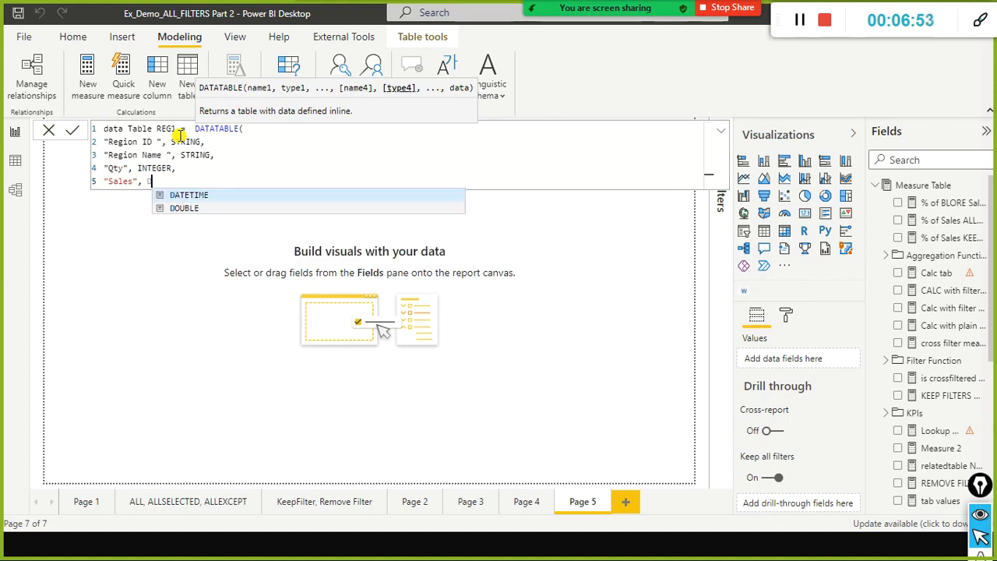
pyautogui.press('Down')
pyautogui.press('Tab')
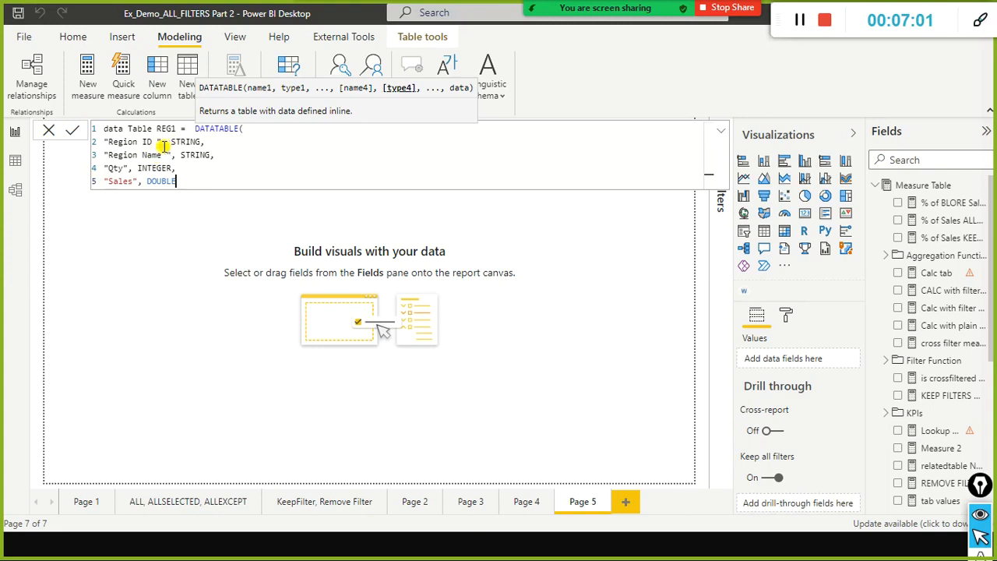
# Review the name and type pairs in the formula, and end the Sales definition with a comma and a new line.
pyautogui.moveTo(108, 142); pyautogui.dragTo(161, 142)
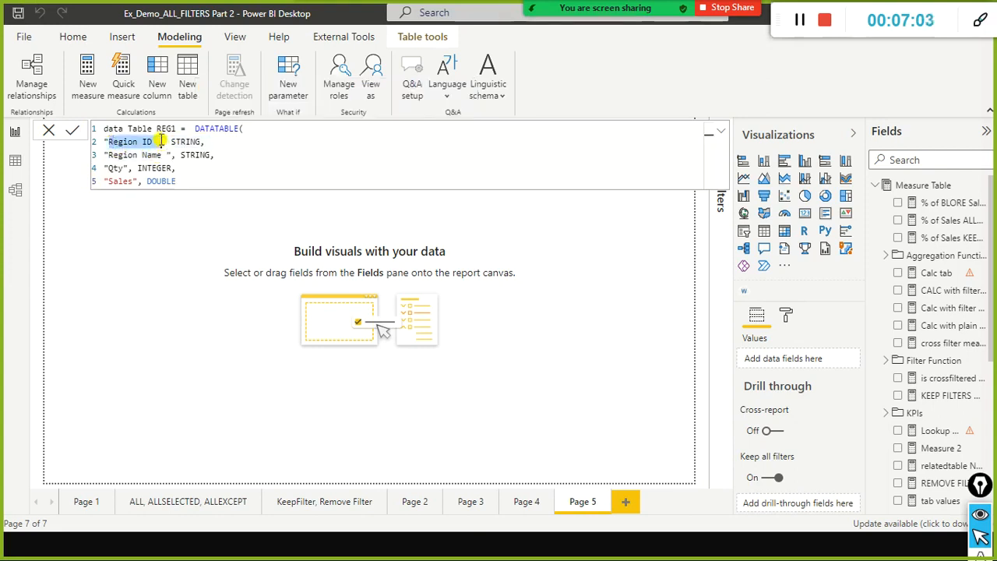
pyautogui.click(160, 142)
pyautogui.click(201, 142)
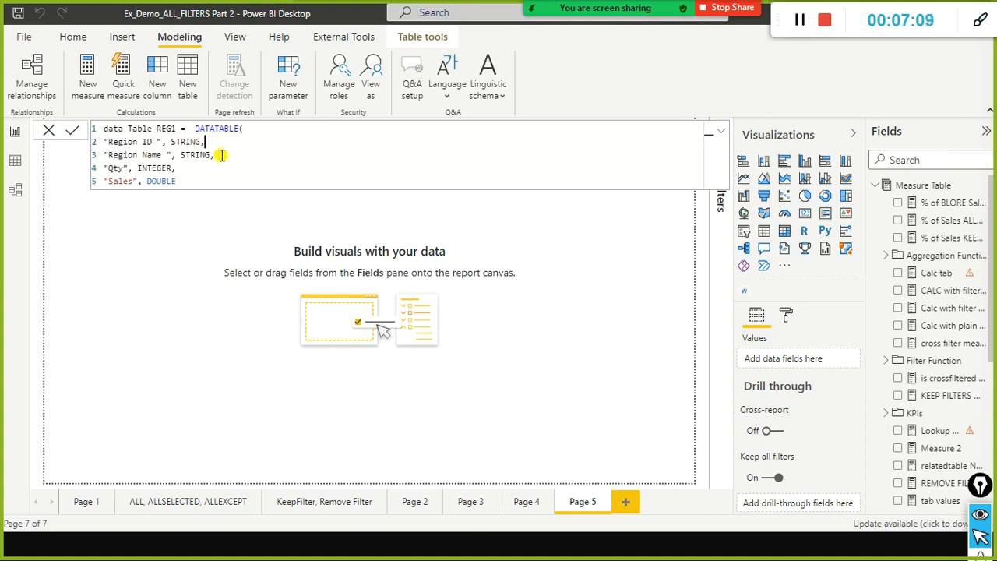
pyautogui.click(216, 183)
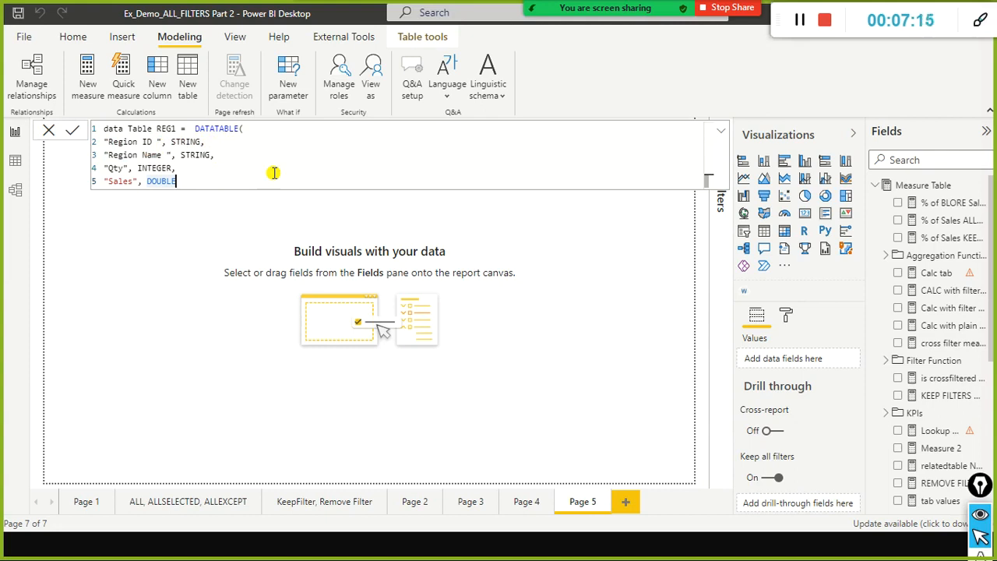
pyautogui.write(',')
pyautogui.press('Return')
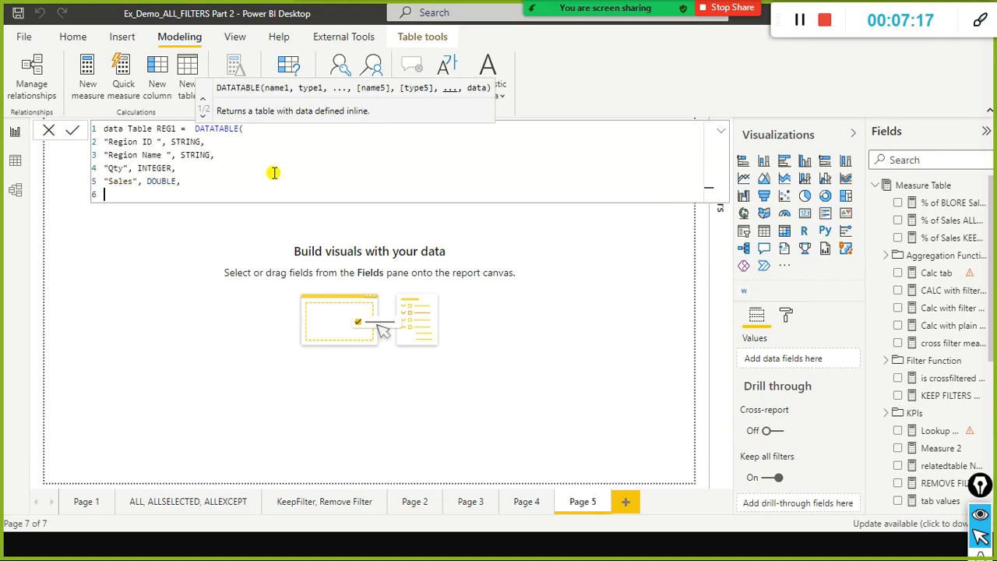
# Start the first data row of the DATATABLE formula with the values "RE01" and "East".
pyautogui.write('{')
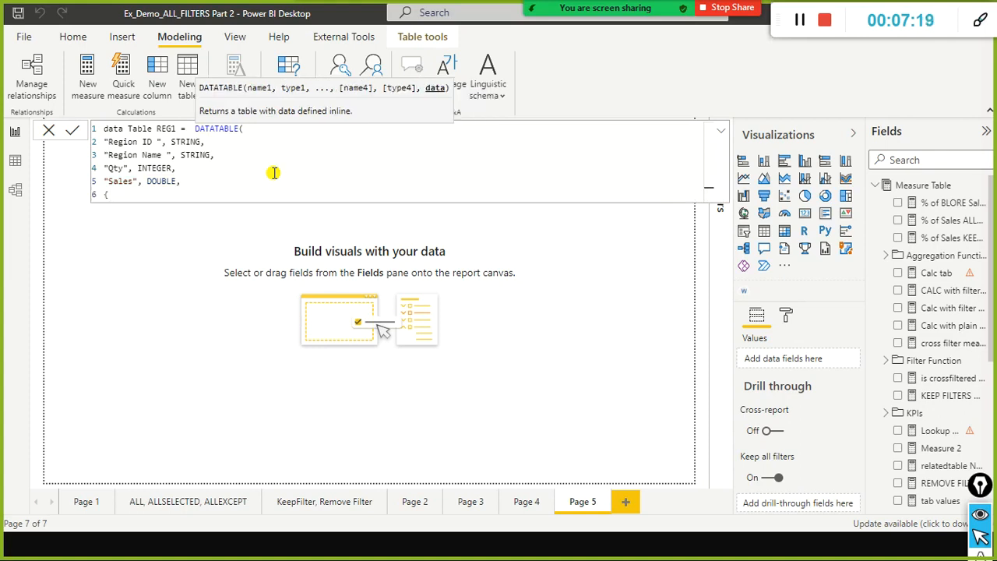
pyautogui.write(' "RE01')
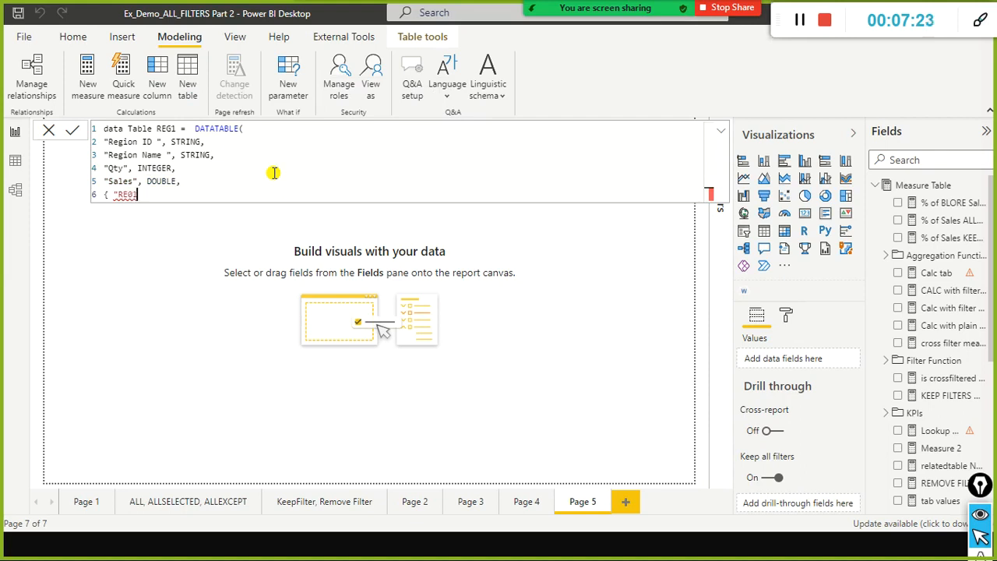
pyautogui.write('"')
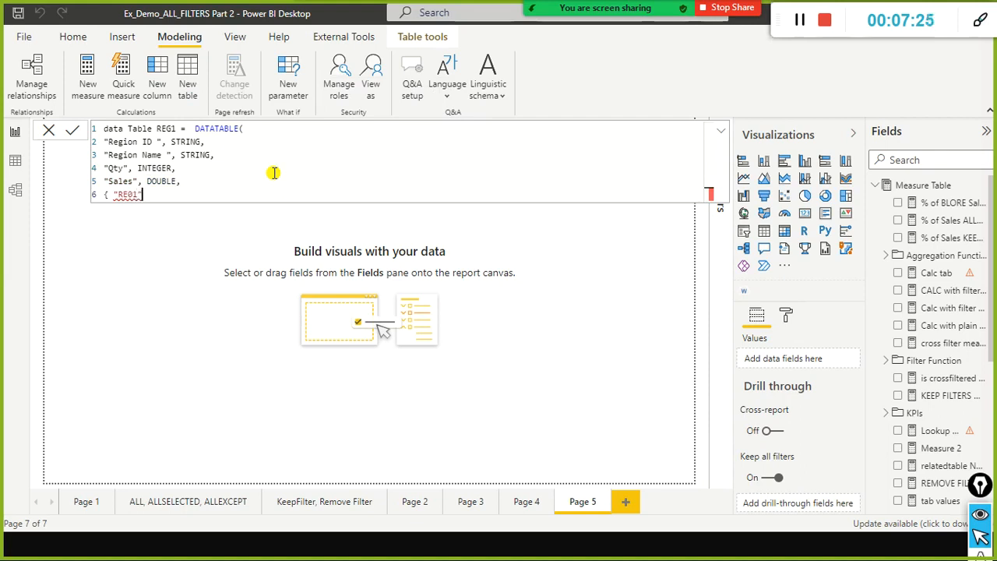
pyautogui.write(', "East",')
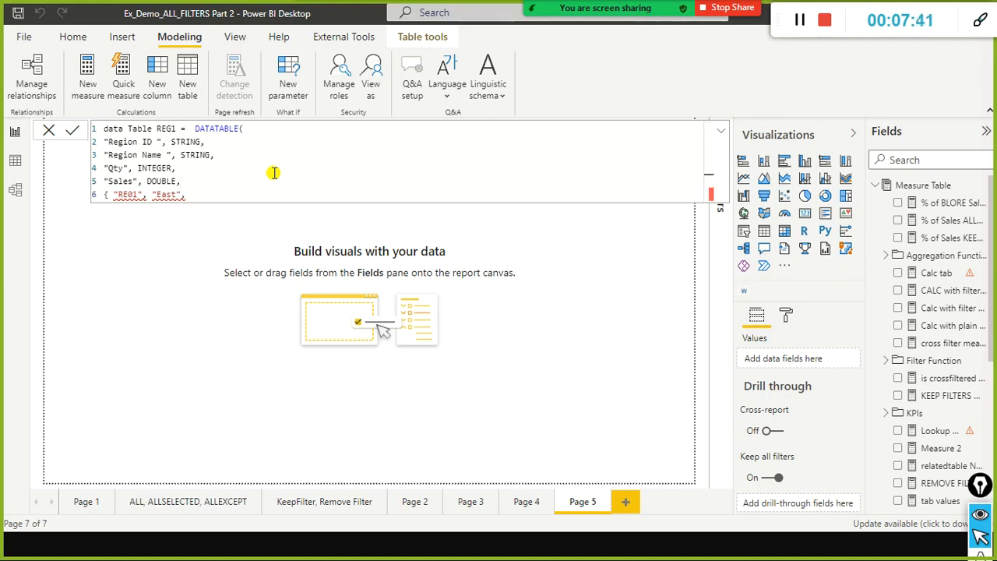
# Insert an outer opening brace on its own line above the RE01 row and submit the incomplete formula.
pyautogui.hotkey('shift', 'Return')
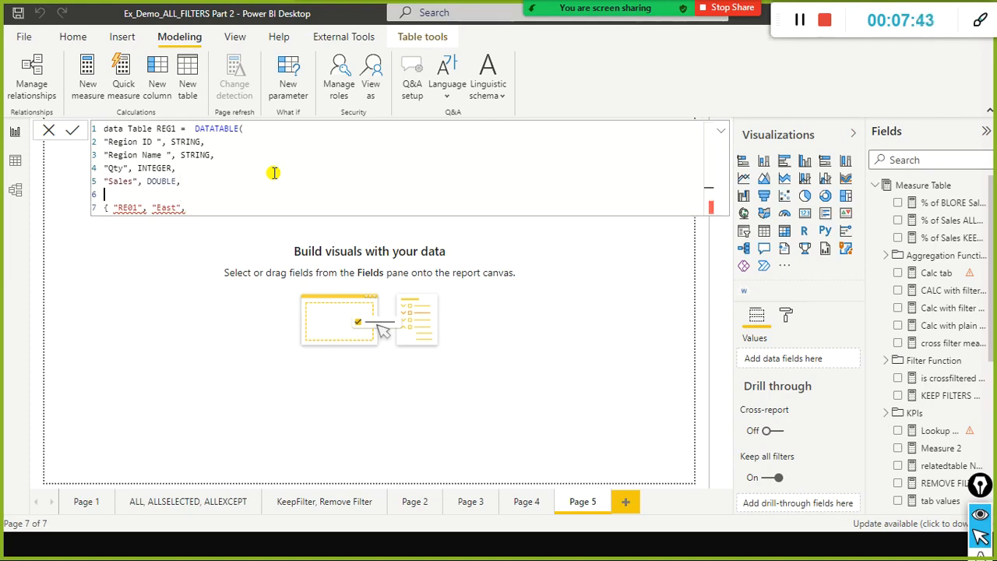
pyautogui.write('{')
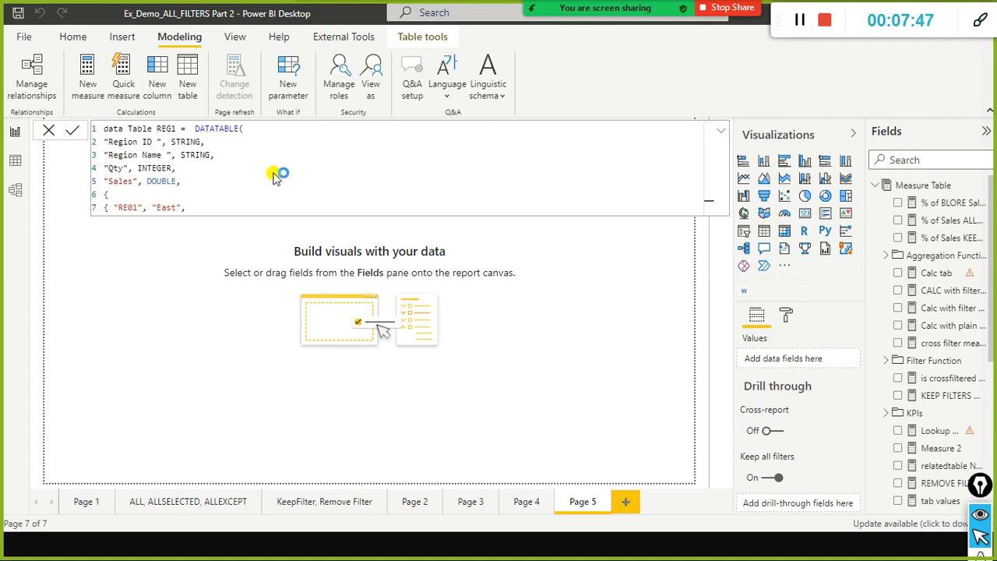
pyautogui.press('Return')
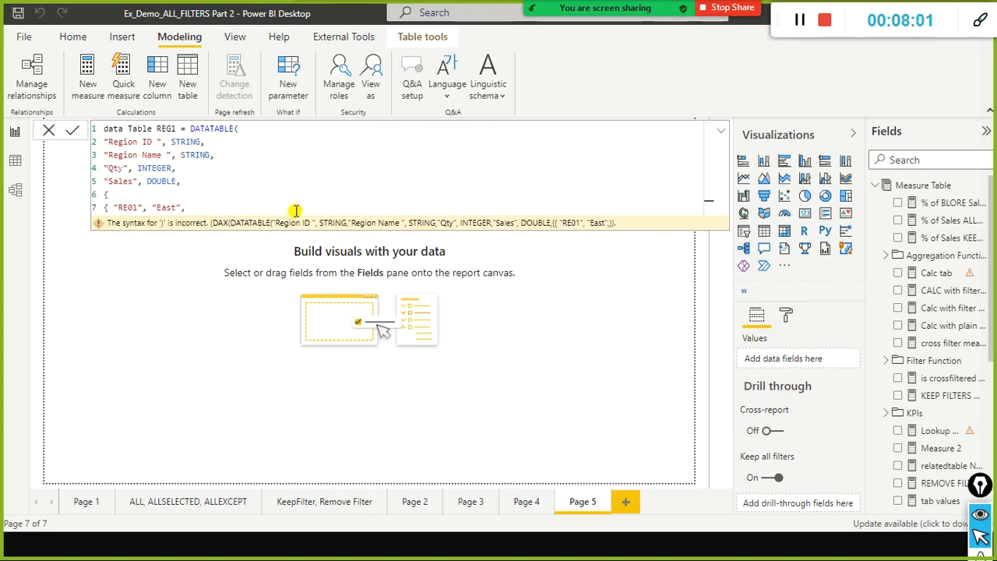
# Complete the RE01 row with the values 12344.44 and 12 and a closing brace.
pyautogui.write('12344.')
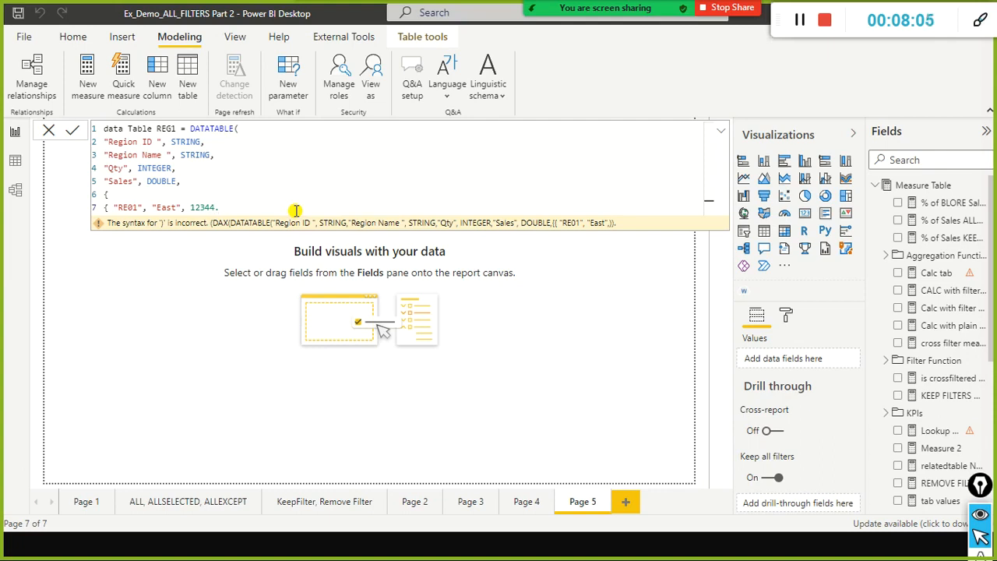
pyautogui.write('44, 12}')
# Start a second data row on a new line with the values "RE03" and "North".
pyautogui.hotkey('shift', 'Return')
pyautogui.write('{')
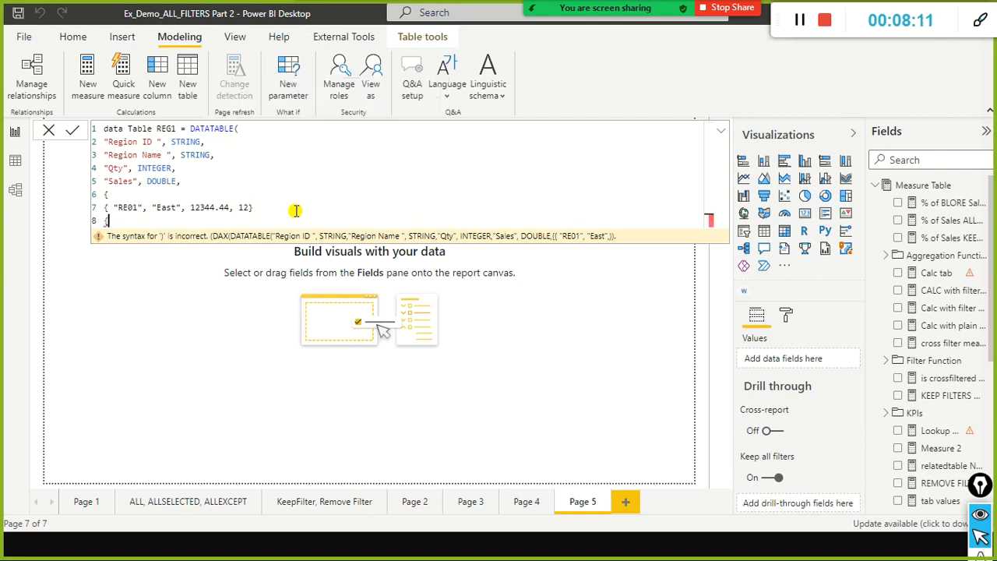
pyautogui.write('"RE02')
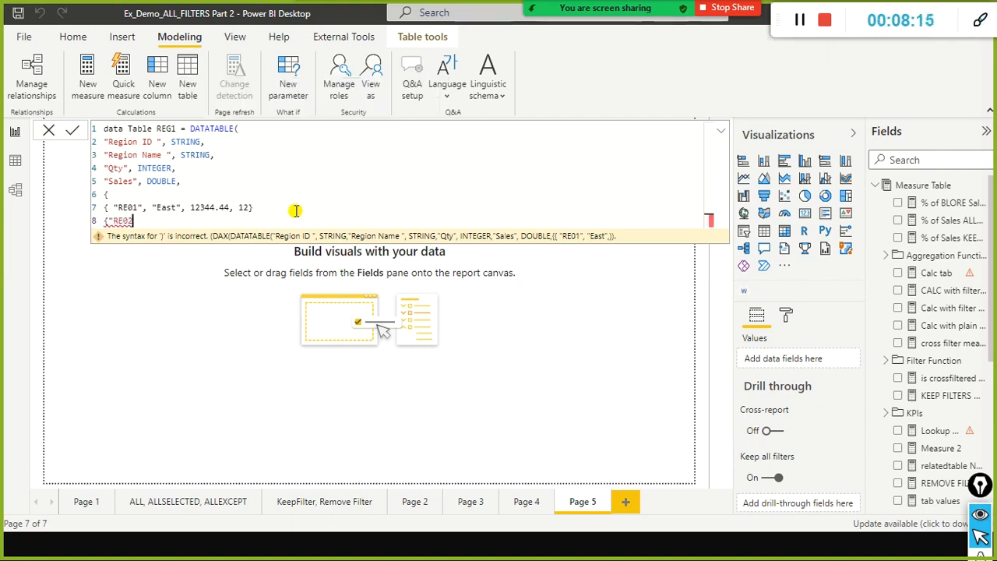
pyautogui.write('", "')
pyautogui.write('Nrt')
pyautogui.press('BackSpace')
pyautogui.write('oorth')
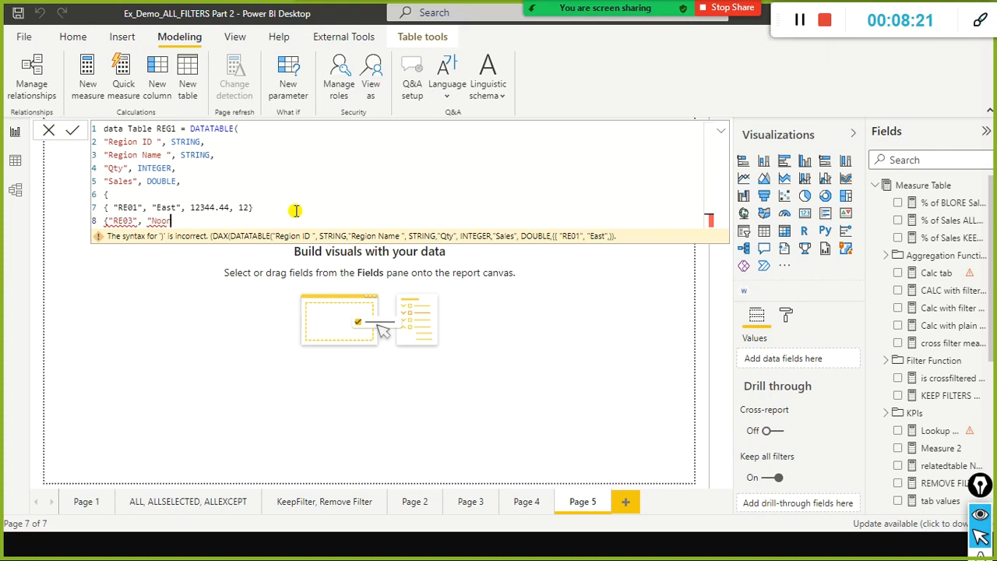
pyautogui.press('BackSpace')
pyautogui.press('BackSpace')
pyautogui.press('BackSpace')
pyautogui.press('BackSpace')
pyautogui.write('rt')
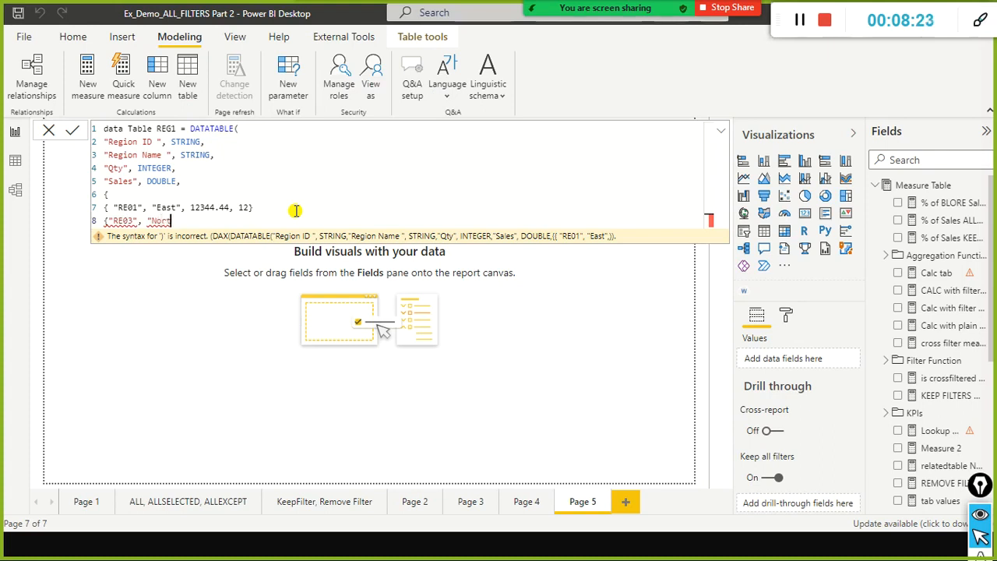
pyautogui.write('h" 7642')
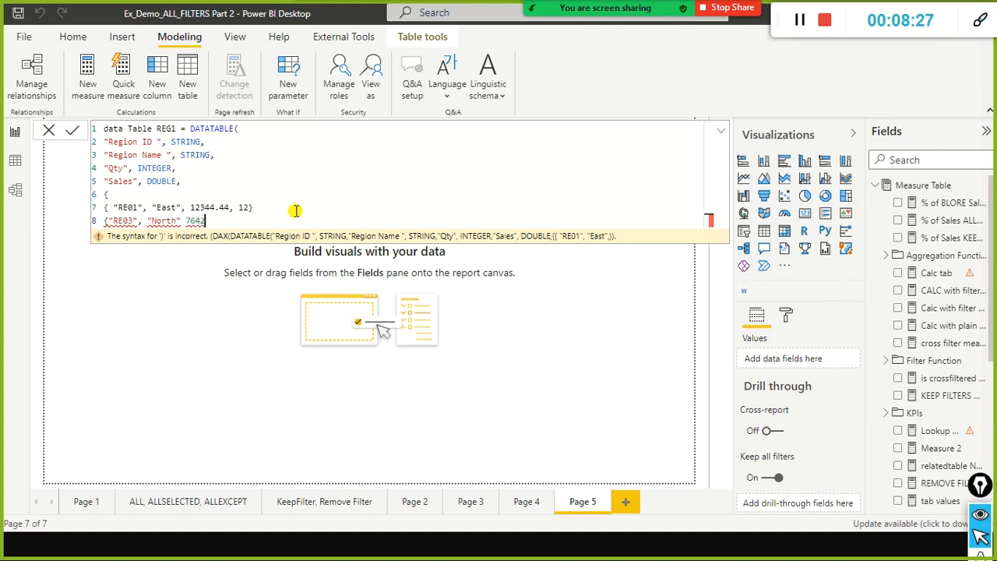
pyautogui.write('.12,13}')
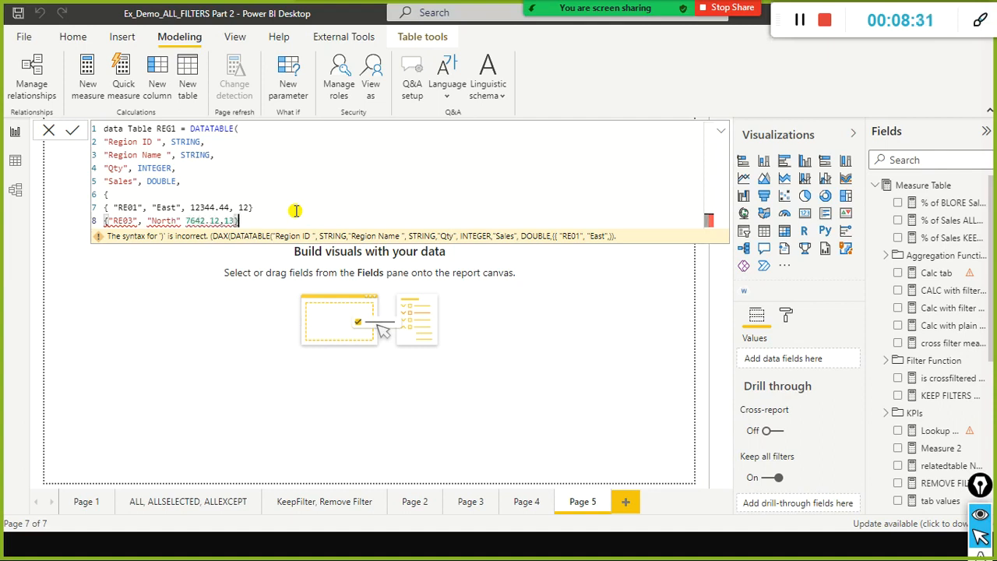
# Complete the RE03 row with 7642.12 and 13, and close the outer brace on a new line.
pyautogui.press('Return')
pyautogui.write('}')
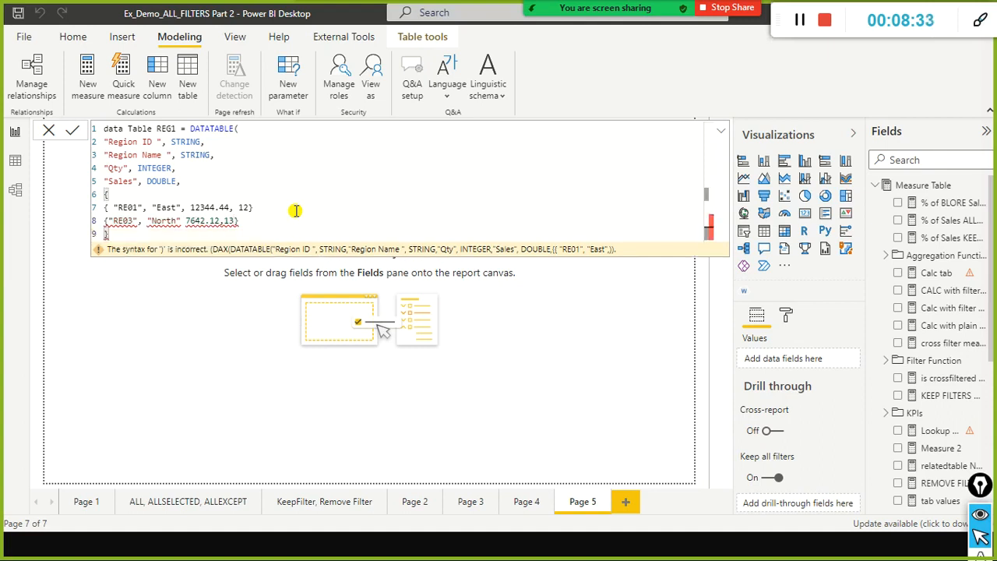
# Add the missing commas after the RE01 row and after "North" in the RE03 row.
pyautogui.press('Up')
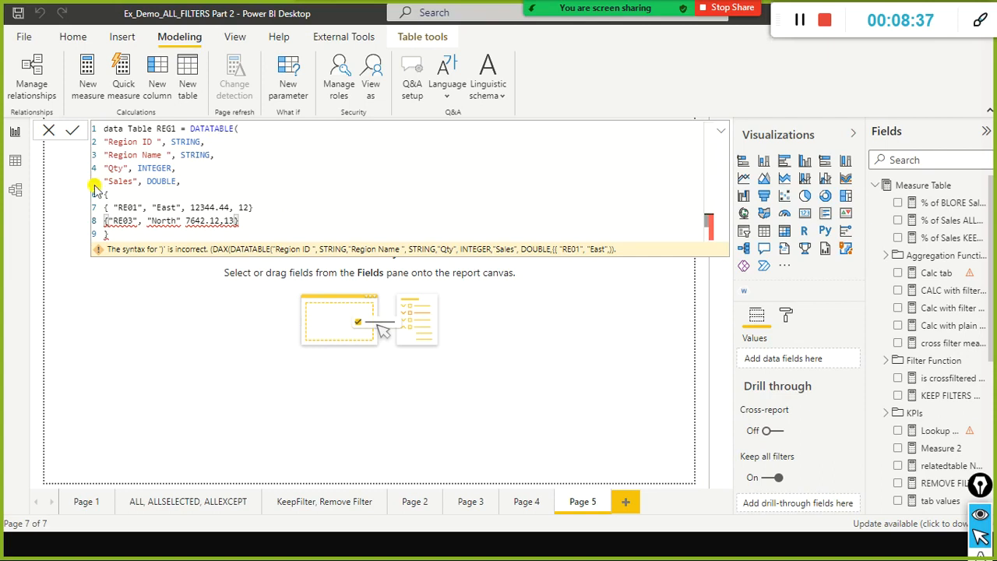
pyautogui.click(253, 207)
pyautogui.write(',')
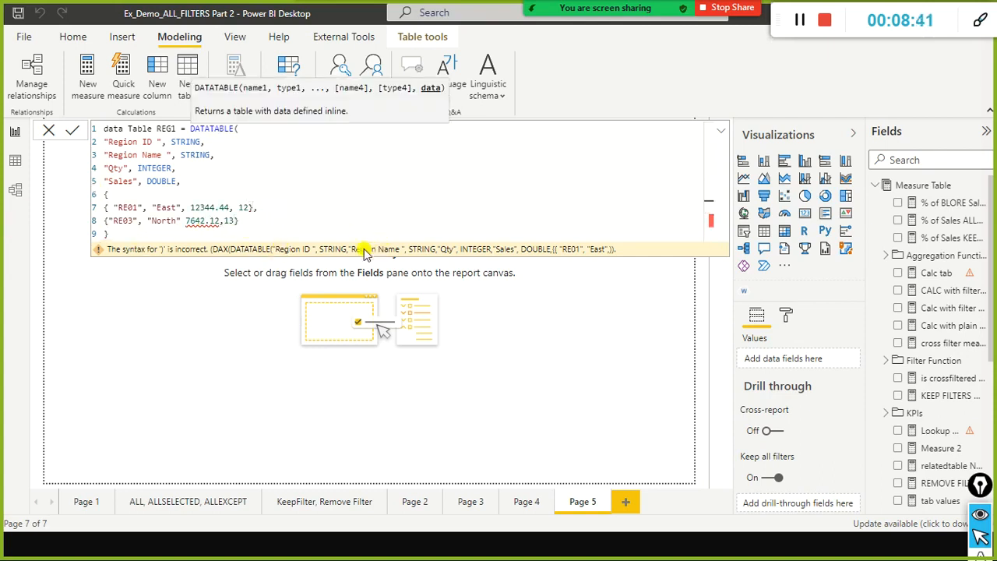
pyautogui.click(274, 234)
pyautogui.click(184, 221)
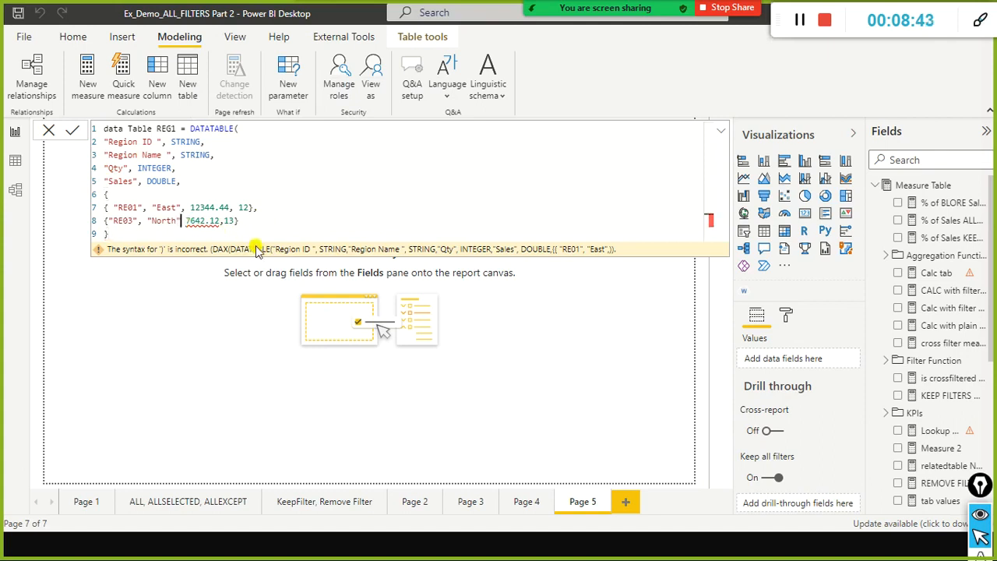
pyautogui.write(',')
pyautogui.click(278, 235)
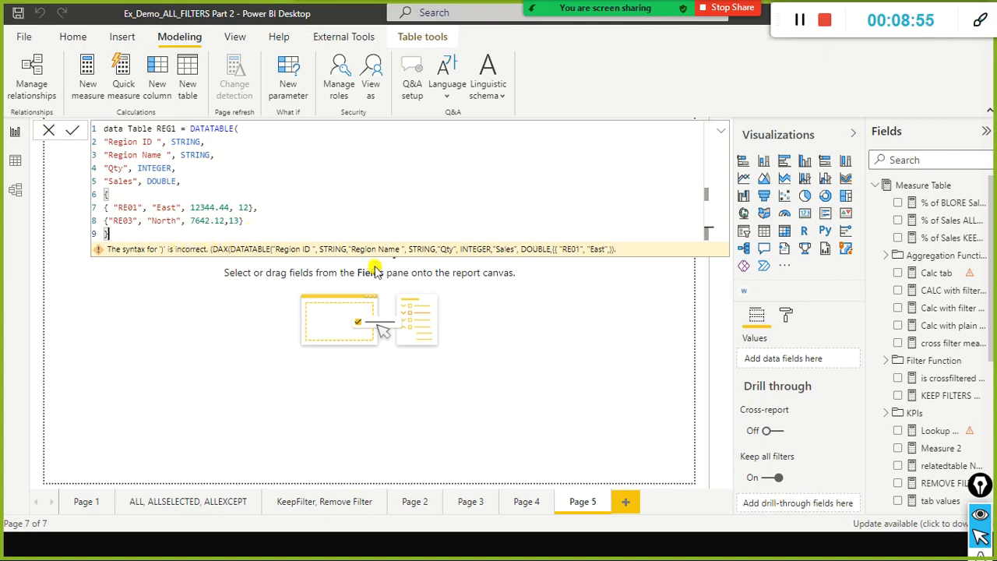
# Copy the whole data Table REG1 formula and submit it without the closing parenthesis.
pyautogui.hotkey('ctrl', 'a')
pyautogui.click(218, 176)
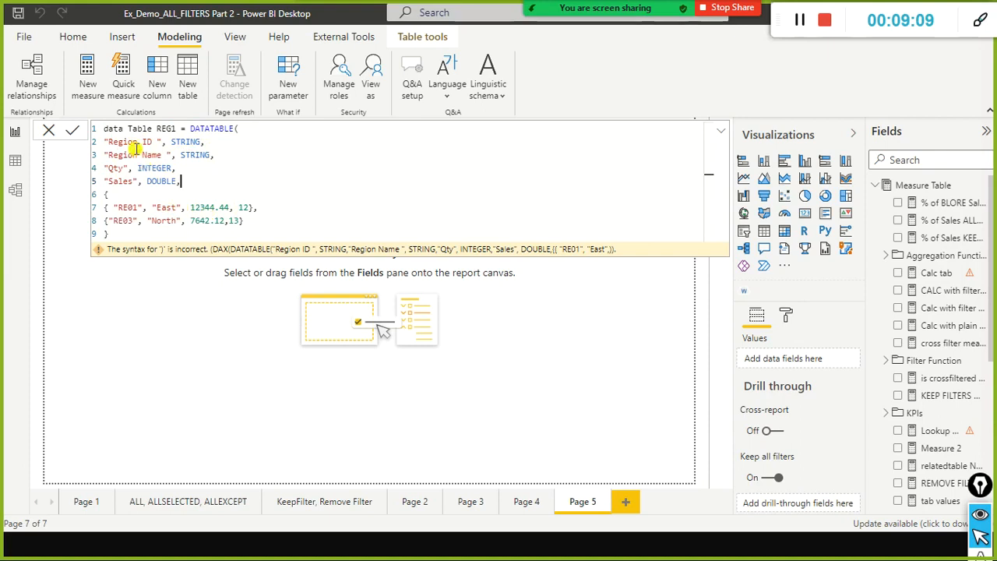
pyautogui.click(273, 222)
pyautogui.hotkey('ctrl', 'a')
pyautogui.hotkey('ctrl', 'c')
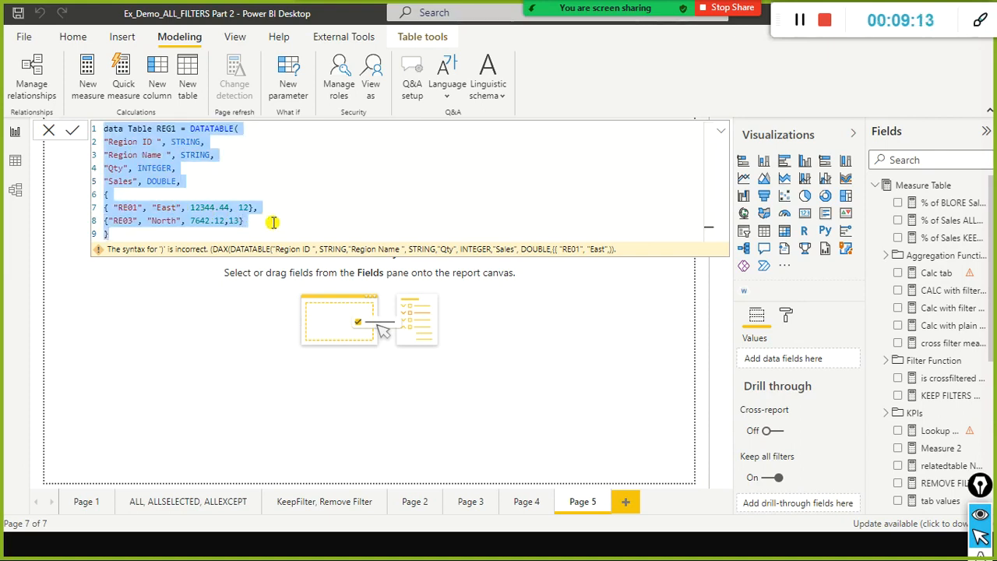
pyautogui.click(271, 224)
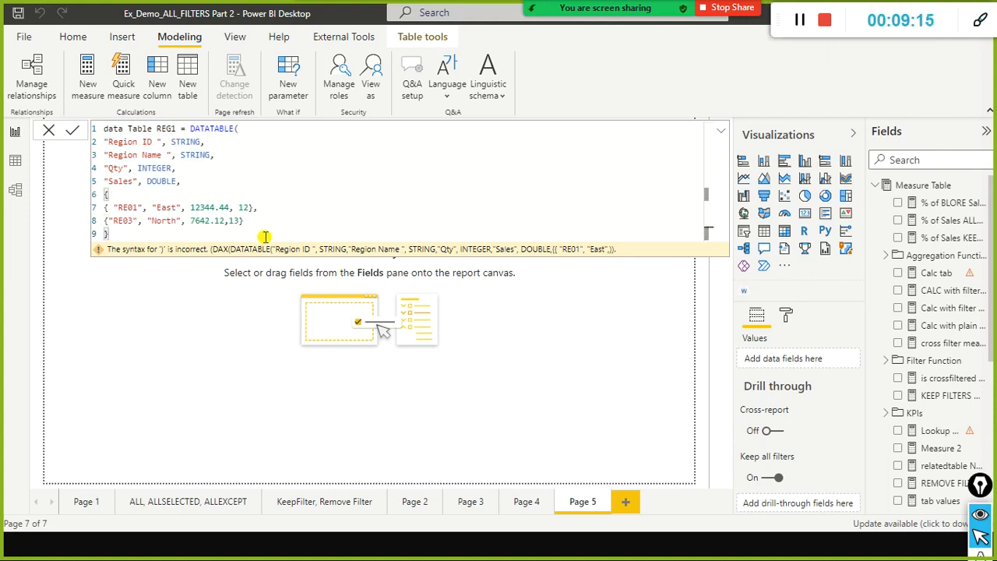
pyautogui.press('Return')
# Open Notepad and paste the copied DATATABLE formula into a new document.
pyautogui.press('super')
pyautogui.write('ntep')
pyautogui.press('BackSpace')
pyautogui.press('BackSpace')
pyautogui.press('BackSpace')
pyautogui.press('BackSpace')
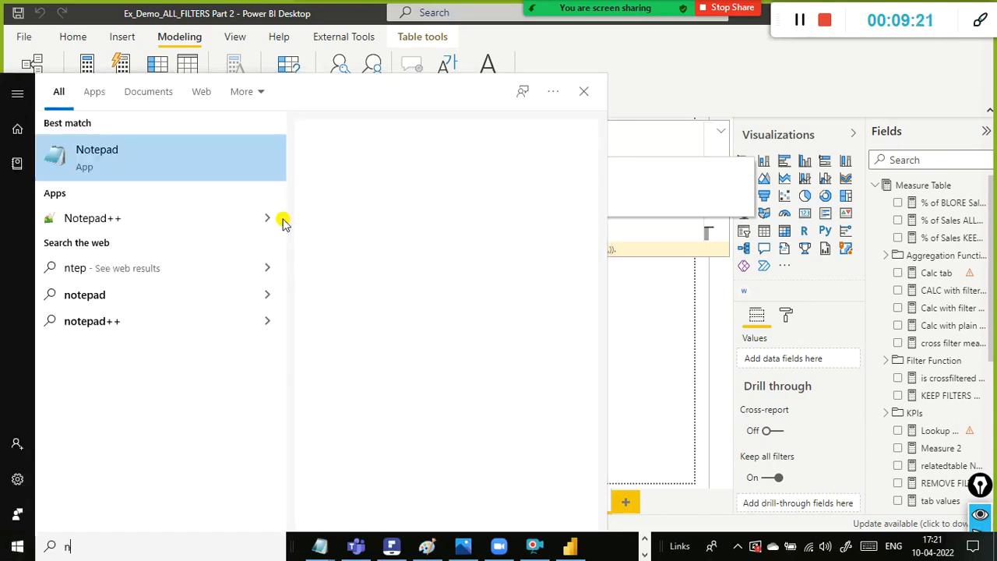
pyautogui.write('notepad')
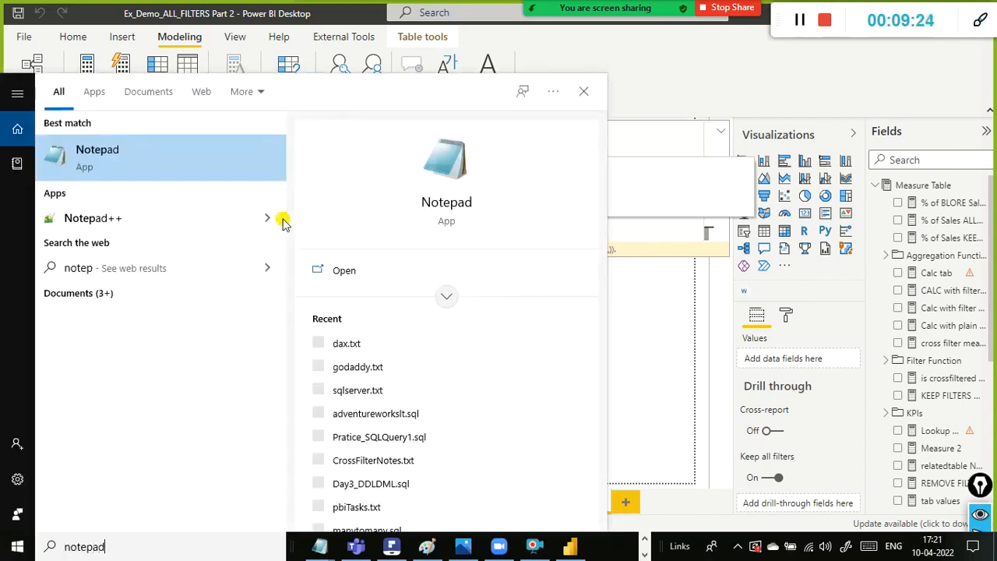
pyautogui.press('Return')
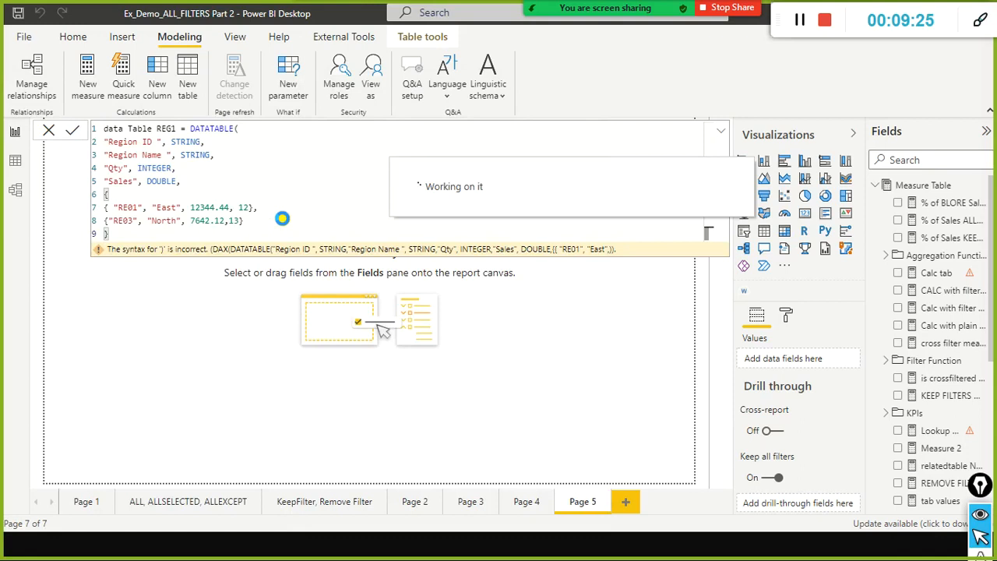
pyautogui.hotkey('ctrl', 'v')
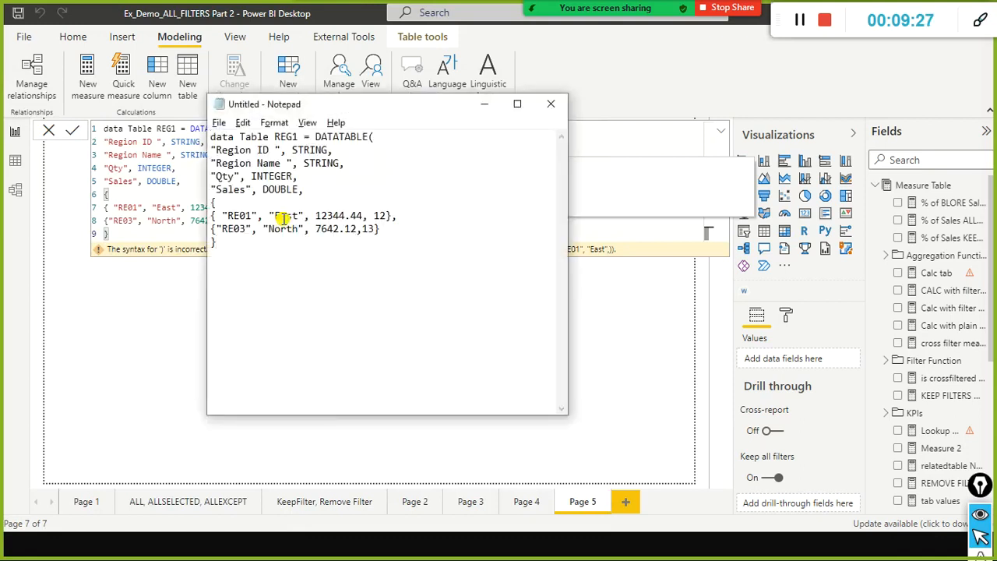
# Switch back to Power BI Desktop and end the data Table REG1 formula with a closing parenthesis.
pyautogui.hotkey('alt', 'Tab')
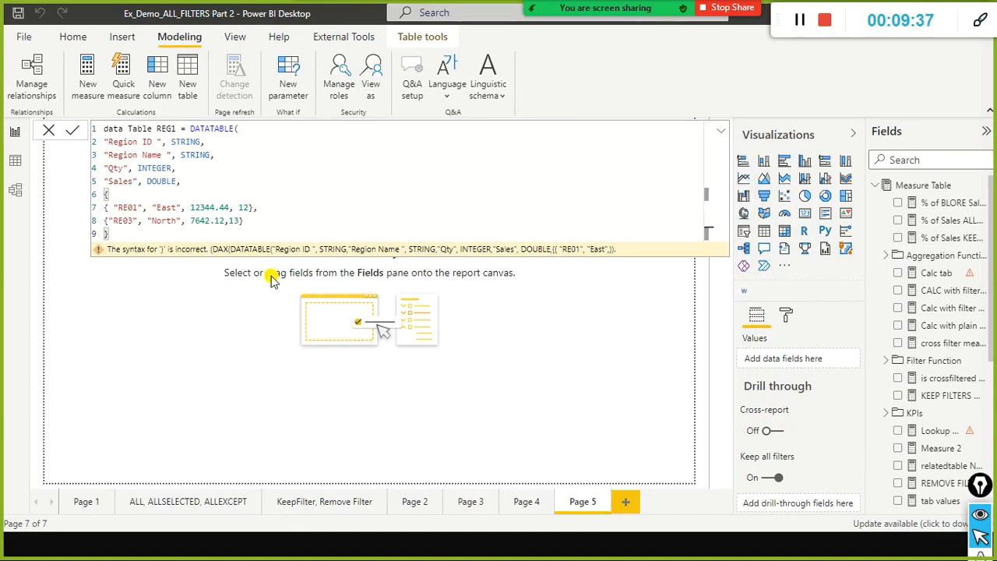
pyautogui.write(')')
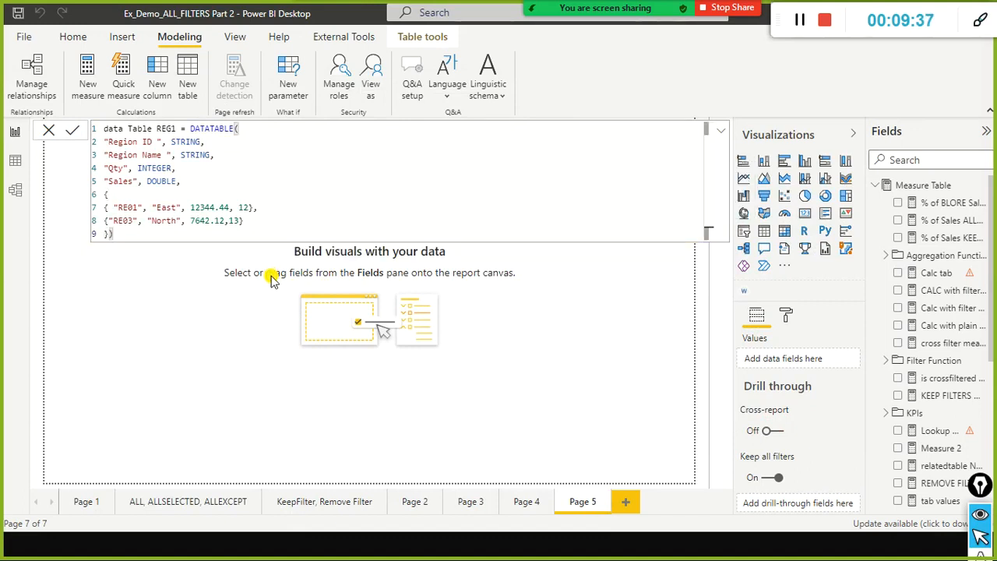
pyautogui.click(211, 317)
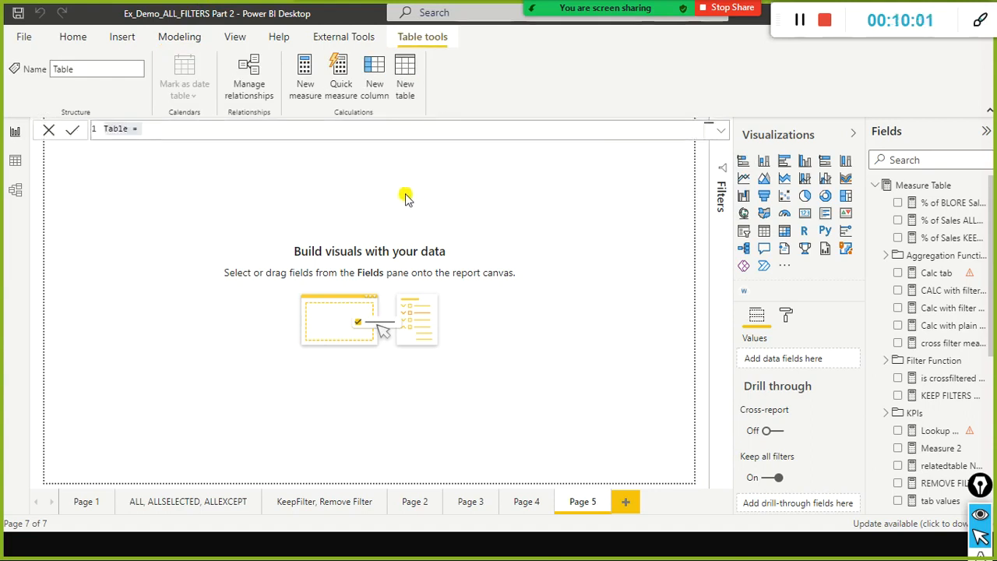
# Copy the whole DATATABLE formula from Notepad and paste it over the new table's default formula.
pyautogui.hotkey('alt', 'Tab')
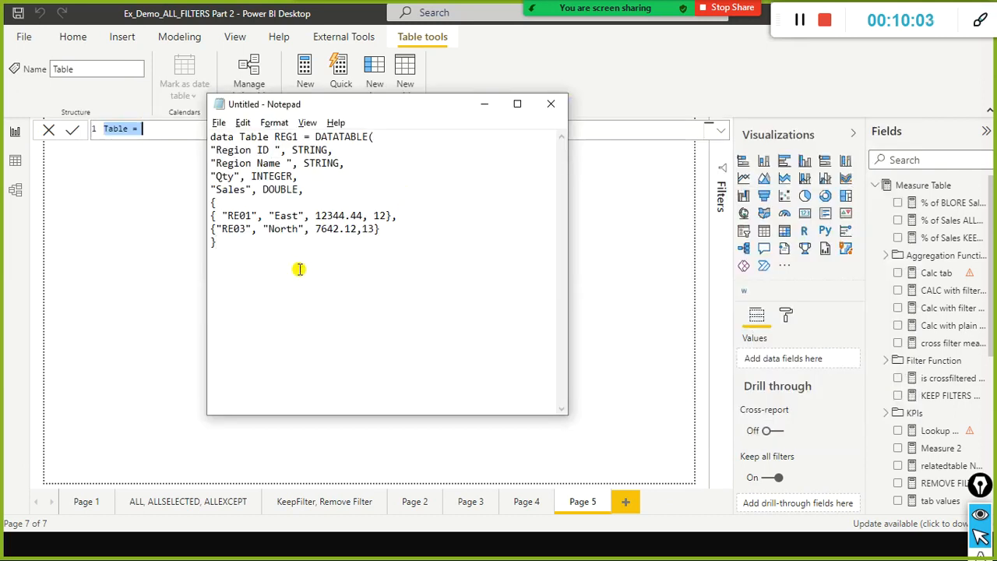
pyautogui.hotkey('ctrl', 'a')
pyautogui.hotkey('ctrl', 'c')
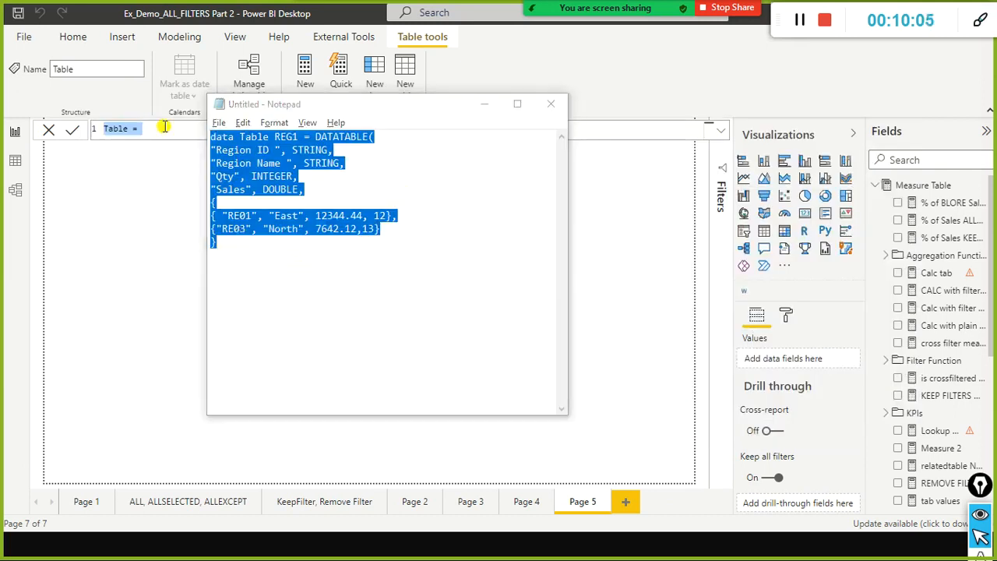
pyautogui.click(159, 129)
pyautogui.hotkey('ctrl', 'v')
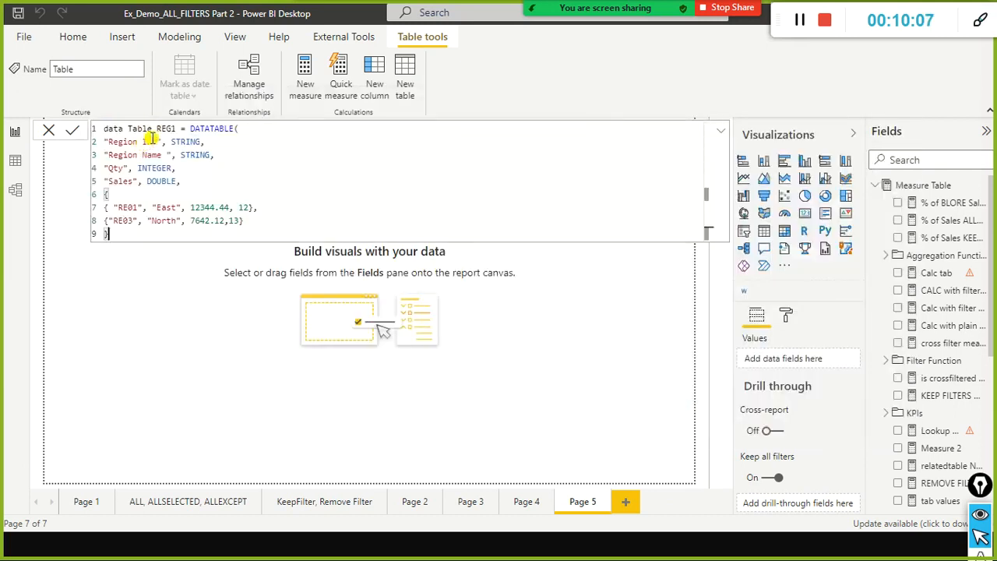
# Change the table name in the pasted formula to data Table REG2.
pyautogui.moveTo(181, 129); pyautogui.dragTo(173, 143)
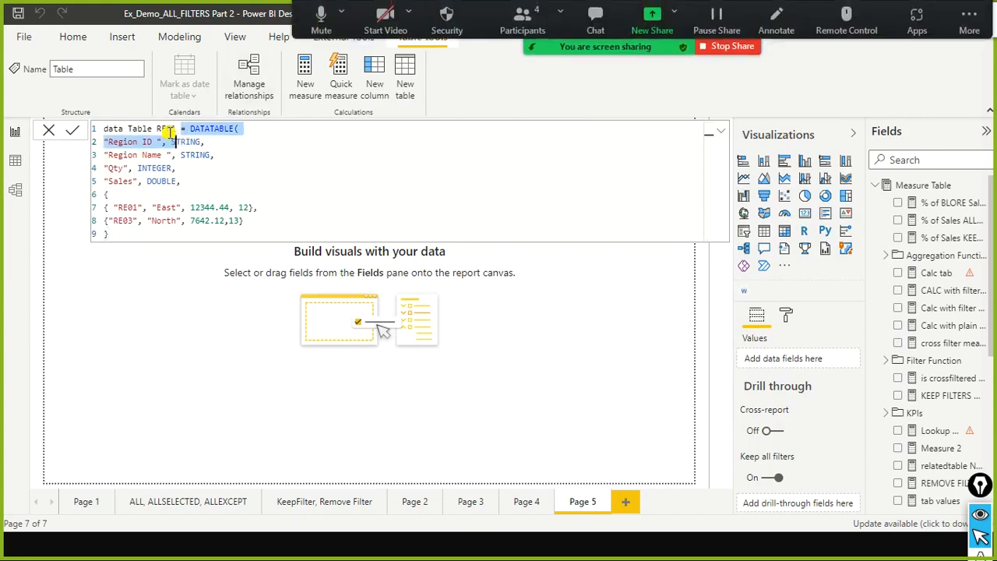
pyautogui.click(173, 130)
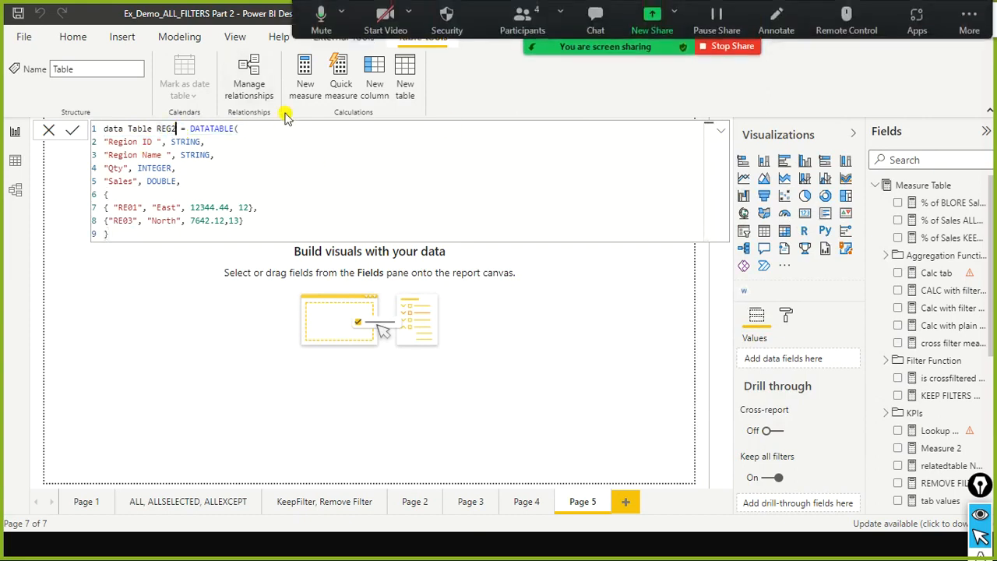
pyautogui.press('Down')
pyautogui.press('Down')
pyautogui.press('Down')
pyautogui.press('Down')
pyautogui.press('Up')
pyautogui.press('Down')
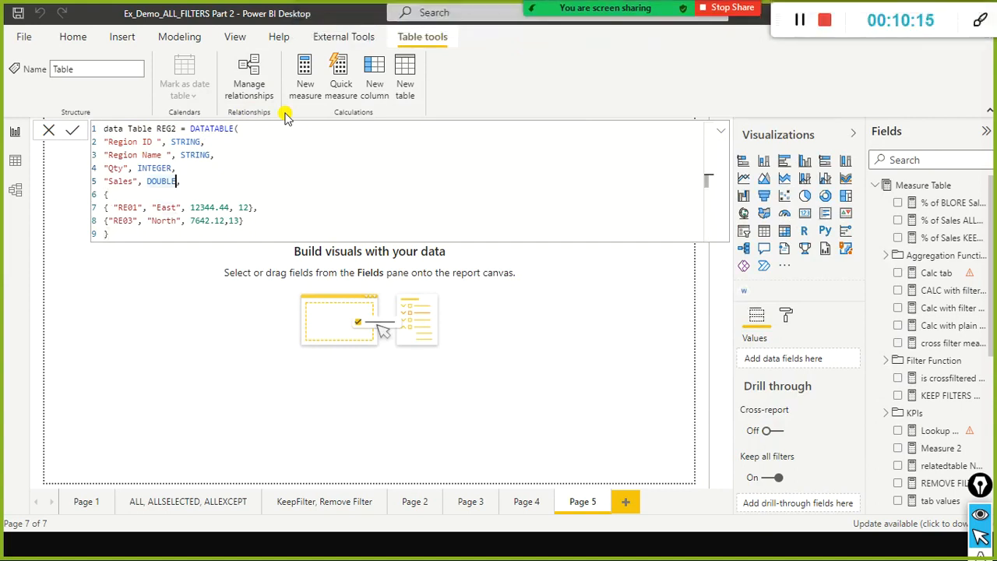
# Move the "Sales", DOUBLE column definition above the "Qty", INTEGER line in the data Table REG2 formula.
pyautogui.hotkey('ctrl', 'x')
pyautogui.hotkey('ctrl', 'v')
pyautogui.hotkey('shift', 'End')
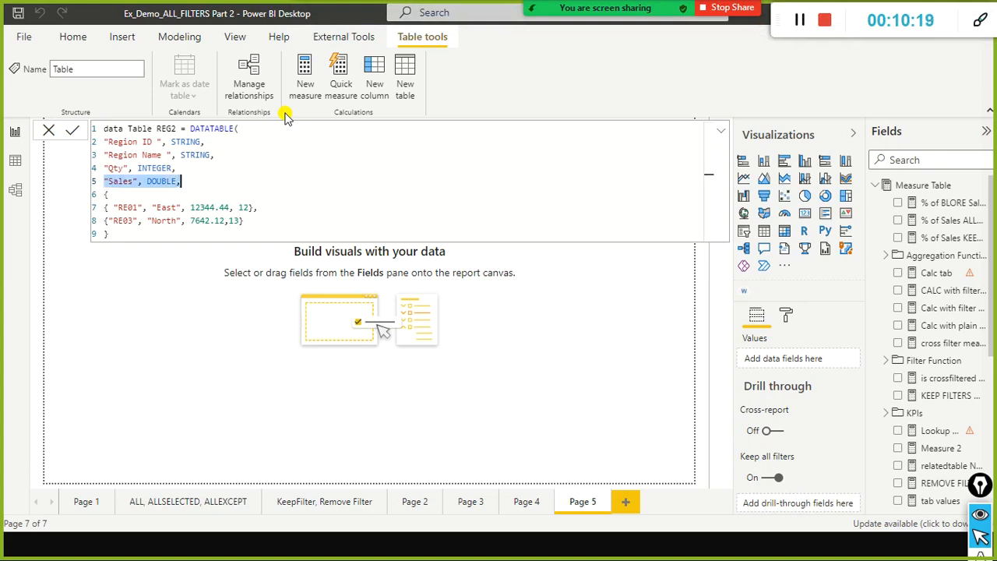
pyautogui.press('Delete')
pyautogui.press('Up')
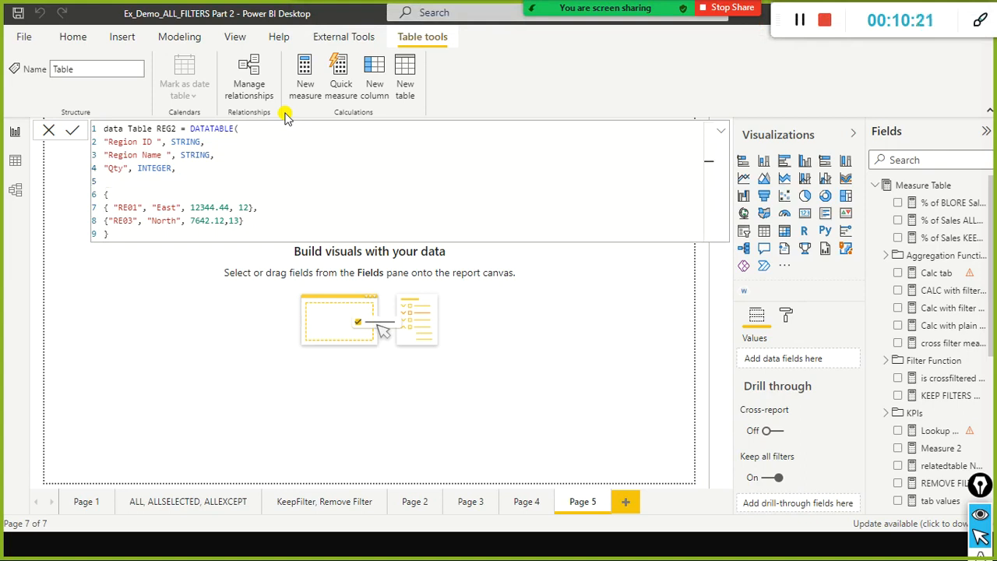
pyautogui.hotkey('ctrl', 'z')
pyautogui.hotkey('ctrl', 'z')
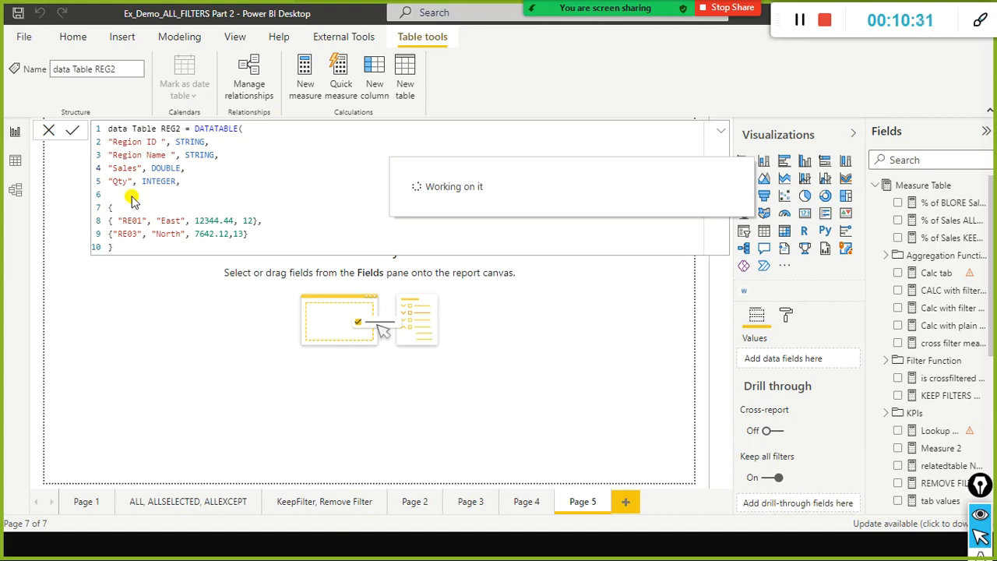
# End the REG2 formula with a closing parenthesis and remove the blank line before the opening brace of the data rows.
pyautogui.write(')')
pyautogui.press('Up')
pyautogui.press('Up')
pyautogui.press('Up')
pyautogui.press('Up')
pyautogui.press('Delete')
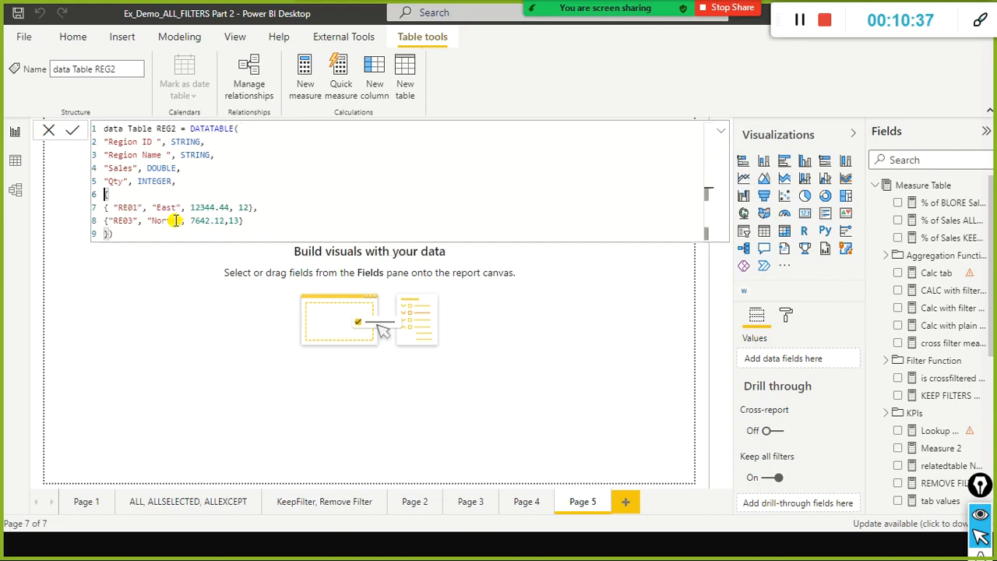
# Change the region ID in the first data row of the REG2 formula to RE02.
pyautogui.press('Down')
pyautogui.press('Right')
pyautogui.press('Right')
pyautogui.press('Right')
pyautogui.press('Right')
pyautogui.press('Right')
pyautogui.press('Right')
pyautogui.write('2')
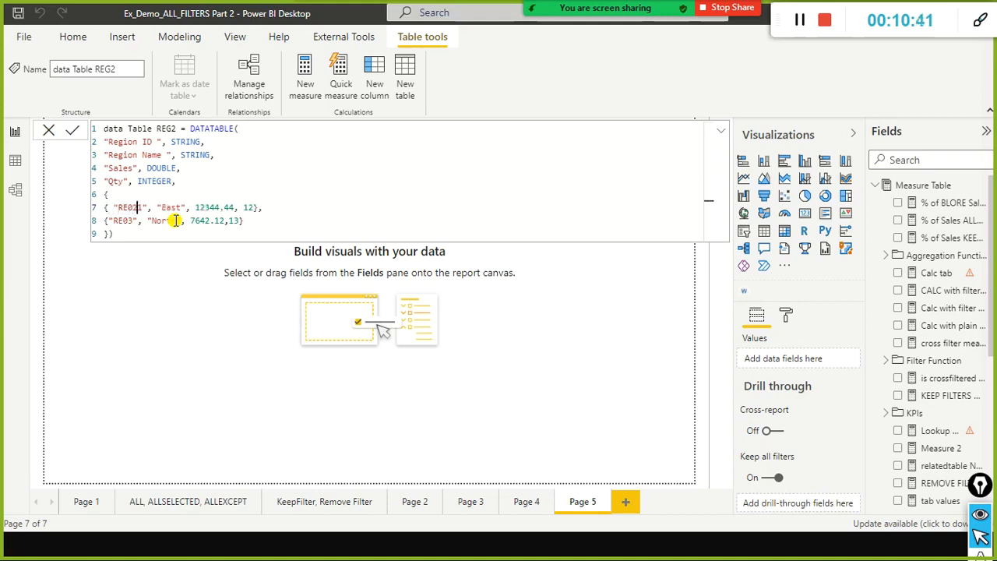
pyautogui.press('Print')
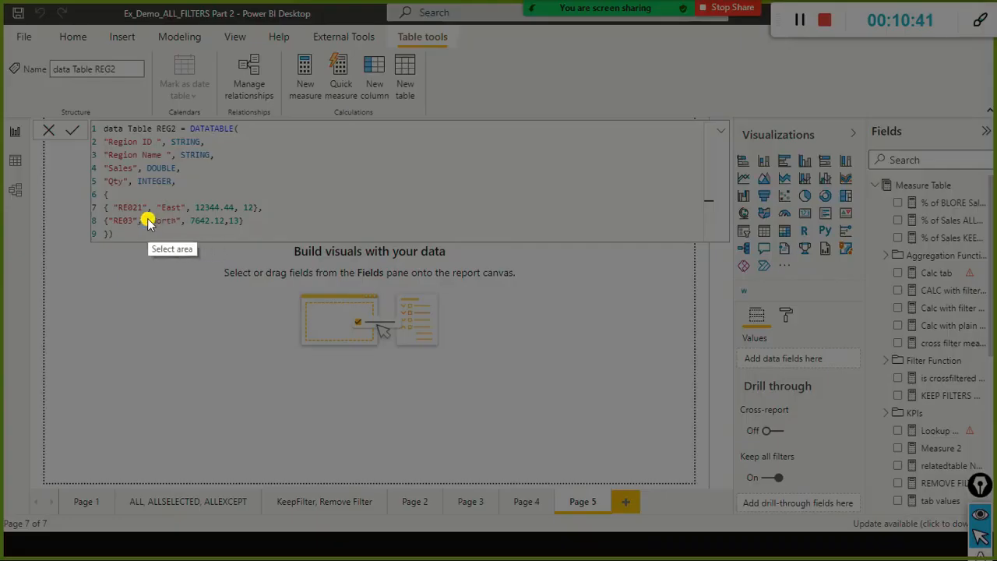
pyautogui.press('Escape')
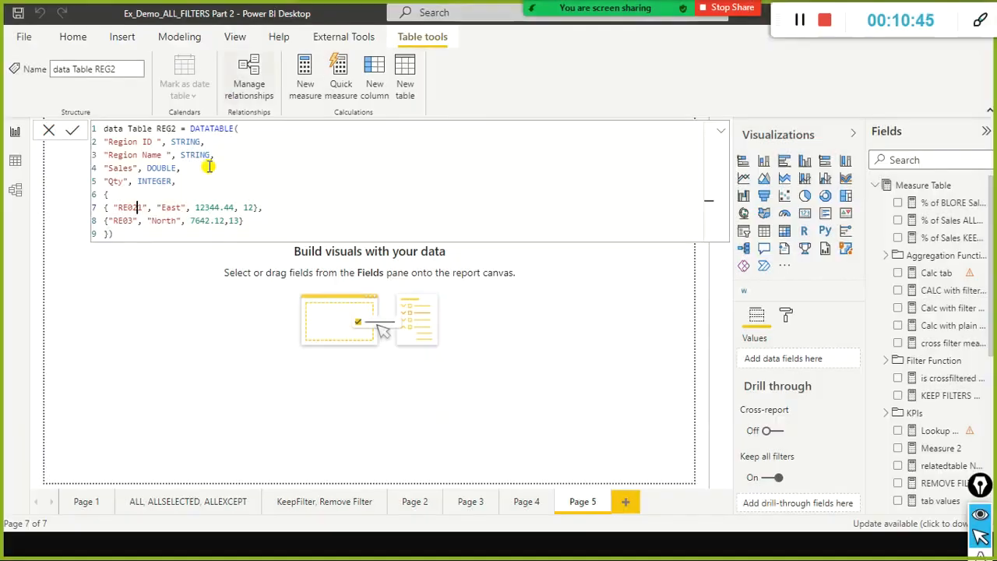
pyautogui.press('Delete')
# Replace the region name East in the RE02 row with South.
pyautogui.press('Right')
pyautogui.press('Right')
pyautogui.press('Right')
pyautogui.press('Right')
pyautogui.press('Right')
pyautogui.press('Right')
pyautogui.press('Right')
pyautogui.press('Right')
pyautogui.hotkey('shift', 'Left')
pyautogui.hotkey('shift', 'Left')
pyautogui.hotkey('shift', 'Left')
pyautogui.hotkey('shift', 'Left')
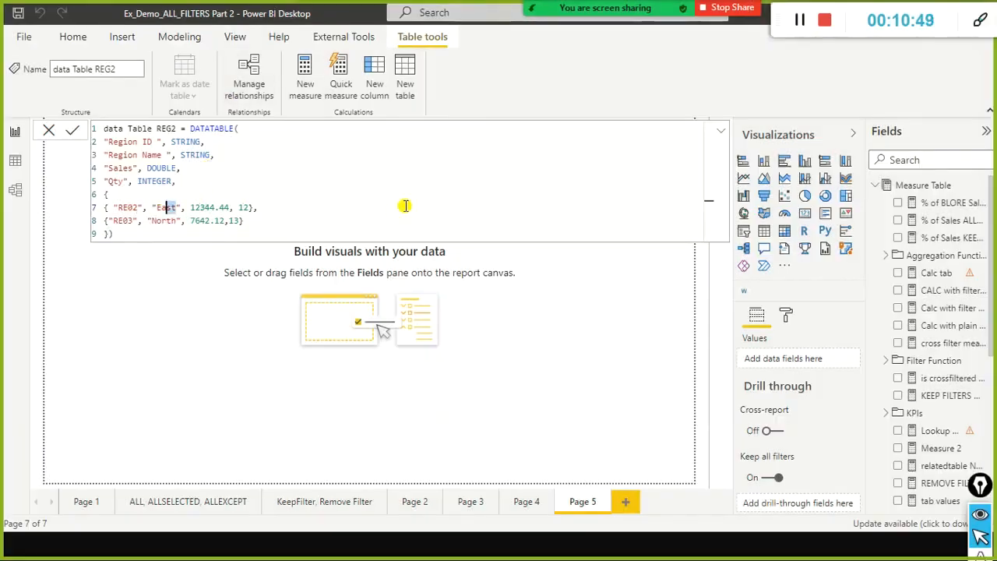
pyautogui.write('South')
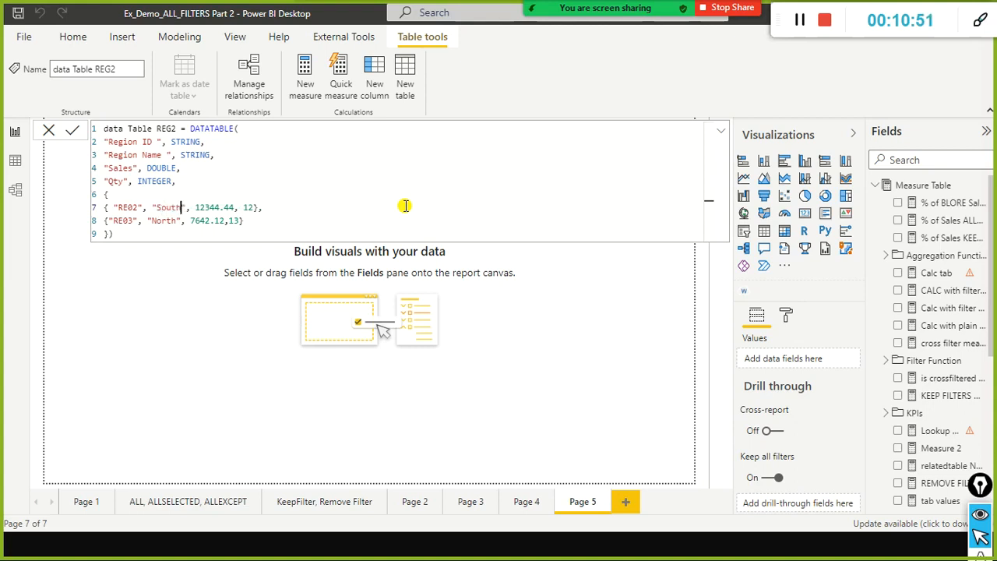
# Replace the region name North in the RE03 row with West.
pyautogui.press('Down')
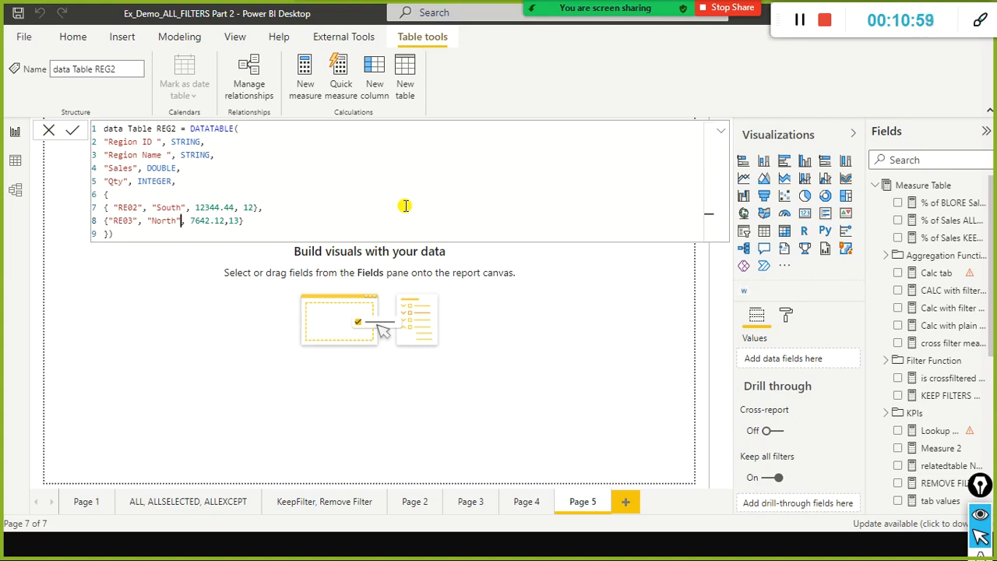
pyautogui.hotkey('shift', 'Left')
pyautogui.hotkey('shift', 'Left')
pyautogui.hotkey('shift', 'Left')
pyautogui.hotkey('shift', 'Left')
pyautogui.hotkey('shift', 'Left')
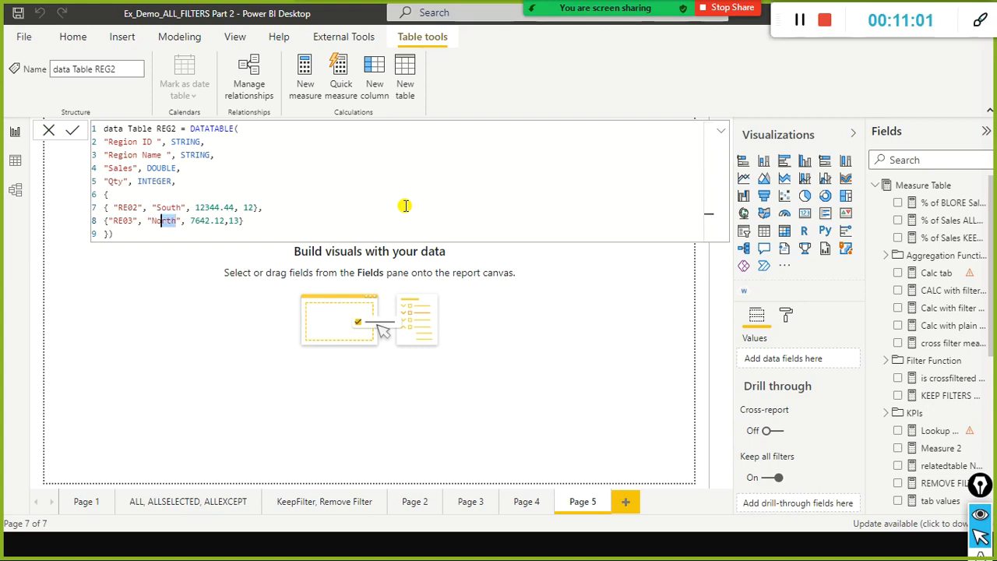
pyautogui.write('West')
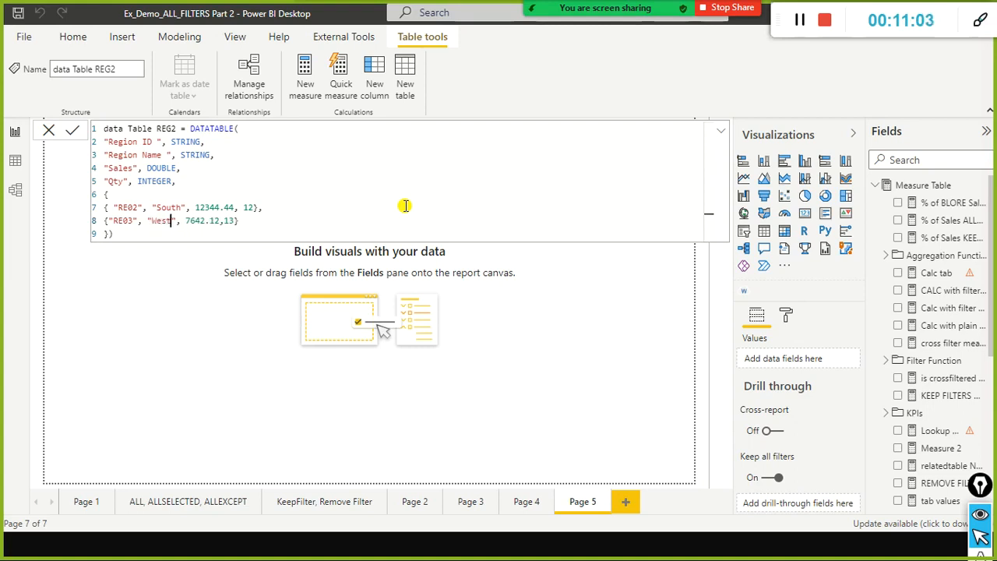
# Change the two numeric values in the RE03 West row to 5 and 12764.
pyautogui.press('Right')
pyautogui.press('Left')
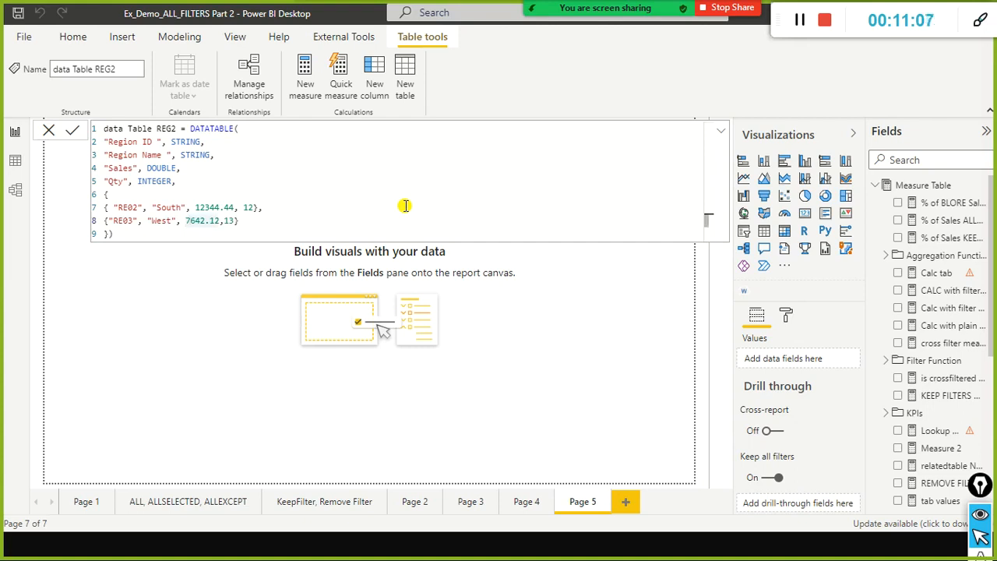
pyautogui.write('5,12')
pyautogui.press('Home')
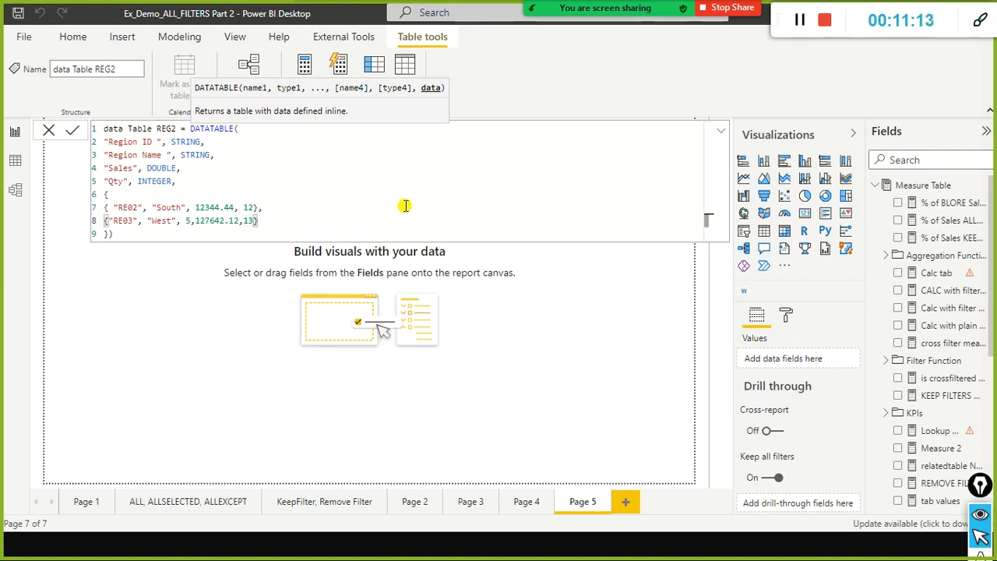
pyautogui.press('BackSpace')
pyautogui.press('BackSpace')
pyautogui.press('BackSpace')
pyautogui.press('BackSpace')
pyautogui.press('BackSpace')
pyautogui.press('BackSpace')
# Set the numeric values in the RE02 South row to 7 and 1234.44, and commit the data Table REG2 formula.
pyautogui.press('Up')
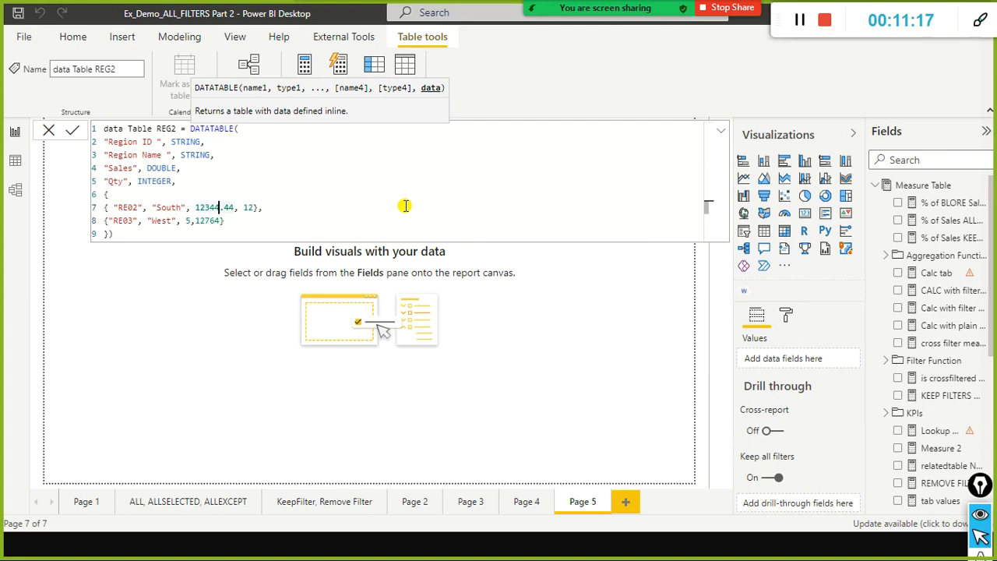
pyautogui.press('Left')
pyautogui.press('Left')
pyautogui.press('Left')
pyautogui.press('Left')
pyautogui.press('Left')
pyautogui.write('7,')
pyautogui.press('Right')
pyautogui.press('Right')
pyautogui.press('Right')
pyautogui.press('Delete')
pyautogui.press('Right')
pyautogui.press('Right')
pyautogui.press('Right')
pyautogui.press('Right')
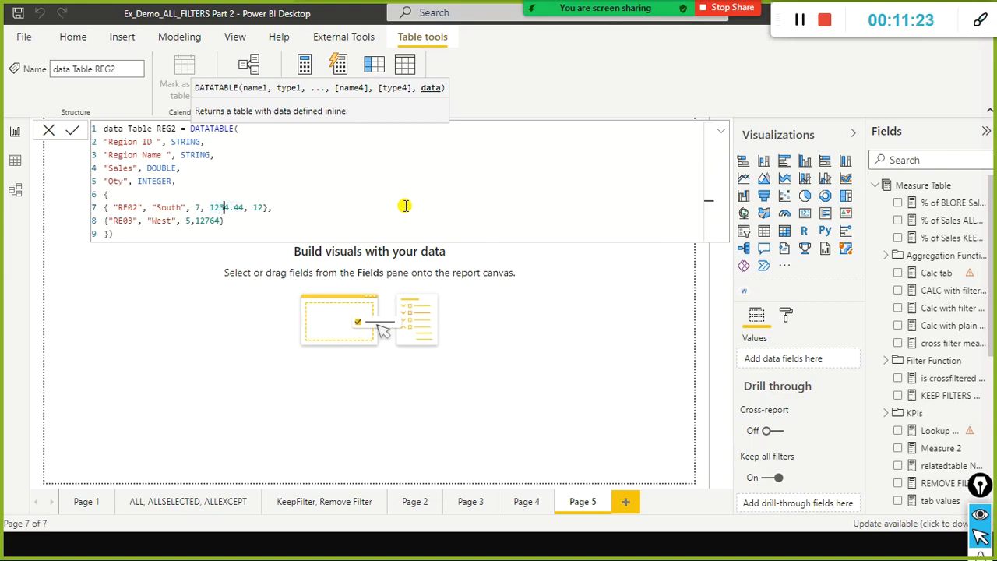
pyautogui.press('Delete')
pyautogui.press('Delete')
pyautogui.press('Delete')
pyautogui.press('Delete')
pyautogui.press('Down')
pyautogui.press('Down')
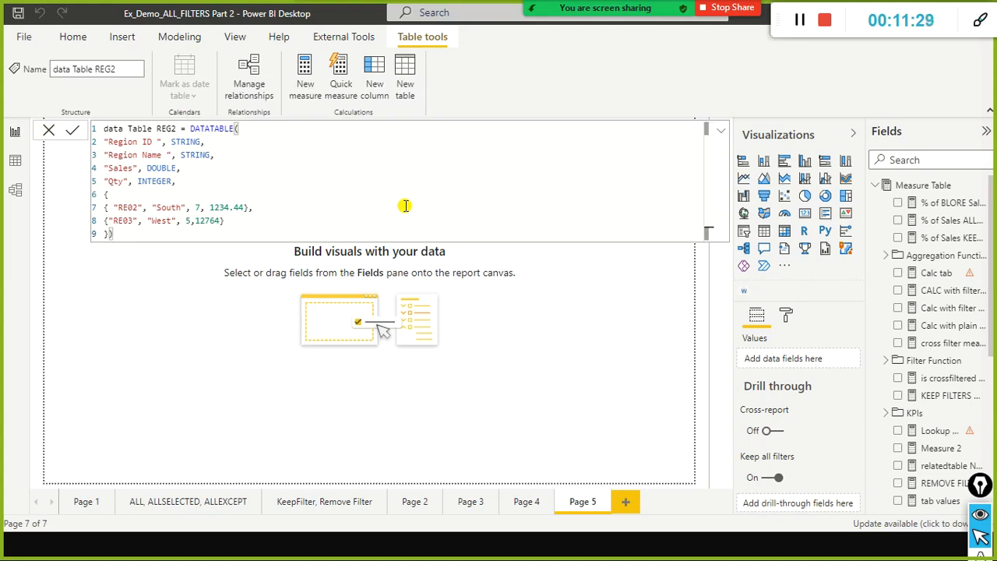
pyautogui.press('Return')
# Copy the whole data Table REG2 formula and paste it a few lines below the REG1 formula in Notepad.
pyautogui.click(259, 179)
pyautogui.hotkey('ctrl', 'a')
pyautogui.hotkey('ctrl', 'c')
pyautogui.press('super')
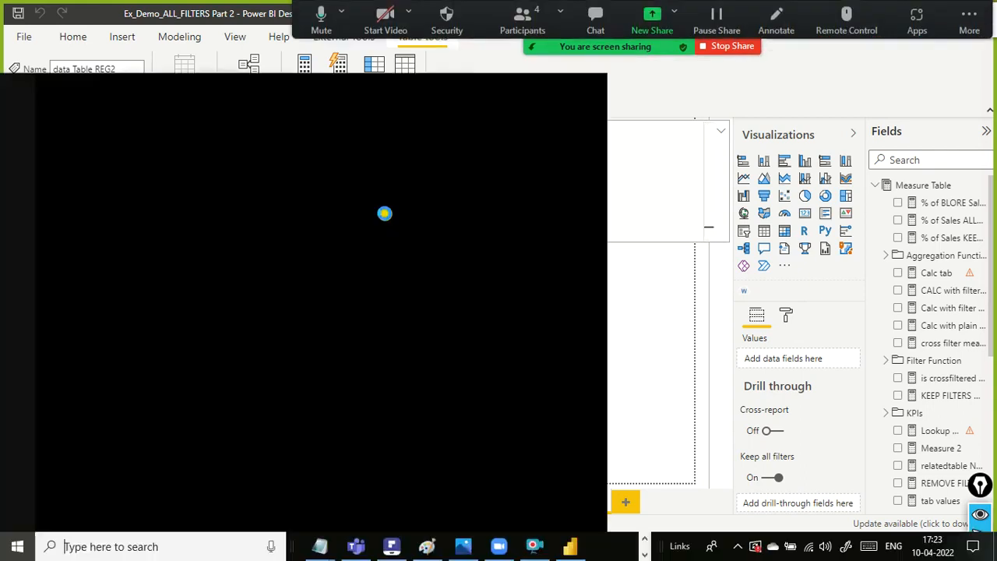
pyautogui.hotkey('alt', 'Tab')
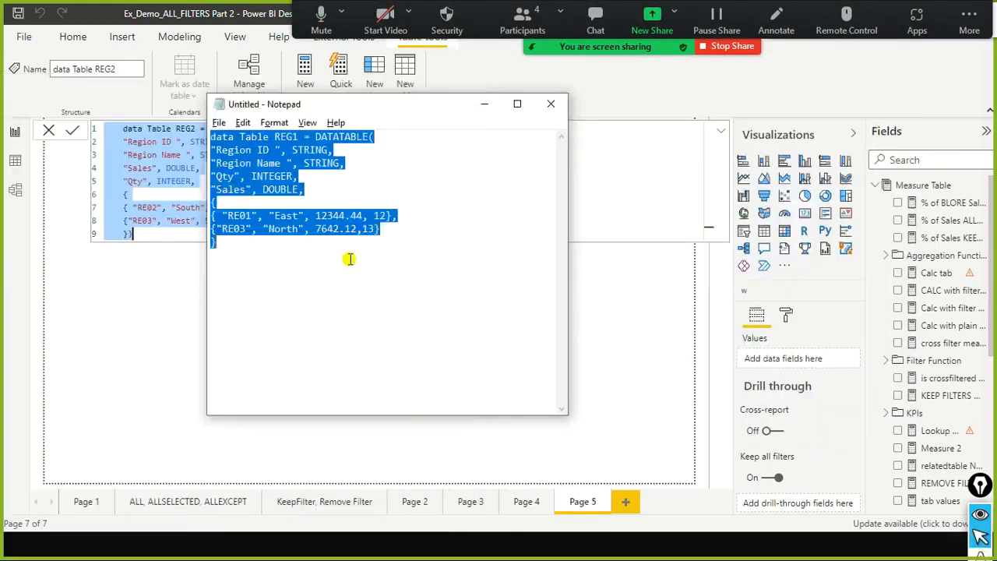
pyautogui.click(332, 318)
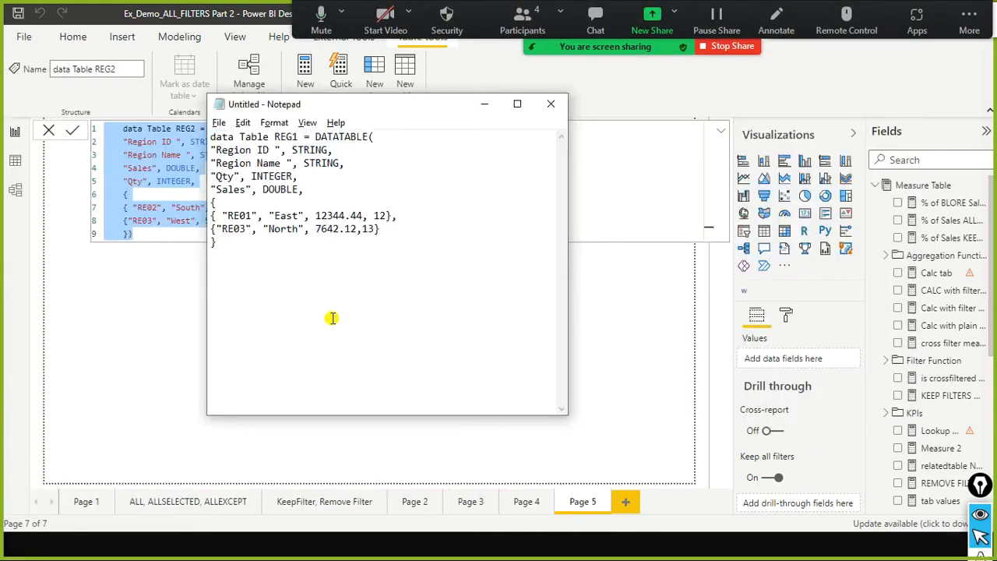
pyautogui.press('Return')
pyautogui.press('Return')
pyautogui.press('Return')
pyautogui.hotkey('ctrl', 'v')
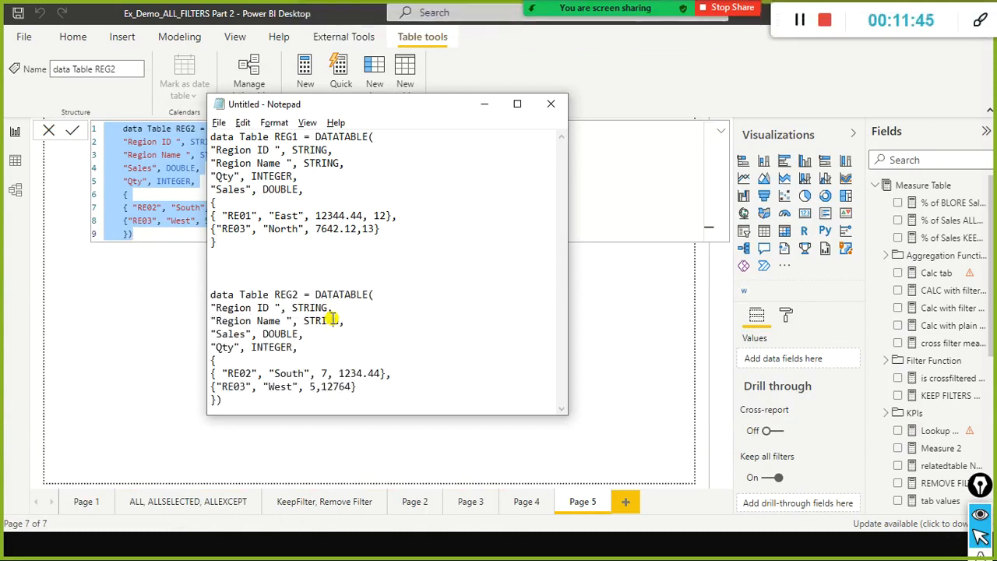
# Switch back to Power BI Desktop and leave the data Table REG2 formula without editing it.
pyautogui.hotkey('alt', 'Tab')
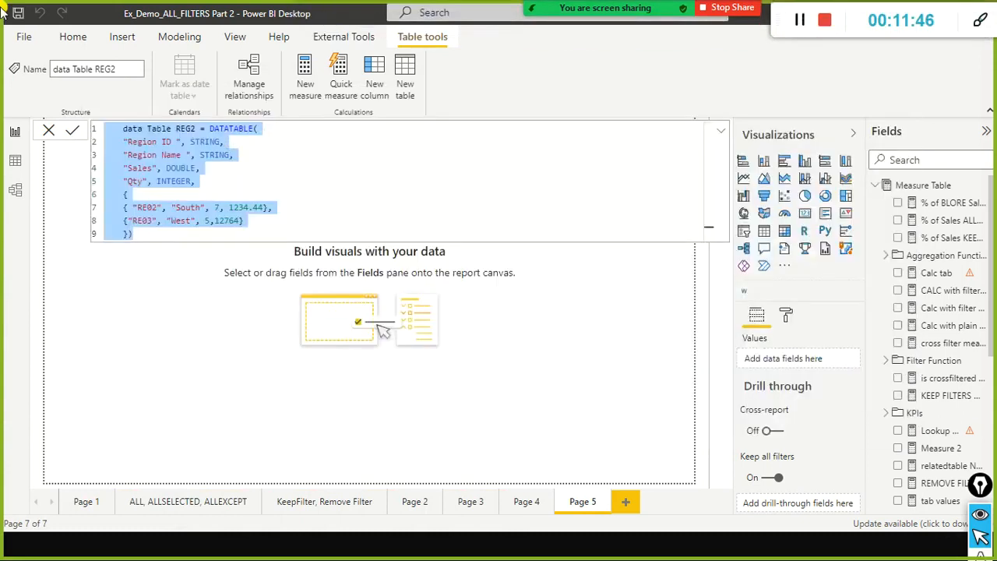
pyautogui.click(14, 139)
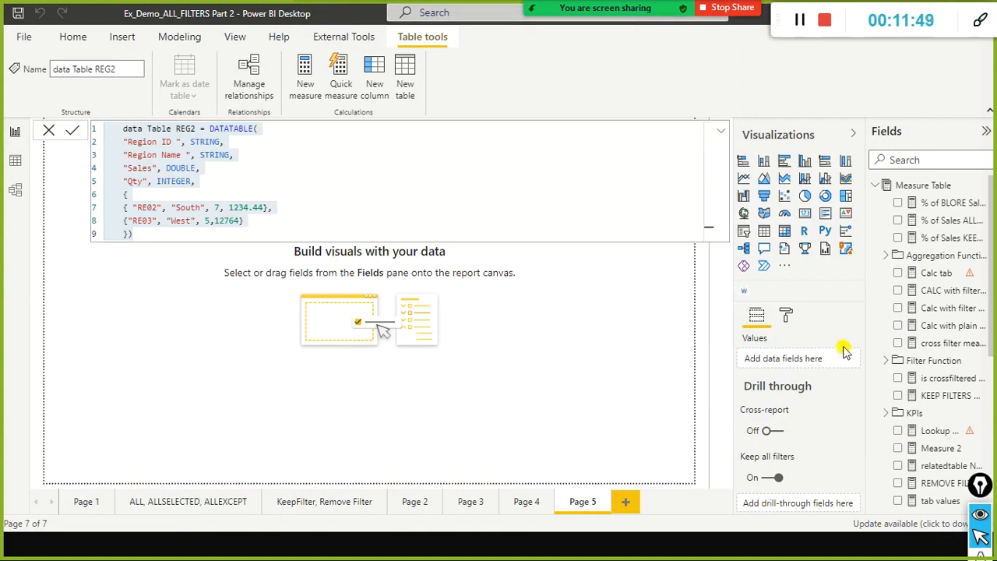
pyautogui.click(16, 161)
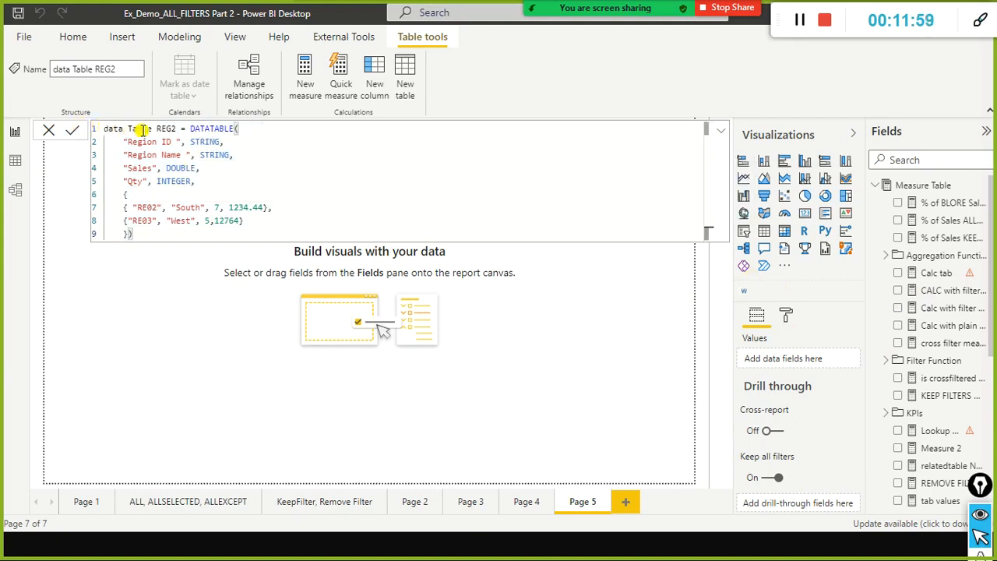
pyautogui.moveTo(156, 129); pyautogui.dragTo(93, 131)
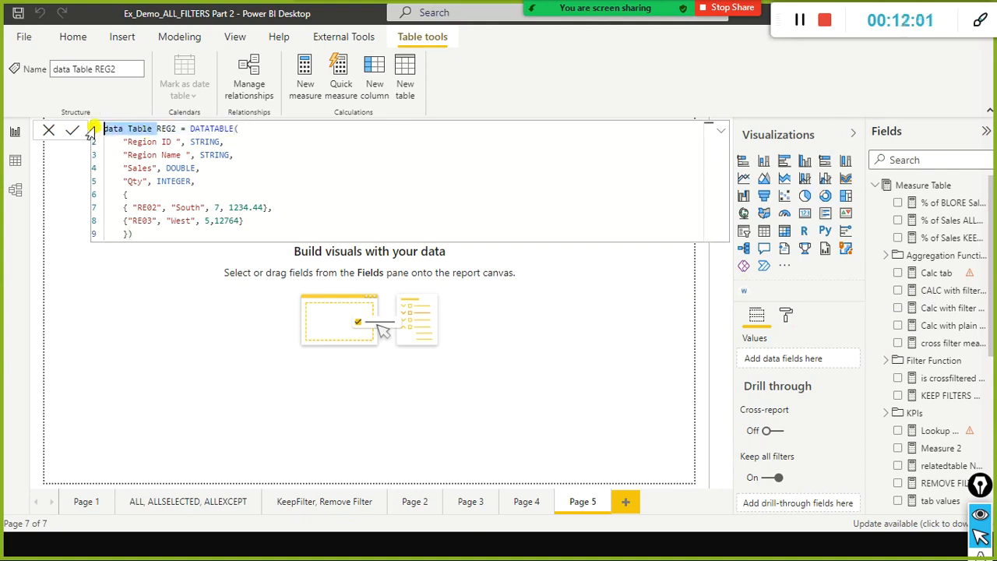
pyautogui.click(48, 130)
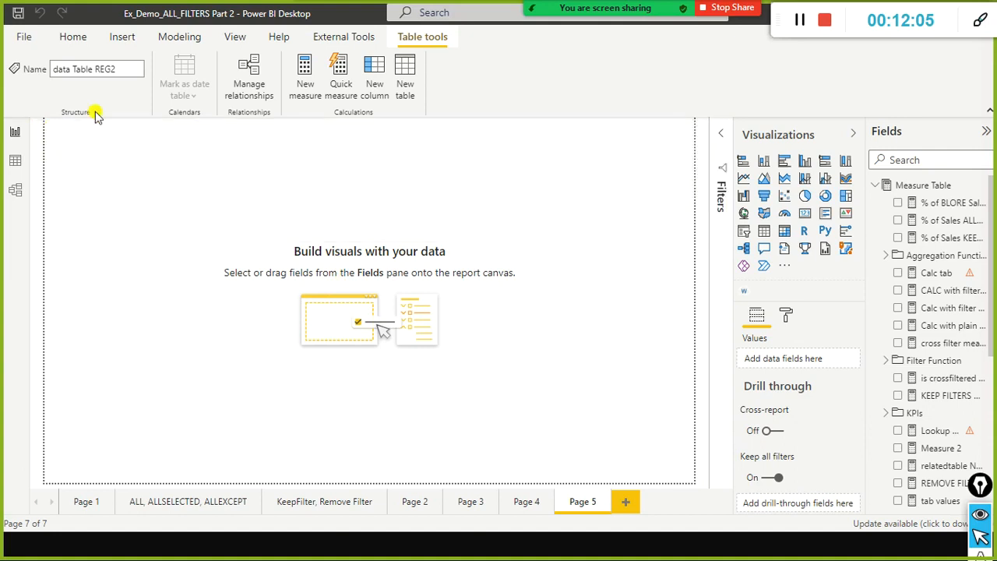
# Expand data Table REG1 and data Table REG2 in the field list to compare their columns.
pyautogui.scroll(-6, 980, 433)
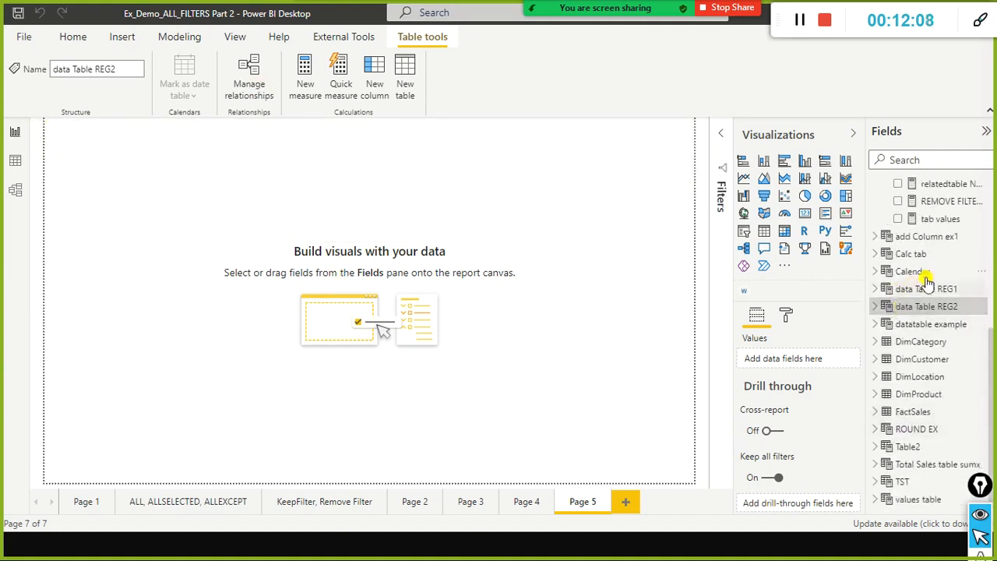
pyautogui.click(883, 289)
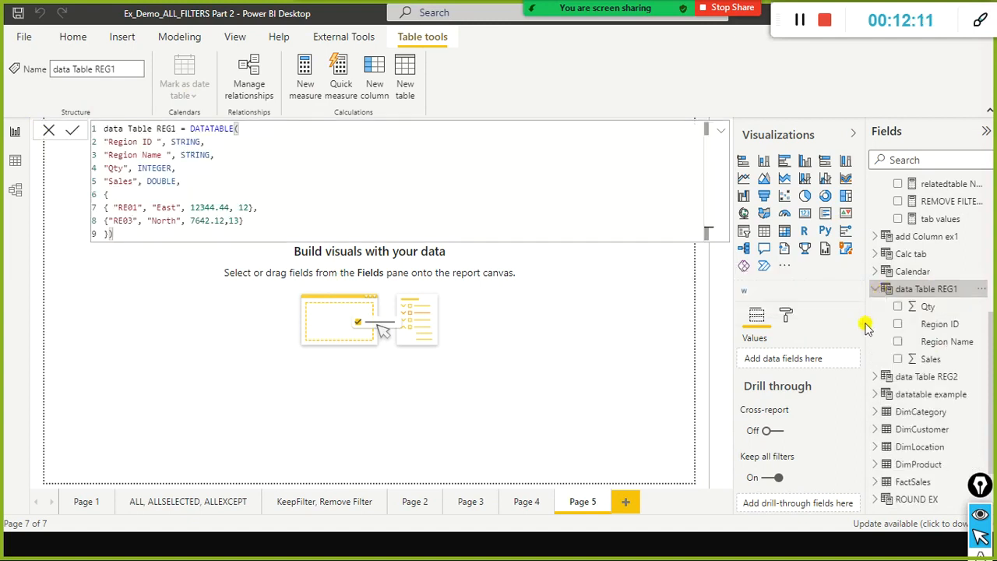
pyautogui.click(874, 376)
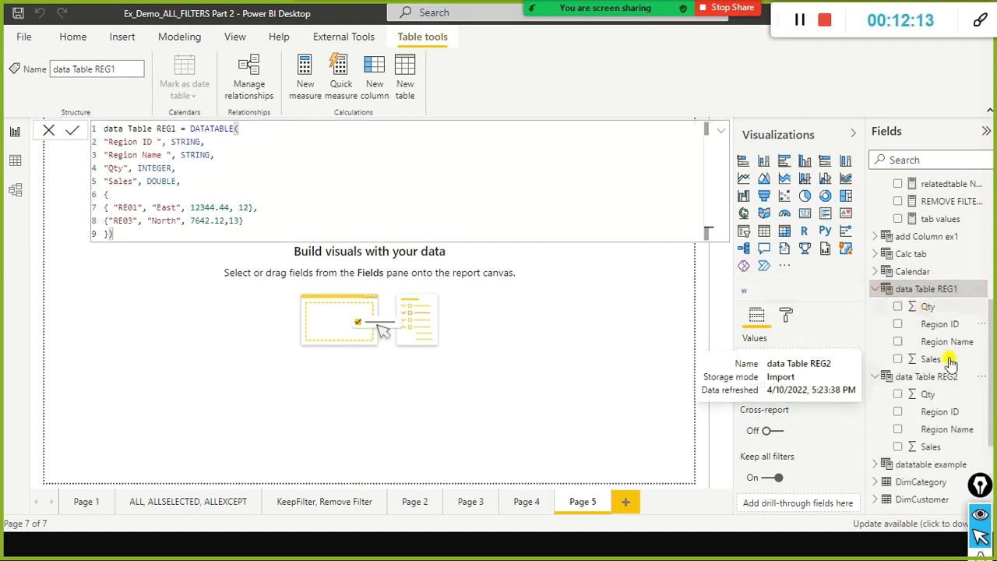
# Show the rows of data Table REG2 in Data view and place the Notepad window with the formulas below them.
pyautogui.click(16, 168)
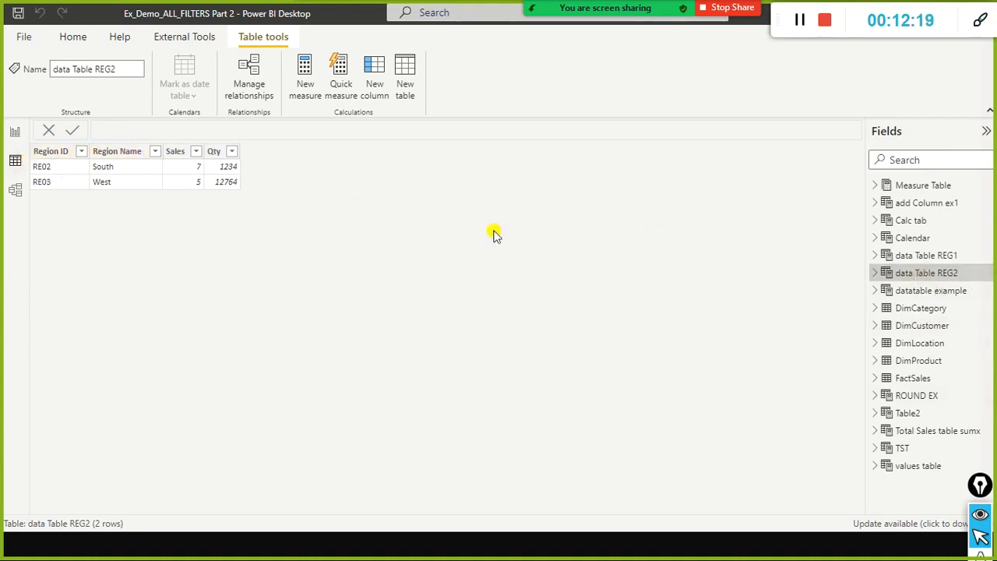
pyautogui.hotkey('alt', 'Tab')
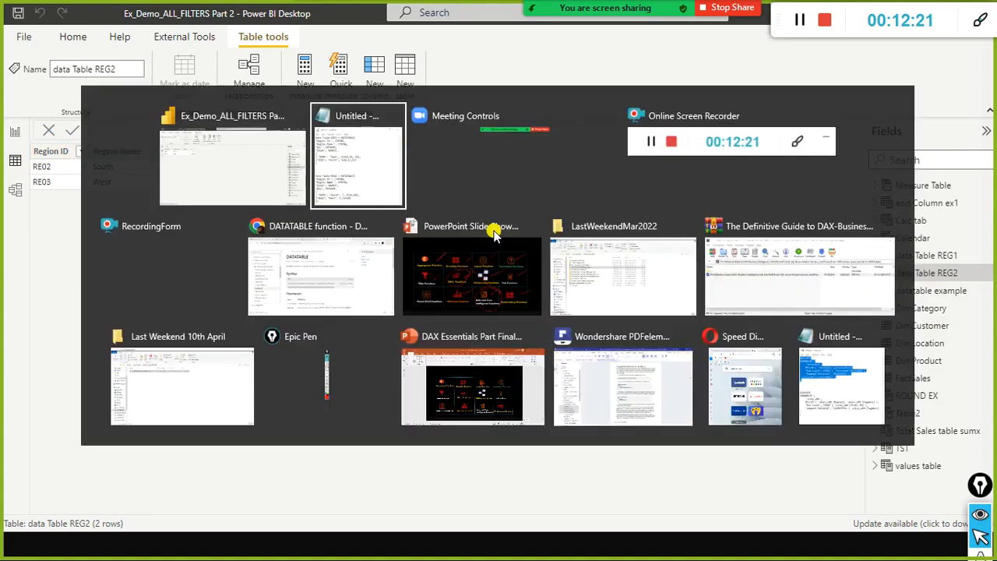
pyautogui.moveTo(456, 115); pyautogui.dragTo(512, 248)
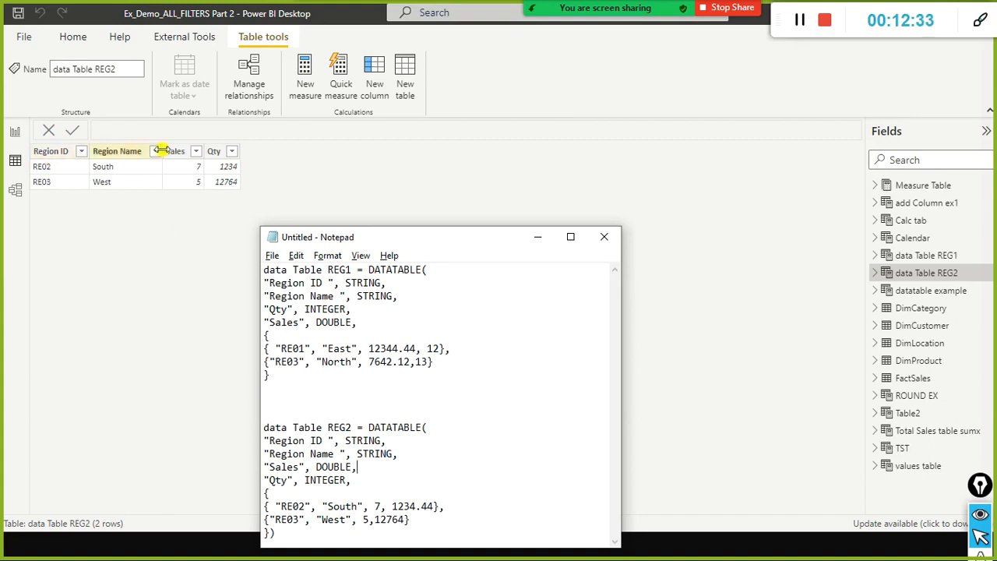
# Display the rows of data Table REG1 and examine its formula's column names, data types and the braces around the data rows.
pyautogui.click(919, 257)
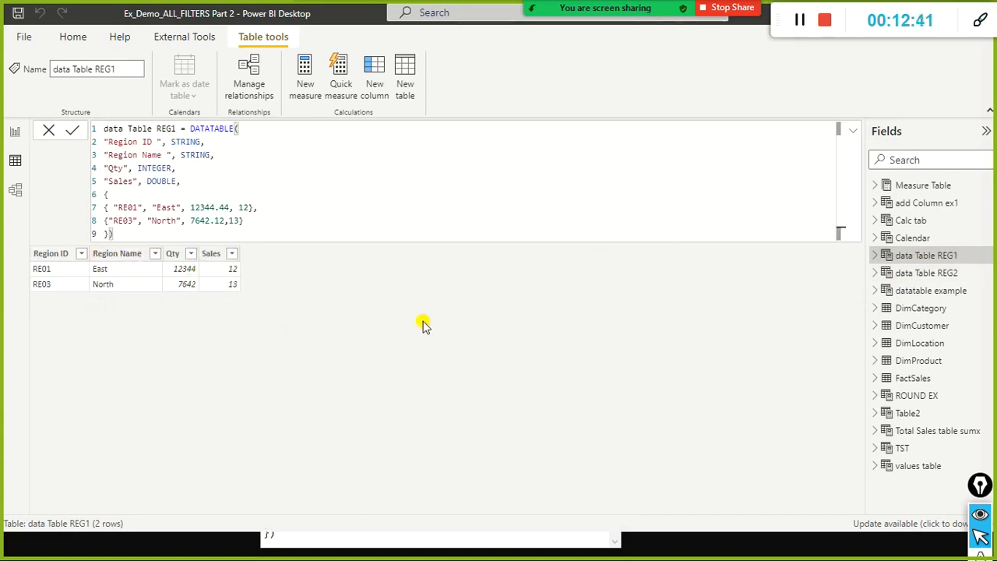
pyautogui.click(51, 133)
pyautogui.moveTo(113, 142); pyautogui.dragTo(157, 145)
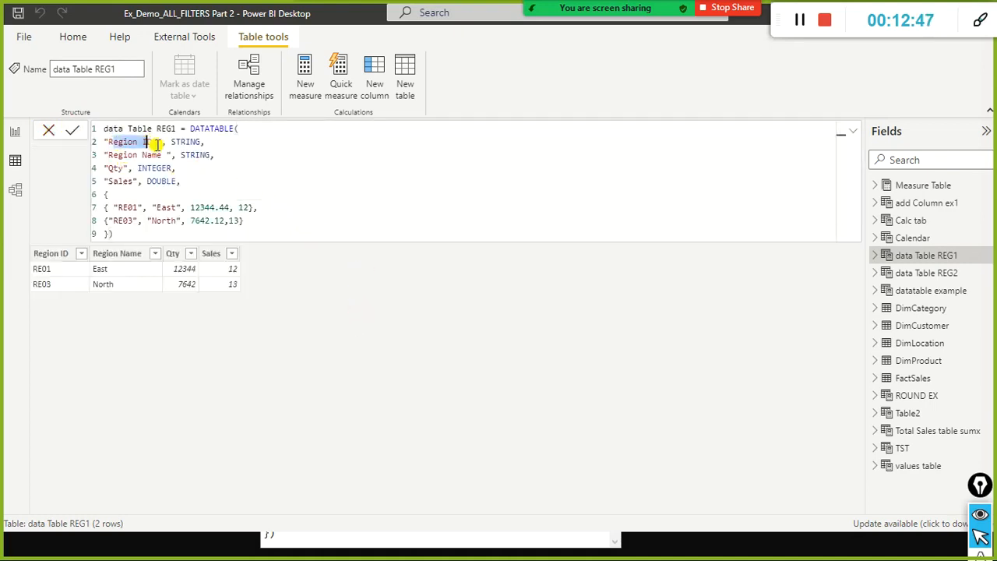
pyautogui.click(198, 140)
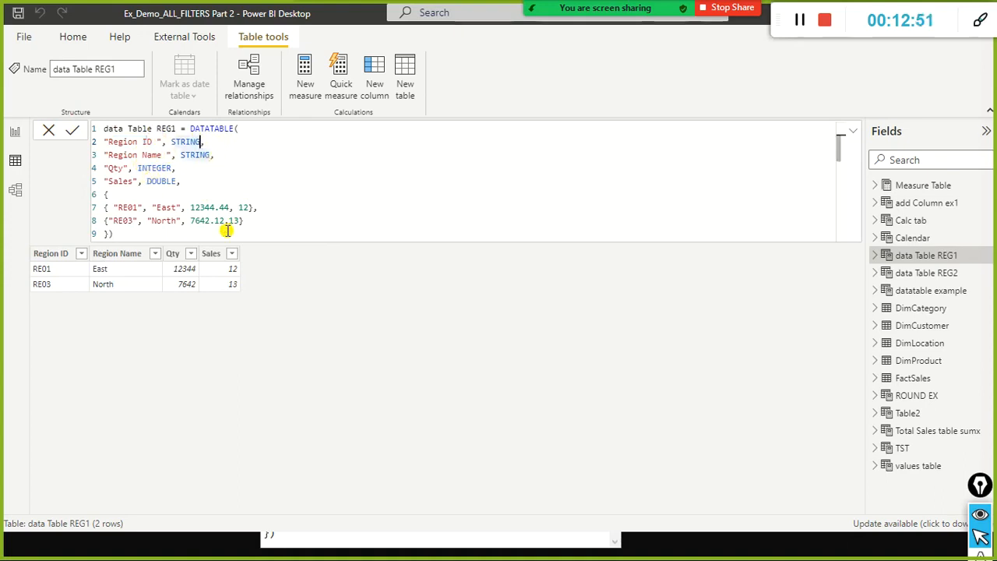
pyautogui.click(109, 195)
pyautogui.click(112, 233)
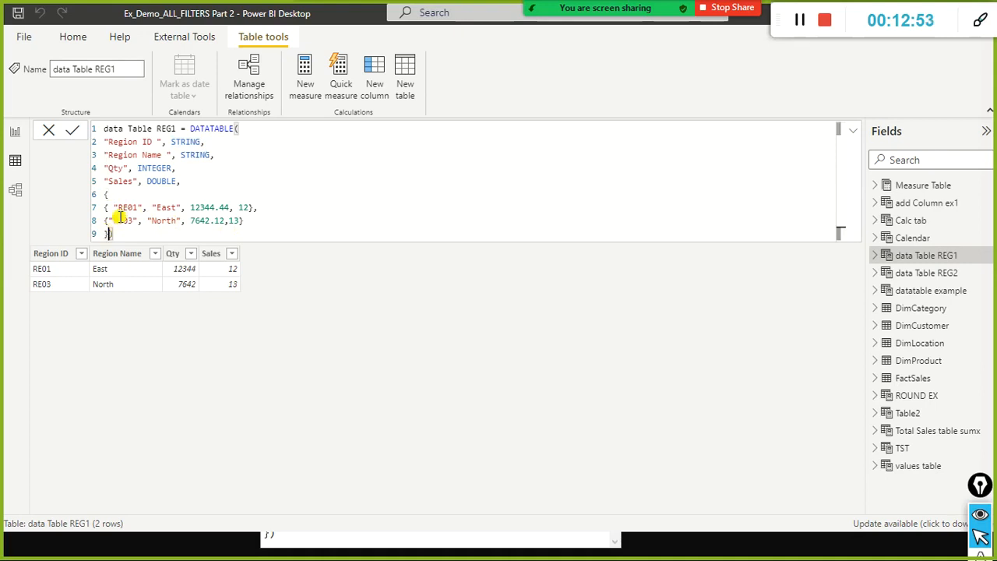
# Examine the braces enclosing the data rows in the data Table REG1 formula and the comma separating the RE01 and RE03 rows.
pyautogui.click(121, 198)
pyautogui.moveTo(105, 207); pyautogui.dragTo(299, 226)
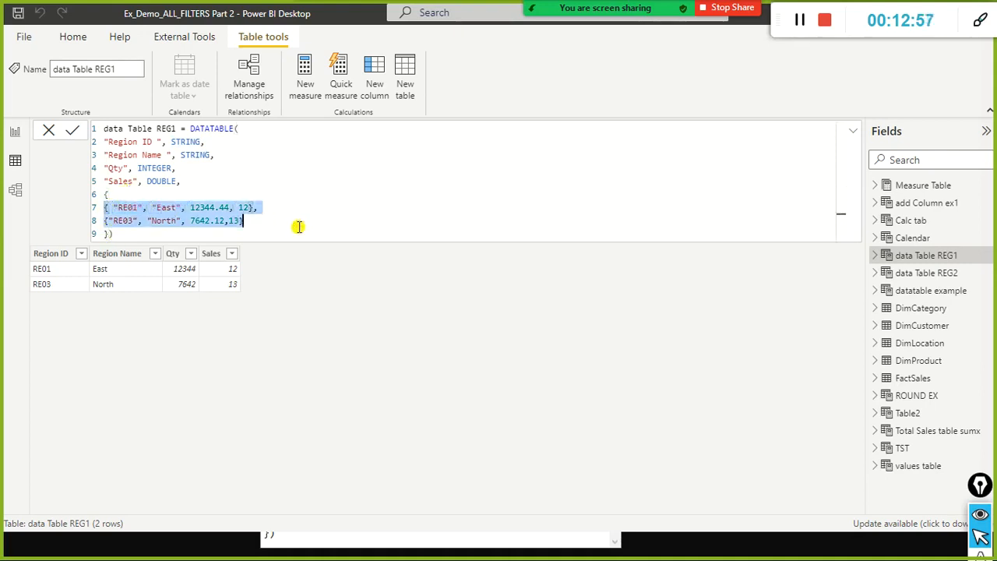
pyautogui.click(179, 195)
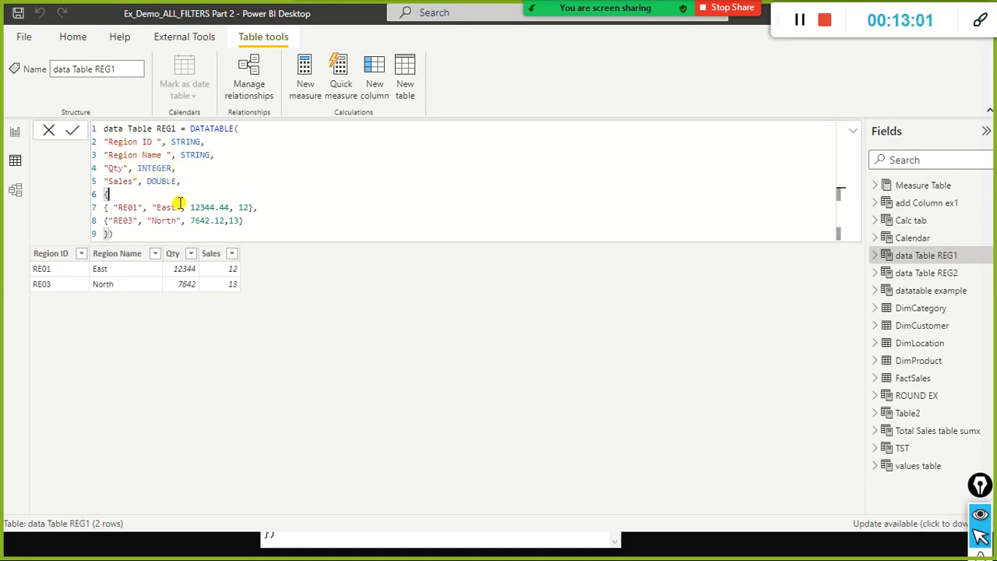
pyautogui.moveTo(268, 207); pyautogui.dragTo(99, 209)
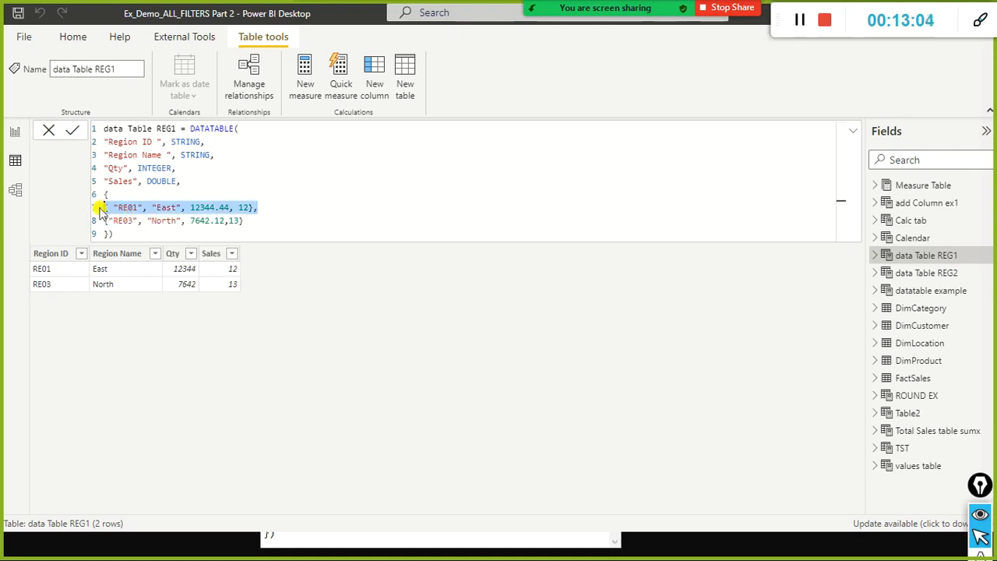
pyautogui.click(276, 215)
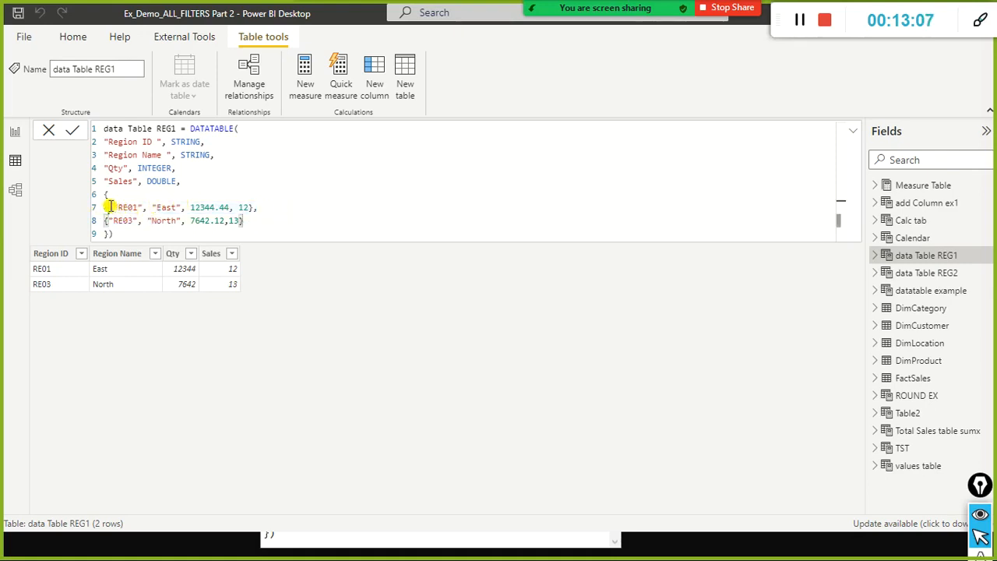
pyautogui.click(257, 235)
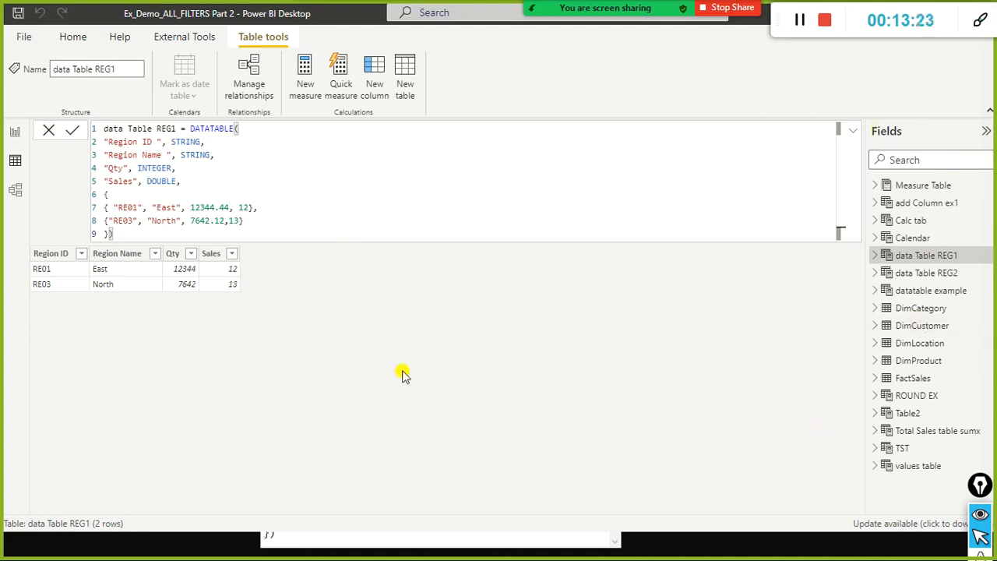
# Switch to the DATATABLE documentation page in Chrome and look through the list of table manipulation functions.
pyautogui.moveTo(895, 26)
pyautogui.moveTo(780, 33); pyautogui.dragTo(819, 93)
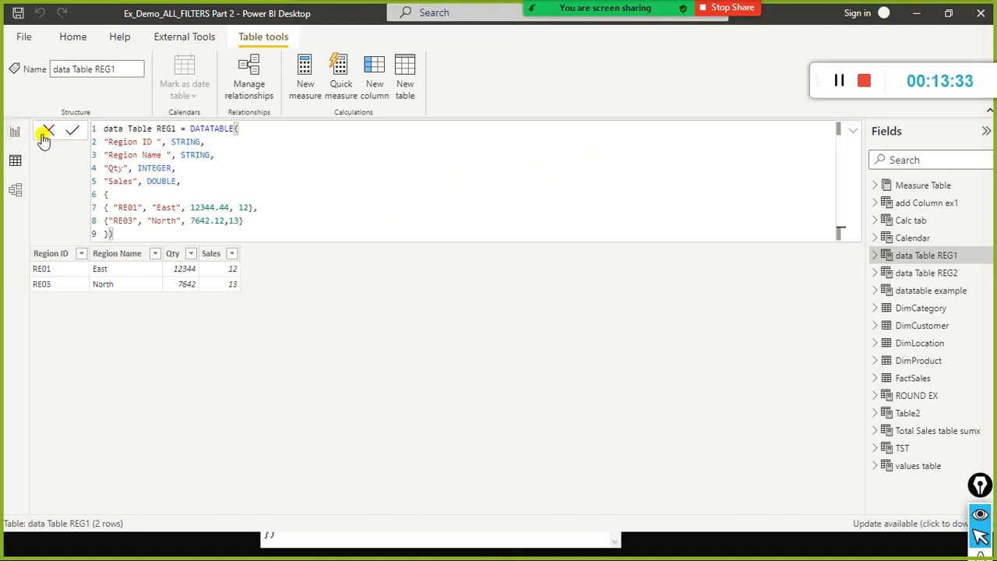
pyautogui.hotkey('alt', 'Tab')
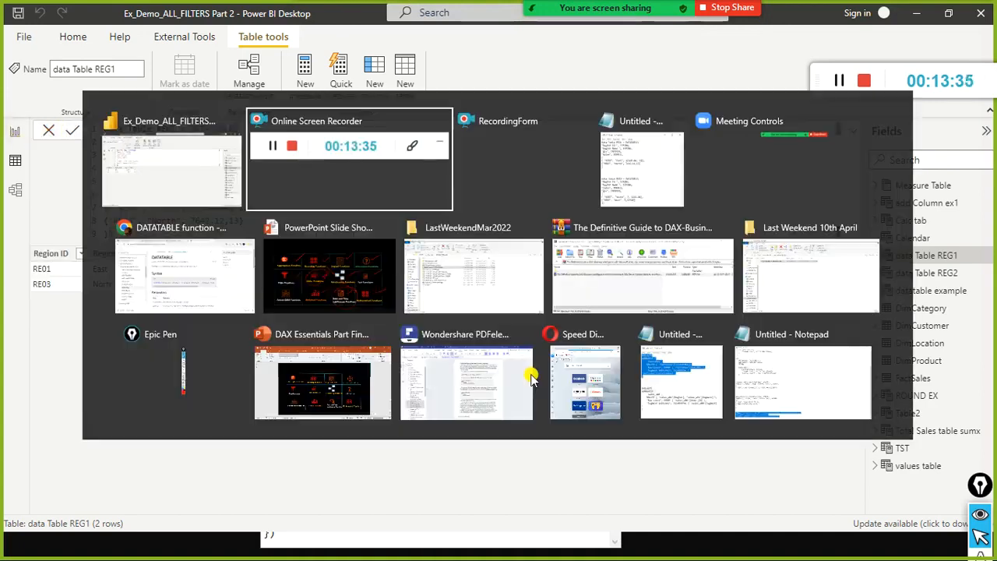
pyautogui.hotkey('alt', 'Tab')
pyautogui.hotkey('alt', 'Tab')
pyautogui.hotkey('alt', 'Tab')
pyautogui.hotkey('alt', 'Tab')
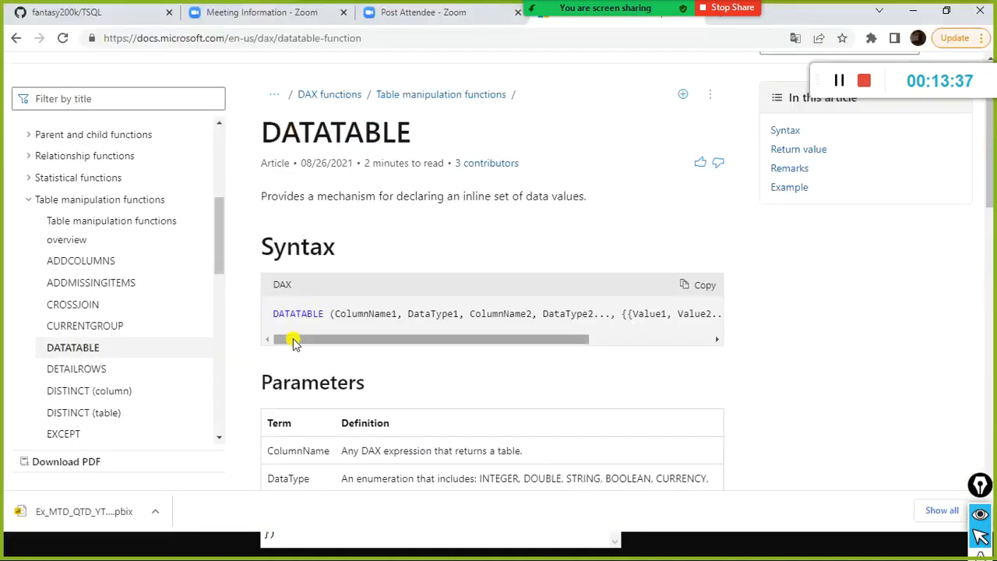
pyautogui.scroll(-3, 173, 347)
pyautogui.scroll(-4, 159, 353)
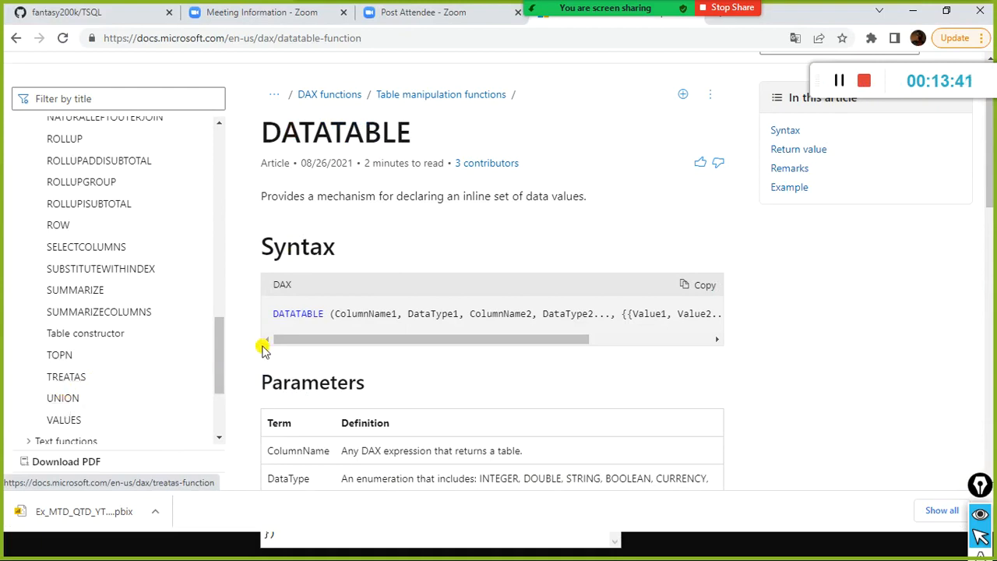
# Switch back to Power BI Desktop, display data Table REG2 and examine the order of Sales and Qty in its formula.
pyautogui.hotkey('alt', 'Tab')
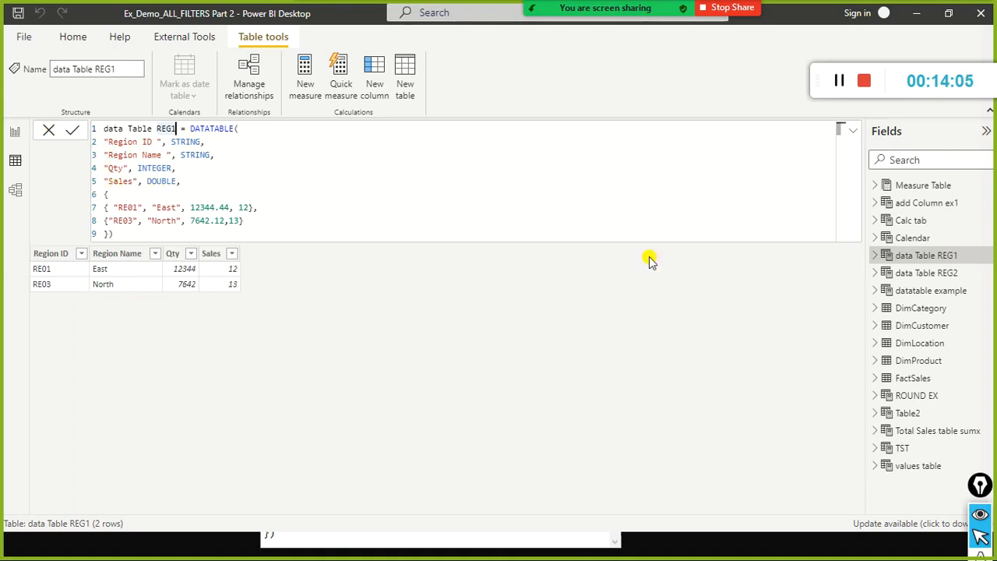
pyautogui.click(905, 273)
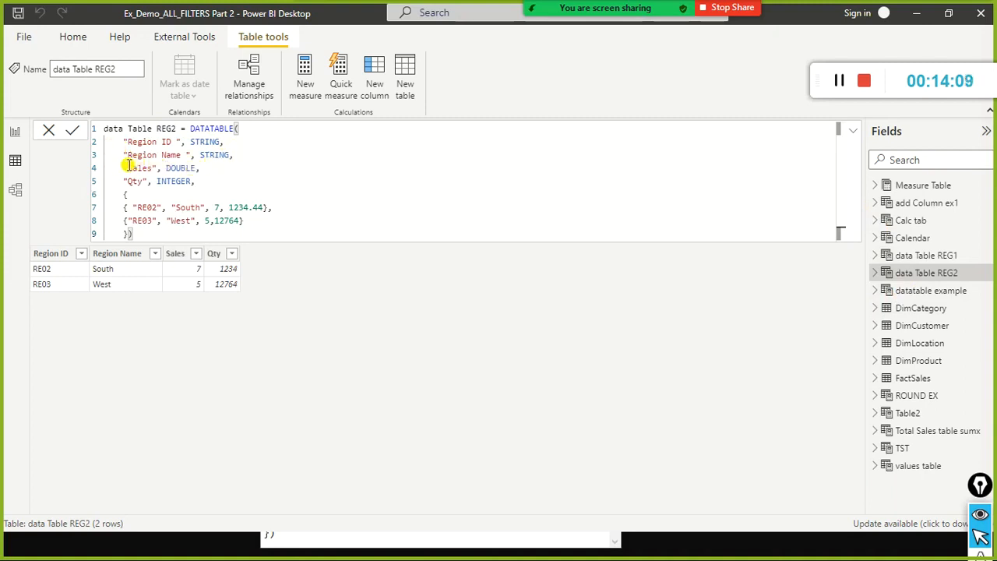
pyautogui.moveTo(121, 169); pyautogui.dragTo(258, 161)
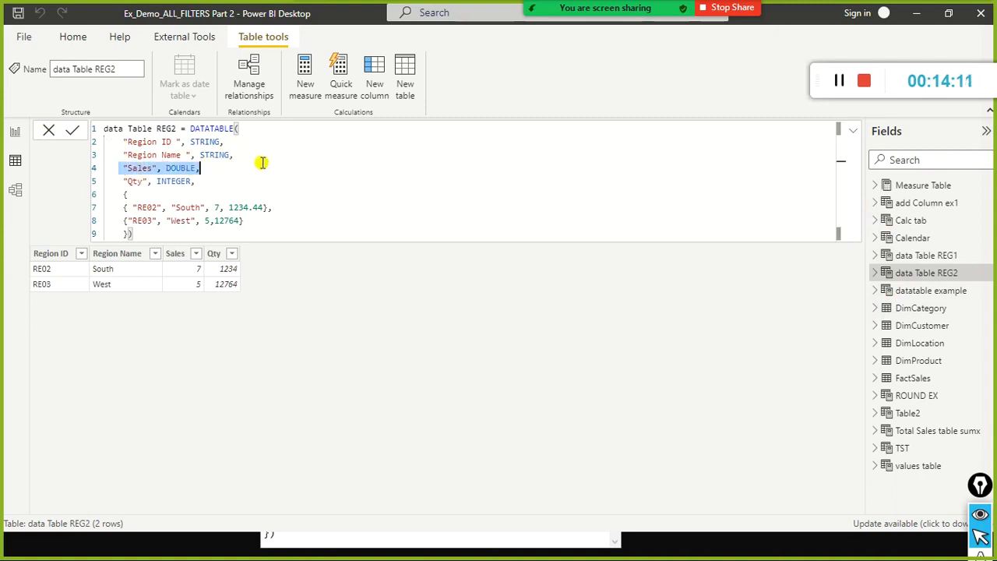
pyautogui.moveTo(111, 192); pyautogui.dragTo(226, 179)
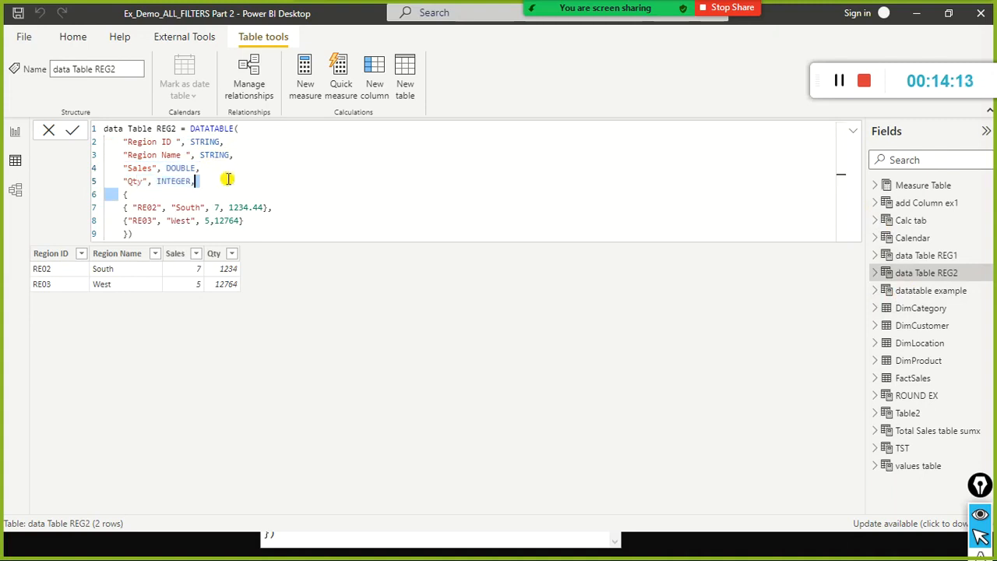
pyautogui.click(227, 180)
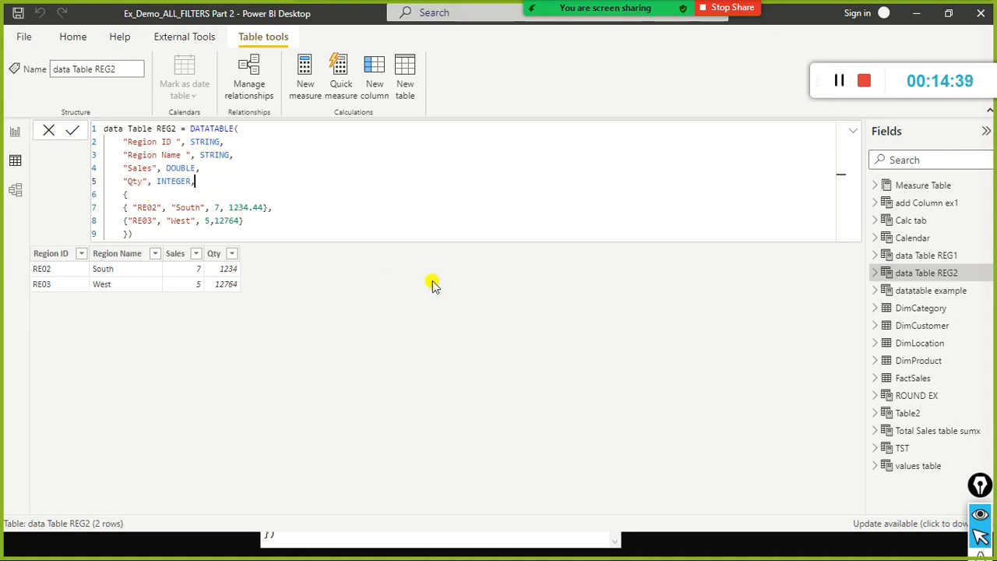
# Switch to the Notepad formulas and compare the order of the Sales and Qty columns between data Table REG1 and data Table REG2.
pyautogui.hotkey('alt', 'Tab')
pyautogui.hotkey('alt', 'Tab')
pyautogui.hotkey('alt', 'Tab')
pyautogui.hotkey('alt', 'Tab')
pyautogui.hotkey('alt', 'Tab')
pyautogui.hotkey('alt', 'Tab')
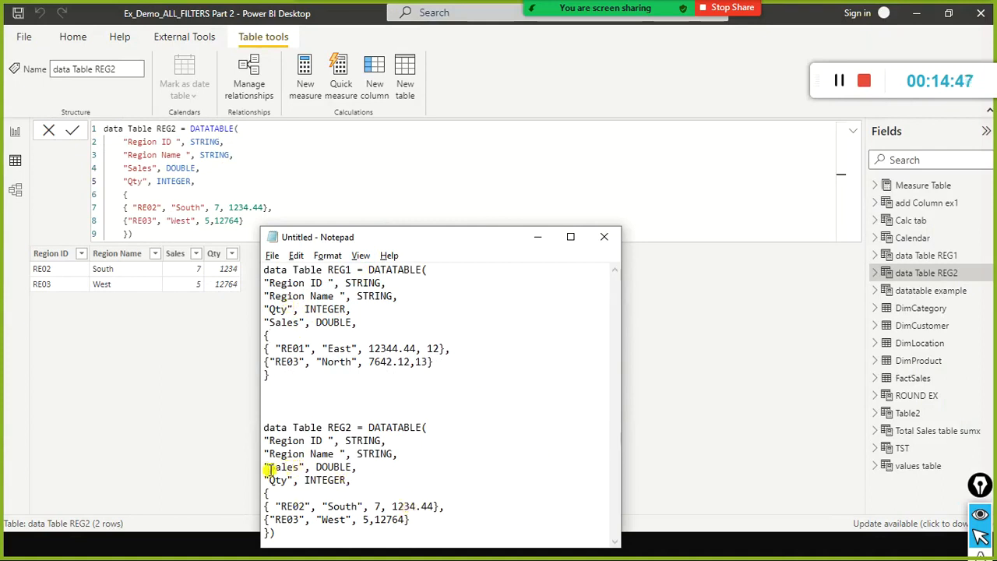
pyautogui.moveTo(275, 467); pyautogui.dragTo(305, 480)
pyautogui.click(304, 311)
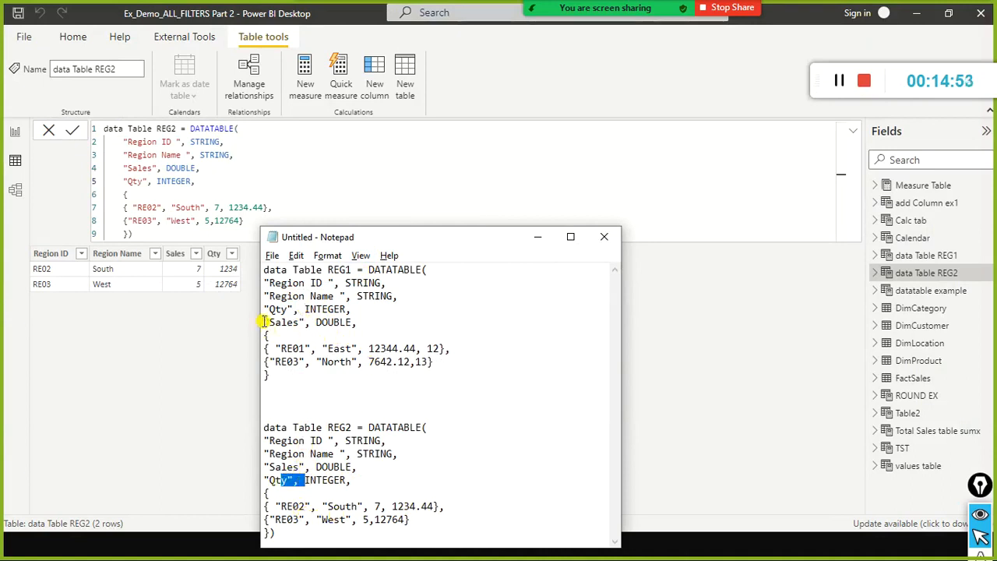
pyautogui.moveTo(264, 323); pyautogui.dragTo(333, 326)
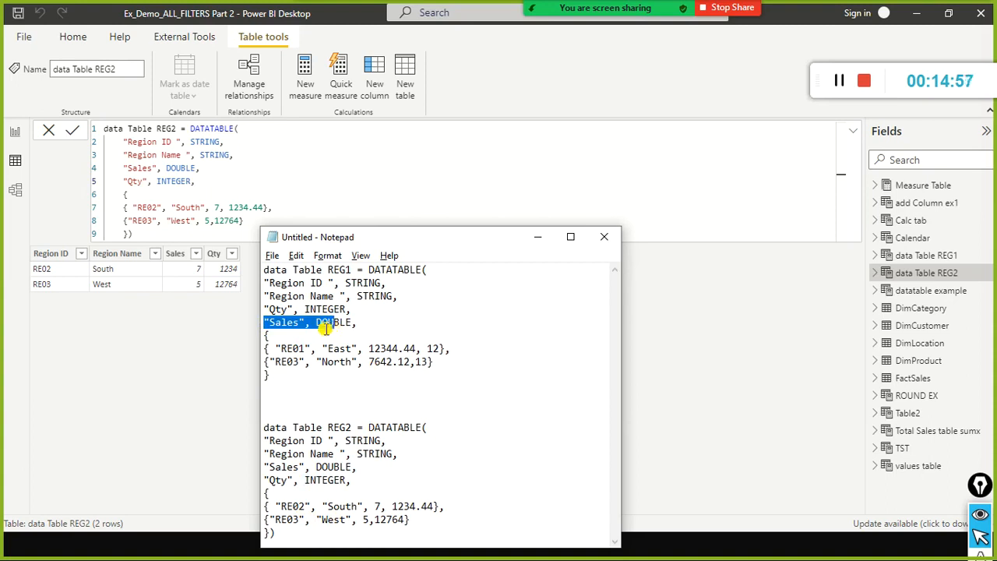
# Return to Power BI Desktop, leave the data Table REG2 formula unedited and start a new calculated table.
pyautogui.click(167, 411)
pyautogui.click(47, 133)
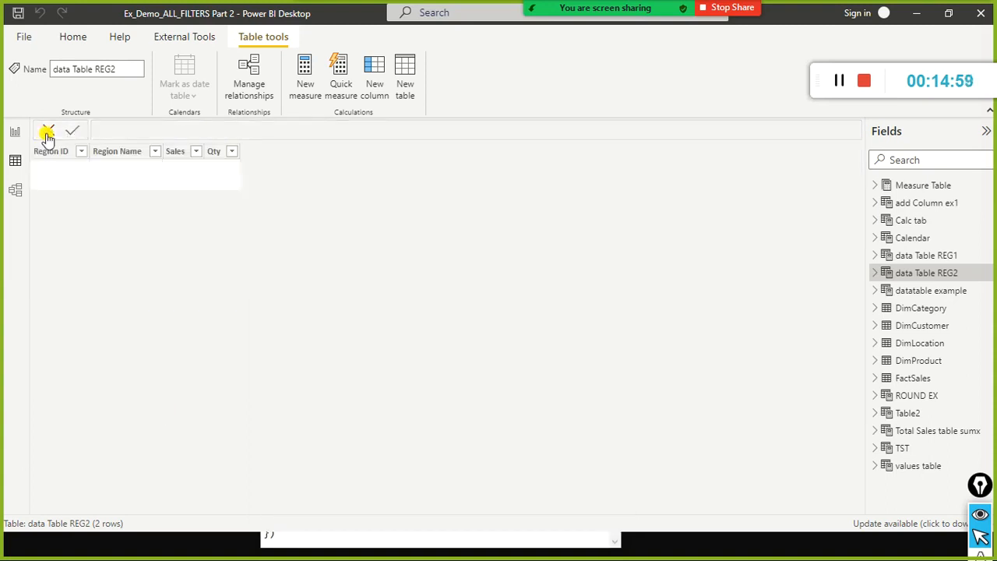
pyautogui.click(189, 133)
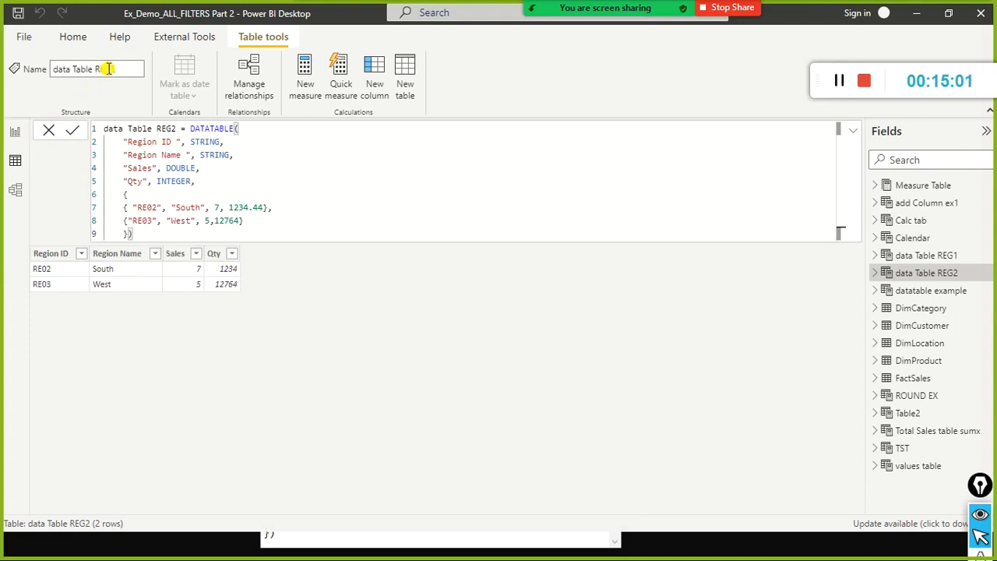
pyautogui.click(74, 37)
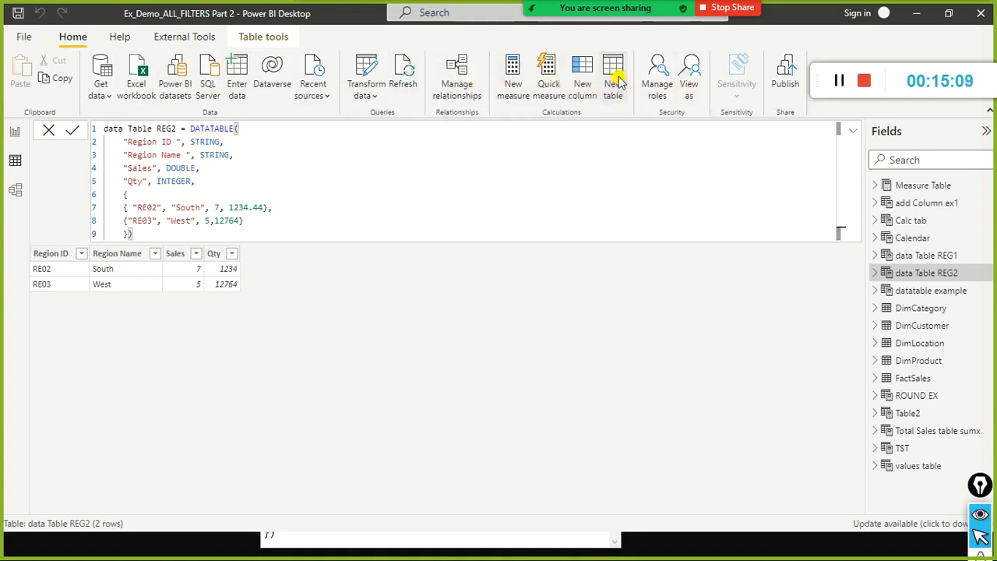
pyautogui.click(581, 68)
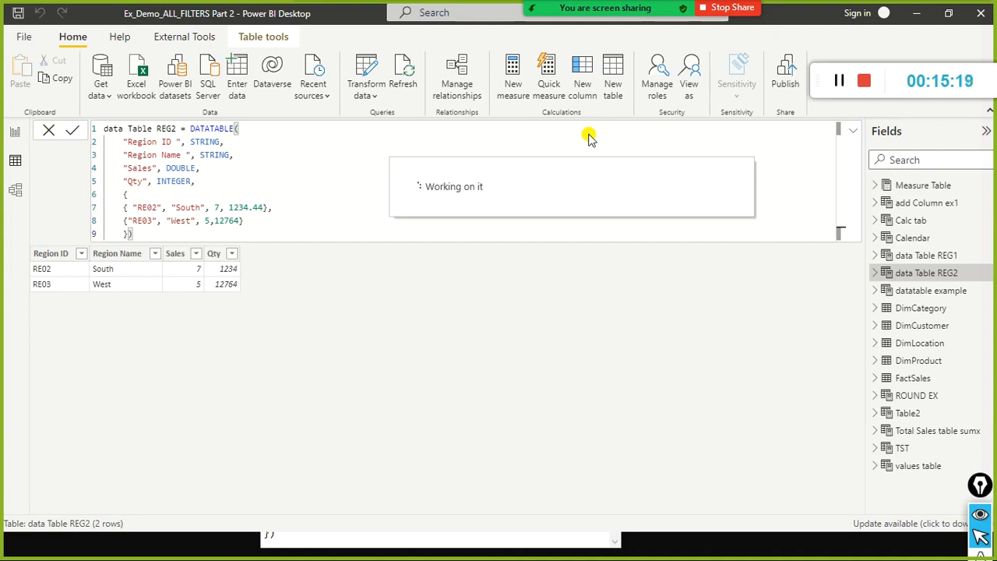
# Switch to the DAX documentation in Chrome, filter the contents for "union" and open the UNION function page at its syntax.
pyautogui.hotkey('alt', 'Tab')
pyautogui.hotkey('alt', 'Tab')
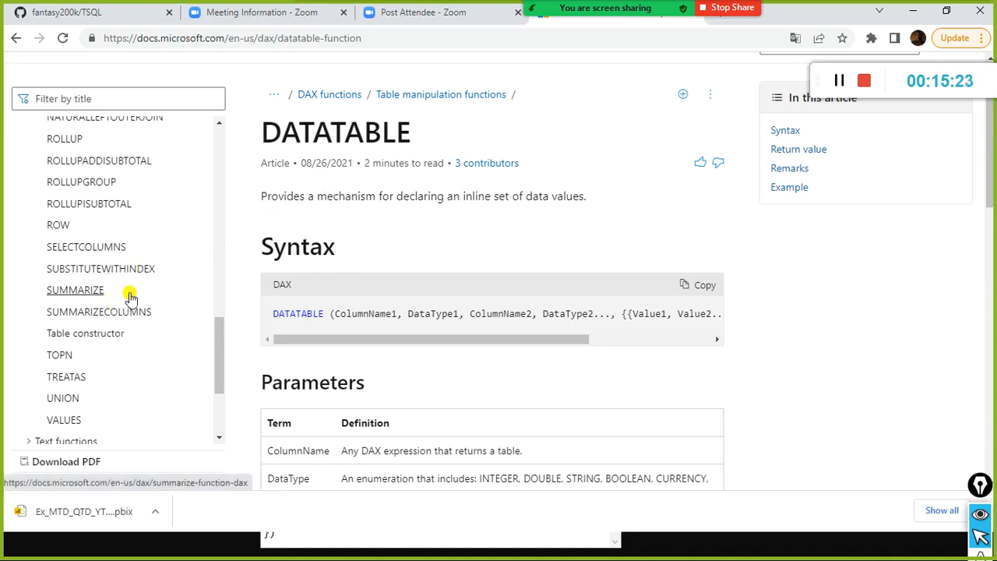
pyautogui.scroll(3, 125, 296)
pyautogui.click(142, 110)
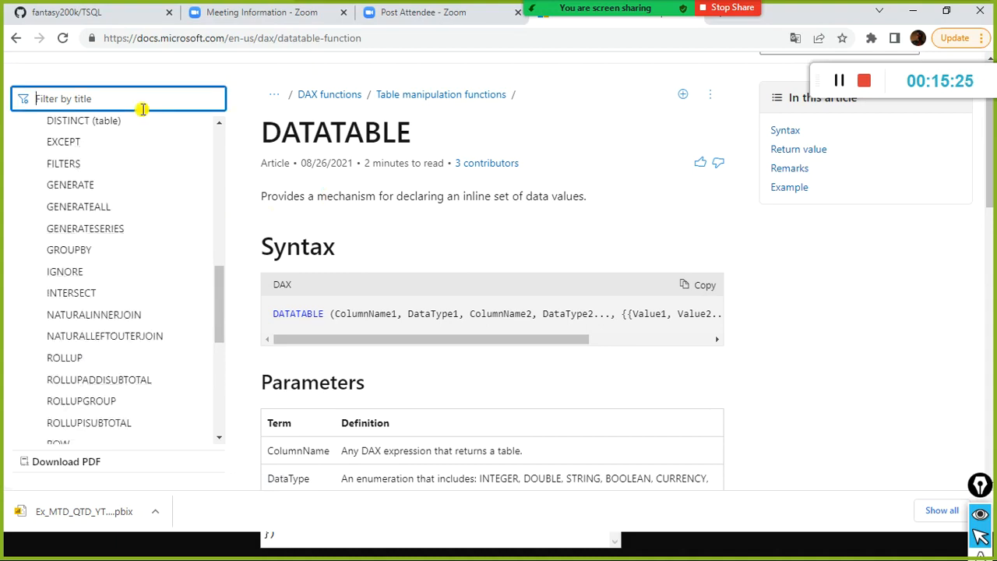
pyautogui.write('union')
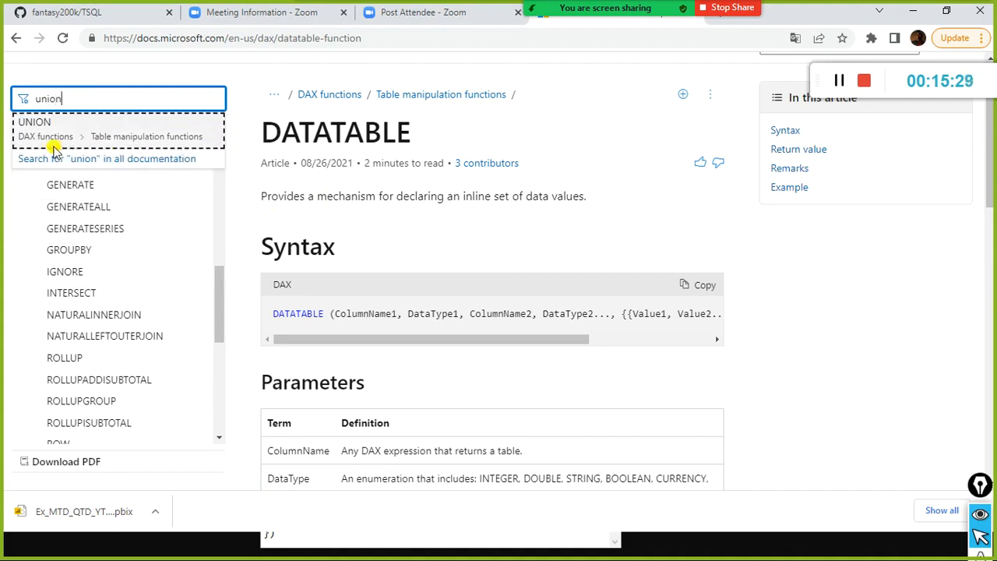
pyautogui.click(31, 124)
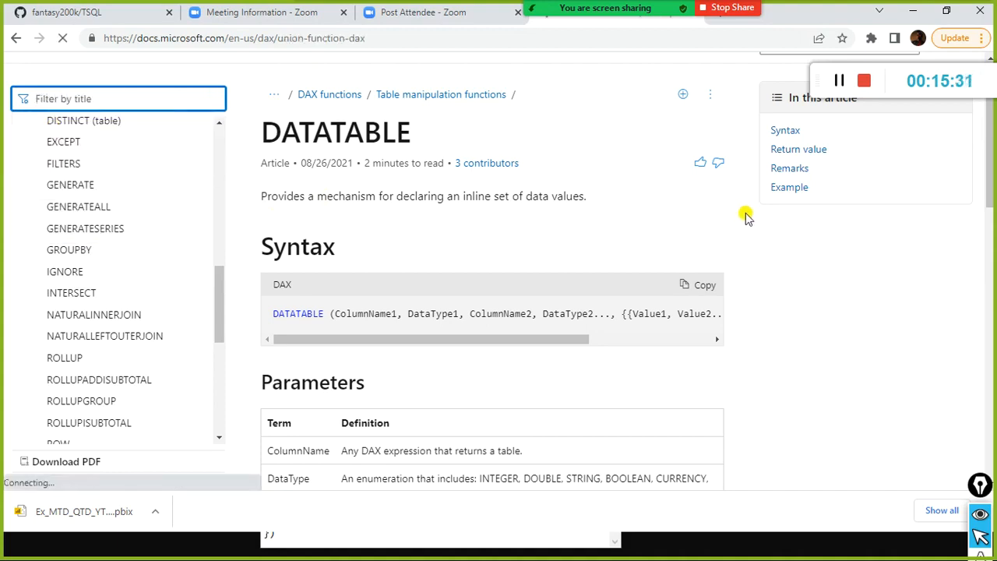
pyautogui.scroll(-3, 670, 252)
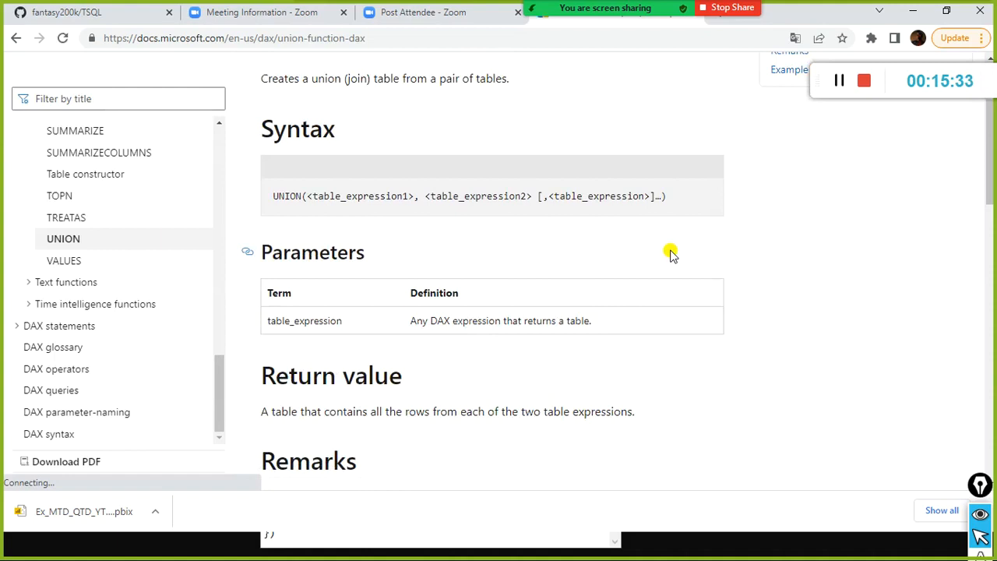
# Switch back to Power BI Desktop and change the new calculated table's name in its formula to "UNION Table".
pyautogui.hotkey('alt', 'Tab')
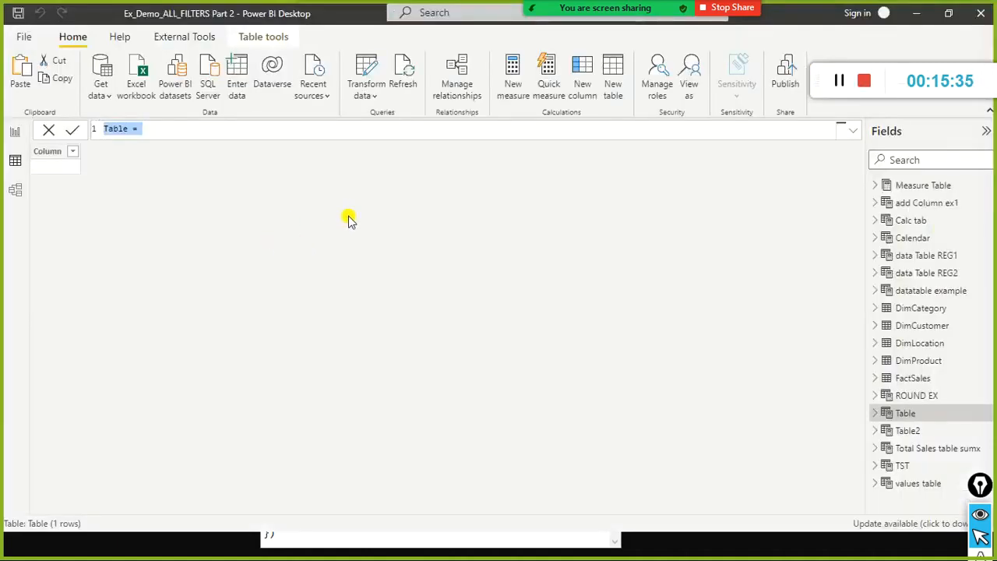
pyautogui.hotkey('alt', 'Tab')
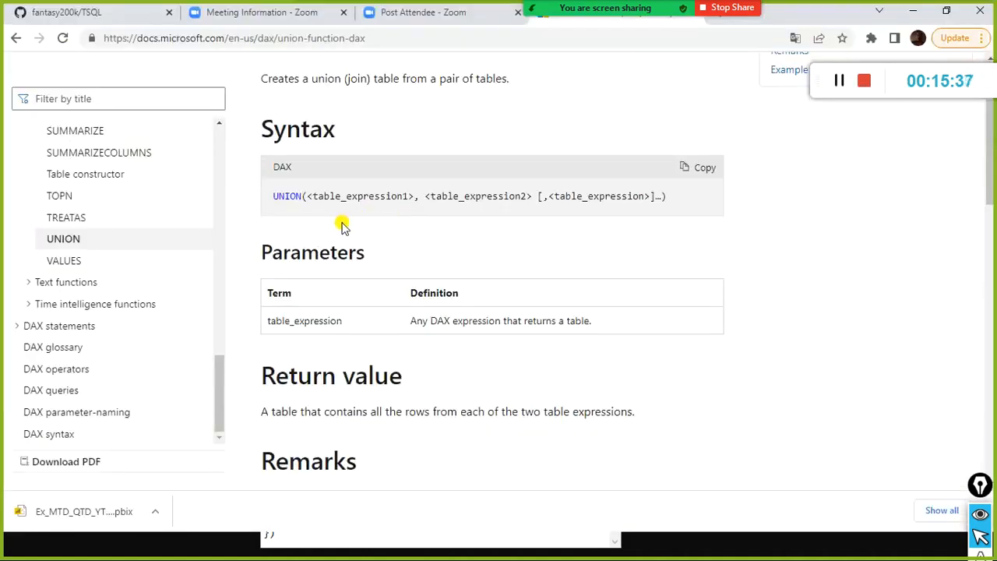
pyautogui.hotkey('alt', 'Tab')
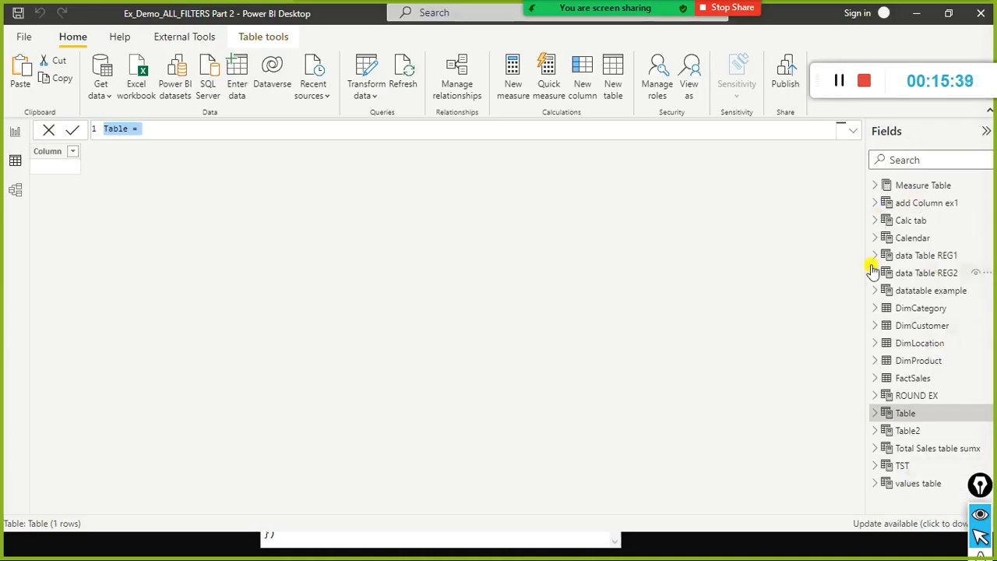
pyautogui.hotkey('alt', 'Tab')
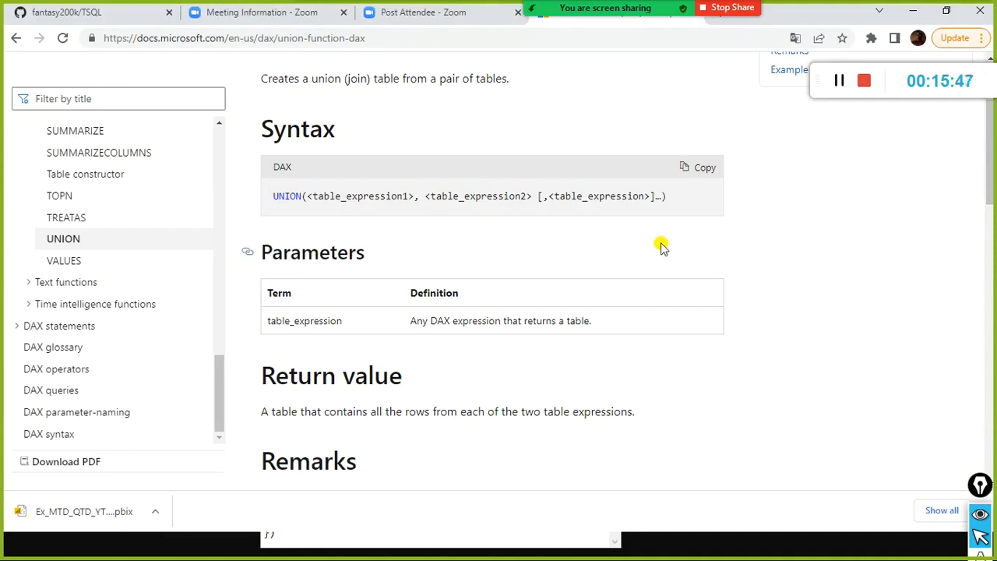
pyautogui.hotkey('alt', 'Tab')
pyautogui.hotkey('alt', 'Tab')
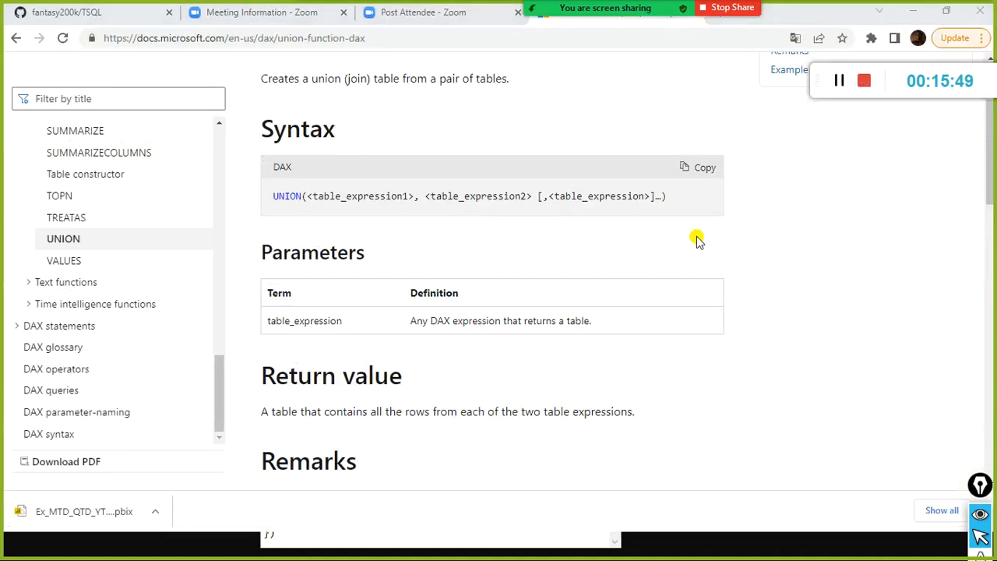
pyautogui.hotkey('alt', 'Tab')
pyautogui.write('UNION')
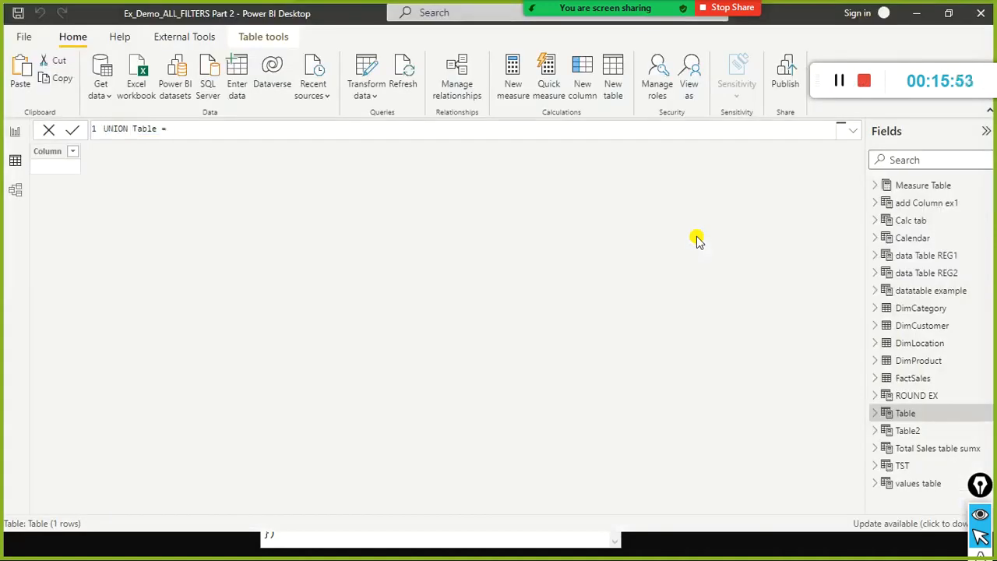
# Switch to the UNION documentation page in Chrome and examine the function's description, syntax and table expression arguments.
pyautogui.hotkey('alt', 'Tab')
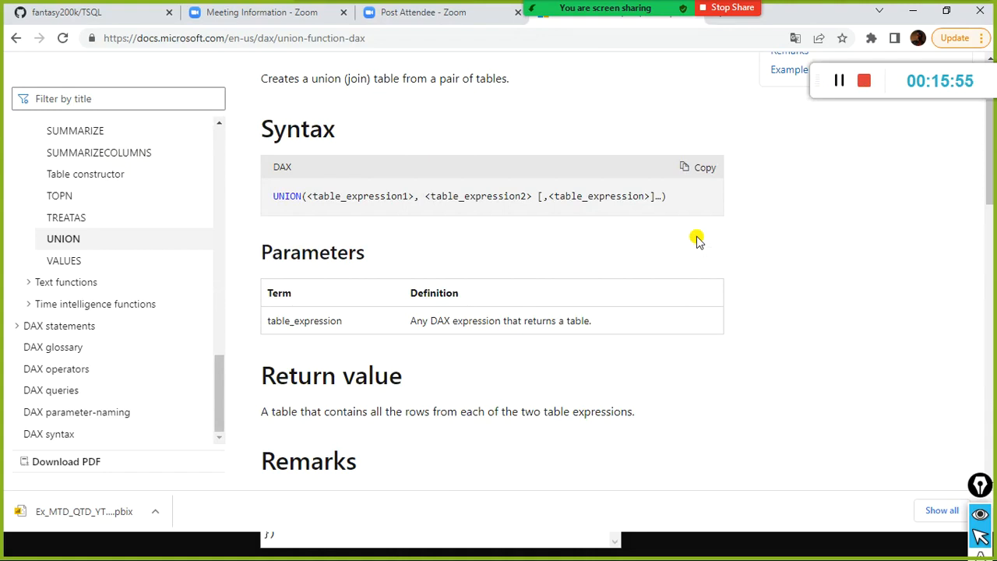
pyautogui.scroll(2, 416, 142)
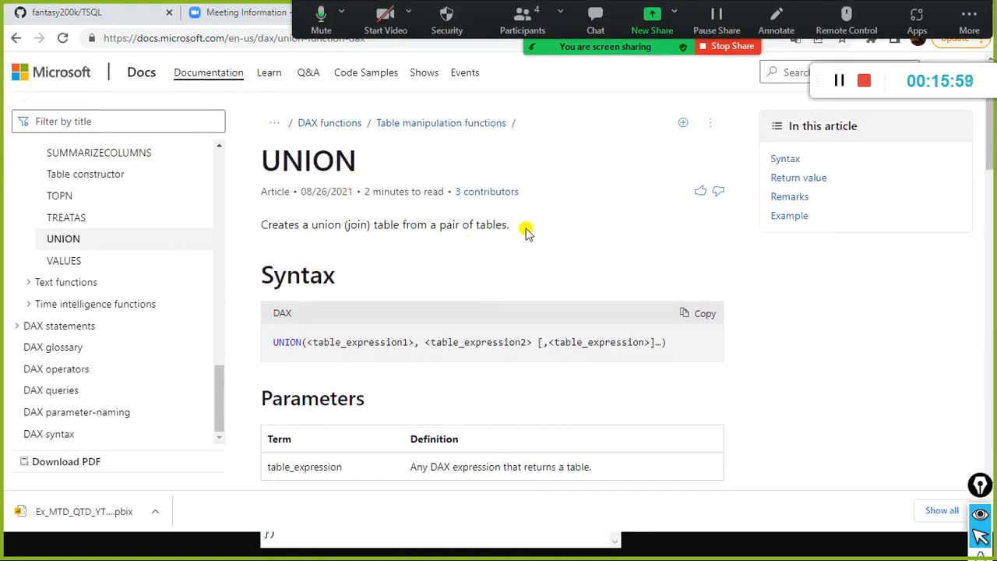
pyautogui.scroll(-2, 528, 229)
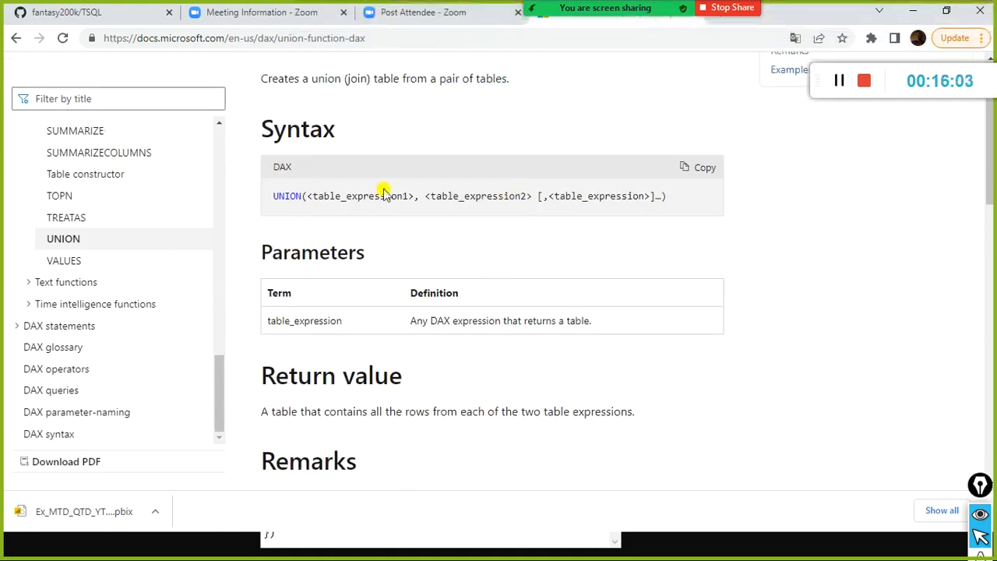
# Switch back to Power BI Desktop and complete the UNION Table formula as UNION('data Table REG1','data Table REG2').
pyautogui.hotkey('alt', 'Tab')
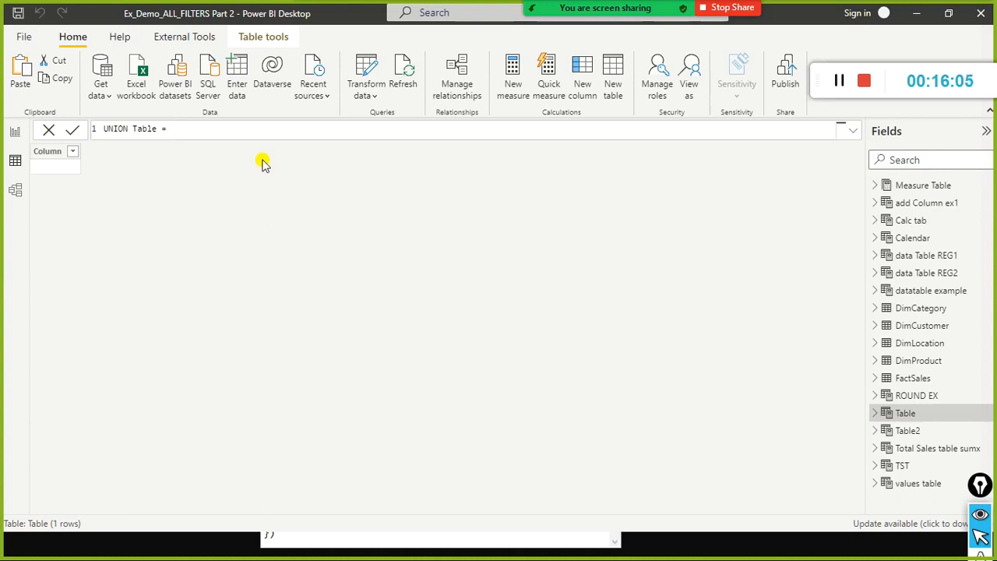
pyautogui.write('unionnio')
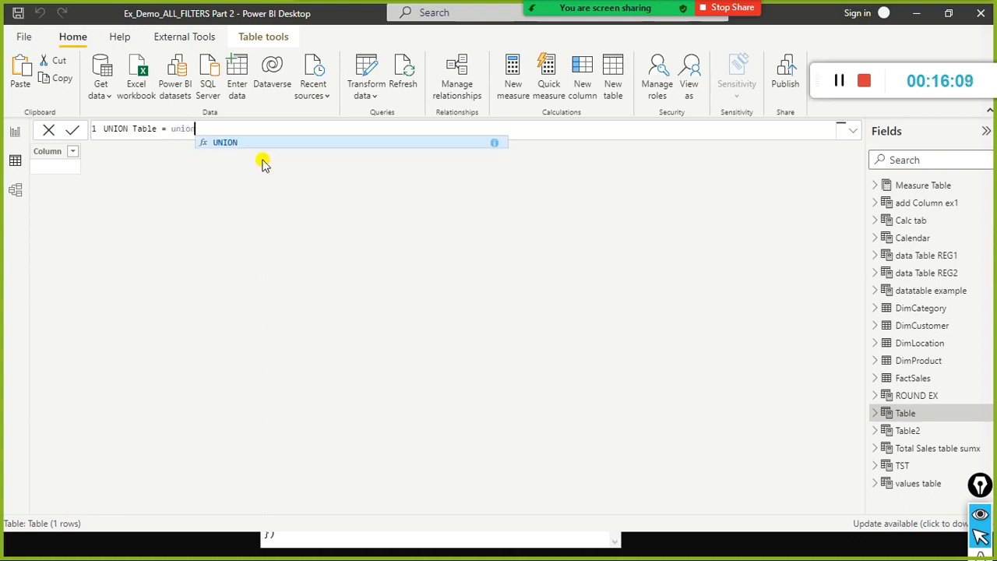
pyautogui.press('Tab')
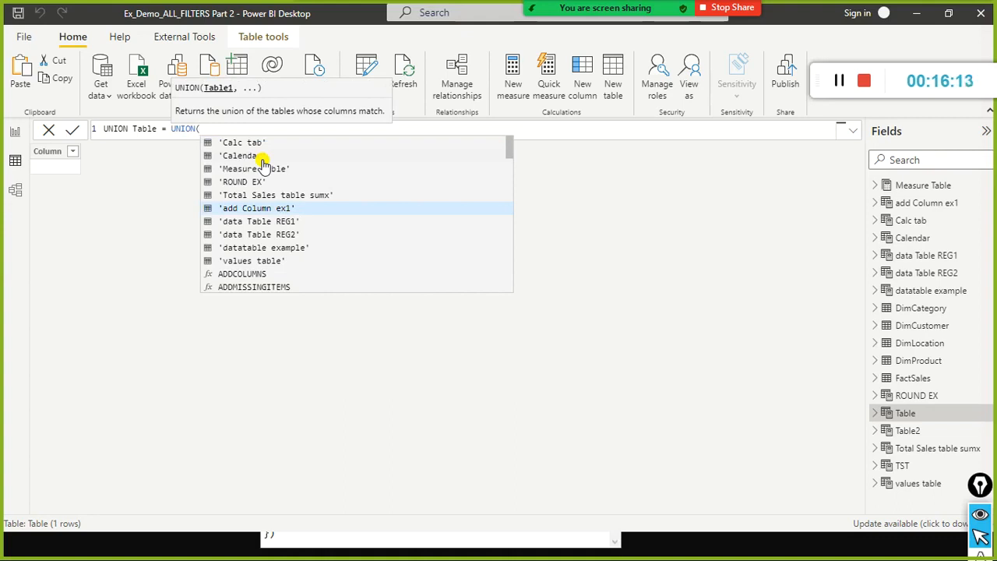
pyautogui.write('dat')
pyautogui.press('Tab')
pyautogui.write(', data')
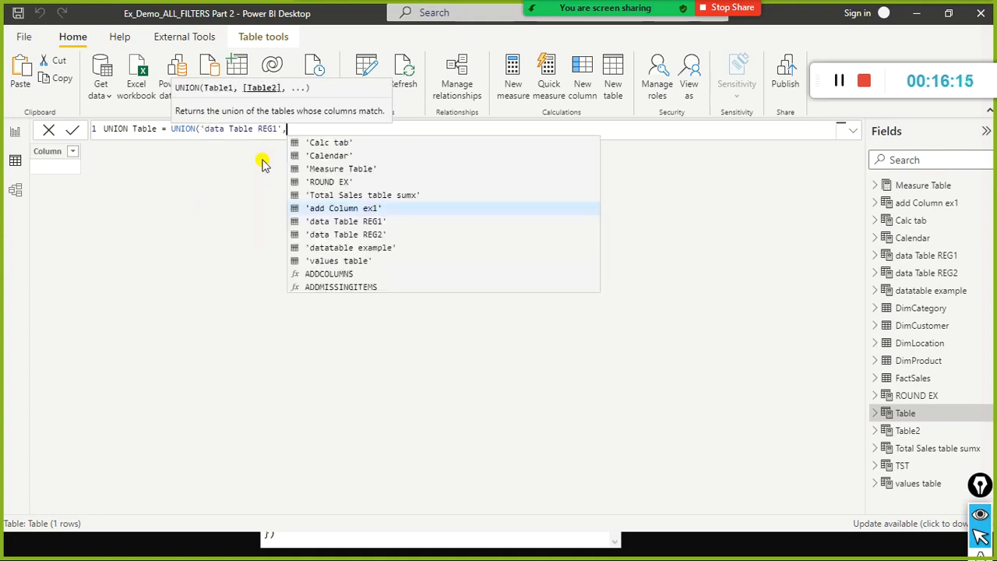
pyautogui.press('Down')
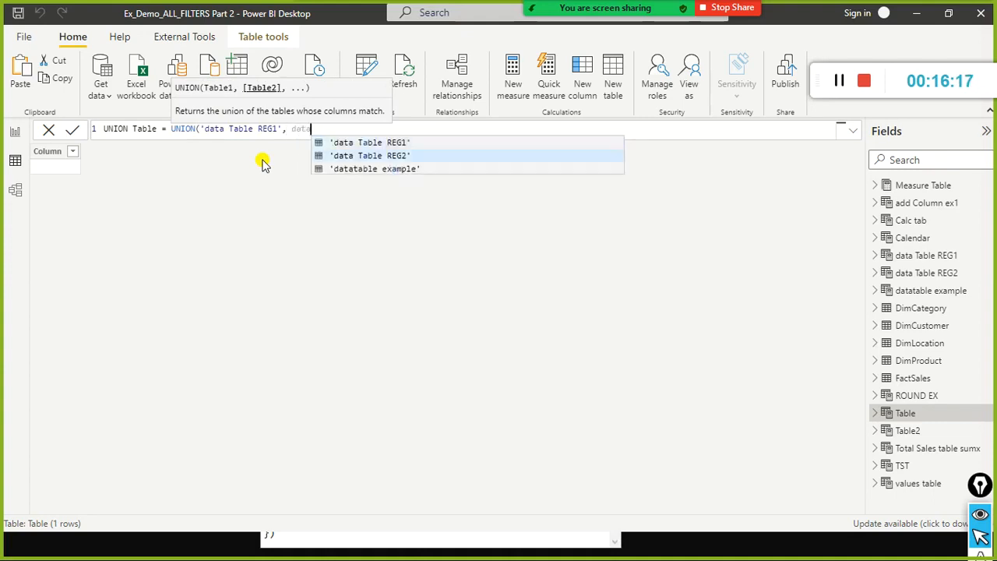
pyautogui.press('Tab')
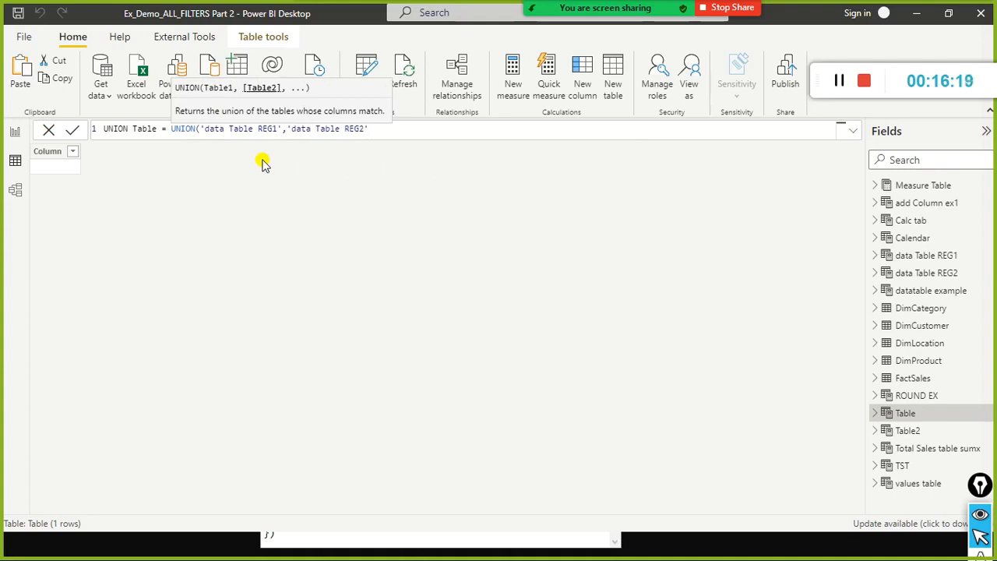
pyautogui.write(')')
# Examine the two table arguments, data Table REG1 and data Table REG2, inside the UNION formula.
pyautogui.press('Left')
pyautogui.press('Left')
pyautogui.press('Left')
pyautogui.press('Left')
pyautogui.press('Left')
pyautogui.press('Left')
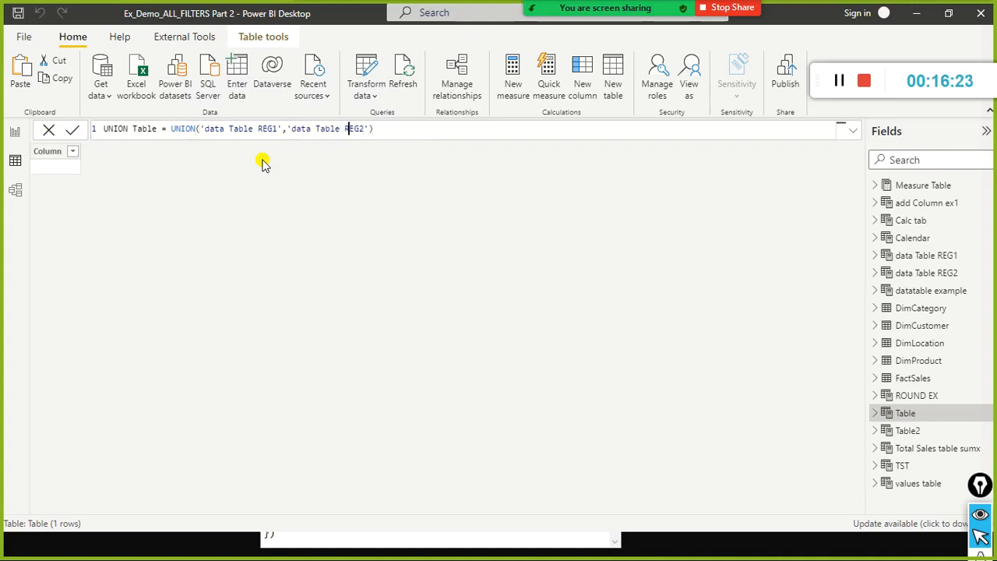
pyautogui.hotkey('ctrl', 'shift', 'Left')
pyautogui.hotkey('ctrl', 'shift', 'Left')
pyautogui.hotkey('ctrl', 'shift', 'Left')
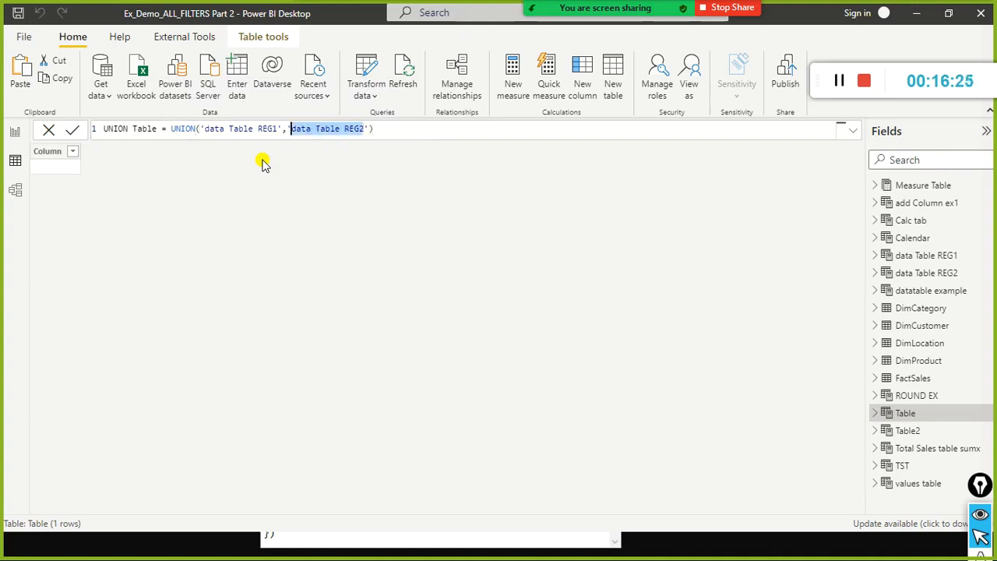
pyautogui.press('Home')
pyautogui.hotkey('ctrl', 'Right')
pyautogui.hotkey('ctrl', 'Right')
pyautogui.hotkey('ctrl', 'Right')
pyautogui.hotkey('ctrl', 'Right')
pyautogui.hotkey('ctrl', 'Right')
pyautogui.hotkey('ctrl', 'Right')
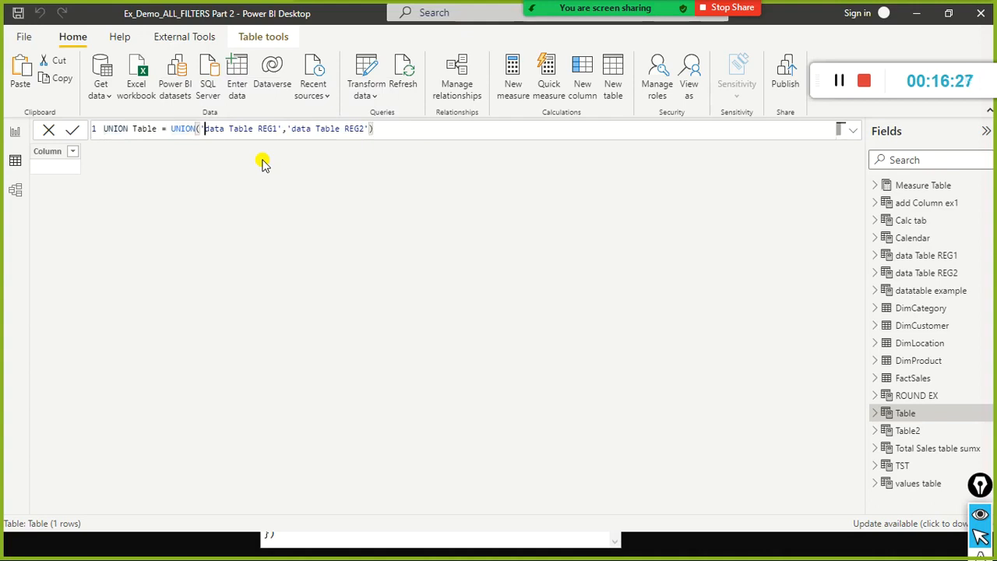
pyautogui.hotkey('ctrl', 'shift', 'Right')
pyautogui.hotkey('ctrl', 'Right')
pyautogui.hotkey('ctrl', 'Left')
pyautogui.hotkey('ctrl', 'shift', 'Right')
pyautogui.hotkey('ctrl', 'shift', 'Right')
pyautogui.hotkey('ctrl', 'shift', 'Right')
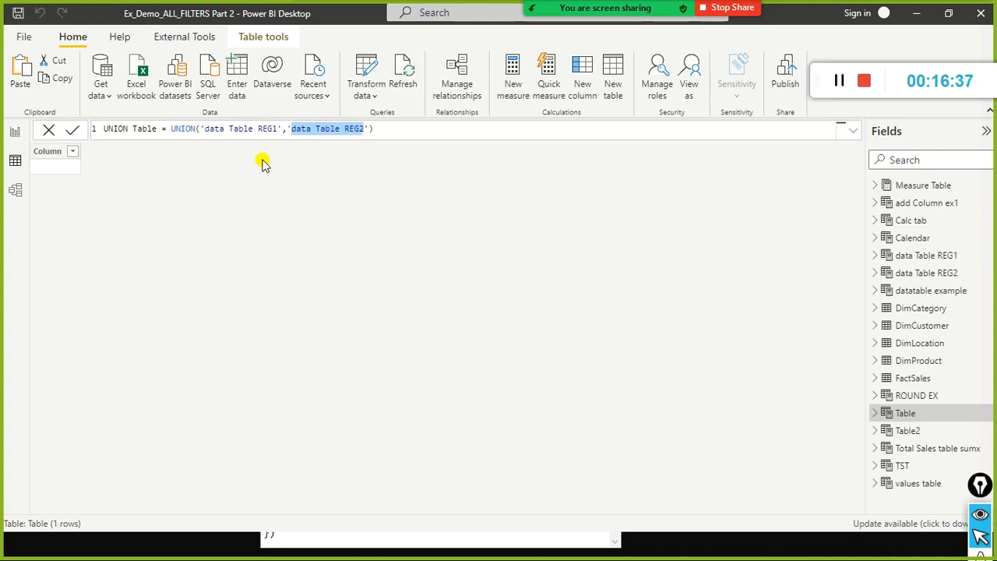
pyautogui.press('Right')
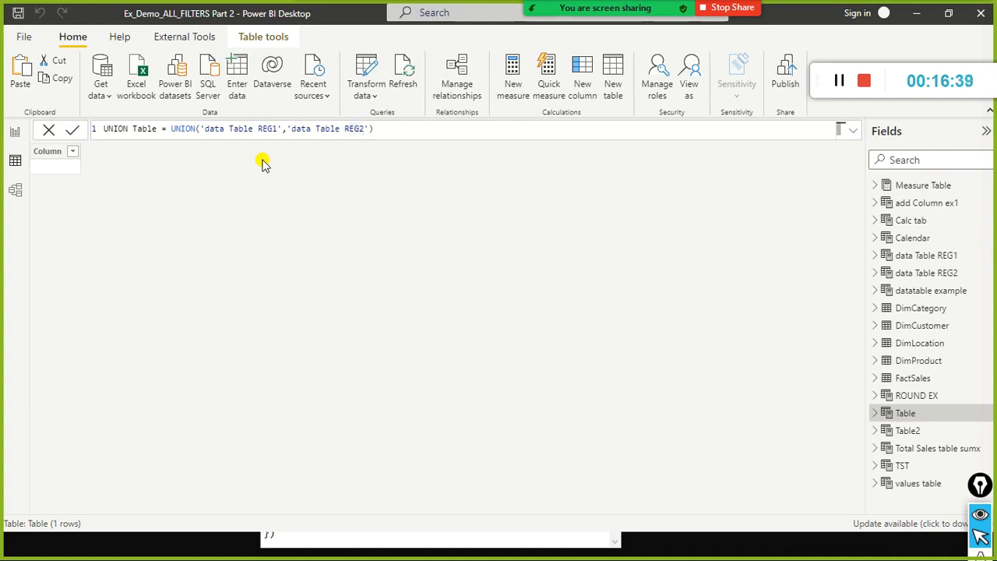
# Commit the UNION formula to create the UNION Table.
pyautogui.press('Left')
pyautogui.press('Left')
pyautogui.press('Right')
pyautogui.press('End')
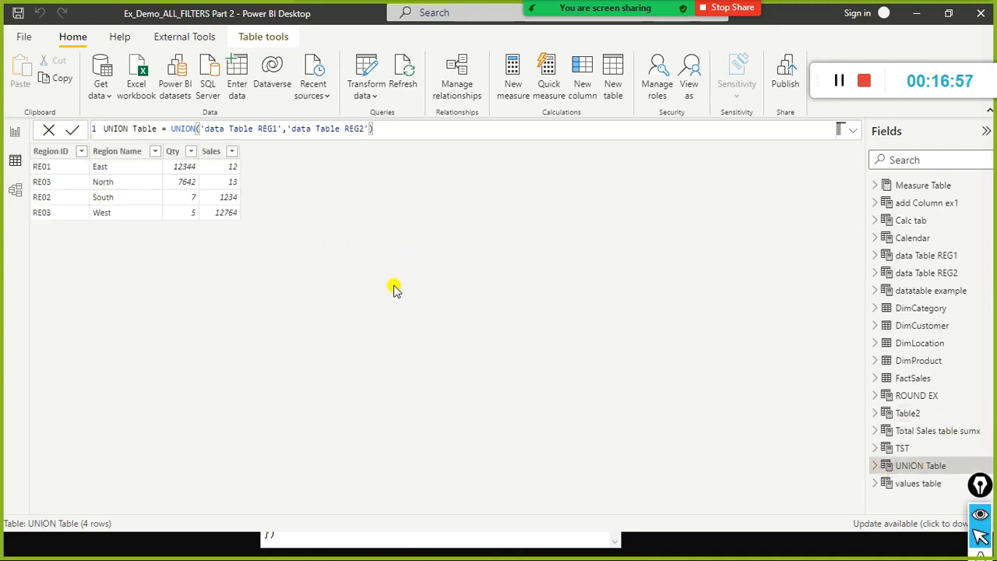
# Bring up the Notepad definitions beside the UNION Table data, widen the window and examine data Table REG1's column definitions.
pyautogui.hotkey('alt', 'Tab')
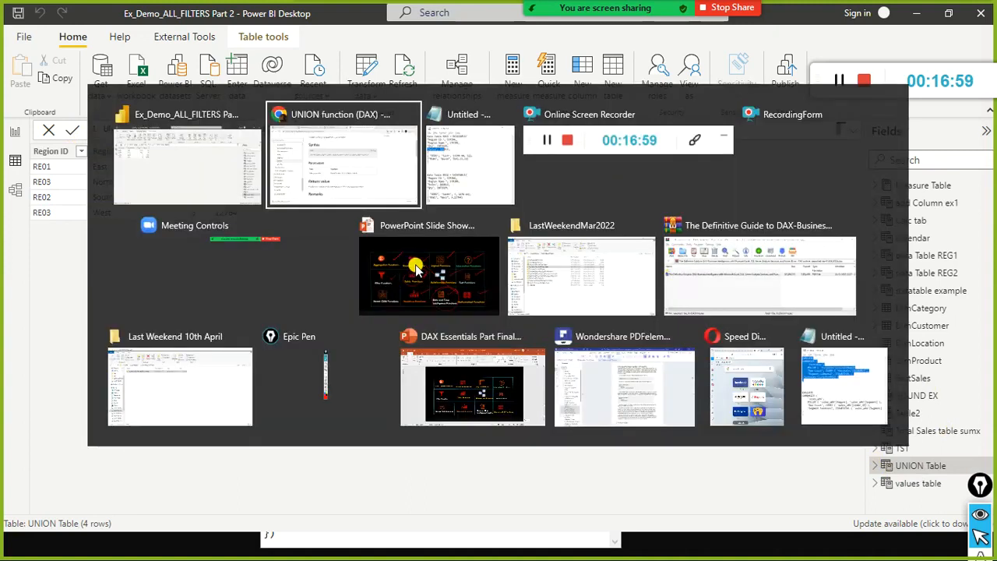
pyautogui.hotkey('alt', 'Tab')
pyautogui.moveTo(440, 240); pyautogui.dragTo(703, 55)
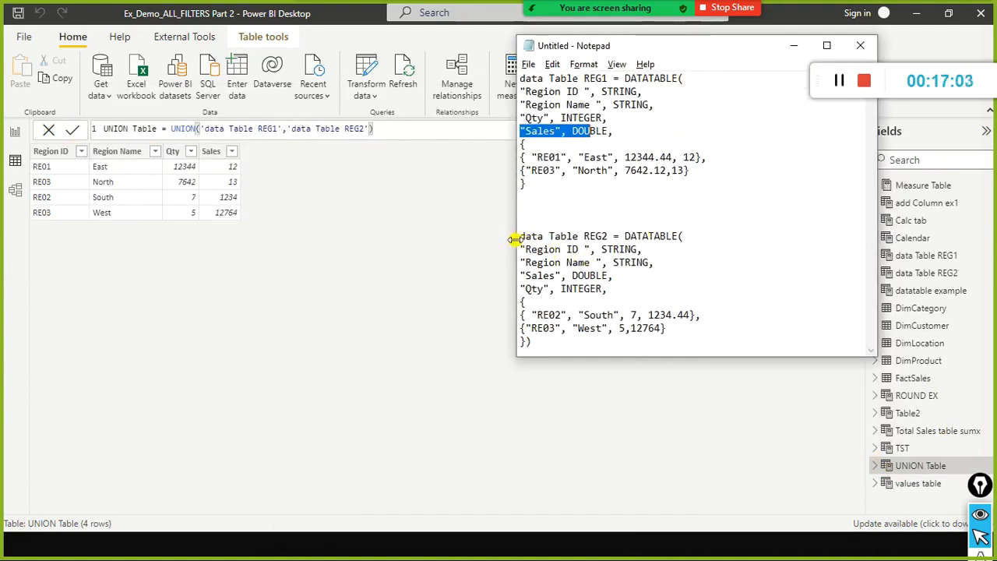
pyautogui.moveTo(511, 237); pyautogui.dragTo(448, 243)
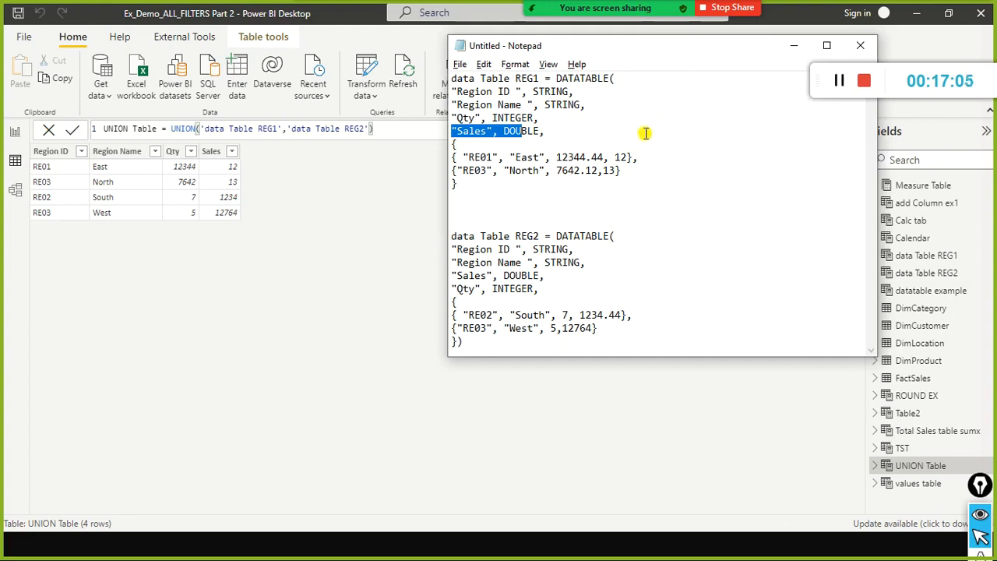
pyautogui.moveTo(646, 40); pyautogui.dragTo(639, 116)
pyautogui.click(559, 232)
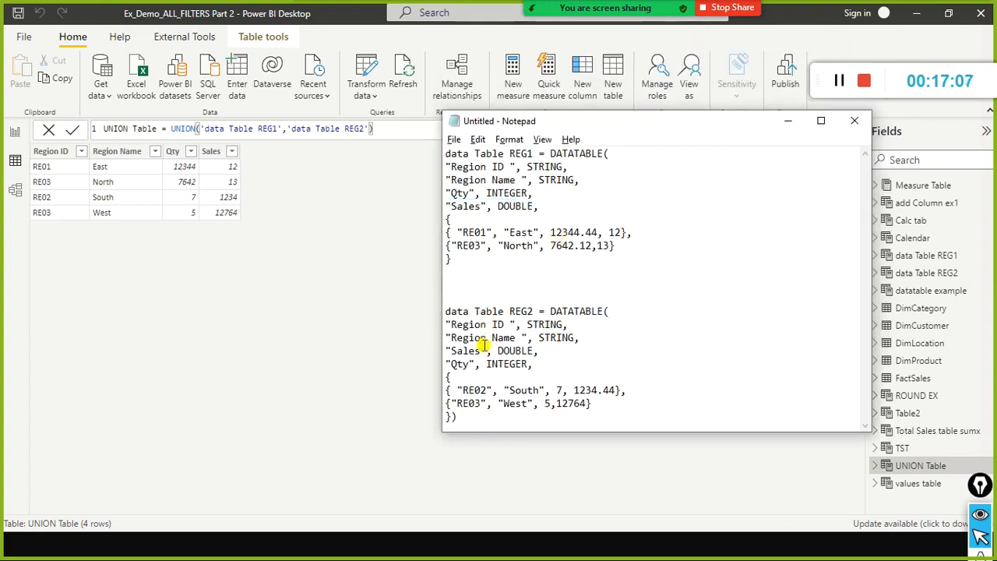
pyautogui.moveTo(452, 195); pyautogui.dragTo(472, 207)
pyautogui.click(462, 166)
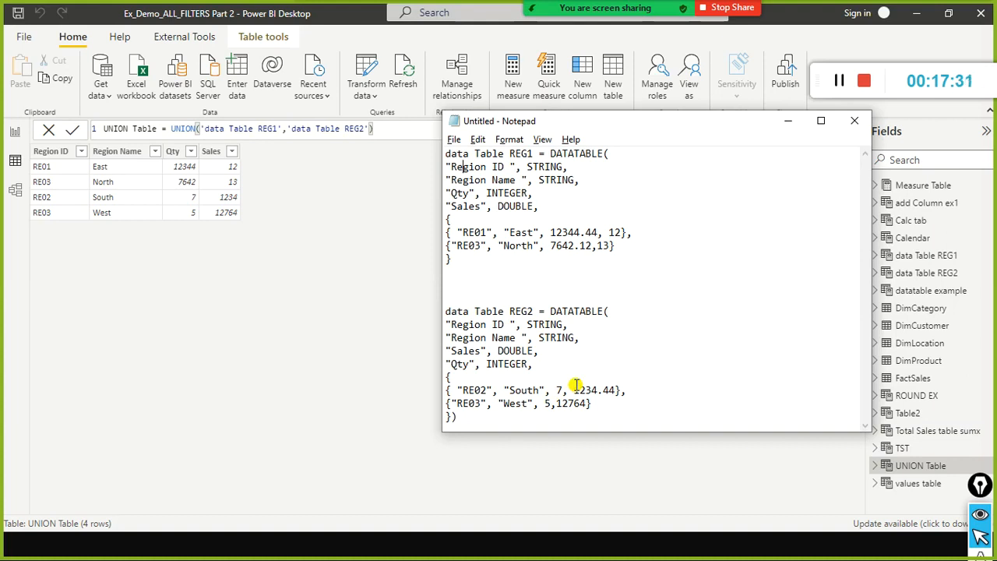
# In the second Notepad definition, change the table name to data Table REG3 and the Region Name column to Region Name1.
pyautogui.click(594, 415)
pyautogui.click(516, 337)
pyautogui.write('1')
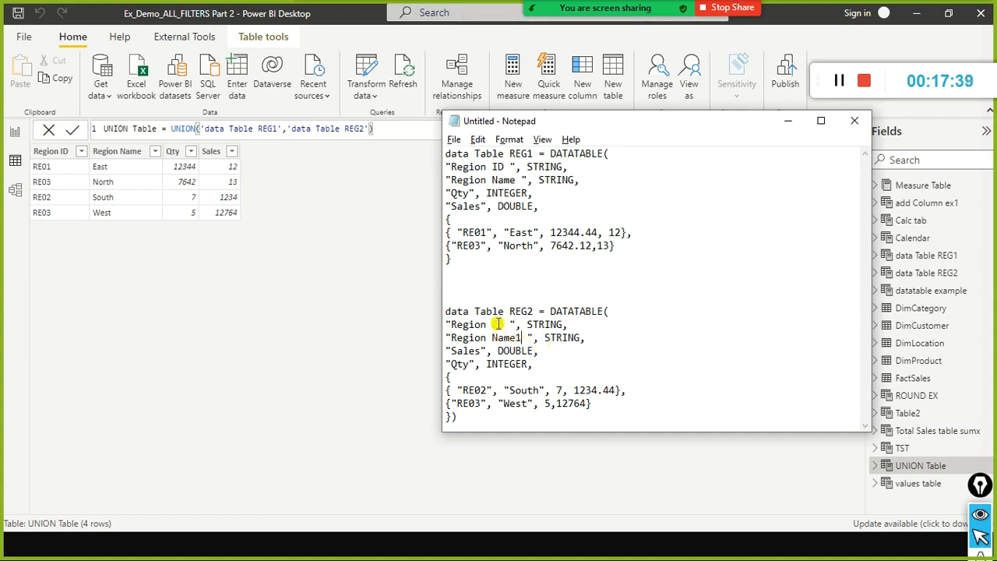
pyautogui.press('BackSpace')
pyautogui.write('3')
pyautogui.moveTo(458, 418); pyautogui.dragTo(432, 318)
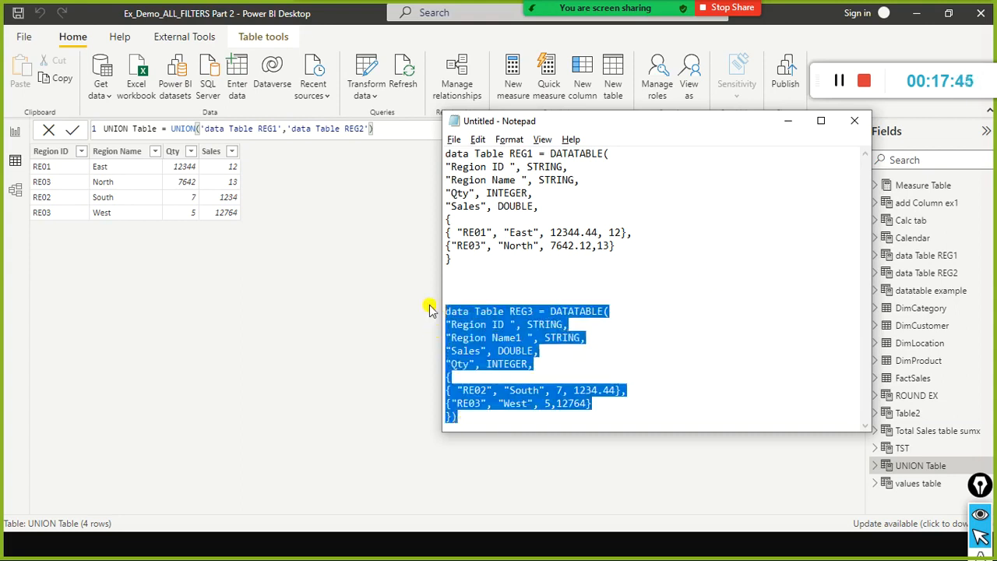
pyautogui.click(502, 287)
pyautogui.click(353, 285)
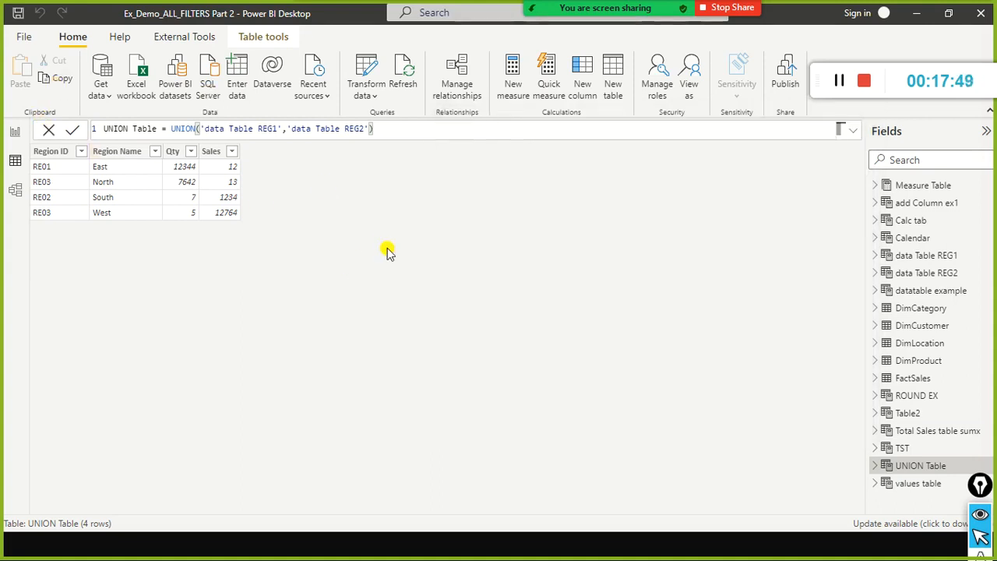
# Copy the data Table REG3 definition from Notepad and create a new calculated table from it in Power BI Desktop.
pyautogui.hotkey('alt', 'Tab')
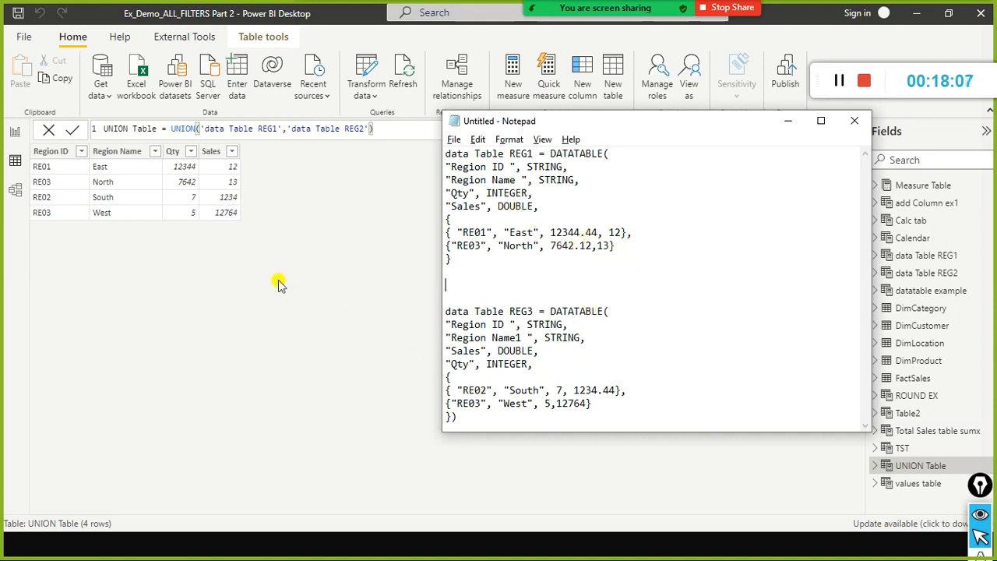
pyautogui.moveTo(462, 434); pyautogui.dragTo(423, 307)
pyautogui.hotkey('ctrl', 'c')
pyautogui.click(331, 317)
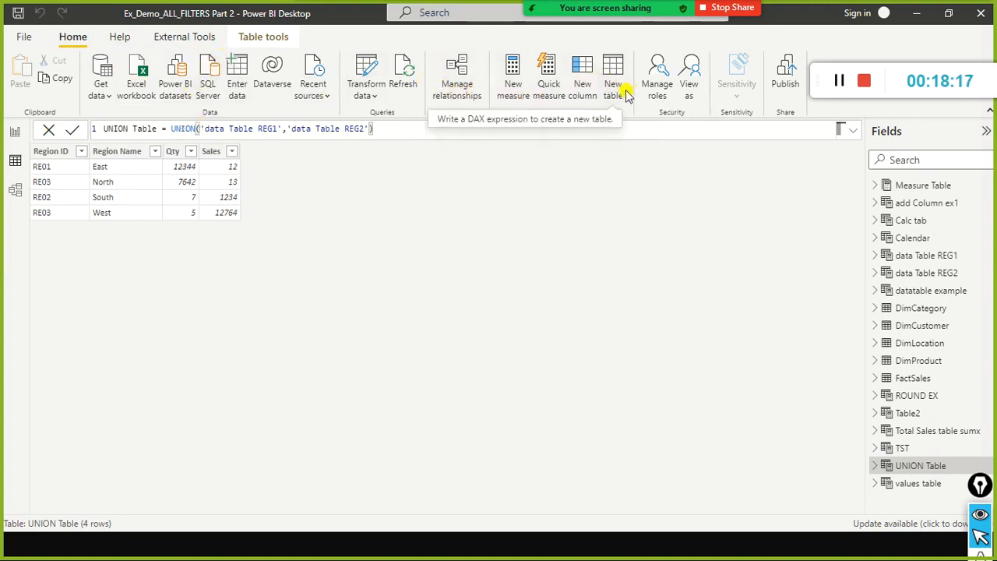
pyautogui.click(614, 82)
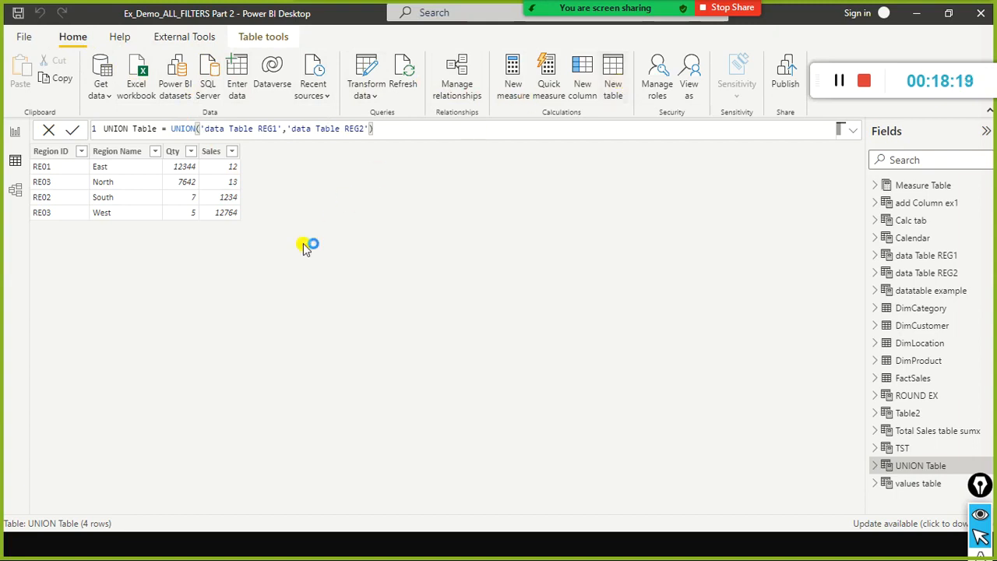
pyautogui.hotkey('alt', 'Tab')
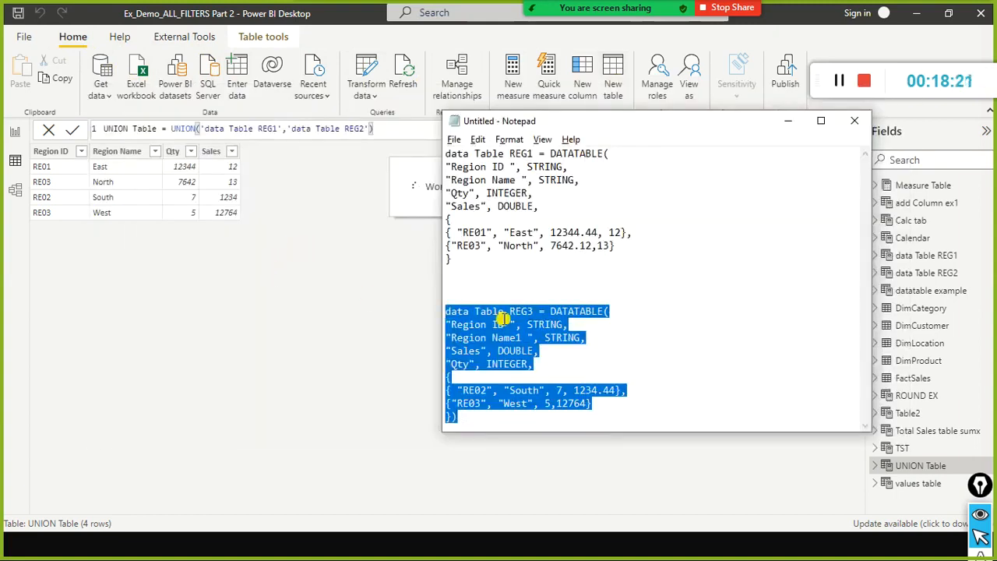
pyautogui.click(519, 340)
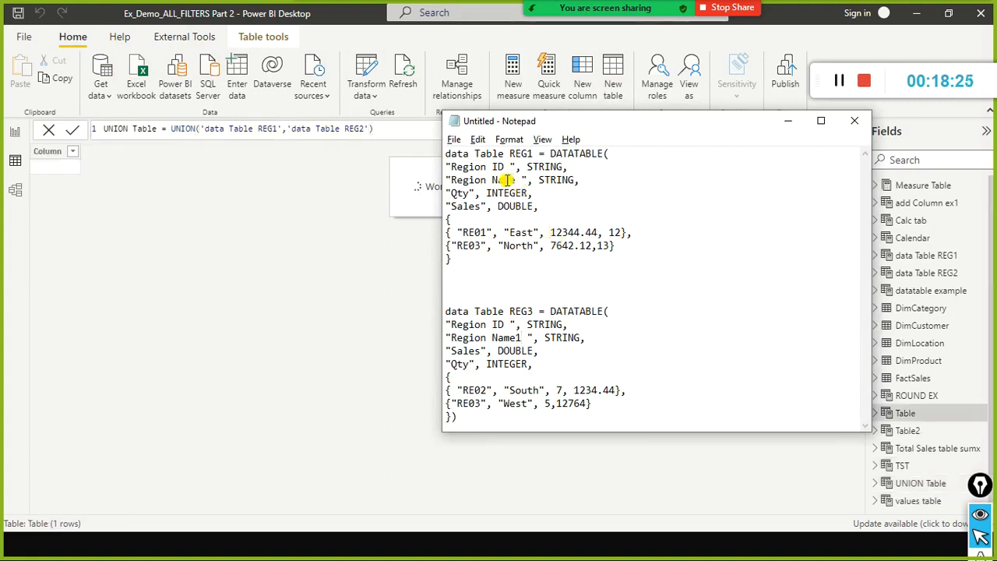
pyautogui.click(383, 129)
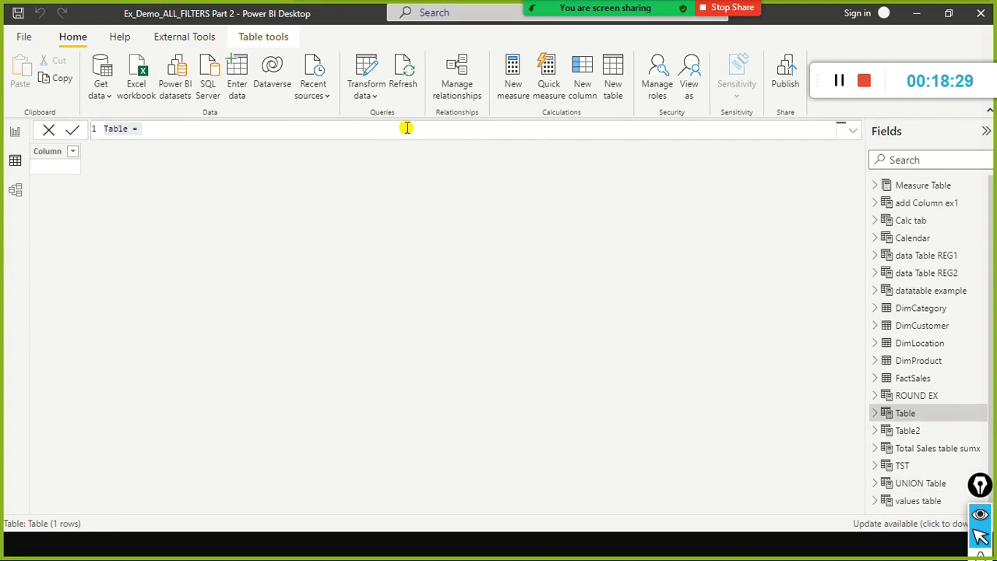
pyautogui.hotkey('ctrl', 'v')
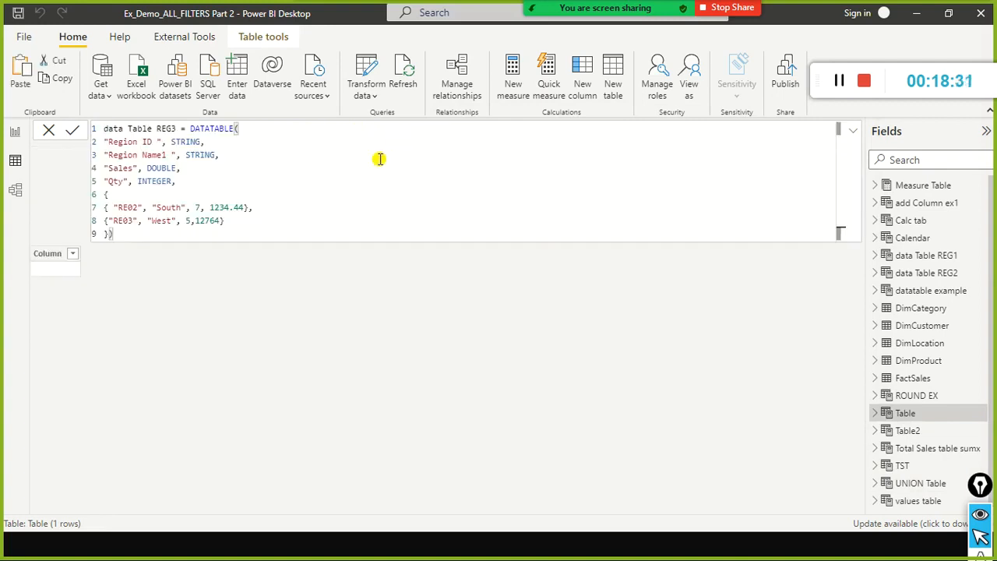
pyautogui.click(252, 208)
pyautogui.write(',')
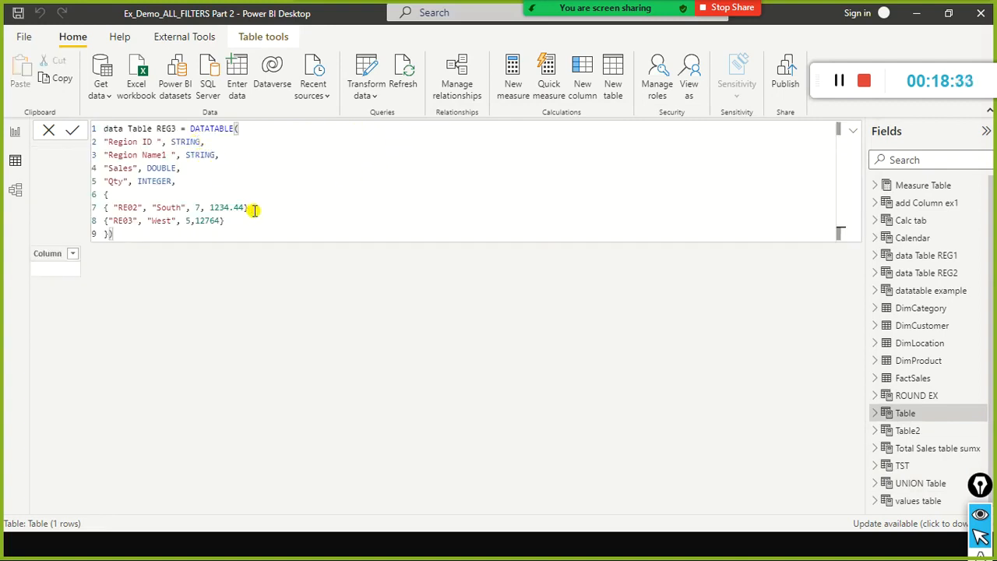
# Check the Qty column definition in Notepad, and rename the Sales and Qty columns to Sales1 and Qty1 in data Table REG3's formula.
pyautogui.hotkey('alt', 'Tab')
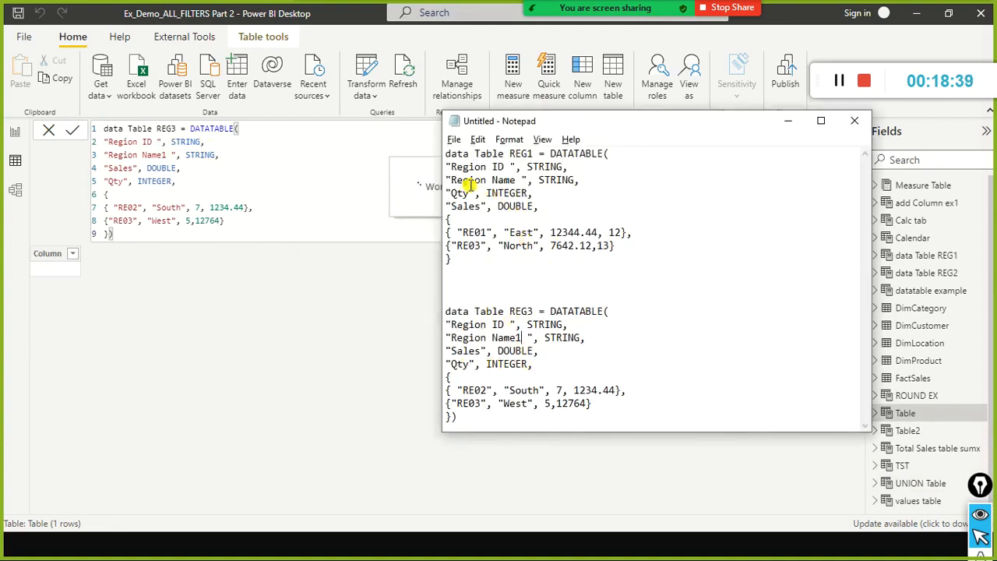
pyautogui.doubleClick(461, 364)
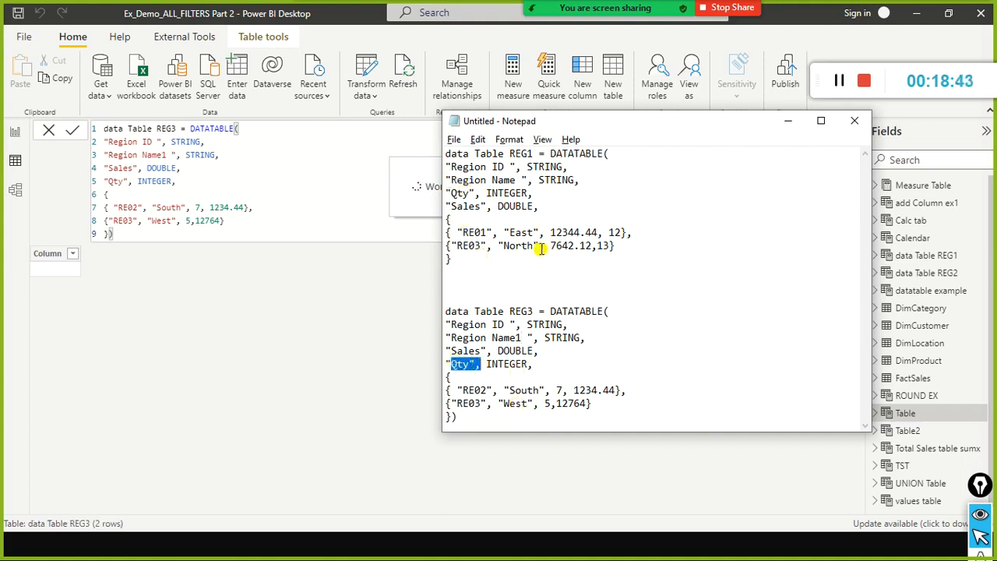
pyautogui.click(462, 366)
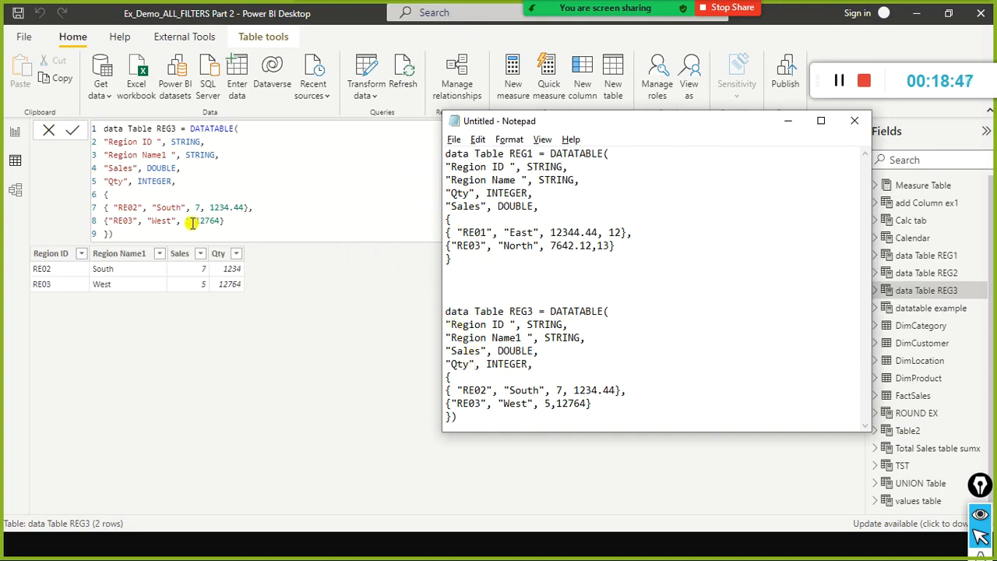
pyautogui.click(194, 221)
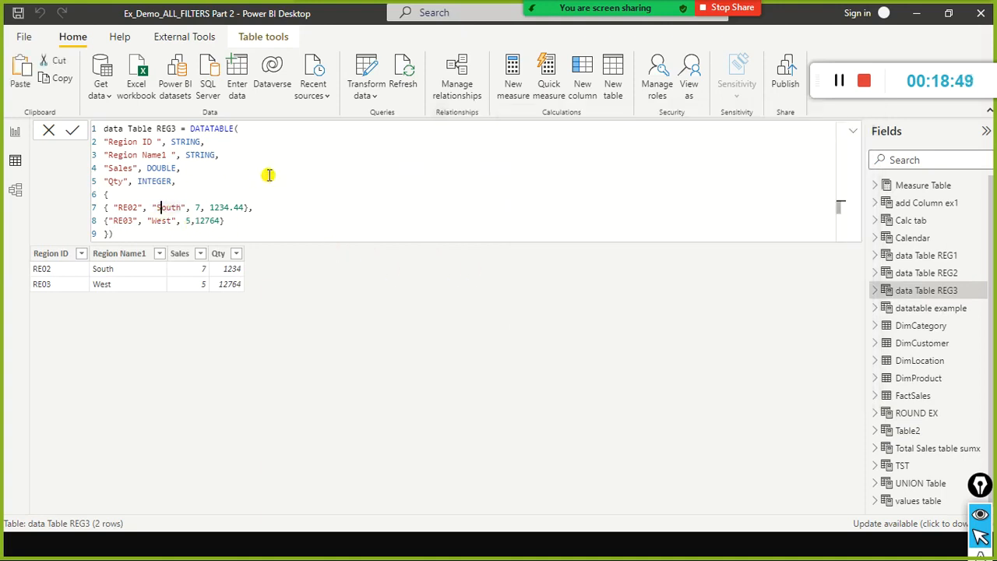
pyautogui.press('Up')
pyautogui.press('Up')
pyautogui.press('Left')
pyautogui.press('Left')
pyautogui.press('Left')
pyautogui.write('1')
pyautogui.press('Up')
pyautogui.press('Right')
pyautogui.write('1')
pyautogui.press('Down')
pyautogui.press('Down')
pyautogui.press('Down')
pyautogui.press('Down')
pyautogui.press('Down')
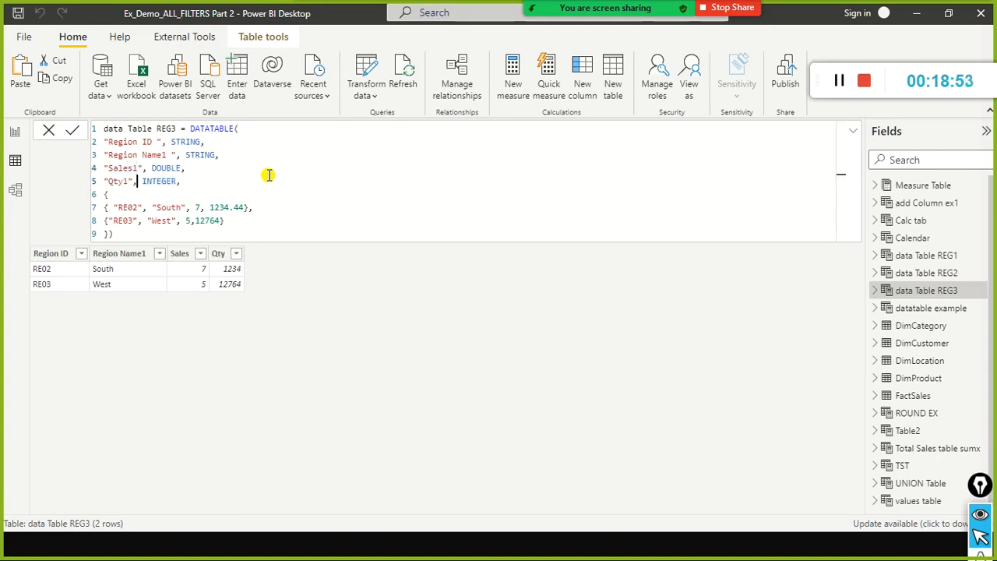
pyautogui.press('Return')
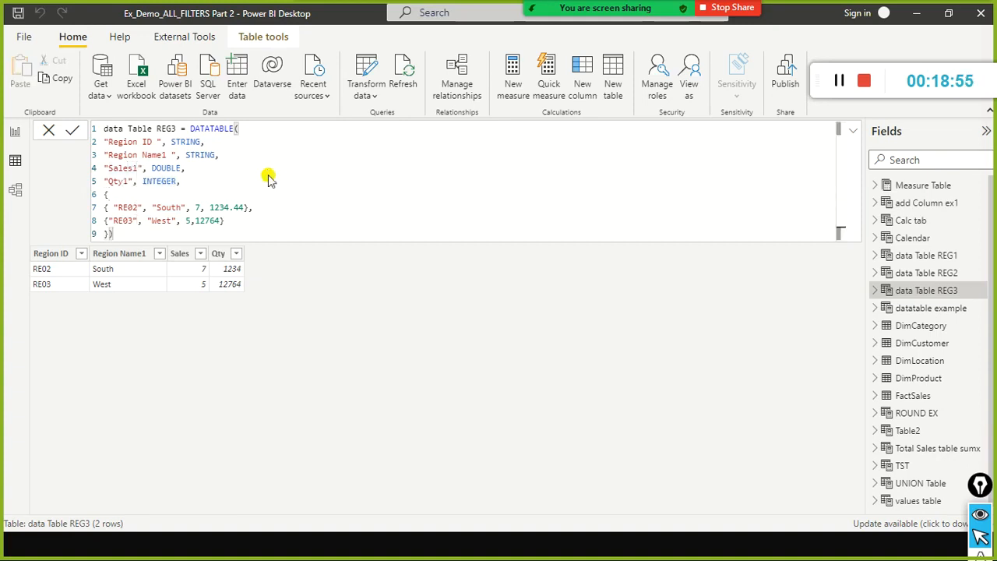
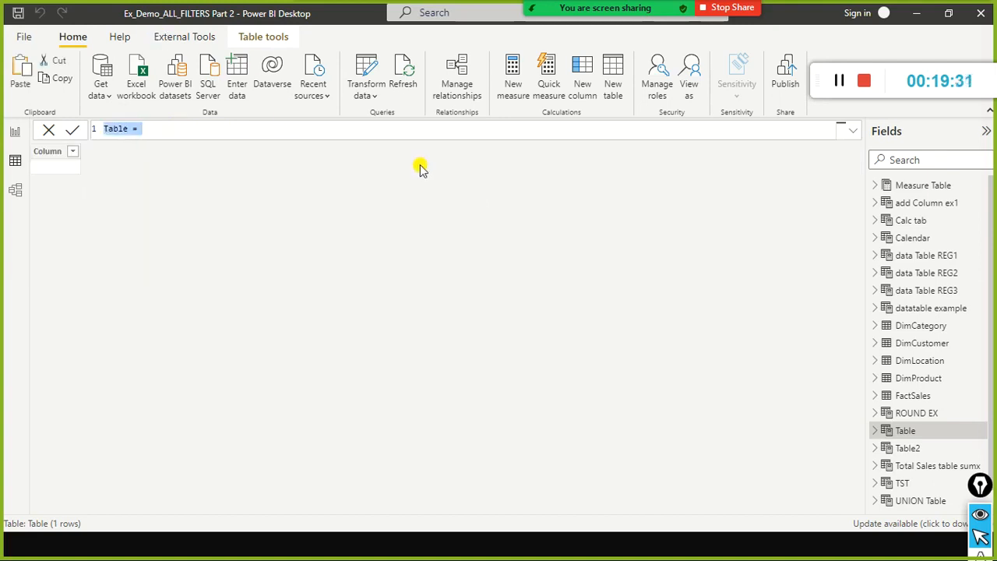
# Name the new calculated table combine Tables re1to3 in its formula.
pyautogui.press('Left')
pyautogui.write('combine')
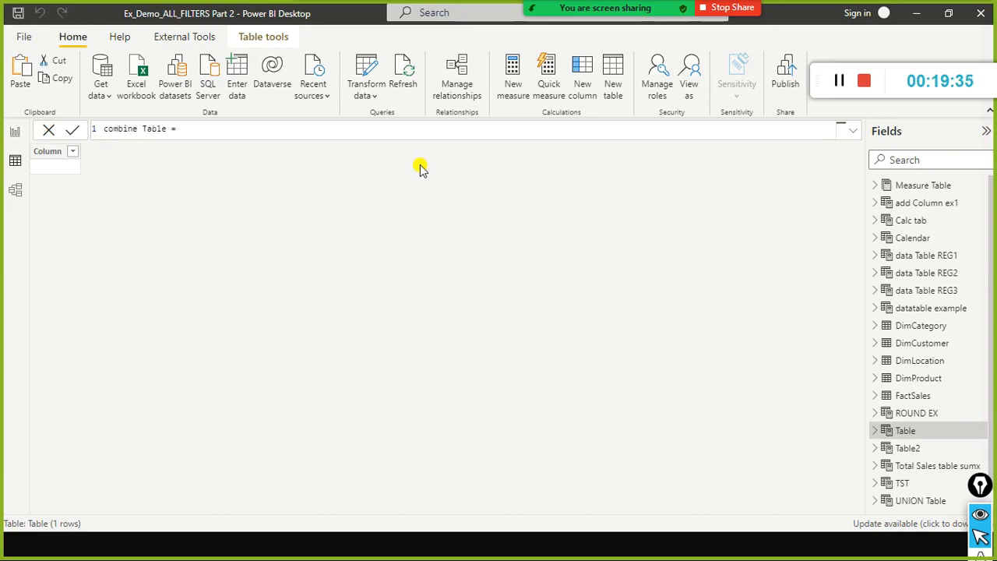
pyautogui.hotkey('ctrl', 'Right')
pyautogui.write('s')
pyautogui.press('BackSpace')
pyautogui.press('BackSpace')
pyautogui.write('re=')
pyautogui.write('l')
pyautogui.write('o3 = ')
pyautogui.write('u')
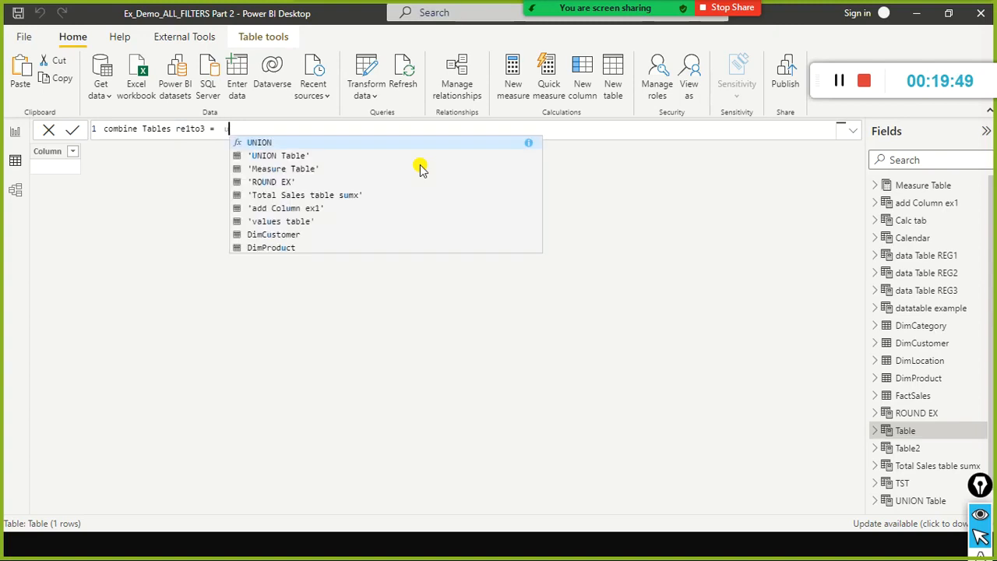
pyautogui.write('nion(')
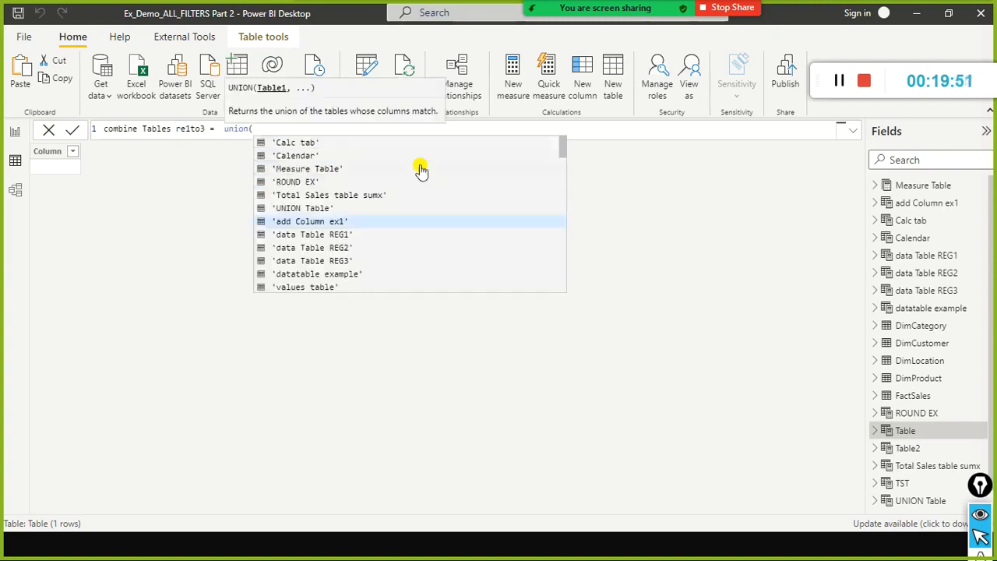
# Start the table's expression with the UNION function and supply 'UNION Table' as its first table argument.
pyautogui.press('Down')
pyautogui.press('Down')
pyautogui.press('Up')
pyautogui.press('Up')
pyautogui.press('Up')
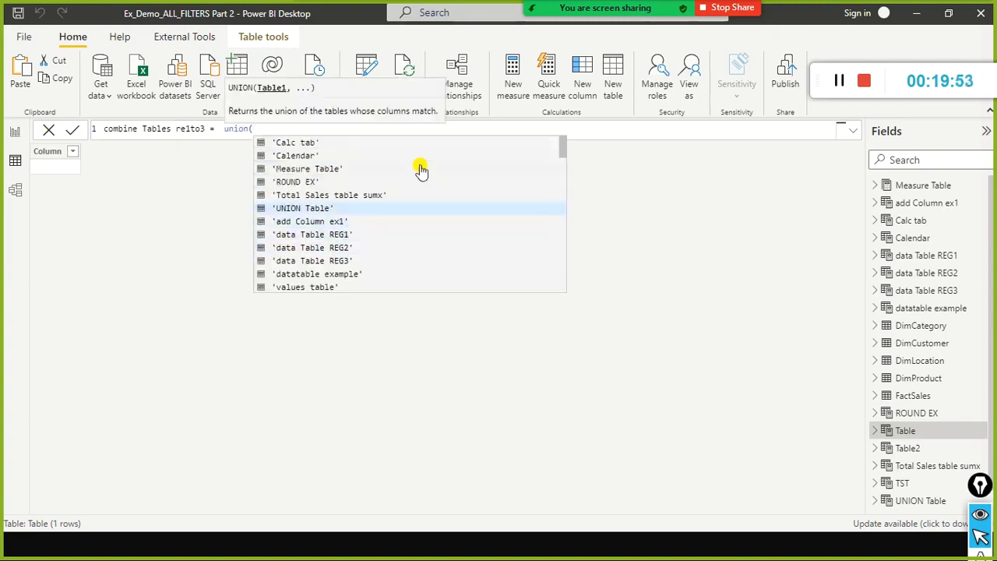
pyautogui.press('Tab')
pyautogui.write(',')
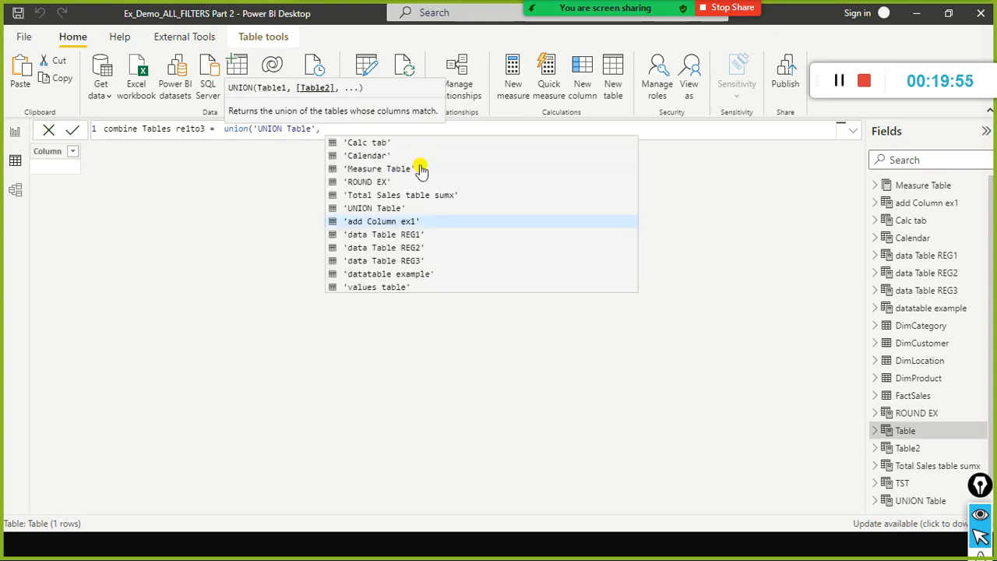
pyautogui.write(' d')
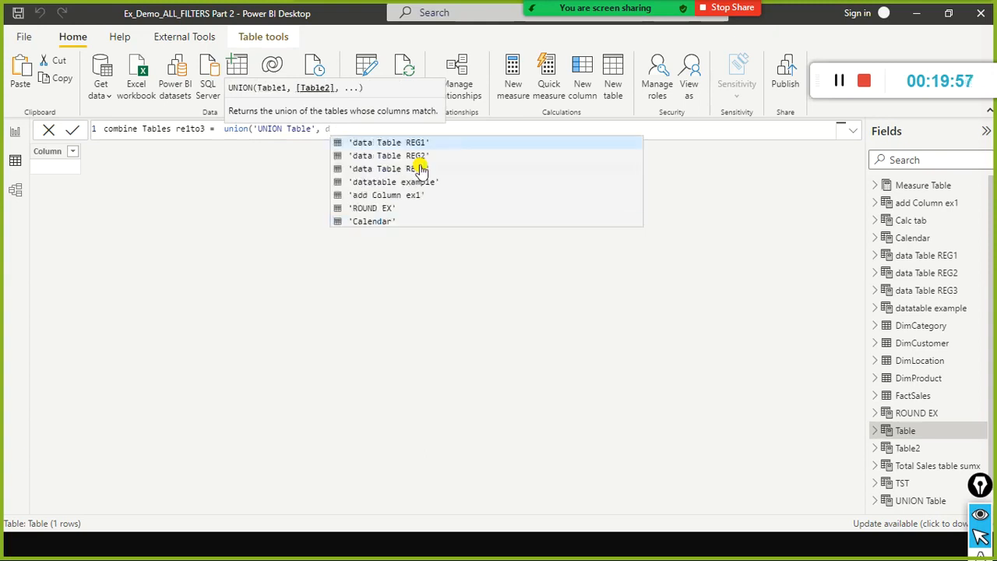
pyautogui.write('a')
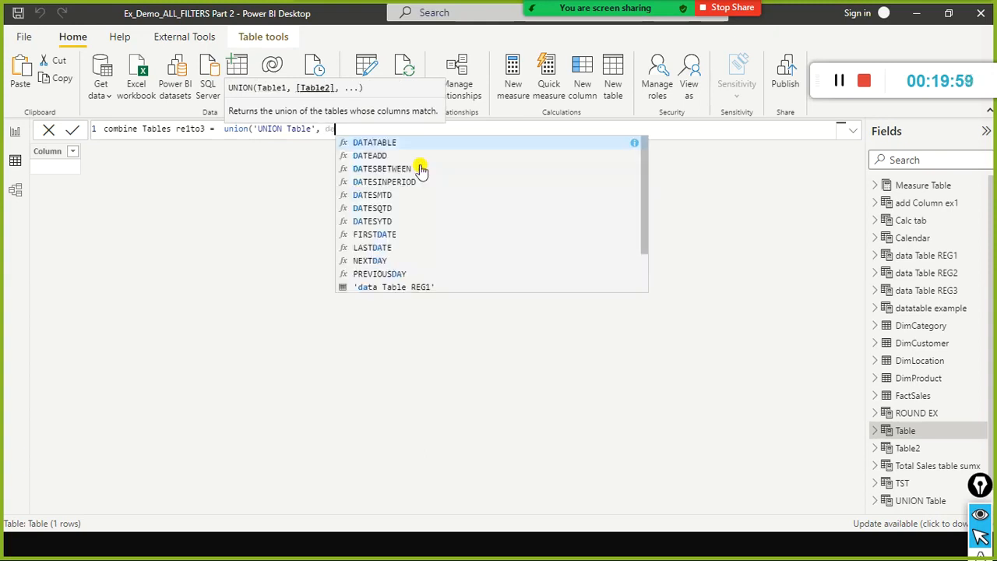
# Add 'data Table REG3' as the second UNION argument, close the function and commit the formula.
pyautogui.press('Down')
pyautogui.press('Down')
pyautogui.press('Down')
pyautogui.press('Down')
pyautogui.press('Down')
pyautogui.press('Down')
pyautogui.press('Down')
pyautogui.press('Down')
pyautogui.press('Down')
pyautogui.press('Down')
pyautogui.press('Down')
pyautogui.press('Down')
pyautogui.press('Down')
pyautogui.press('Tab')
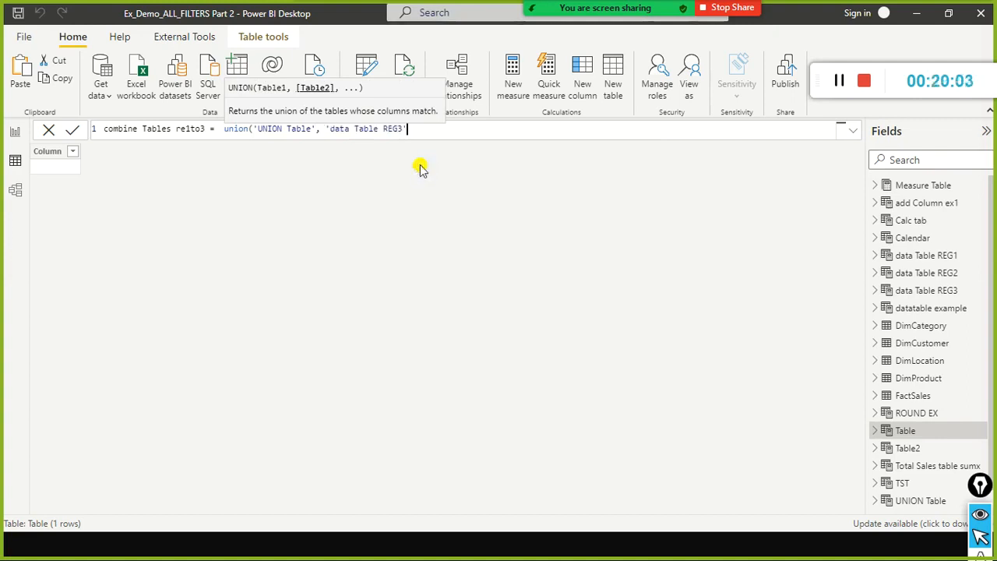
pyautogui.write(')')
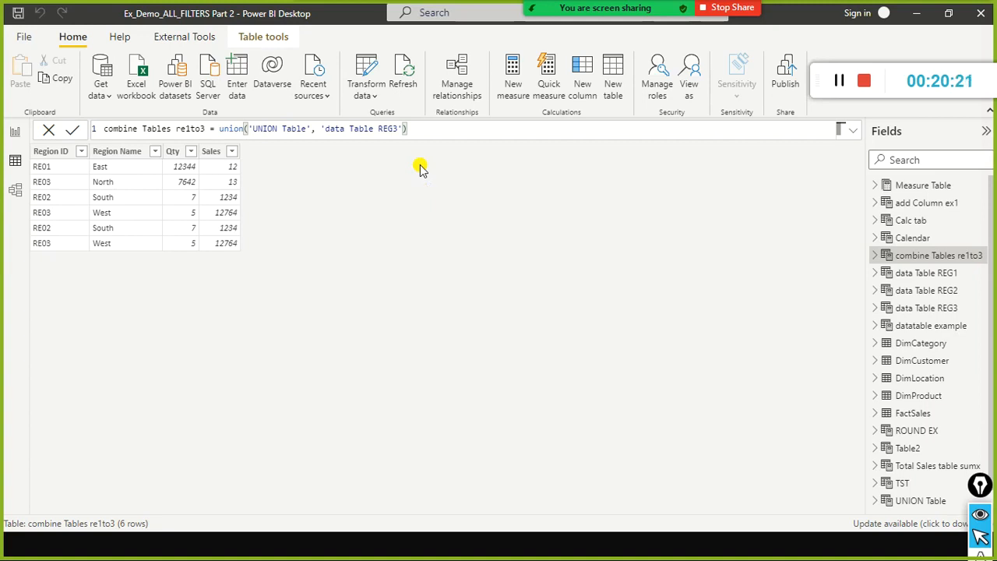
# Bring up the Notepad definitions and examine data Table REG3's Sales column and the first value in its South row.
pyautogui.hotkey('alt', 'Tab')
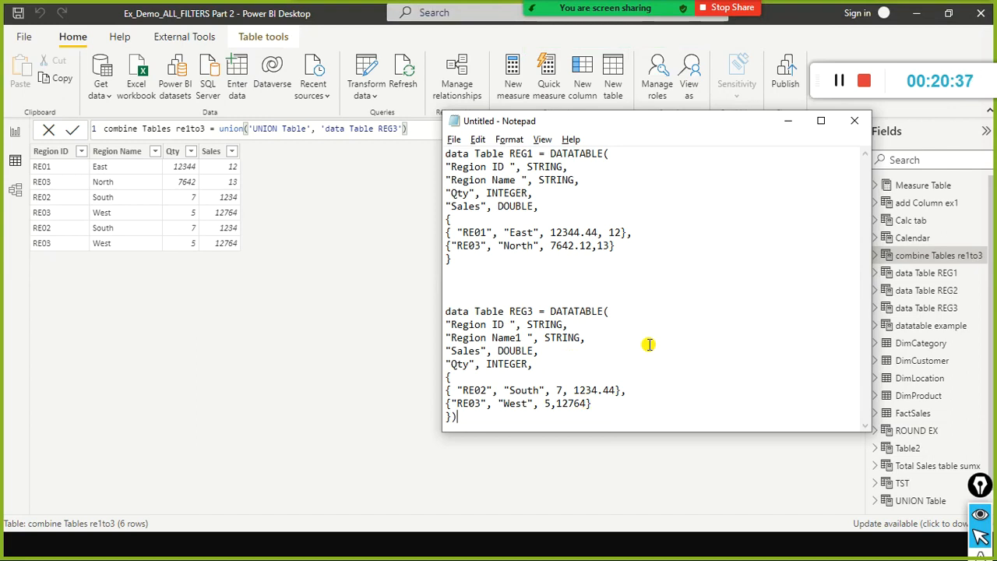
pyautogui.moveTo(456, 351); pyautogui.dragTo(561, 345)
pyautogui.doubleClick(560, 391)
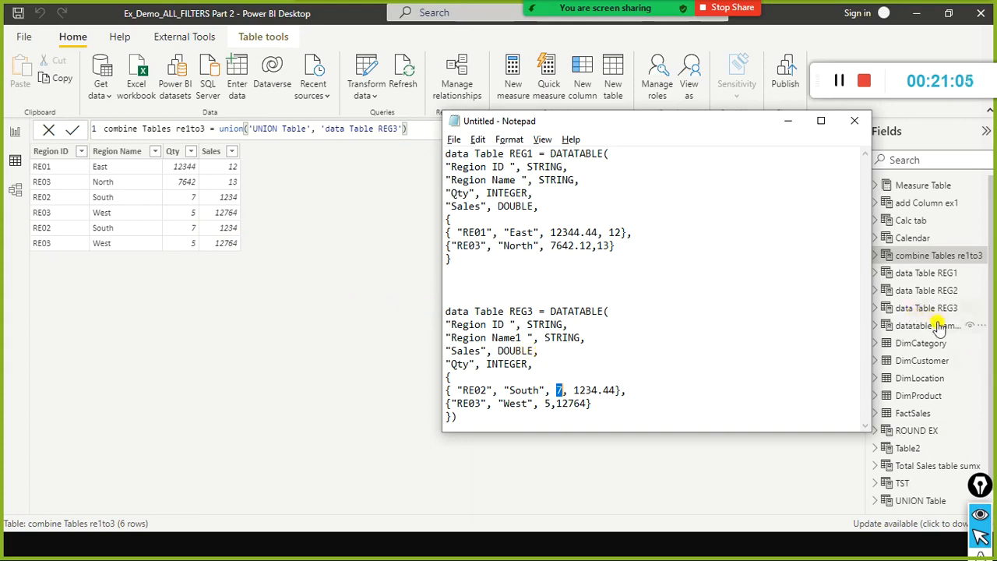
# Below the data Table REG3 definition in Notepad, add the note "1. column order shuld be same,".
pyautogui.click(581, 413)
pyautogui.press('Return')
pyautogui.press('Return')
pyautogui.press('Return')
pyautogui.write('1. column order shuld be same,')
pyautogui.press('Return')
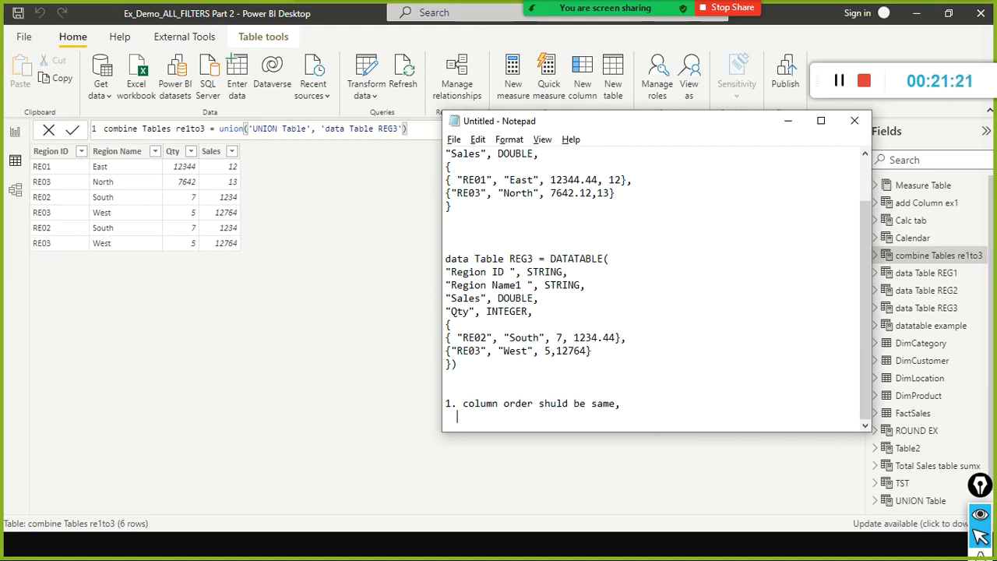
# Return to Power BI Desktop, open data Table REG3 and copy its entire formula.
pyautogui.click(643, 442)
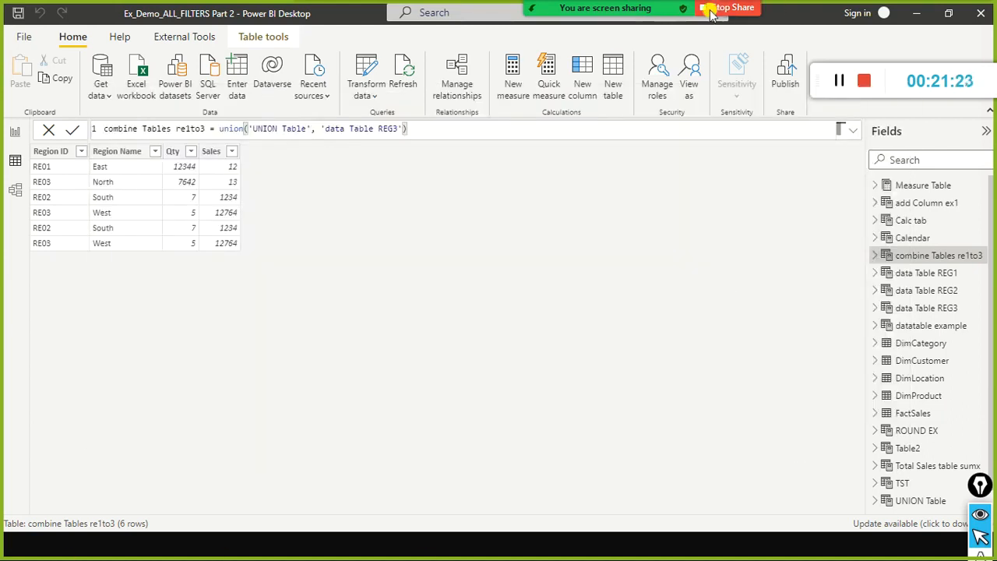
pyautogui.click(902, 307)
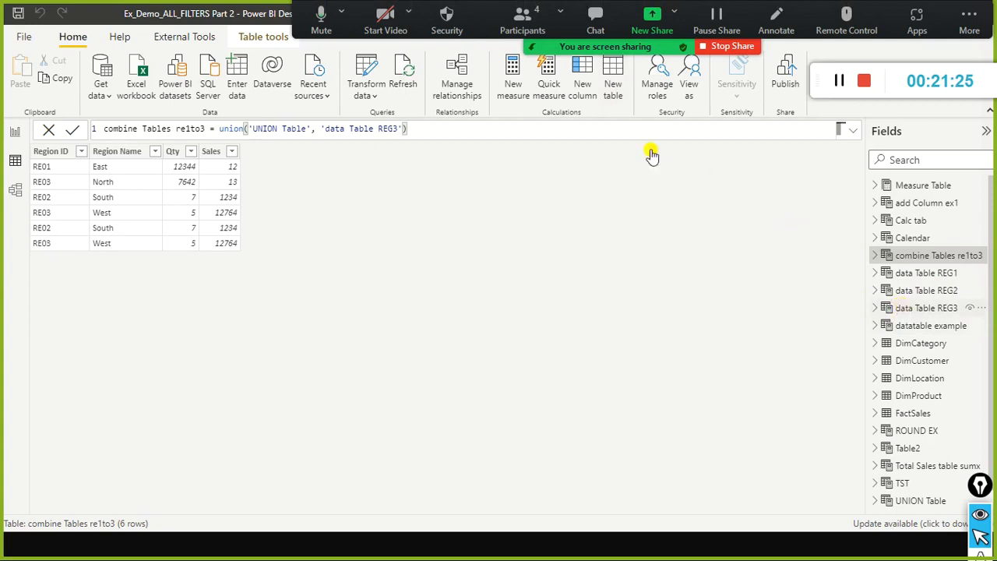
pyautogui.click(302, 197)
pyautogui.hotkey('ctrl', 'a')
pyautogui.hotkey('ctrl', 'c')
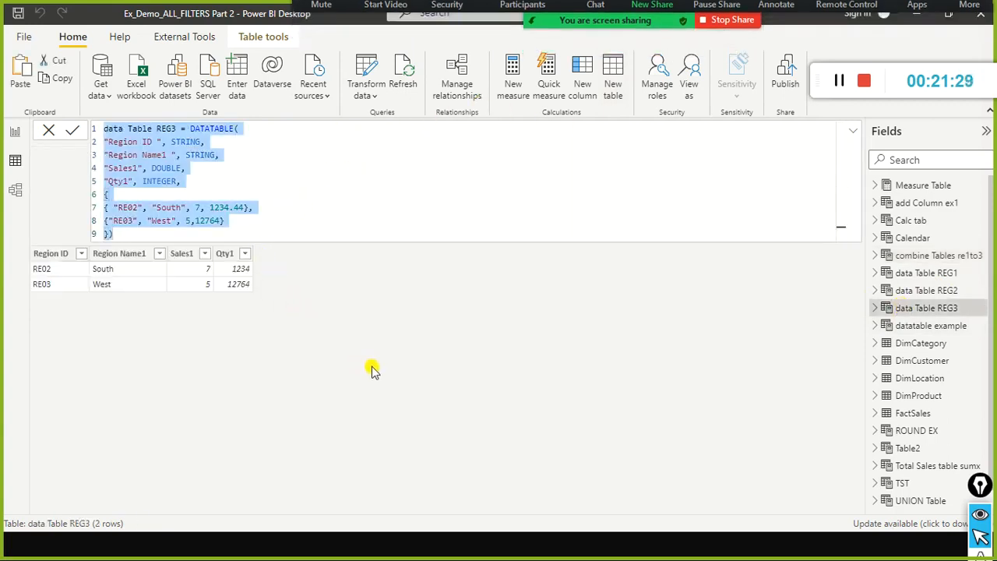
# Switch to Notepad and replace the data Table REG3 definition with the copied formula containing Sales1 and Qty1.
pyautogui.hotkey('alt', 'Tab')
pyautogui.press('Tab')
pyautogui.hotkey('alt', 'Tab')
pyautogui.press('Tab')
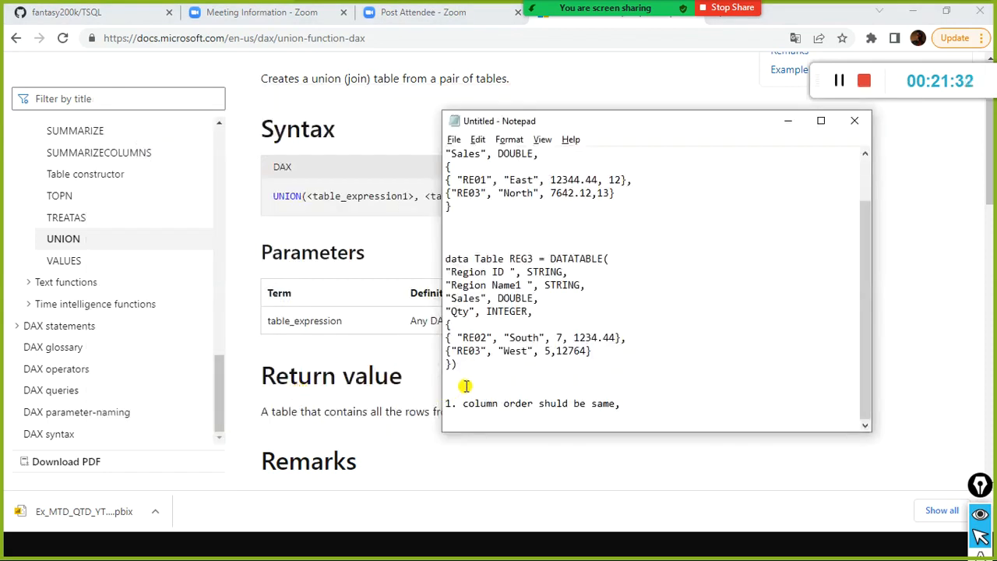
pyautogui.moveTo(460, 366); pyautogui.dragTo(441, 260)
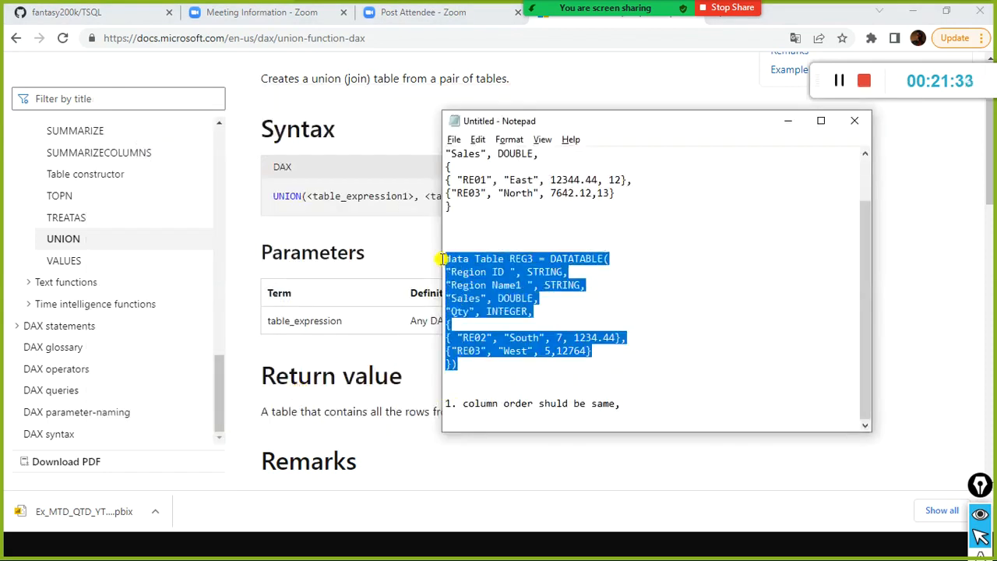
pyautogui.hotkey('ctrl', 'v')
pyautogui.scroll(-1, 553, 304)
pyautogui.click(548, 314)
pyautogui.write(',')
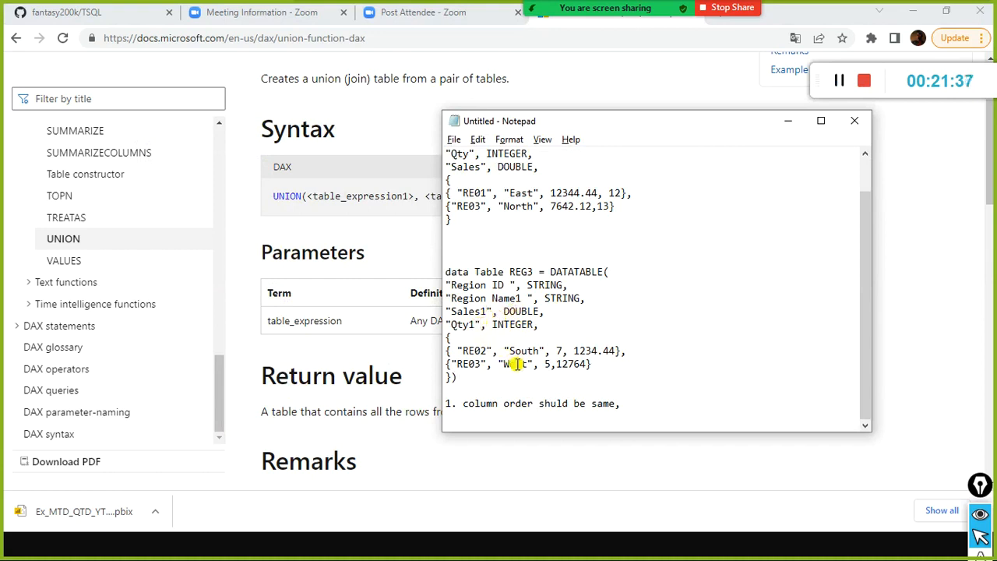
# Extend the Notepad note with "or the column names should be name, no of columns" and leave blank lines beneath it.
pyautogui.click(656, 404)
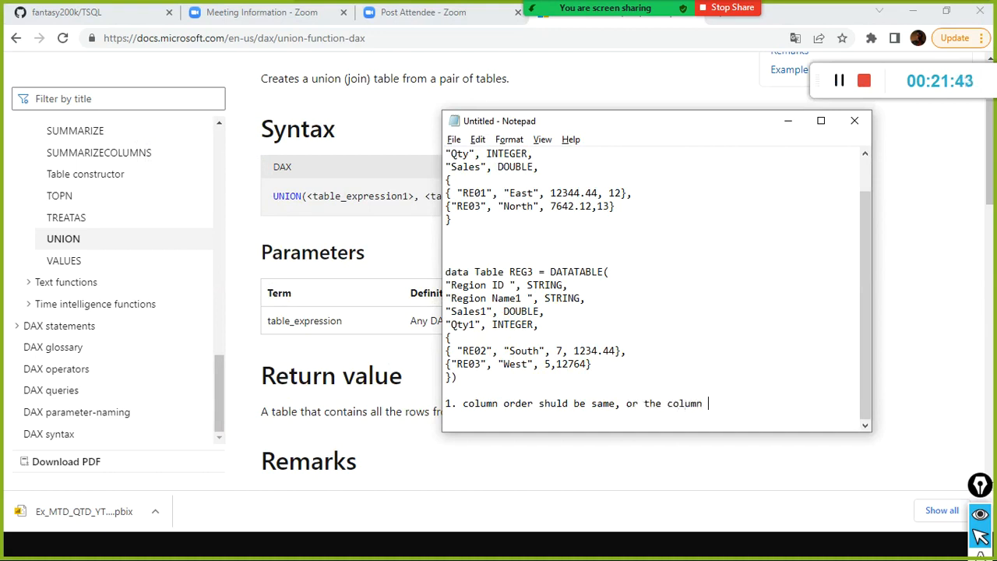
pyautogui.press('Return')
pyautogui.write('names should be name')
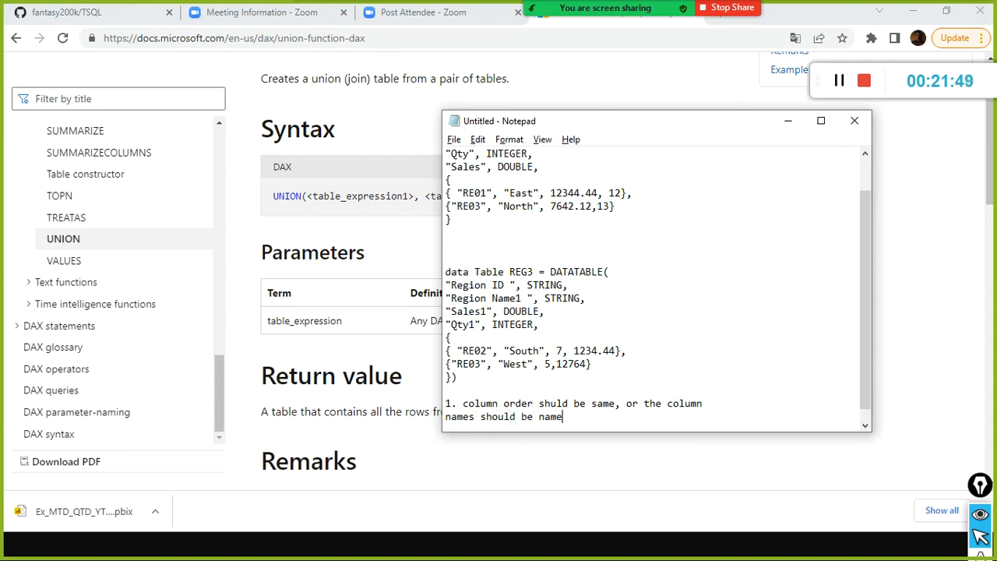
pyautogui.write(', no of coul')
pyautogui.write('mns')
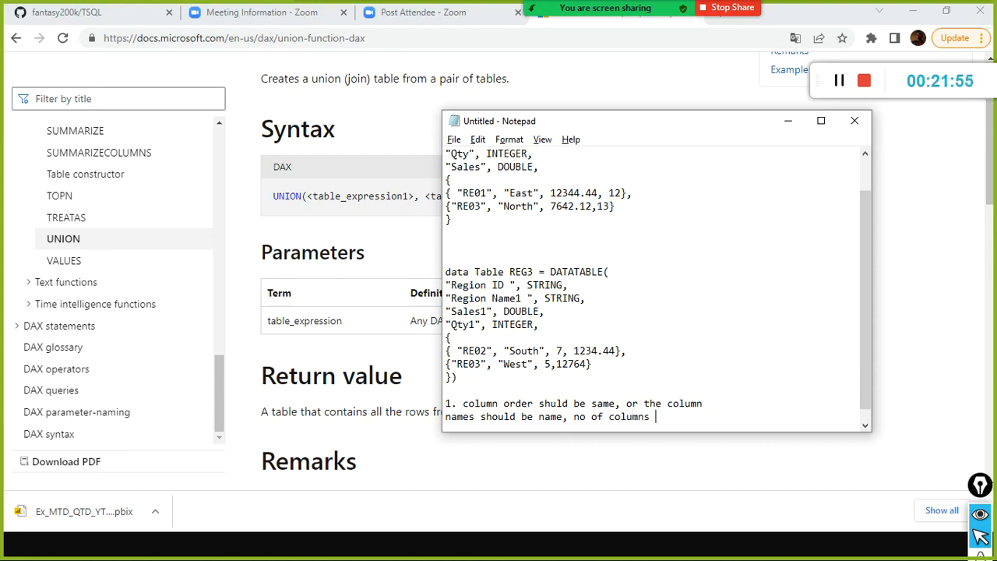
pyautogui.hotkey('alt', 'Tab')
pyautogui.hotkey('alt', 'Tab')
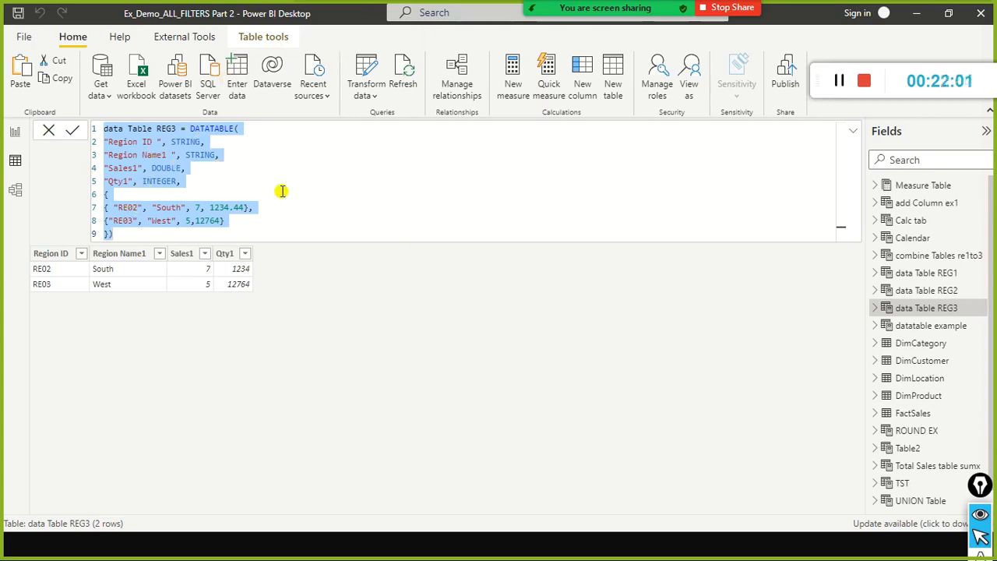
pyautogui.hotkey('alt', 'Tab')
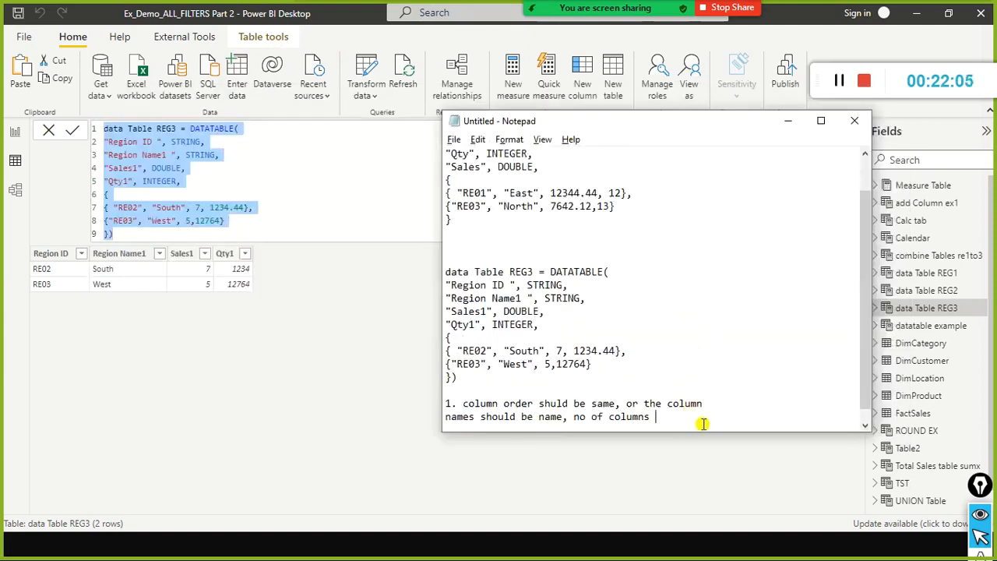
pyautogui.press('Return')
pyautogui.press('Return')
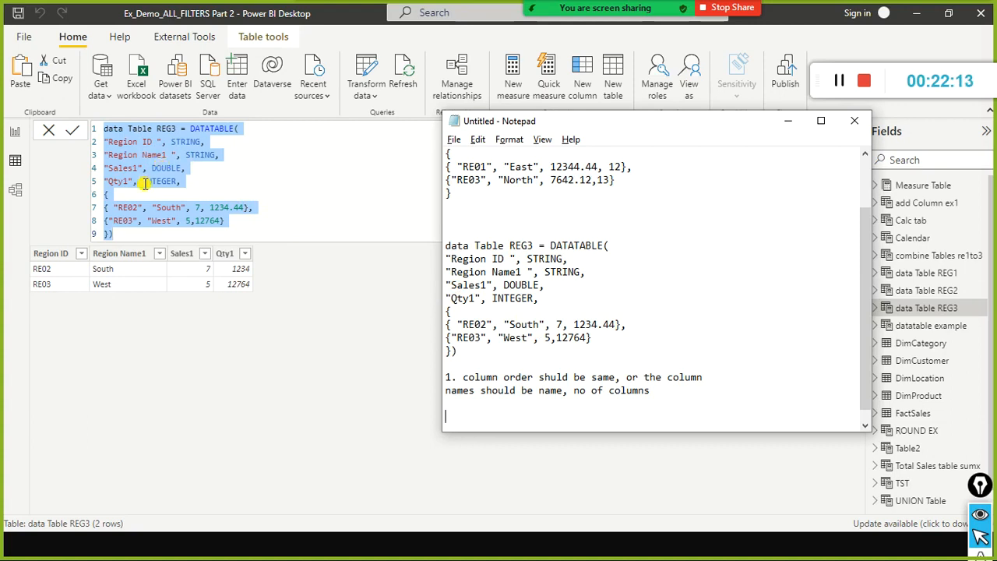
# Compare the rows of combine Tables re1to3 in Power BI Desktop with data Table REG3's column names and order in Notepad.
pyautogui.click(267, 319)
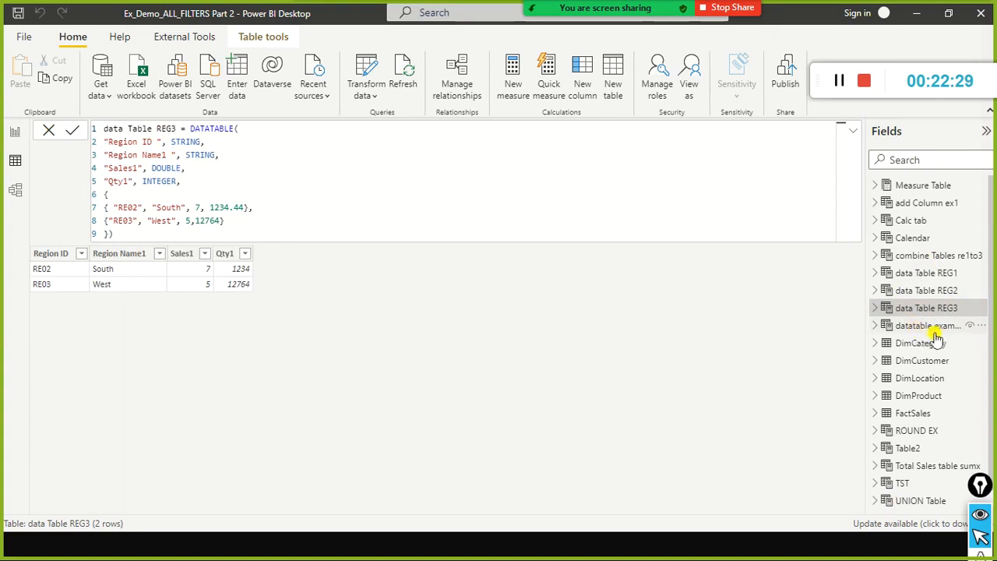
pyautogui.click(929, 255)
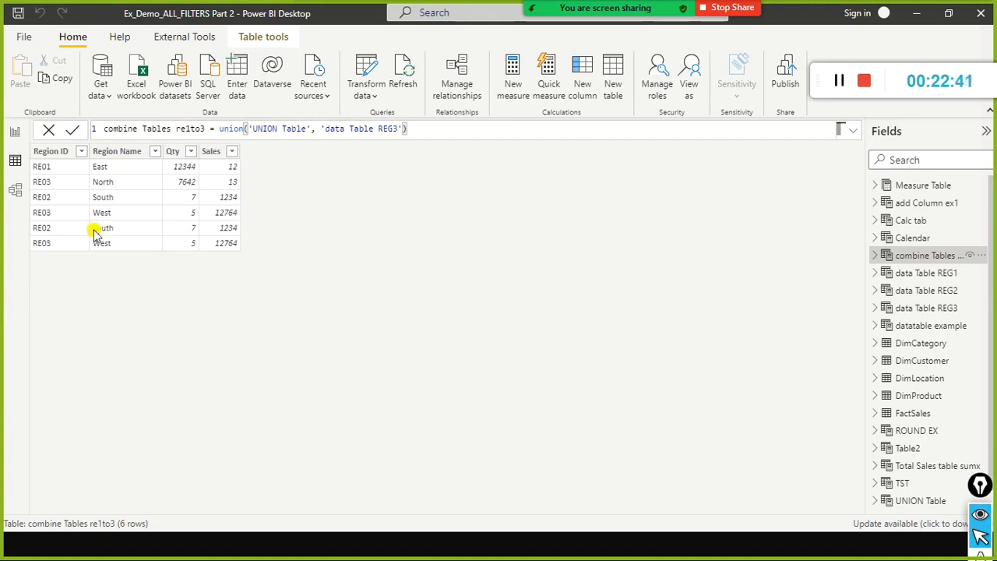
pyautogui.hotkey('alt', 'Tab')
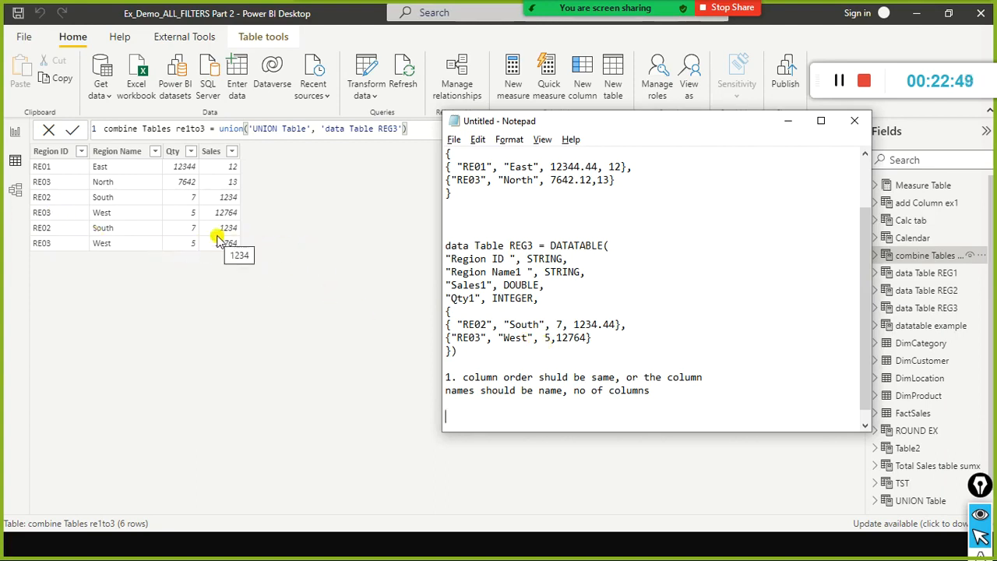
pyautogui.moveTo(488, 286); pyautogui.dragTo(429, 285)
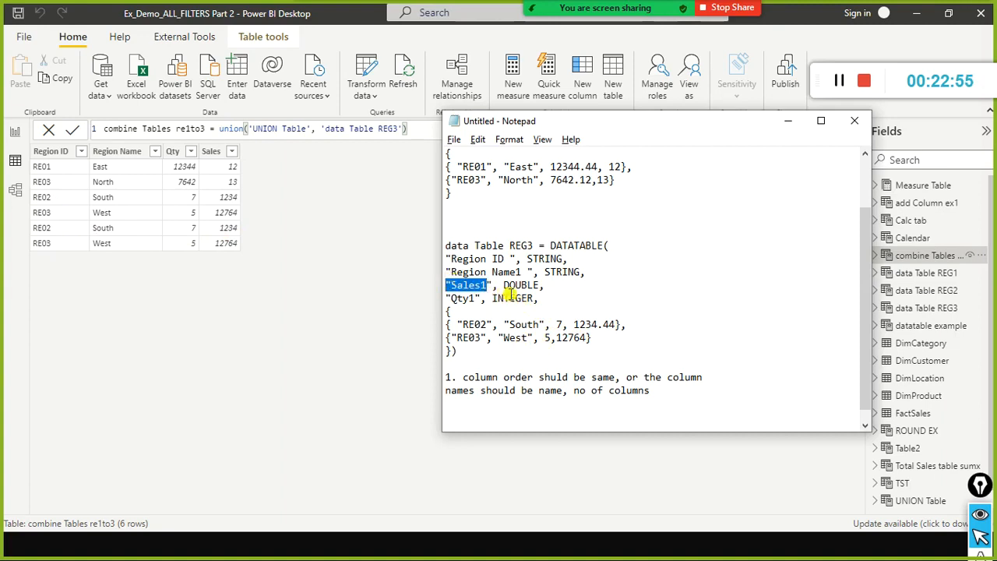
pyautogui.moveTo(474, 259); pyautogui.dragTo(476, 286)
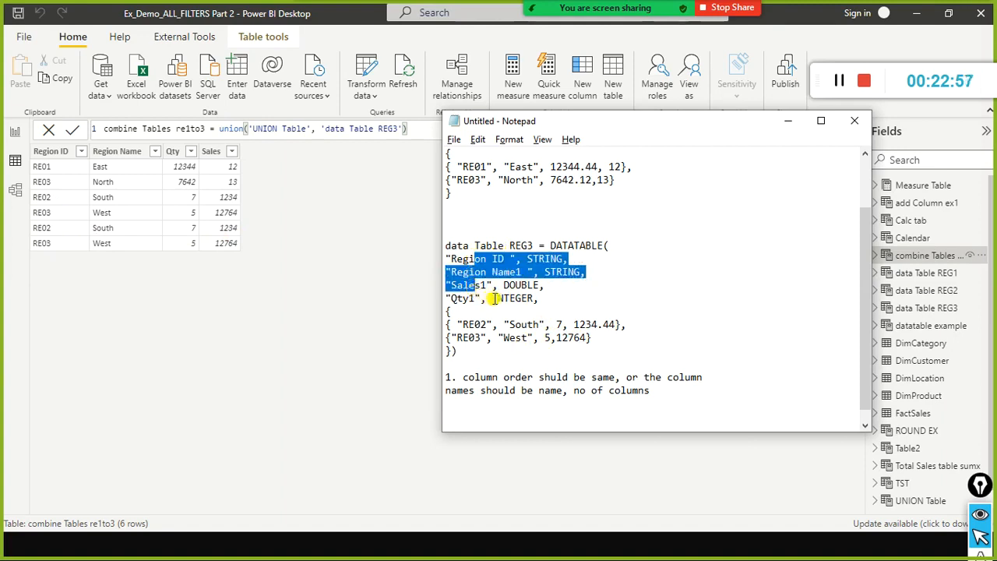
pyautogui.click(491, 298)
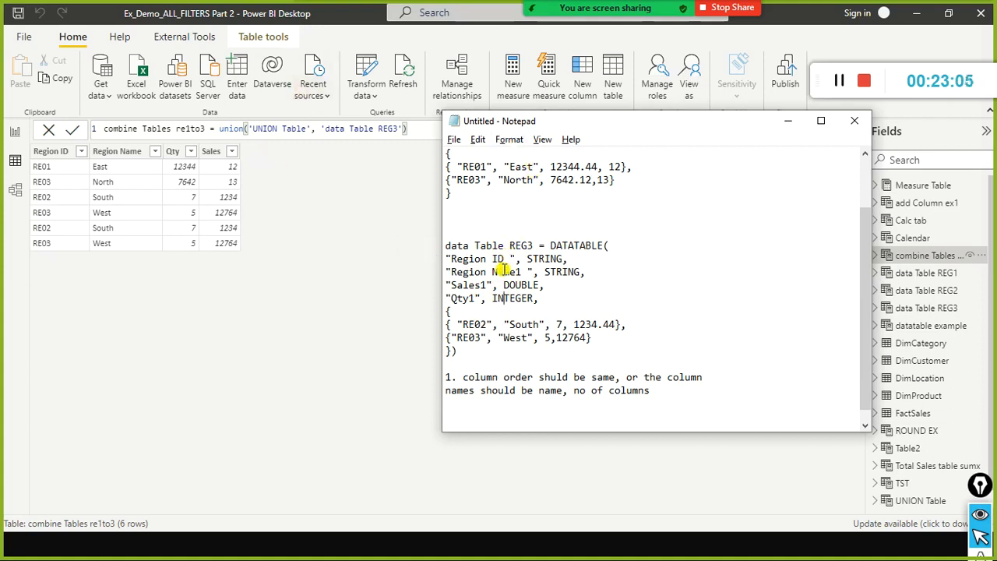
pyautogui.moveTo(522, 272); pyautogui.dragTo(451, 272)
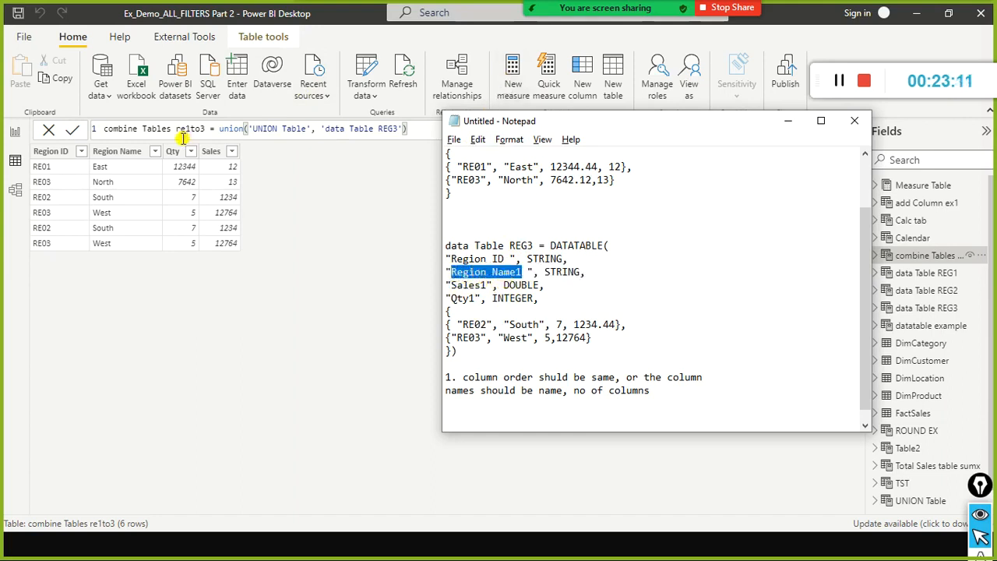
pyautogui.click(535, 274)
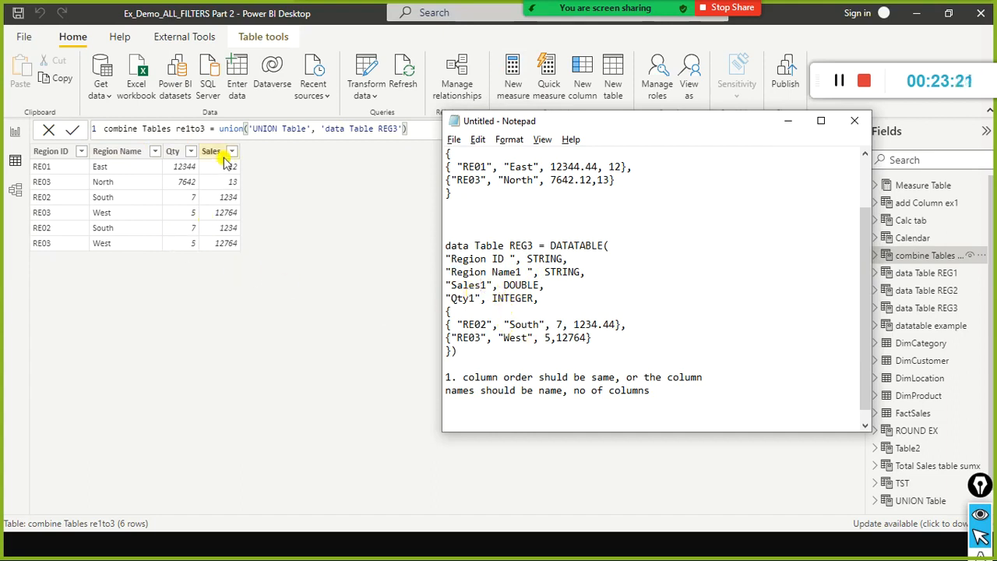
pyautogui.click(525, 405)
# Switch to the DAX documentation in the browser, filter the titles by selectcolumns and return to Power BI Desktop.
pyautogui.hotkey('alt', 'Tab')
pyautogui.hotkey('alt', 'Tab')
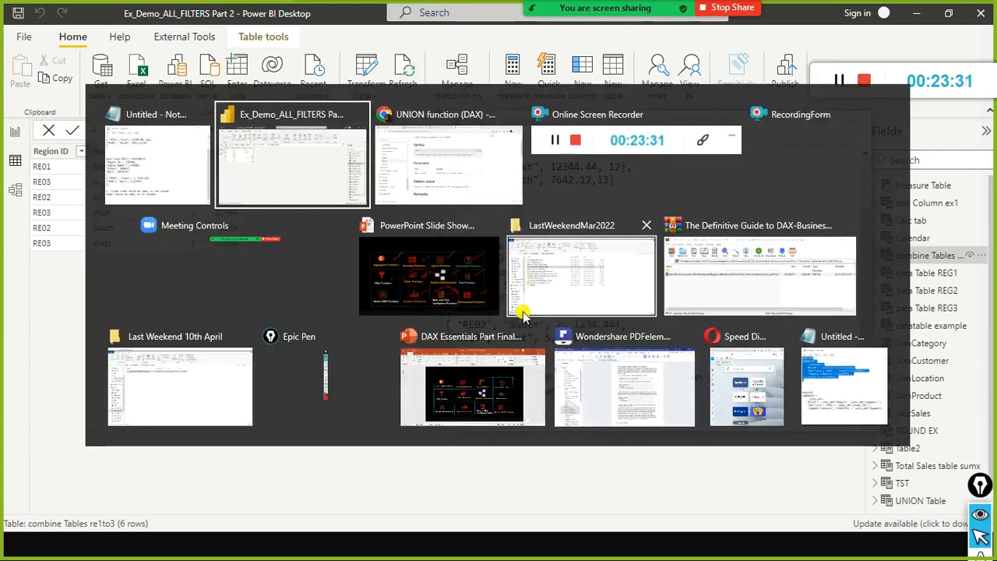
pyautogui.click(137, 103)
pyautogui.write('selectcolumns')
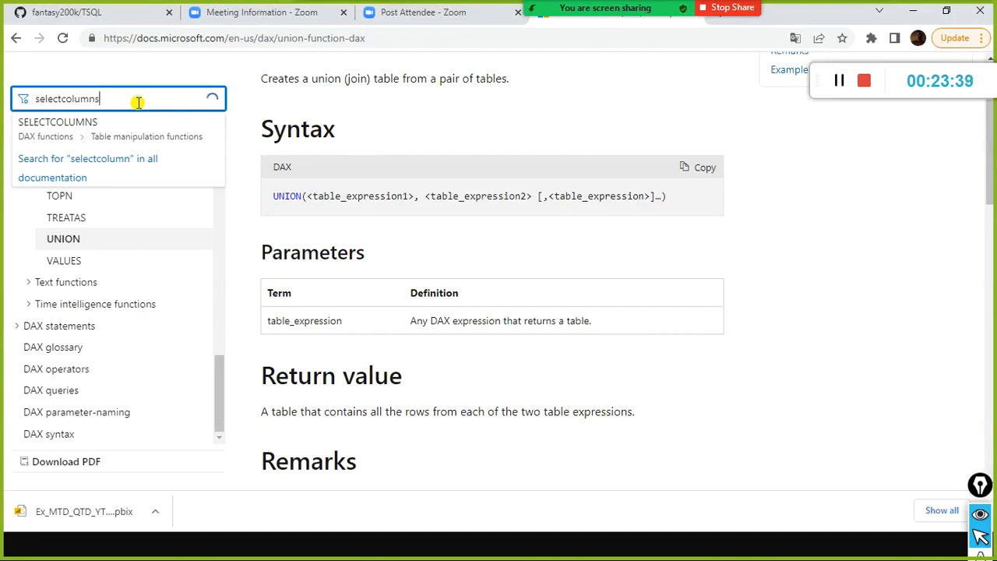
pyautogui.hotkey('alt', 'Tab')
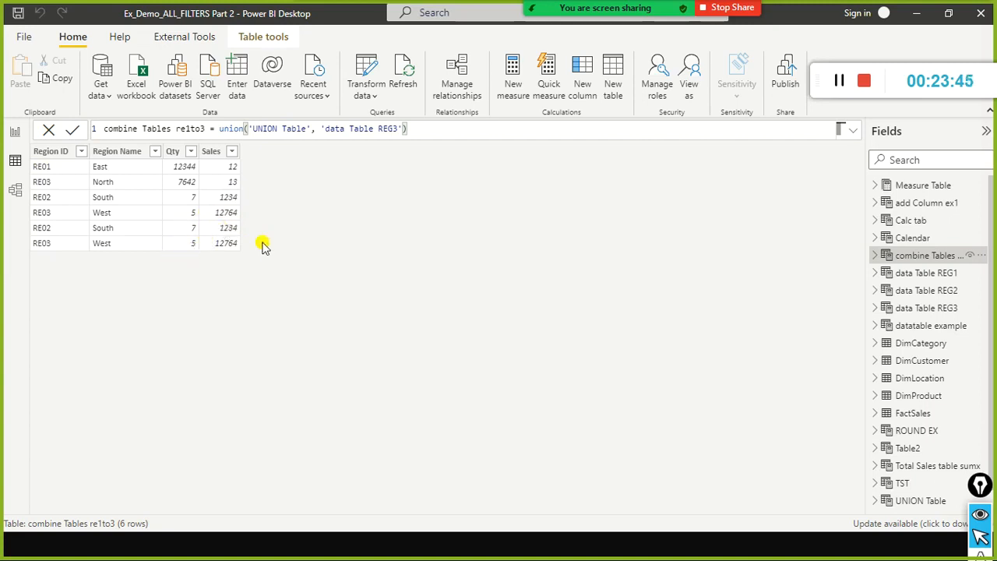
# Switch to Notepad, move its window up and leave another blank line below the note about column order and names.
pyautogui.hotkey('alt', 'Tab')
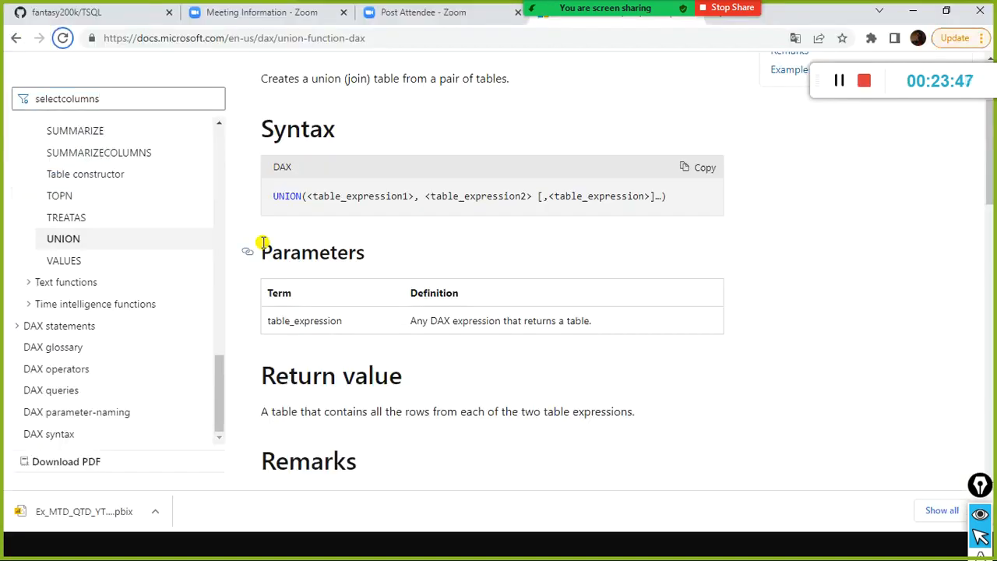
pyautogui.hotkey('alt', 'Tab')
pyautogui.hotkey('alt', 'Tab')
pyautogui.press('Tab')
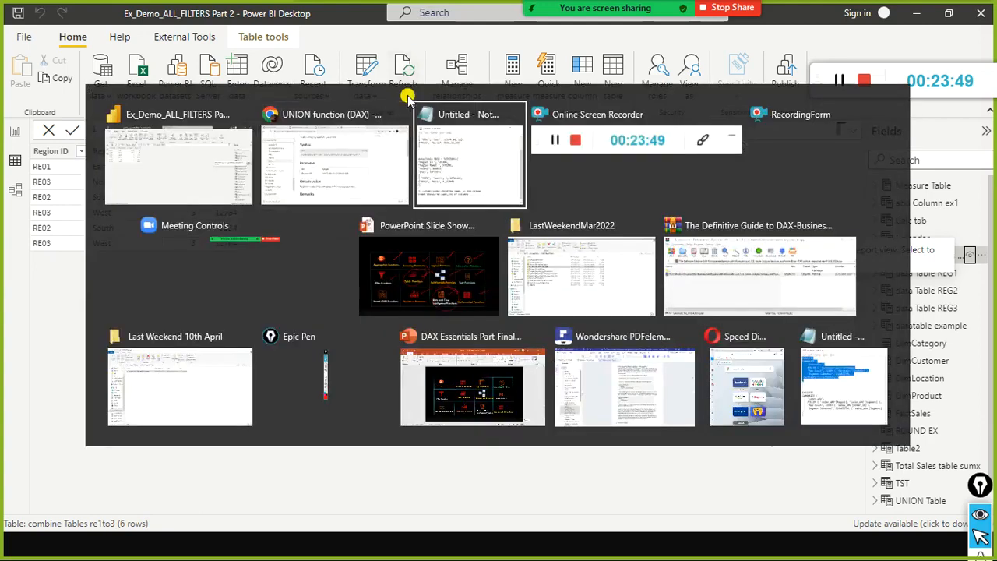
pyautogui.hotkey('alt', 'Tab')
pyautogui.hotkey('alt', 'Tab')
pyautogui.hotkey('alt', 'Tab')
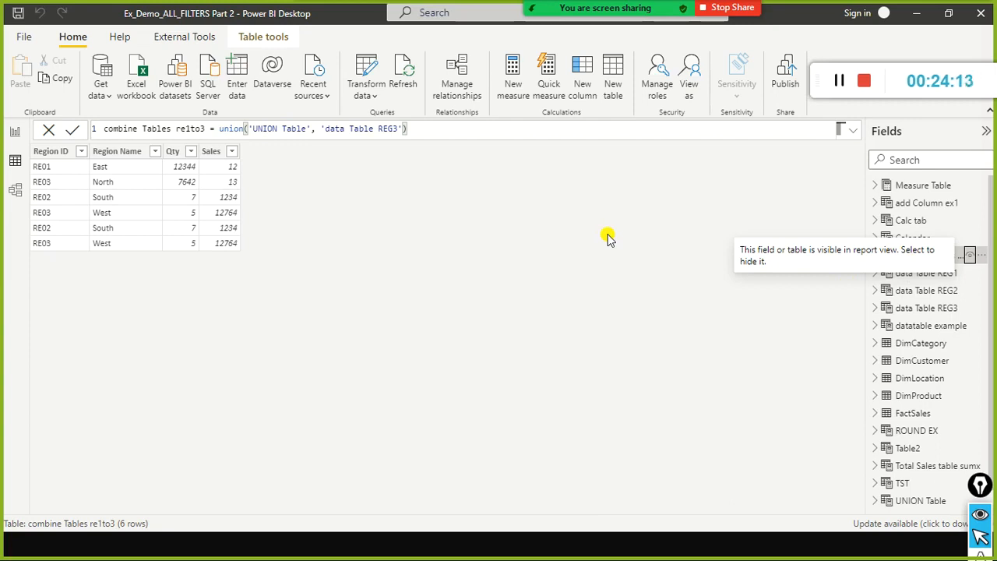
pyautogui.hotkey('alt', 'Tab')
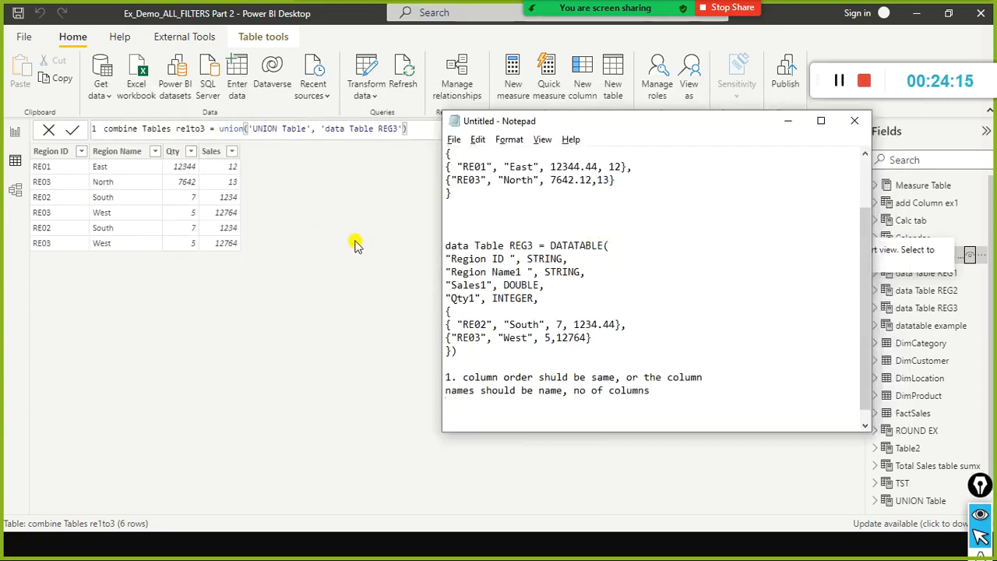
pyautogui.moveTo(645, 119); pyautogui.dragTo(614, 61)
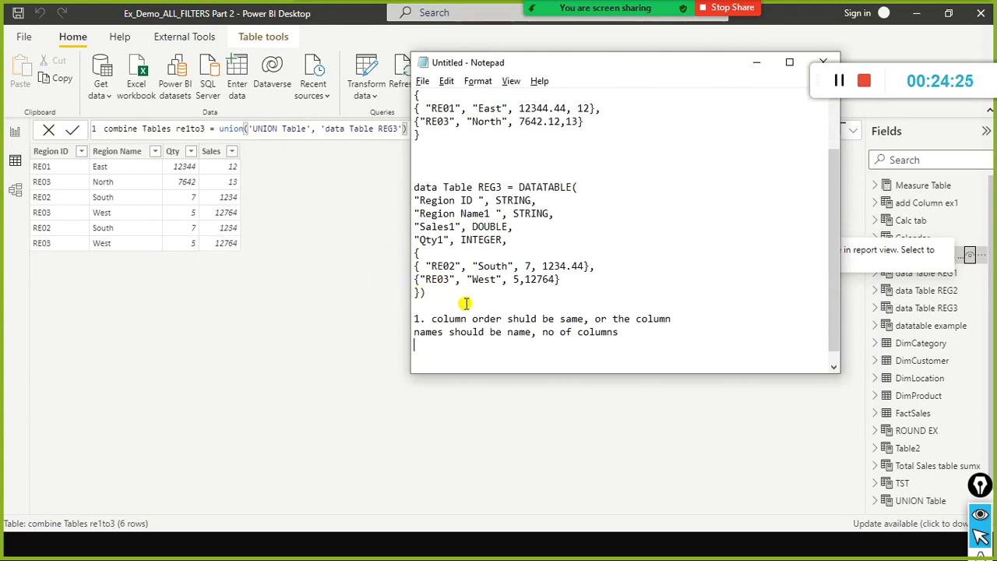
pyautogui.press('Return')
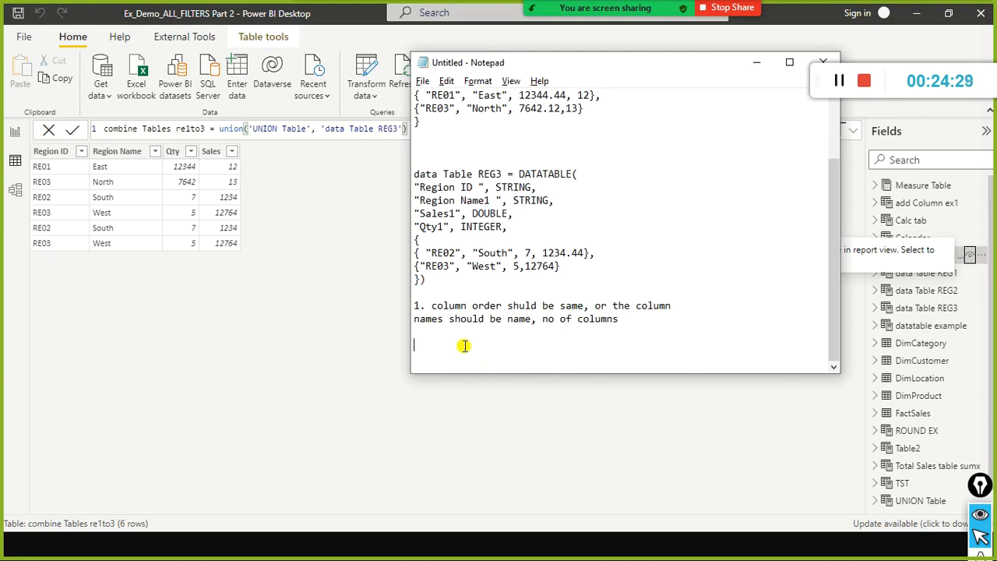
# Switch to Power BI Desktop, create a new calculated table and replace its default formula text with "select columns".
pyautogui.hotkey('alt', 'Tab')
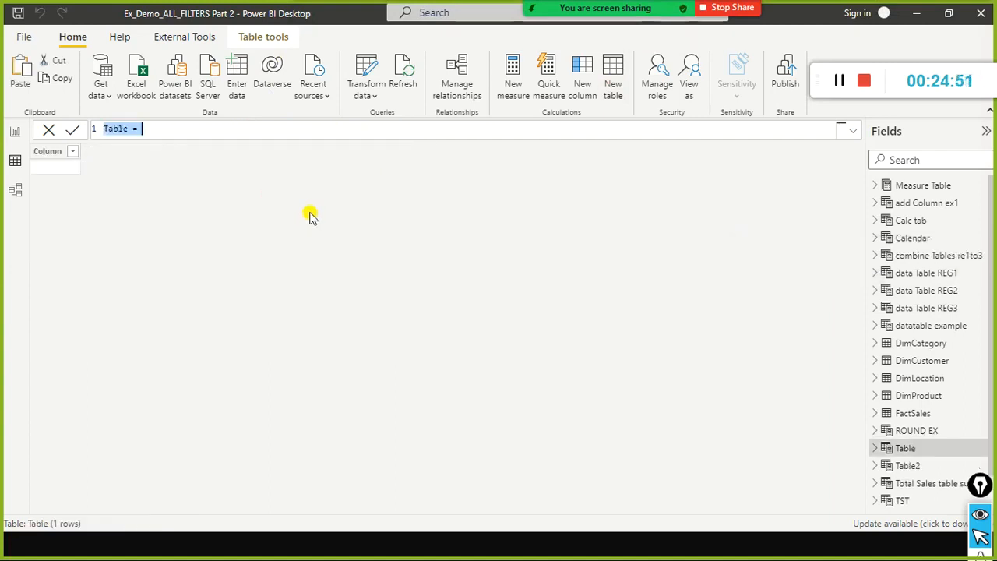
pyautogui.write('selec')
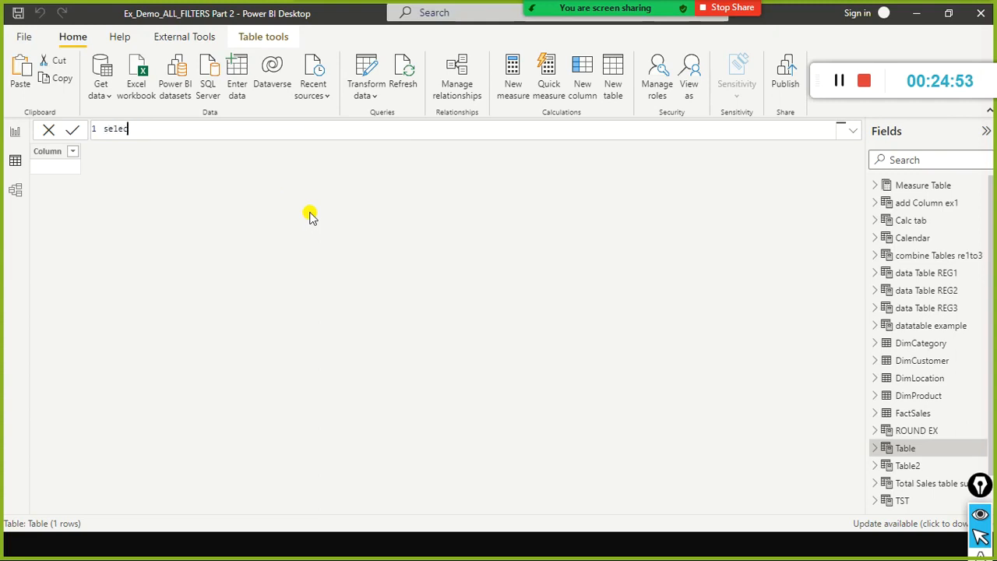
pyautogui.write('t coluns')
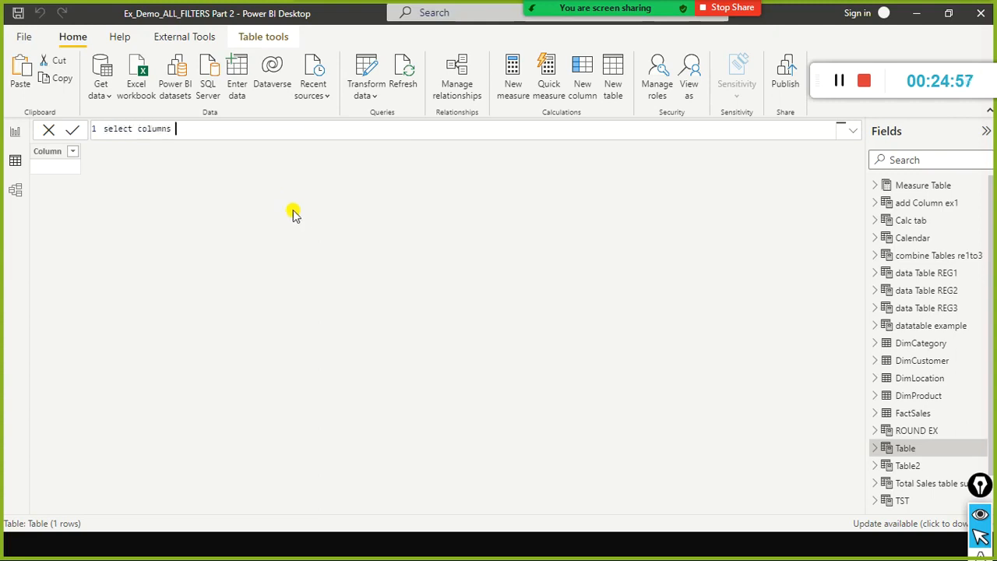
# Switch to the PowerPoint slide show and advance to the SELECTCOLUMNS slide.
pyautogui.hotkey('alt', 'Tab')
pyautogui.hotkey('alt', 'Tab')
pyautogui.hotkey('alt', 'Tab')
pyautogui.hotkey('alt', 'Tab')
pyautogui.hotkey('alt', 'Tab')
pyautogui.hotkey('alt', 'Tab')
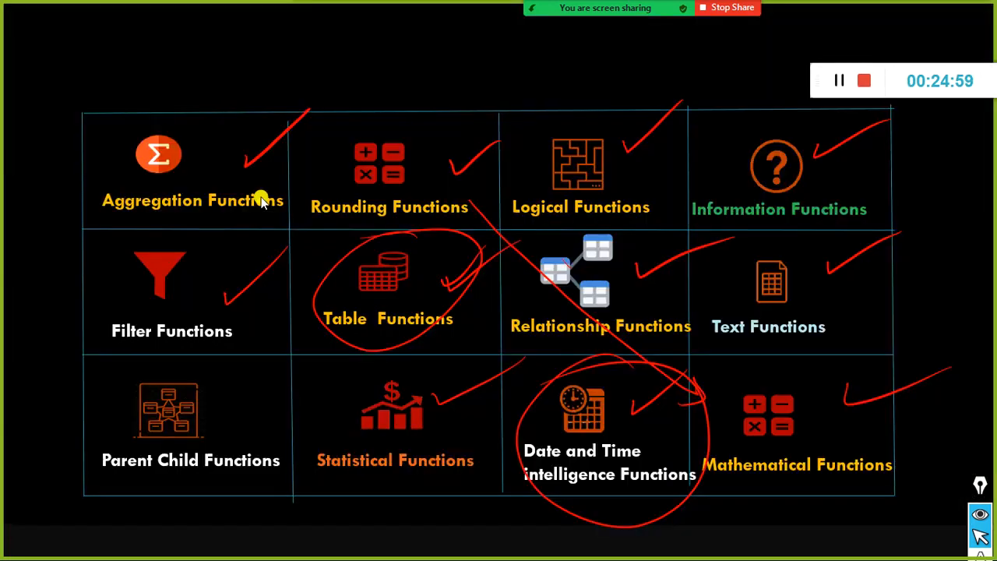
pyautogui.click(558, 239)
pyautogui.click(558, 239)
pyautogui.click(557, 237)
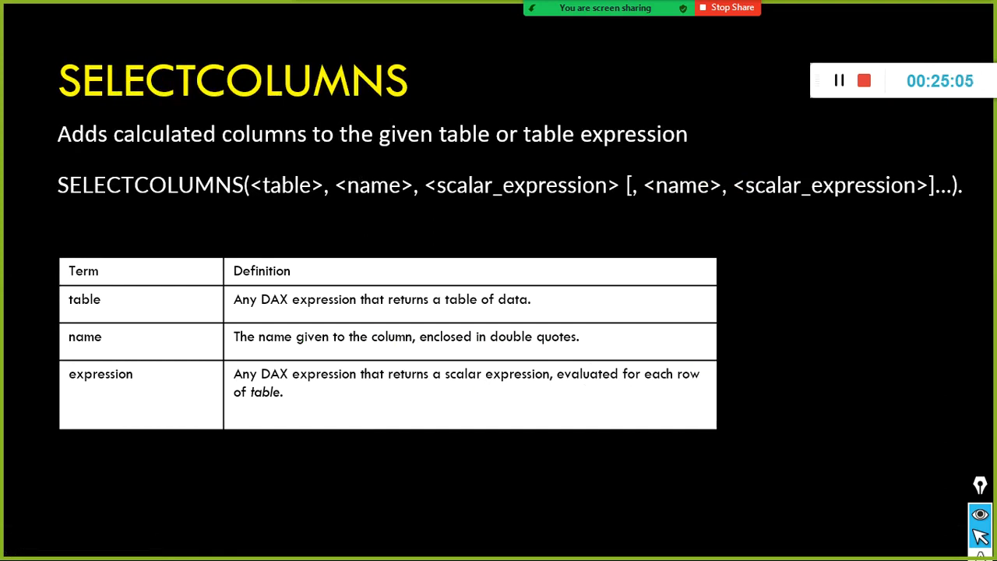
# Switch to the DAX documentation in the browser, open the SELECTCOLUMNS article and read its parameters, return value and remarks.
pyautogui.hotkey('alt', 'Tab')
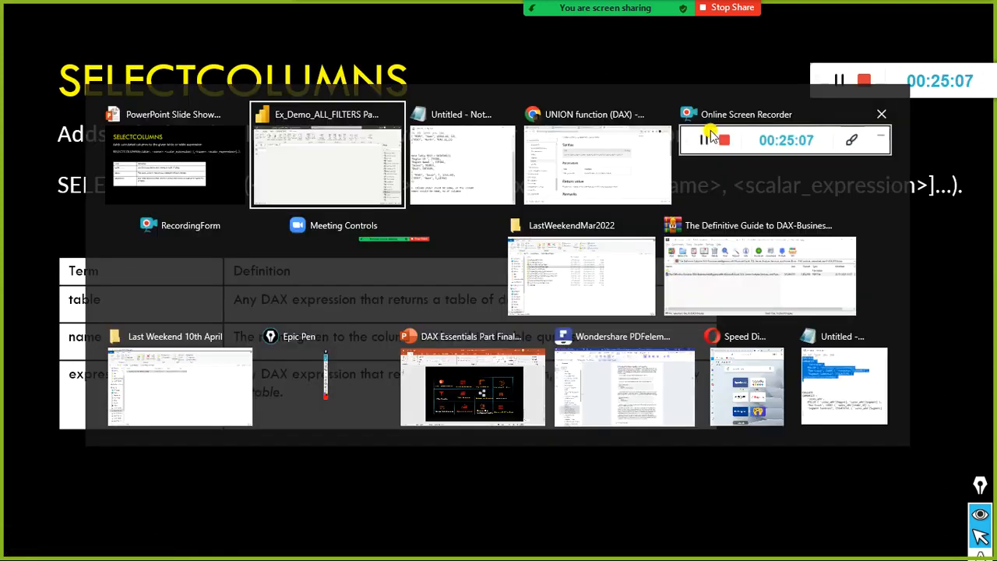
pyautogui.hotkey('alt', 'Tab')
pyautogui.hotkey('alt', 'Tab')
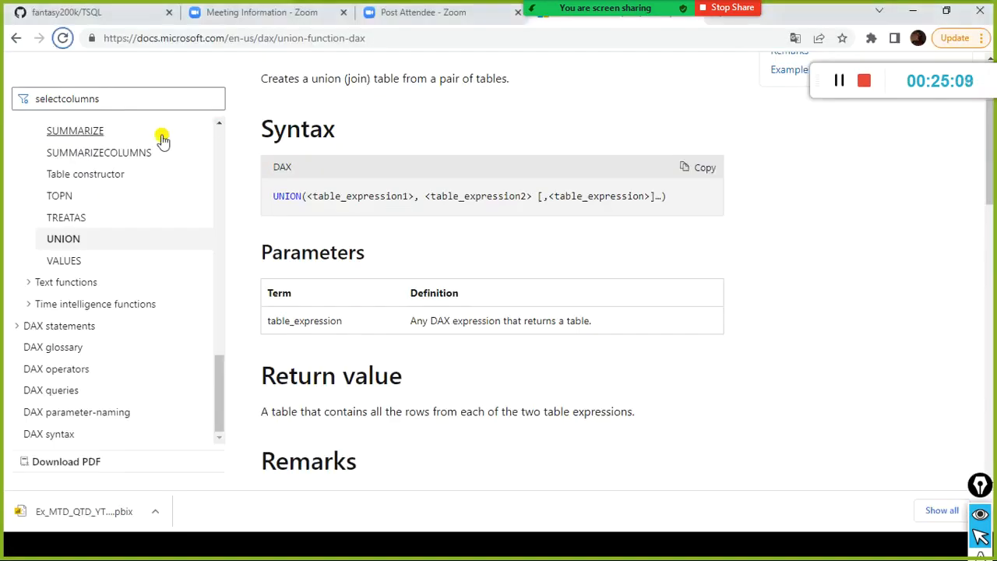
pyautogui.click(91, 98)
pyautogui.click(83, 129)
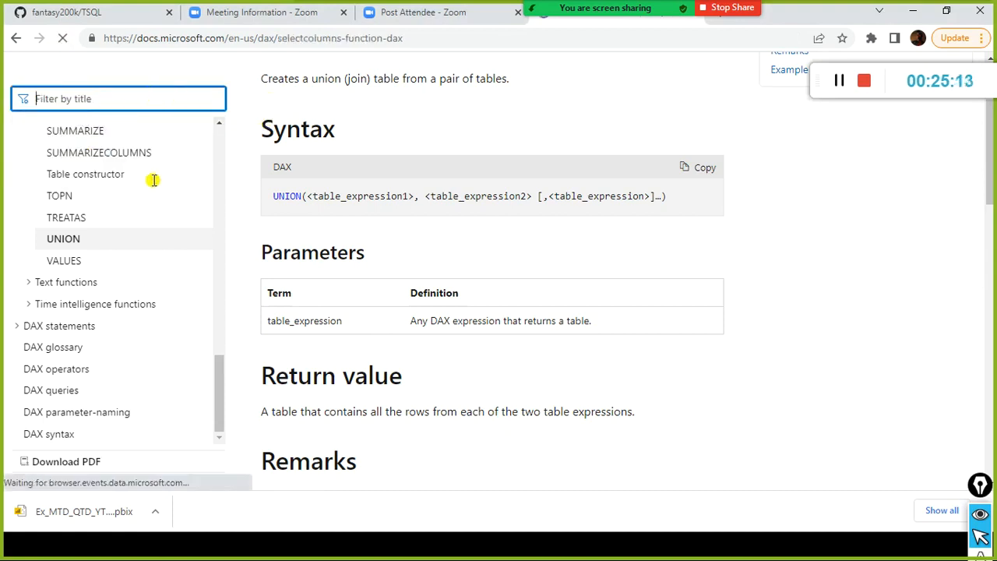
pyautogui.scroll(-5, 475, 235)
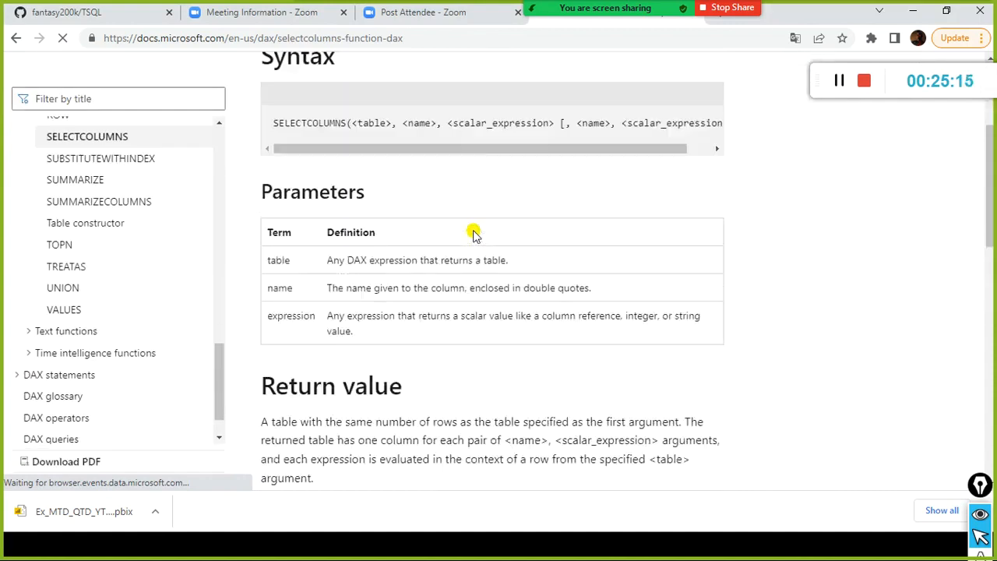
pyautogui.scroll(-2, 475, 235)
pyautogui.scroll(-1, 474, 234)
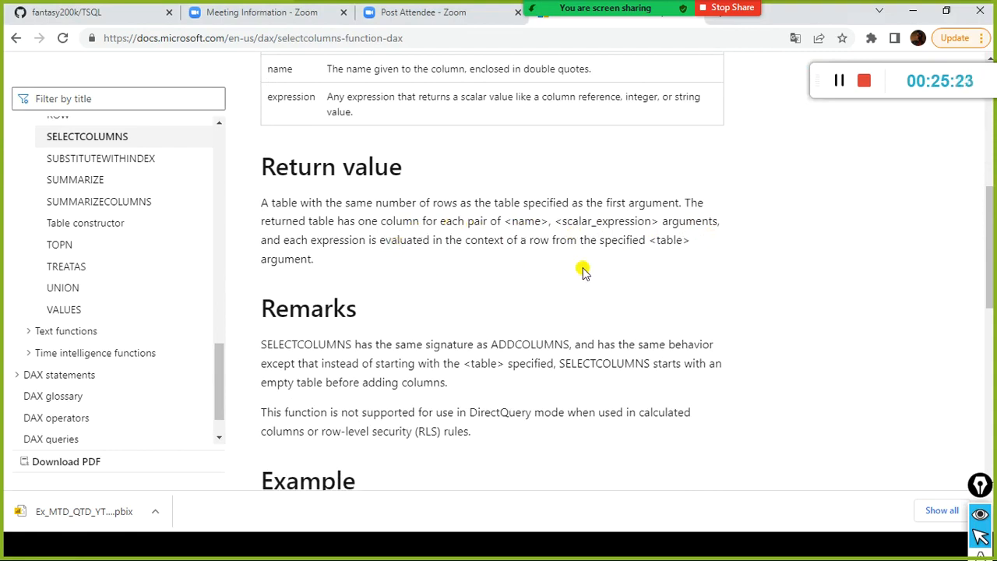
pyautogui.scroll(7, 588, 258)
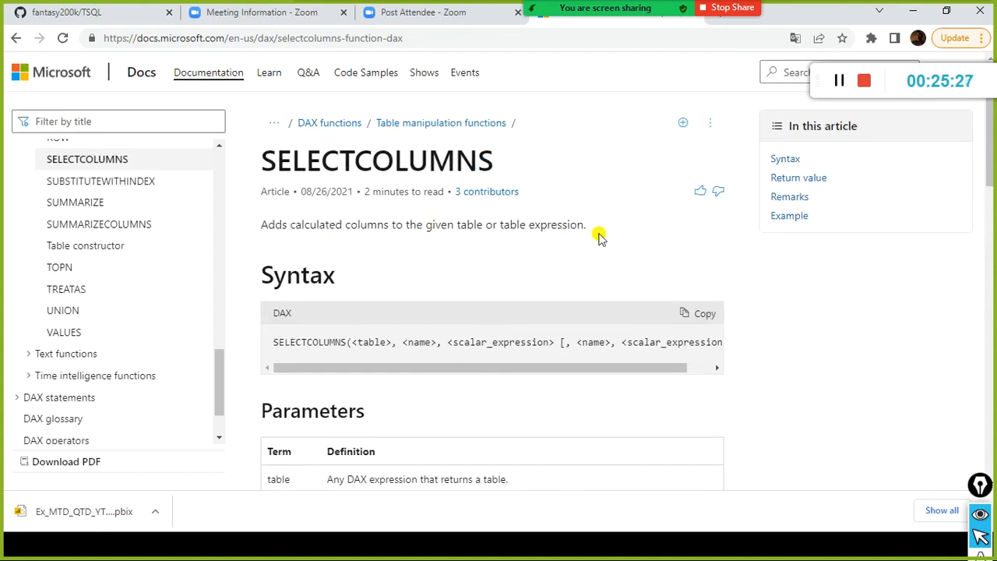
# Revisit the SELECTCOLUMNS slide in PowerPoint, then examine the function's syntax and parameters in the browser documentation.
pyautogui.hotkey('alt', 'Tab')
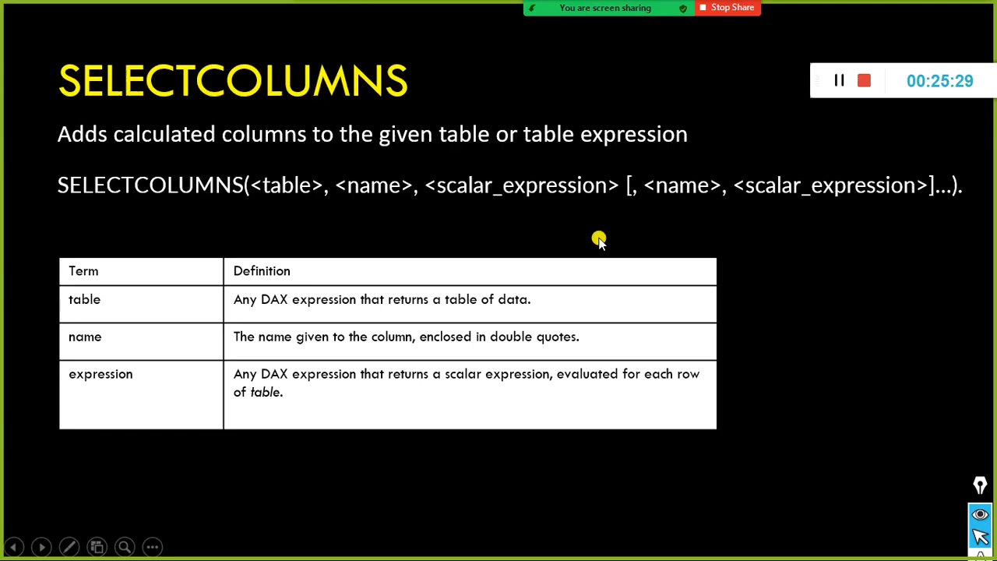
pyautogui.hotkey('alt', 'Tab')
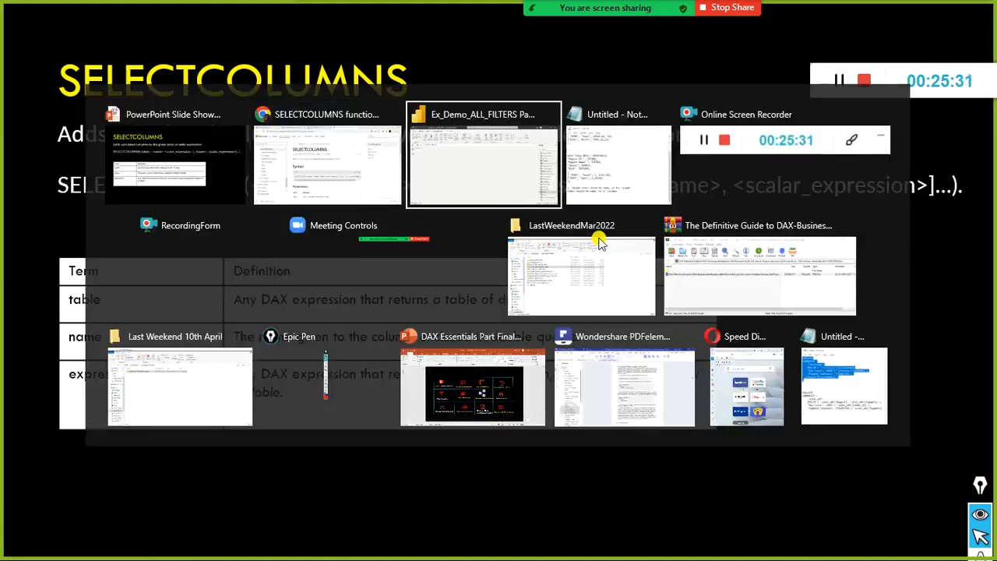
pyautogui.hotkey('alt', 'Tab')
pyautogui.press('Tab')
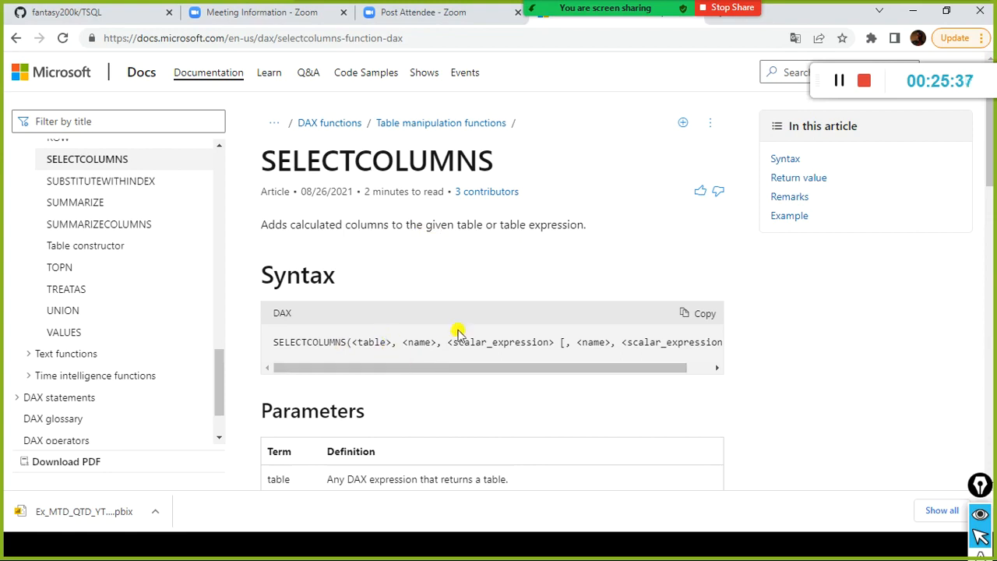
pyautogui.scroll(-2, 458, 327)
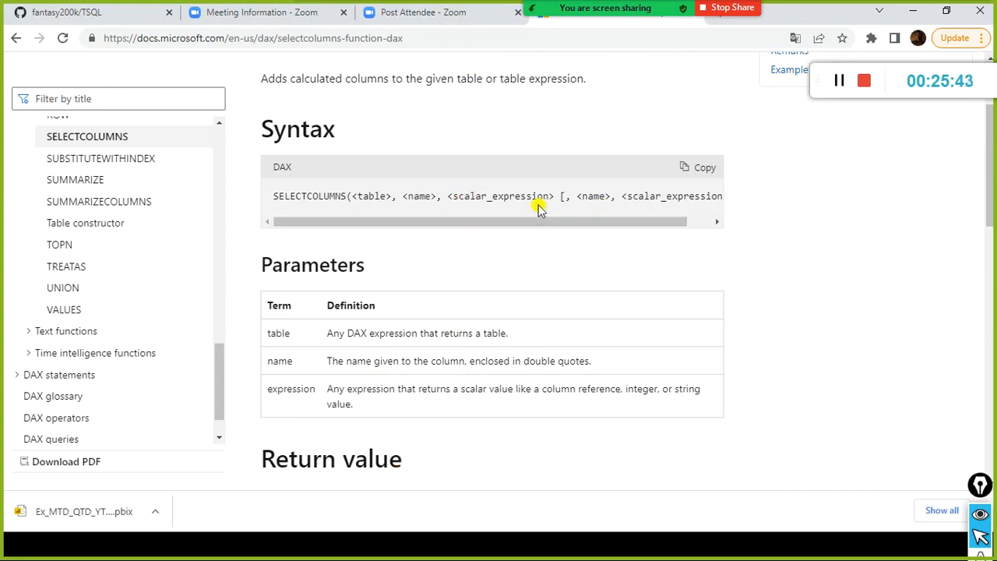
# Switch to Notepad to check the column names in data Table REG3's definition and return to Power BI Desktop.
pyautogui.hotkey('alt', 'Tab')
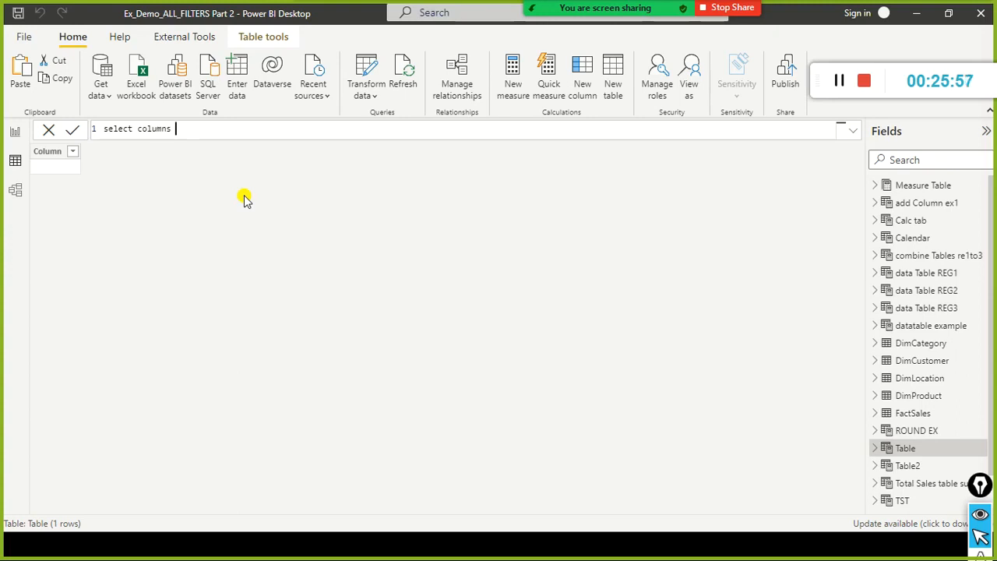
pyautogui.hotkey('alt', 'Tab')
pyautogui.hotkey('alt', 'Tab')
pyautogui.hotkey('alt', 'Tab')
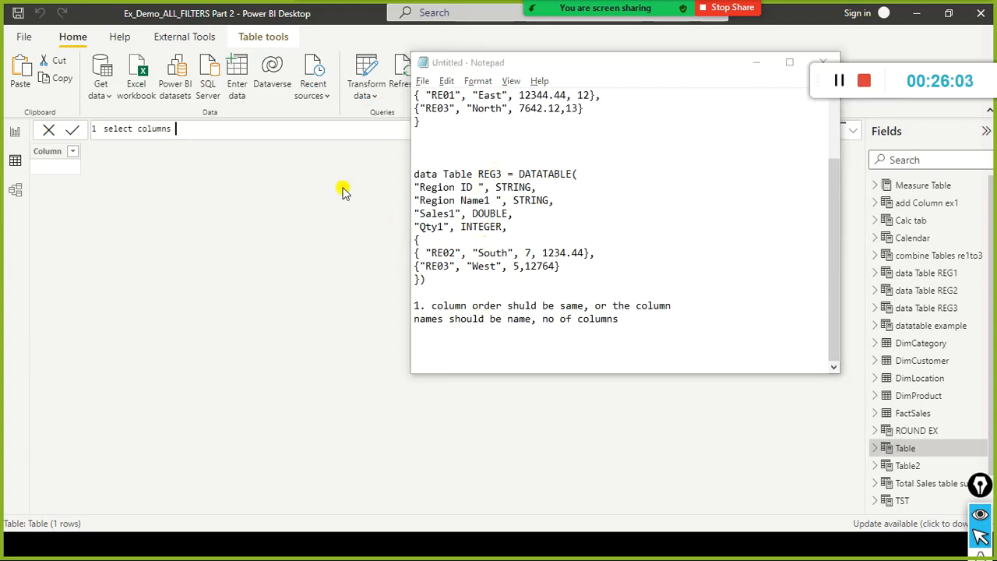
pyautogui.hotkey('alt', 'Tab')
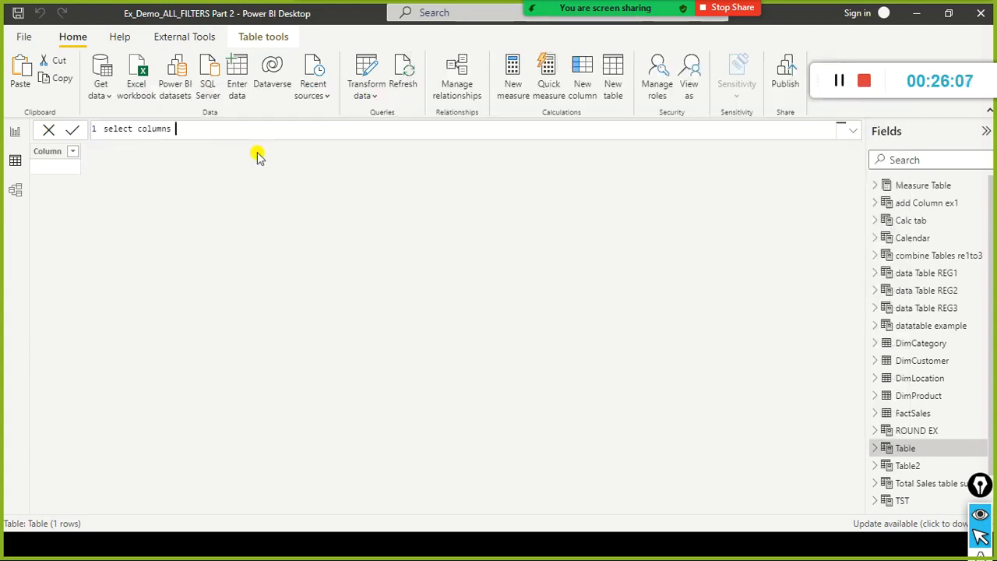
# Complete the new table's name as "select columns combine" followed by an equals sign.
pyautogui.write('combine =')
pyautogui.press('Home')
pyautogui.hotkey('ctrl', 'shift', 'Right')
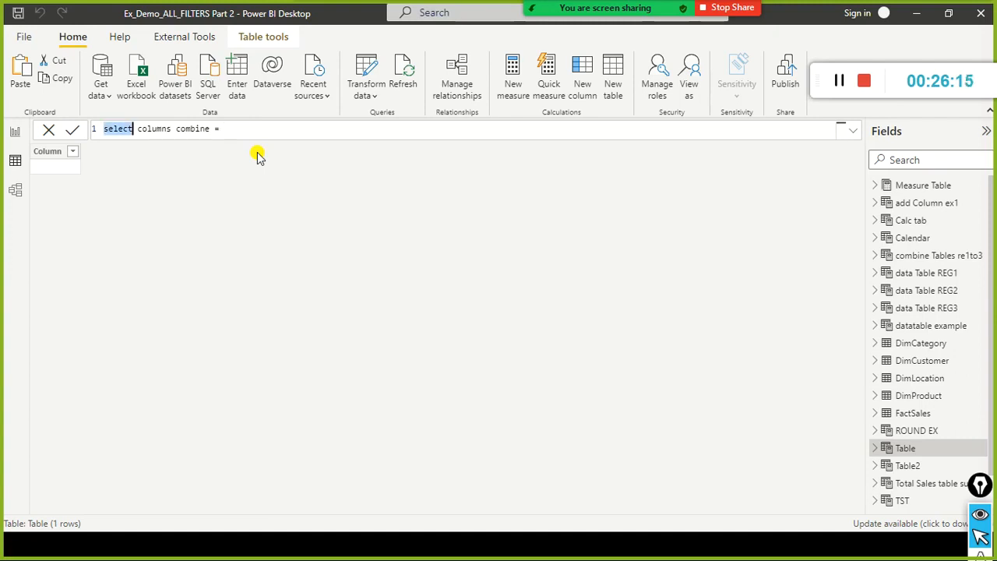
pyautogui.press('End')
# Glance at the Notepad definitions and begin the table formula in Power BI Desktop with union and 'UNION Table' as its first argument.
pyautogui.hotkey('alt', 'Tab')
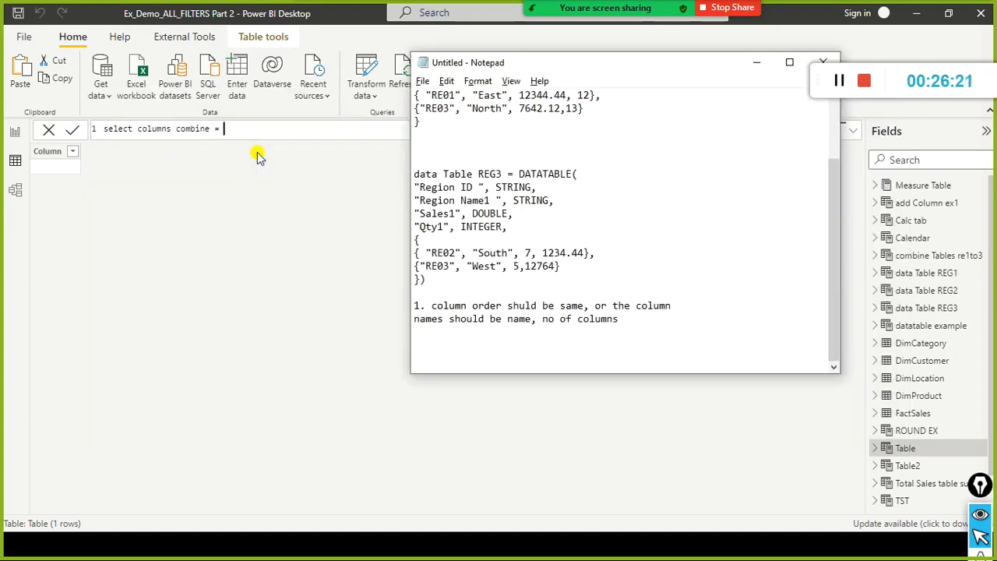
pyautogui.hotkey('alt', 'Tab')
pyautogui.write('union')
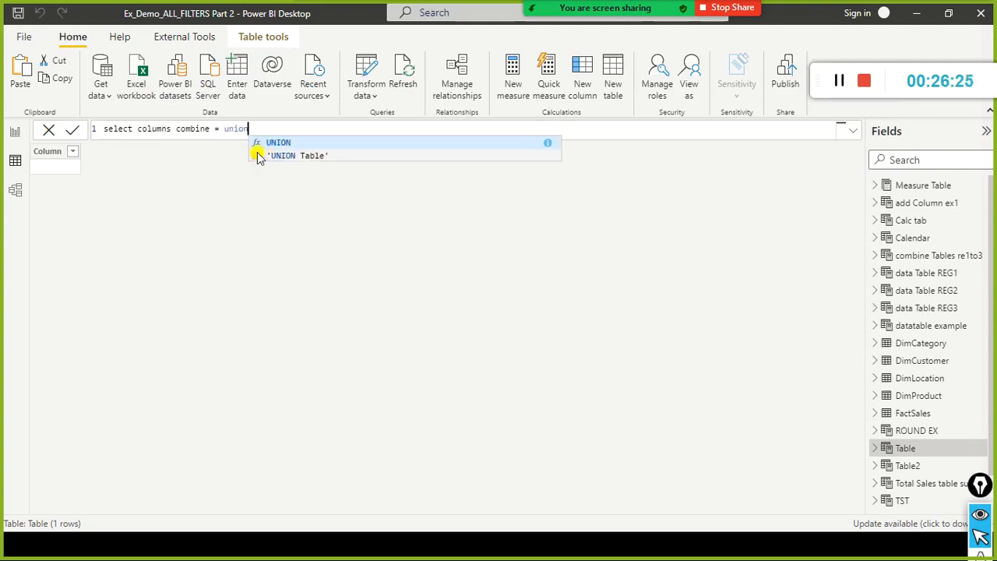
pyautogui.write('(un')
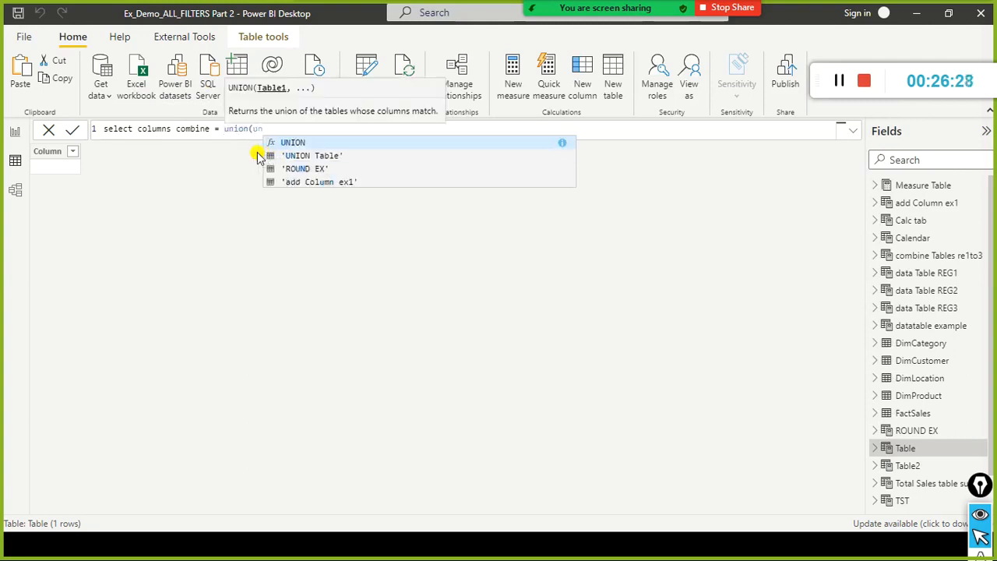
pyautogui.press('Down')
pyautogui.press('Tab')
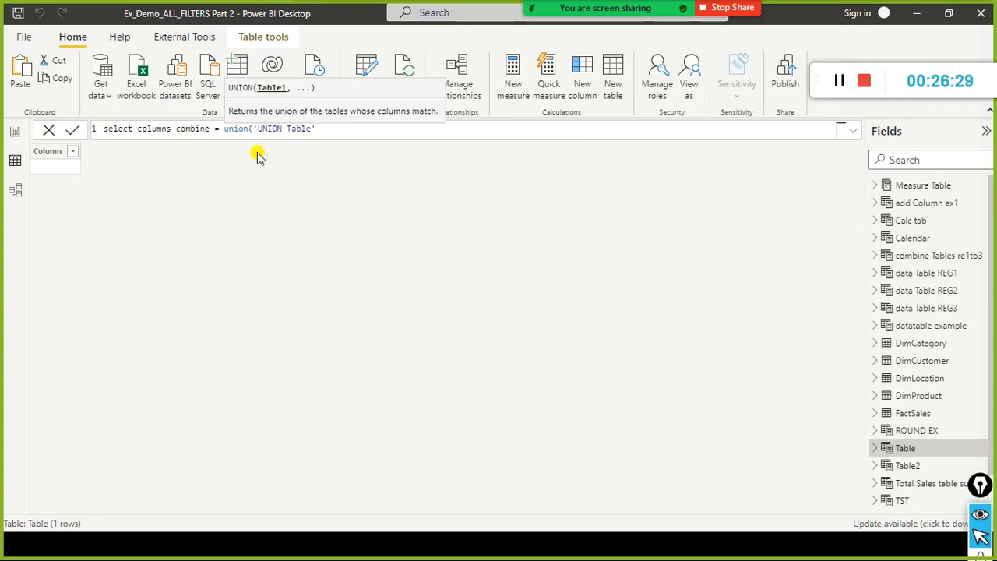
pyautogui.write(',')
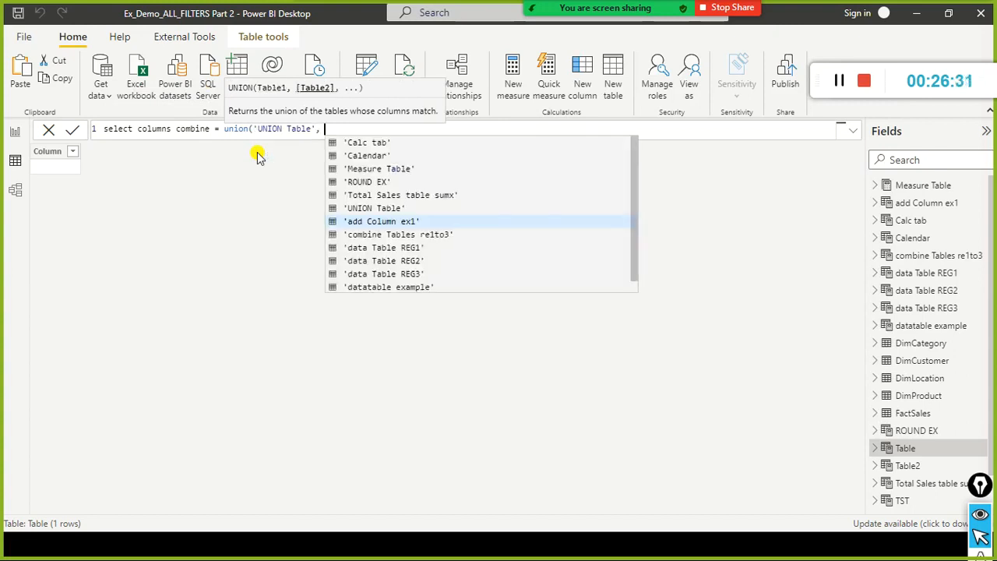
# Glance at the Notepad table definitions and insert the SELECTCOLUMNS function as the second argument of union in Power BI Desktop.
pyautogui.hotkey('alt', 'Tab')
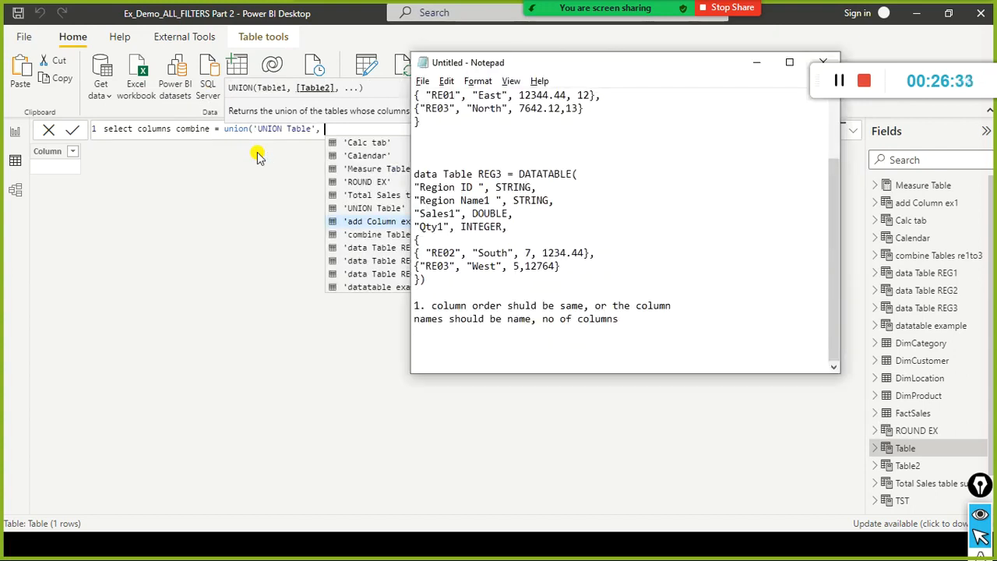
pyautogui.hotkey('alt', 'Tab')
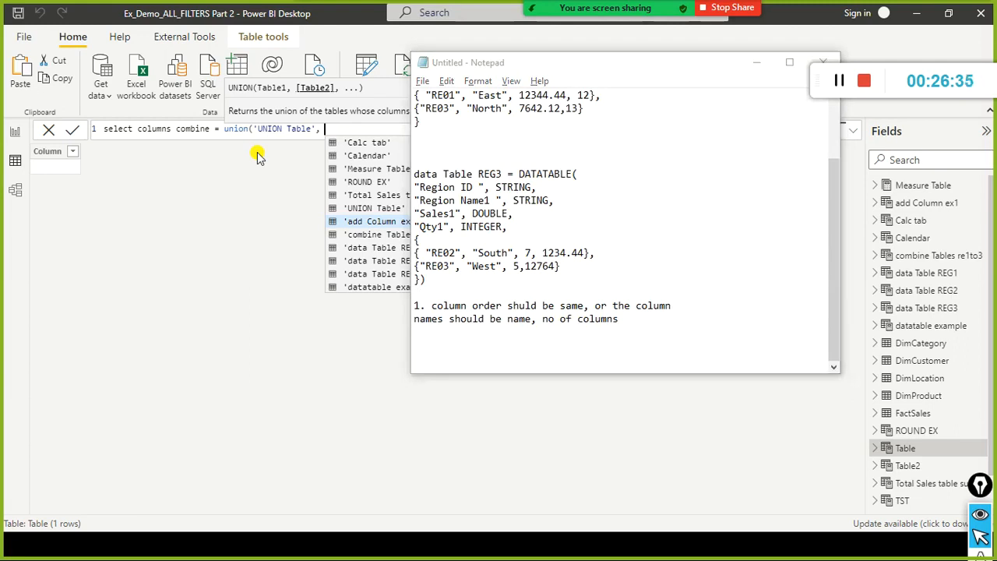
pyautogui.write('se')
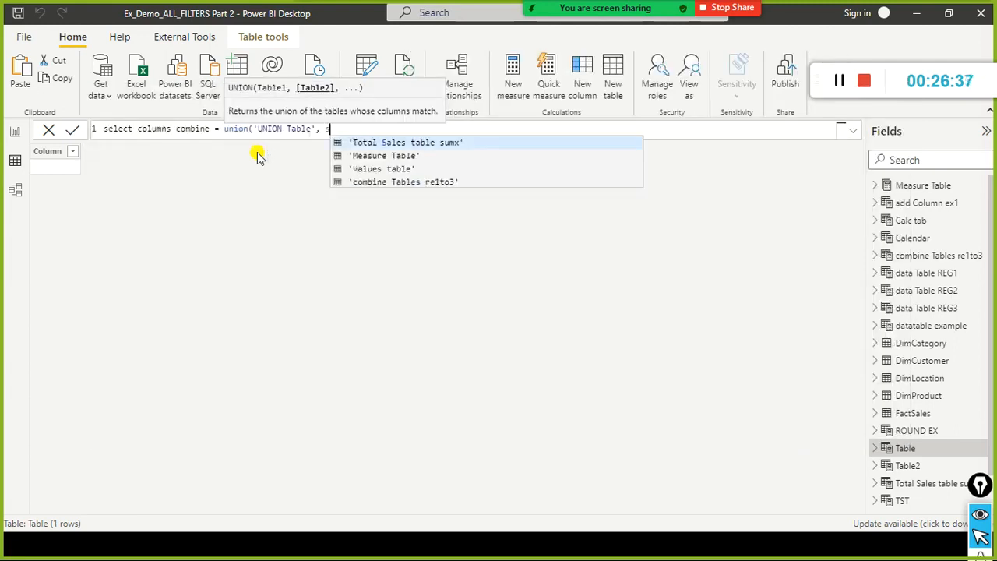
pyautogui.write('lect')
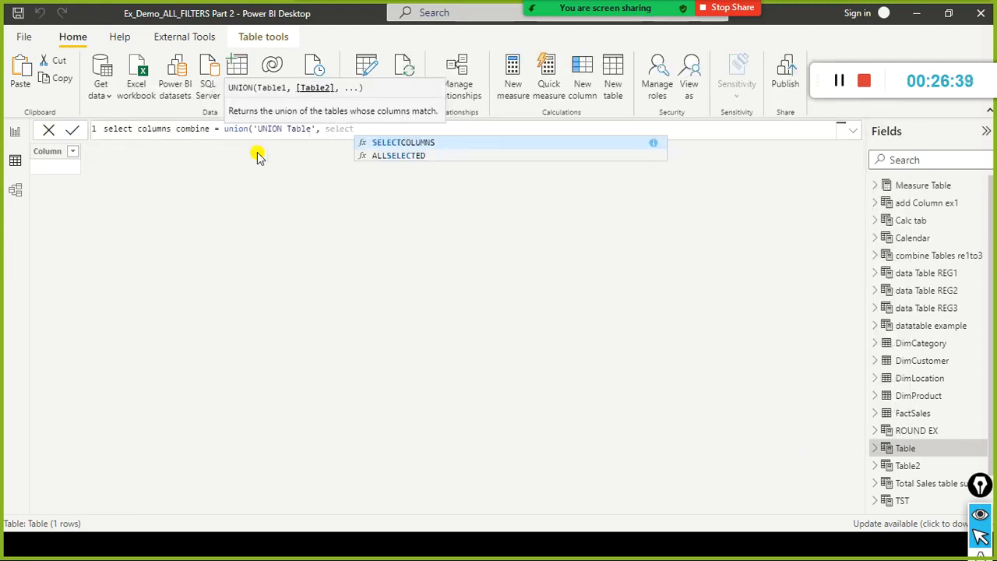
pyautogui.press('Tab')
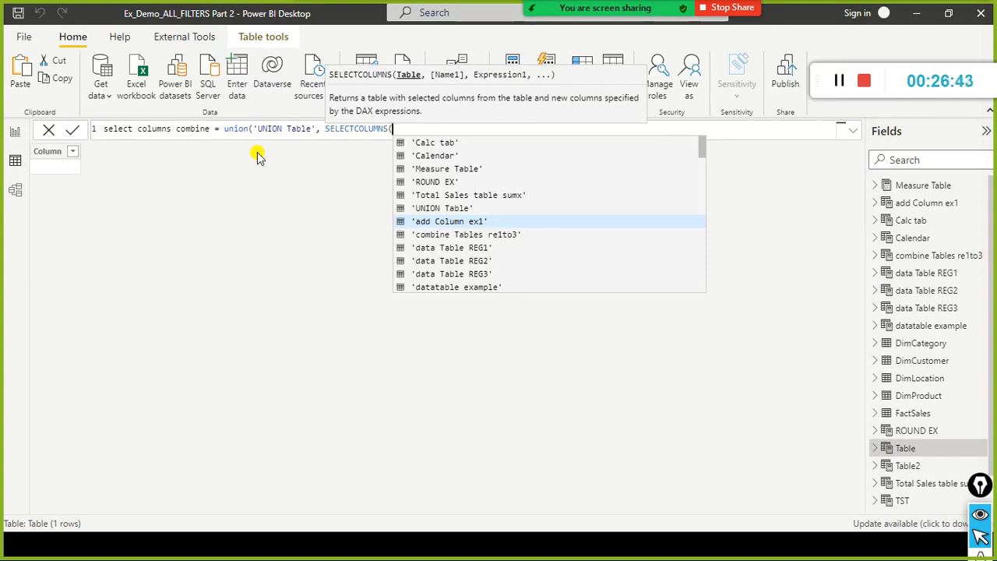
# Enter 'data Table REG3' as the table argument of SELECTCOLUMNS.
pyautogui.write("'dat")
pyautogui.press('Down')
pyautogui.press('Escape')
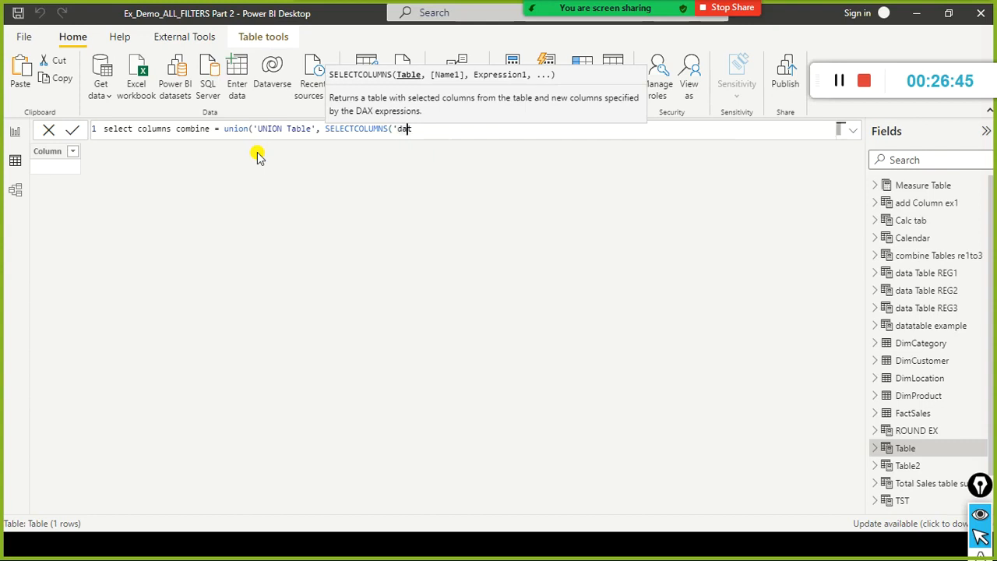
pyautogui.write('a')
pyautogui.press('Down')
pyautogui.press('Down')
pyautogui.press('Tab')
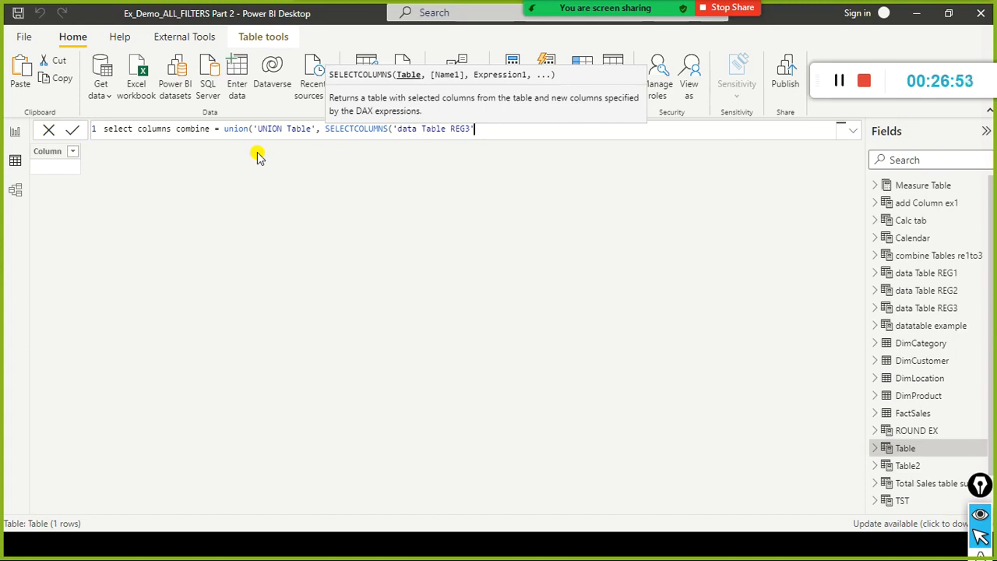
# Move the SELECTCOLUMNS expression onto its own indented line below the union call.
pyautogui.hotkey('ctrl', 'Left')
pyautogui.hotkey('ctrl', 'Left')
pyautogui.hotkey('ctrl', 'Left')
pyautogui.hotkey('ctrl', 'Left')
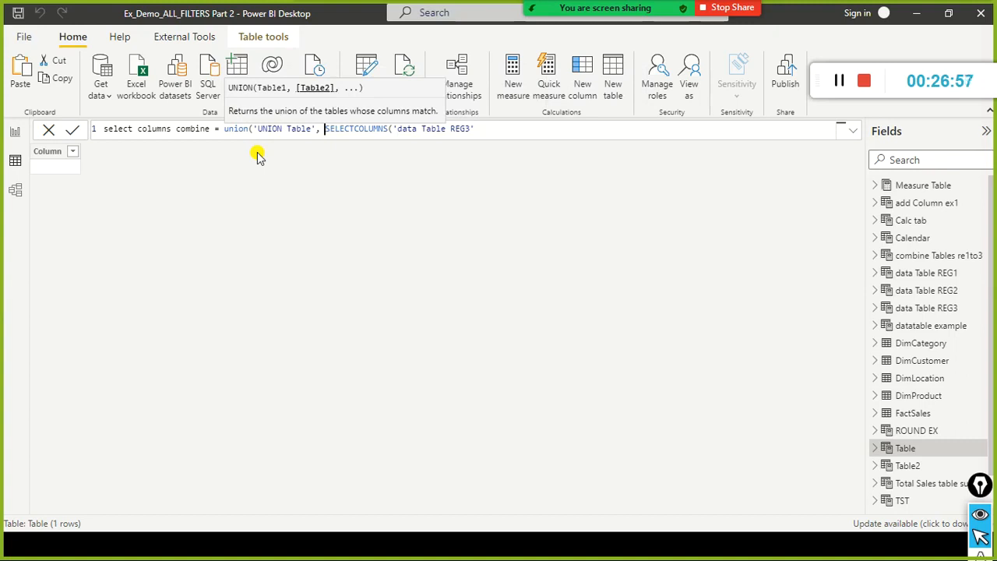
pyautogui.hotkey('shift', 'Return')
pyautogui.press('Tab')
pyautogui.press('Tab')
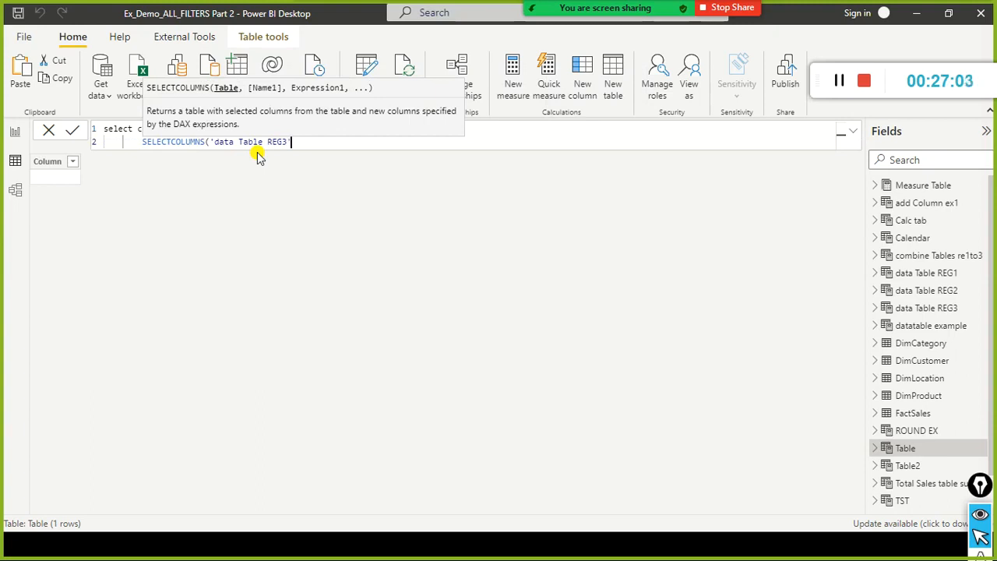
# Add an indented line after 'data Table REG3' and enter "Region ID" as the first output column name, checking Notepad for the spelling.
pyautogui.write(',')
pyautogui.press('Return')
pyautogui.press('Tab')
pyautogui.press('Tab')
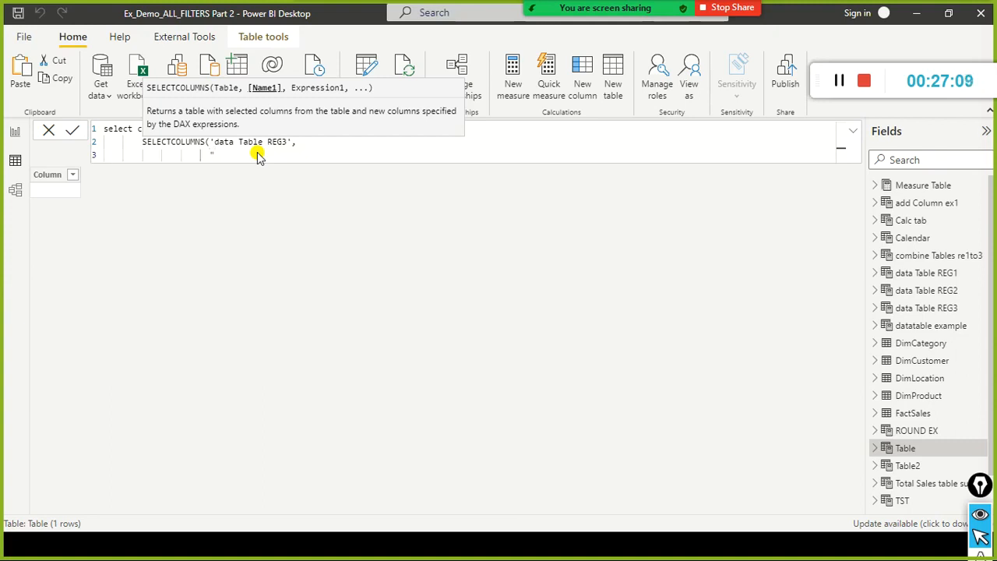
pyautogui.hotkey('alt', 'Tab')
# Compare the REG1 and REG3 column names in Notepad and map "Region ID" to 'data Table REG3'[Region ID ] in the formula.
pyautogui.hotkey('alt', 'Tab')
pyautogui.write('"Regi')
pyautogui.write('on ')
pyautogui.write('1')
pyautogui.hotkey('alt', 'Tab')
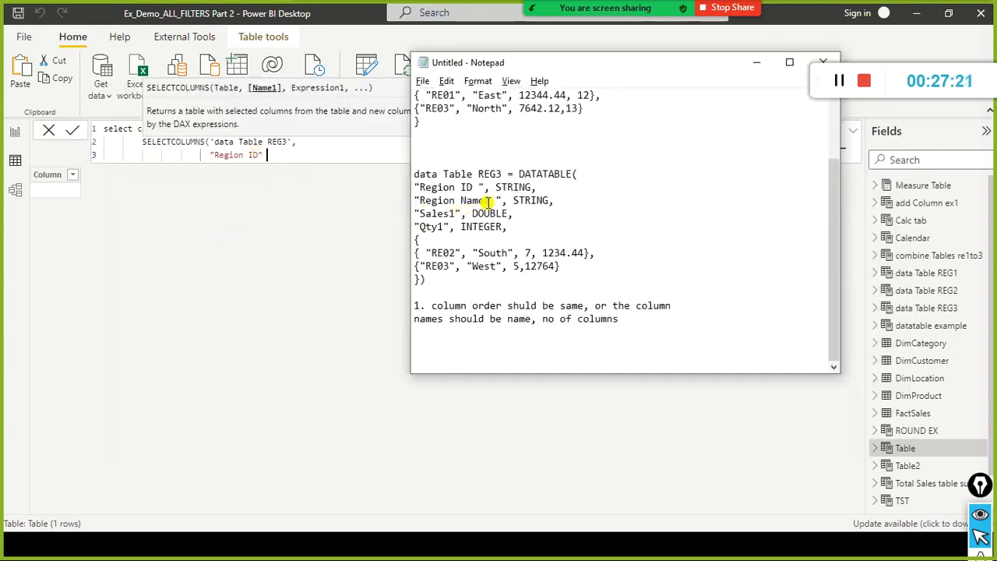
pyautogui.scroll(2, 487, 191)
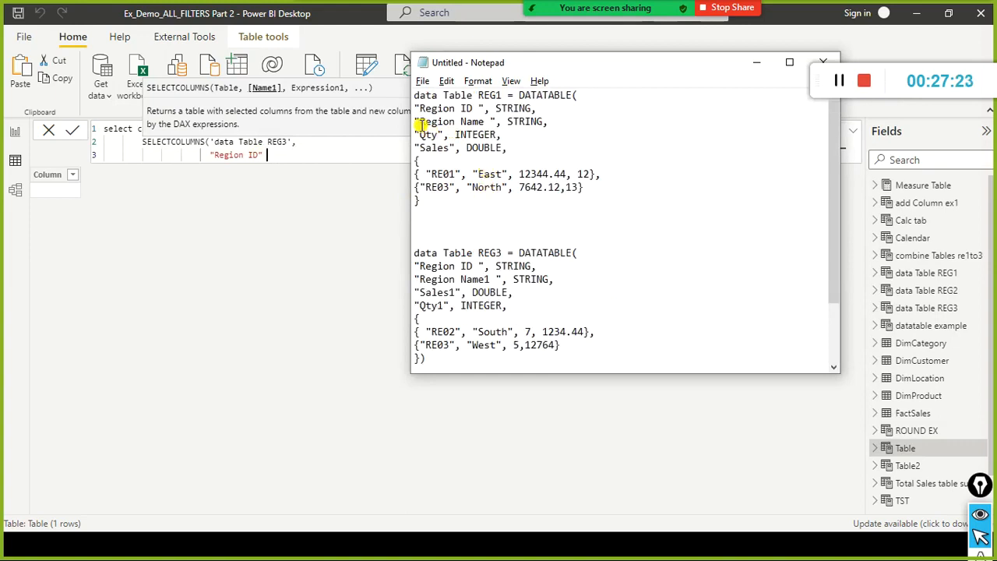
pyautogui.moveTo(415, 122); pyautogui.dragTo(490, 117)
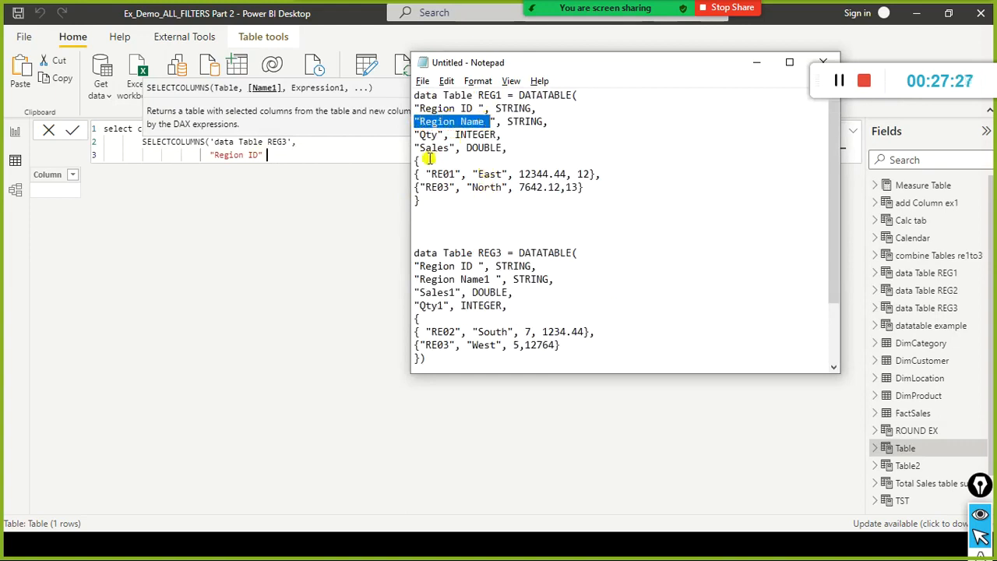
pyautogui.click(301, 158)
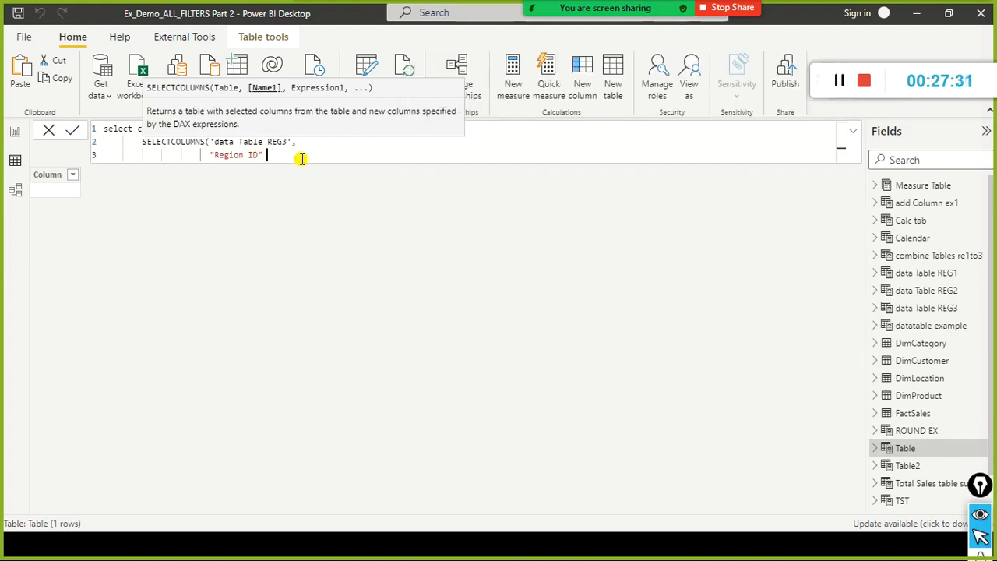
pyautogui.write(', dta')
pyautogui.write('a')
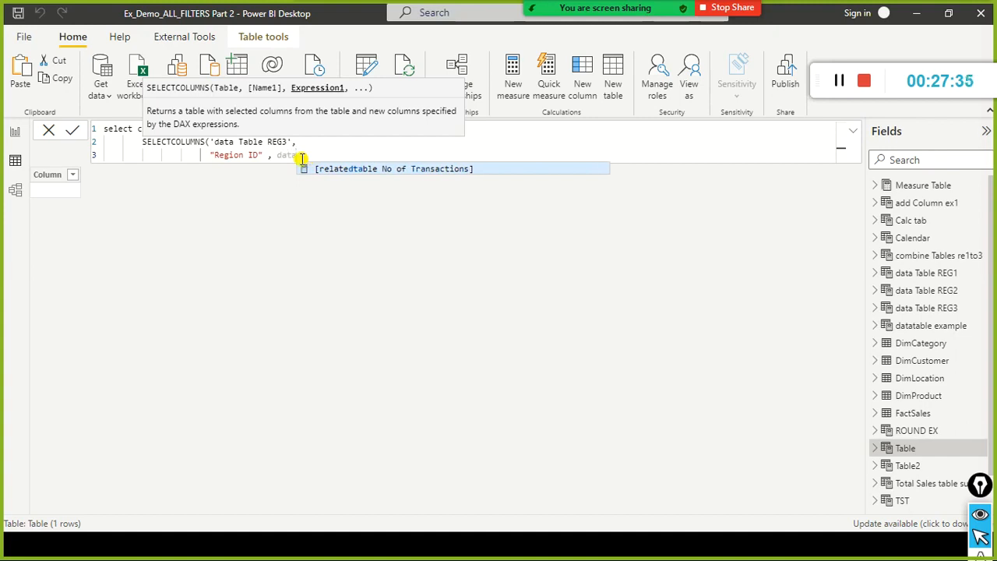
pyautogui.press('BackSpace')
pyautogui.press('BackSpace')
pyautogui.press('BackSpace')
pyautogui.press('BackSpace')
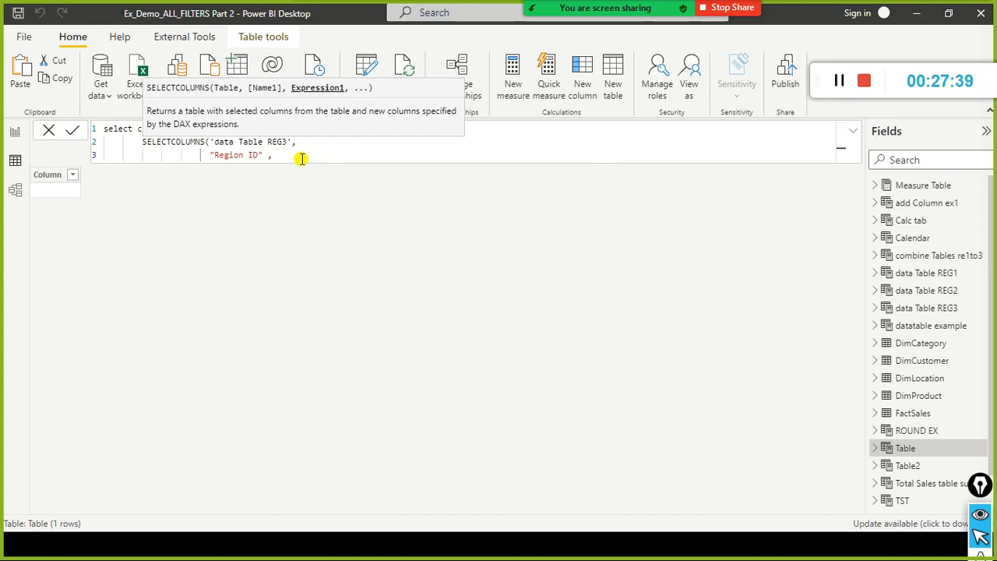
pyautogui.write('regi')
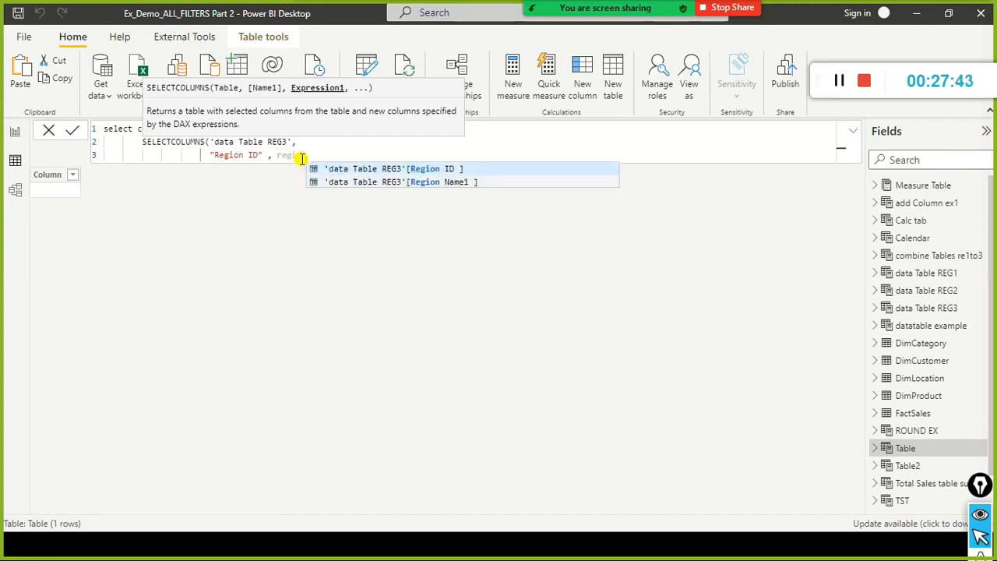
pyautogui.press('Tab')
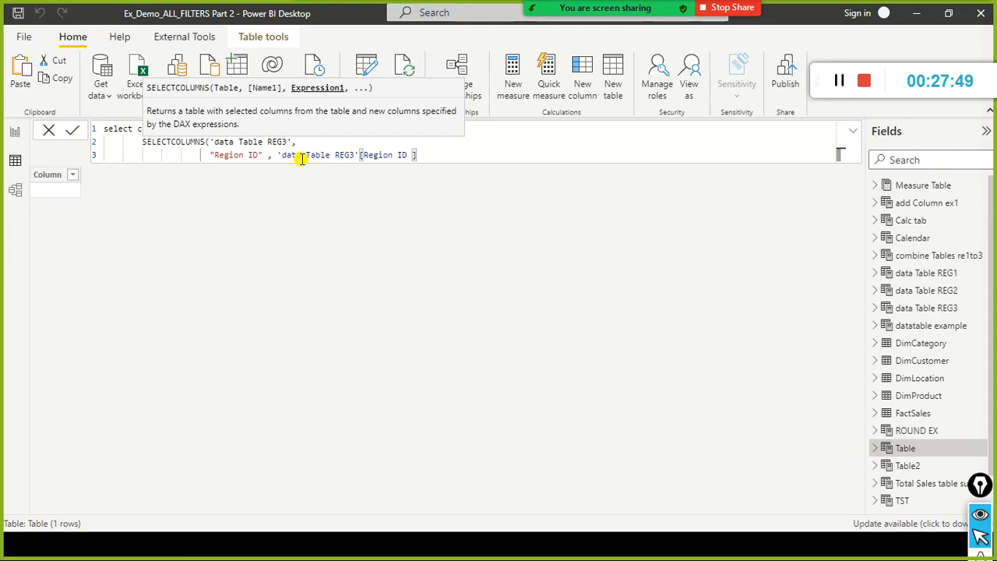
# Add another indented line and enter "Region Name" as the second output column name, as spelled in the Notepad definition.
pyautogui.write(',')
pyautogui.hotkey('shift', 'Return')
pyautogui.press('Tab')
pyautogui.press('Tab')
pyautogui.press('Tab')
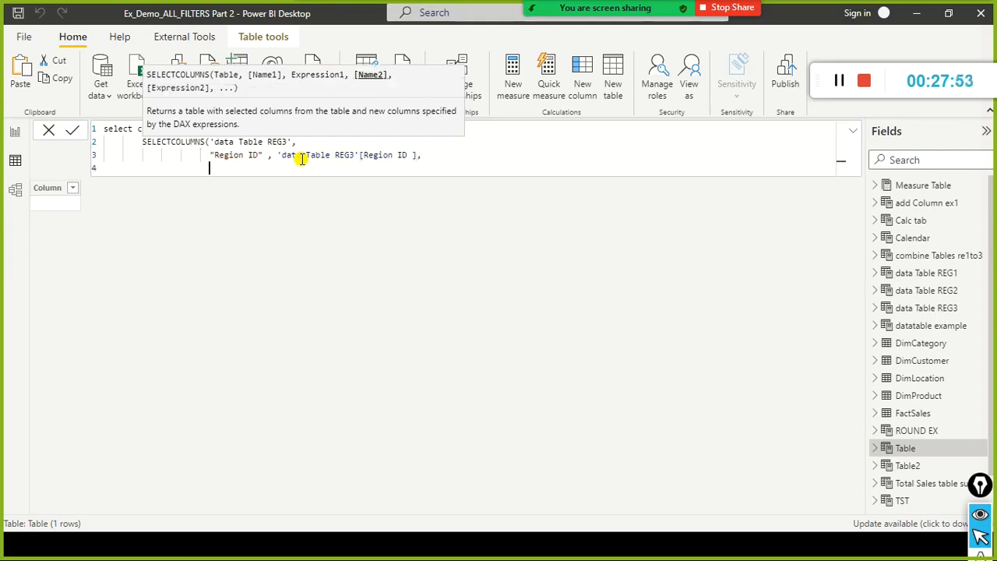
pyautogui.write('"')
pyautogui.hotkey('alt', 'Tab')
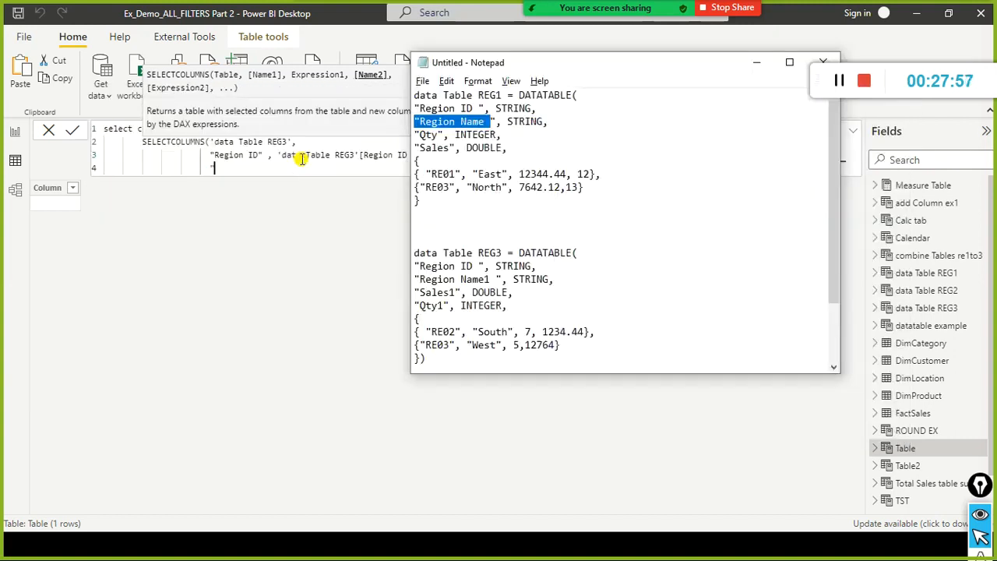
pyautogui.hotkey('alt', 'Tab')
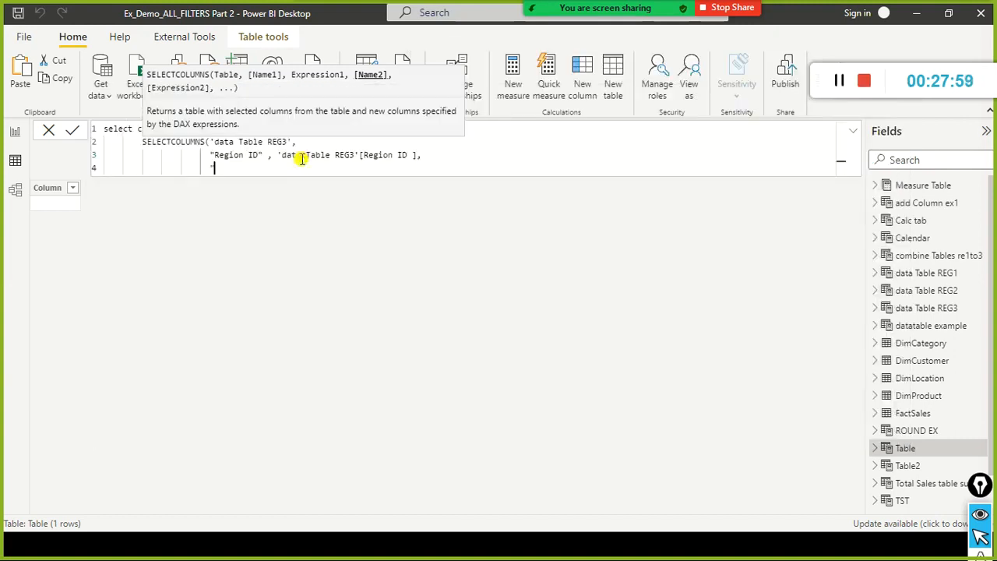
pyautogui.write('Region Name",')
# Check REG3's region name column in Notepad and map "Region Name" to 'data Table REG3'[Region Name1 ] in the formula.
pyautogui.hotkey('alt', 'Tab')
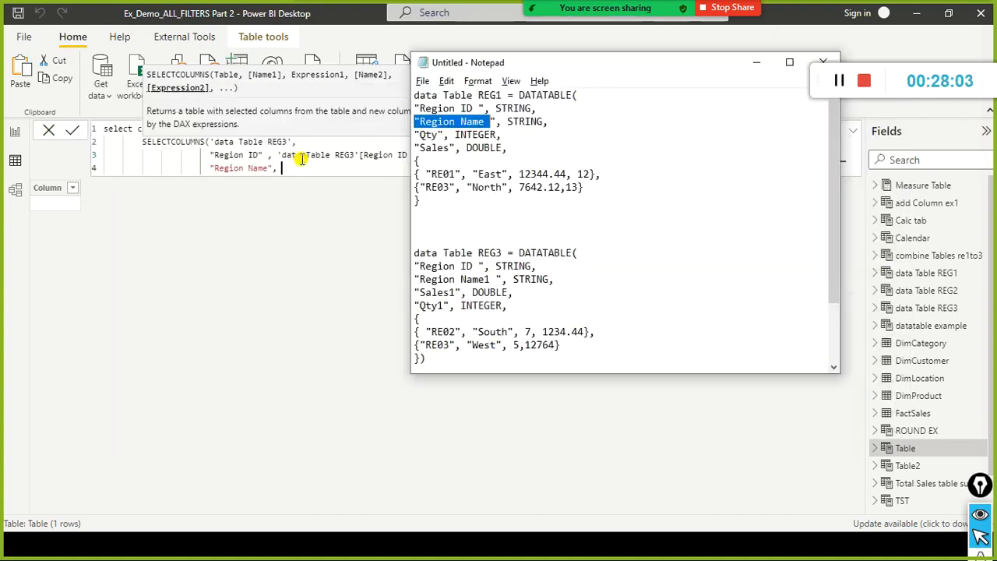
pyautogui.click(460, 279)
pyautogui.scroll(-2, 514, 293)
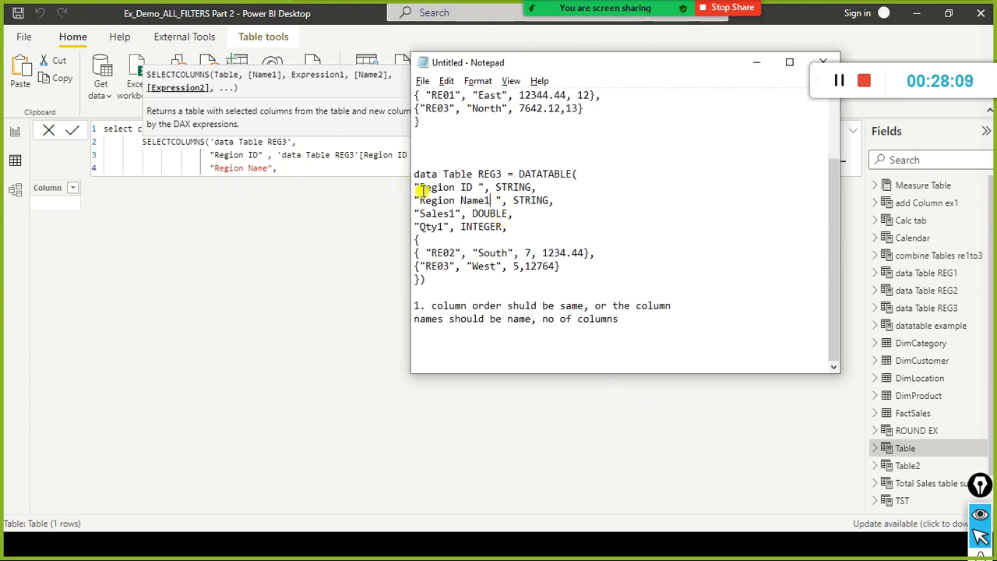
pyautogui.click(310, 166)
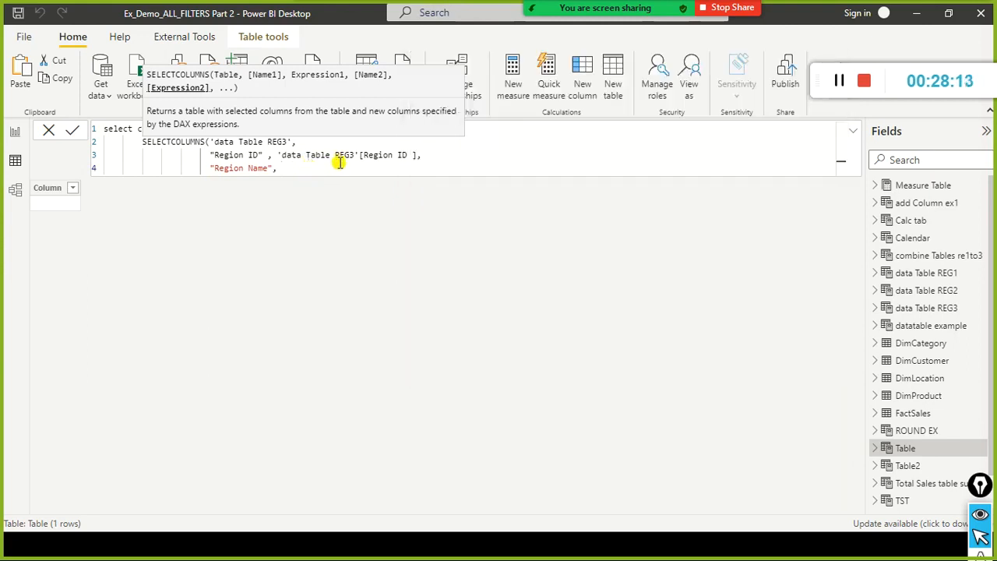
pyautogui.write('data')
pyautogui.press('Down')
pyautogui.press('Down')
pyautogui.press('Down')
pyautogui.press('Down')
pyautogui.press('Down')
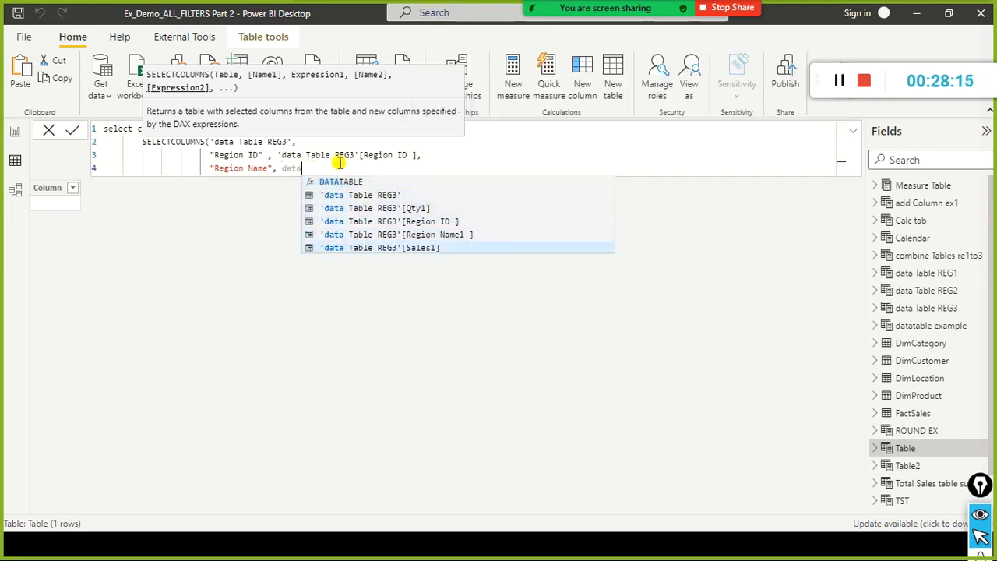
pyautogui.press('Up')
pyautogui.press('Down')
pyautogui.press('Down')
pyautogui.press('Down')
pyautogui.press('Down')
pyautogui.press('Down')
pyautogui.press('Down')
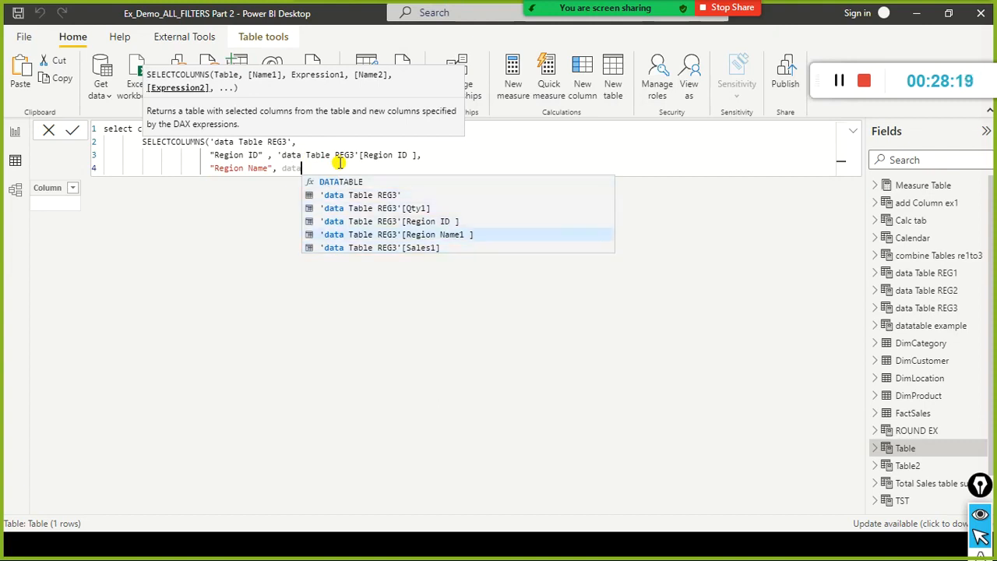
pyautogui.press('Tab')
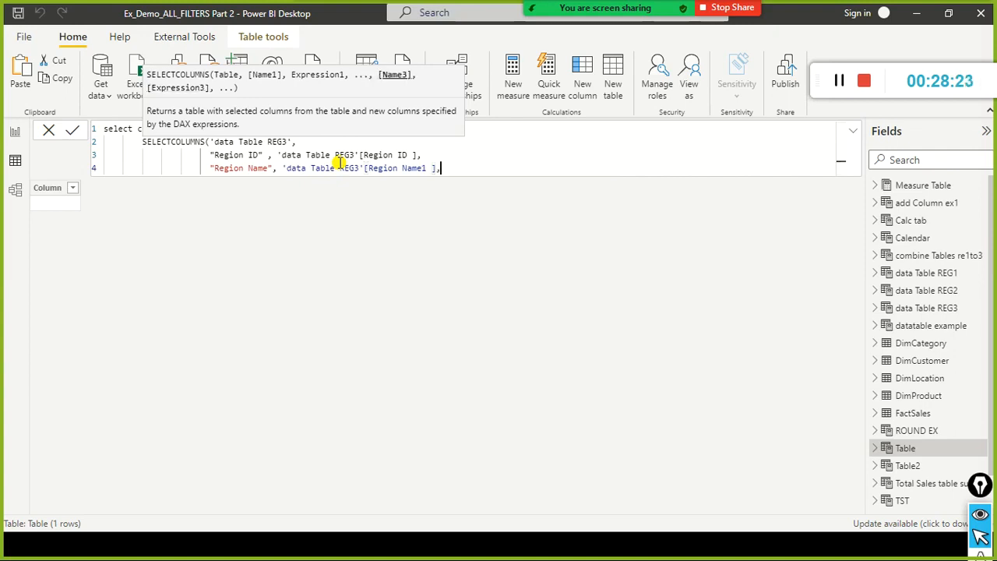
# Start a new formula line and enter "Qty" as the third output column name.
pyautogui.hotkey('shift', 'Return')
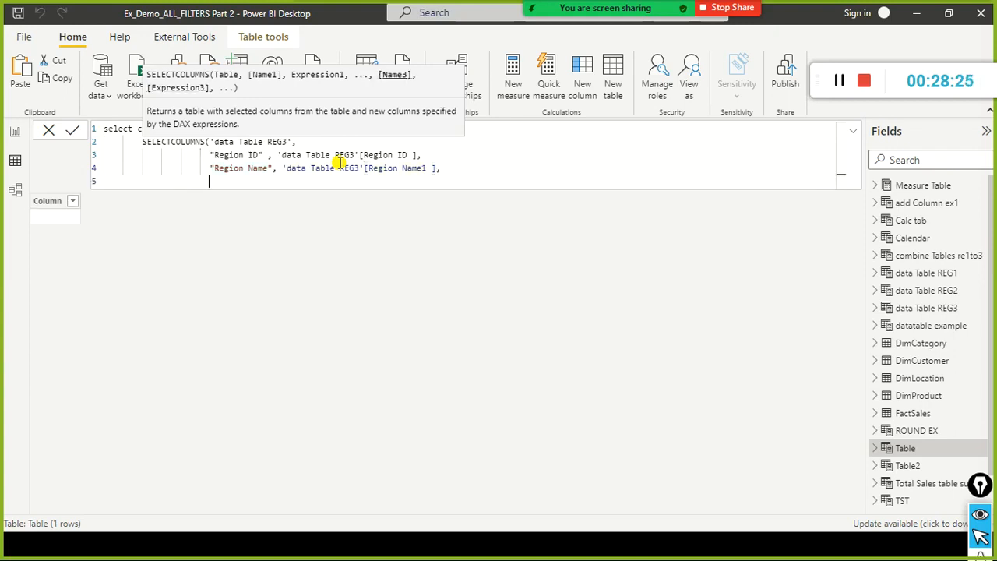
pyautogui.write('"')
pyautogui.write('Sales')
pyautogui.press('BackSpace')
pyautogui.press('BackSpace')
pyautogui.press('BackSpace')
pyautogui.press('BackSpace')
pyautogui.press('BackSpace')
pyautogui.write('Qty",')
# Check REG3's quantity column in Notepad and map "Qty" to 'data Table REG3'[Qty1], followed by a comma.
pyautogui.hotkey('alt', 'Tab')
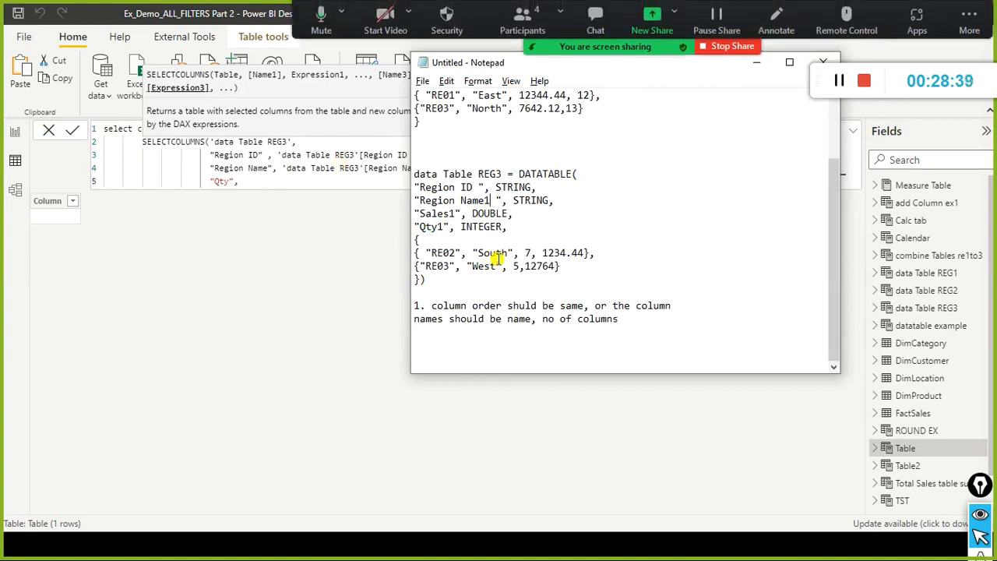
pyautogui.click(329, 181)
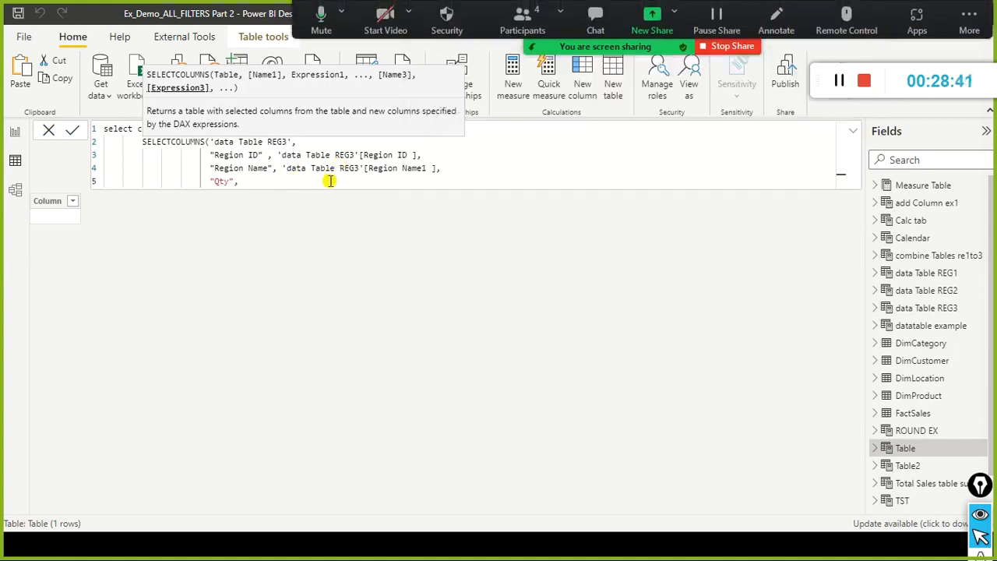
pyautogui.write('data ta')
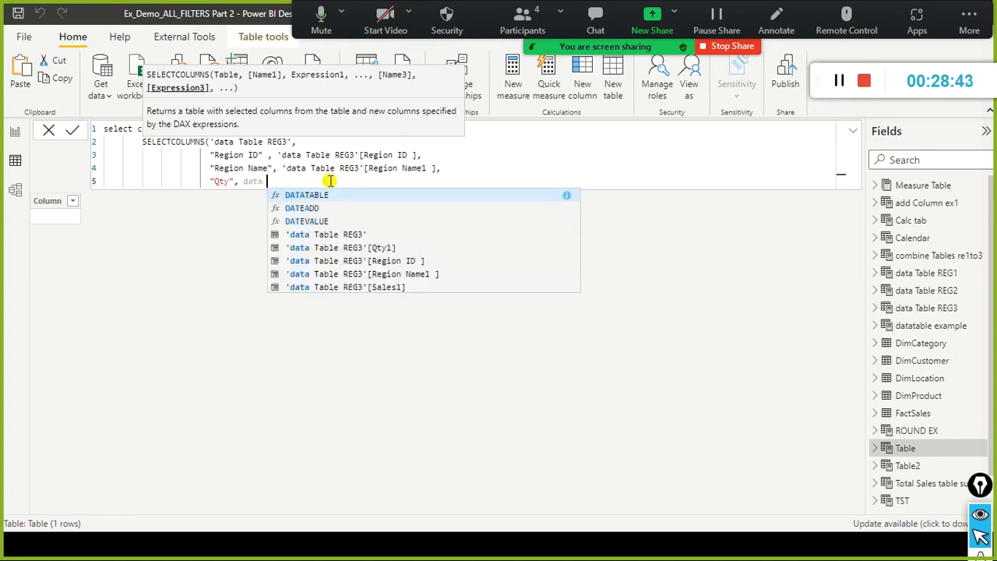
pyautogui.press('Down')
pyautogui.press('Down')
pyautogui.press('Down')
pyautogui.press('Down')
pyautogui.press('Down')
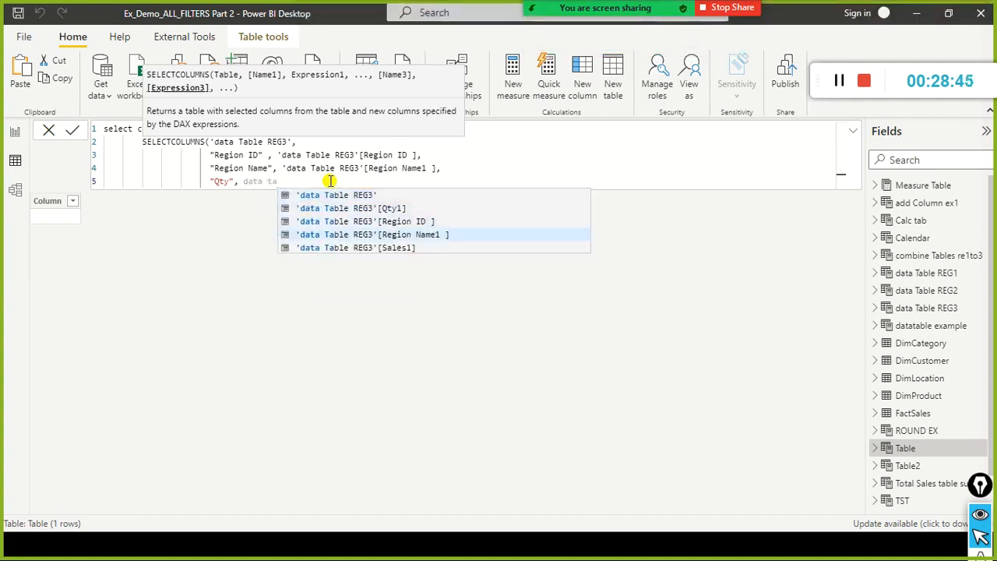
pyautogui.press('Down')
pyautogui.press('Down')
pyautogui.press('Down')
pyautogui.press('Down')
pyautogui.press('Down')
pyautogui.press('Down')
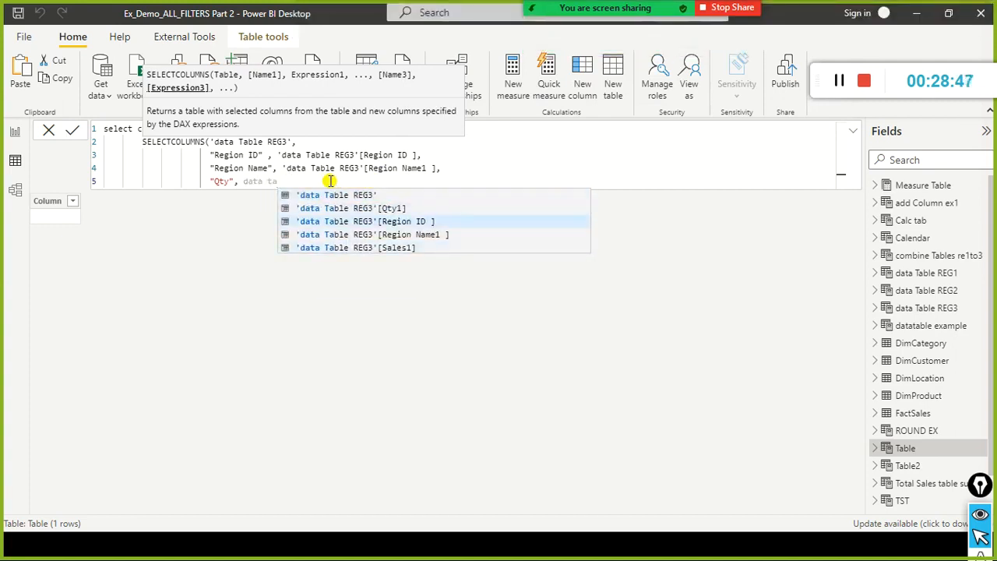
pyautogui.press('Tab')
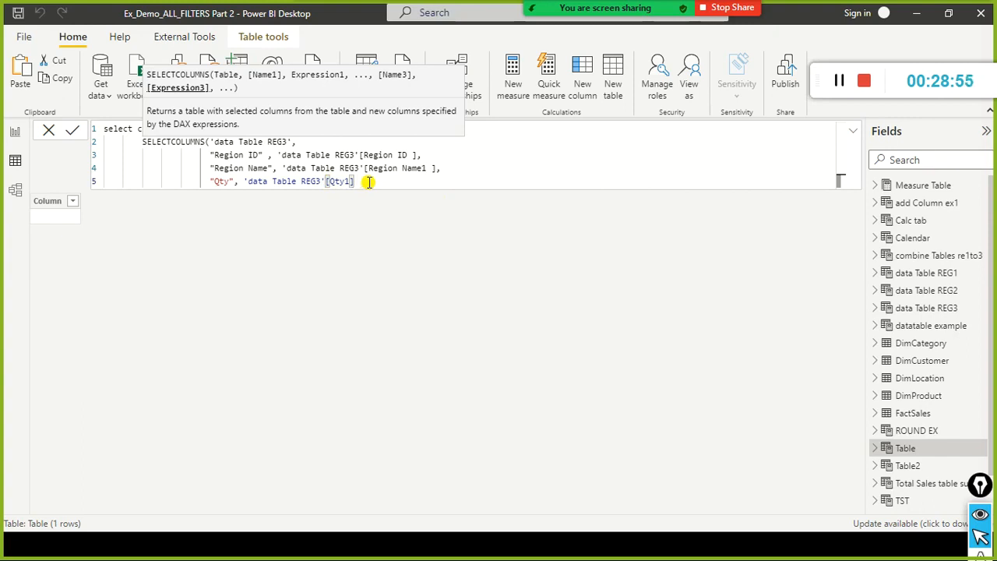
pyautogui.write(',')
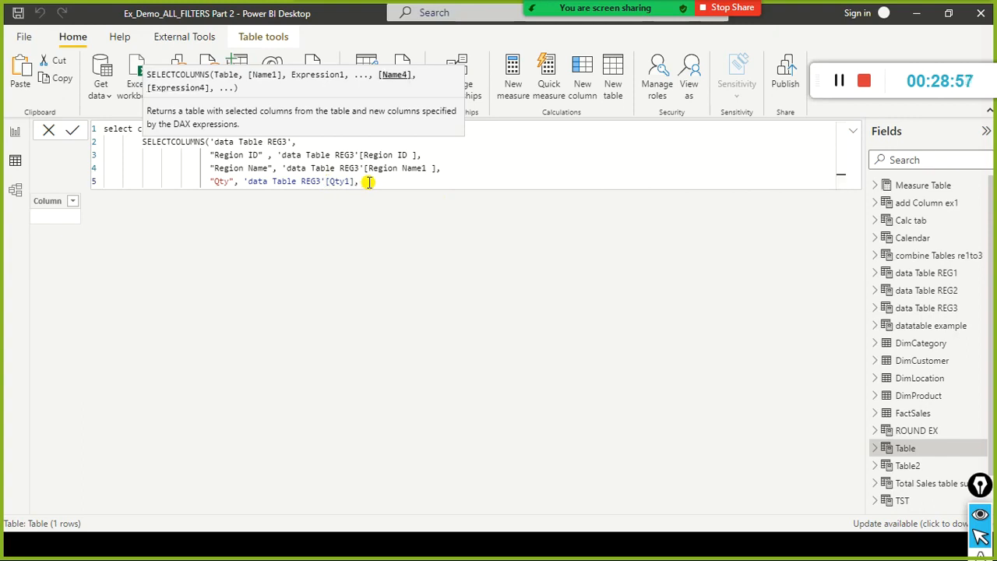
# Add another indented formula line and enter "Sales" as the fourth output column name, followed by a comma.
pyautogui.hotkey('shift', 'Return')
pyautogui.press('Tab')
pyautogui.press('Tab')
pyautogui.press('Tab')
pyautogui.press('Tab')
pyautogui.press('BackSpace')
pyautogui.write('"')
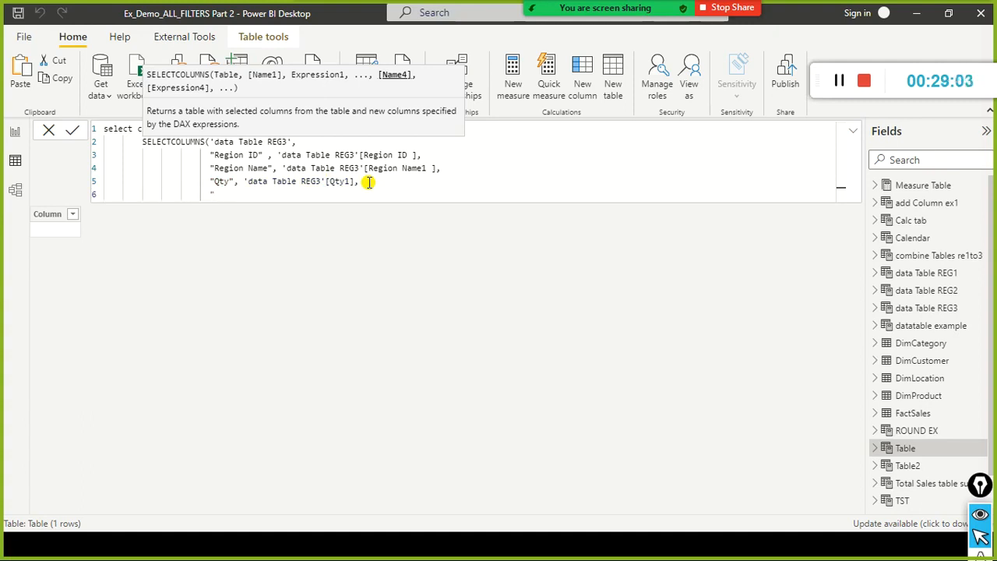
pyautogui.write('Sales ')
pyautogui.write(',')
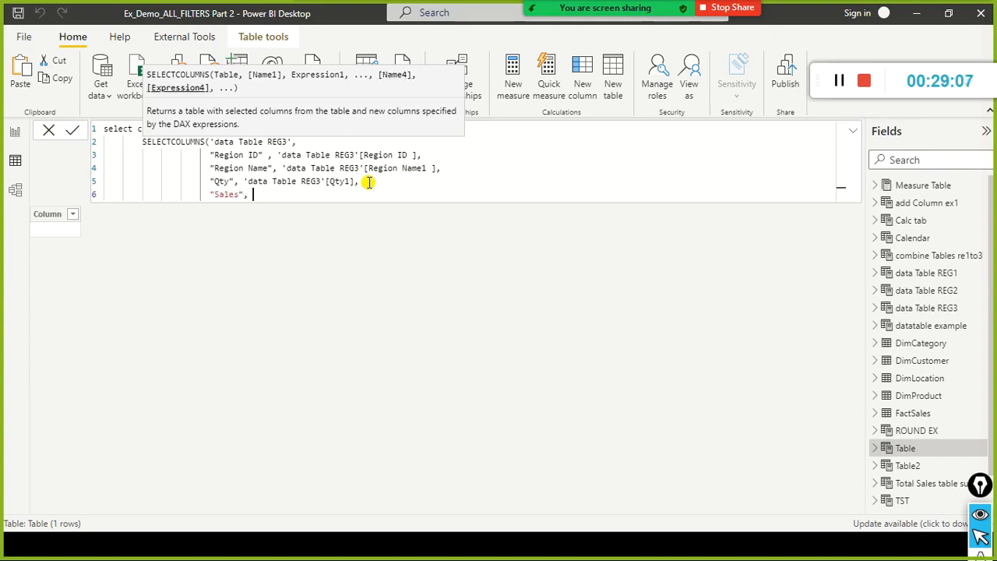
# Check REG3's sales column in Notepad and map "Sales" to 'data Table REG3'[Sales1] in the formula.
pyautogui.hotkey('alt', 'Tab')
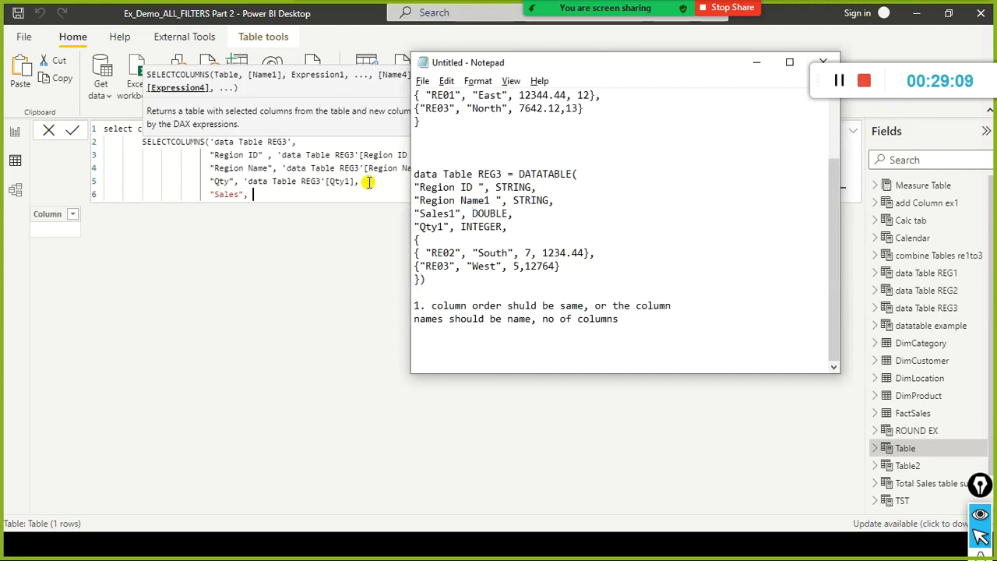
pyautogui.hotkey('alt', 'Tab')
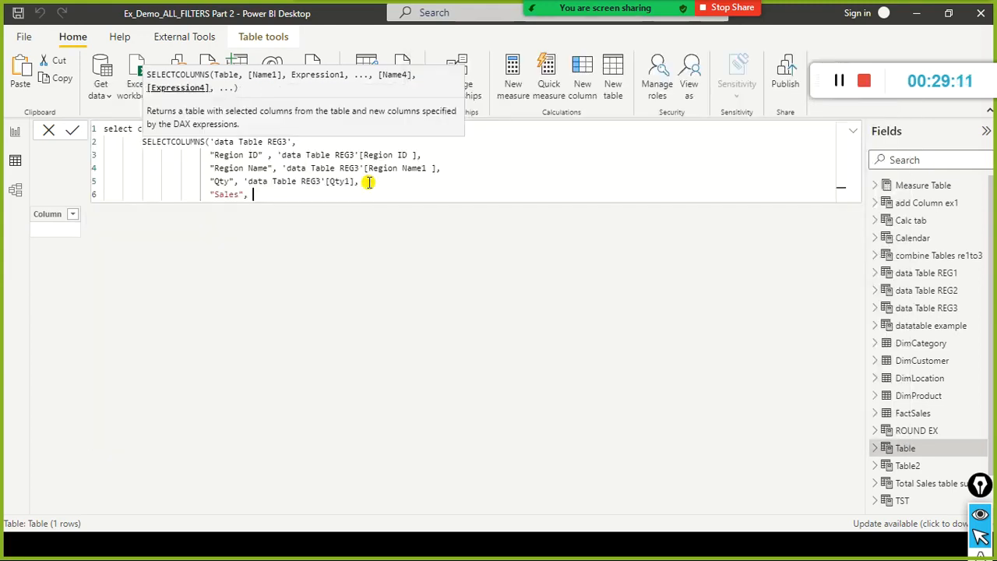
pyautogui.write('data')
pyautogui.press('Escape')
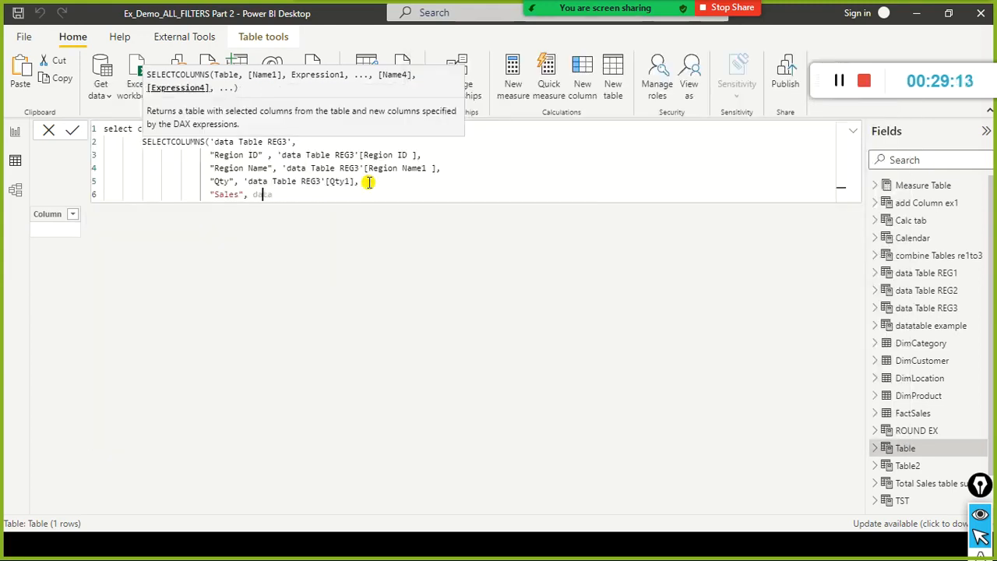
pyautogui.write('ta ta')
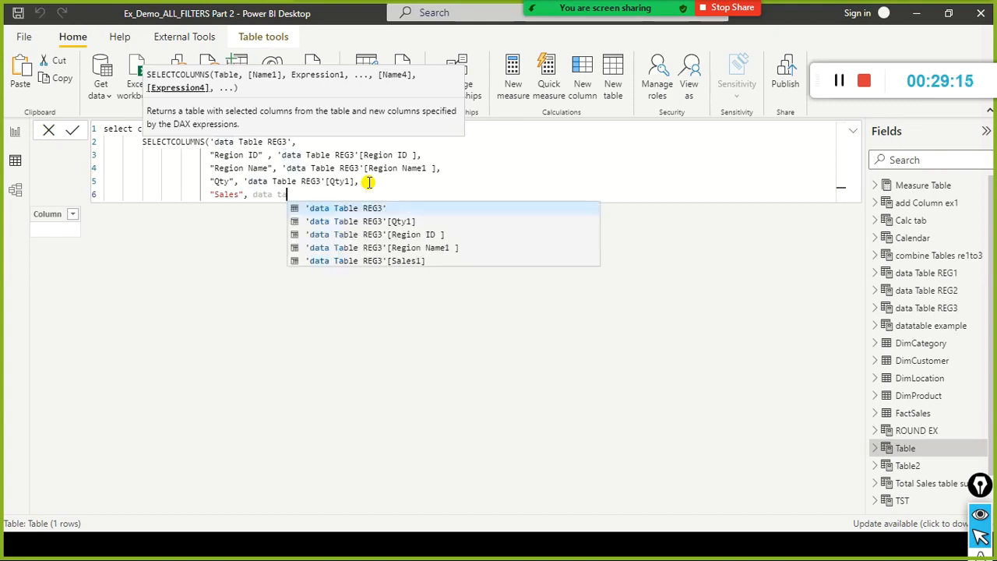
pyautogui.press('Down')
pyautogui.press('Down')
pyautogui.press('Down')
pyautogui.press('Down')
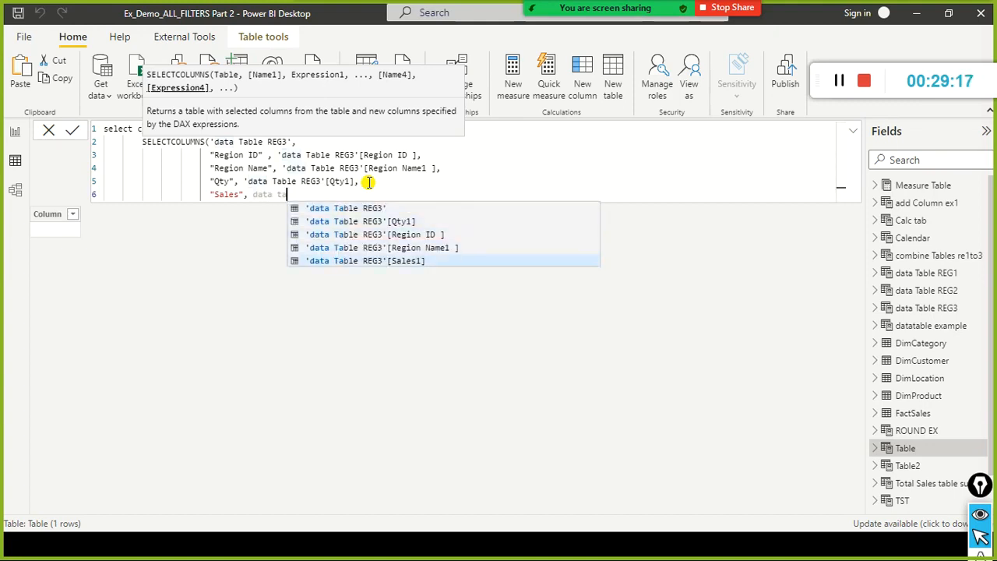
pyautogui.press('Tab')
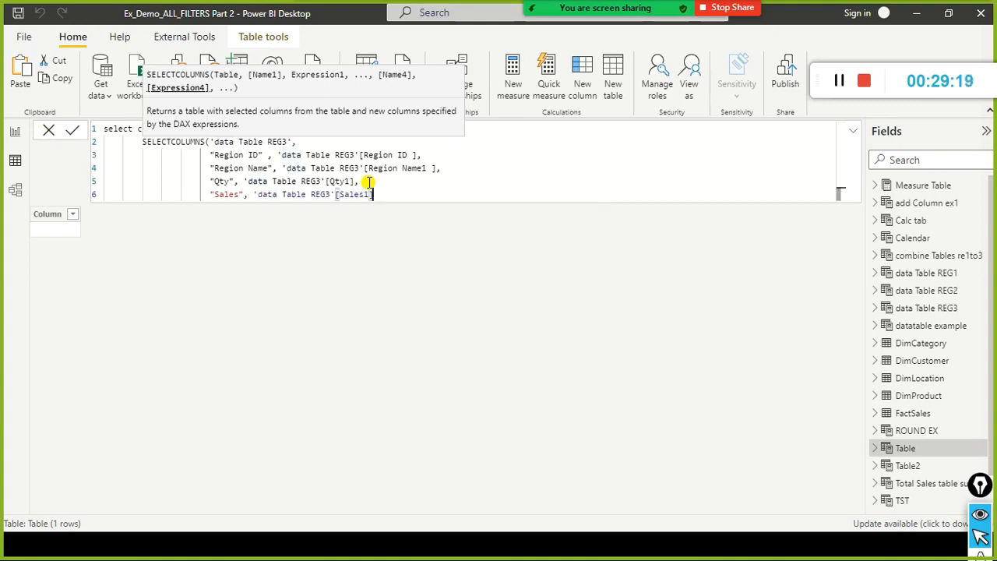
# Review the SELECTCOLUMNS source table and its Qty and Sales mappings against the REG1 and REG3 definitions in Notepad.
pyautogui.click(228, 182)
pyautogui.click(362, 194)
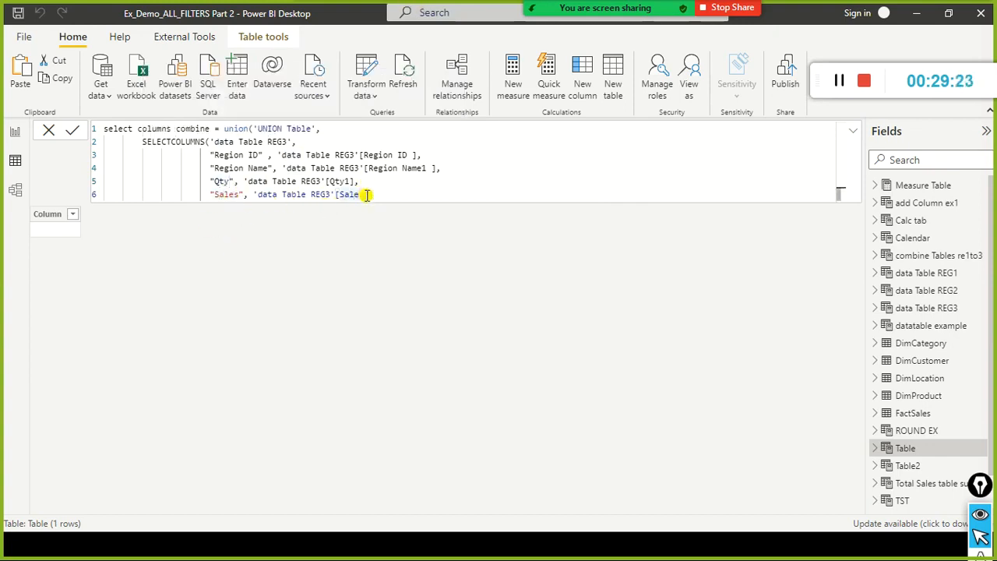
pyautogui.click(340, 181)
pyautogui.click(398, 196)
pyautogui.hotkey('alt', 'Tab')
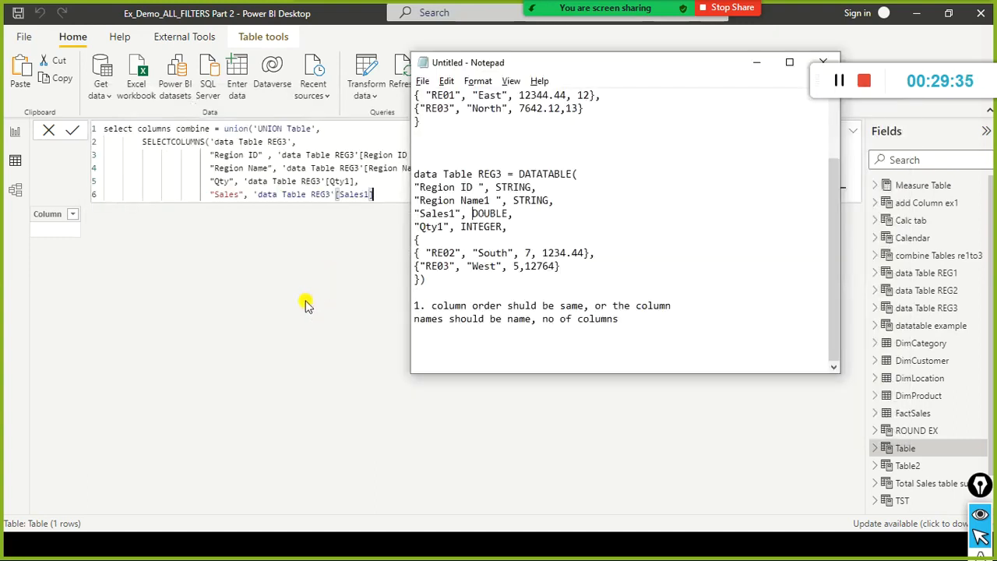
pyautogui.scroll(2, 415, 257)
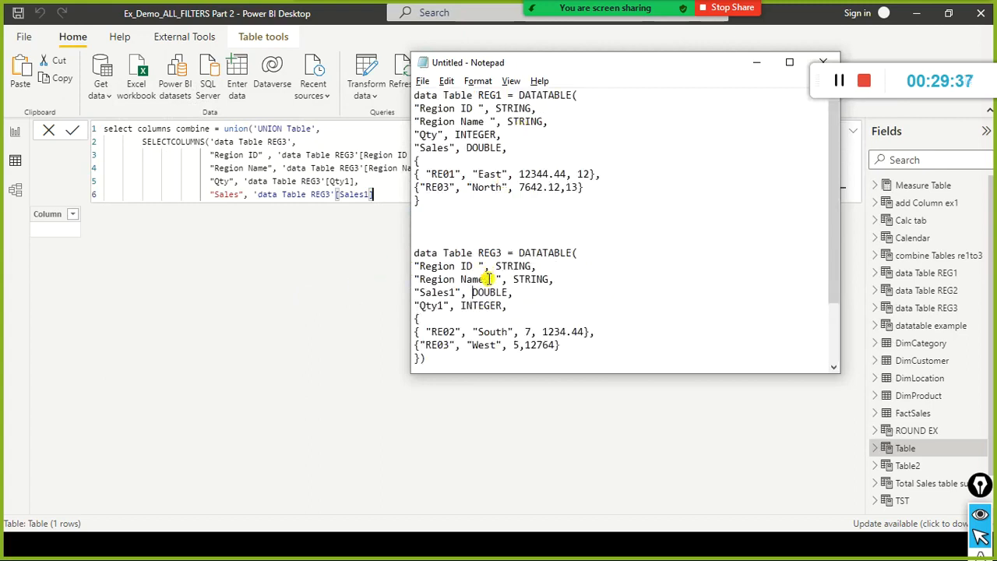
pyautogui.scroll(-2, 489, 272)
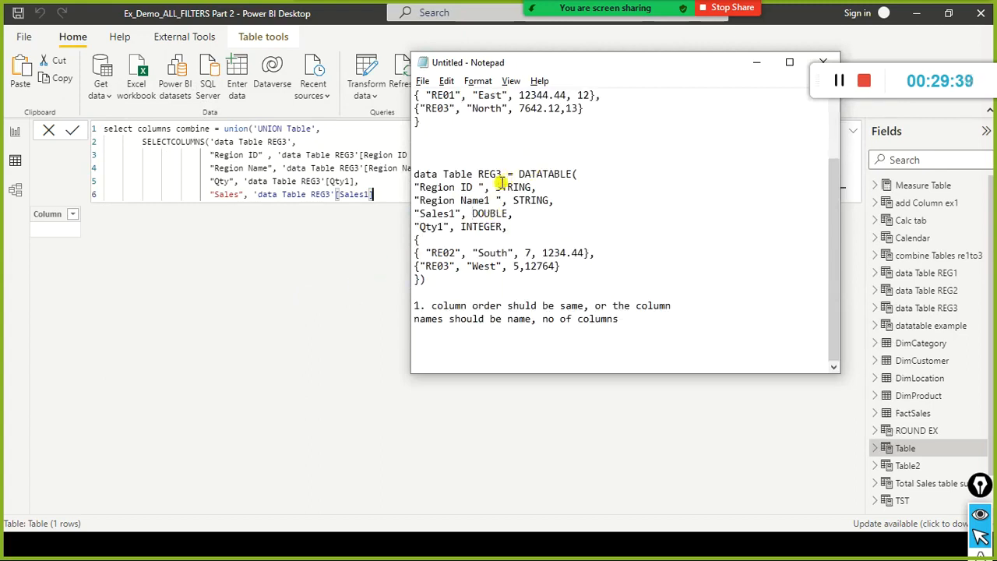
pyautogui.click(374, 166)
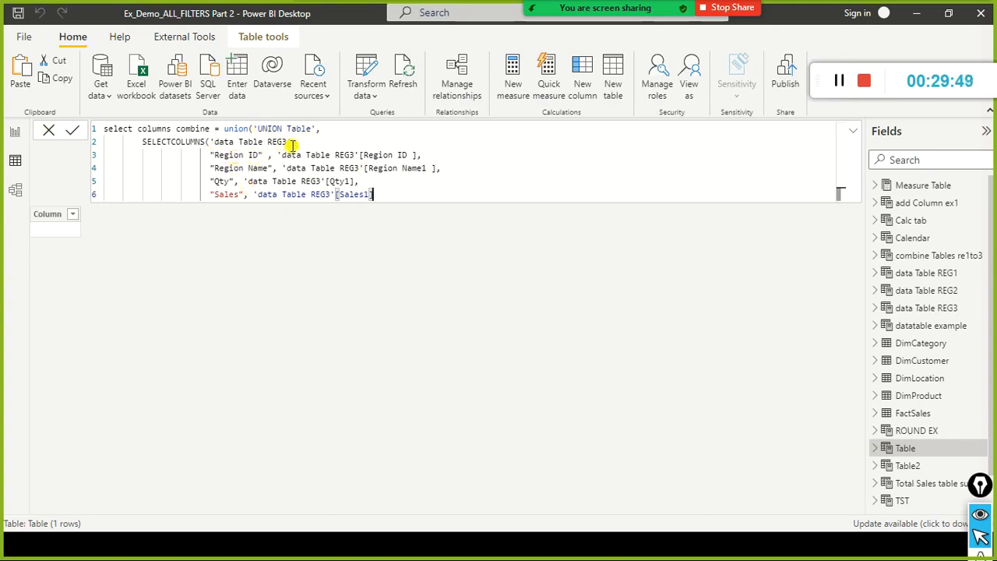
pyautogui.moveTo(287, 142); pyautogui.dragTo(215, 141)
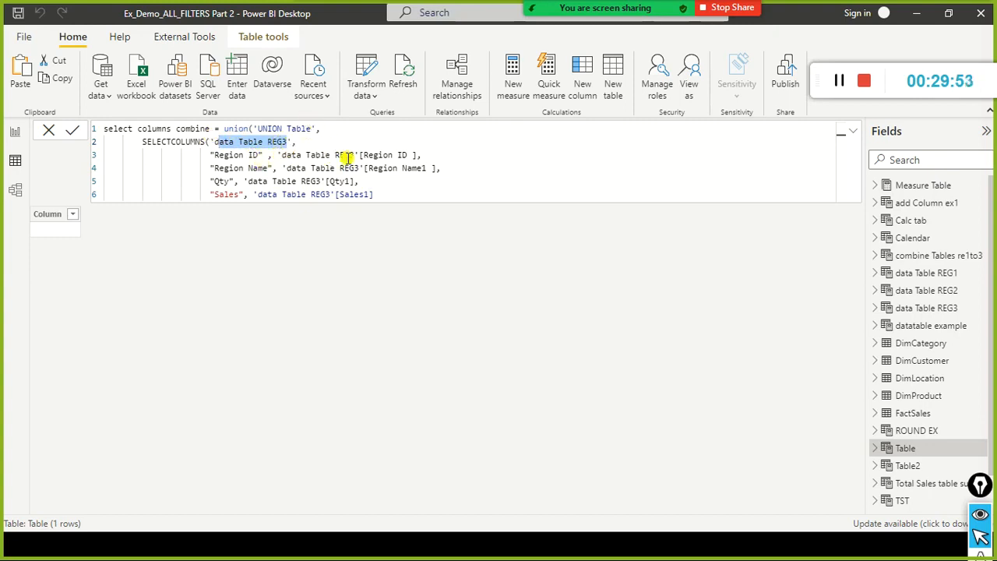
pyautogui.click(385, 194)
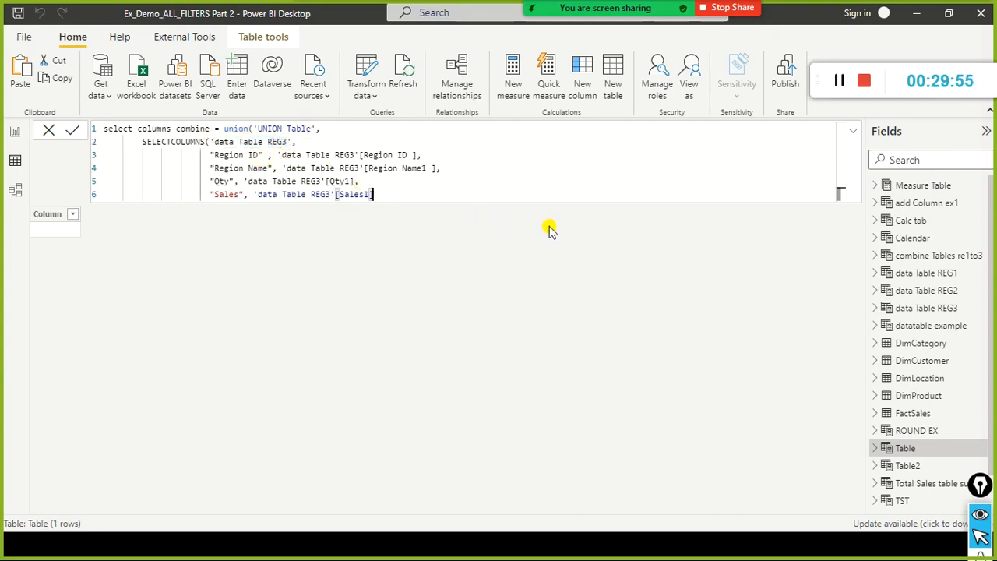
# Close the SELECTCOLUMNS and UNION functions with a closing parenthesis for each on its own new line.
pyautogui.press('Return')
pyautogui.press('Tab')
pyautogui.press('Tab')
pyautogui.write(')')
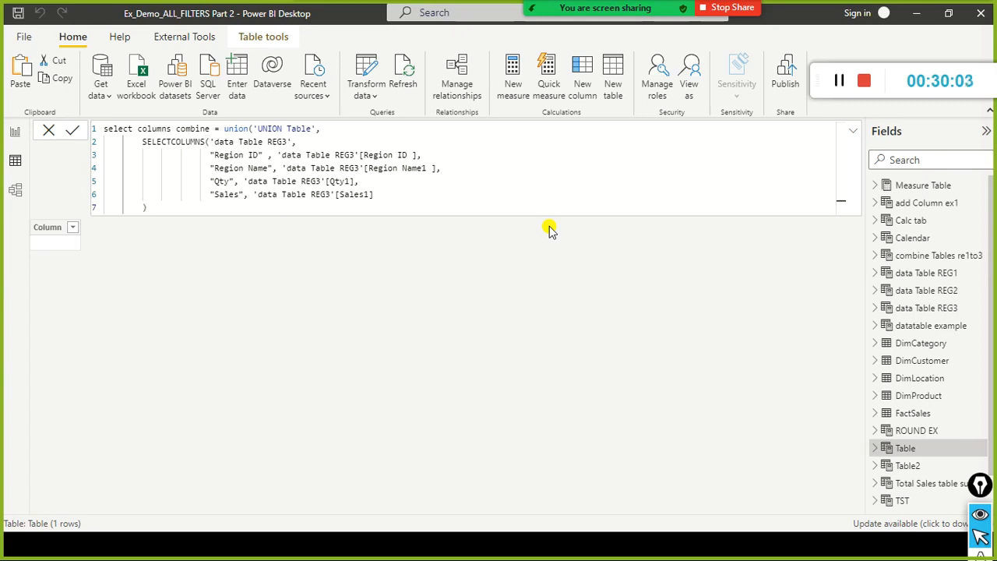
pyautogui.hotkey('shift', 'Return')
pyautogui.write(')')
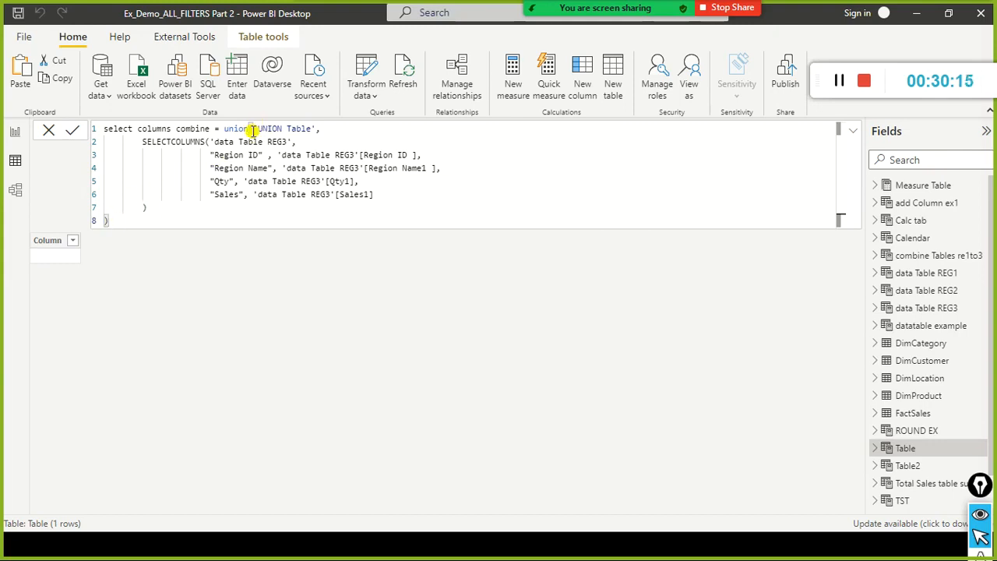
# Check the matching parentheses of SELECTCOLUMNS and UNION, and commit the "select columns combine" table formula.
pyautogui.click(153, 208)
pyautogui.click(142, 208)
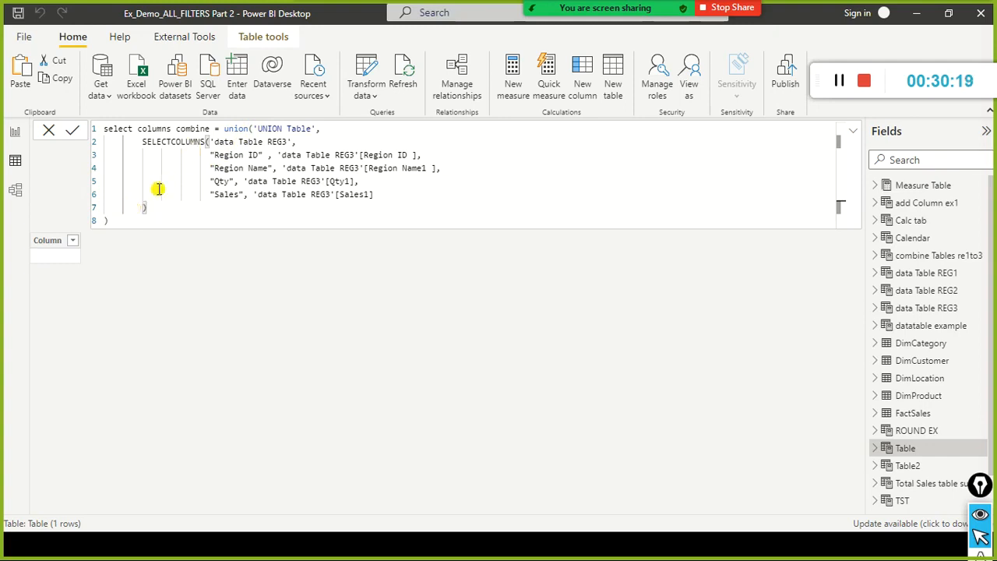
pyautogui.click(145, 208)
pyautogui.click(185, 220)
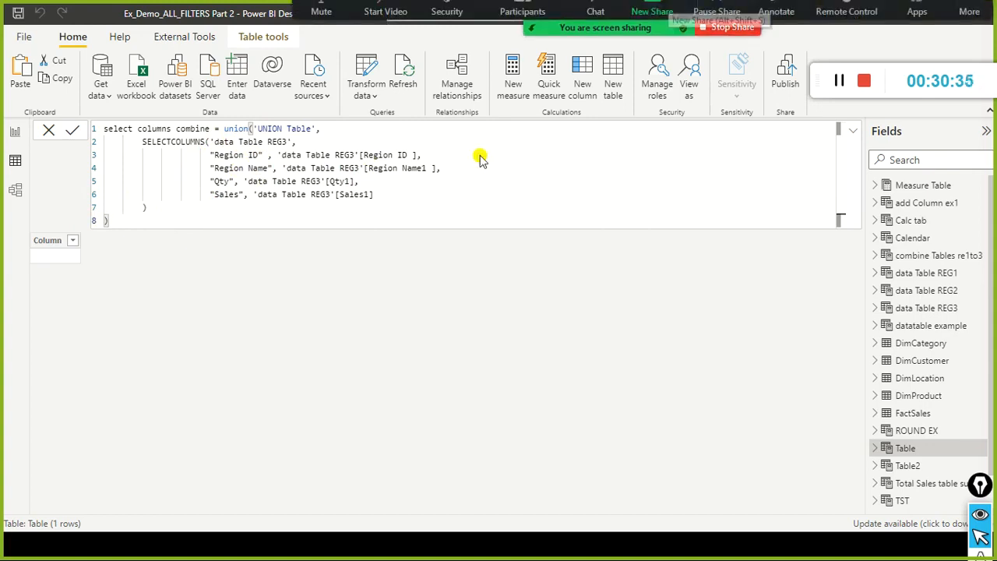
pyautogui.click(72, 130)
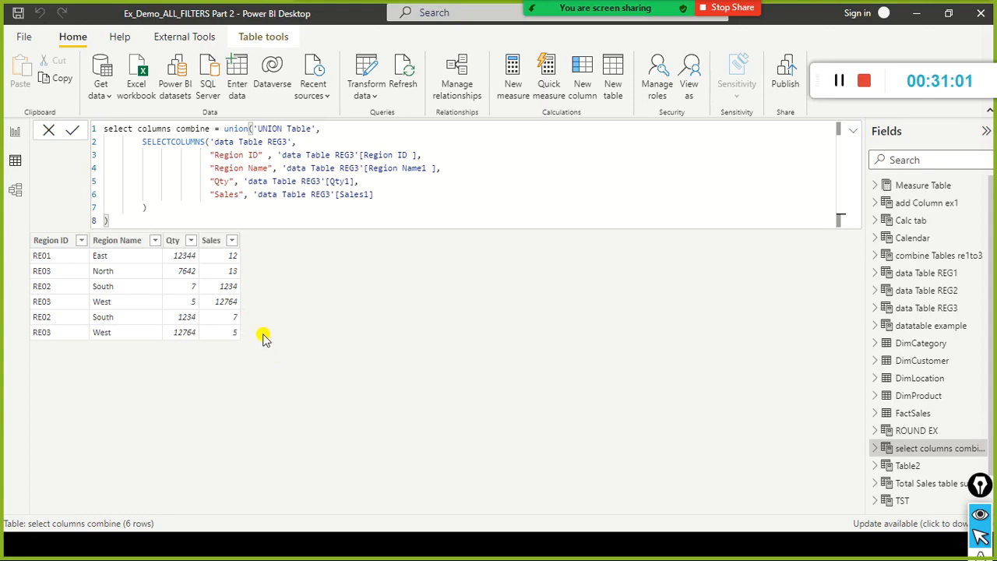
# Compare the Qty and Sales values of the combined table with the REG3 data rows in Notepad.
pyautogui.hotkey('alt', 'Tab')
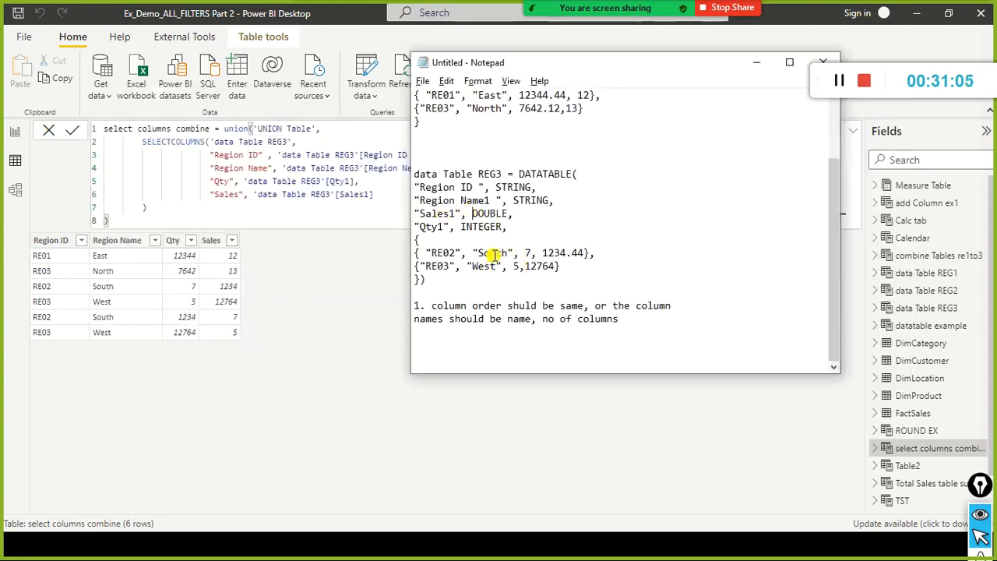
pyautogui.click(404, 304)
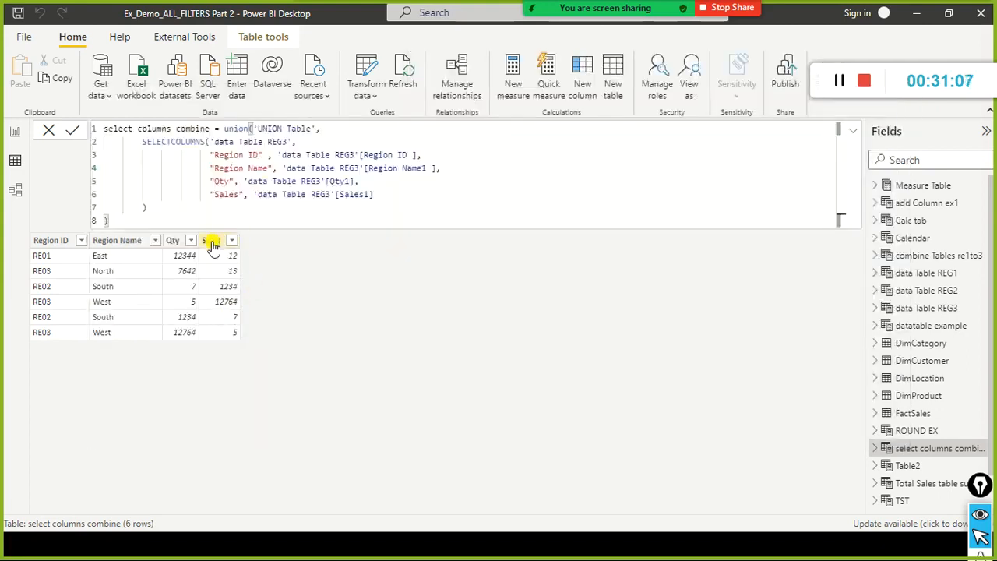
pyautogui.hotkey('alt', 'Tab')
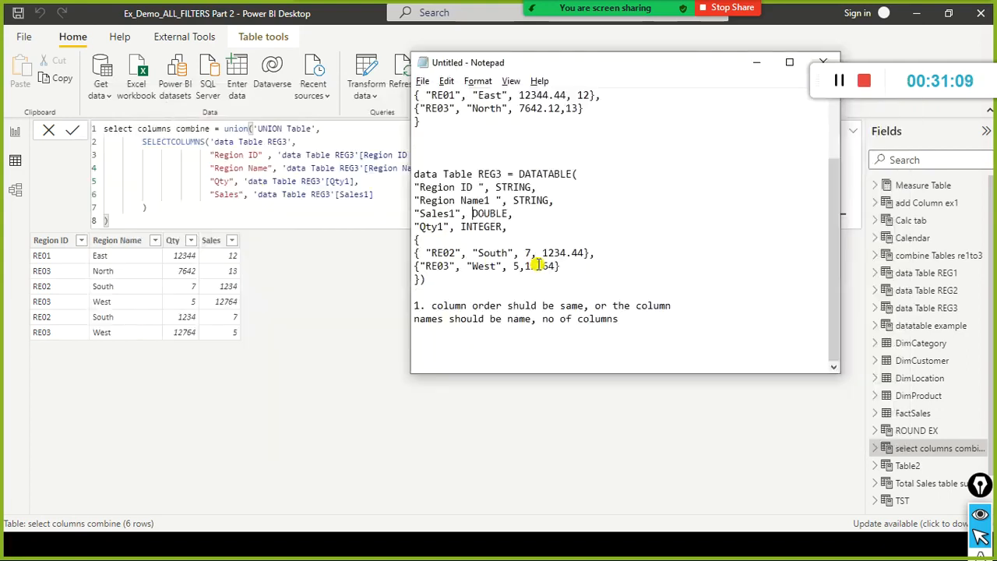
pyautogui.hotkey('alt', 'Tab')
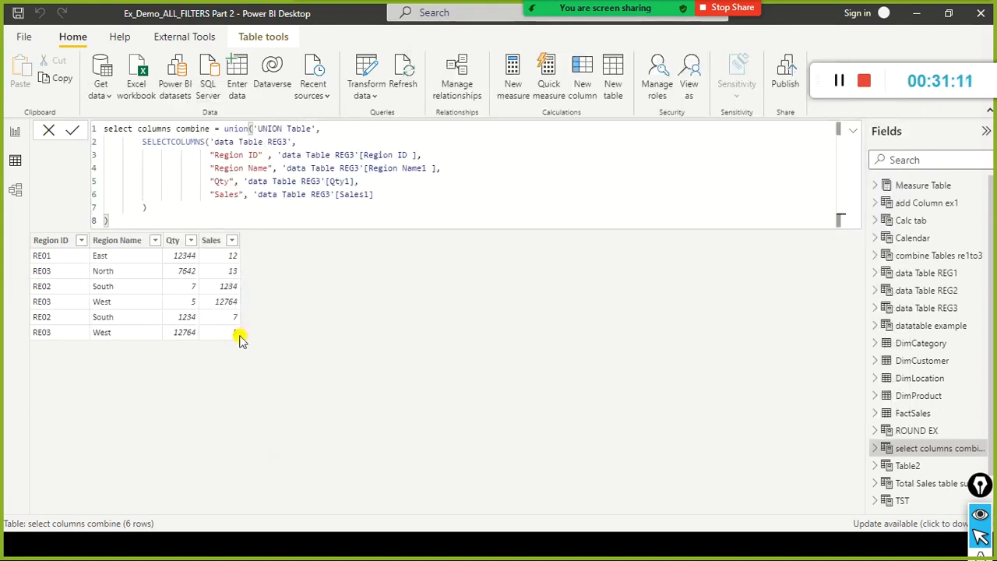
pyautogui.click(240, 225)
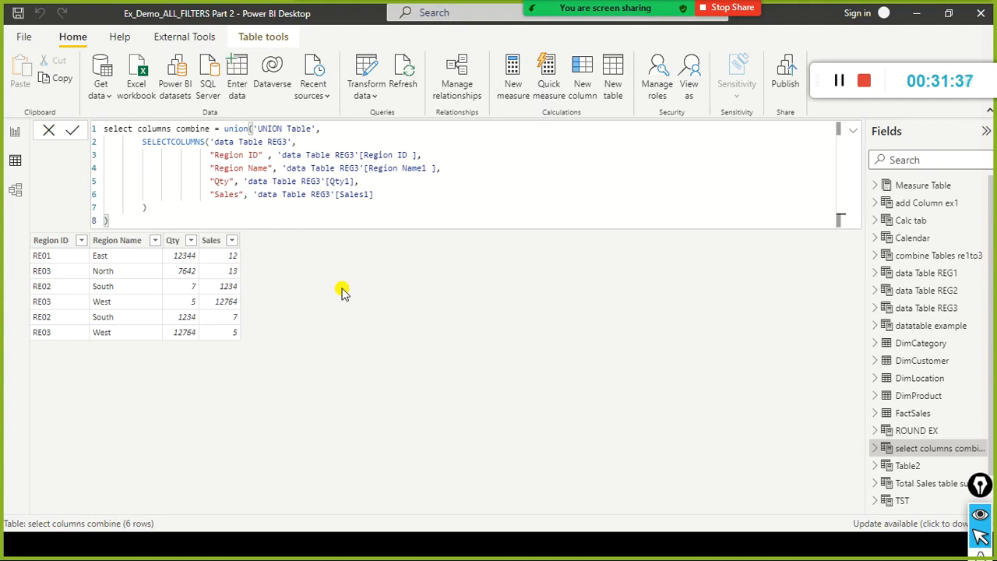
# Mute all current and new Zoom meeting participants while allowing them to unmute themselves, and close the participants list.
pyautogui.moveTo(467, 7)
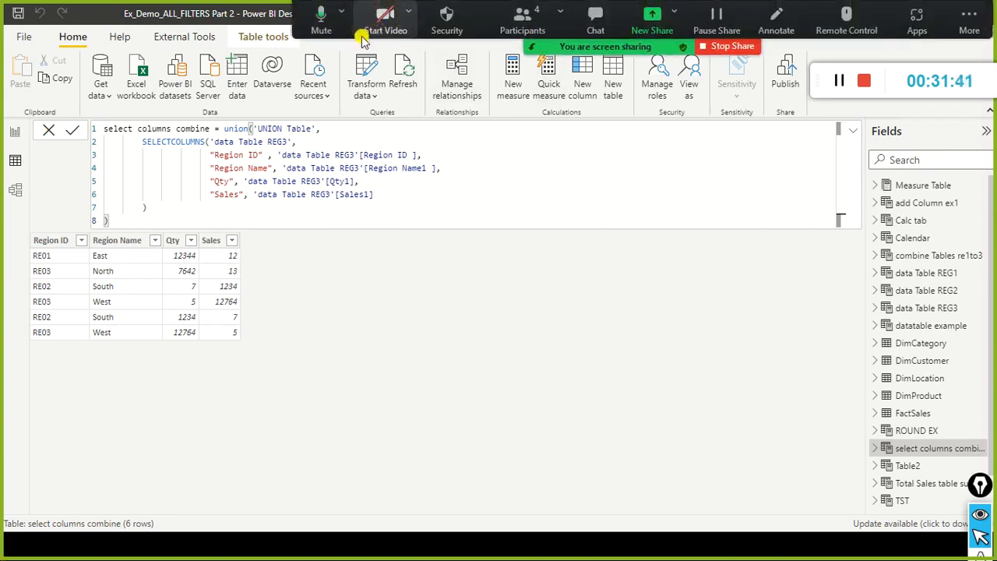
pyautogui.click(523, 18)
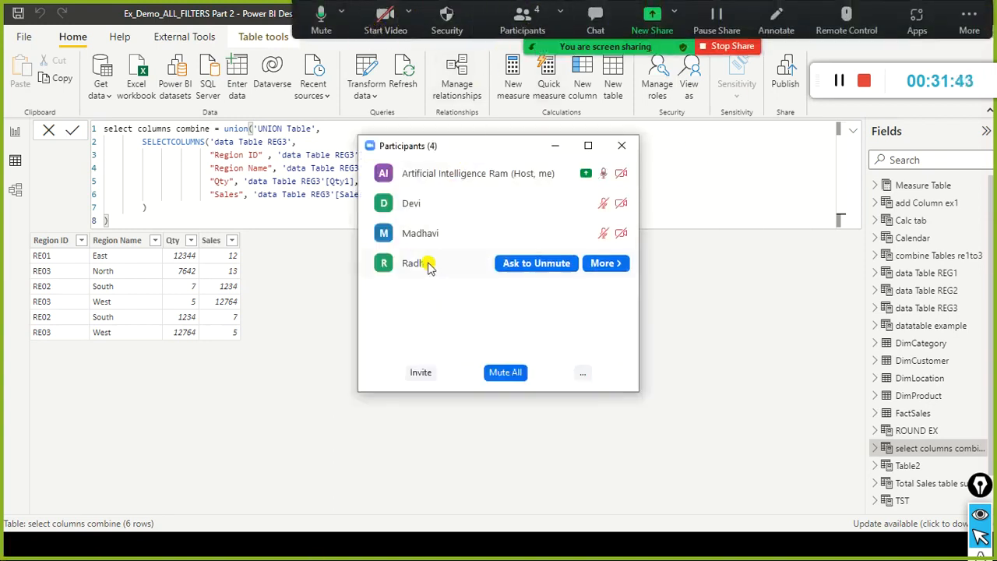
pyautogui.click(499, 372)
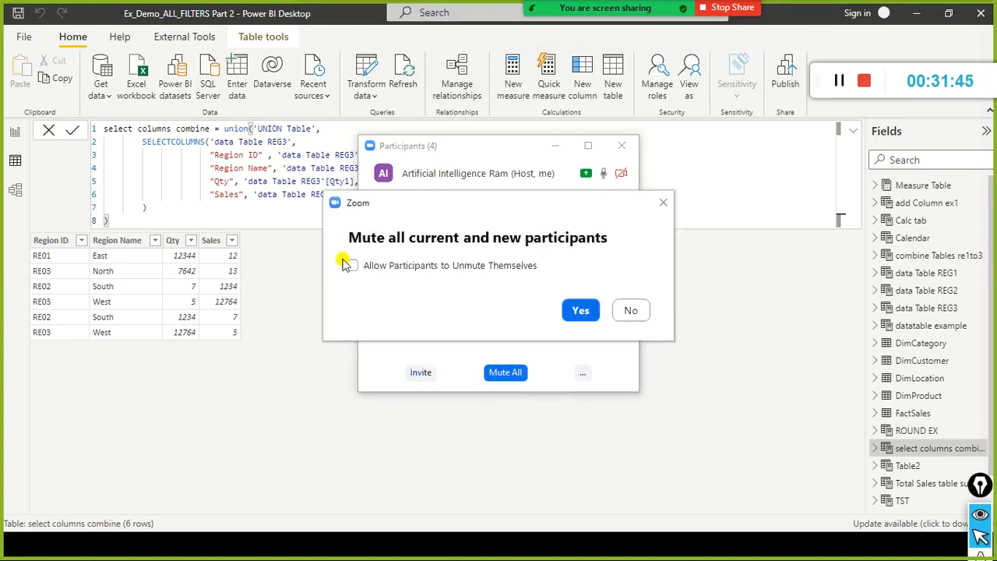
pyautogui.click(352, 265)
pyautogui.click(580, 310)
pyautogui.click(511, 373)
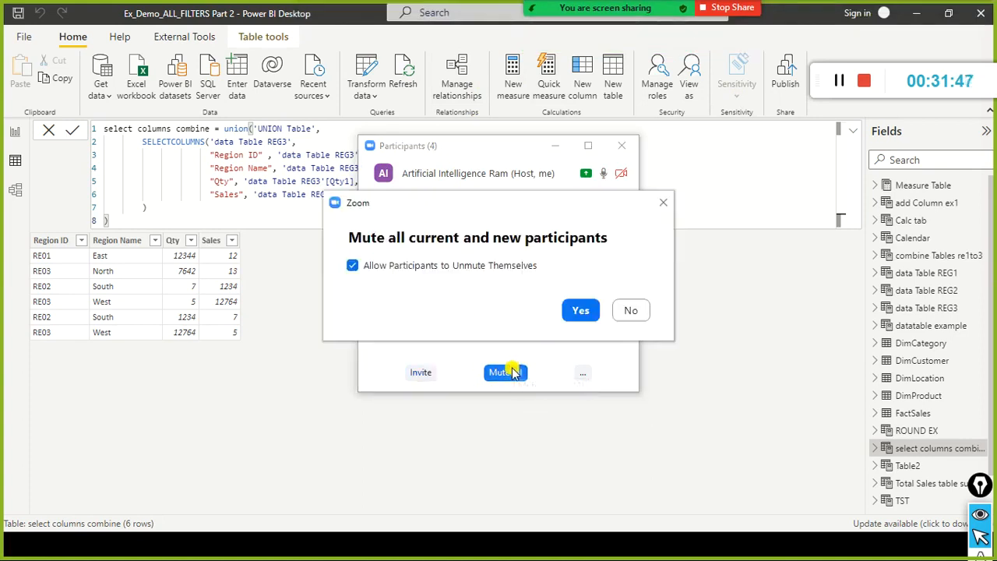
pyautogui.click(581, 310)
pyautogui.click(624, 146)
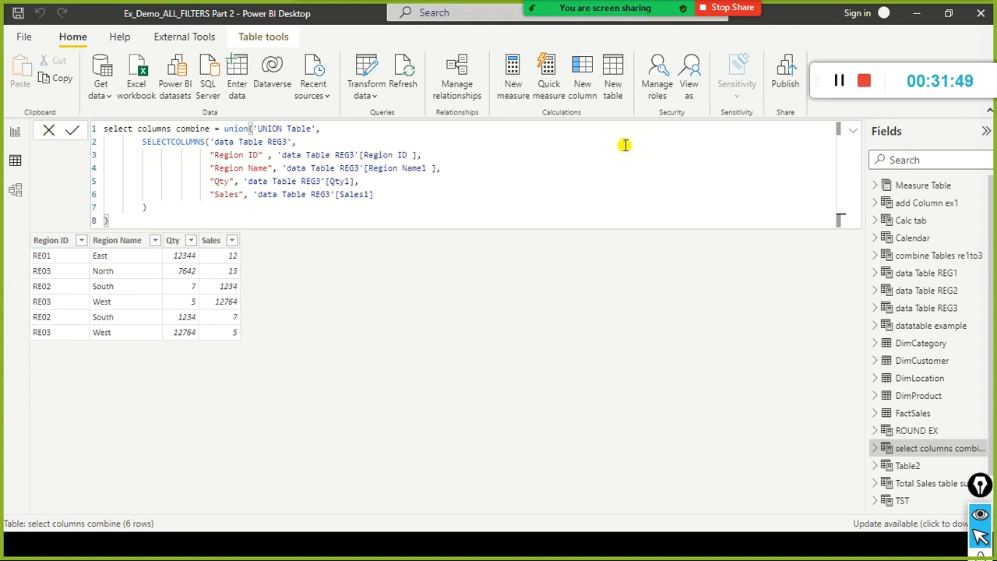
# Copy the complete "select columns combine" formula into Notepad below the column order note and return to Power BI Desktop.
pyautogui.hotkey('ctrl', 'a')
pyautogui.hotkey('ctrl', 'c')
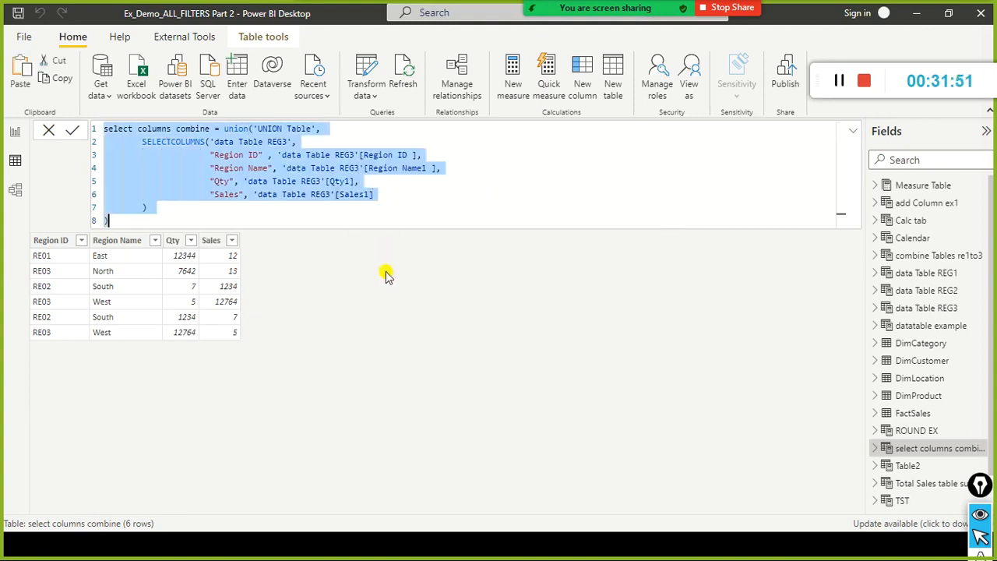
pyautogui.hotkey('alt', 'Tab')
pyautogui.hotkey('alt', 'Tab')
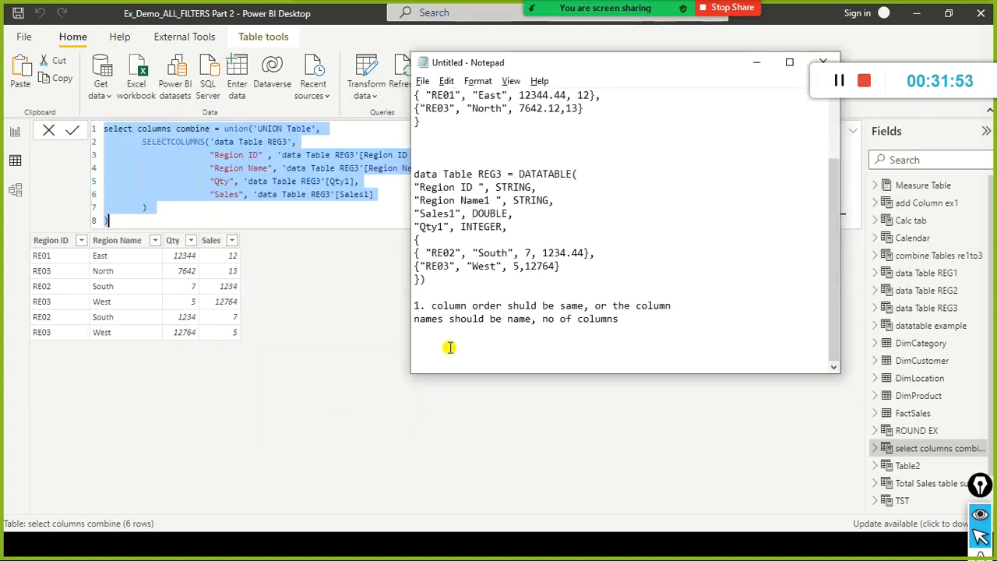
pyautogui.hotkey('ctrl', 'v')
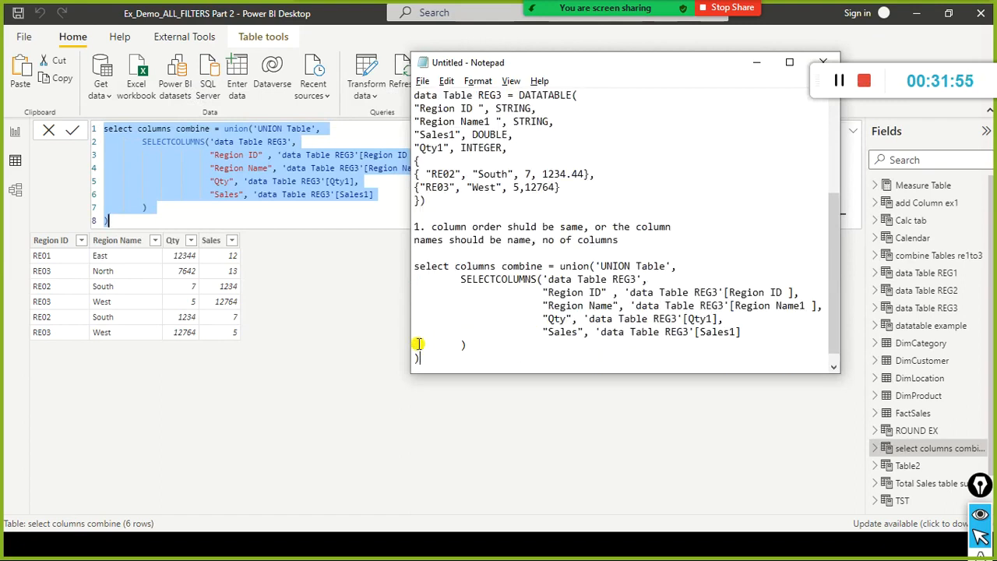
pyautogui.click(314, 264)
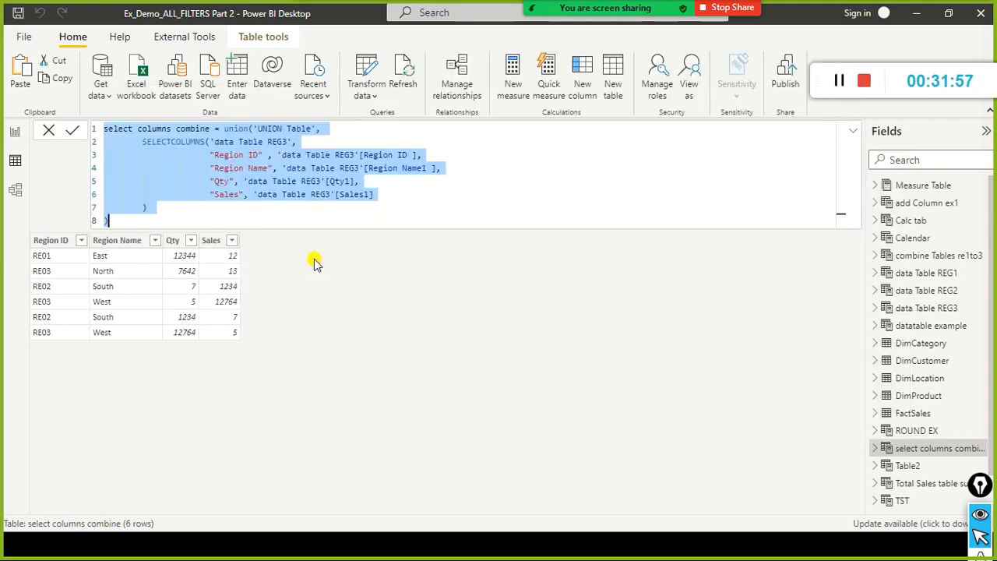
# Switch to the PowerPoint slide show and advance to the slide explaining the EXCEPT function.
pyautogui.hotkey('alt', 'Tab')
pyautogui.hotkey('alt', 'Tab')
pyautogui.hotkey('alt', 'Tab')
pyautogui.hotkey('alt', 'Tab')
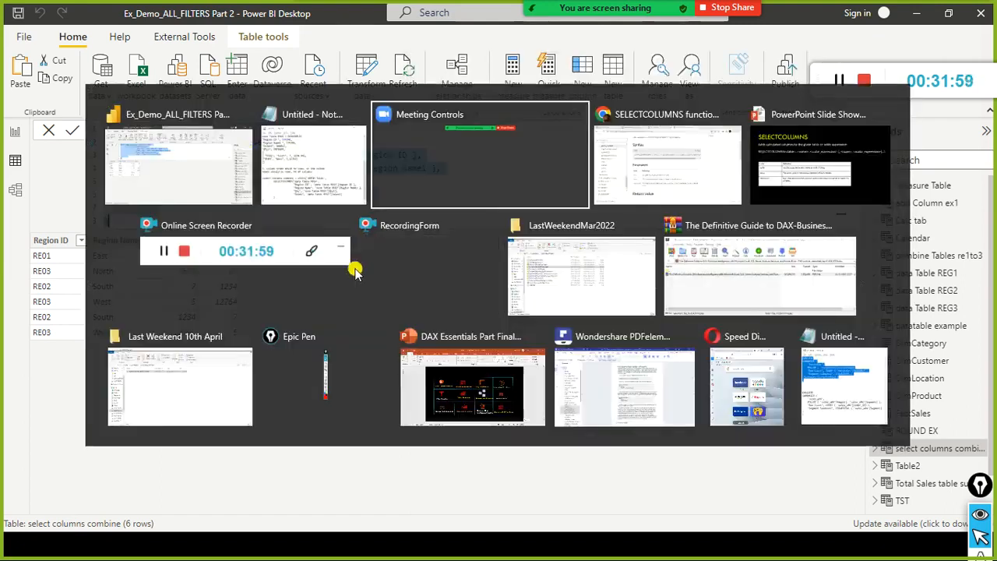
pyautogui.press('Right')
pyautogui.press('Right')
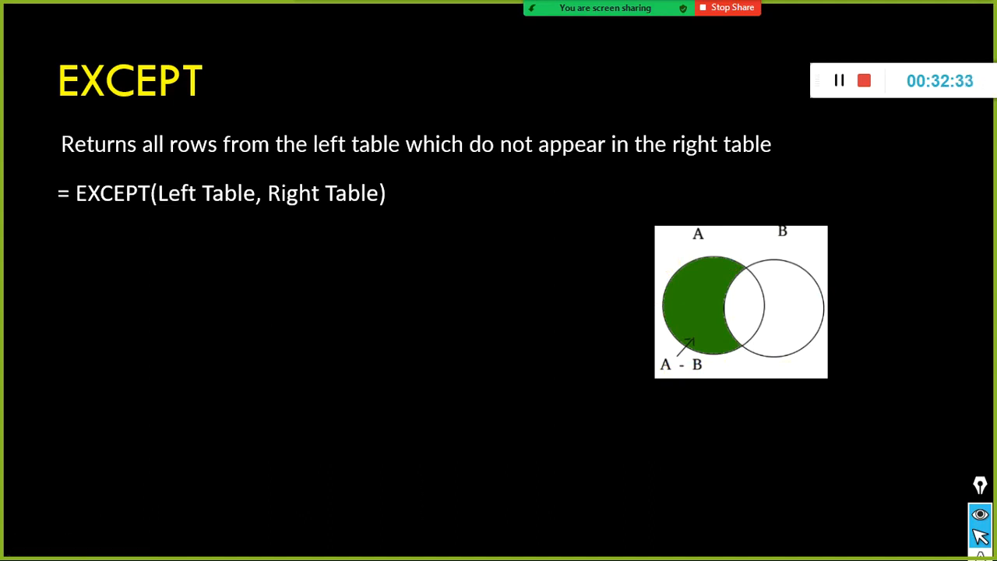
# Return to Power BI Desktop, leave the "select columns combine" formula, and change from the data view to the report view.
pyautogui.hotkey('alt', 'Tab')
pyautogui.hotkey('alt', 'Tab')
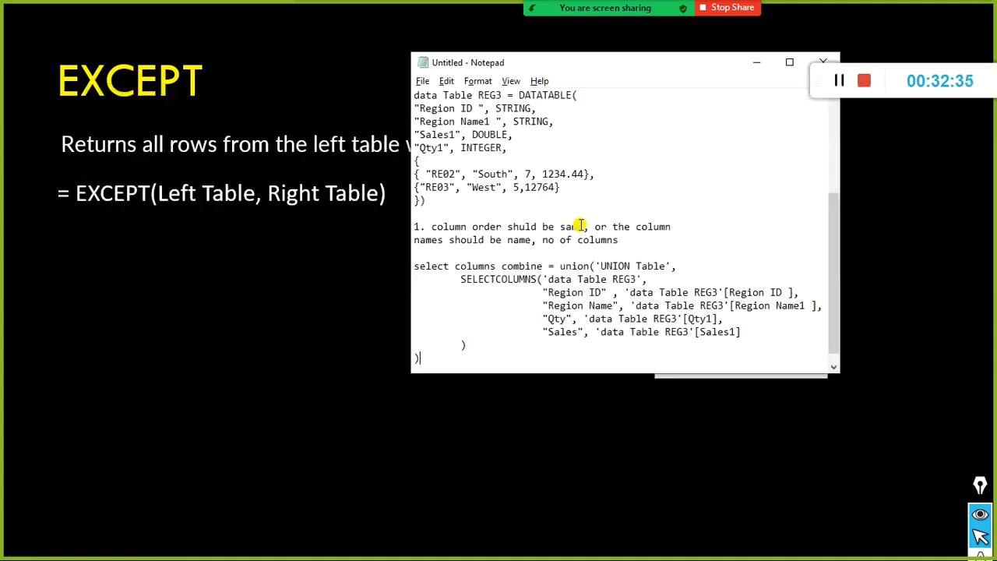
pyautogui.click(329, 204)
pyautogui.hotkey('alt', 'Tab')
pyautogui.press('Tab')
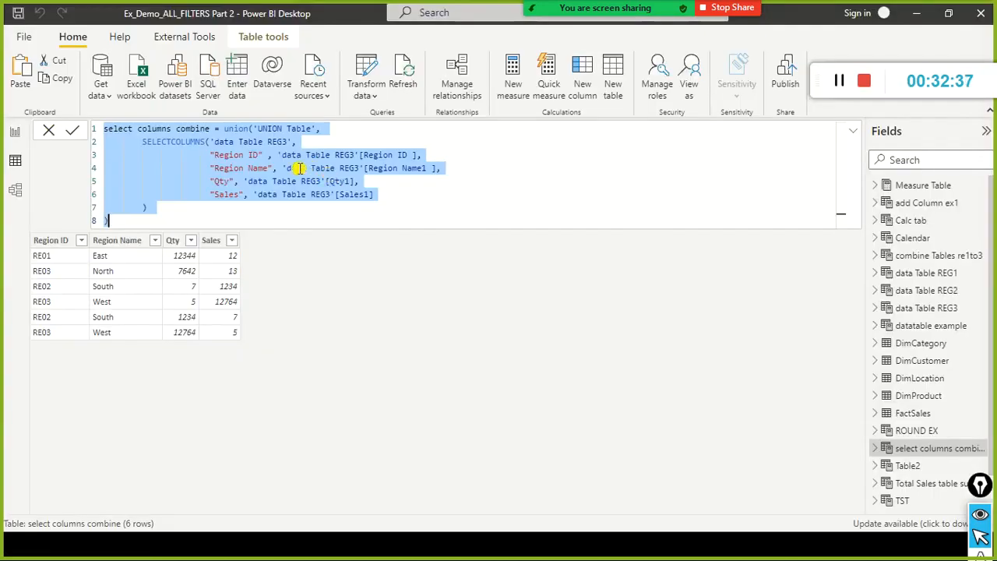
pyautogui.click(398, 292)
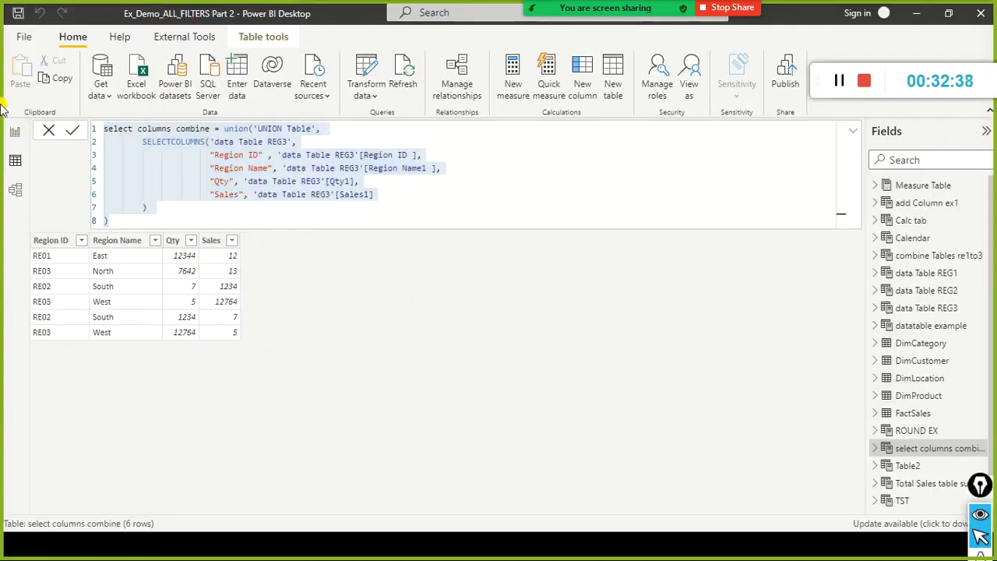
pyautogui.click(45, 132)
pyautogui.click(323, 138)
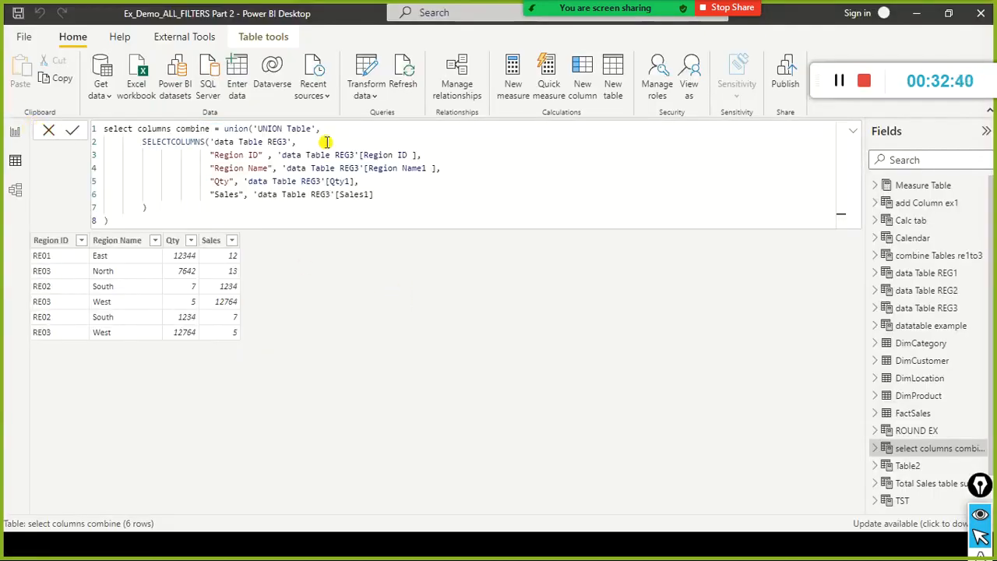
pyautogui.click(19, 137)
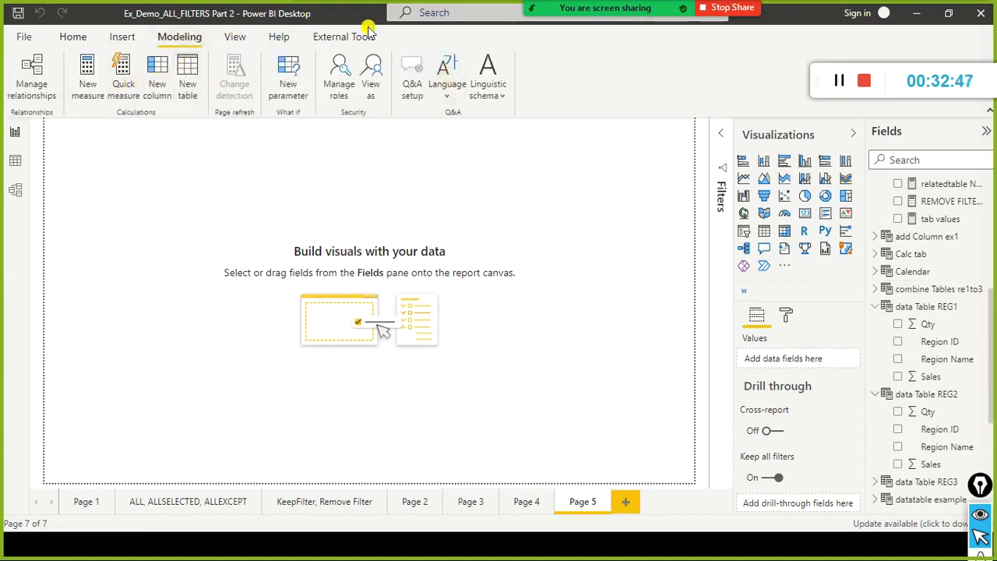
# Review the REG1 and REG3 DATATABLE definitions saved in Notepad.
pyautogui.hotkey('alt', 'Tab')
pyautogui.hotkey('alt', 'Tab')
pyautogui.scroll(4, 508, 162)
pyautogui.scroll(-3, 511, 161)
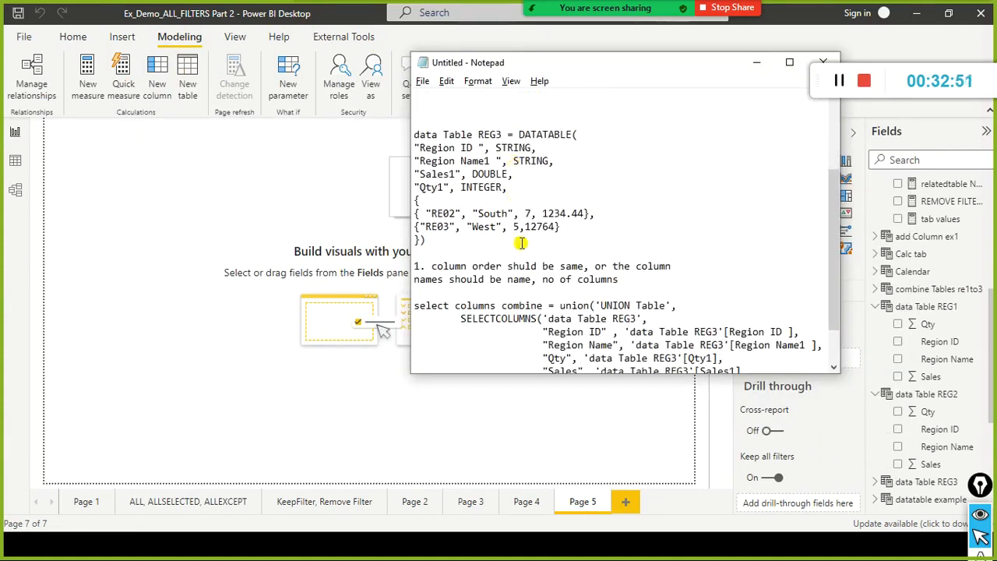
pyautogui.scroll(1, 547, 178)
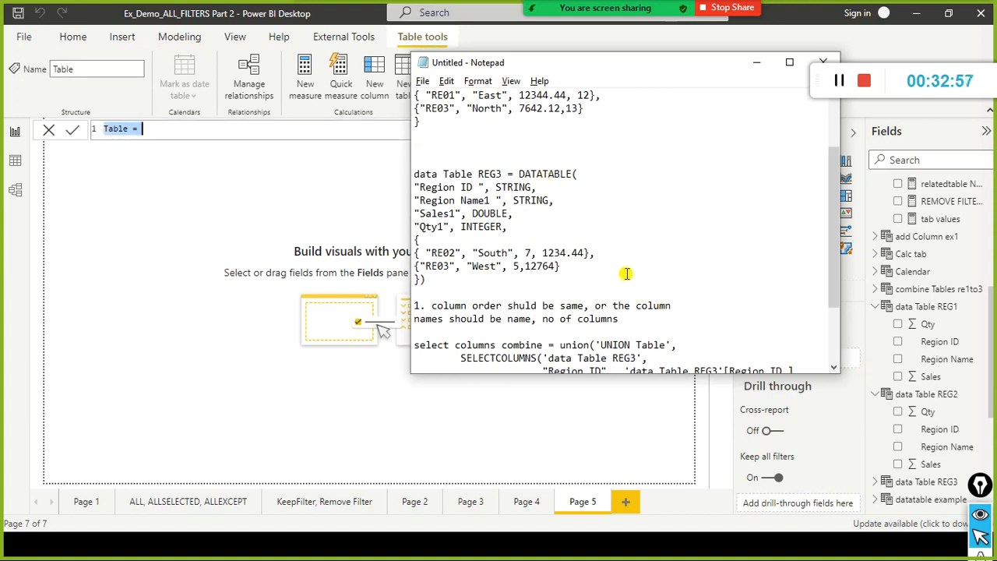
# Name the new calculated table "Except Table" in its formula.
pyautogui.click(160, 127)
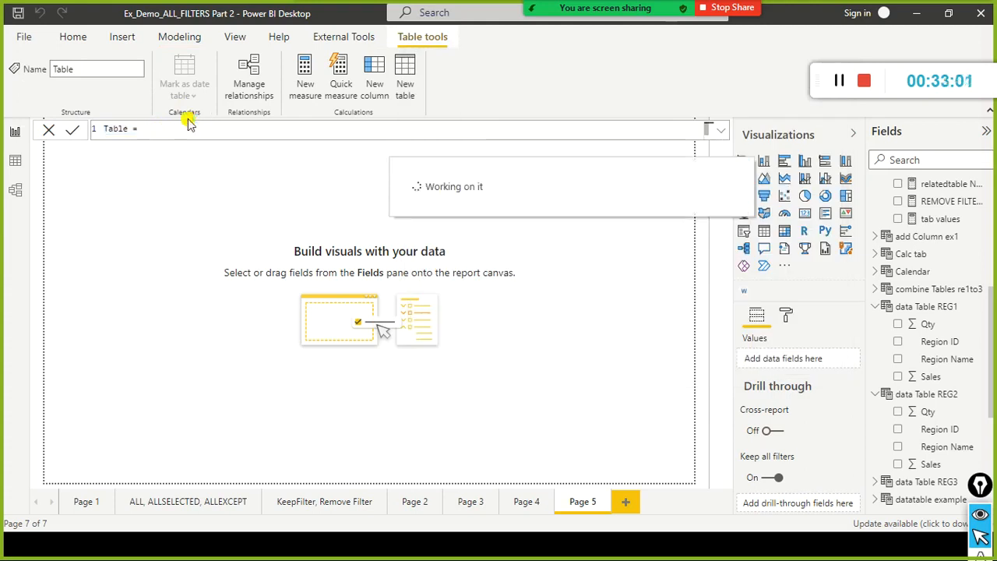
pyautogui.press('Home')
pyautogui.write('Exc')
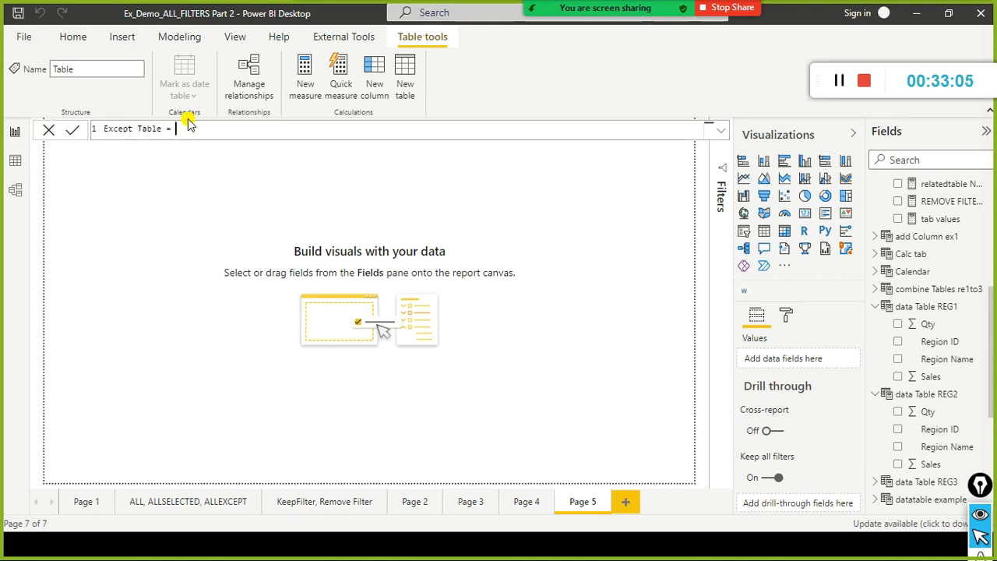
pyautogui.write('EXCEPT(')
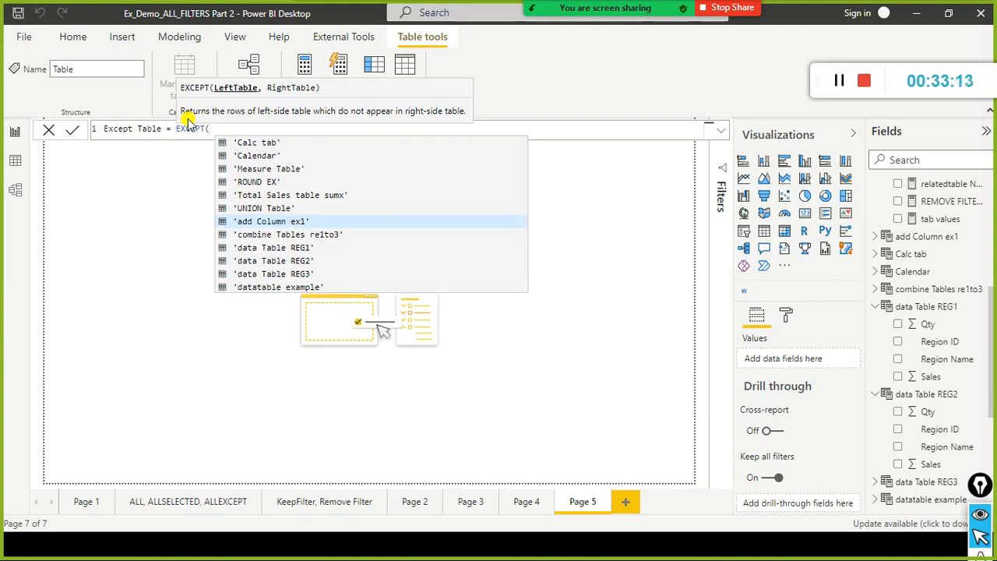
# Define Except Table as EXCEPT('data Table REG1' ,'data Table REG2') and commit the formula.
pyautogui.press('Down')
pyautogui.press('Down')
pyautogui.press('Tab')
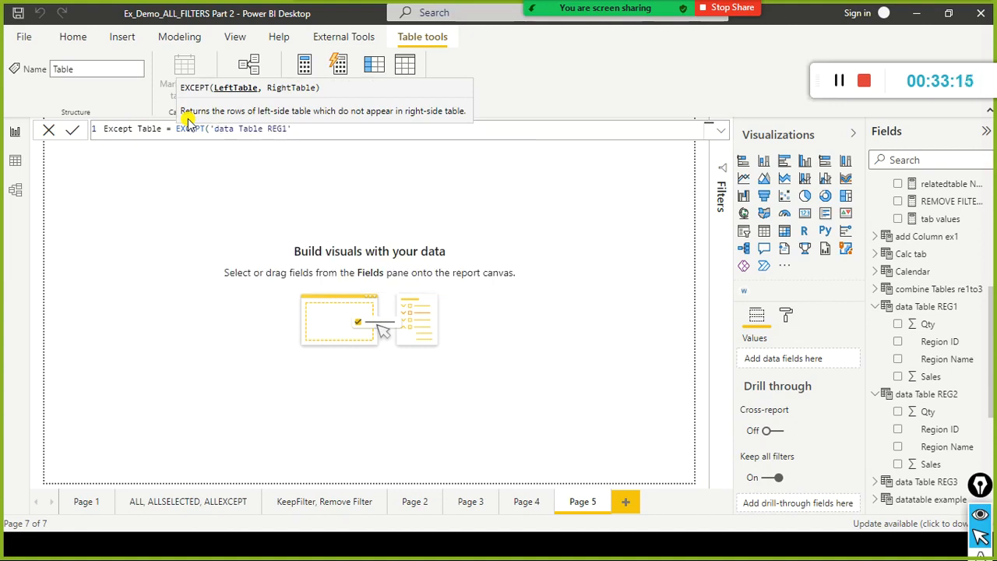
pyautogui.write(",'d")
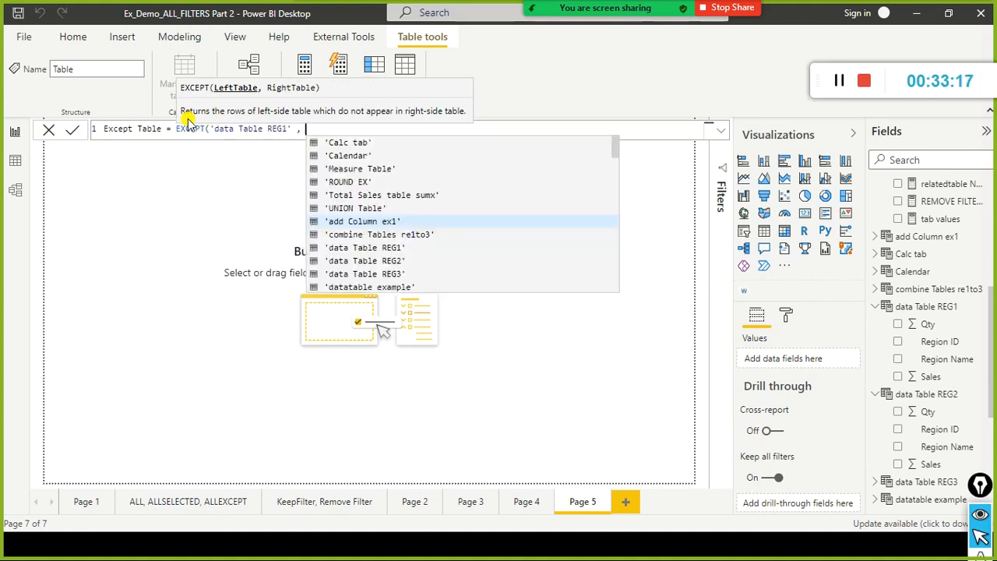
pyautogui.press('Down')
pyautogui.press('Tab')
pyautogui.write(')')
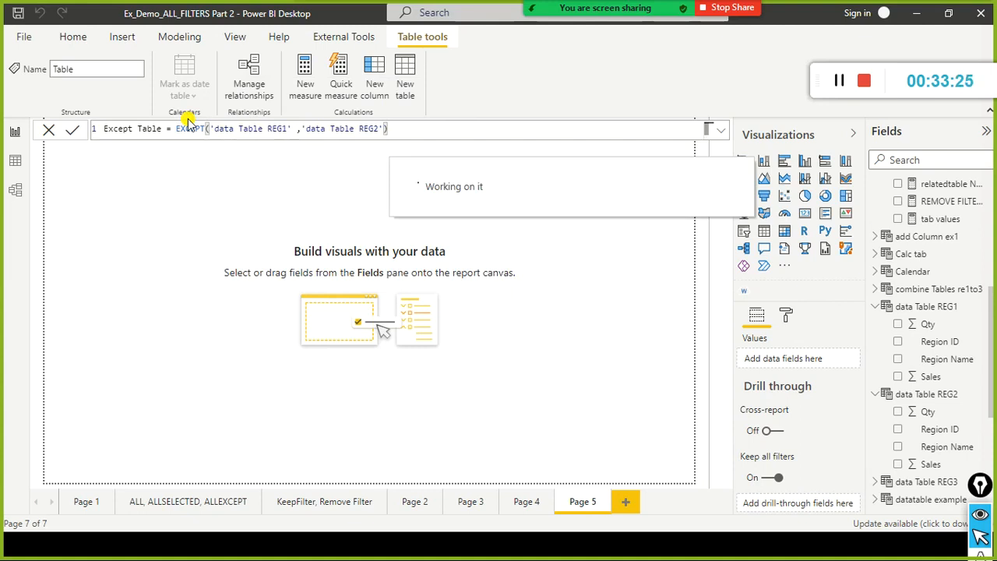
# Look through the table definitions in Notepad and inspect the data Table REG2 formula in Power BI Desktop.
pyautogui.hotkey('alt', 'Tab')
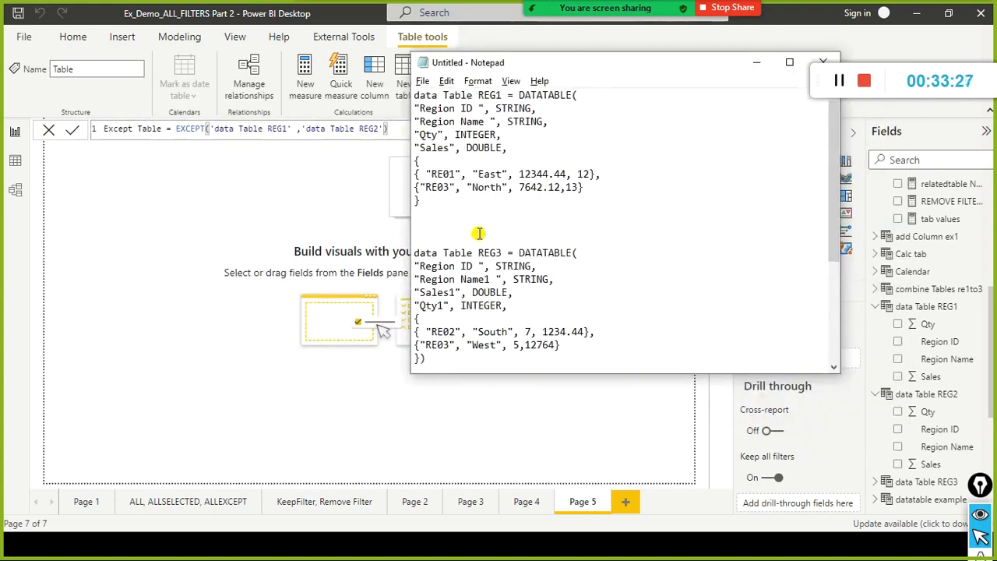
pyautogui.hotkey('alt', 'Tab')
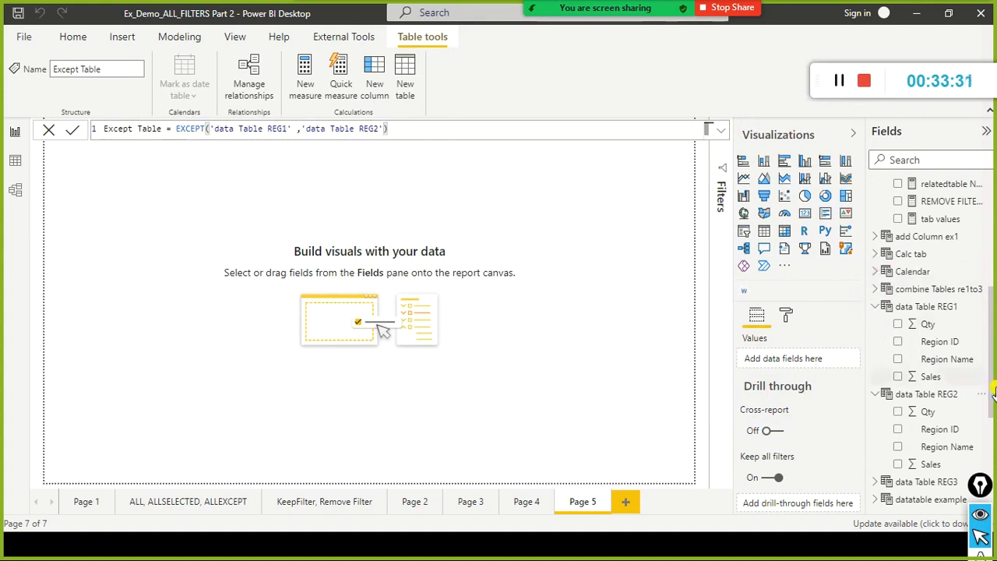
pyautogui.click(942, 396)
pyautogui.click(461, 139)
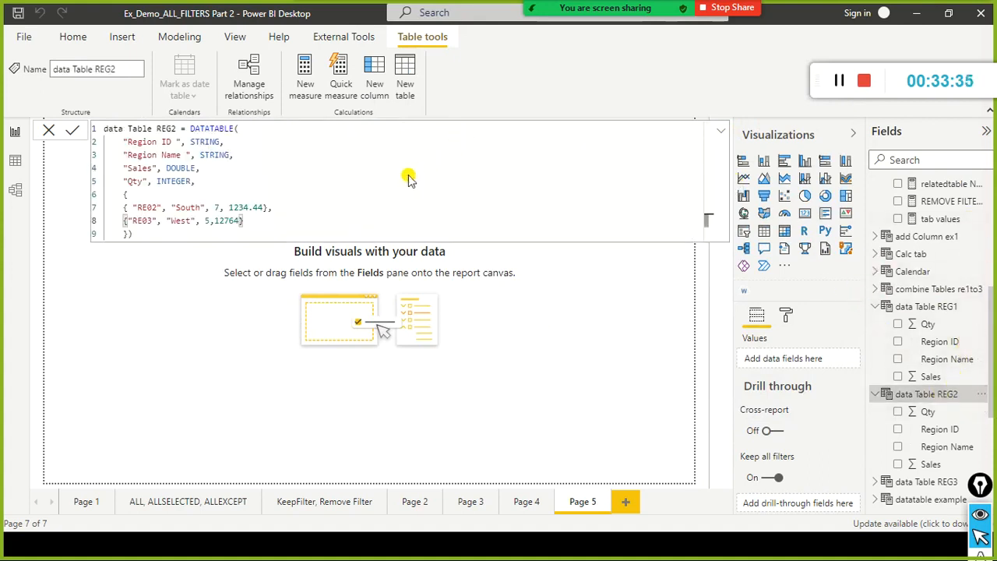
pyautogui.press('Return')
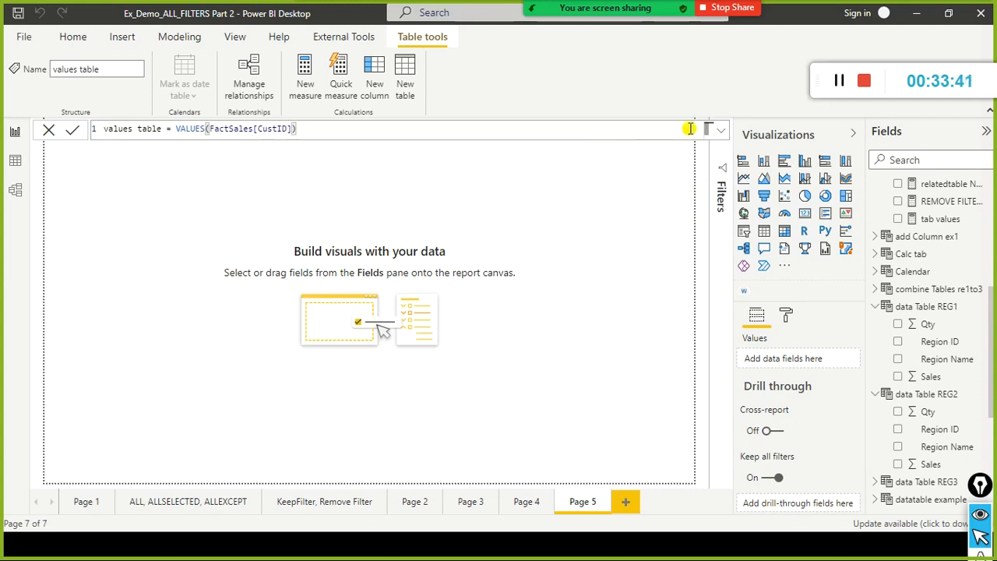
# Copy the complete data Table REG2 formula into Notepad between the REG1 and REG3 definitions, and close the formula in Power BI Desktop.
pyautogui.click(720, 132)
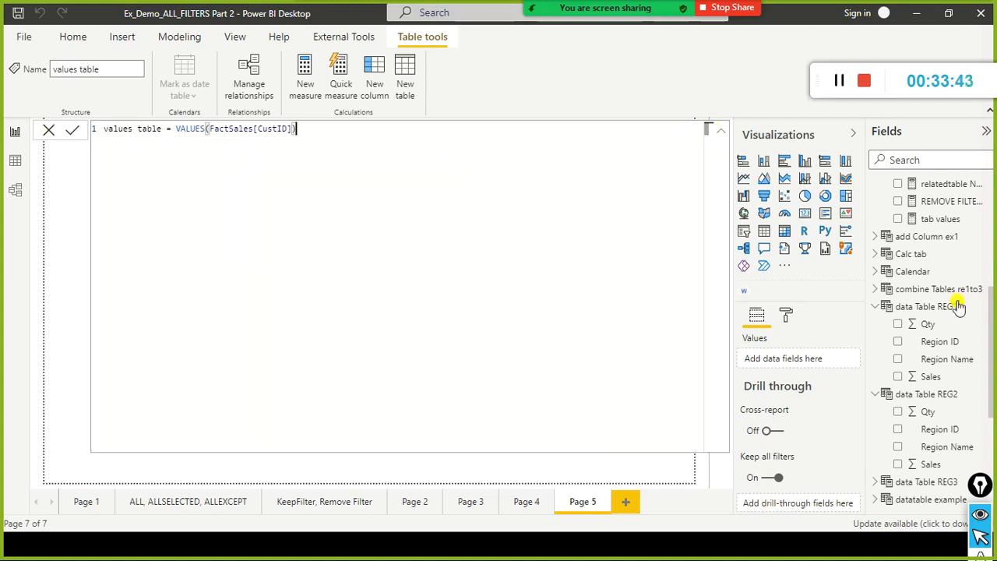
pyautogui.click(905, 309)
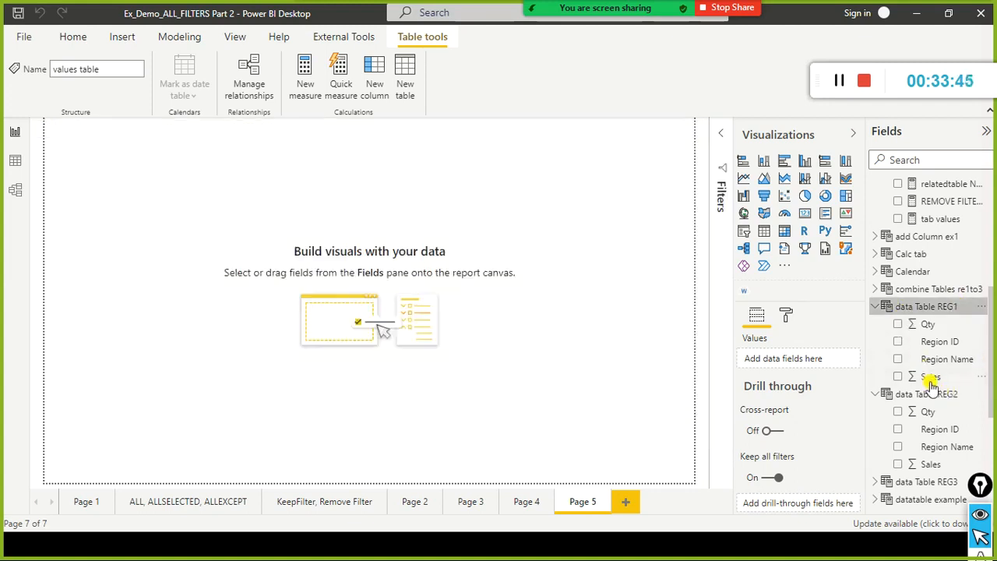
pyautogui.click(927, 396)
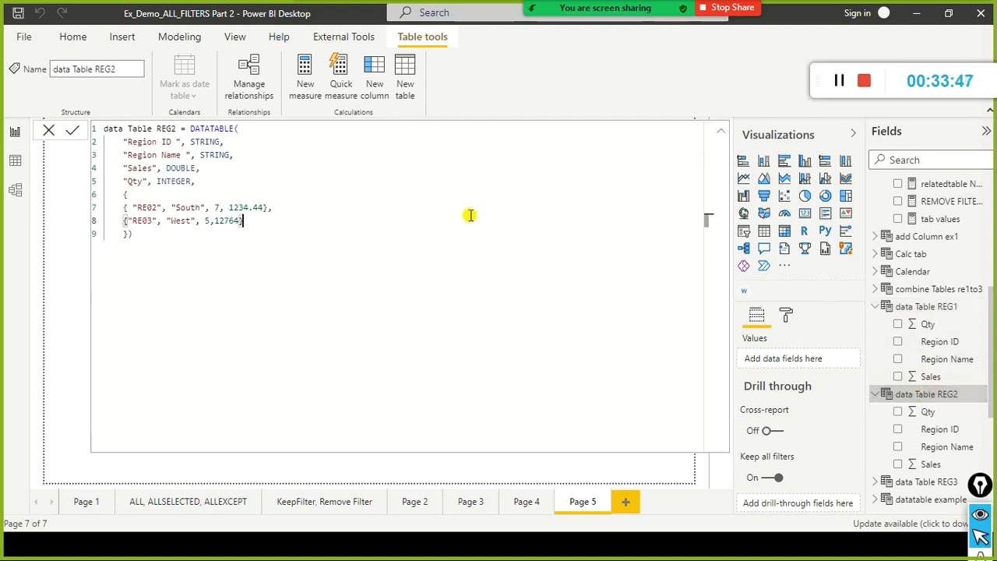
pyautogui.hotkey('ctrl', 'a')
pyautogui.hotkey('ctrl', 'c')
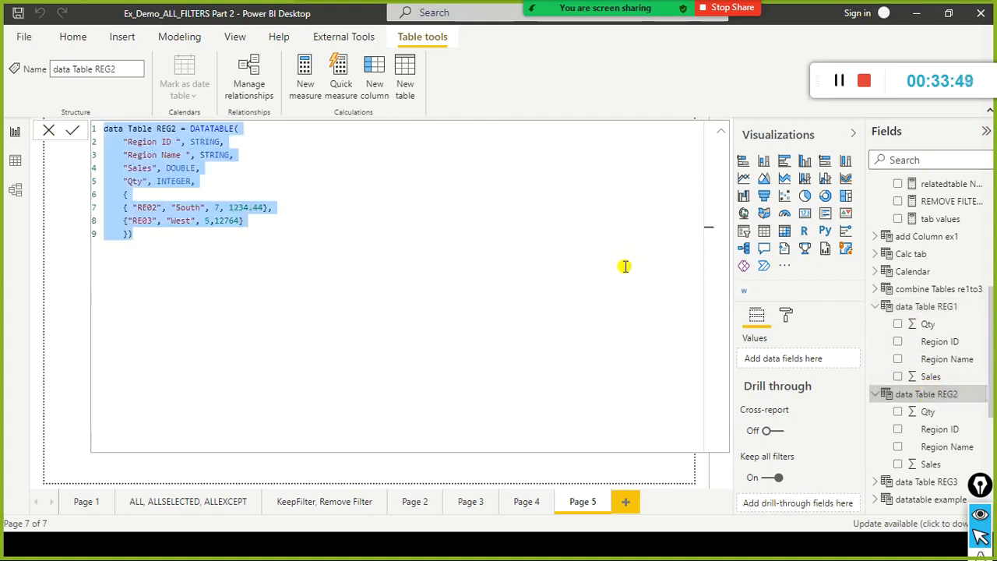
pyautogui.hotkey('alt', 'Tab')
pyautogui.click(472, 226)
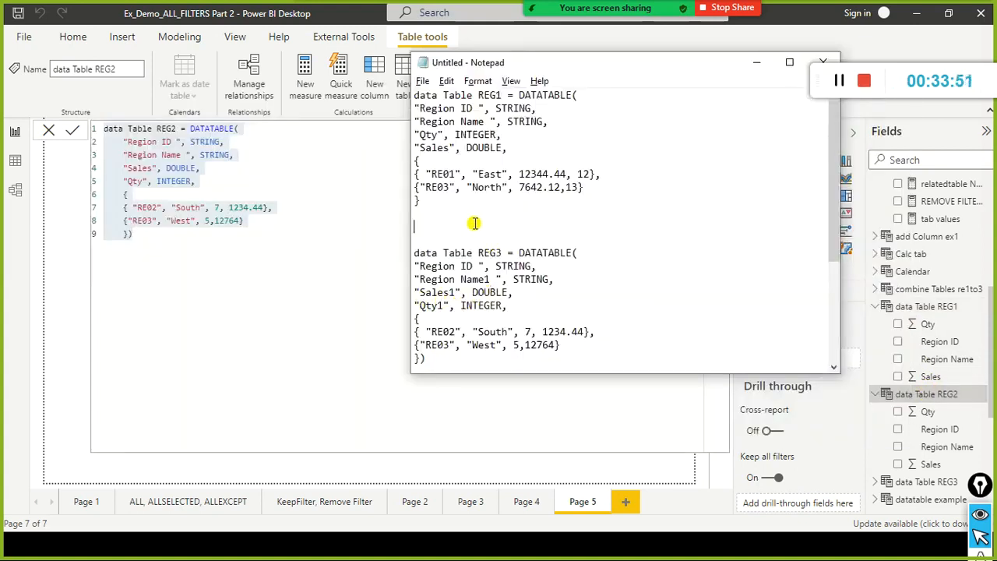
pyautogui.hotkey('ctrl', 'v')
pyautogui.press('Return')
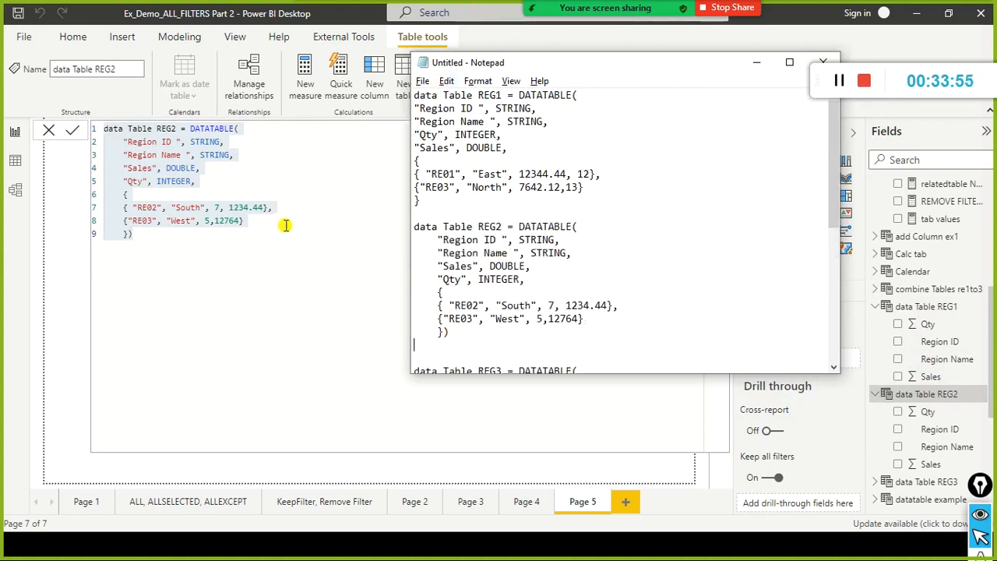
pyautogui.click(280, 273)
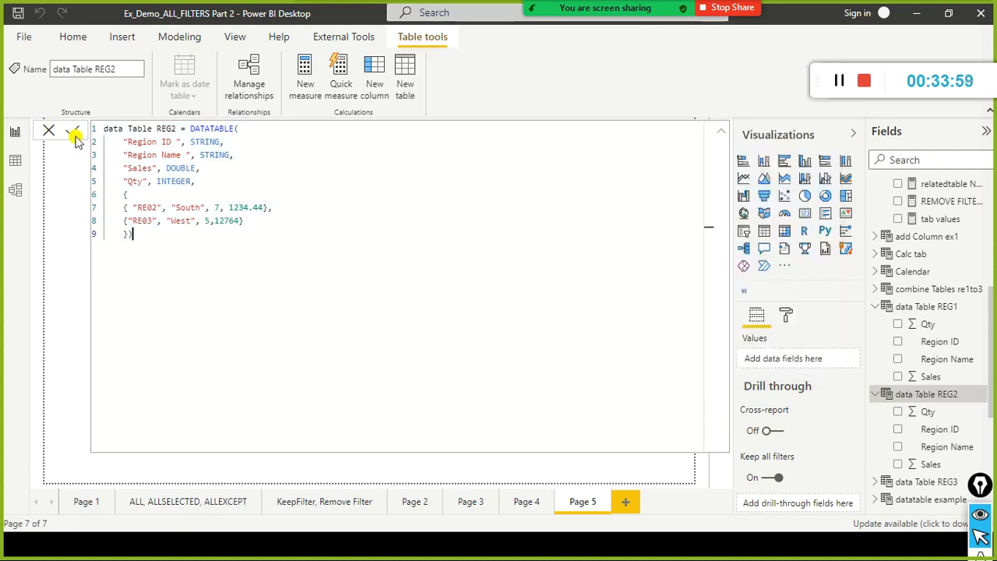
pyautogui.click(48, 133)
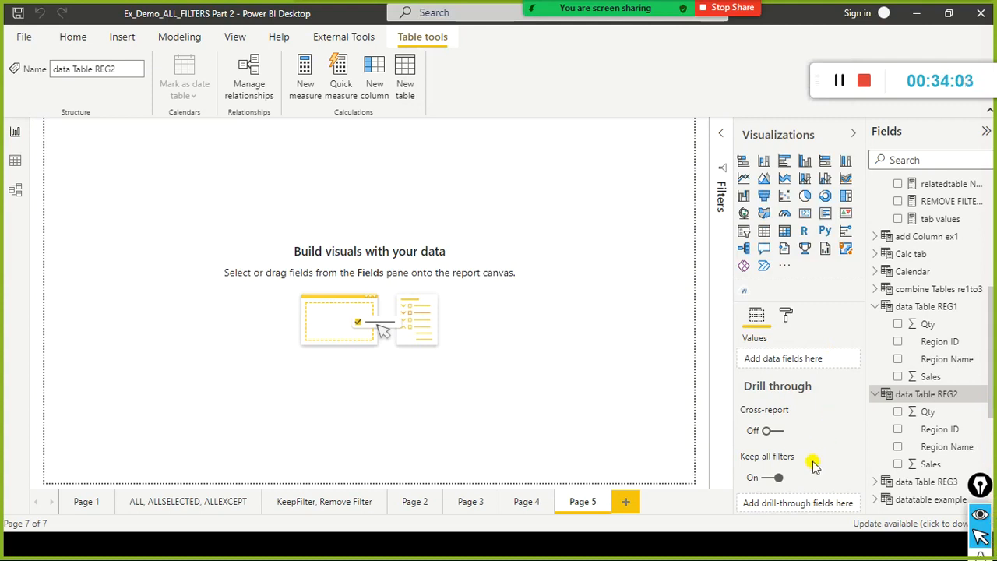
# Search the fields for "except" and display the rows of Except Table in the data view.
pyautogui.scroll(-3, 909, 350)
pyautogui.scroll(15, 941, 248)
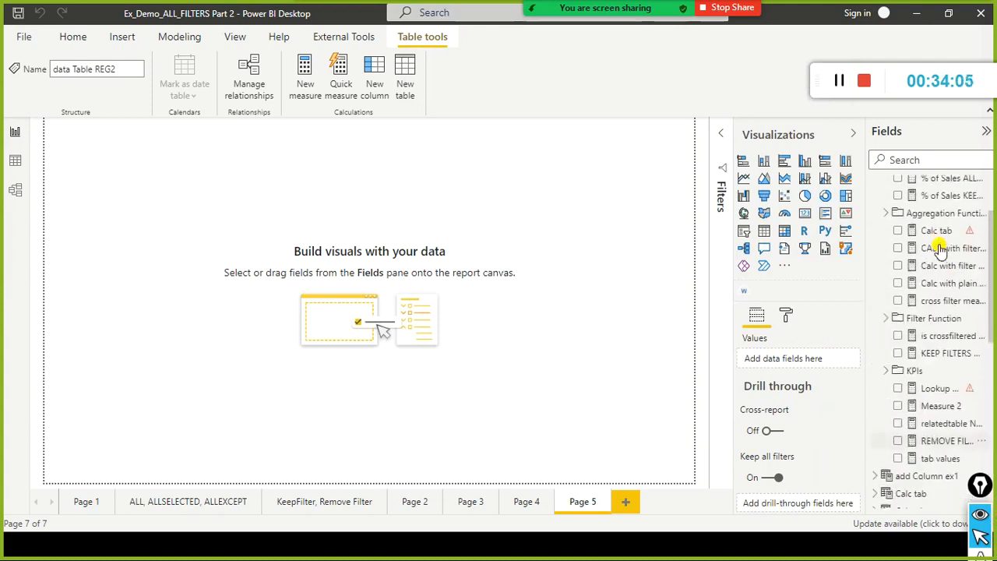
pyautogui.write('e')
pyautogui.write('xcel')
pyautogui.press('BackSpace')
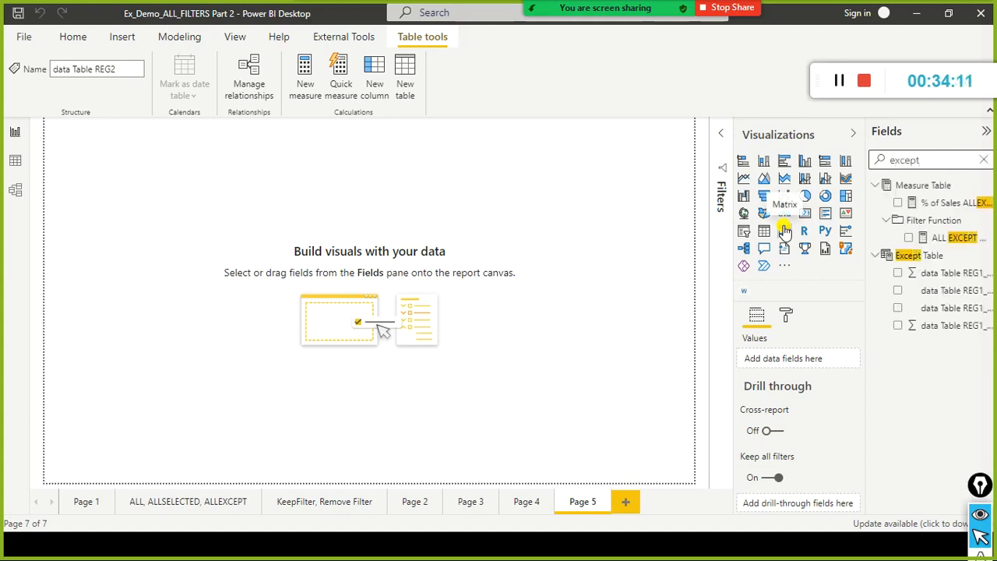
pyautogui.click(15, 160)
pyautogui.click(974, 413)
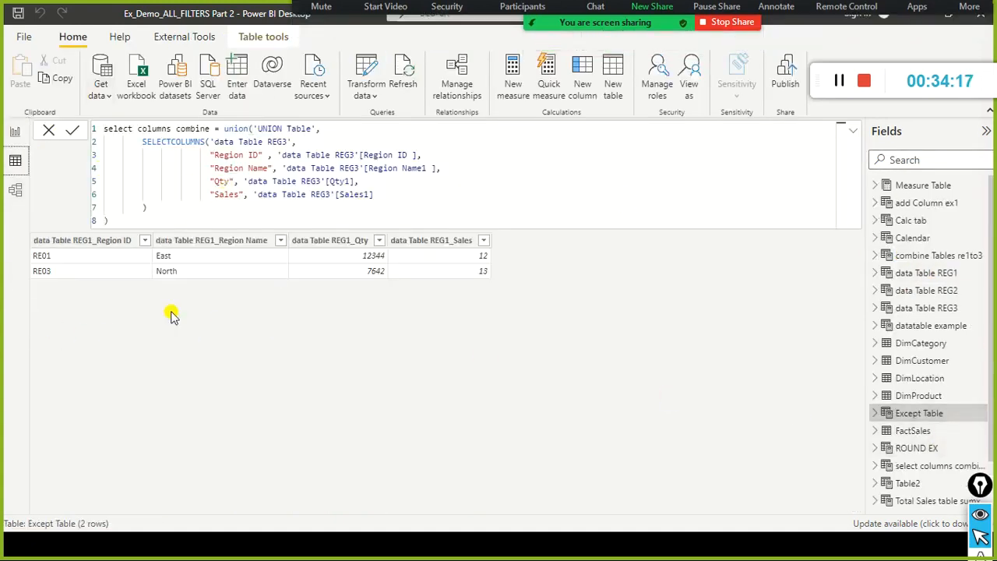
# Compare the rows and formula of Except Table with the REG1 and REG2 definitions in Notepad, highlighting the REG1 data rows.
pyautogui.hotkey('alt', 'Tab')
pyautogui.moveTo(592, 60); pyautogui.dragTo(678, 130)
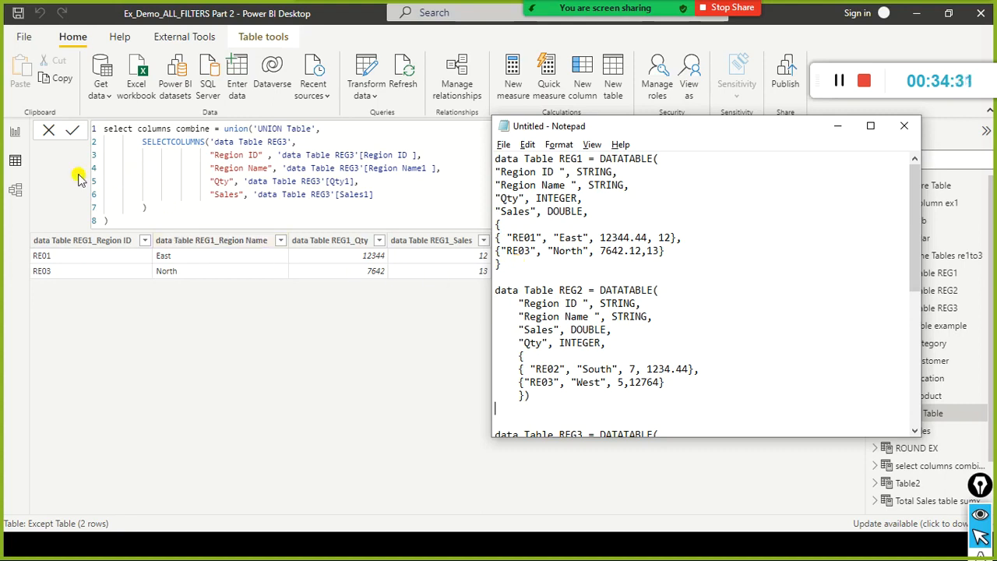
pyautogui.click(49, 133)
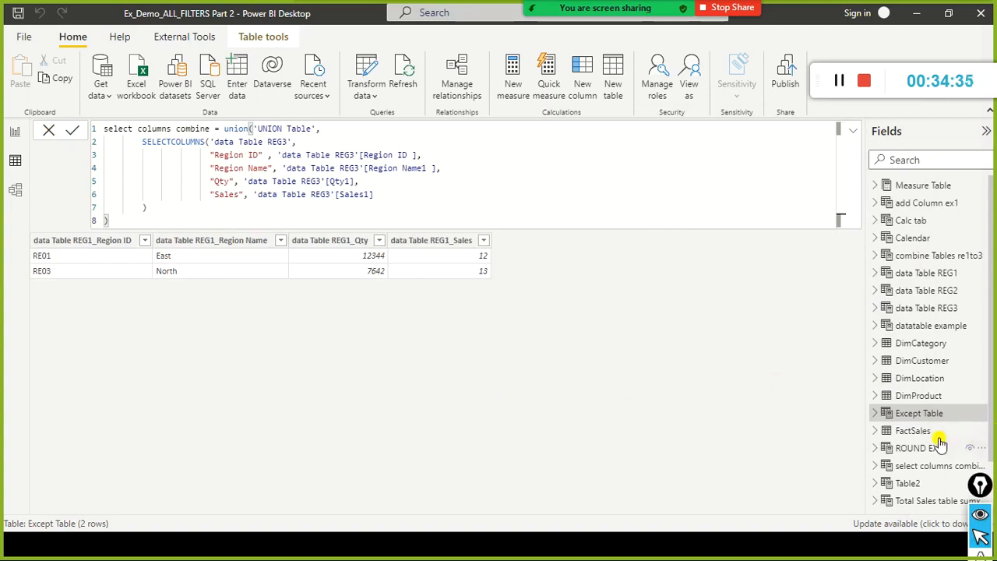
pyautogui.click(917, 413)
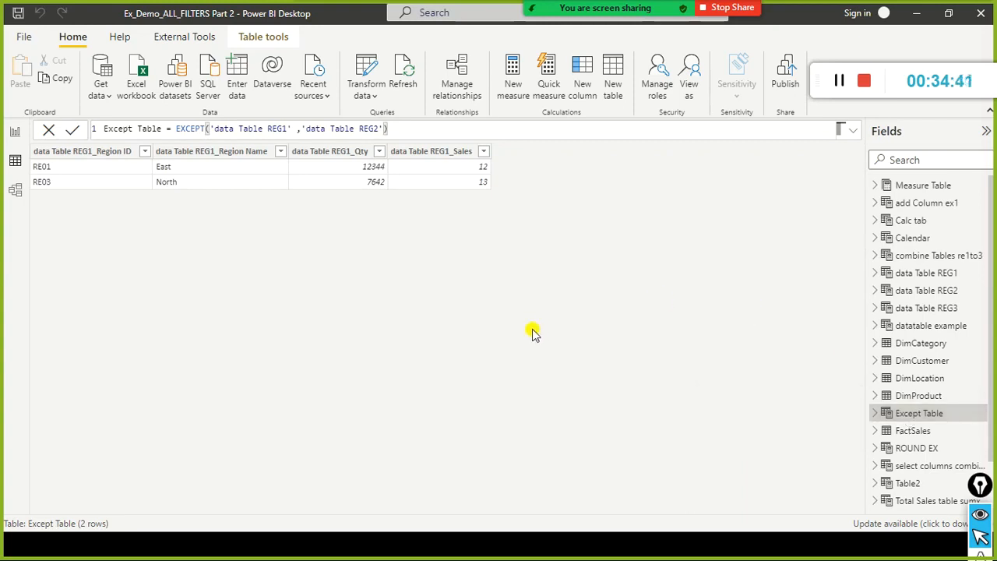
pyautogui.hotkey('alt', 'Tab')
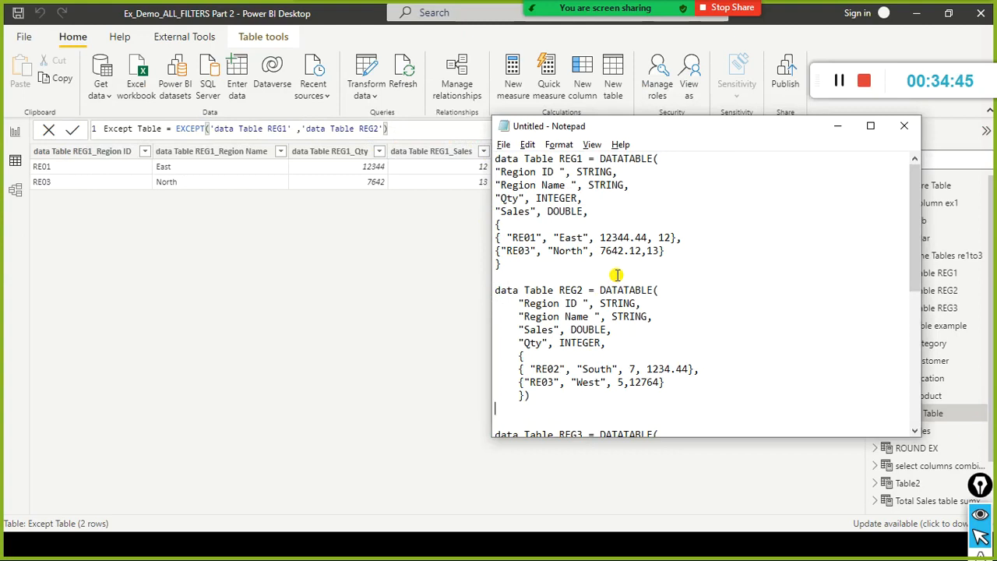
pyautogui.moveTo(514, 238); pyautogui.dragTo(671, 257)
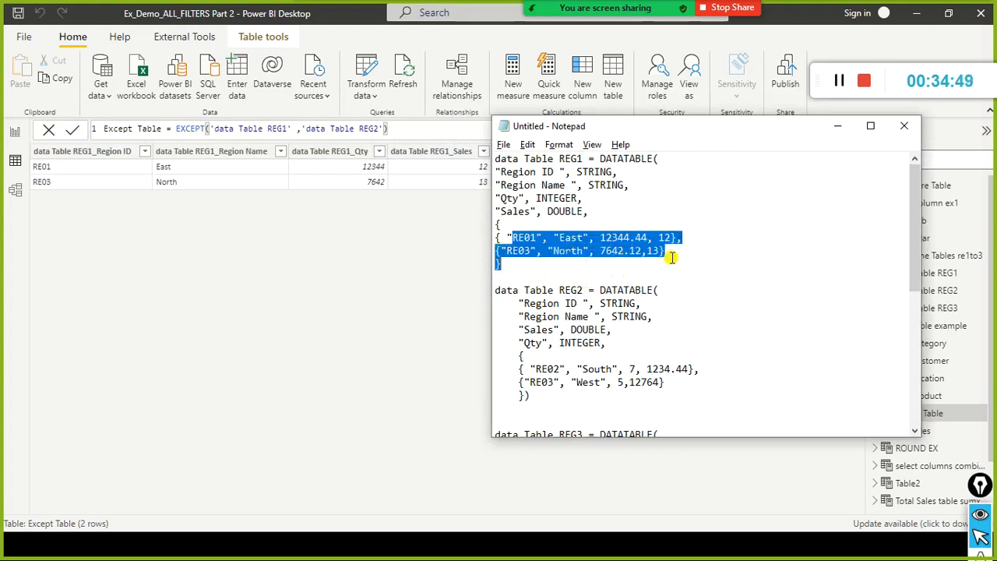
# Highlight REG2's RE03 row in Notepad, and display the rows of data Table REG1 and data Table REG2 in Power BI Desktop.
pyautogui.click(559, 366)
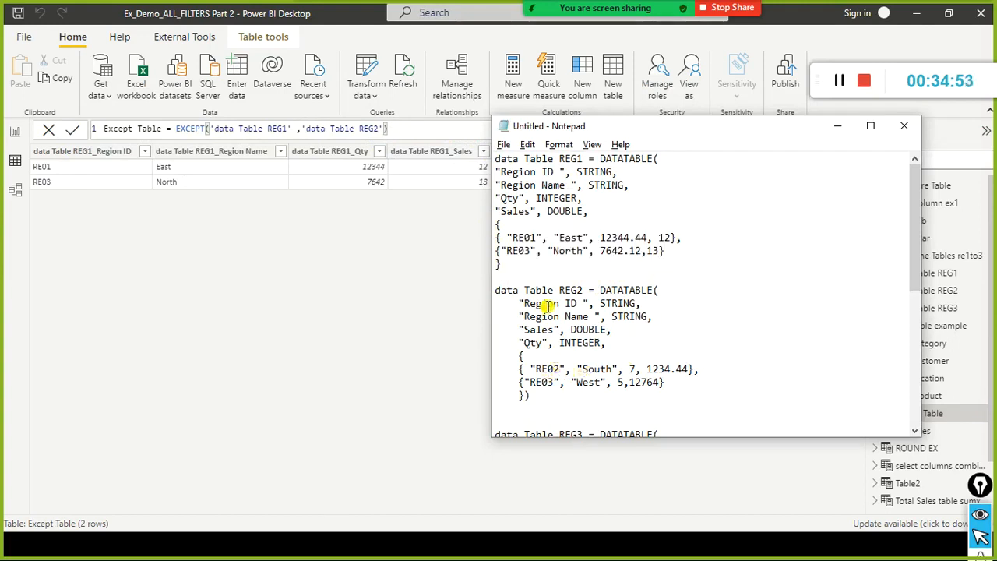
pyautogui.moveTo(520, 395)
pyautogui.mouseDown()
pyautogui.moveTo(659, 383)
pyautogui.moveTo(528, 381)
pyautogui.mouseUp()
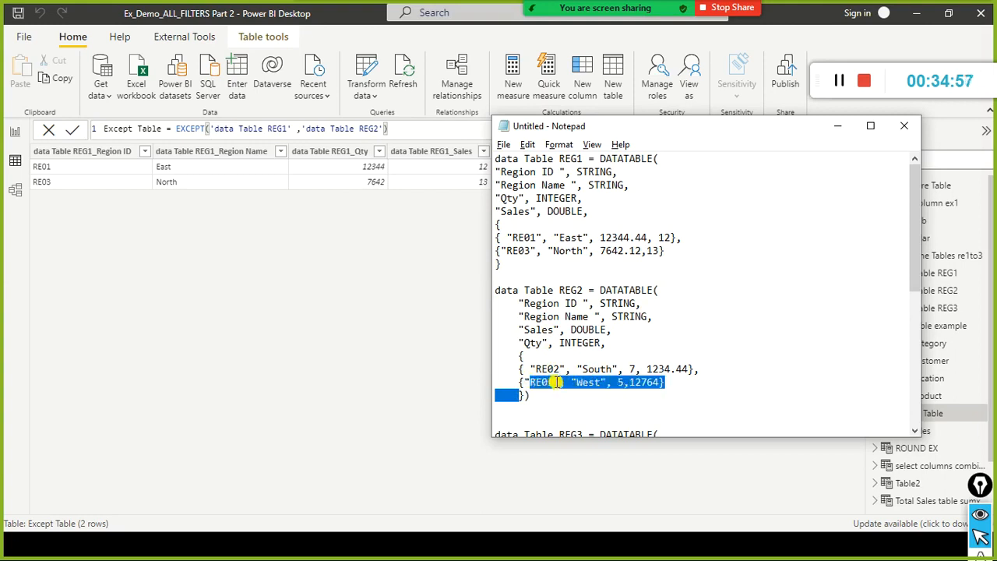
pyautogui.click(308, 249)
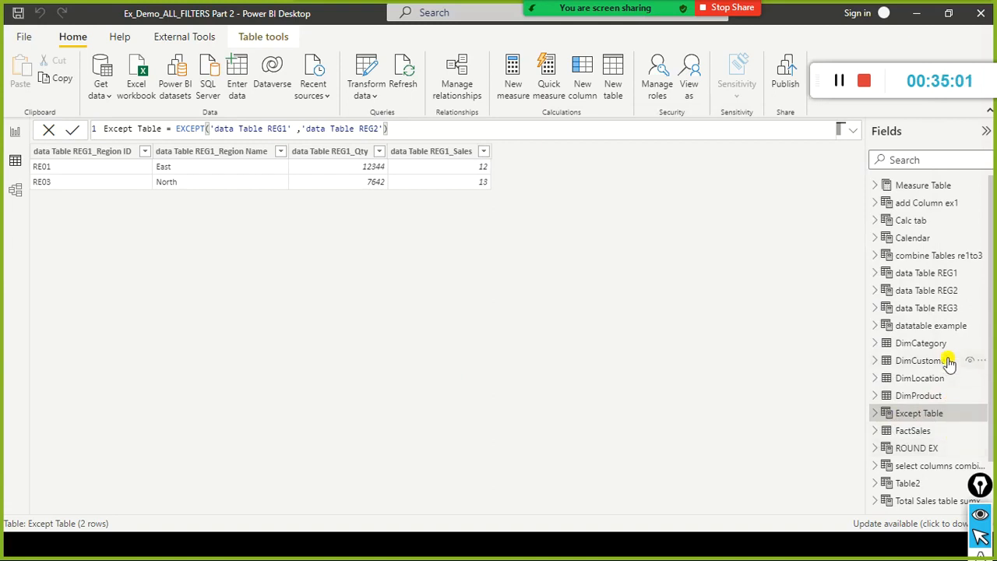
pyautogui.click(944, 273)
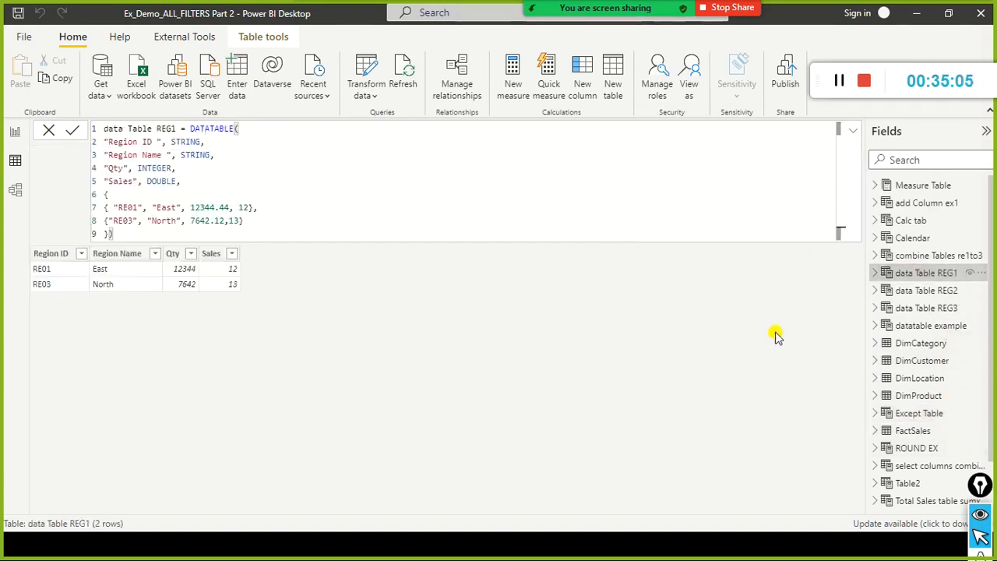
pyautogui.click(931, 300)
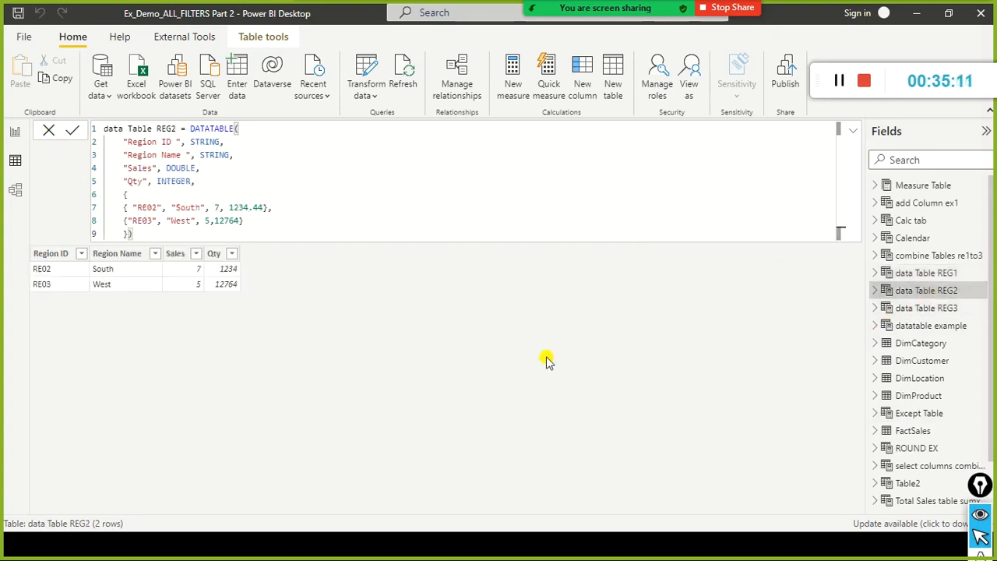
# Check the REG1 and REG2 definitions in Notepad, and display the rows of Except Table in Power BI Desktop.
pyautogui.hotkey('alt', 'Tab')
pyautogui.click(619, 348)
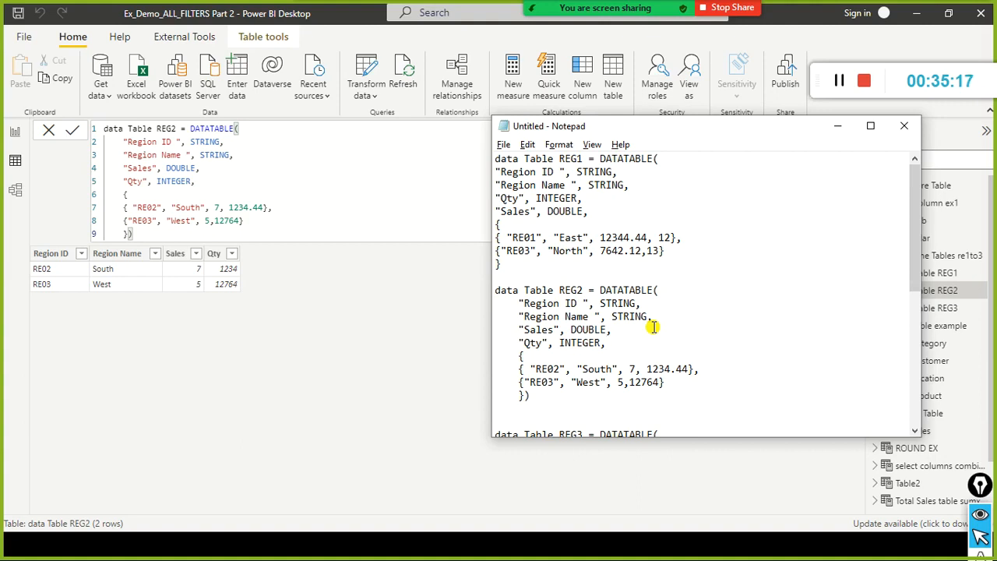
pyautogui.hotkey('alt', 'Tab')
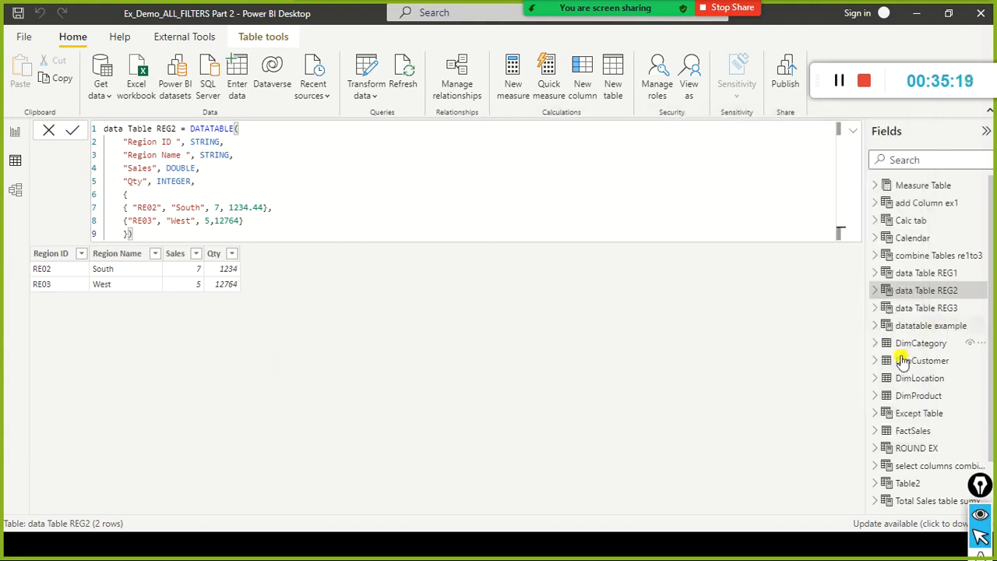
pyautogui.click(917, 415)
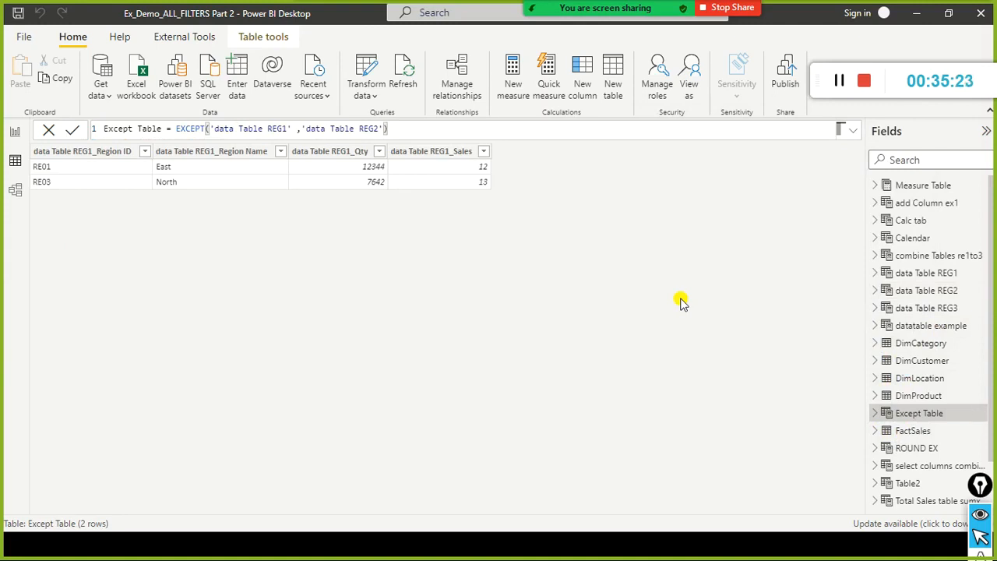
# Compare the region names of the RE03 rows in the REG1 and REG2 definitions in Notepad.
pyautogui.hotkey('alt', 'Tab')
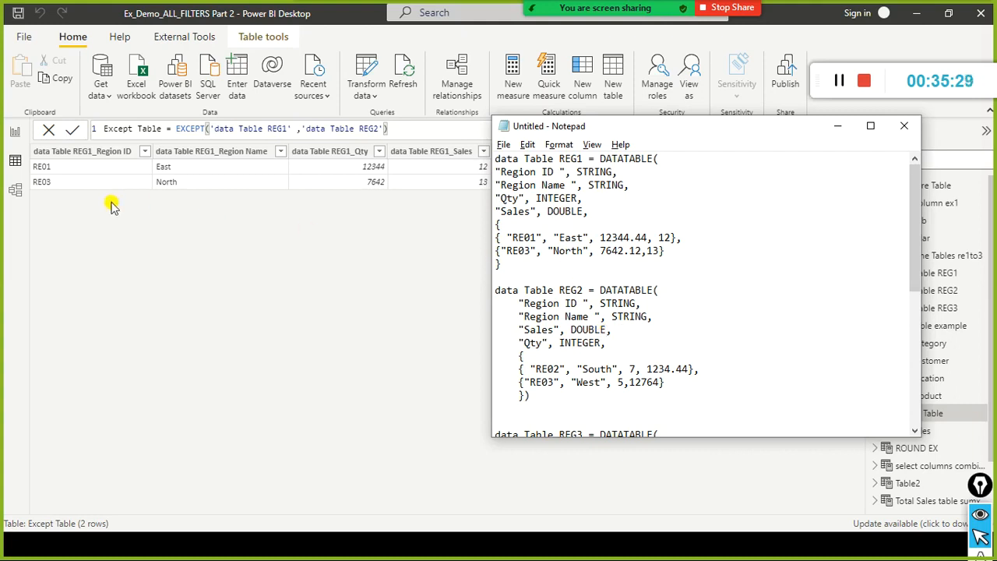
pyautogui.click(559, 261)
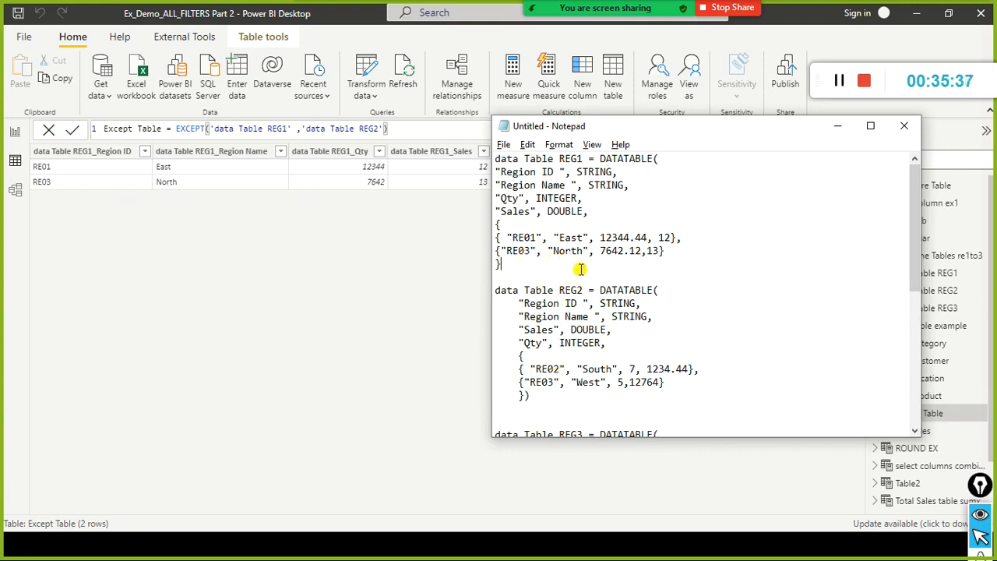
pyautogui.moveTo(553, 251); pyautogui.dragTo(600, 251)
pyautogui.click(588, 382)
pyautogui.click(571, 253)
pyautogui.click(582, 381)
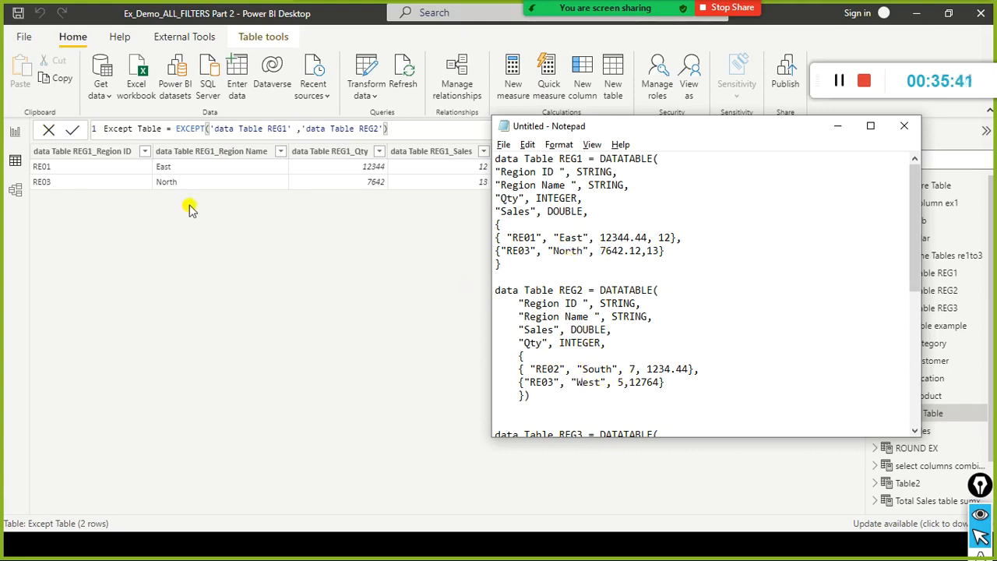
# Review the EXCEPT slide with its syntax and Venn diagram, and return to Except Table in Power BI Desktop.
pyautogui.hotkey('alt', 'Tab')
pyautogui.press('Tab')
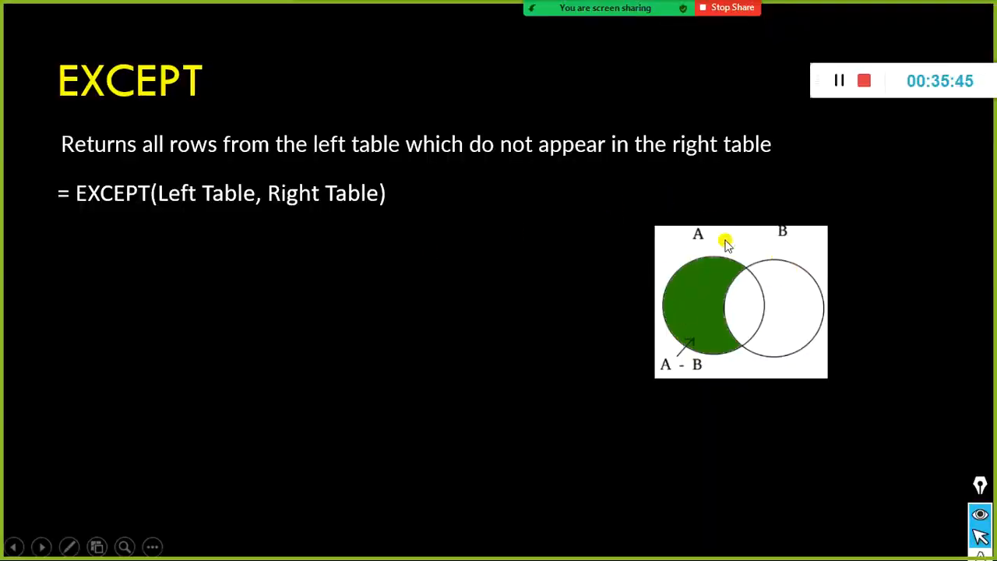
pyautogui.hotkey('alt', 'Tab')
pyautogui.hotkey('alt', 'Tab')
pyautogui.press('Tab')
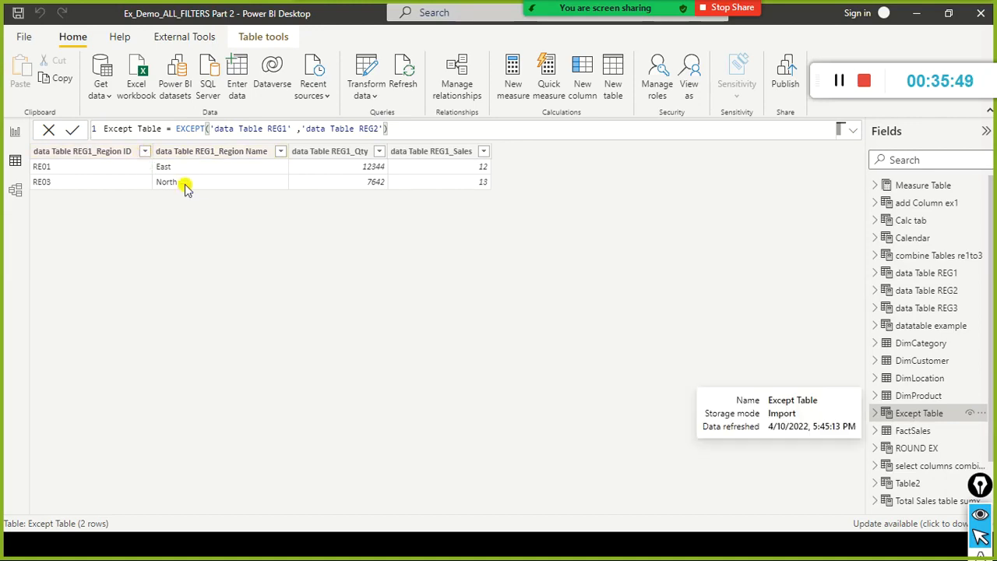
# Check Except Table's region names against the definitions in Notepad and highlight both REG1 data rows.
pyautogui.hotkey('alt', 'Tab')
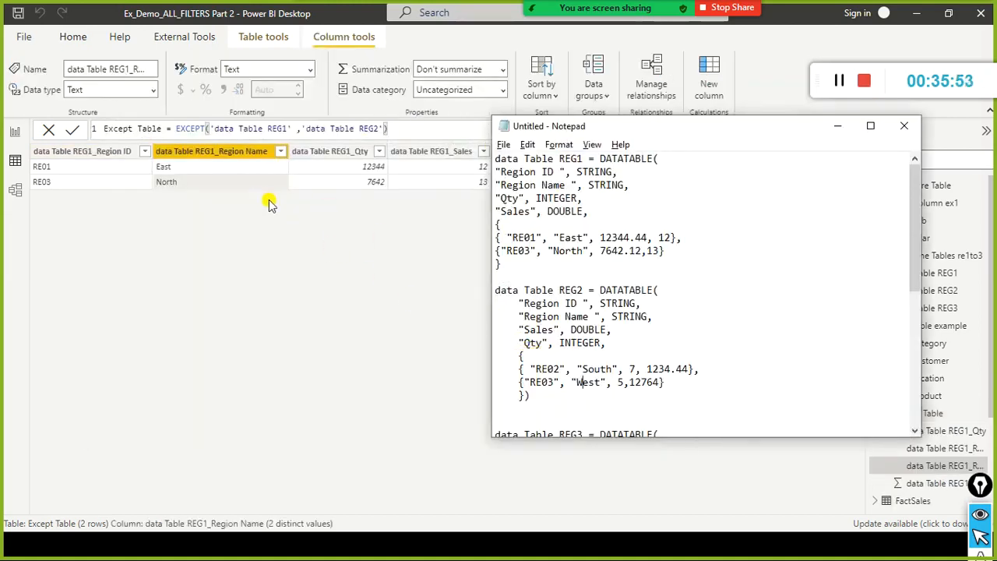
pyautogui.click(547, 395)
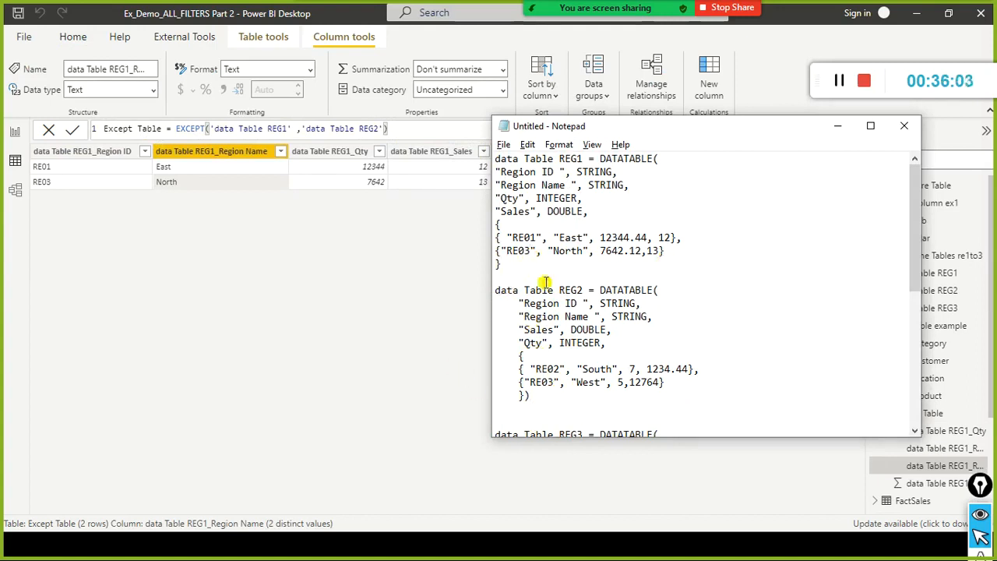
pyautogui.click(562, 264)
pyautogui.moveTo(565, 251); pyautogui.dragTo(590, 251)
pyautogui.click(591, 390)
pyautogui.click(579, 251)
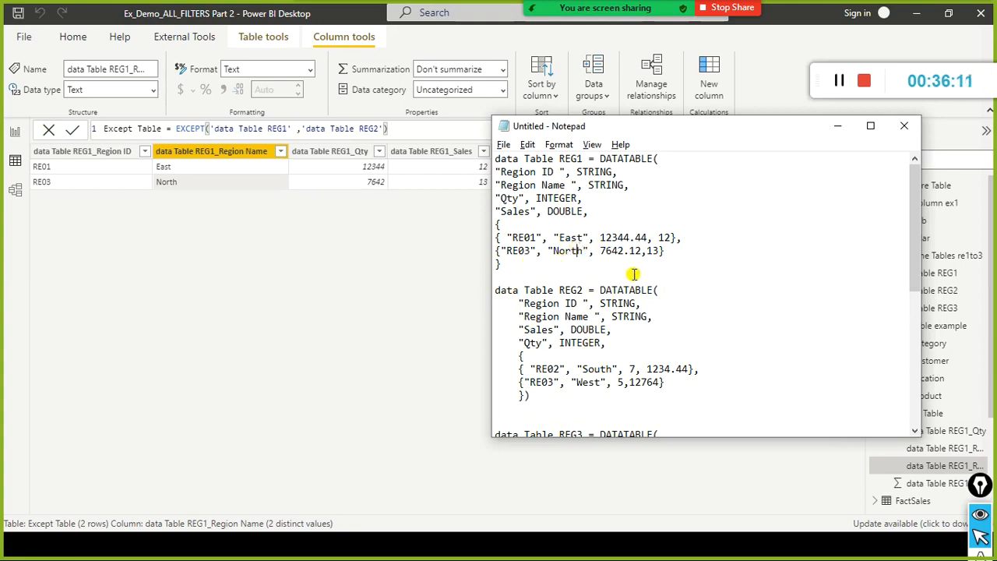
pyautogui.moveTo(710, 251); pyautogui.dragTo(474, 238)
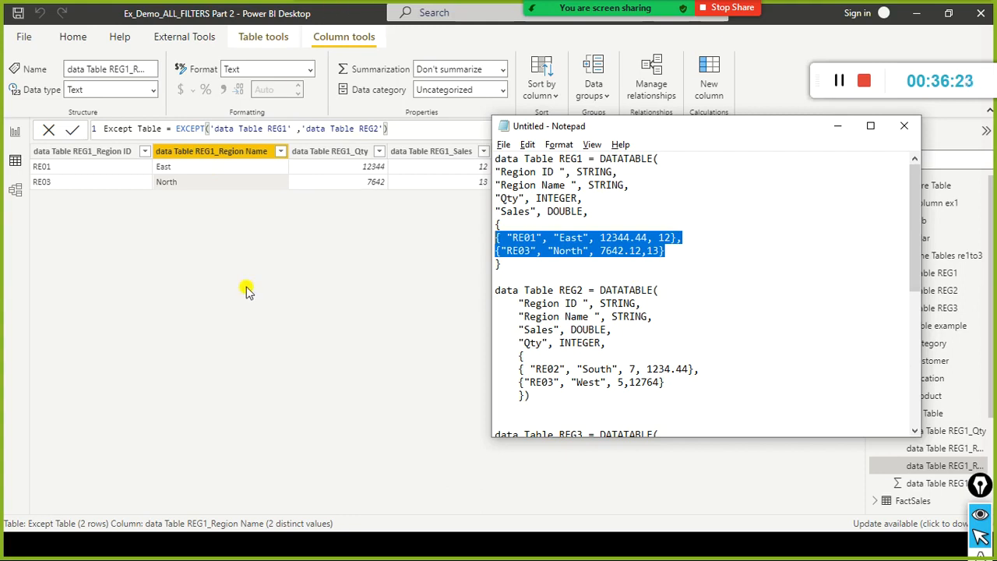
# Copy the whole Except Table formula and paste it as the formula of a new calculated table in the report view.
pyautogui.click(403, 132)
pyautogui.hotkey('ctrl', 'a')
pyautogui.hotkey('ctrl', 'c')
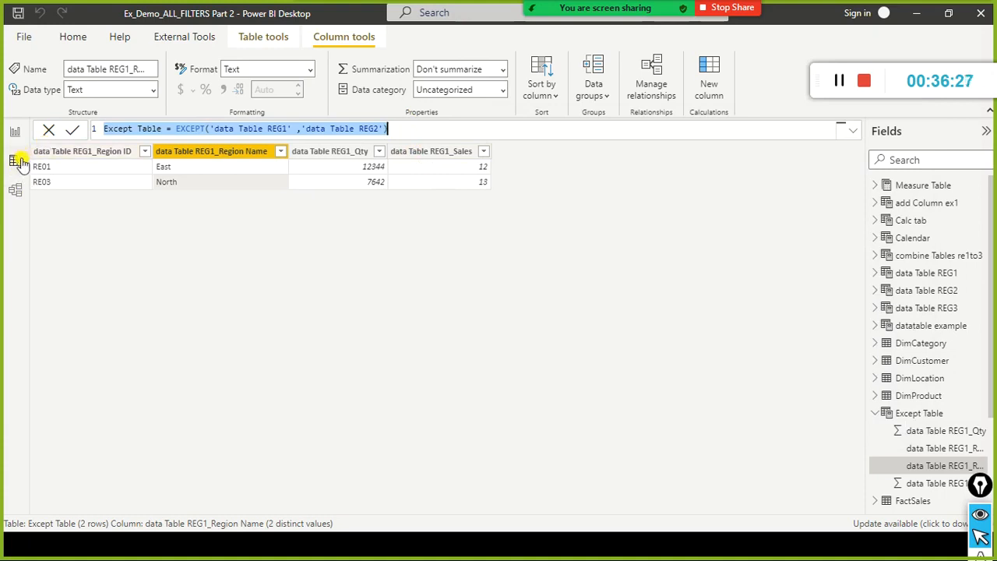
pyautogui.click(14, 131)
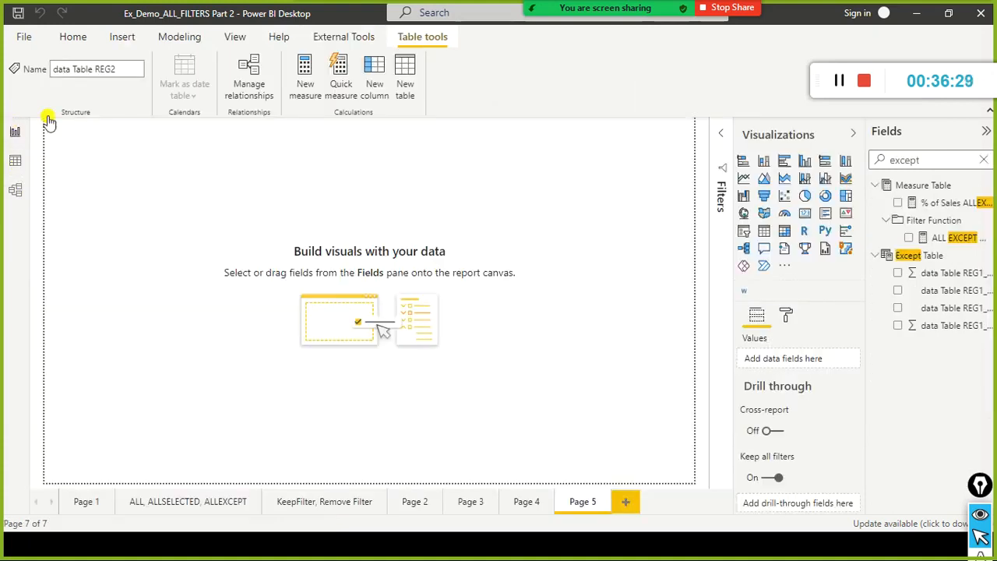
pyautogui.click(179, 37)
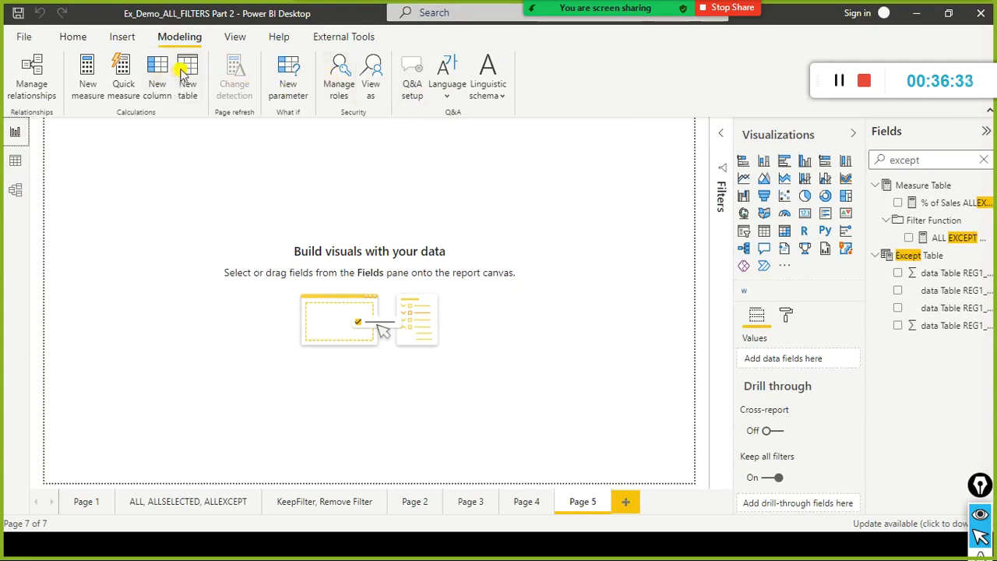
pyautogui.click(185, 72)
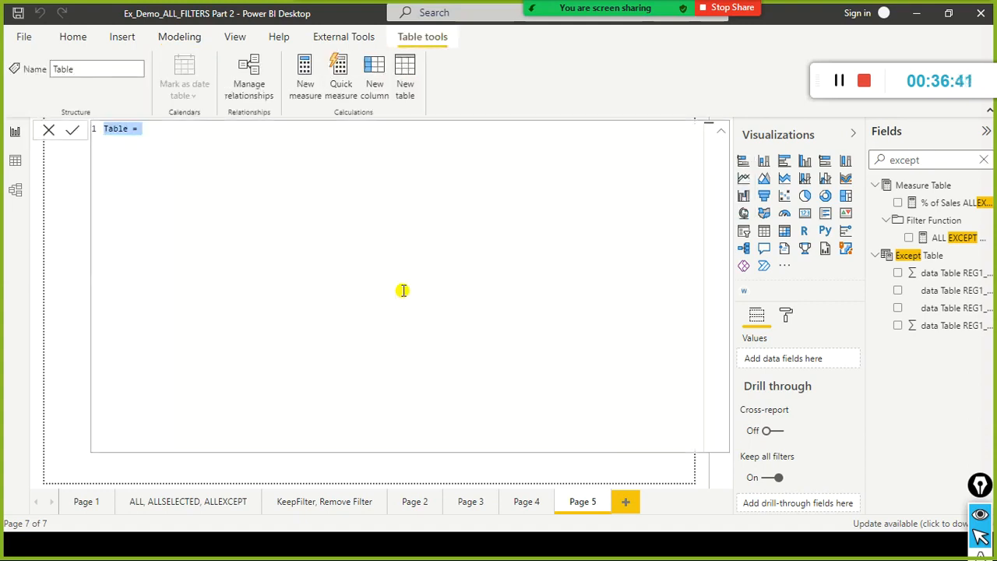
pyautogui.hotkey('ctrl', 'v')
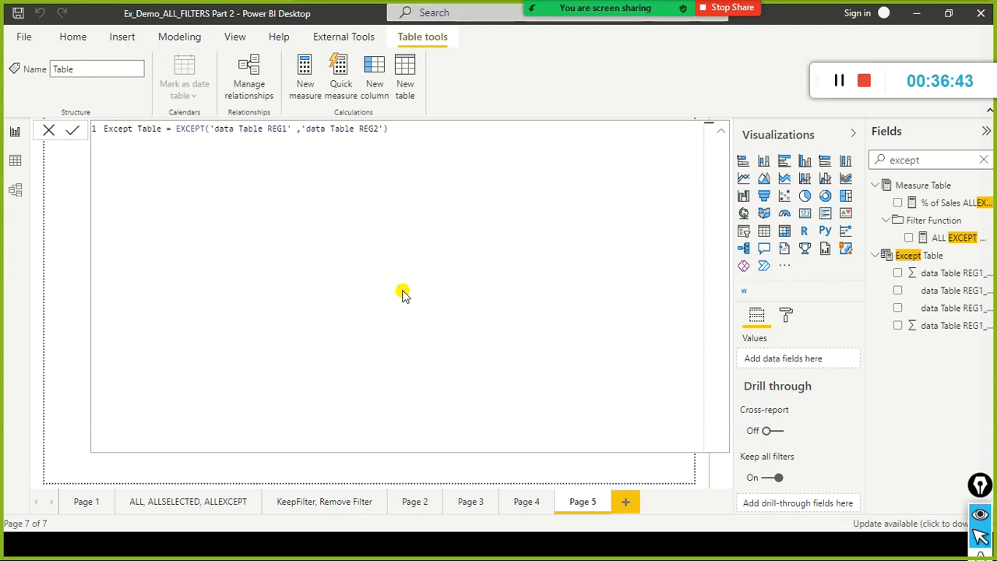
# Rename the new table as Intersect Table, replace EXCEPT with INTERSECT on data Table REG1 and data Table REG2, and commit the formula.
pyautogui.click(404, 294)
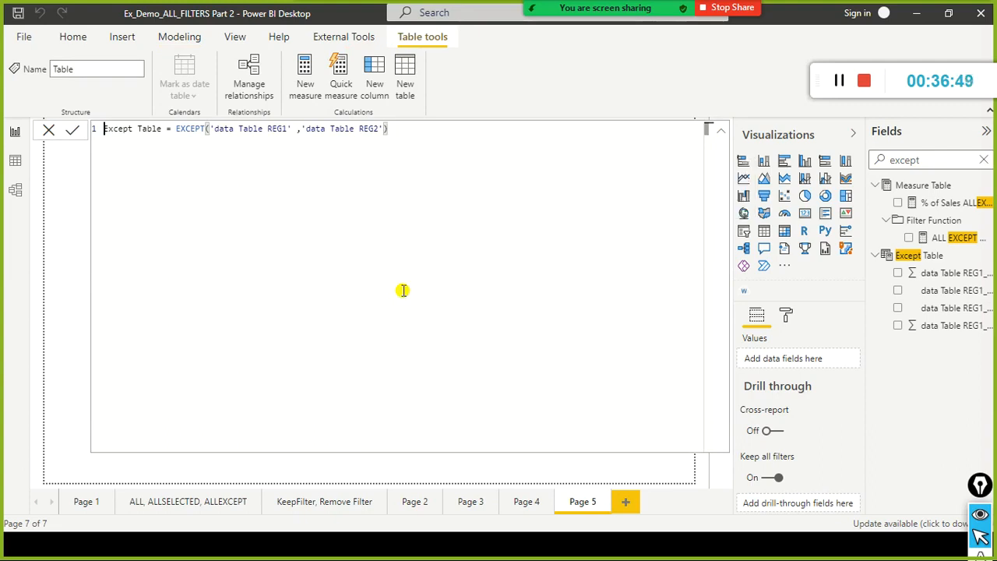
pyautogui.write('Intersec')
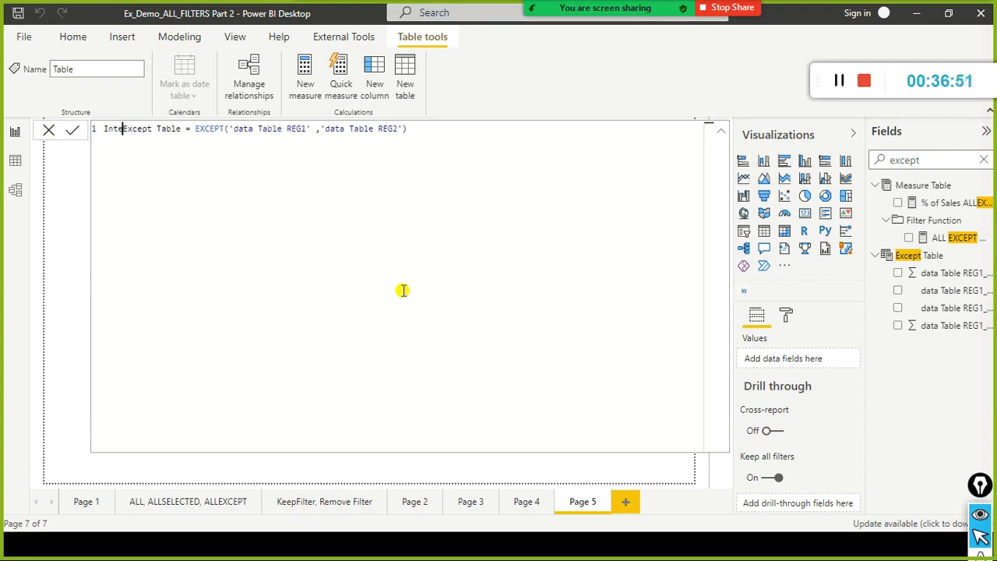
pyautogui.press('Delete')
pyautogui.press('Delete')
pyautogui.press('Delete')
pyautogui.press('Delete')
pyautogui.press('Delete')
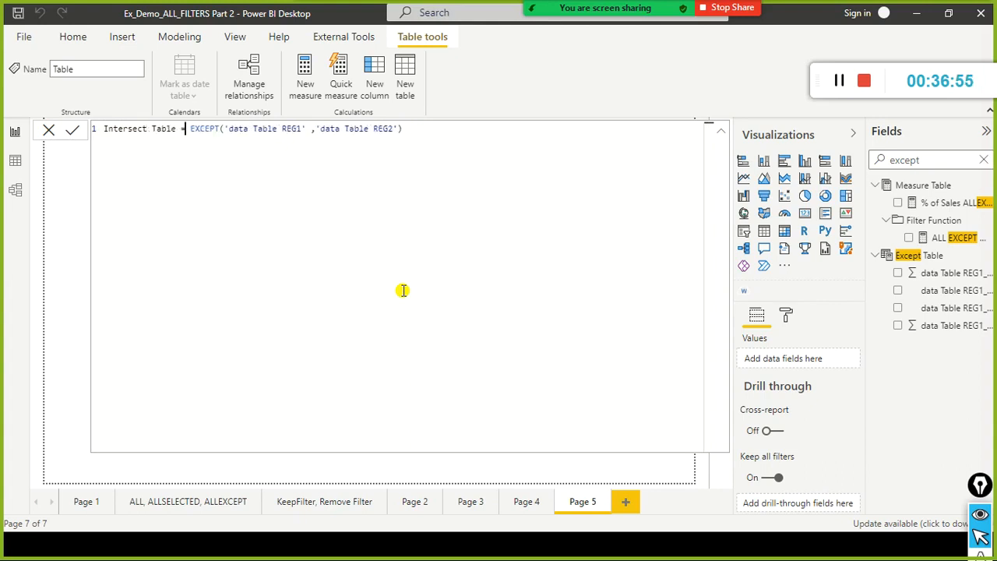
pyautogui.hotkey('ctrl', 'shift', 'Left')
pyautogui.press('BackSpace')
pyautogui.write('inter')
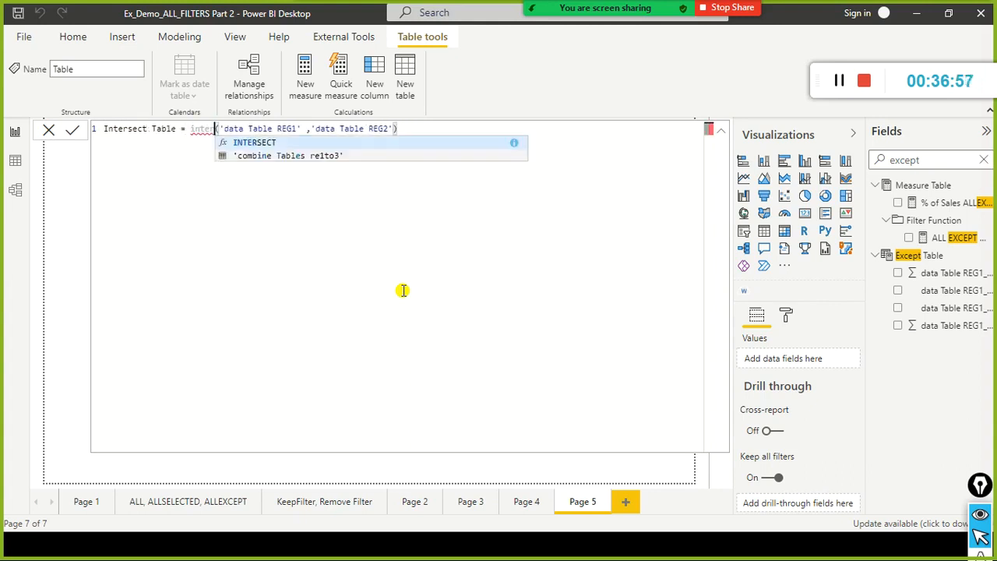
pyautogui.press('Tab')
pyautogui.press('End')
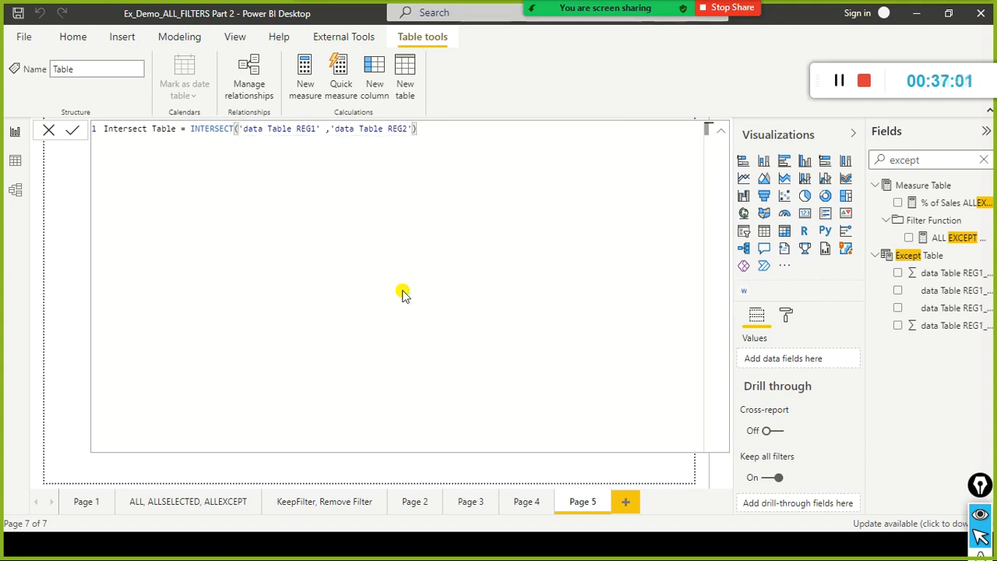
pyautogui.press('Return')
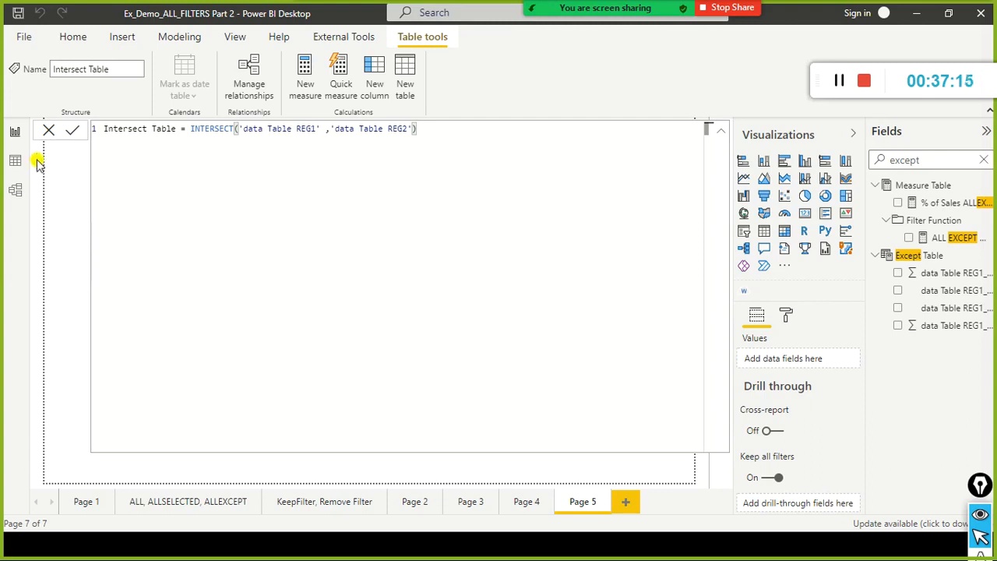
# Close the formula editor and search the fields for "inte" instead of "except".
pyautogui.click(48, 131)
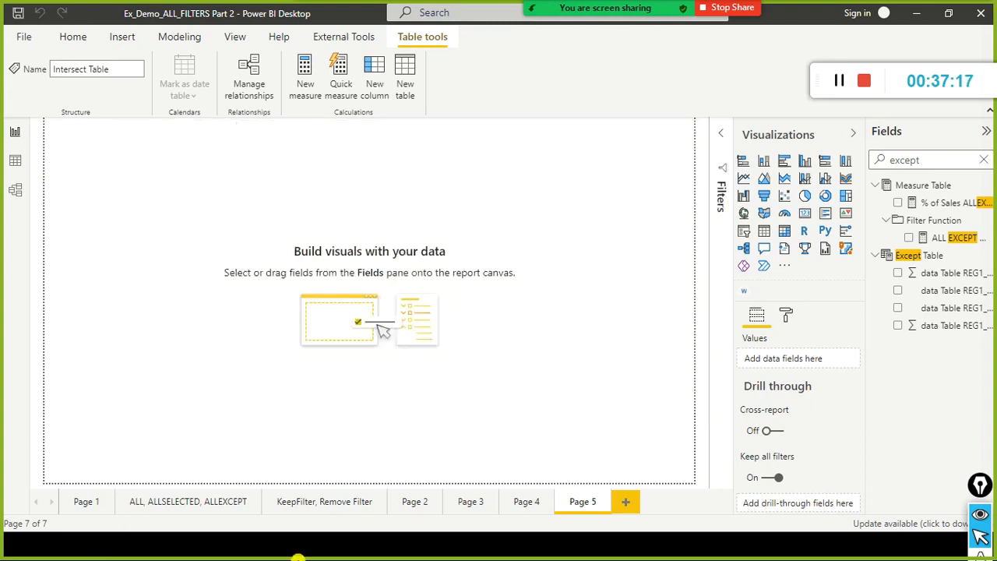
pyautogui.click(987, 167)
pyautogui.click(985, 159)
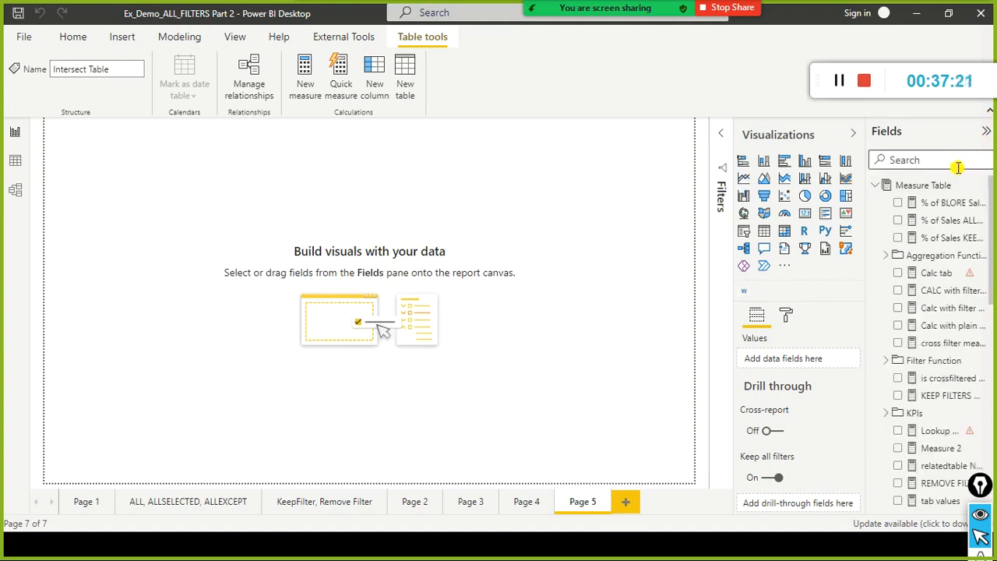
pyautogui.write('inte')
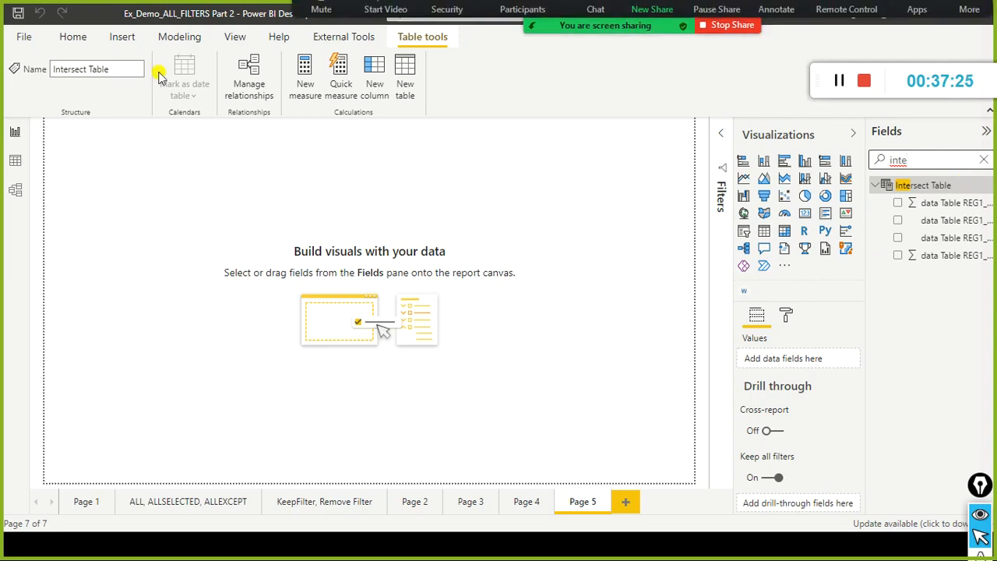
# Display Intersect Table in the data view, collapse Except Table, search the fields for "inter", and clear the search.
pyautogui.click(15, 160)
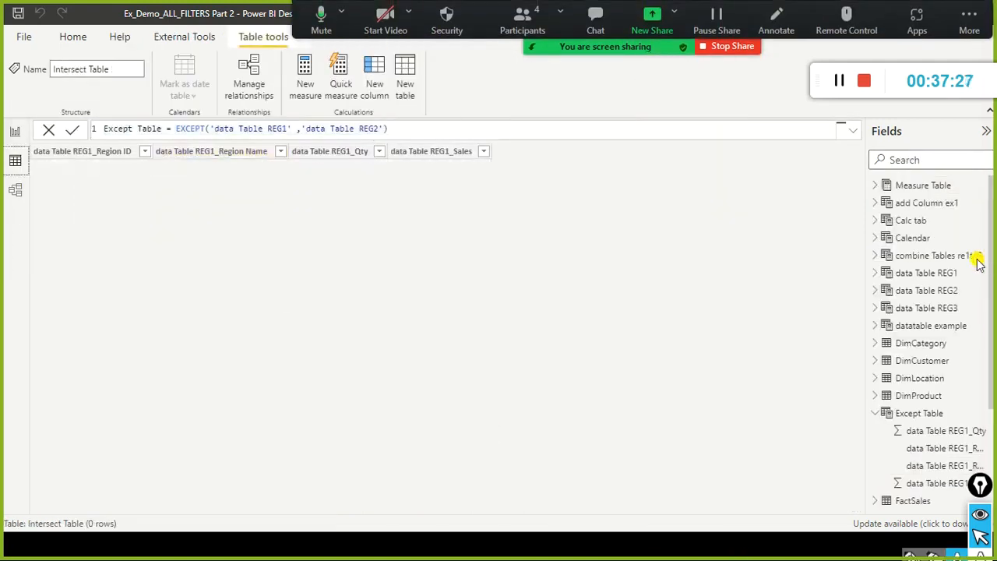
pyautogui.click(875, 413)
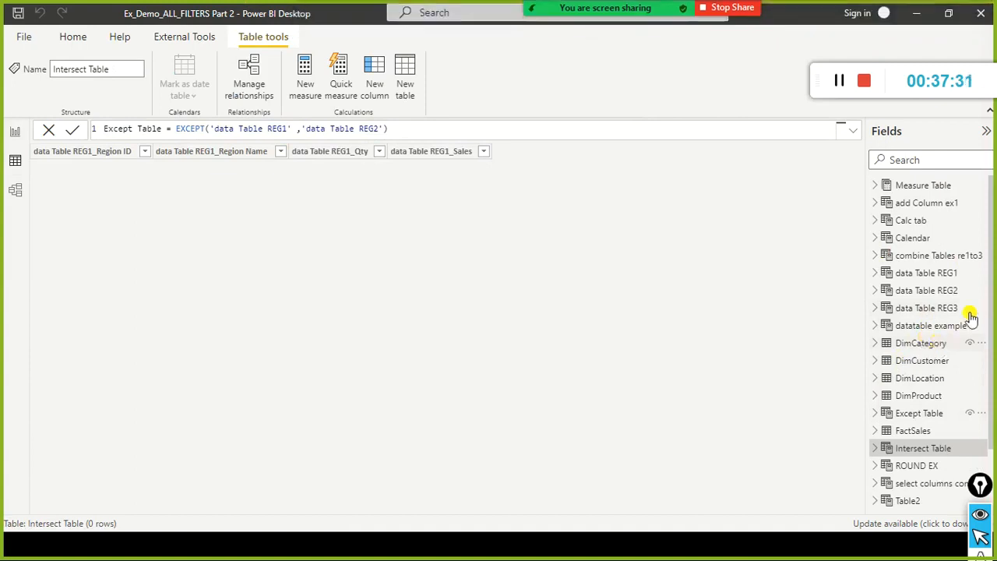
pyautogui.click(952, 160)
pyautogui.write('inter')
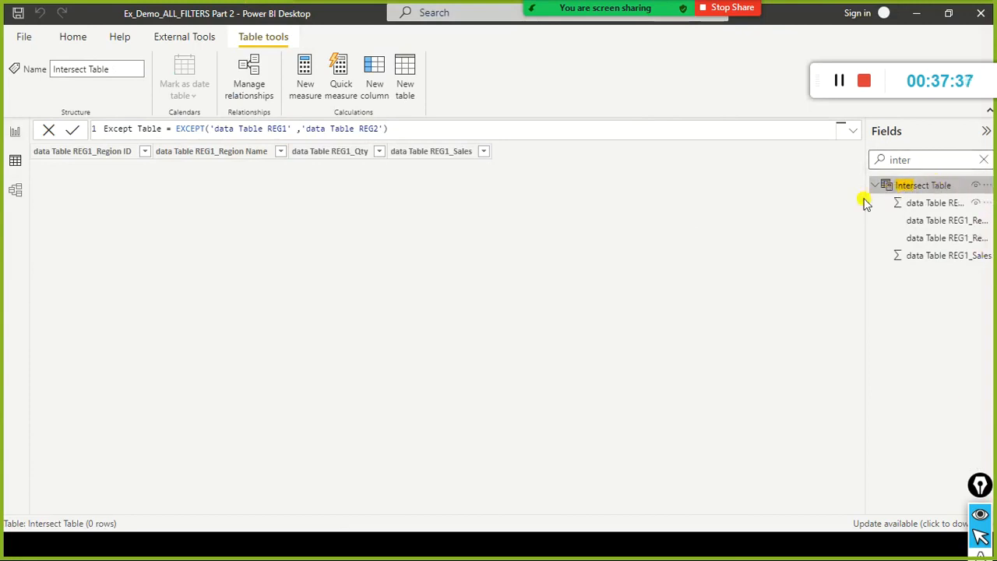
pyautogui.click(983, 161)
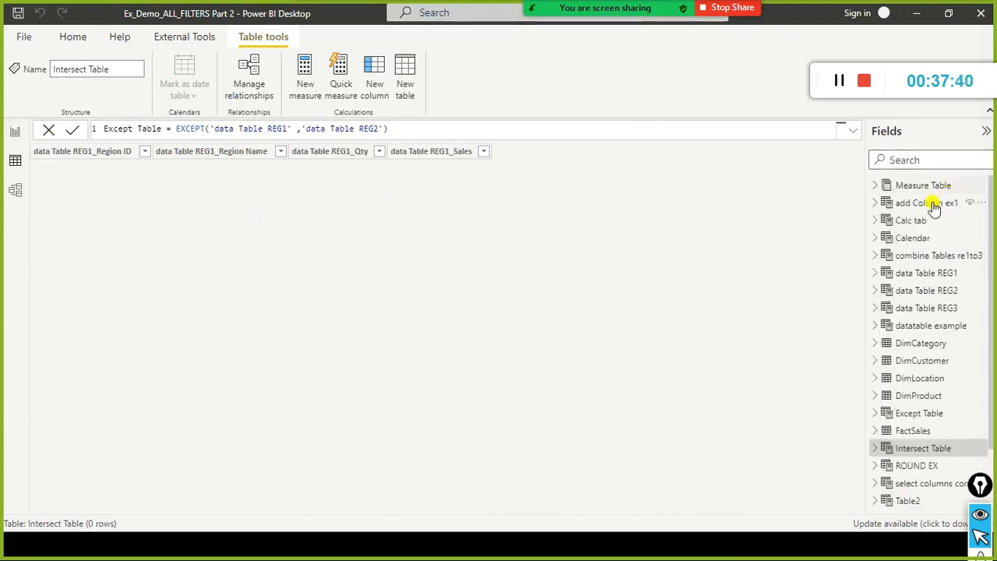
# Expand the fields of Intersect Table, compare the data rows of REG1 and REG2 in the Notepad definitions, and return to Power BI Desktop.
pyautogui.click(875, 448)
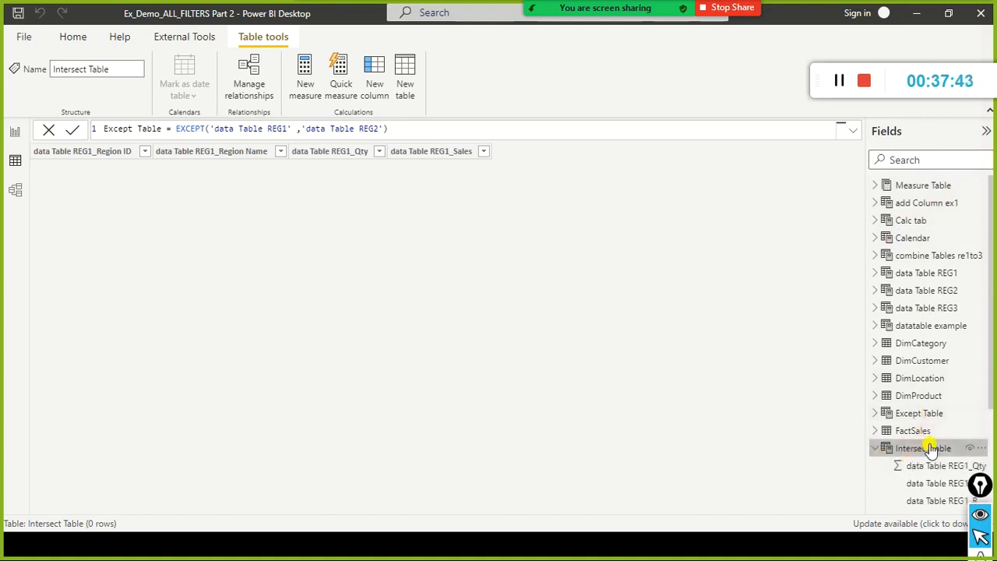
pyautogui.hotkey('alt', 'Tab')
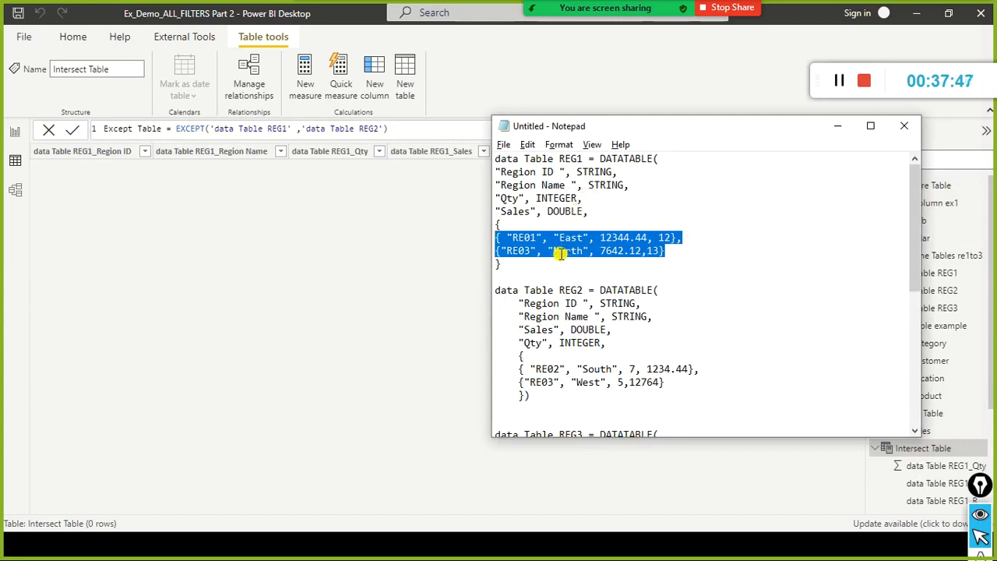
pyautogui.click(541, 238)
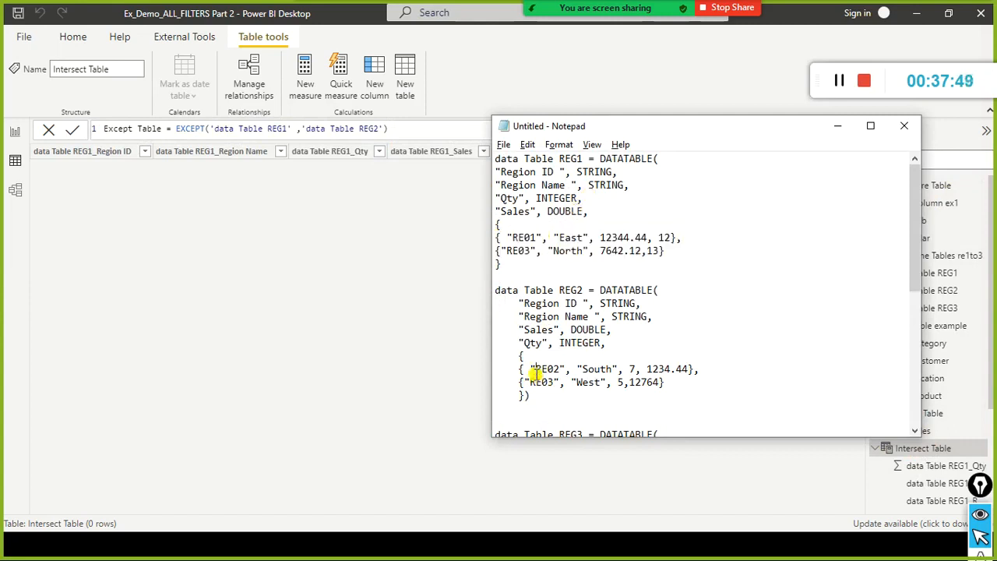
pyautogui.moveTo(535, 370); pyautogui.dragTo(641, 369)
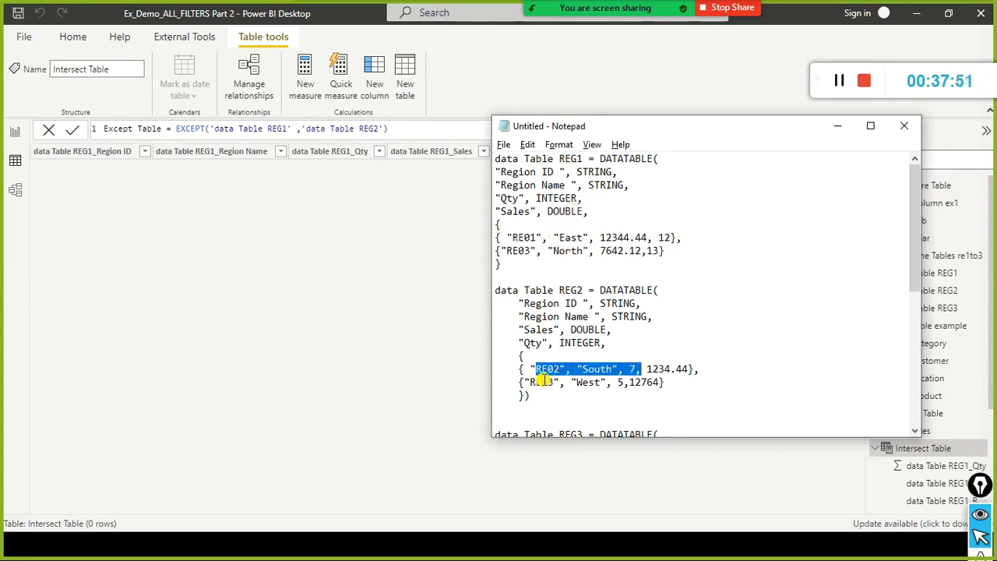
pyautogui.click(539, 252)
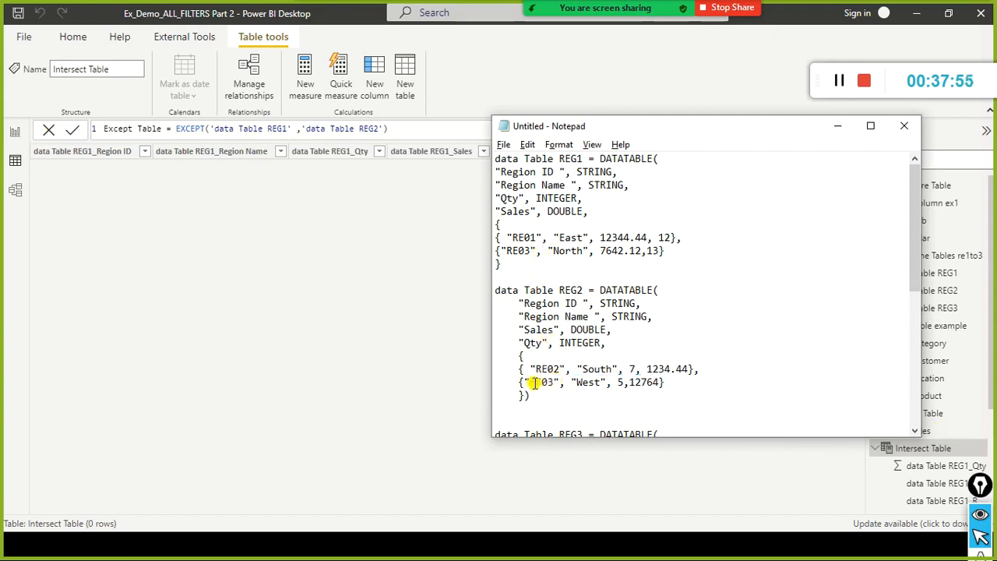
pyautogui.moveTo(535, 383); pyautogui.dragTo(560, 384)
pyautogui.click(605, 365)
pyautogui.click(571, 259)
pyautogui.click(582, 385)
pyautogui.click(230, 206)
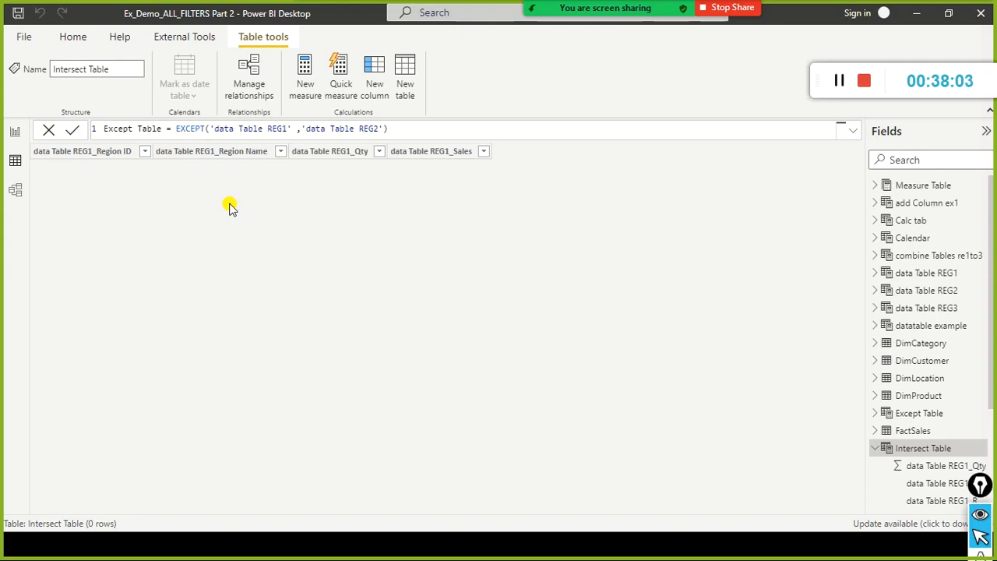
# Switch to Notepad, compare the whole RE03 North row of REG1 with the RE03 West row of REG2, and return to Power BI Desktop.
pyautogui.hotkey('alt', 'Tab')
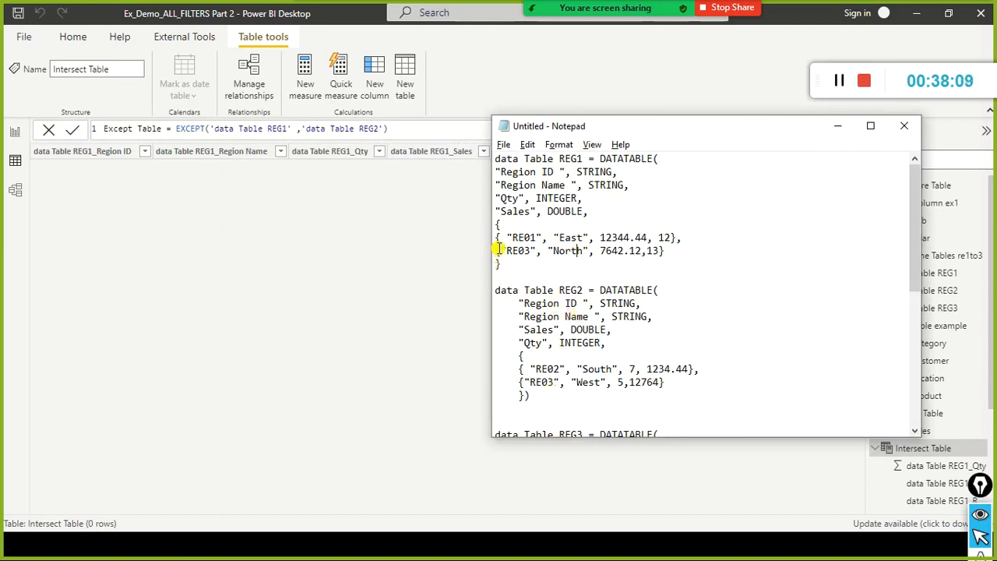
pyautogui.moveTo(501, 251); pyautogui.dragTo(501, 265)
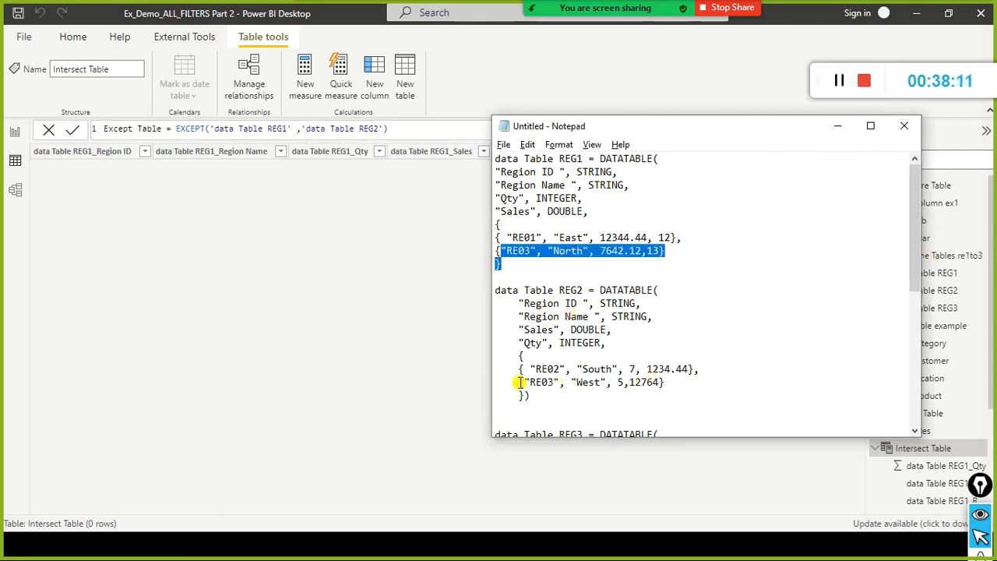
pyautogui.moveTo(519, 382); pyautogui.dragTo(600, 381)
pyautogui.click(501, 245)
pyautogui.moveTo(503, 246); pyautogui.dragTo(591, 249)
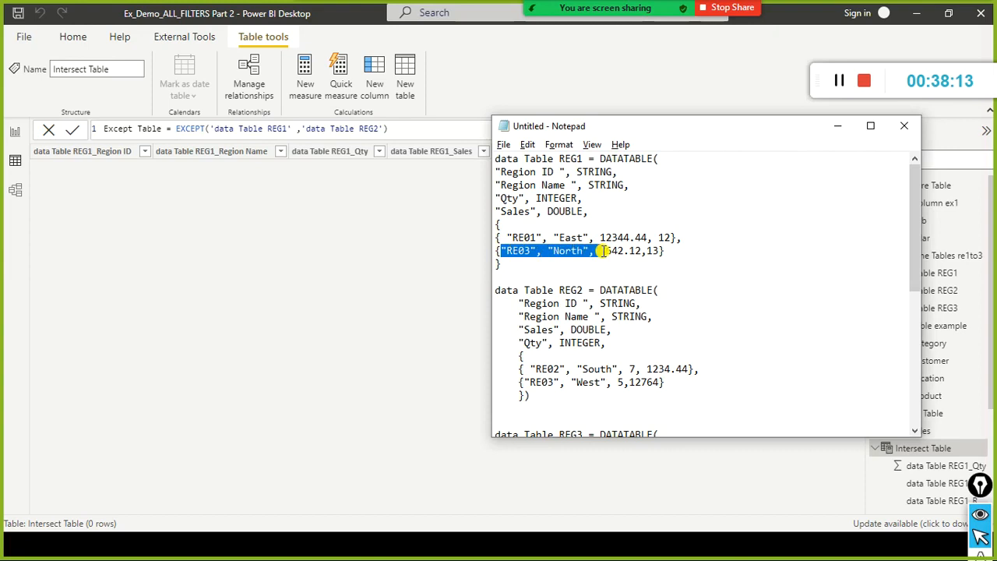
pyautogui.click(546, 265)
pyautogui.click(478, 245)
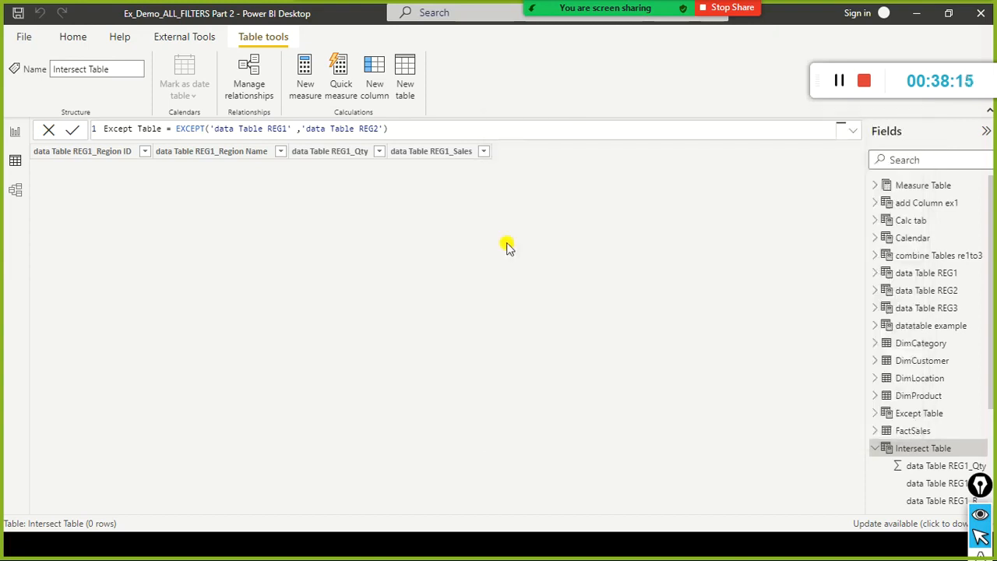
# Check the RE03 region ID in the REG1 definition in Notepad and return to the Intersect Table data in Power BI Desktop.
pyautogui.hotkey('alt', 'Tab')
pyautogui.moveTo(533, 249); pyautogui.dragTo(495, 251)
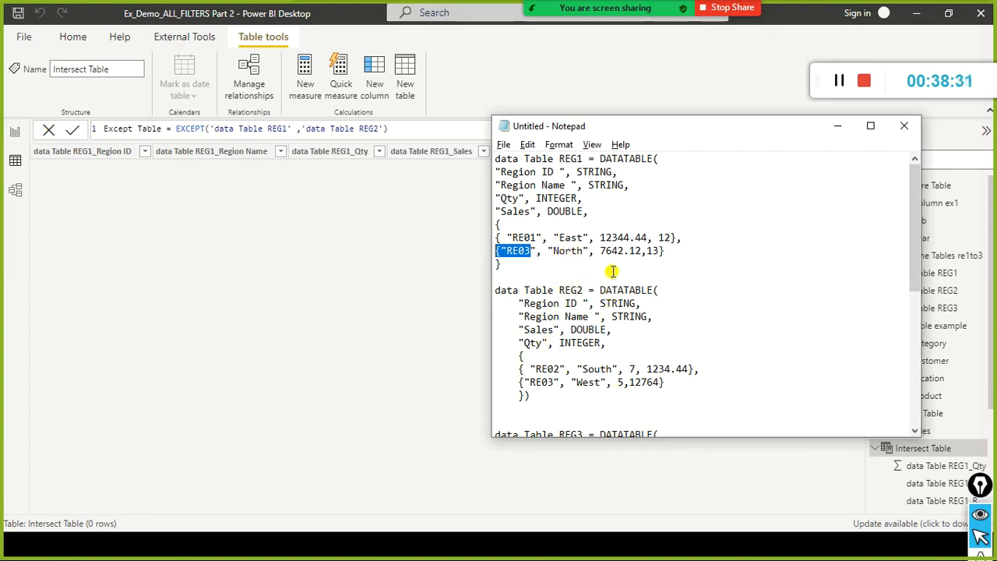
pyautogui.click(373, 294)
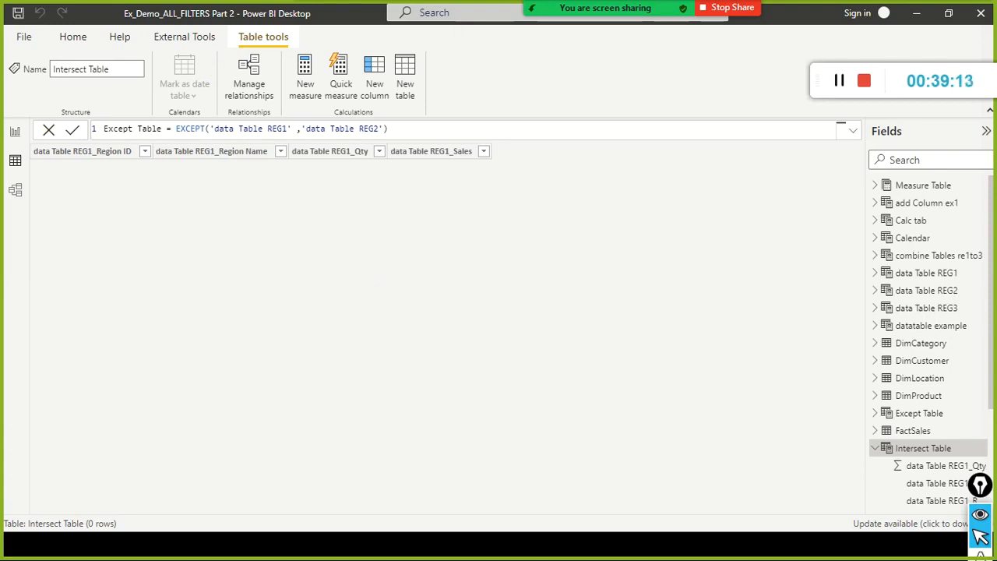
# Switch from the Intersect Table data to the report view and clear the fields search.
pyautogui.click(15, 132)
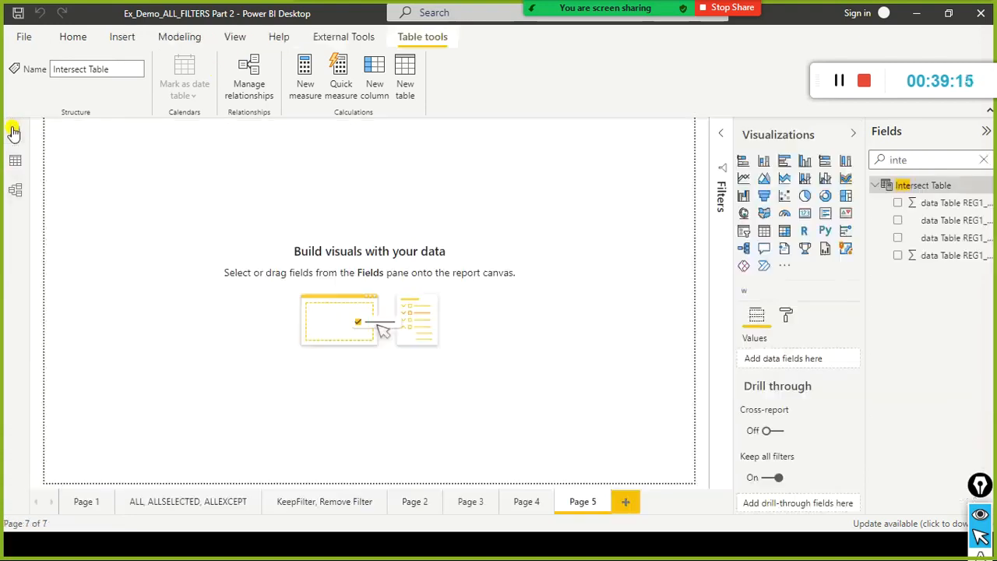
pyautogui.click(984, 160)
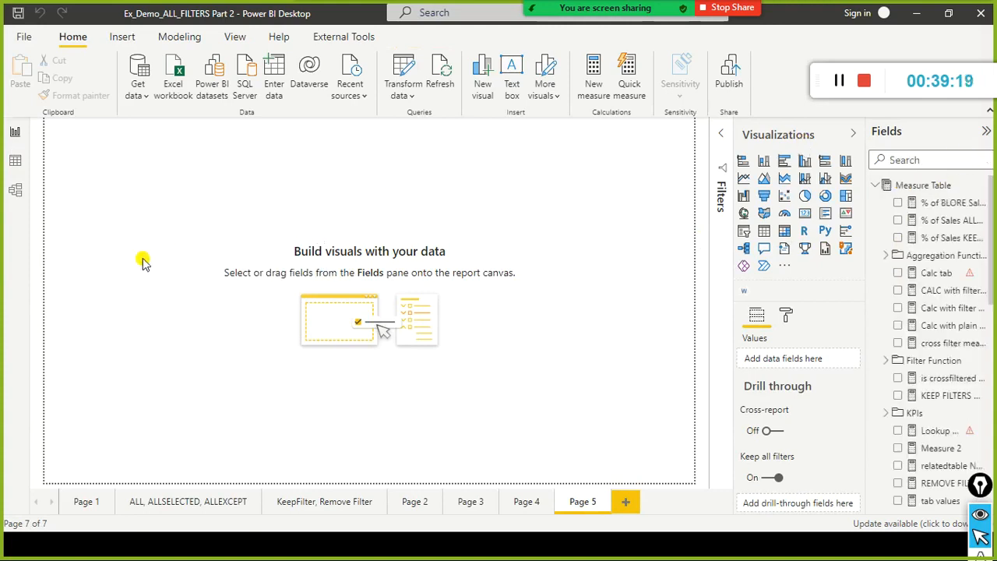
# Switch to the browser and open the CROSSJOIN page in the DAX table manipulation functions documentation.
pyautogui.hotkey('alt', 'Tab')
pyautogui.hotkey('alt', 'Tab')
pyautogui.hotkey('alt', 'Tab')
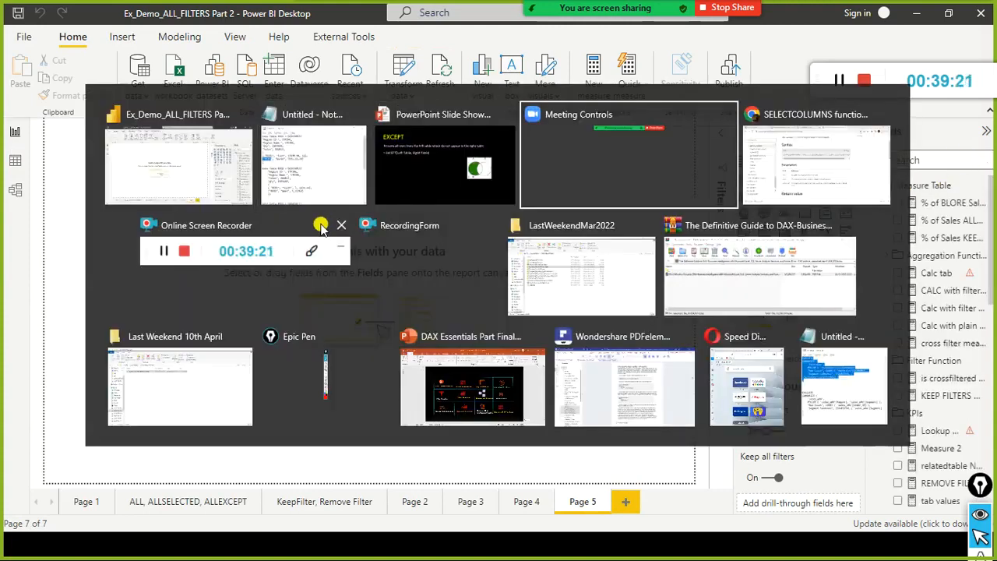
pyautogui.hotkey('alt', 'Tab')
pyautogui.scroll(6, 160, 223)
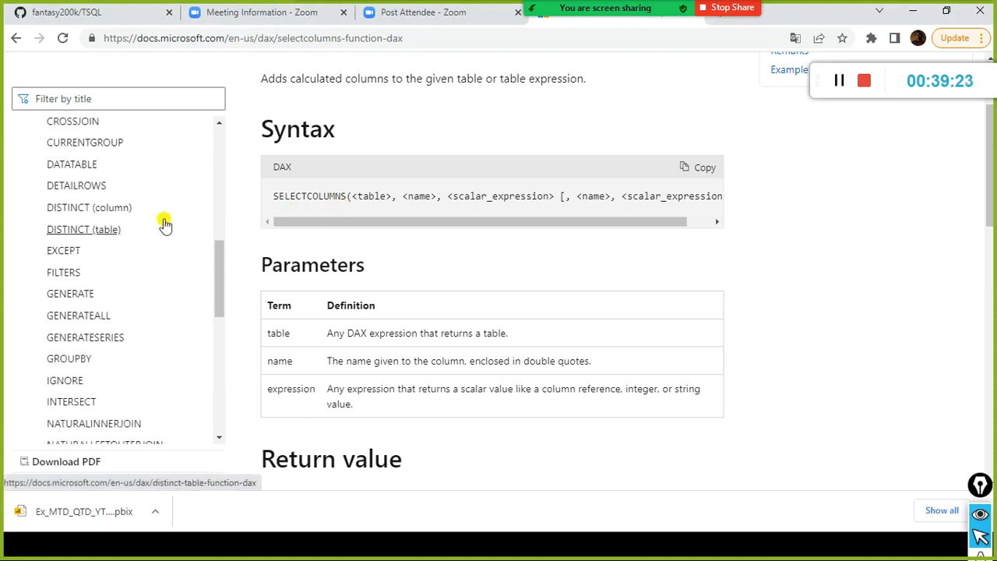
pyautogui.scroll(3, 160, 224)
pyautogui.click(78, 273)
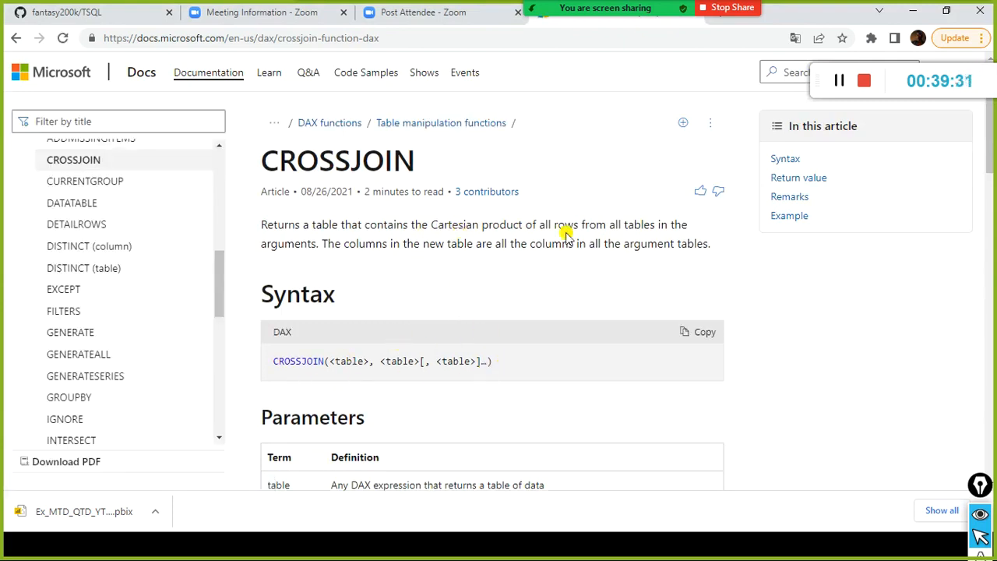
# Read through the CROSSJOIN article down to the example expression that combines Colors and Stationery.
pyautogui.scroll(-15, 589, 244)
pyautogui.scroll(3, 607, 284)
pyautogui.scroll(-3, 608, 284)
pyautogui.scroll(1, 604, 289)
pyautogui.scroll(1, 601, 289)
pyautogui.moveTo(340, 247); pyautogui.dragTo(440, 248)
pyautogui.click(435, 249)
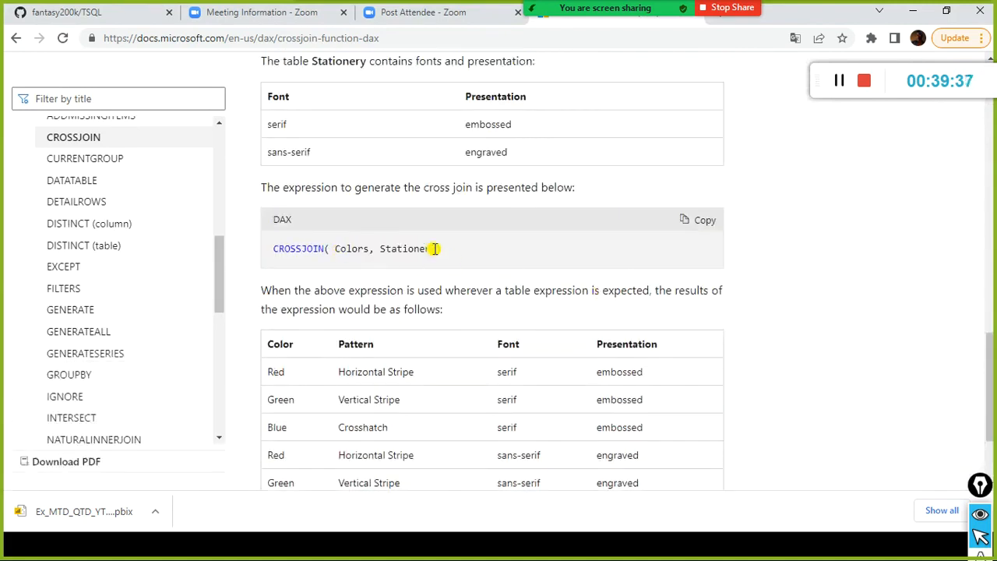
# Compare the Colors argument of the CROSSJOIN example with the rows of its result table.
pyautogui.scroll(-1, 418, 260)
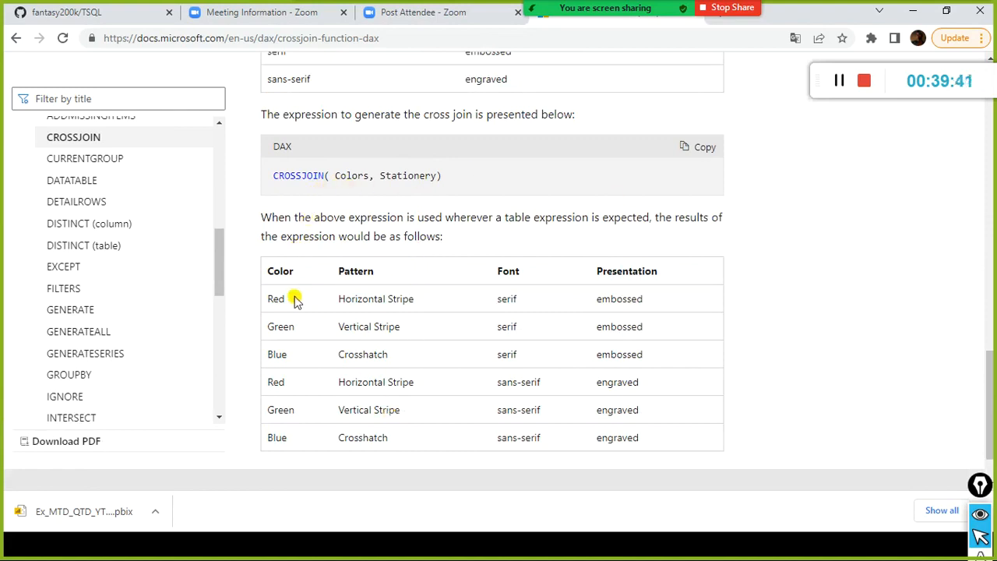
pyautogui.moveTo(336, 177); pyautogui.dragTo(361, 180)
pyautogui.click(388, 189)
pyautogui.scroll(-1, 386, 194)
pyautogui.scroll(2, 385, 200)
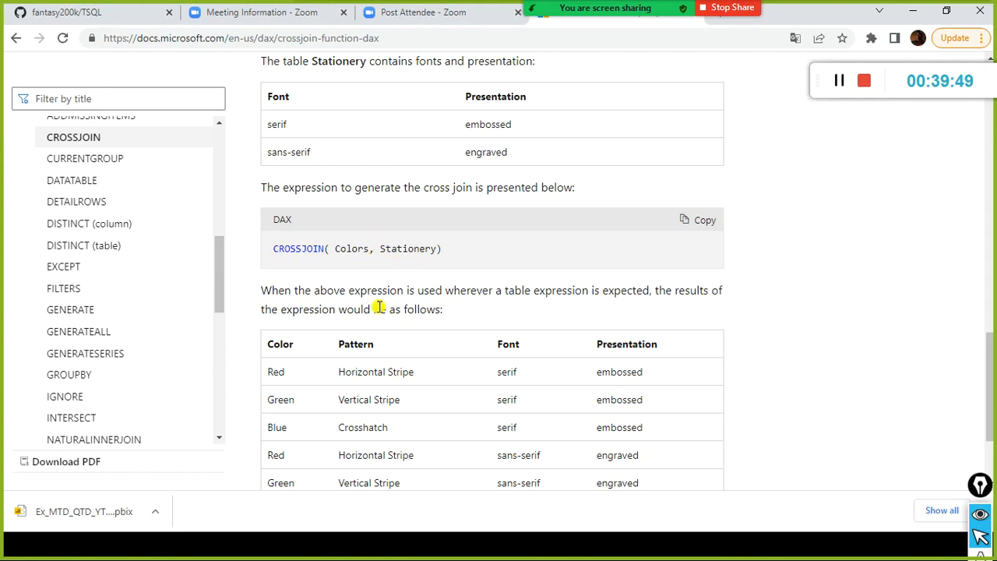
pyautogui.scroll(-2, 356, 263)
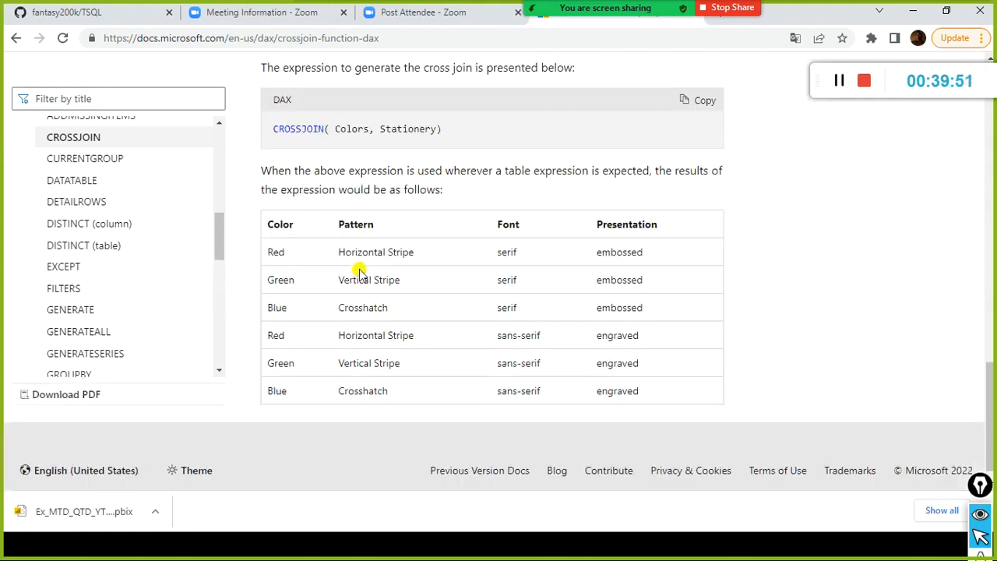
pyautogui.scroll(1, 356, 267)
pyautogui.moveTo(335, 175); pyautogui.dragTo(365, 175)
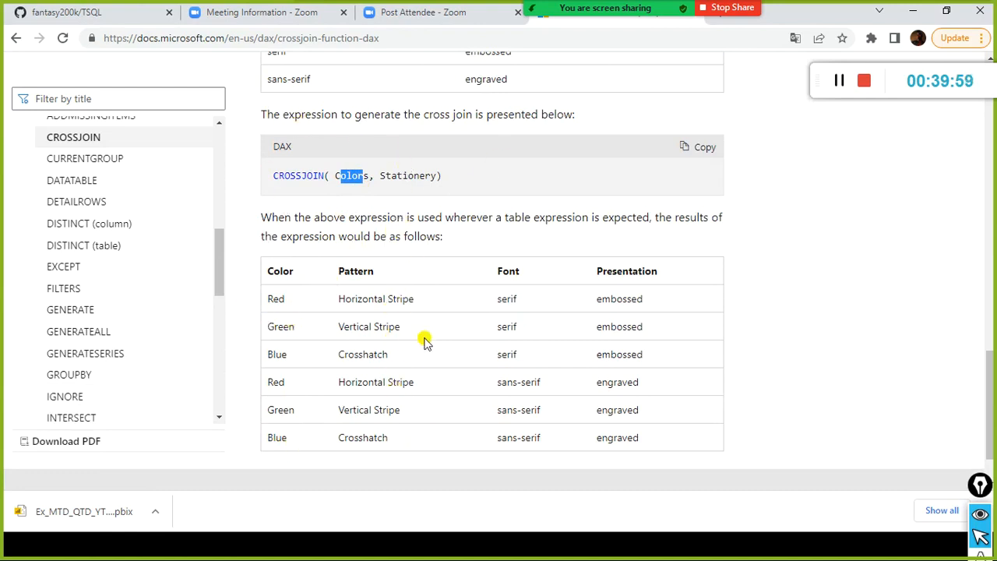
pyautogui.click(456, 183)
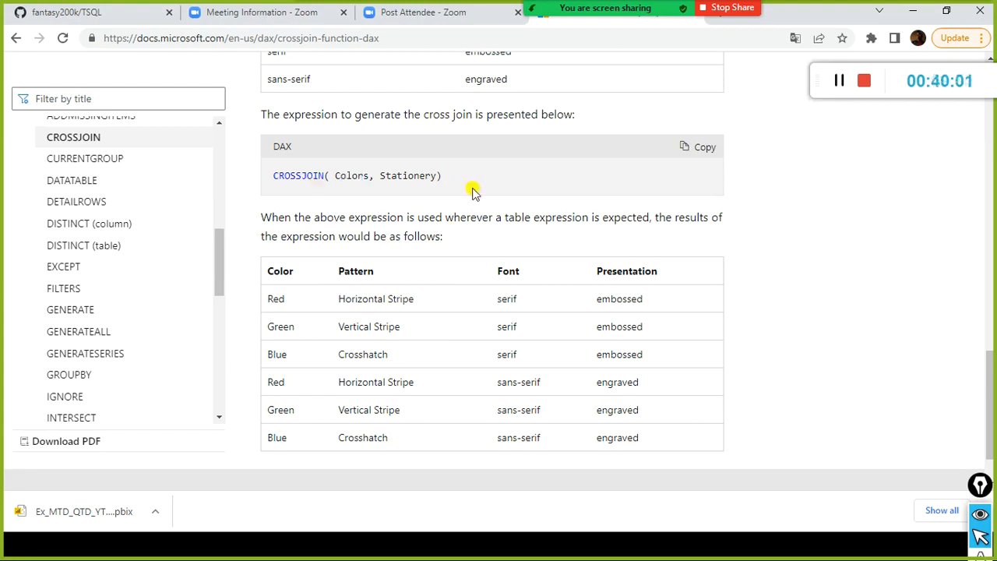
# Examine the whole CROSSJOIN( Colors, Stationery) expression together with the Stationery table and the combined result.
pyautogui.scroll(1, 473, 191)
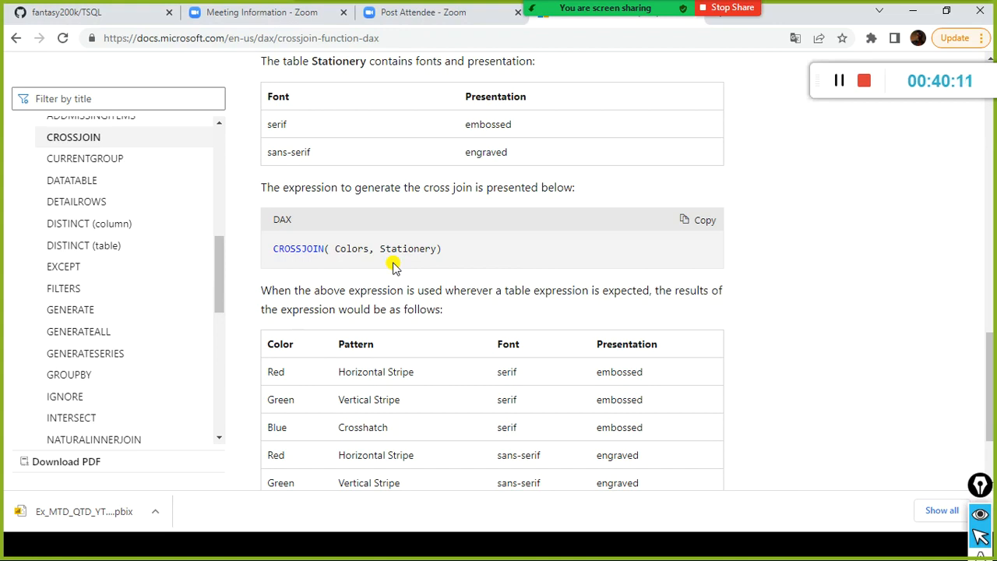
pyautogui.scroll(-1, 393, 266)
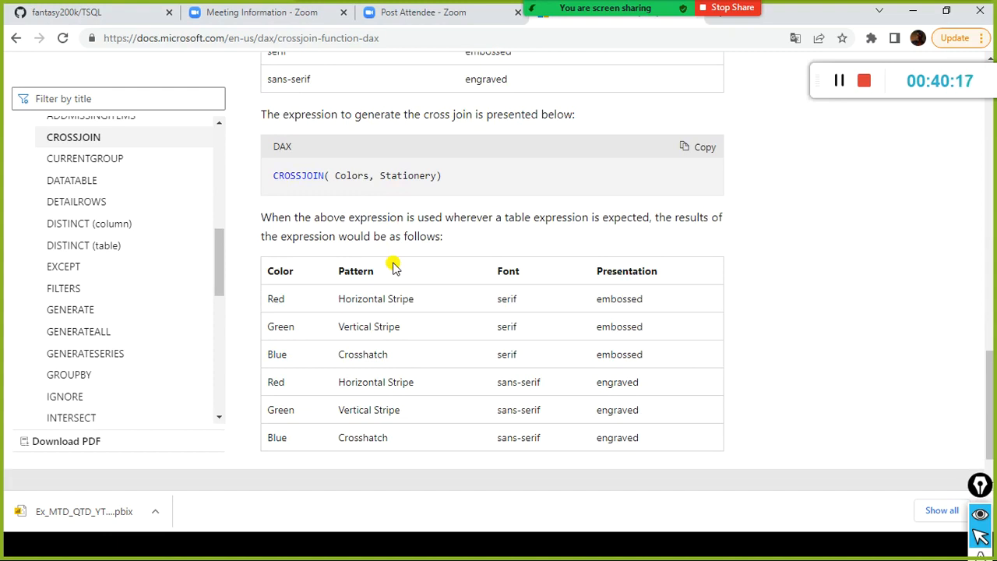
pyautogui.moveTo(334, 176); pyautogui.dragTo(278, 182)
pyautogui.moveTo(454, 176); pyautogui.dragTo(270, 179)
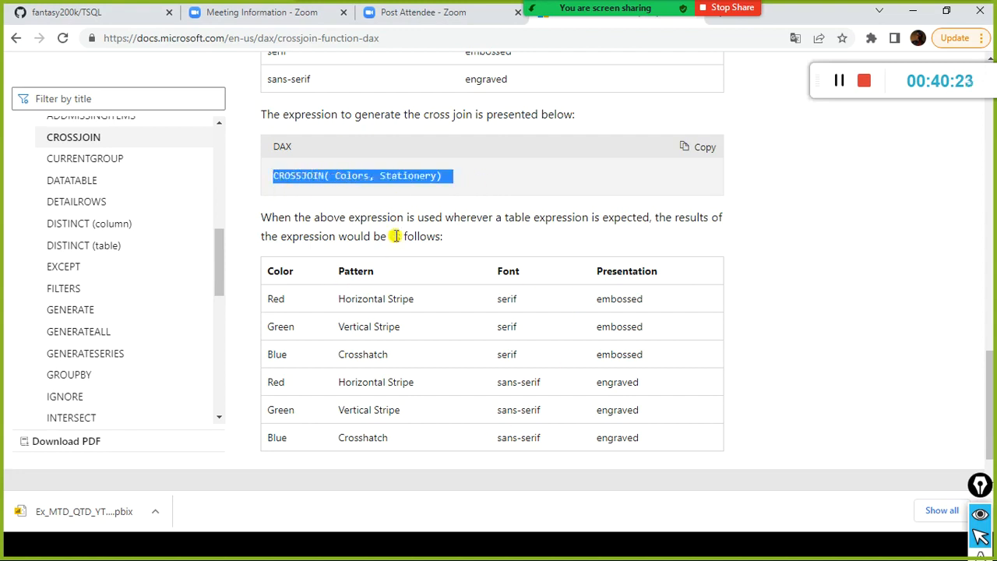
pyautogui.click(363, 179)
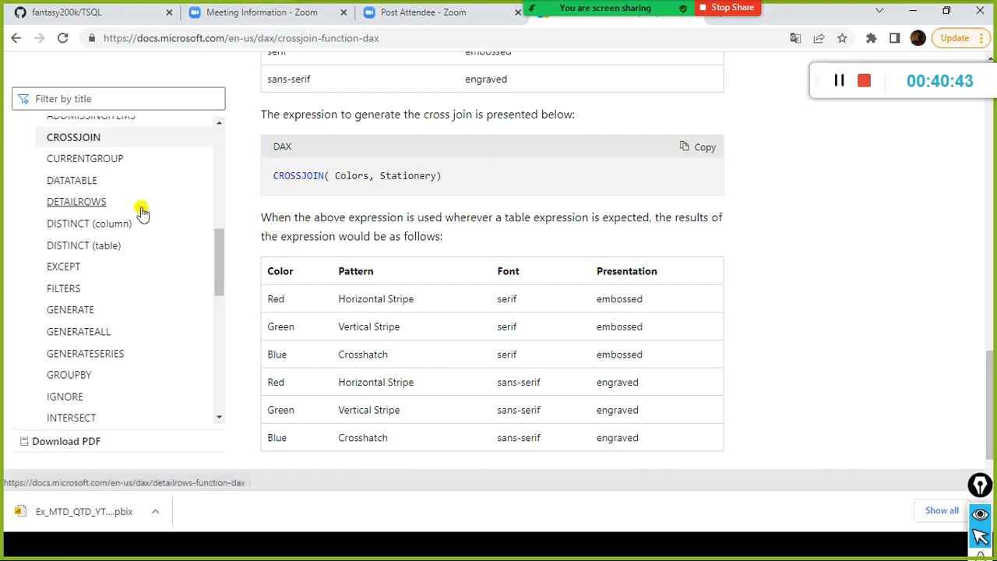
# Return to Power BI Desktop and start a new measure.
pyautogui.scroll(3, 160, 204)
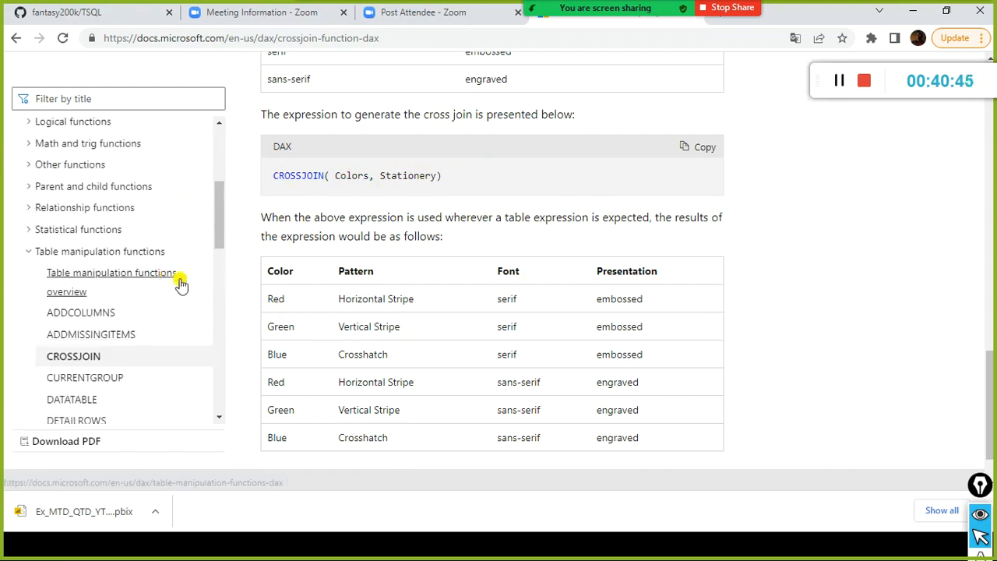
pyautogui.hotkey('alt', 'Tab')
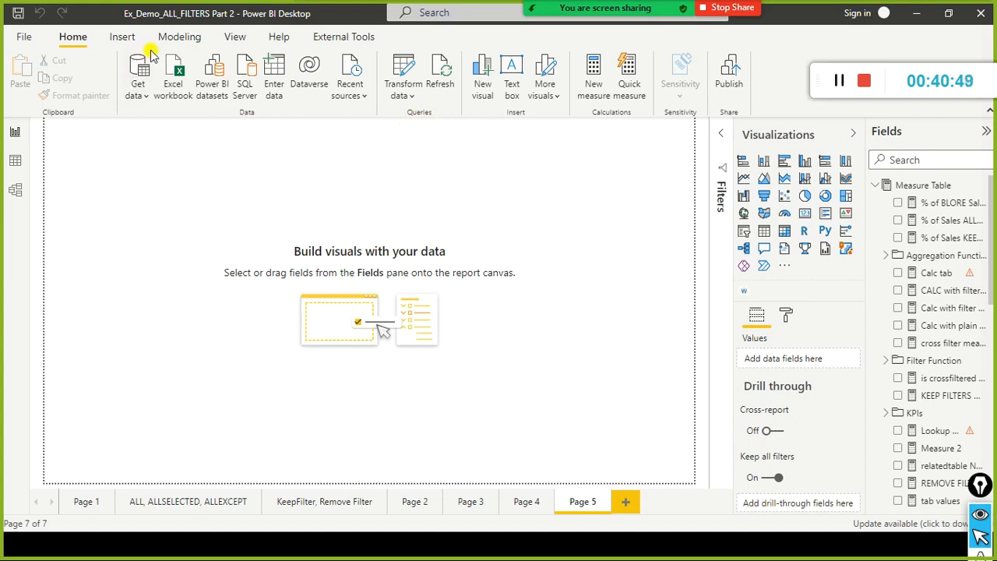
pyautogui.click(177, 39)
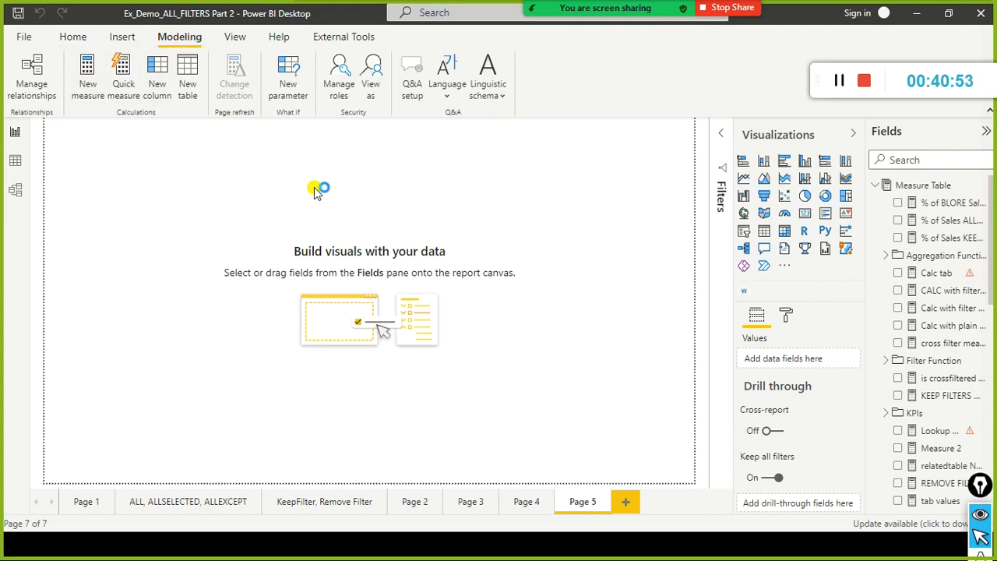
# Switch to the browser, filter the documentation titles by "distinct", and open the DISTINCT (column) article.
pyautogui.hotkey('alt', 'Tab')
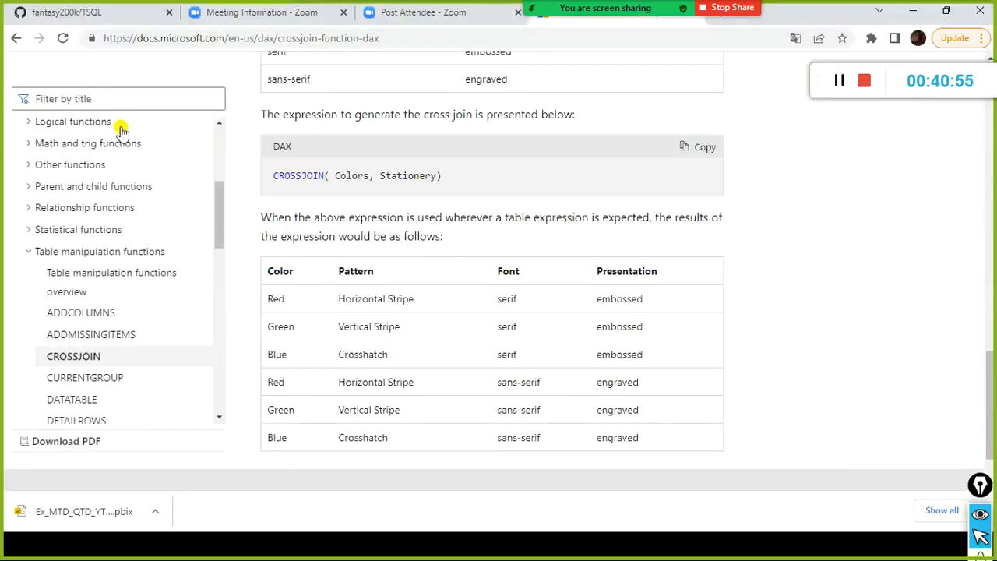
pyautogui.click(115, 106)
pyautogui.write('distinct')
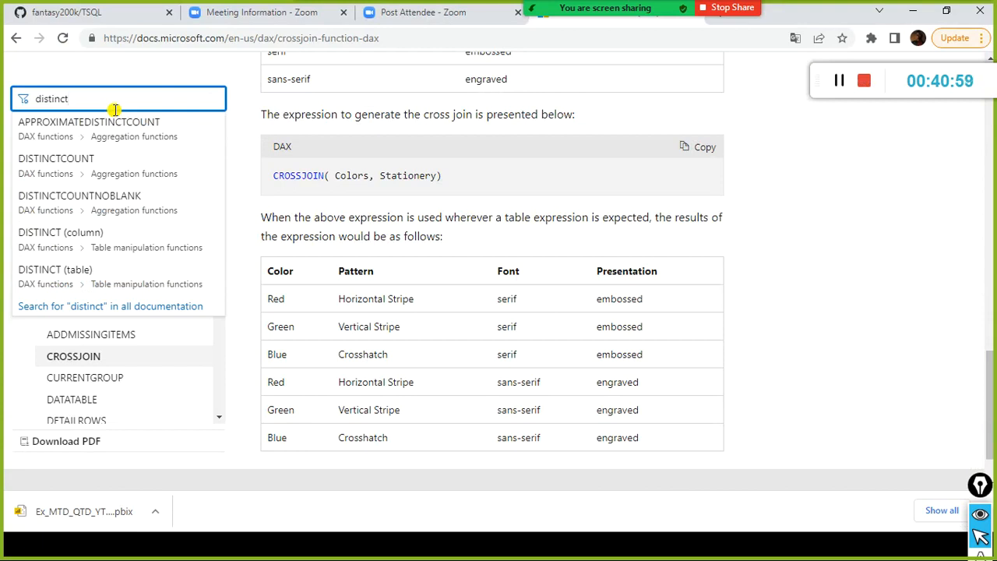
pyautogui.click(73, 230)
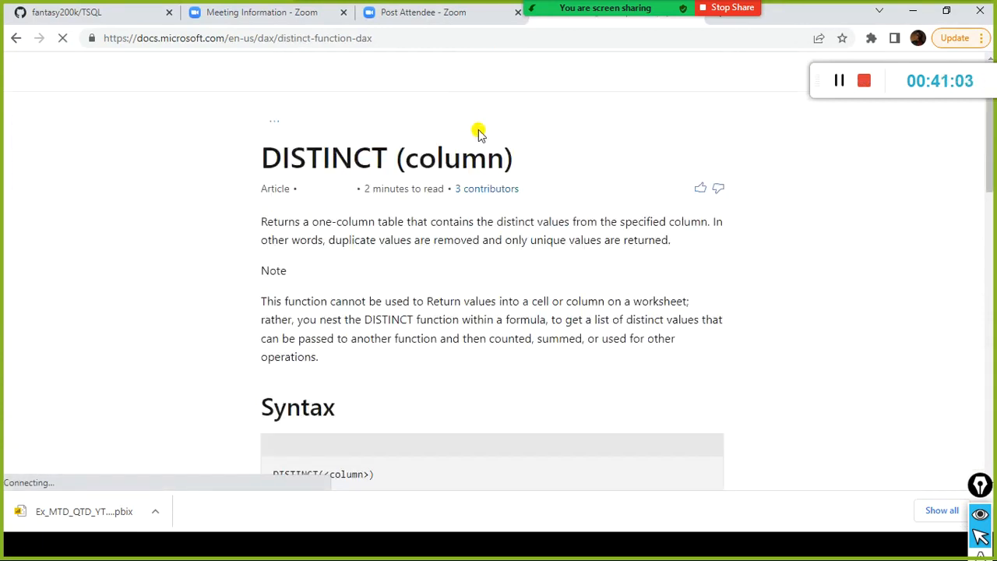
# Examine the COUNTROWS(DISTINCT(InternetSales_USD[CustomerKey])) example in the DISTINCT (column) article, focusing on its column argument.
pyautogui.scroll(-2, 468, 225)
pyautogui.scroll(-2, 468, 227)
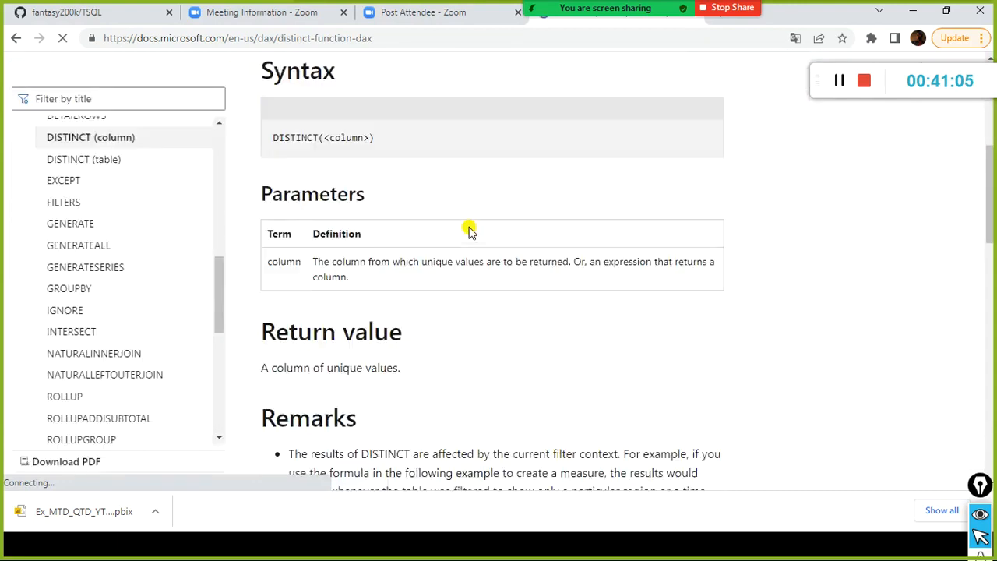
pyautogui.scroll(-7, 486, 187)
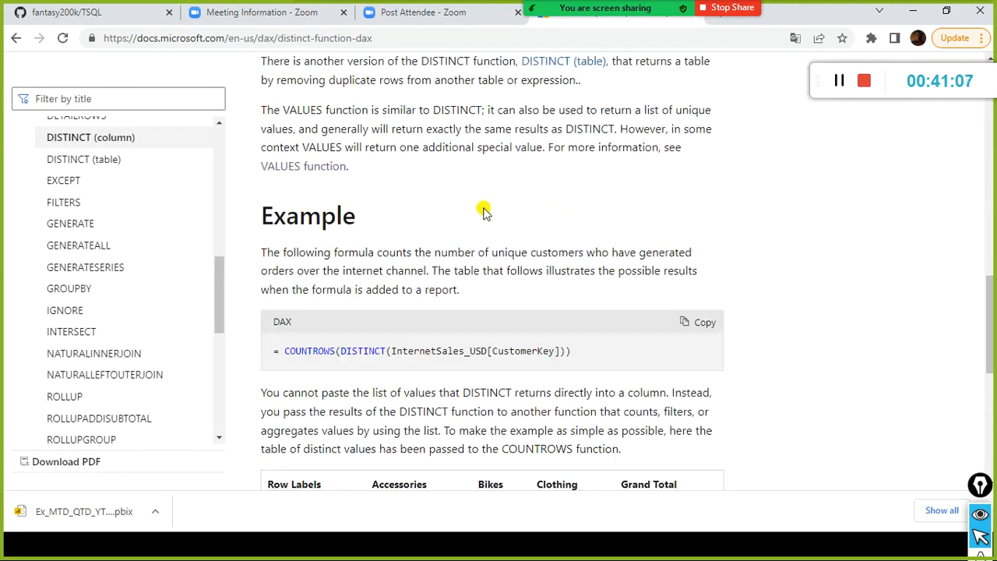
pyautogui.scroll(-3, 484, 210)
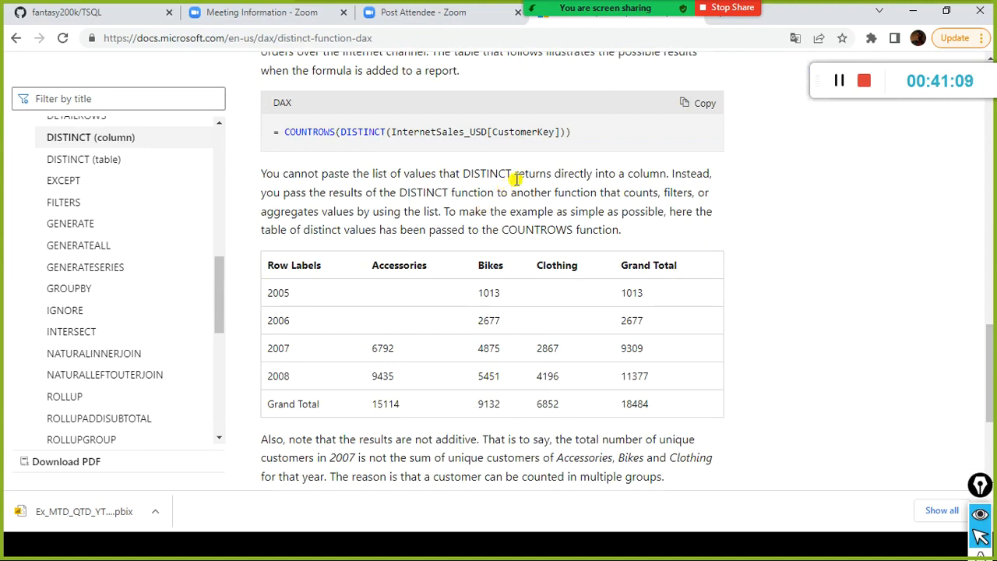
pyautogui.moveTo(419, 131); pyautogui.dragTo(549, 145)
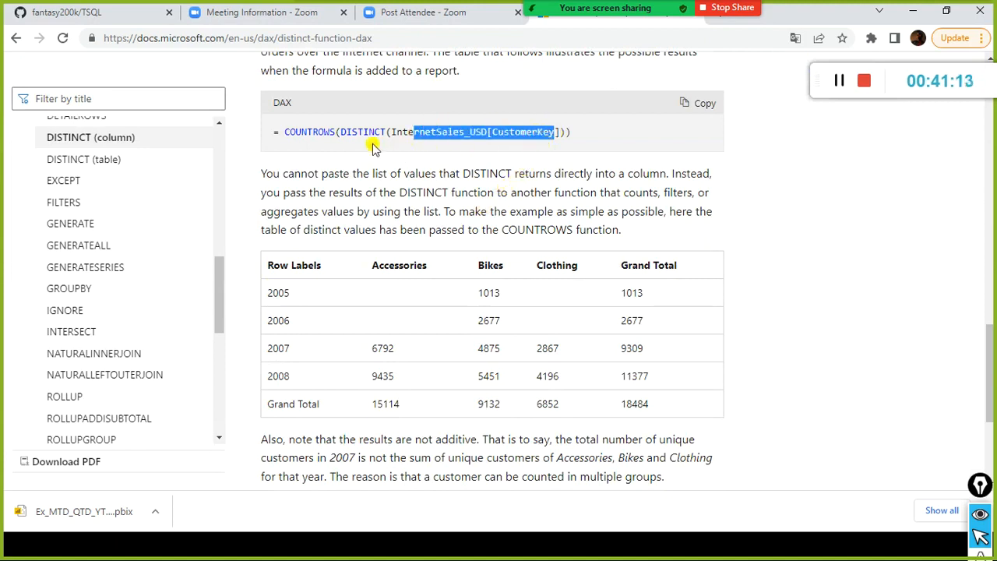
# Return to Power BI Desktop, name the new measure "distinct measure", and begin its formula with the DISTINCT function.
pyautogui.hotkey('alt', 'Tab')
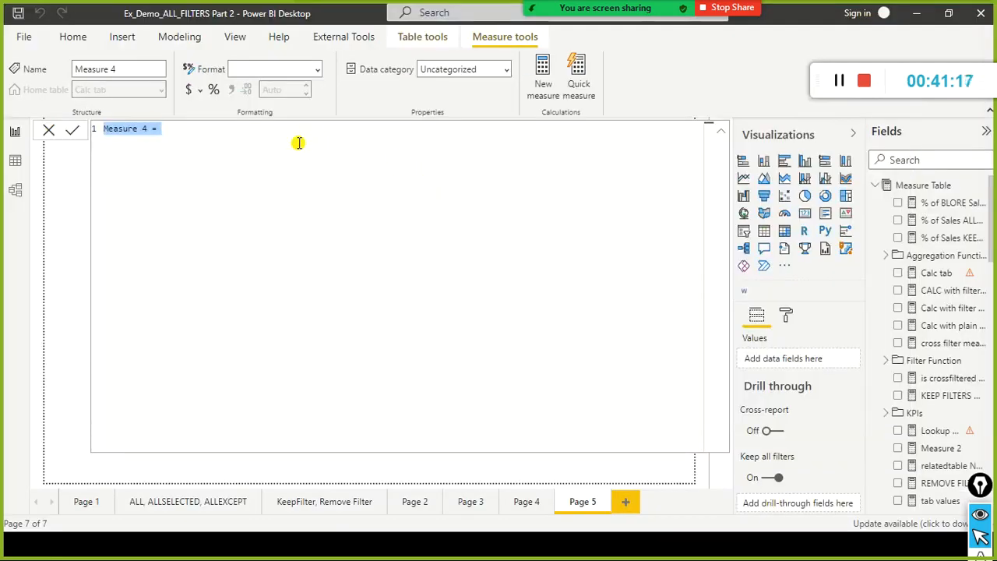
pyautogui.write('distinct')
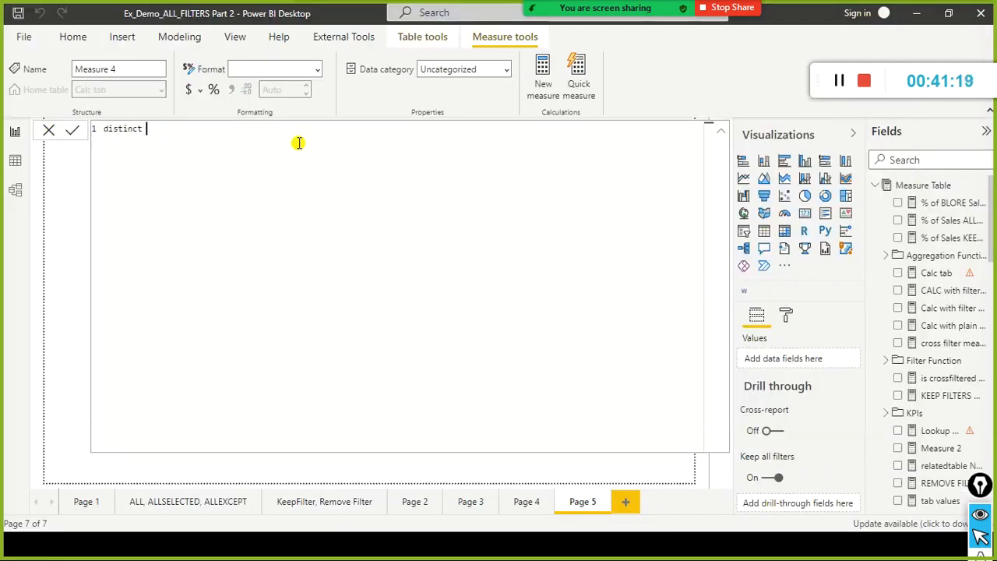
pyautogui.write(' measur ')
pyautogui.write(' = dis')
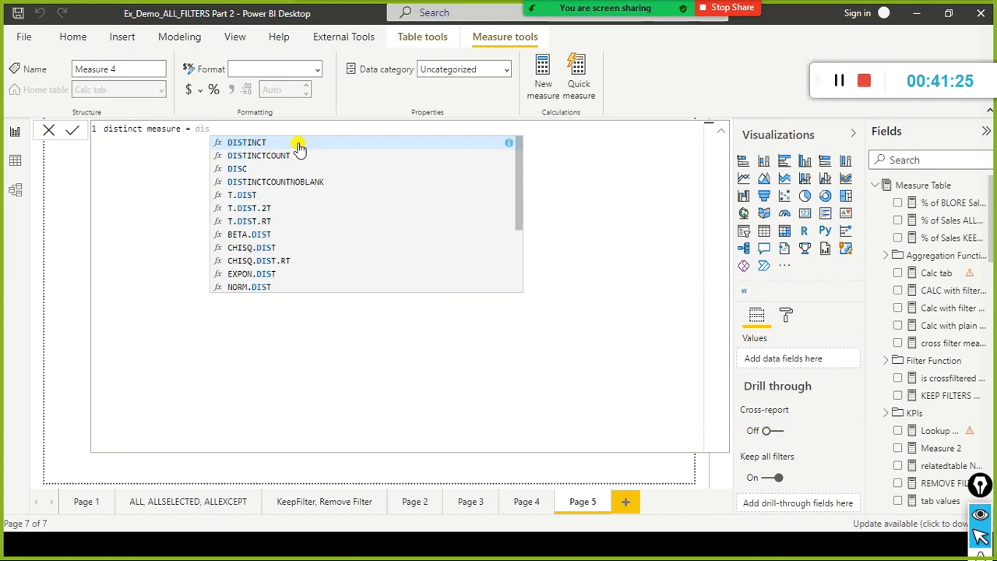
pyautogui.press('Tab')
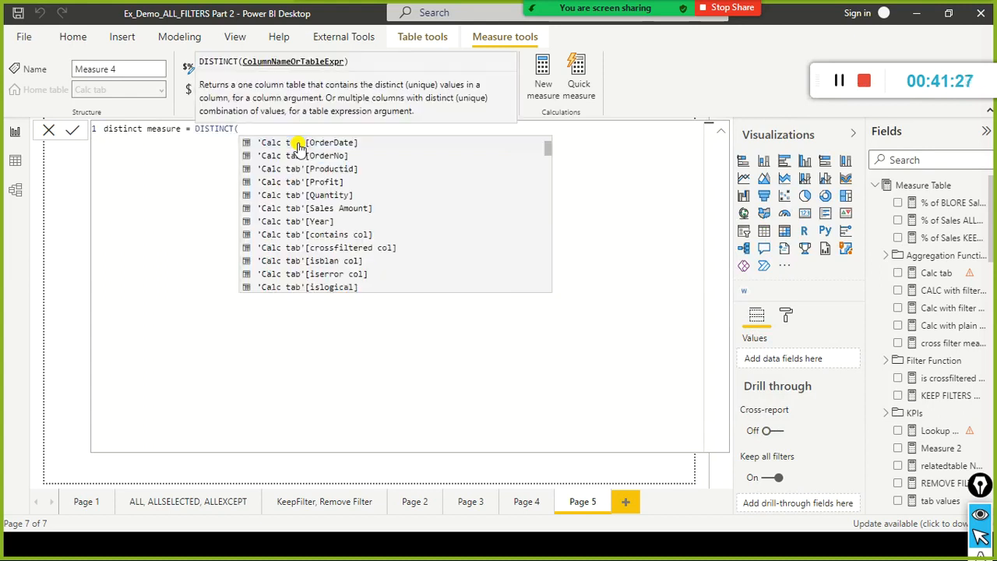
# Enter FactSales[LocationKey] as the column argument of the DISTINCT function in the measure formula.
pyautogui.press('Down')
pyautogui.press('Down')
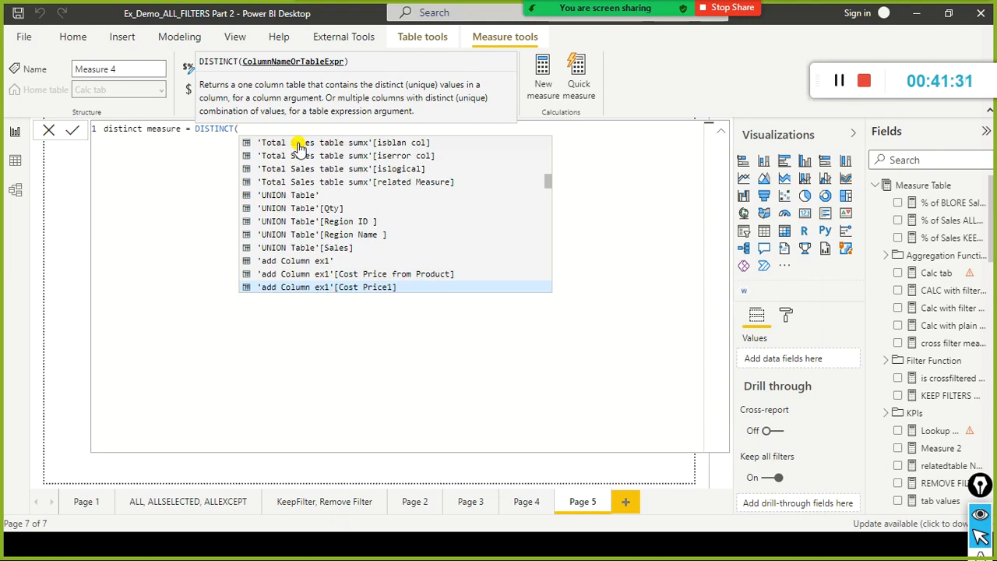
pyautogui.write('factsales')
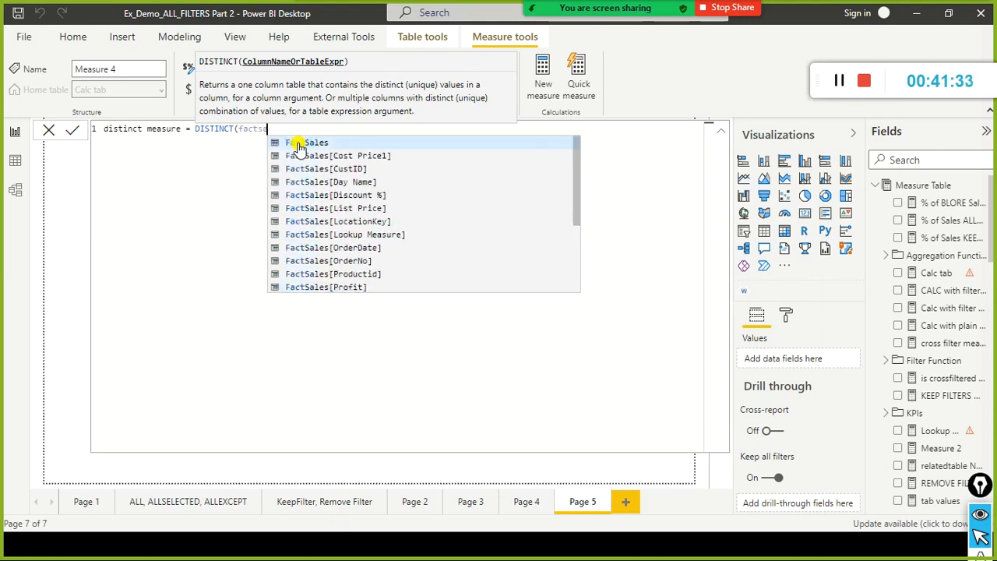
pyautogui.press('Down')
pyautogui.press('Down')
pyautogui.press('Down')
pyautogui.press('Down')
pyautogui.press('Down')
pyautogui.press('Down')
pyautogui.press('Down')
pyautogui.press('Down')
pyautogui.press('Down')
pyautogui.press('Down')
pyautogui.press('Down')
pyautogui.press('Down')
pyautogui.press('Down')
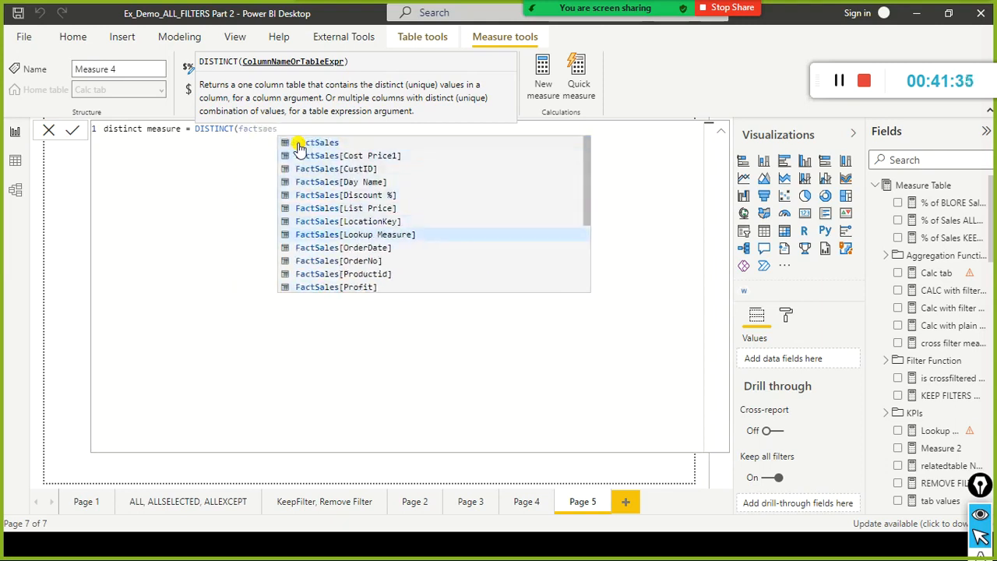
pyautogui.write('lon')
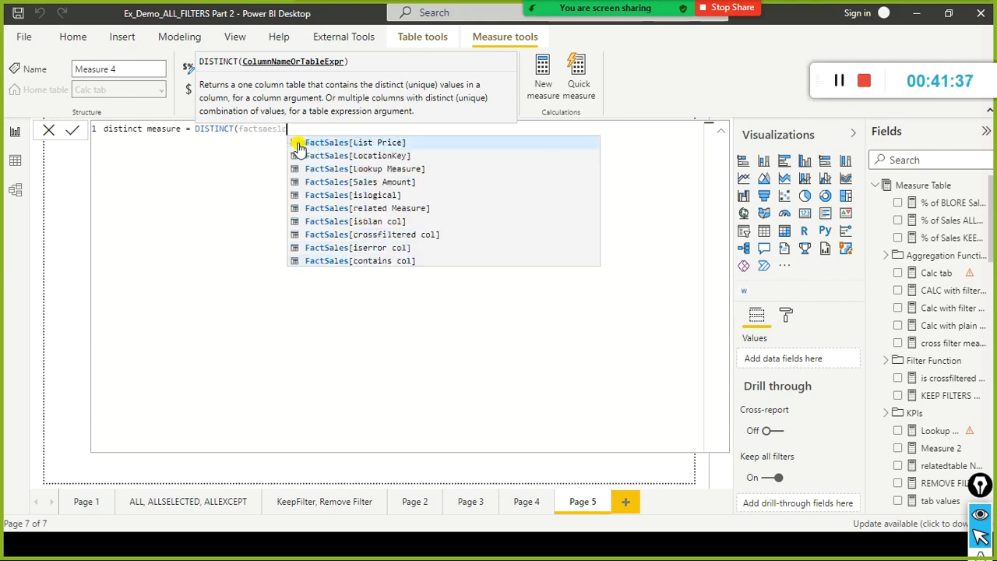
pyautogui.press('BackSpace')
pyautogui.press('BackSpace')
pyautogui.press('BackSpace')
pyautogui.write('[lo')
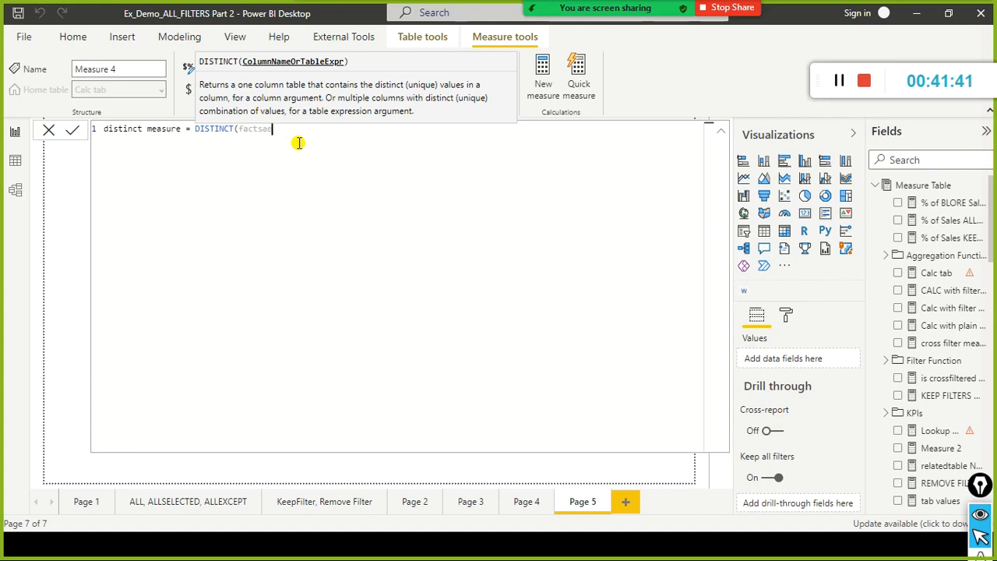
pyautogui.write('les')
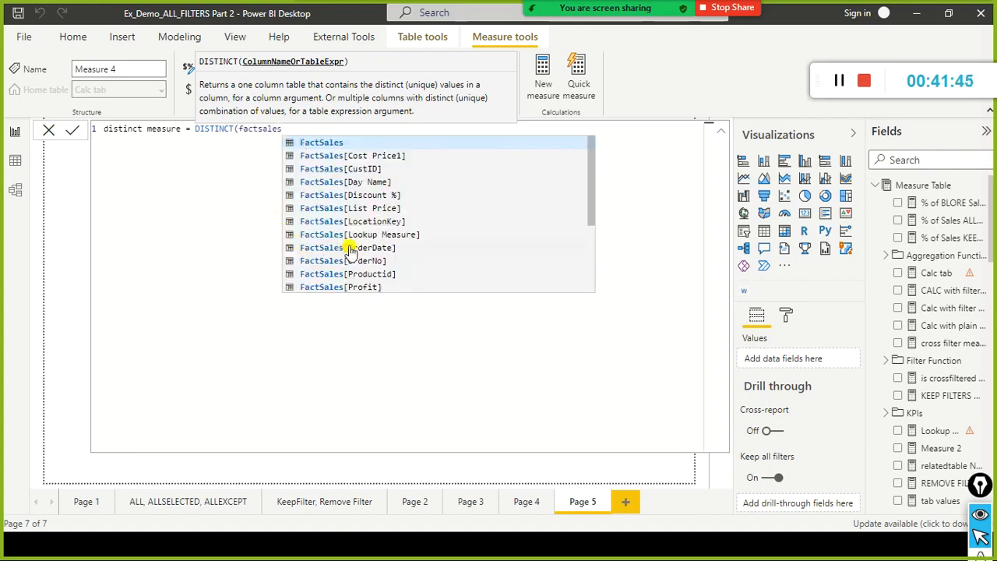
pyautogui.click(366, 221)
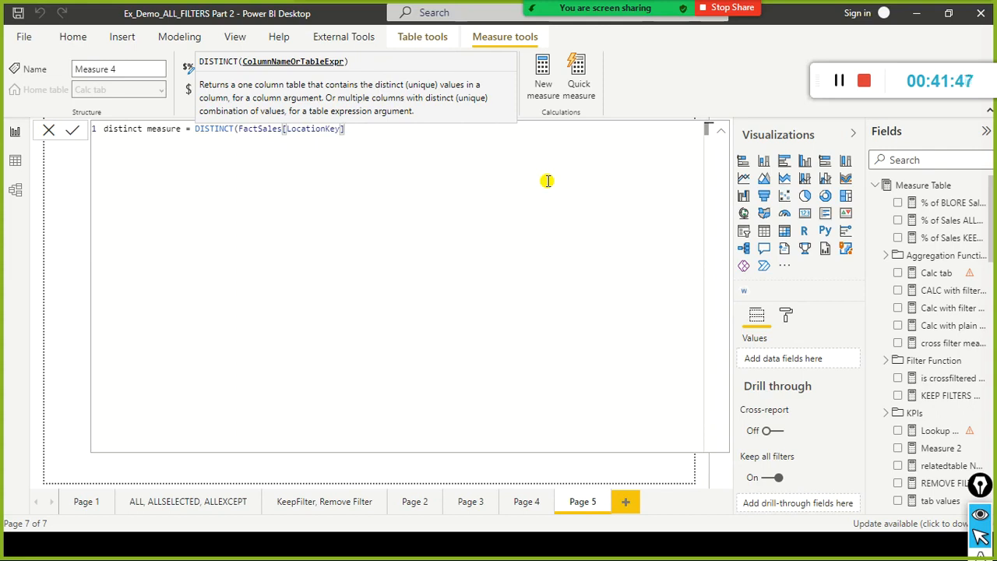
# Complete the measure formula as distinct measure = DISTINCT(FactSales[LocationKey]), commit it, and close the formula editor.
pyautogui.write(')')
pyautogui.hotkey('ctrl', 'a')
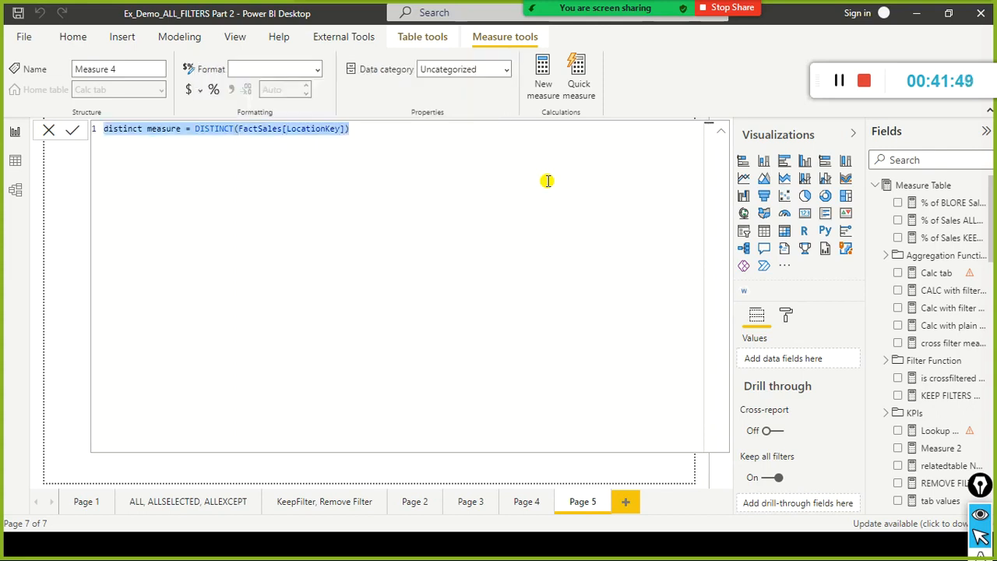
pyautogui.click(548, 180)
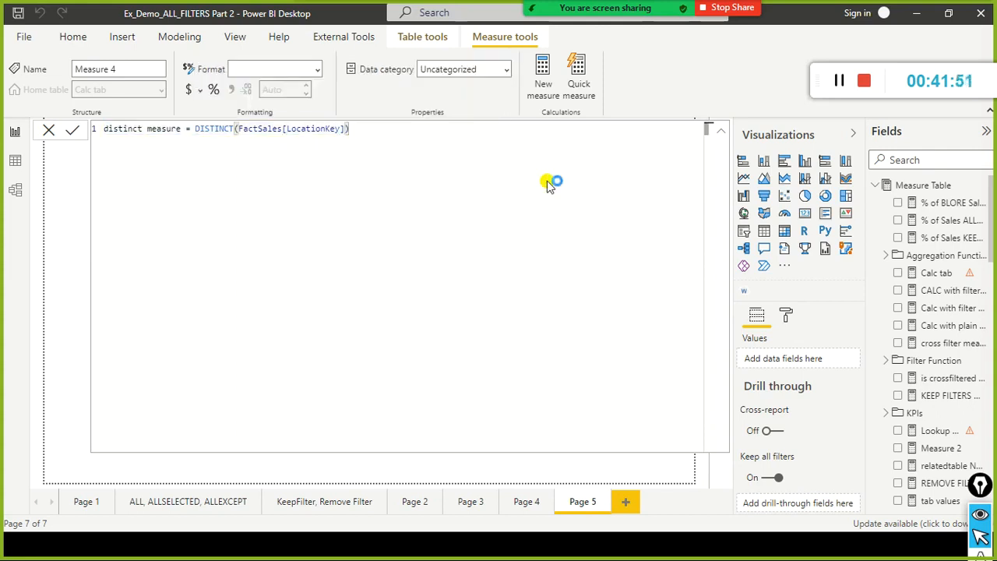
pyautogui.press('Return')
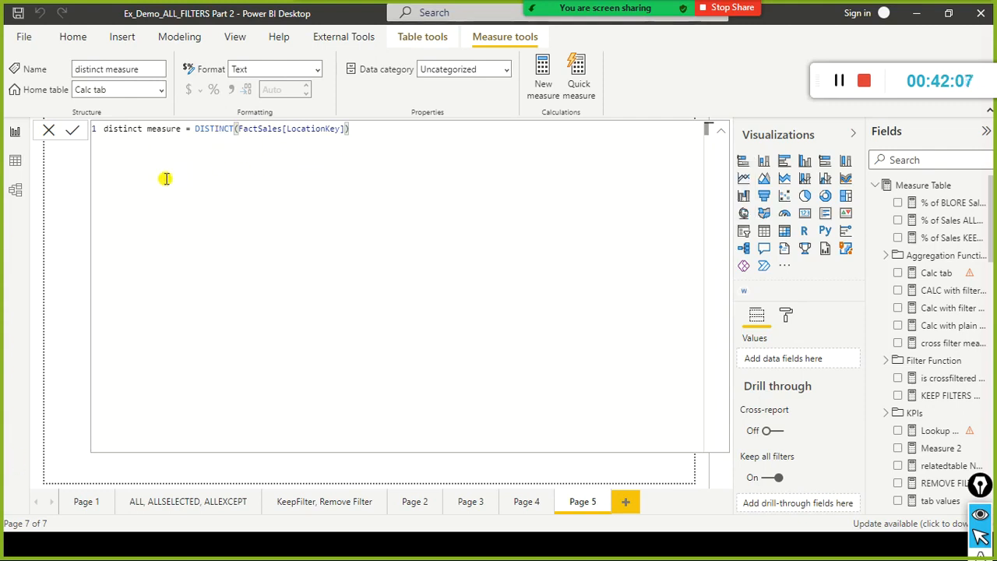
pyautogui.click(49, 132)
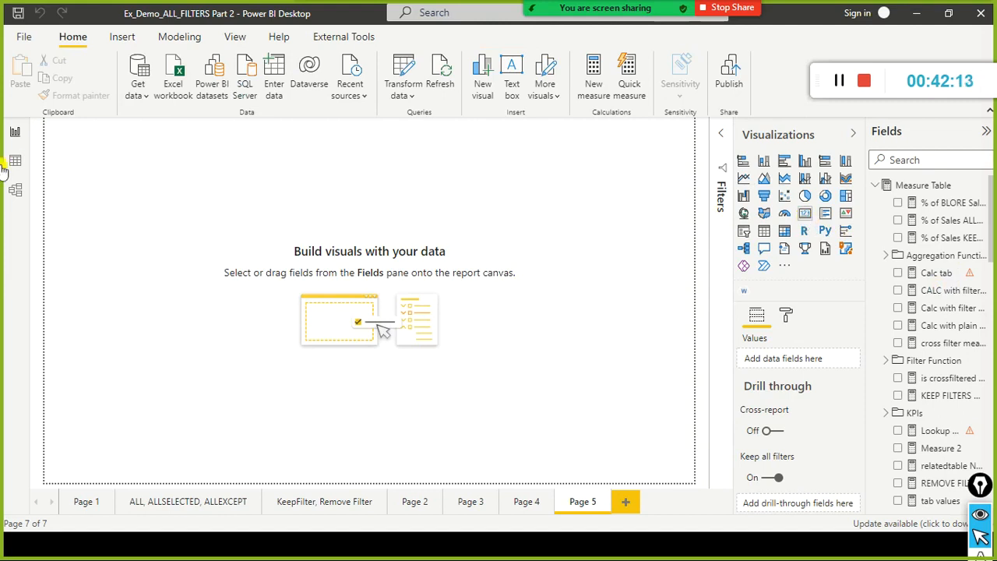
# Add a card visual to Page 5, populate it with distinct measure found by searching the fields for "distin", and check the visual's error details.
pyautogui.moveTo(137, 190); pyautogui.dragTo(164, 276)
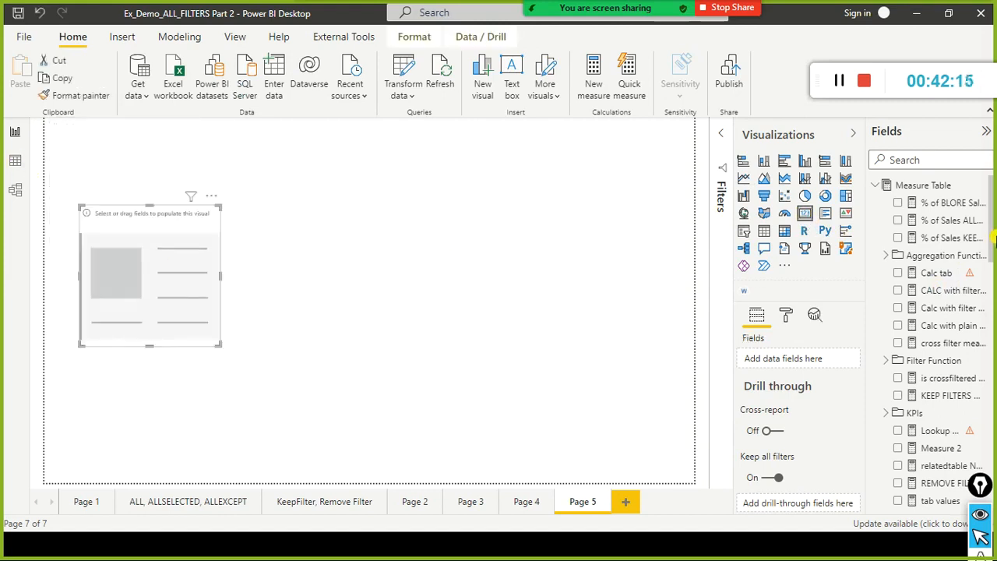
pyautogui.click(932, 163)
pyautogui.write('d')
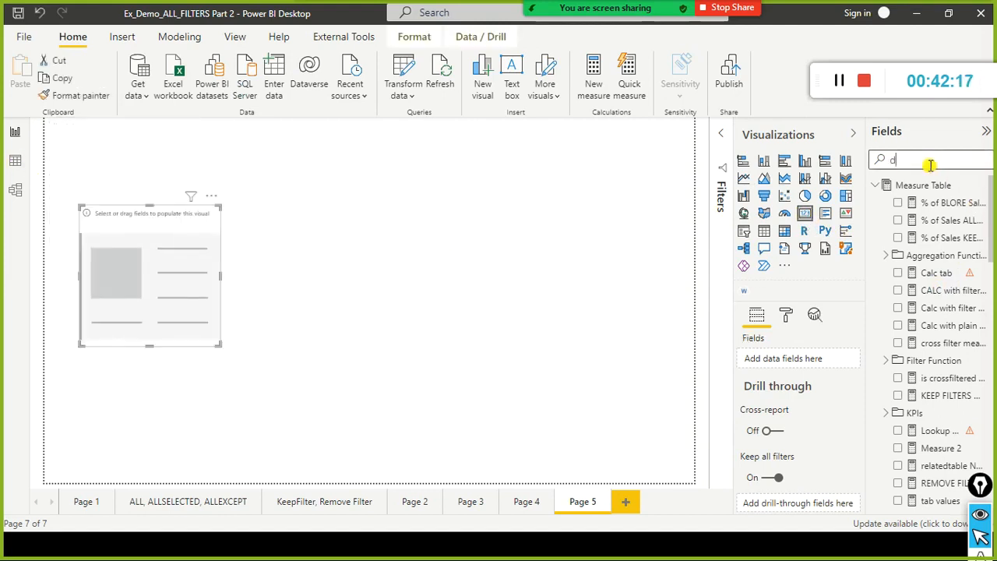
pyautogui.write('istin')
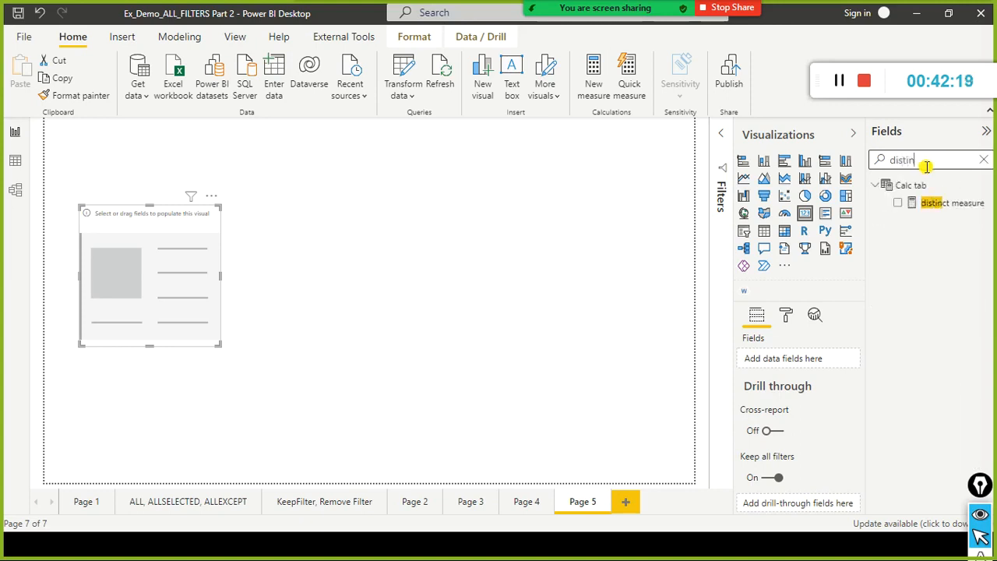
pyautogui.moveTo(944, 206); pyautogui.dragTo(161, 273)
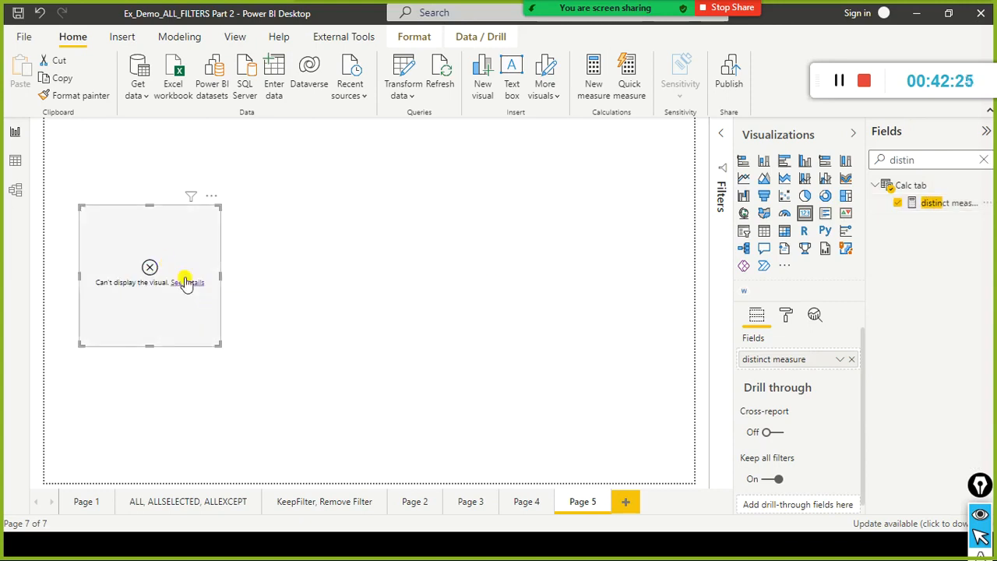
pyautogui.click(185, 282)
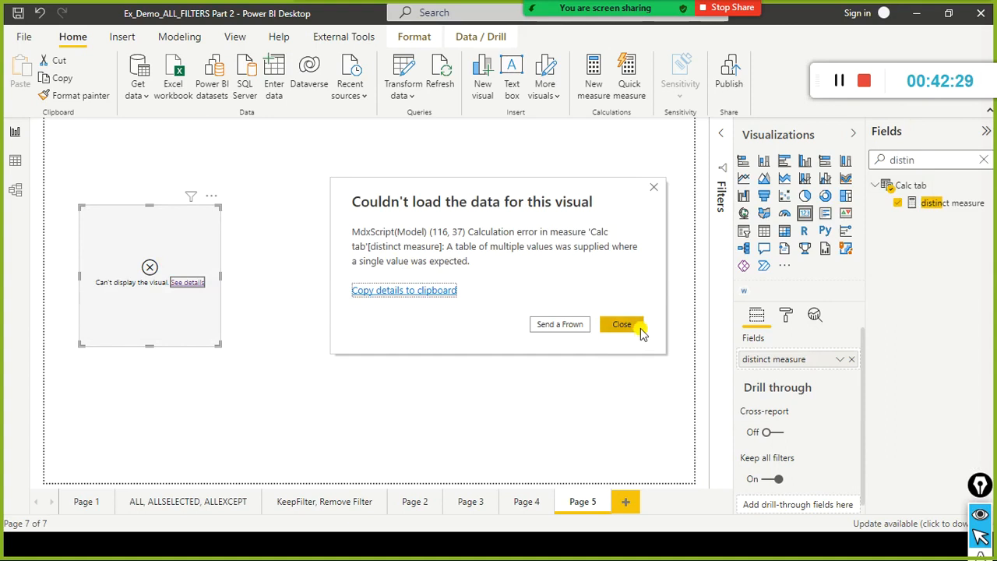
pyautogui.click(621, 324)
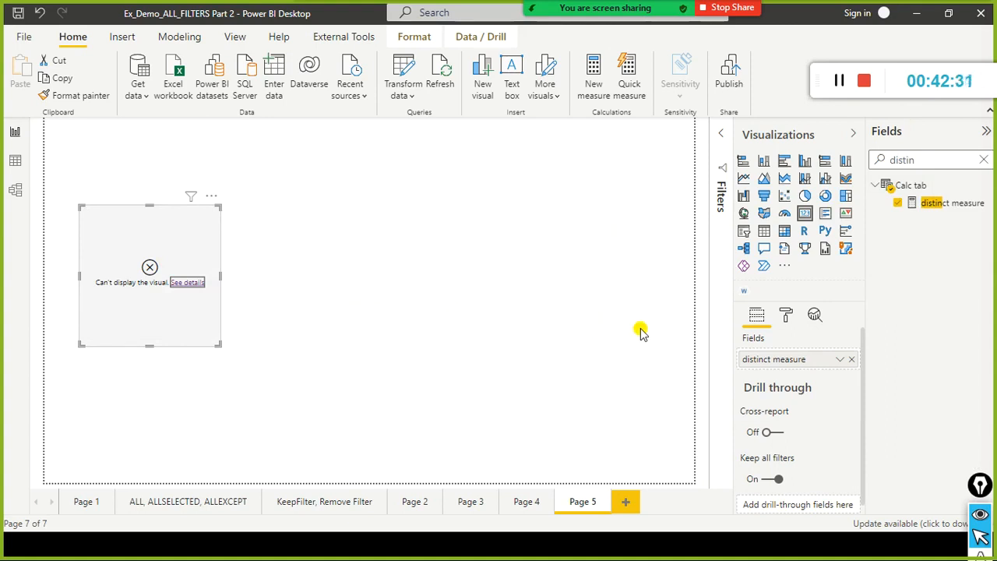
# Copy the complete formula of distinct measure and create a new calculated table.
pyautogui.click(928, 206)
pyautogui.click(344, 128)
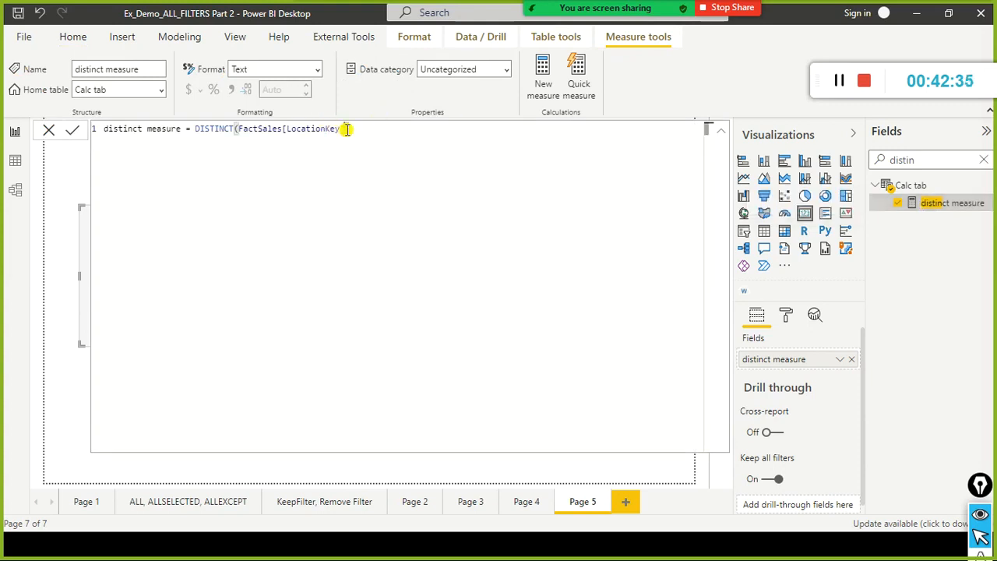
pyautogui.hotkey('ctrl', 'a')
pyautogui.hotkey('ctrl', 'c')
pyautogui.click(47, 129)
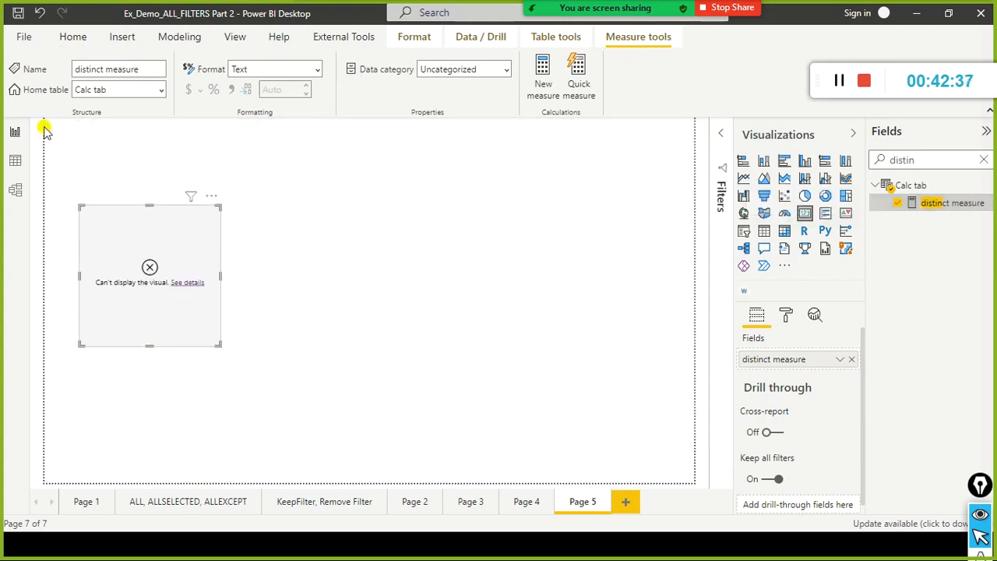
pyautogui.click(172, 37)
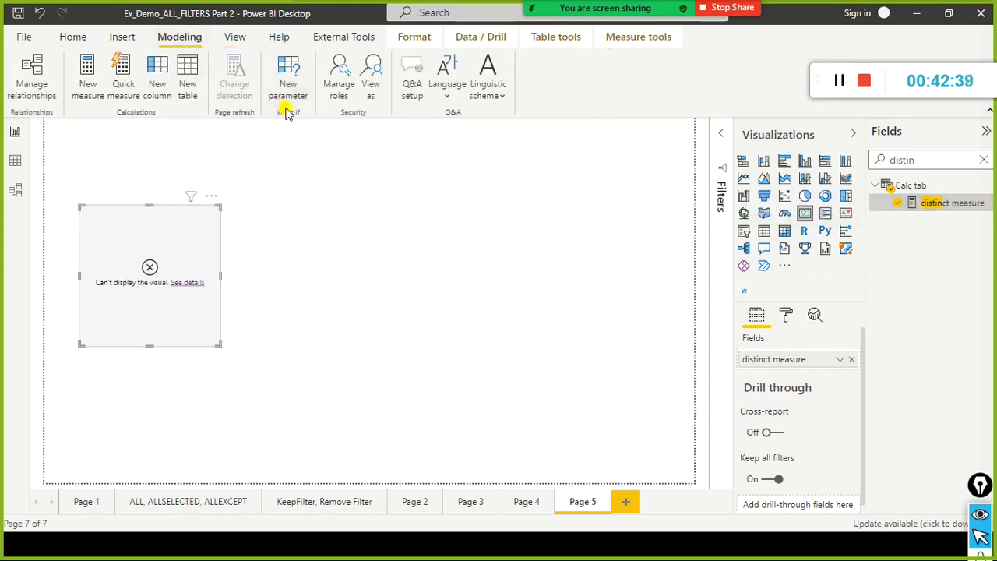
pyautogui.click(179, 84)
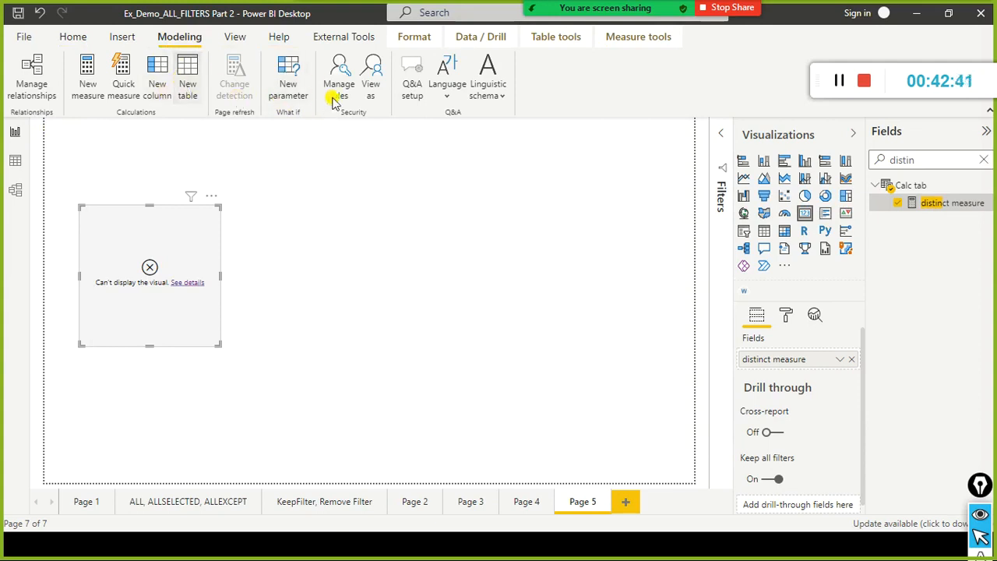
pyautogui.click(333, 103)
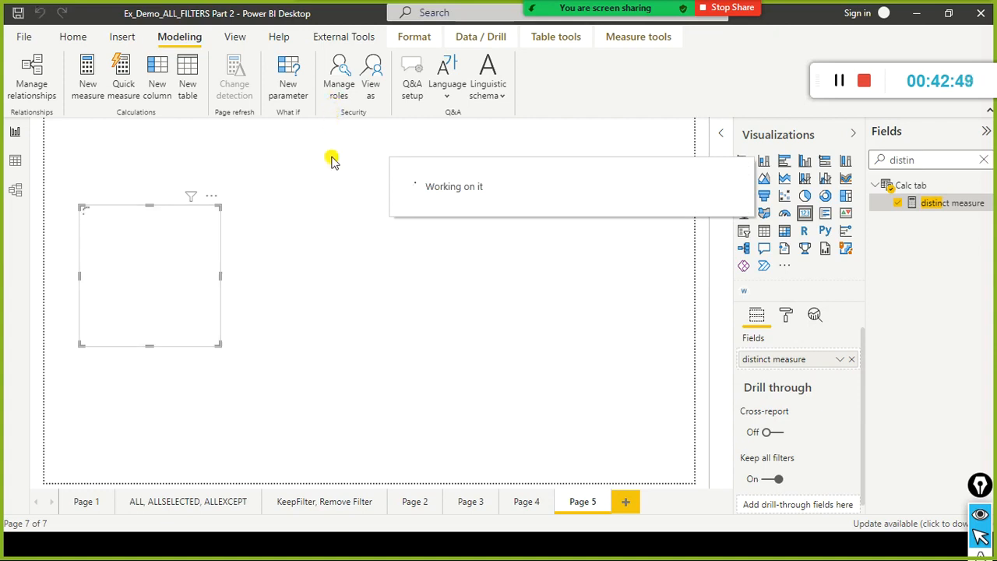
# Switch to the browser and examine the DISTINCT (column) article's syntax and description, focusing on the one-column table it returns.
pyautogui.hotkey('alt', 'Tab')
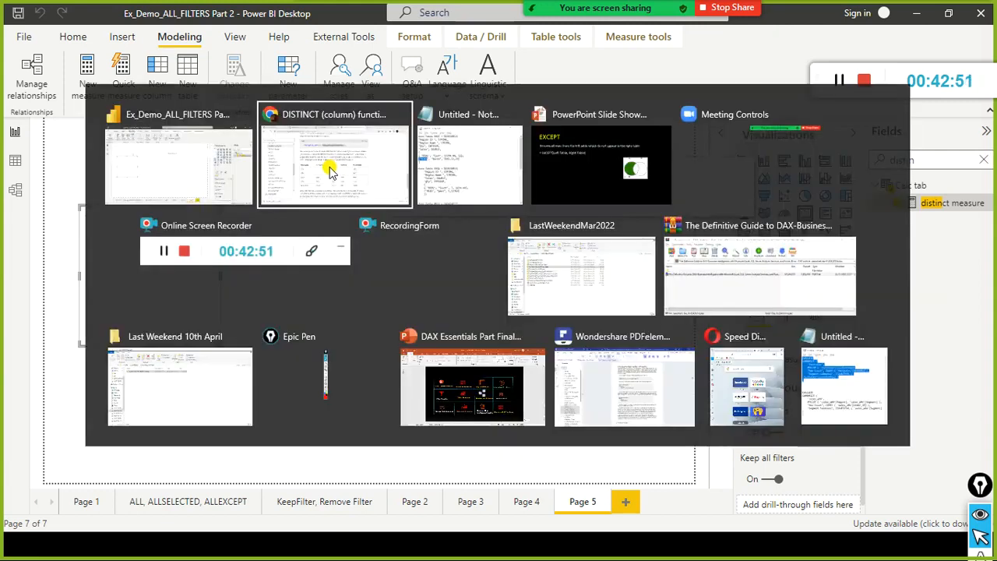
pyautogui.scroll(3, 330, 168)
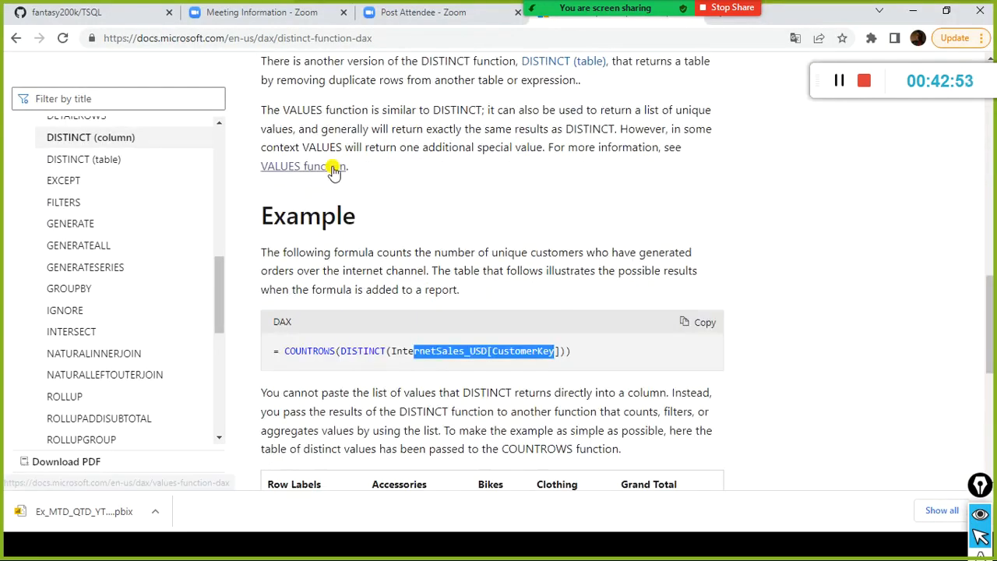
pyautogui.scroll(12, 473, 226)
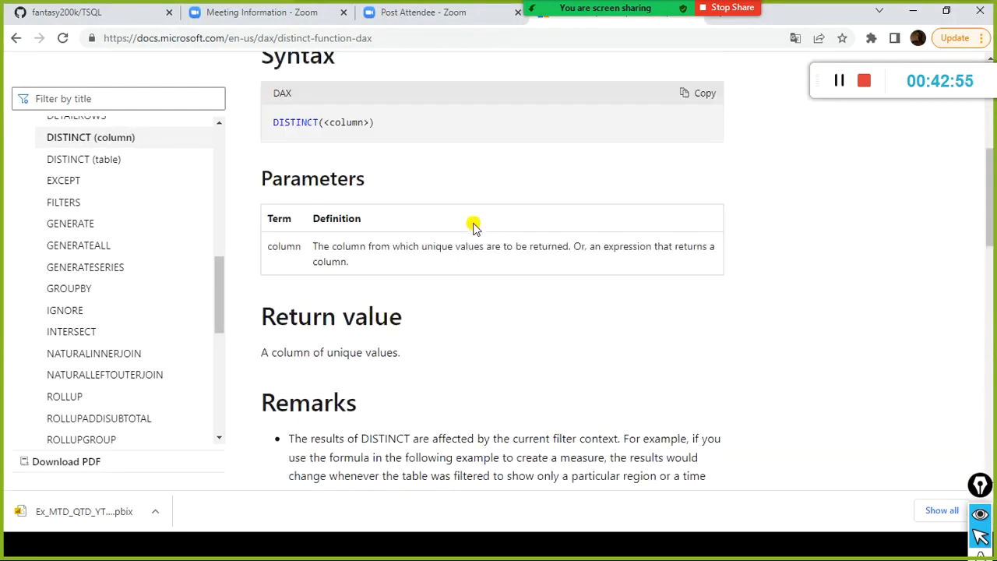
pyautogui.scroll(1, 473, 226)
pyautogui.scroll(-2, 472, 223)
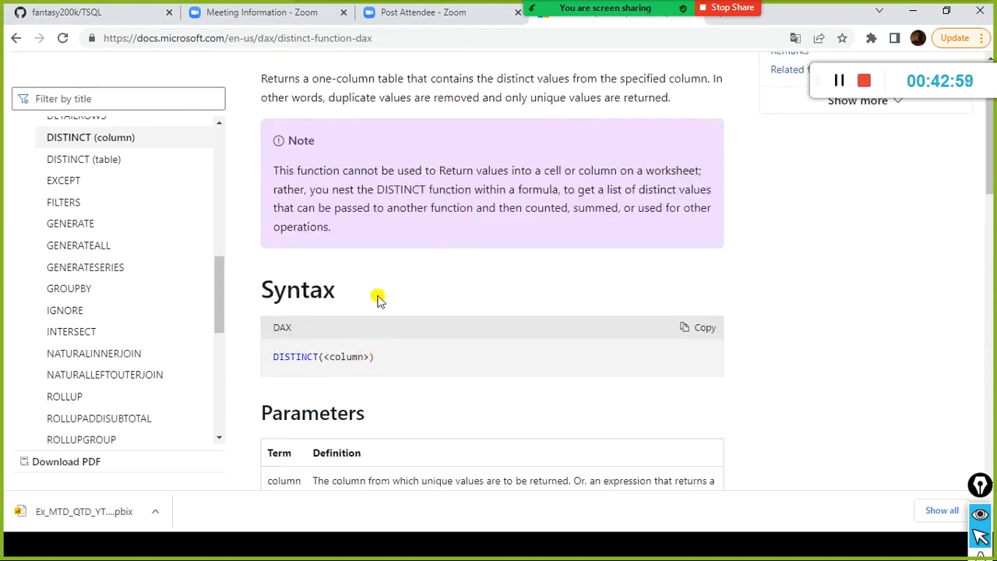
pyautogui.moveTo(424, 78)
pyautogui.mouseDown()
pyautogui.moveTo(243, 78)
pyautogui.moveTo(405, 76)
pyautogui.mouseUp()
pyautogui.click(325, 94)
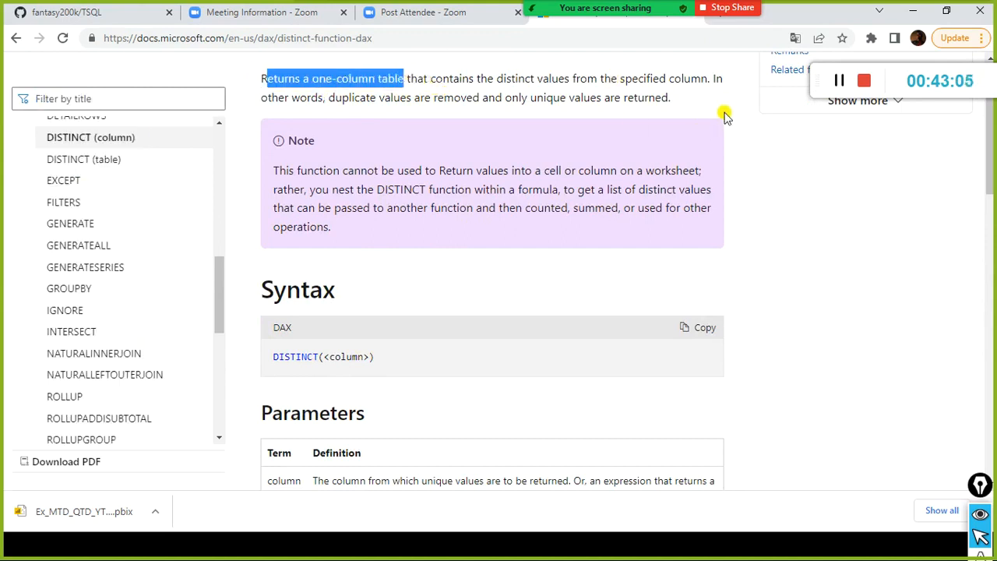
# Return to Power BI Desktop and paste the copied DISTINCT formula into the new table, naming the table "distinct table".
pyautogui.hotkey('alt', 'Tab')
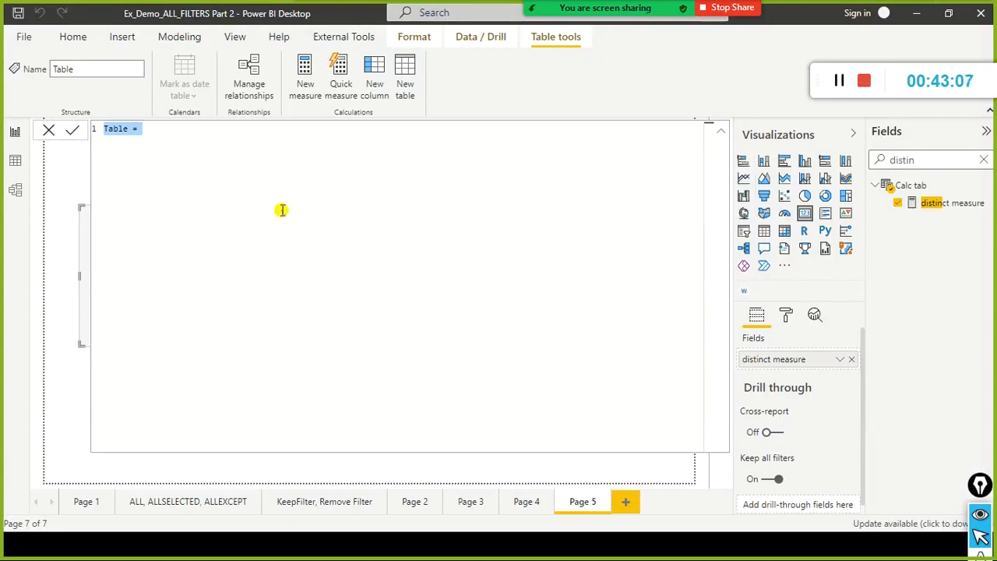
pyautogui.hotkey('ctrl', 'v')
pyautogui.click(150, 128)
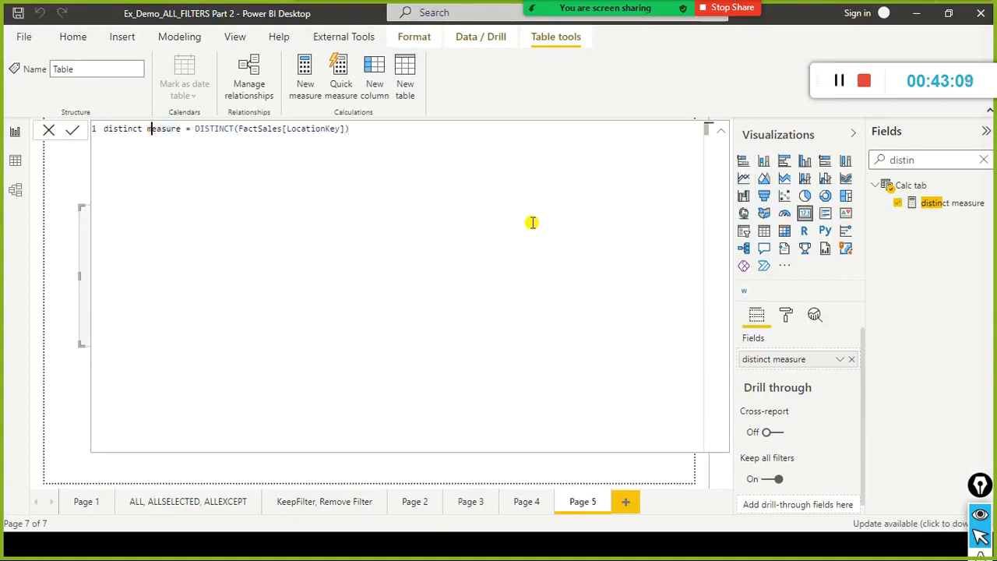
pyautogui.hotkey('ctrl', 'shift', 'Right')
pyautogui.write('table = ')
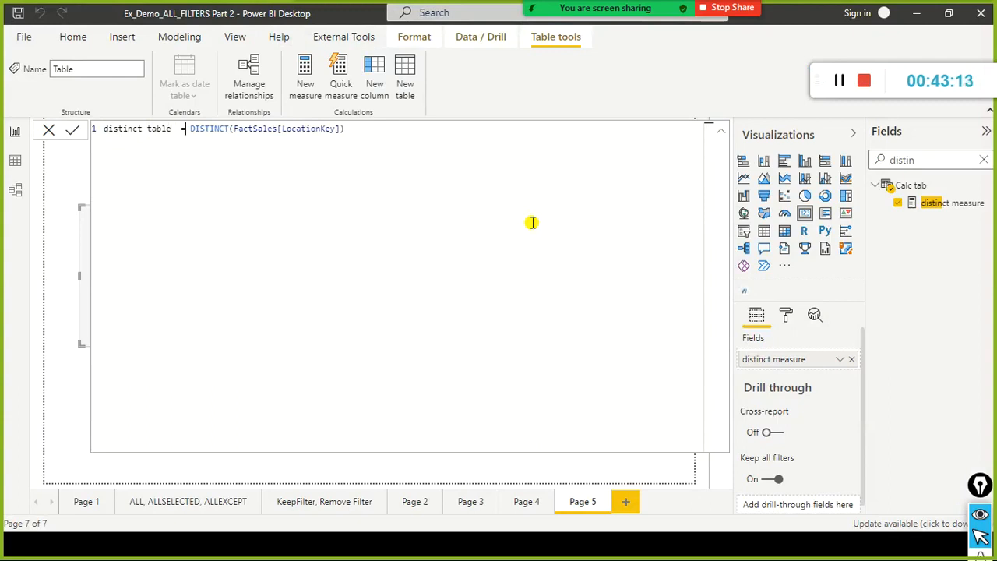
pyautogui.write('c')
# Wrap the DISTINCT expression of distinct table in COUNTROWS, commit the table formula, and close the formula editor.
pyautogui.press('BackSpace')
pyautogui.press('Right')
pyautogui.write('countrows')
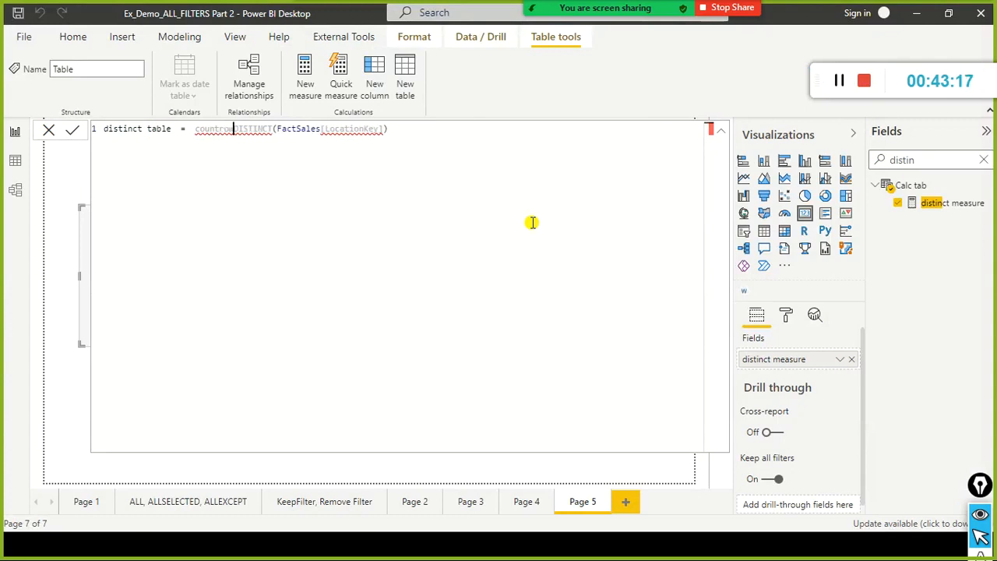
pyautogui.write('(')
pyautogui.press('End')
pyautogui.write(')')
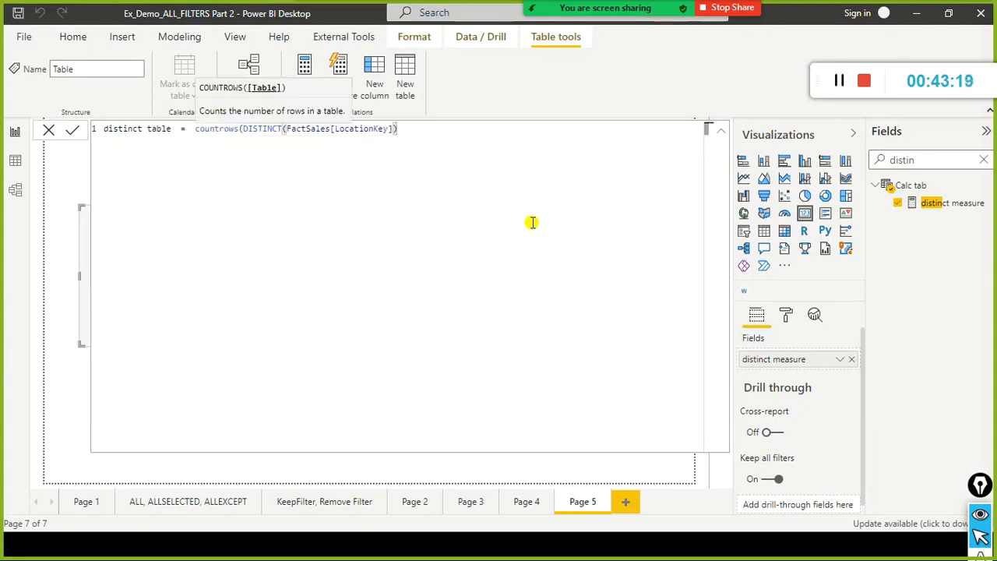
pyautogui.write(')')
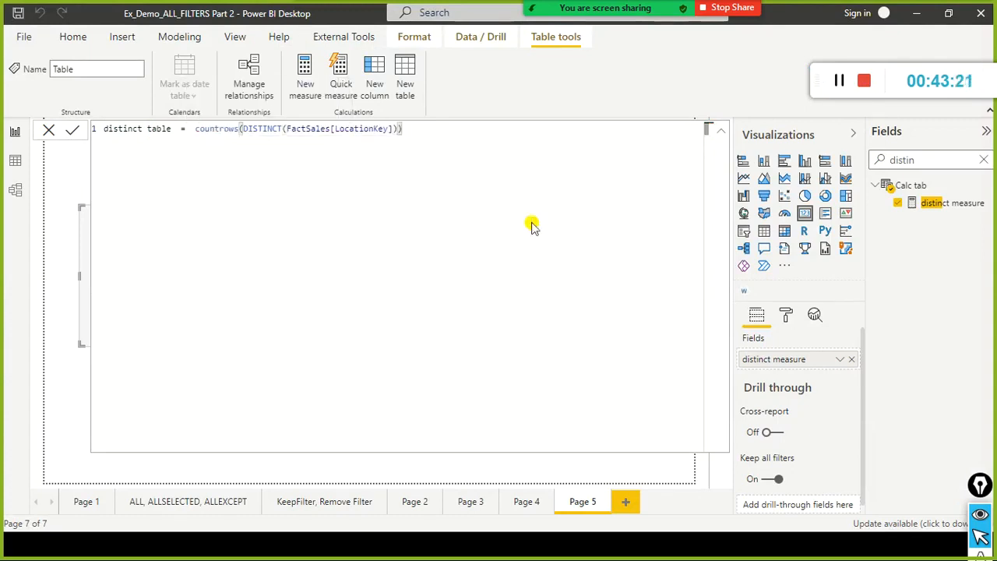
pyautogui.press('Return')
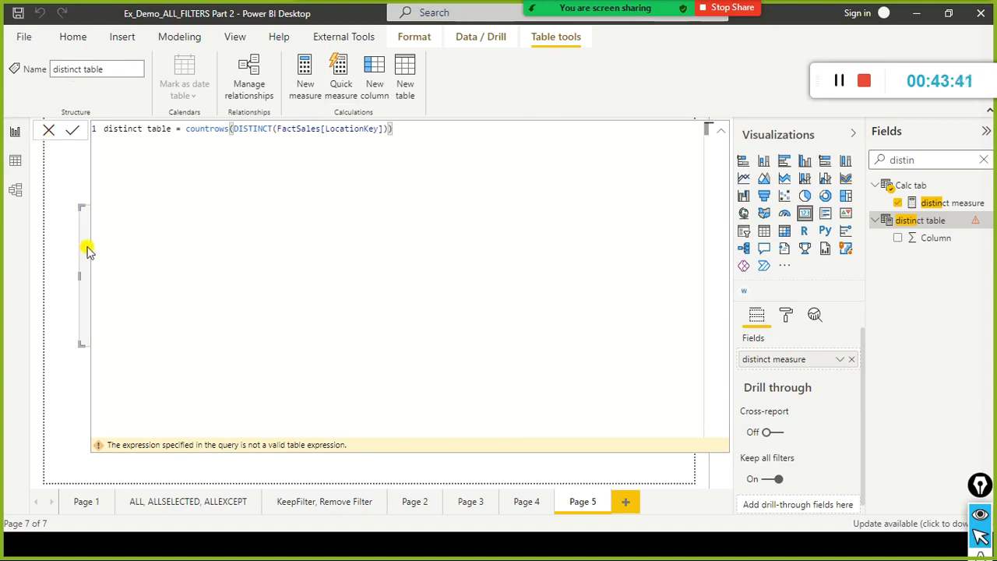
pyautogui.click(49, 130)
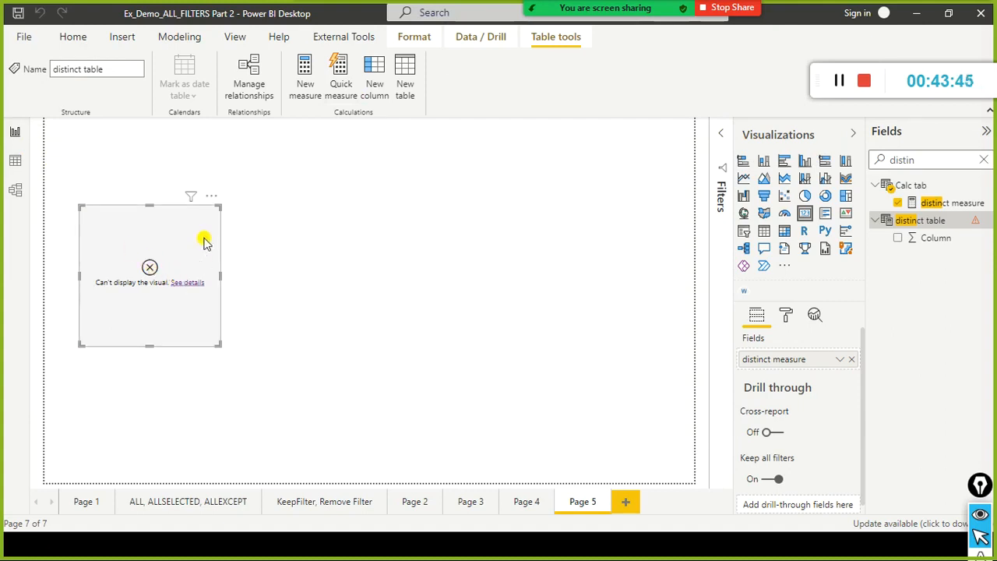
# Replace distinct measure on the card with Column from distinct table and check the visual's error details.
pyautogui.click(852, 359)
pyautogui.moveTo(934, 238); pyautogui.dragTo(778, 367)
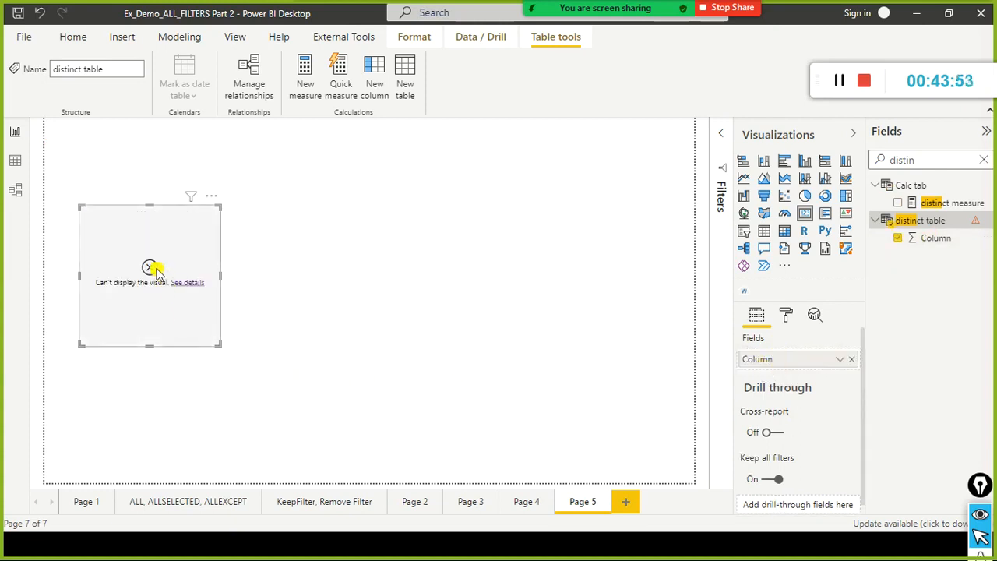
pyautogui.click(185, 284)
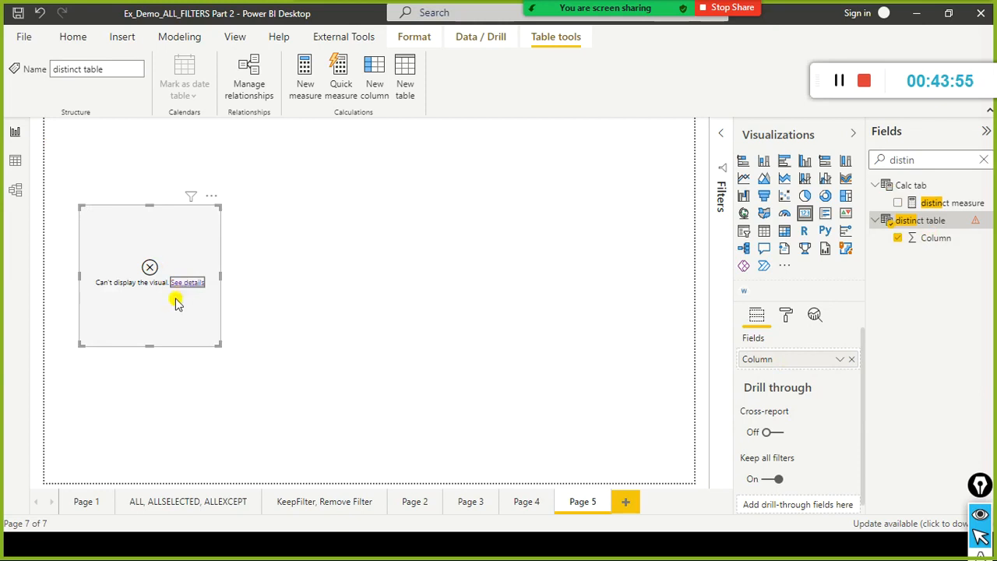
pyautogui.click(638, 317)
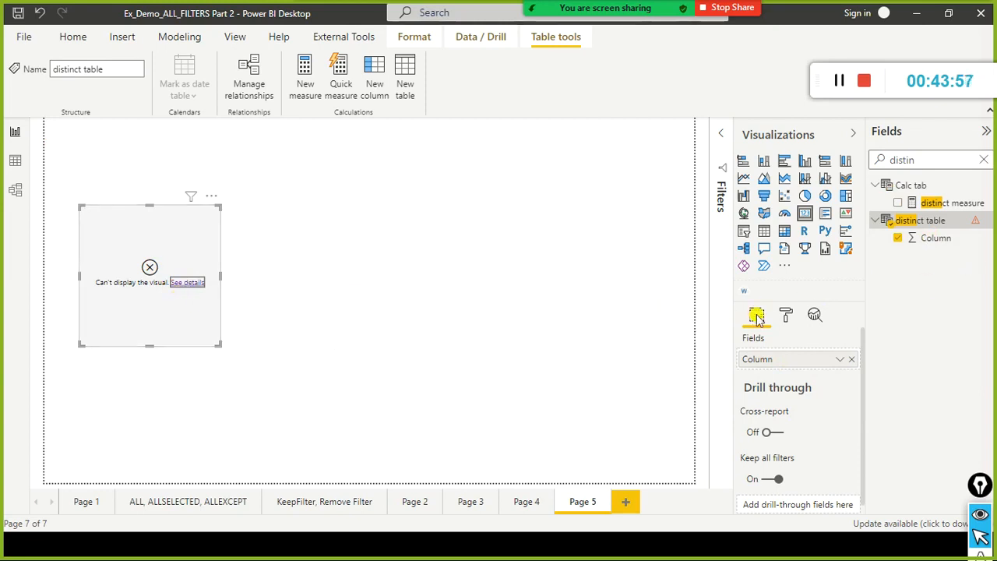
# Remove the card visual from Page 5.
pyautogui.click(932, 224)
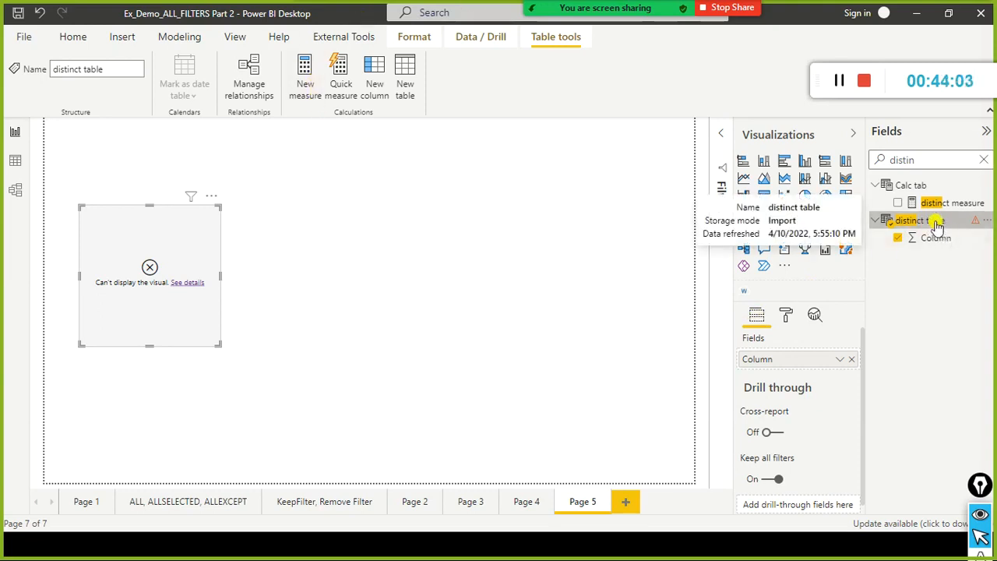
pyautogui.click(200, 200)
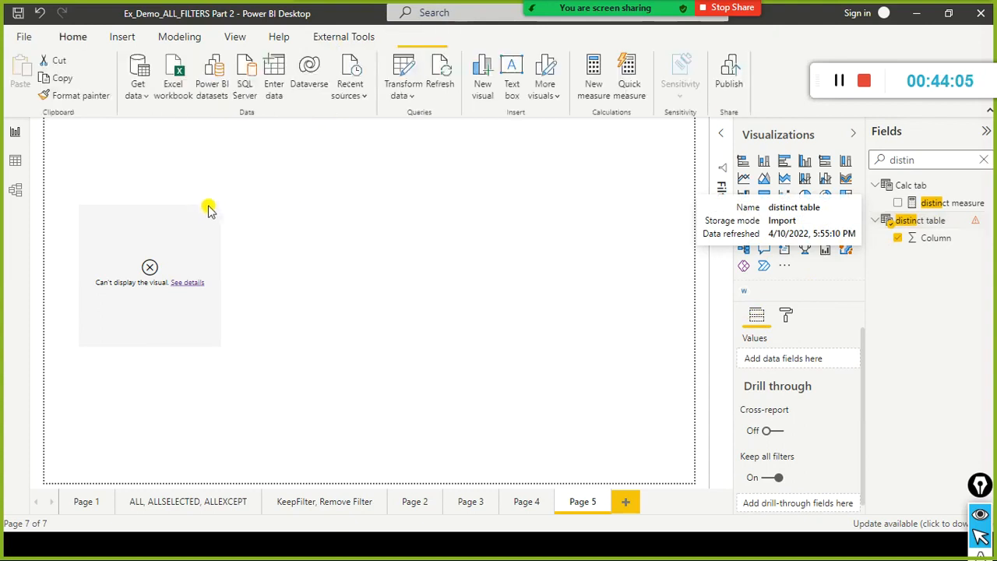
pyautogui.click(209, 200)
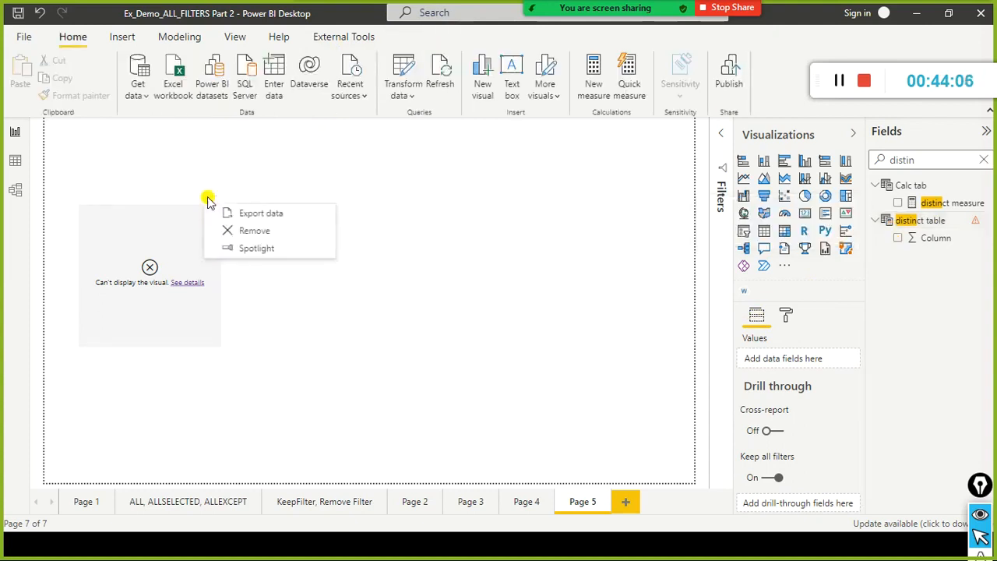
pyautogui.click(230, 229)
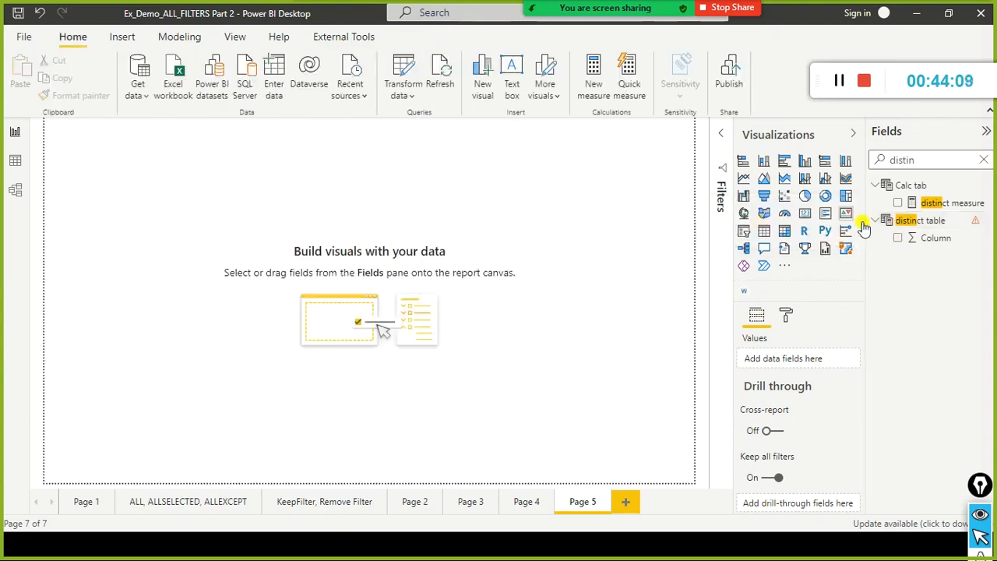
# Open the formula of distinct table and compare it with the COUNTROWS(DISTINCT()) example in the browser's DISTINCT documentation.
pyautogui.moveTo(978, 230)
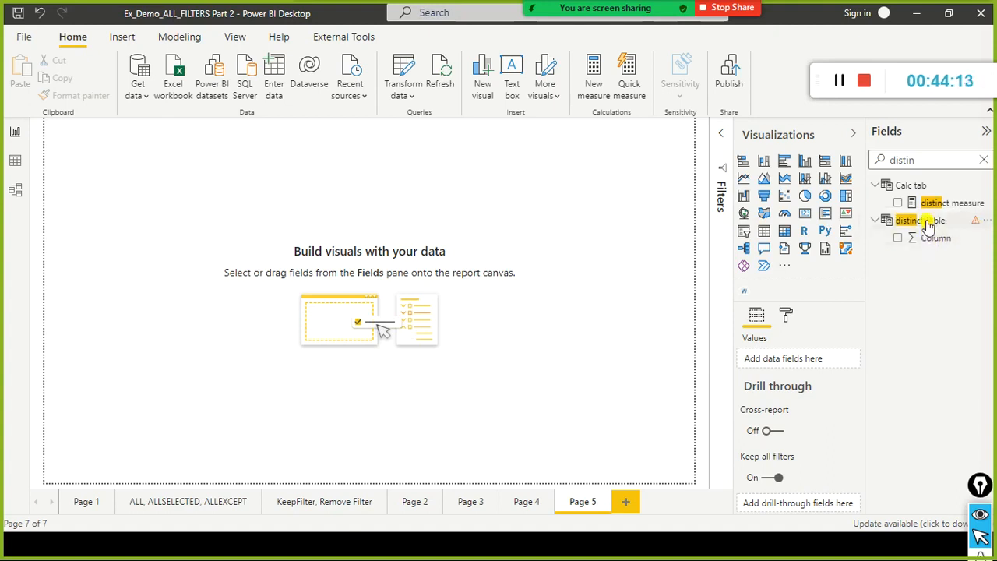
pyautogui.click(904, 221)
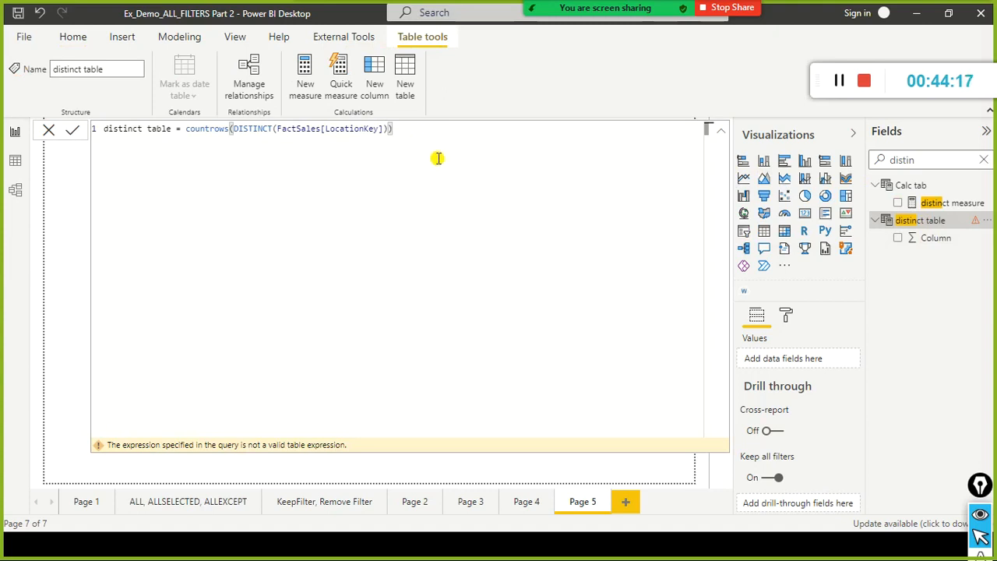
pyautogui.hotkey('alt', 'Tab')
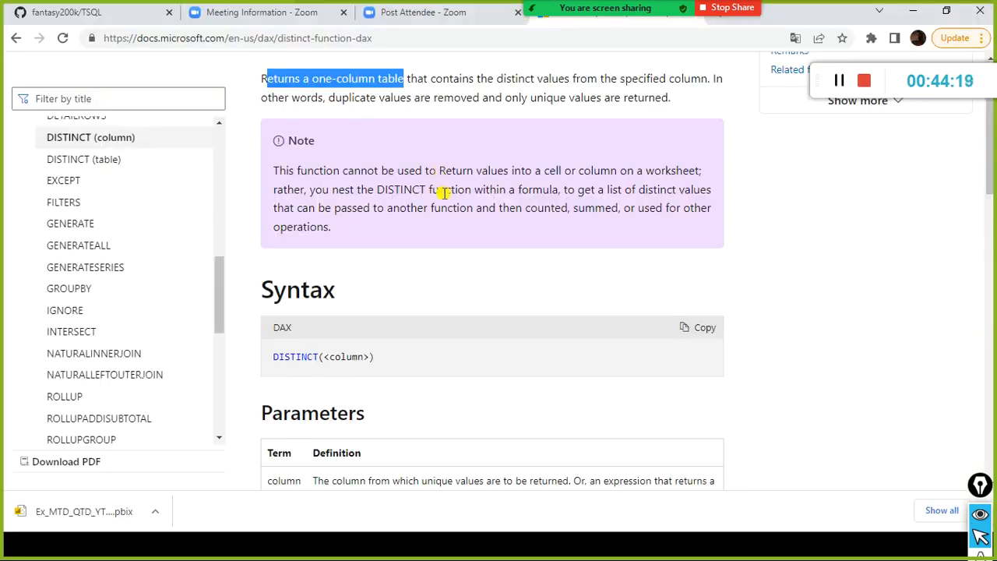
pyautogui.scroll(-9, 444, 196)
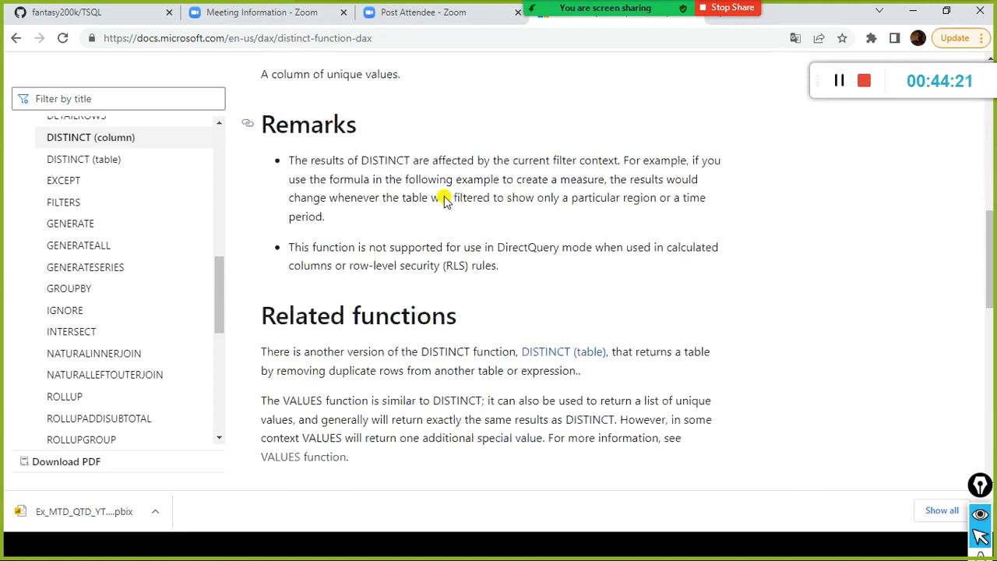
pyautogui.scroll(-2, 444, 199)
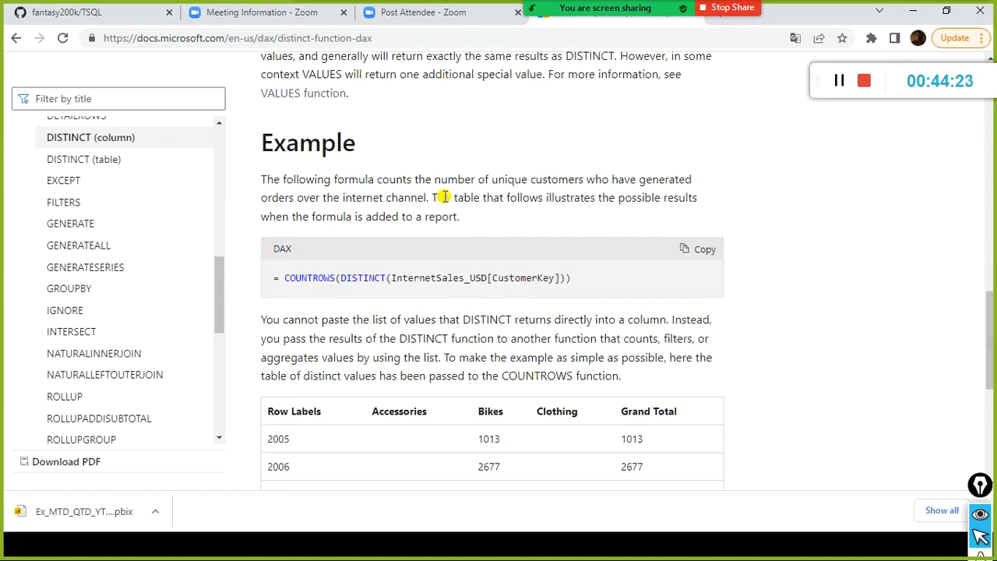
pyautogui.hotkey('alt', 'Tab')
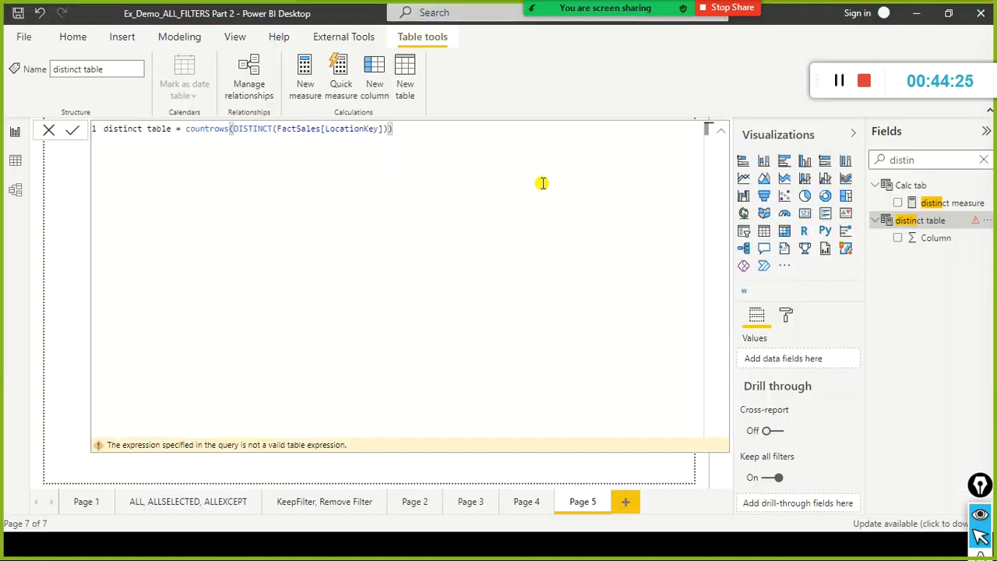
pyautogui.hotkey('alt', 'Tab')
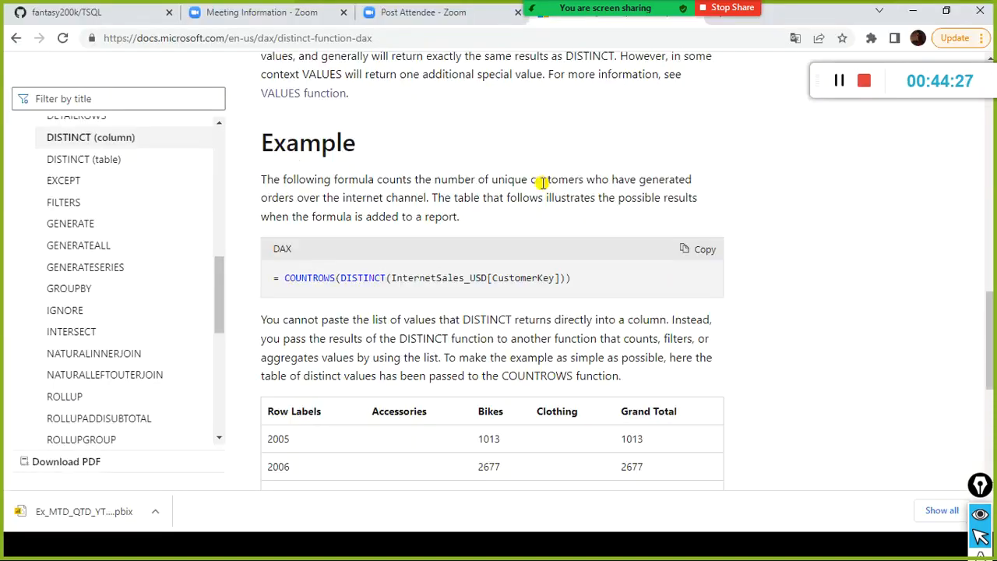
pyautogui.hotkey('alt', 'Tab')
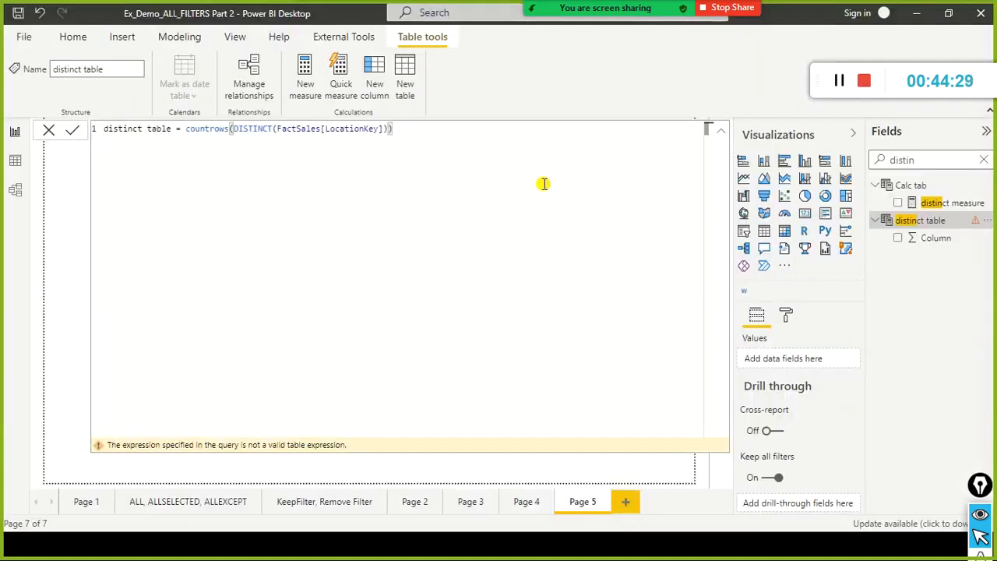
# Clear the field search, switch to the Data view, and expand FactSales after collapsing Calc tab.
pyautogui.click(984, 160)
pyautogui.click(15, 161)
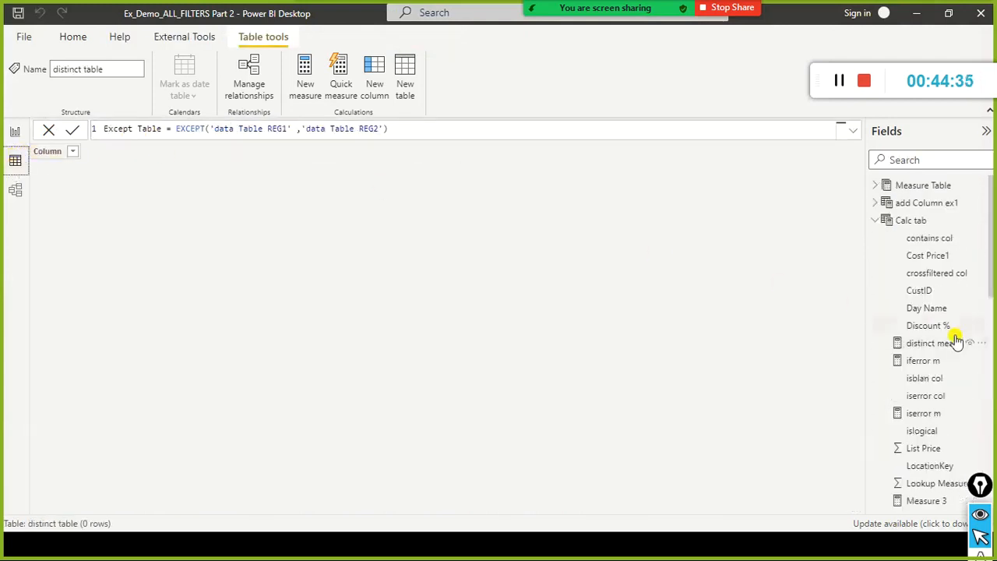
pyautogui.click(875, 221)
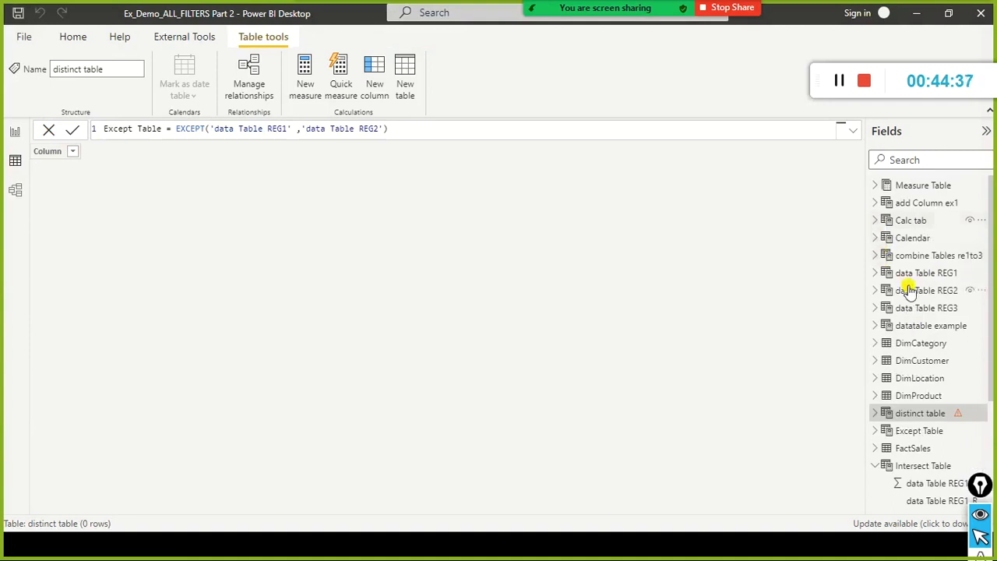
pyautogui.scroll(-3, 915, 304)
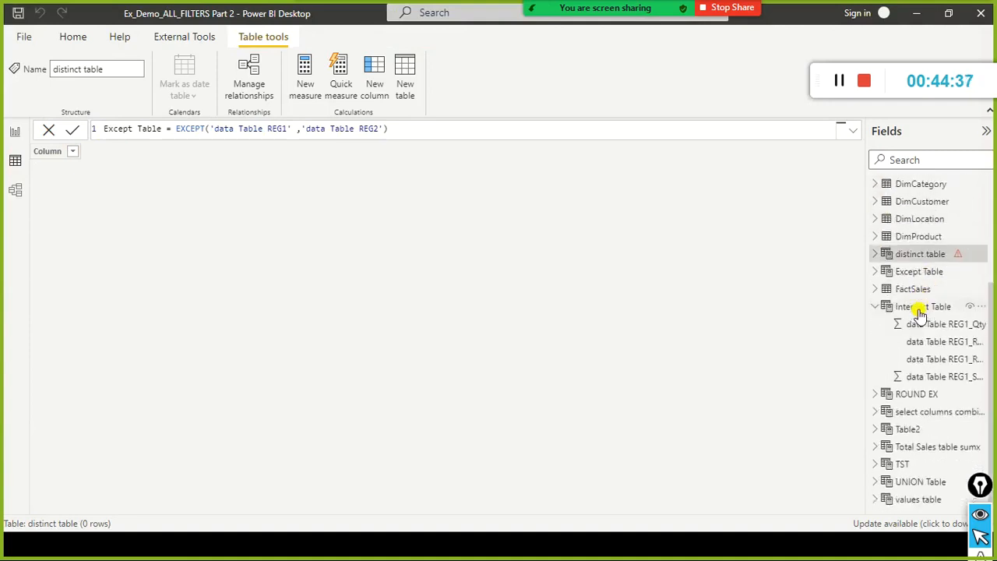
pyautogui.click(874, 289)
# Look through the FactSales fields and search the field list for "loca".
pyautogui.scroll(-5, 986, 384)
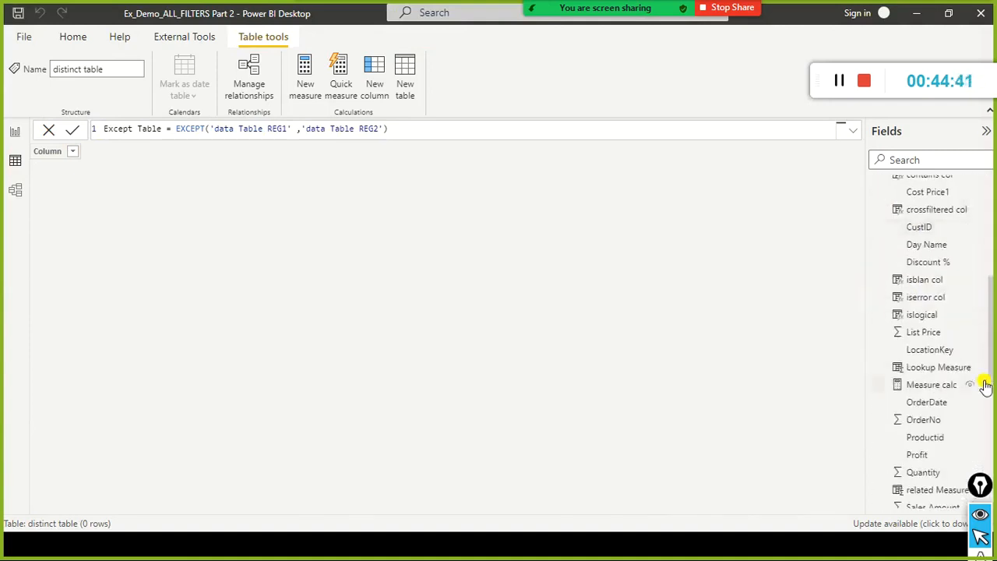
pyautogui.scroll(5, 986, 384)
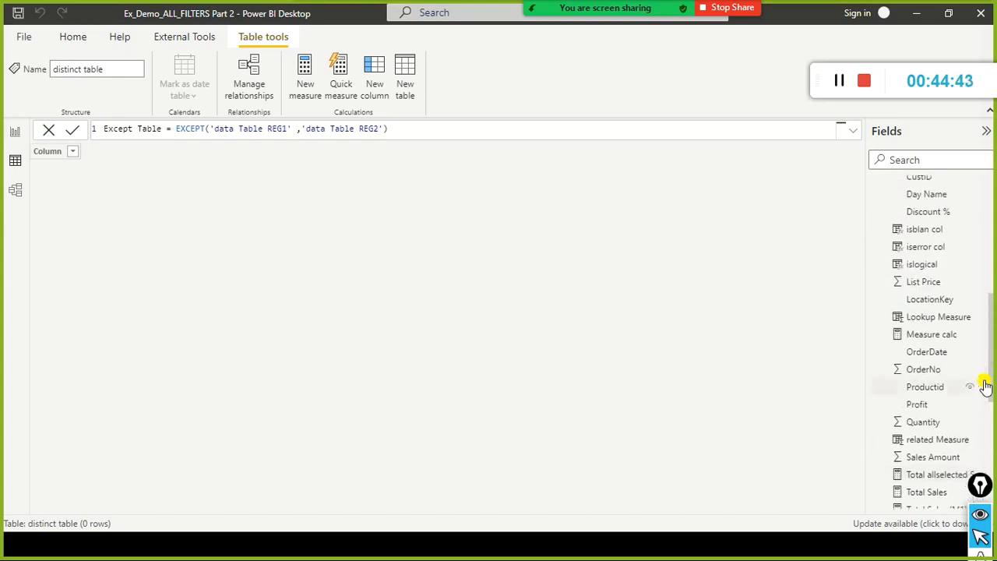
pyautogui.scroll(3, 985, 384)
pyautogui.scroll(-6, 985, 385)
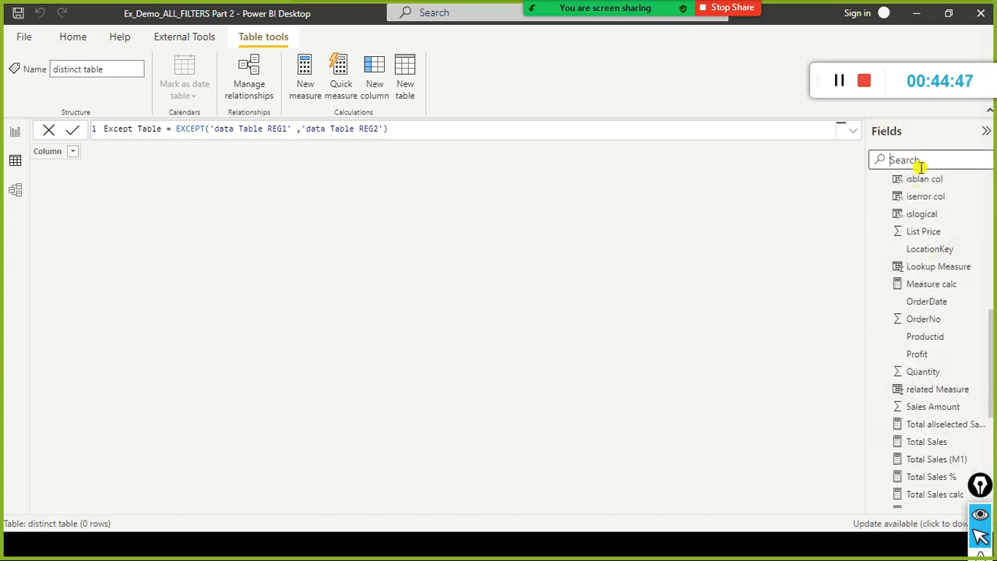
pyautogui.write('loca')
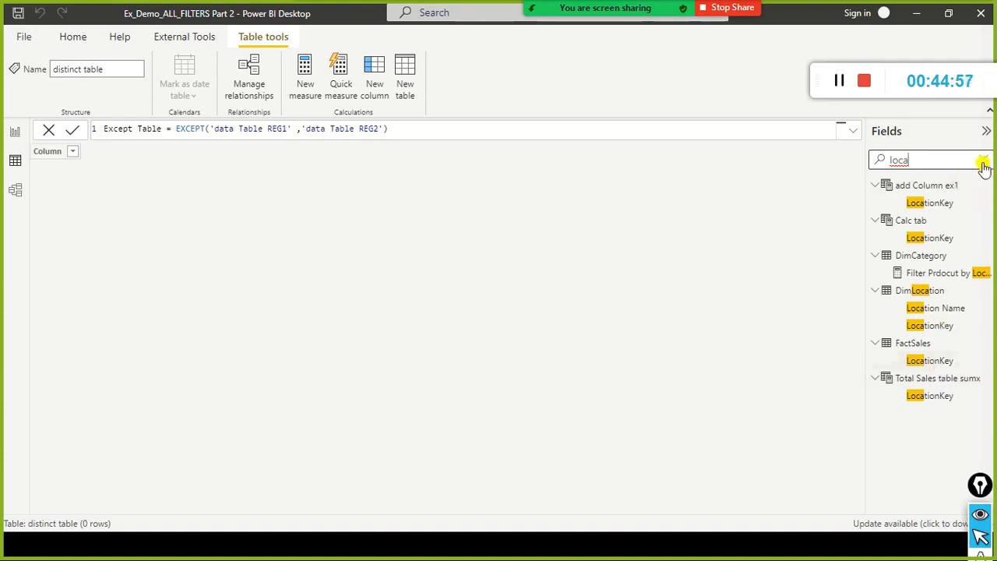
# Search the field list for "distin" and open the formula of distinct table.
pyautogui.press('BackSpace')
pyautogui.press('BackSpace')
pyautogui.press('BackSpace')
pyautogui.press('BackSpace')
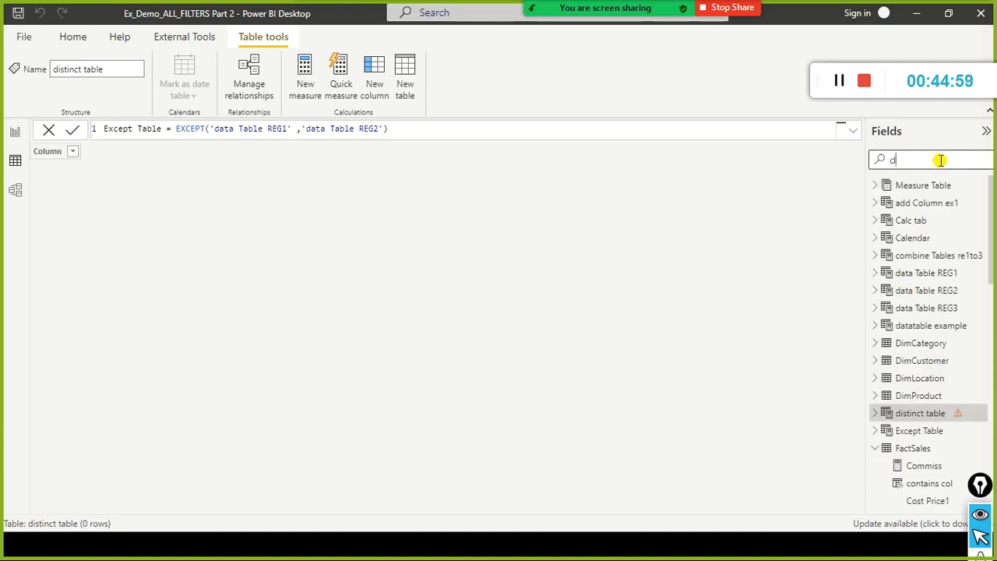
pyautogui.write('in')
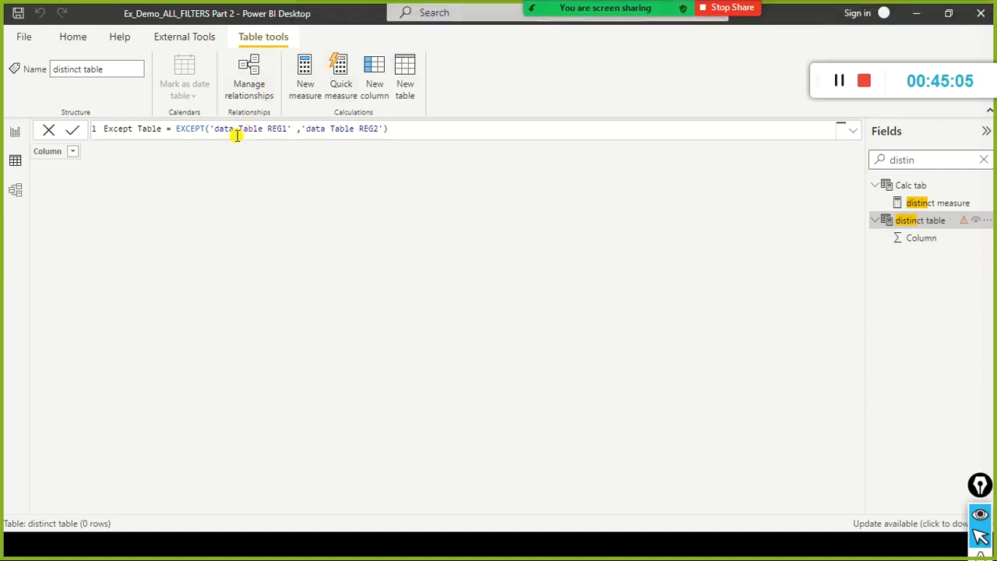
pyautogui.click(916, 236)
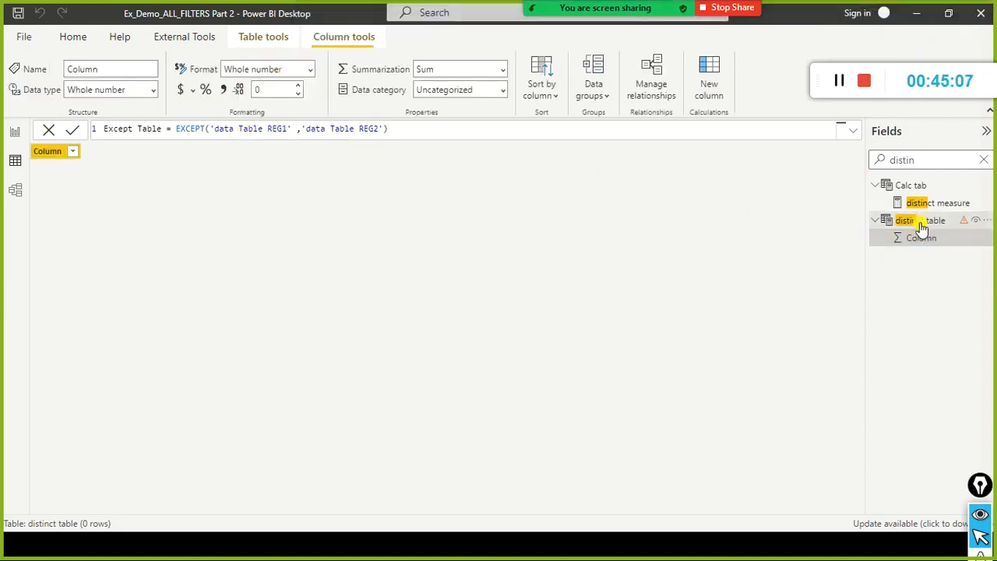
pyautogui.click(921, 221)
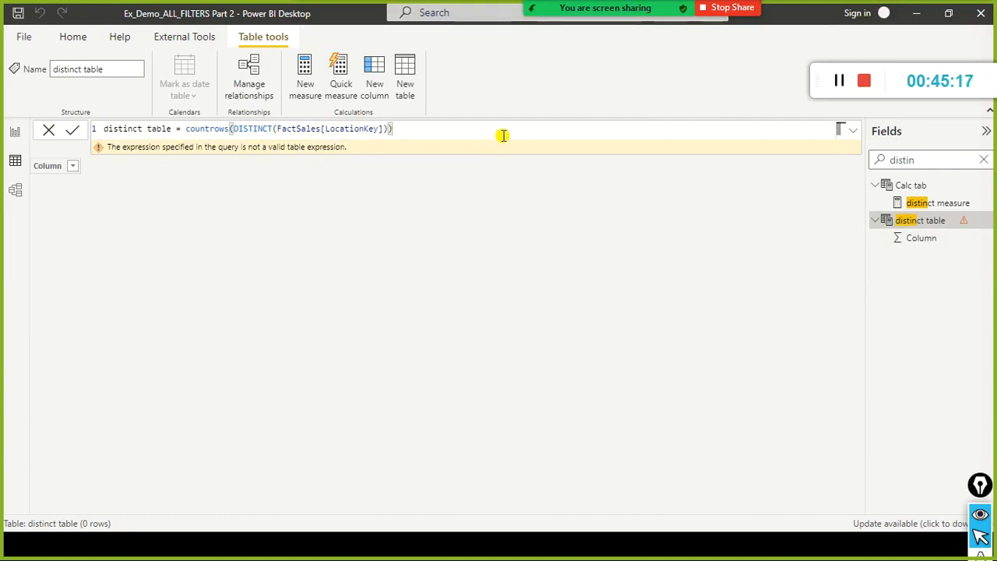
# Switch to the browser and review the related functions and COUNTROWS example on the DISTINCT documentation page.
pyautogui.hotkey('alt', 'Tab')
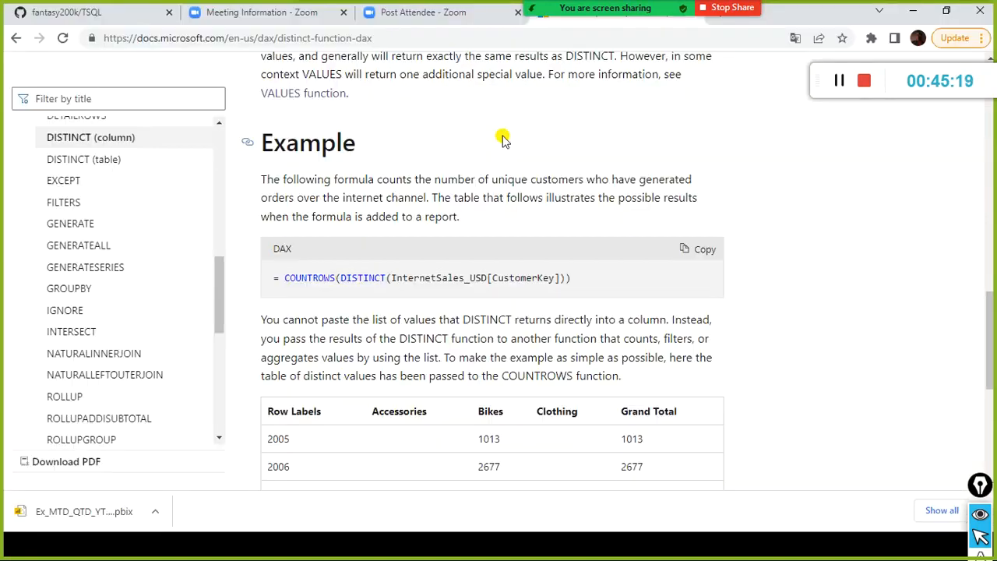
pyautogui.scroll(5, 499, 154)
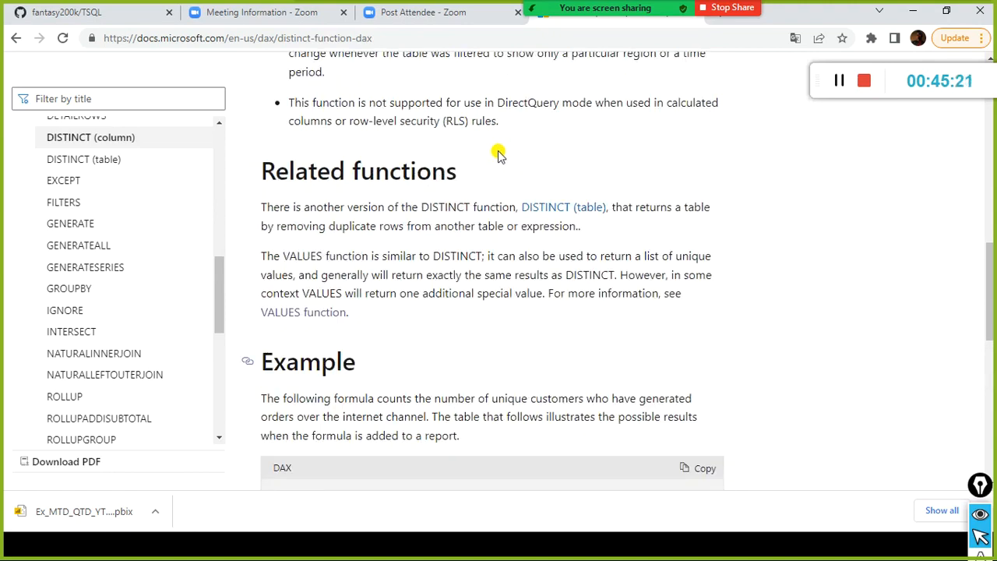
pyautogui.scroll(-4, 499, 154)
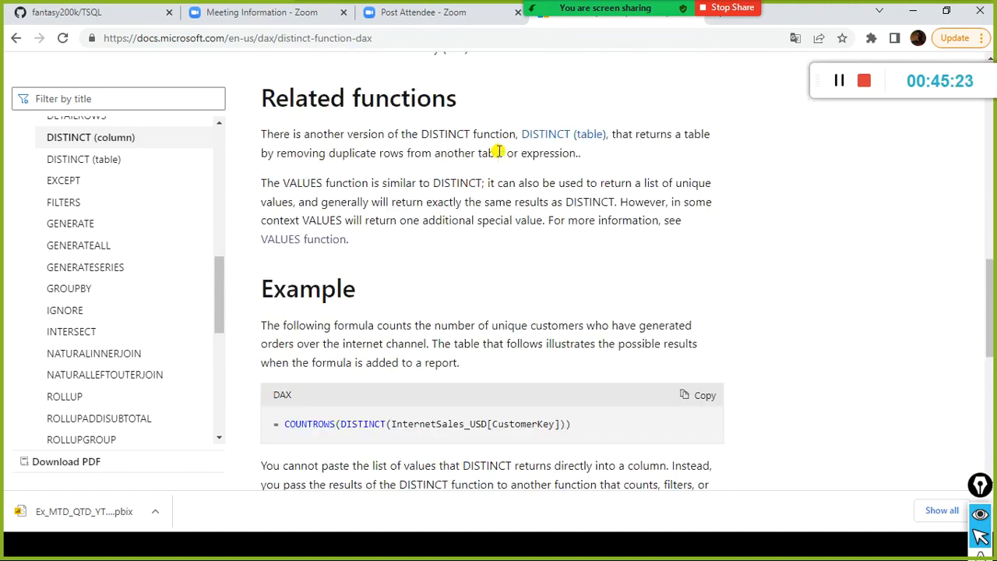
# Return to Power BI Desktop, remove the COUNTROWS wrapper from distinct table, and commit it as DISTINCT(FactSales[LocationKey]).
pyautogui.hotkey('alt', 'Tab')
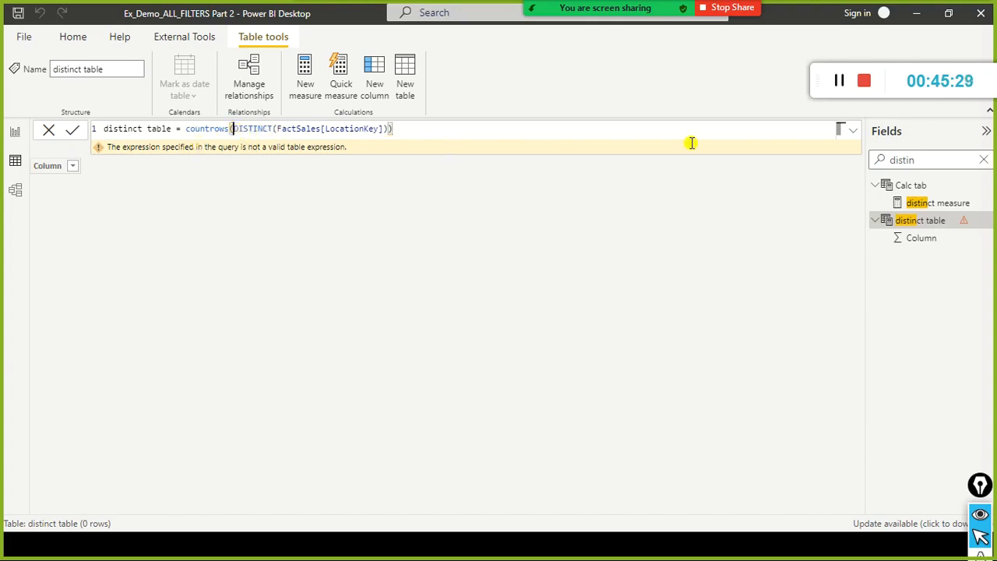
pyautogui.hotkey('ctrl', 'Left')
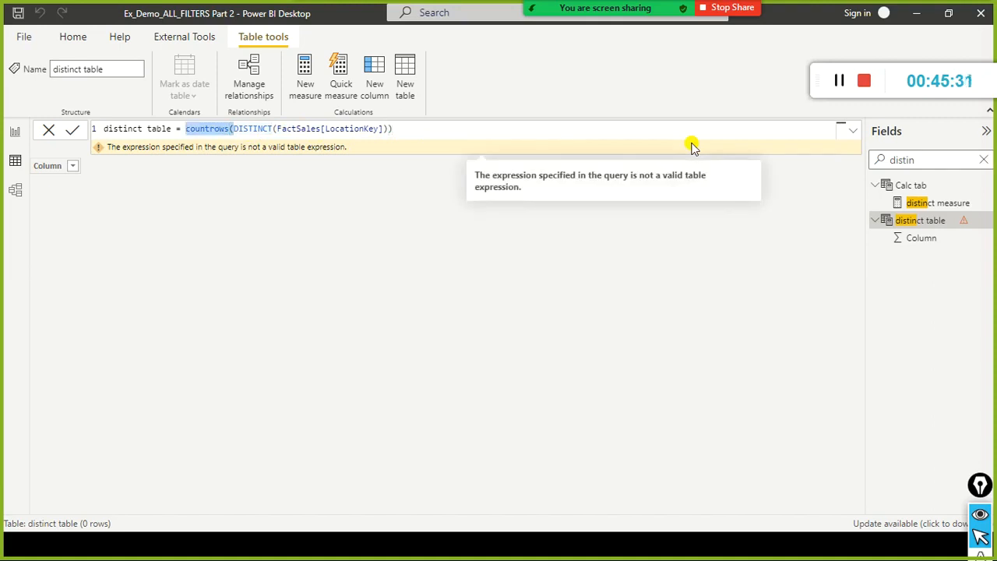
pyautogui.press('Delete')
pyautogui.press('BackSpace')
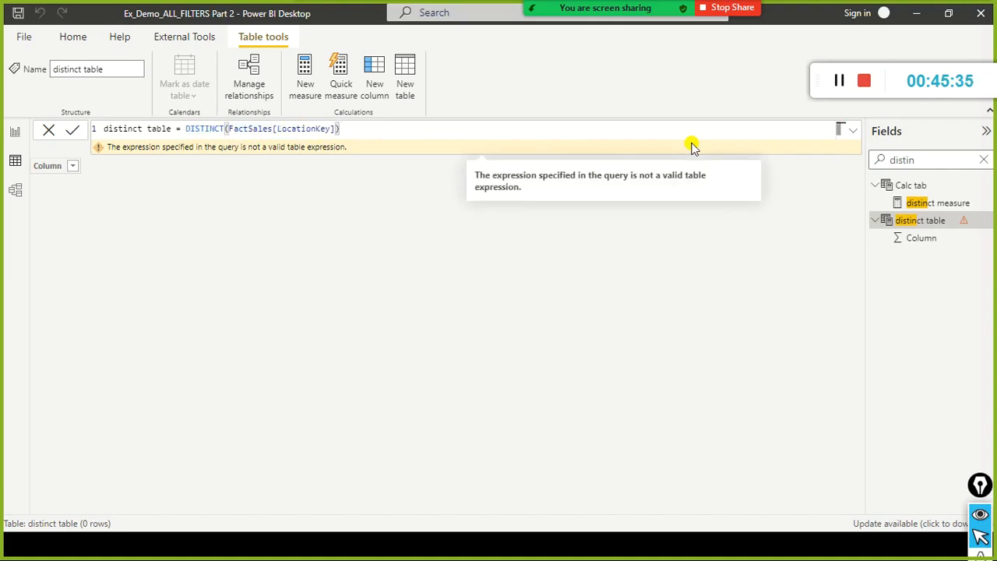
pyautogui.press('Return')
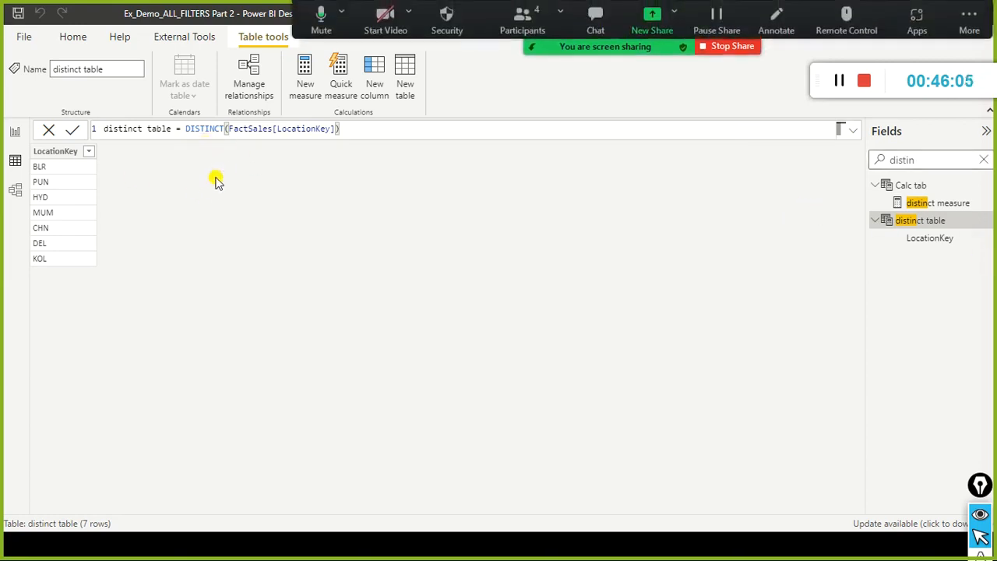
# Switch to the browser and filter the DAX documentation contents by "countr".
pyautogui.hotkey('alt', 'Tab')
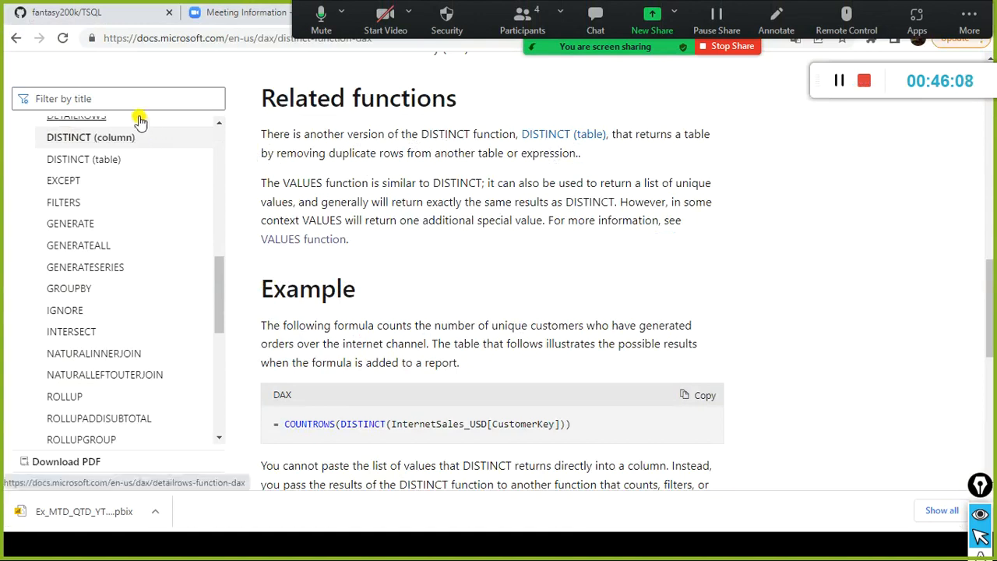
pyautogui.click(136, 104)
pyautogui.write('cunt')
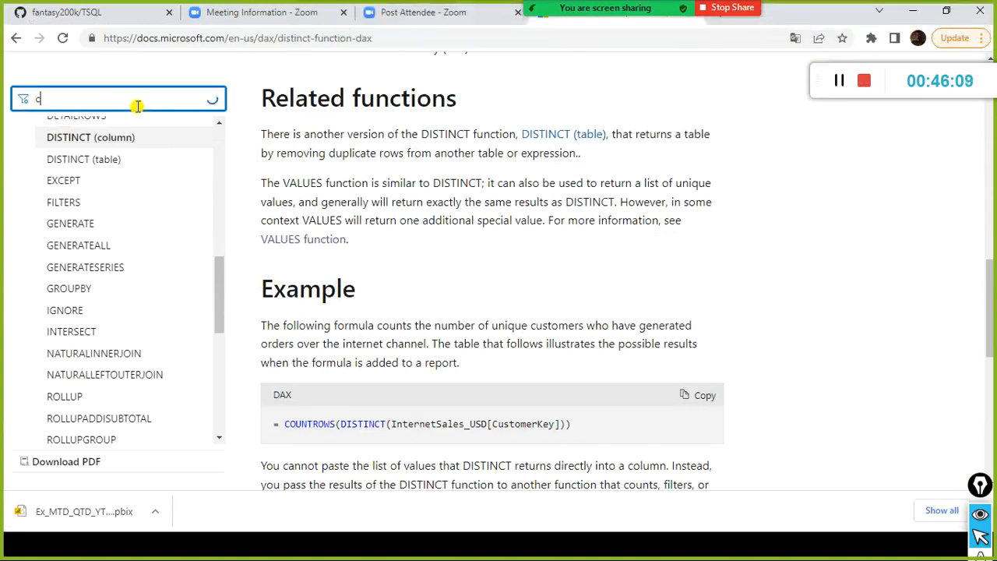
pyautogui.write('r')
pyautogui.press('BackSpace')
pyautogui.press('BackSpace')
pyautogui.press('BackSpace')
pyautogui.press('BackSpace')
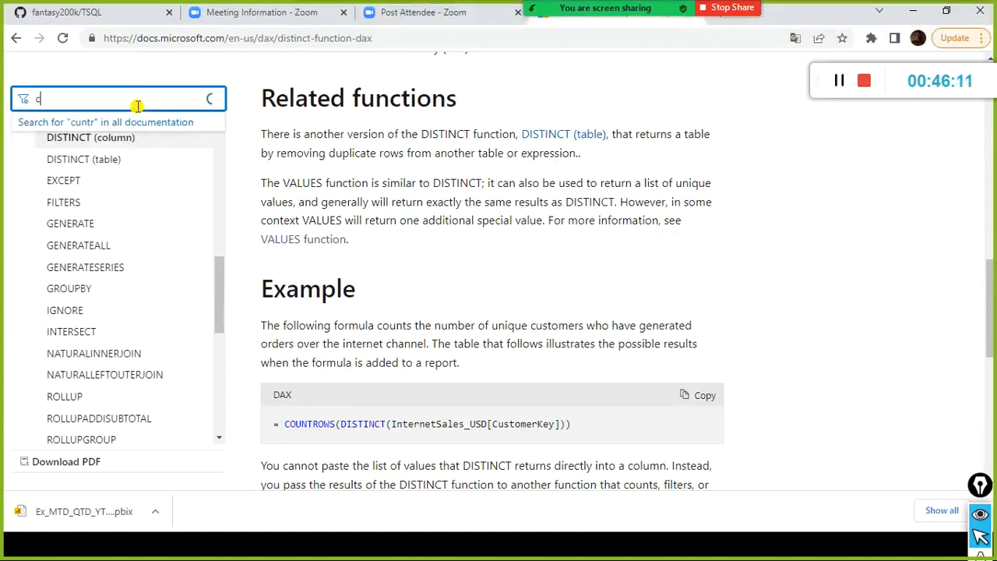
pyautogui.write('ountr')
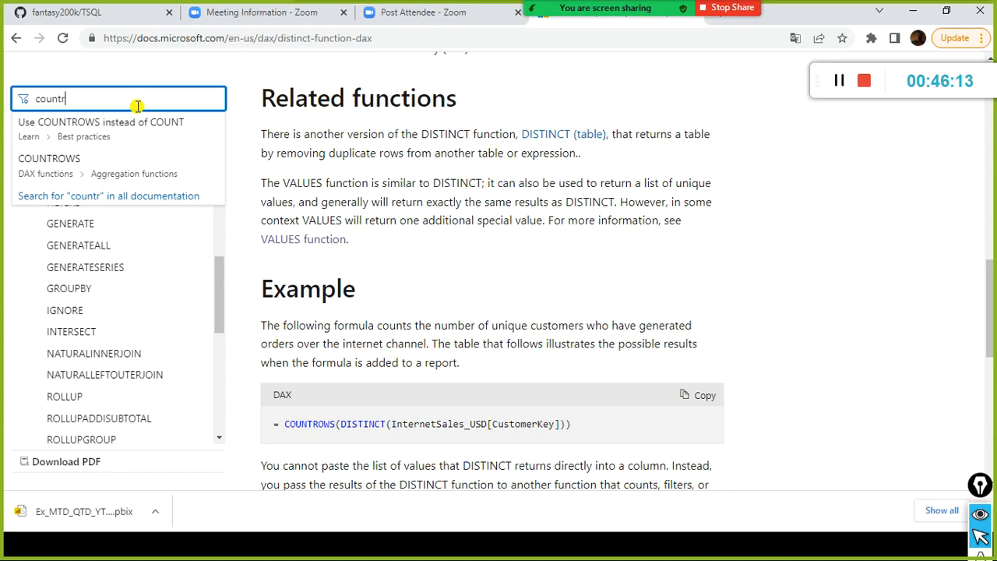
# Return to Power BI Desktop, select the entire DISTINCT formula of distinct table, and clear the field search.
pyautogui.hotkey('alt', 'Tab')
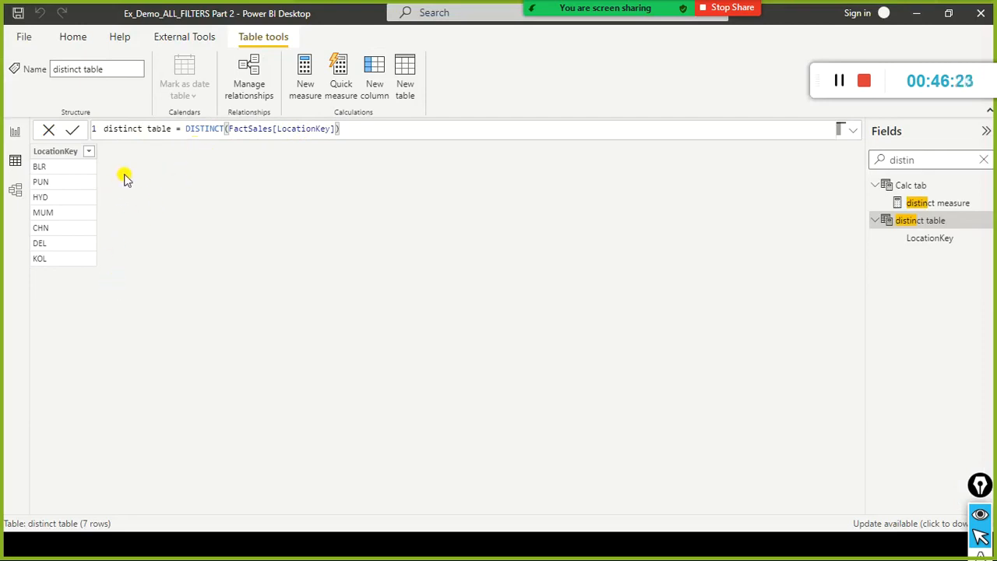
pyautogui.click(200, 129)
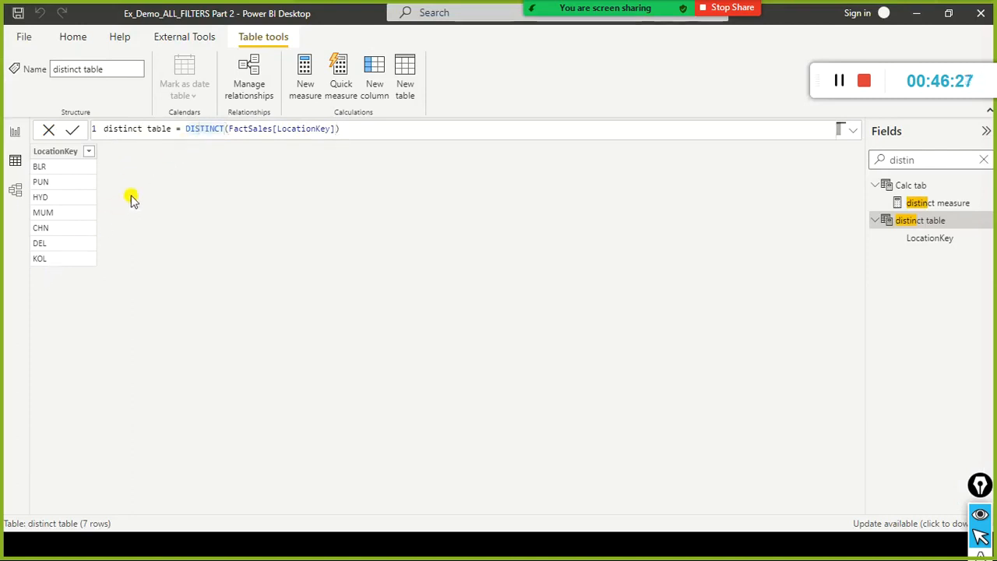
pyautogui.click(381, 129)
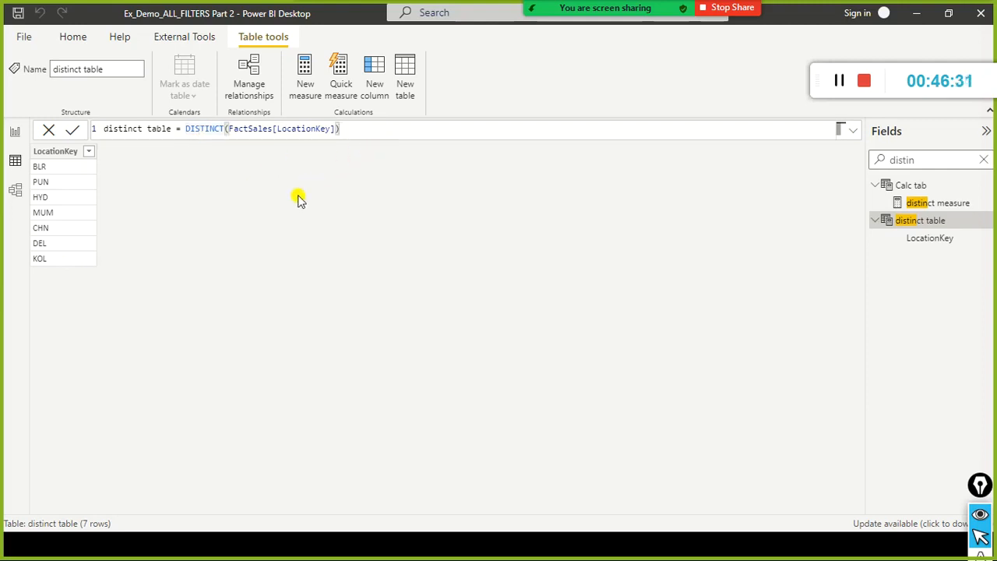
pyautogui.hotkey('alt', 'Tab')
pyautogui.hotkey('alt', 'Tab')
pyautogui.hotkey('ctrl', 'a')
pyautogui.hotkey('ctrl', 'c')
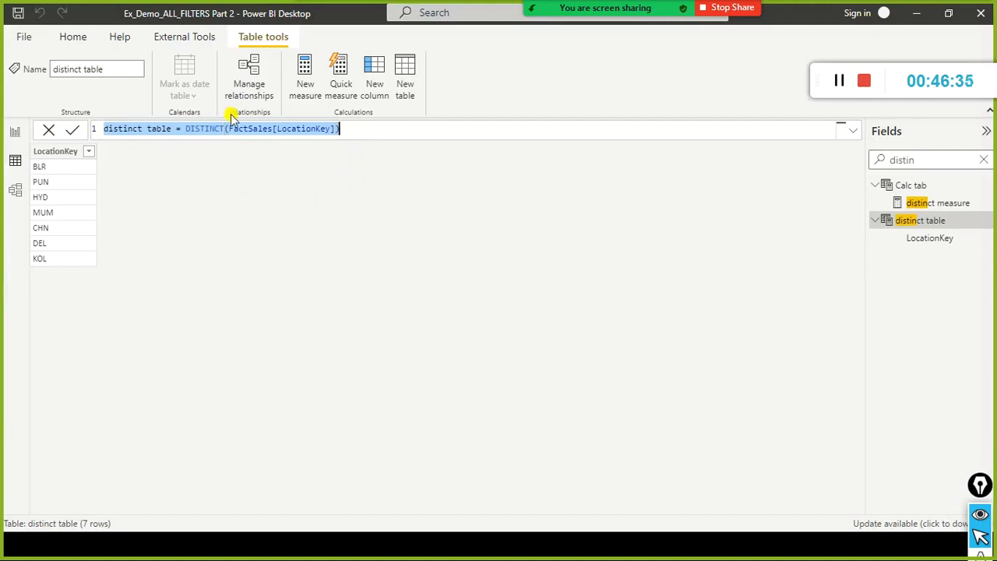
pyautogui.click(985, 164)
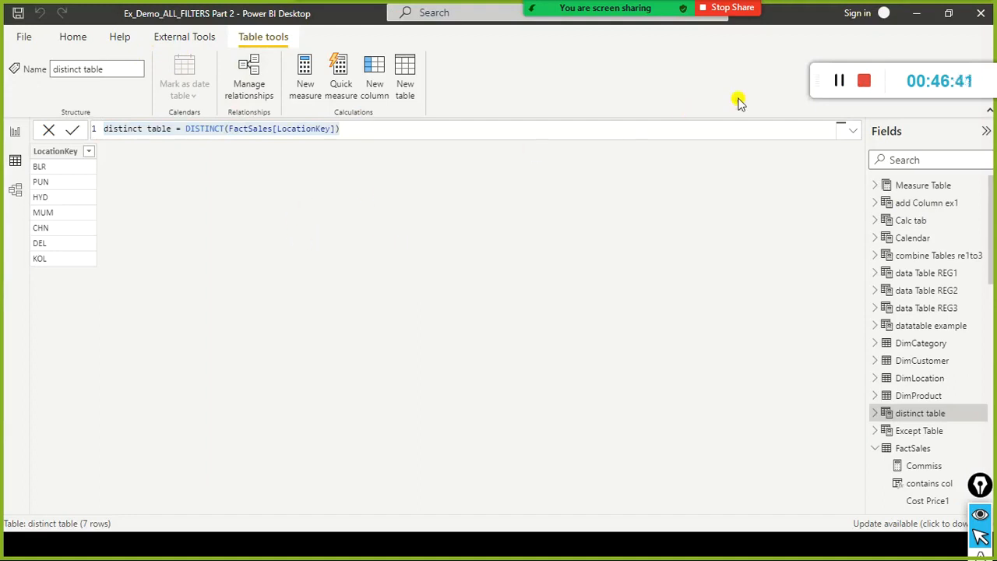
# Start a new calculated table, switch to the browser, and open the VALUES function page by filtering the DAX documentation contents for "values".
pyautogui.click(84, 39)
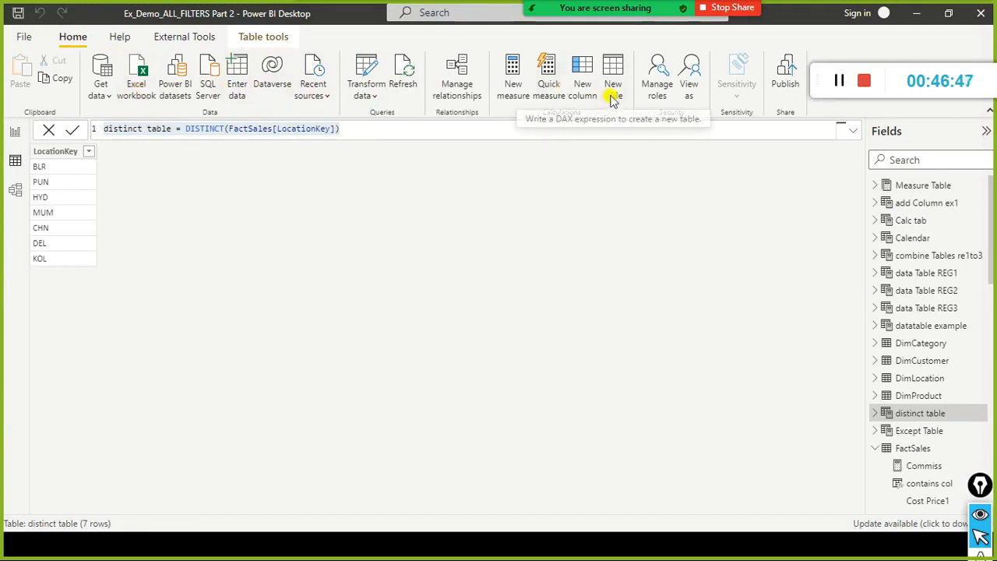
pyautogui.hotkey('alt', 'Tab')
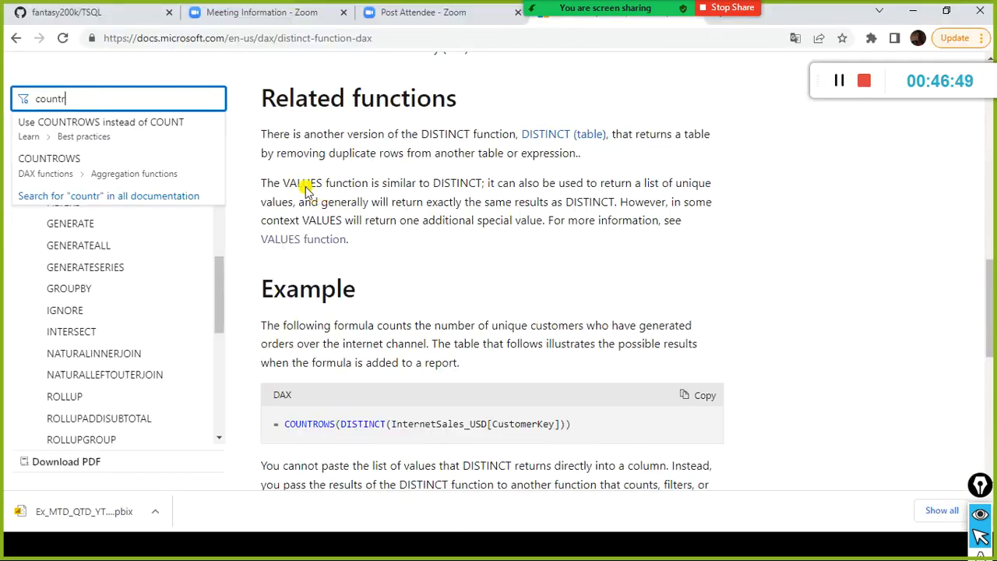
pyautogui.moveTo(93, 100); pyautogui.dragTo(3, 83)
pyautogui.write('values')
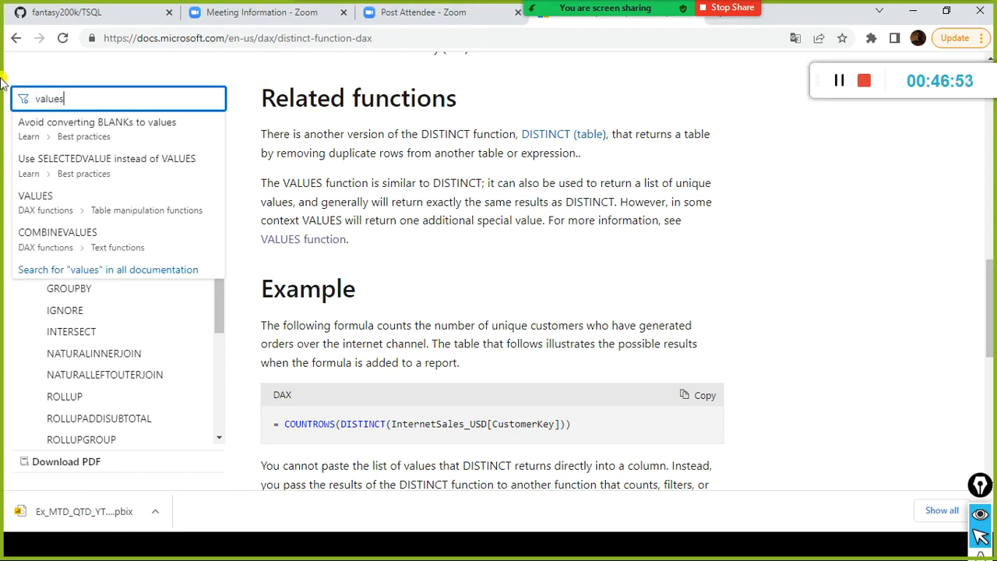
pyautogui.click(39, 200)
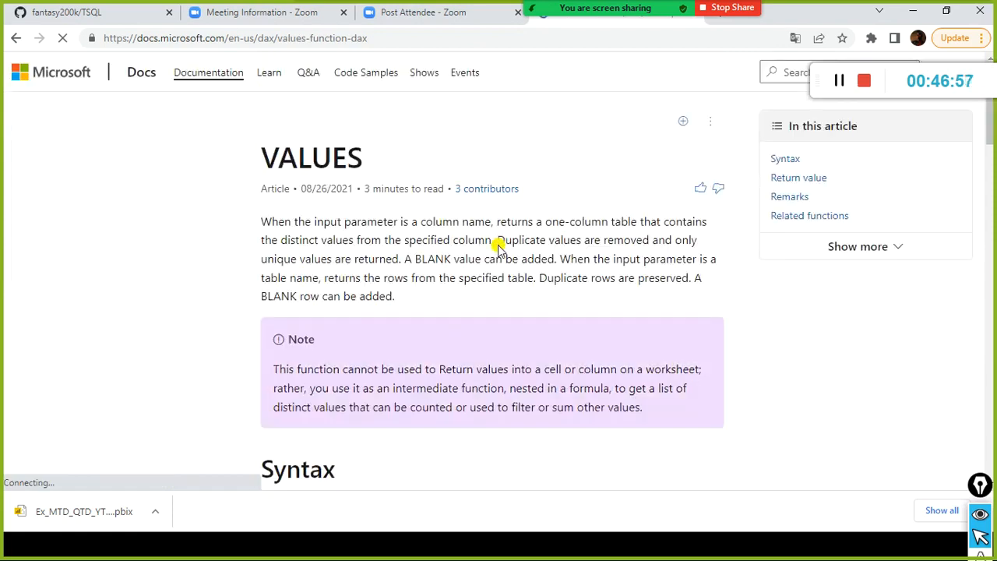
# Review the syntax, parameters and COUNTROWS example on the VALUES documentation page.
pyautogui.scroll(-3, 499, 248)
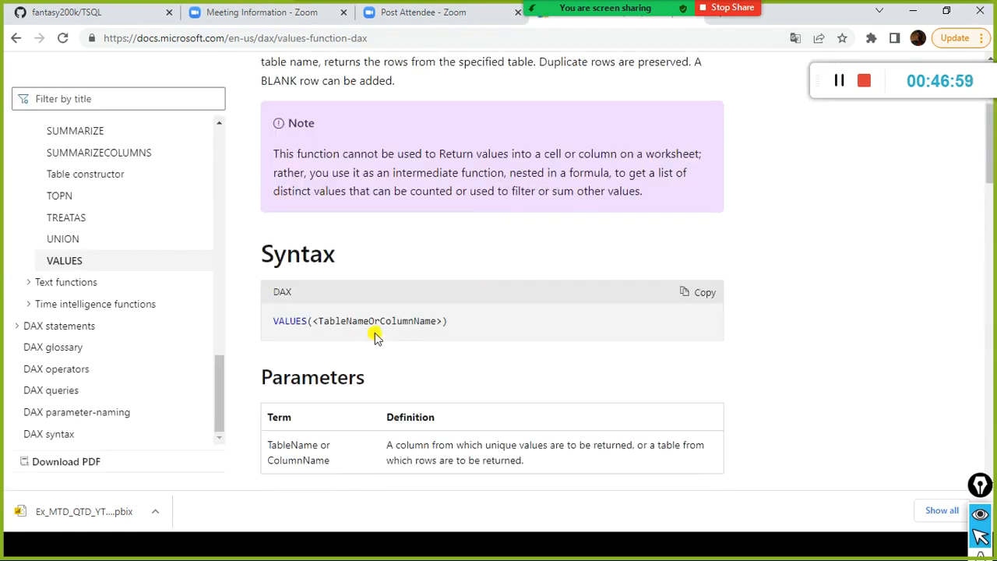
pyautogui.scroll(-10, 418, 332)
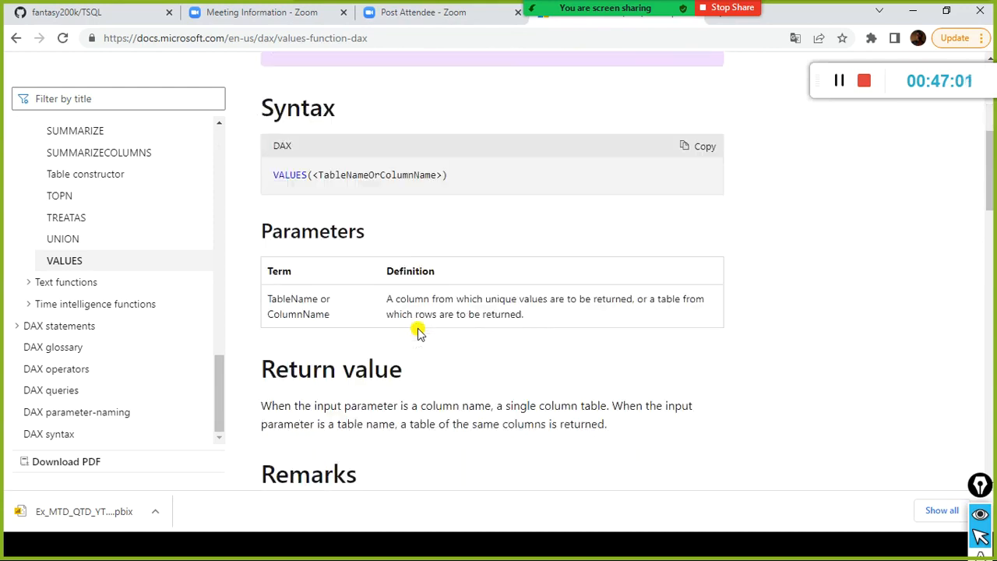
pyautogui.scroll(-8, 418, 331)
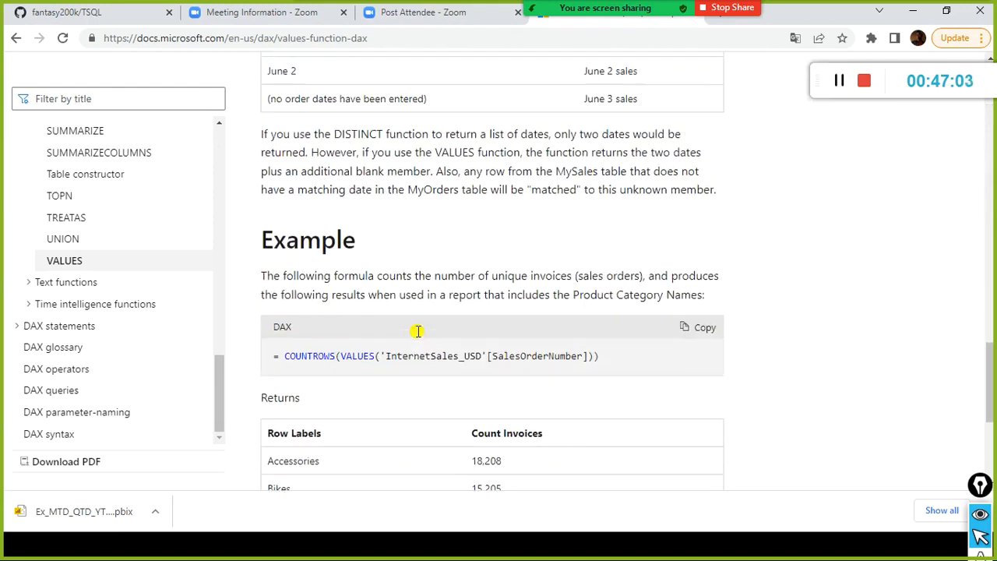
pyautogui.scroll(3, 418, 333)
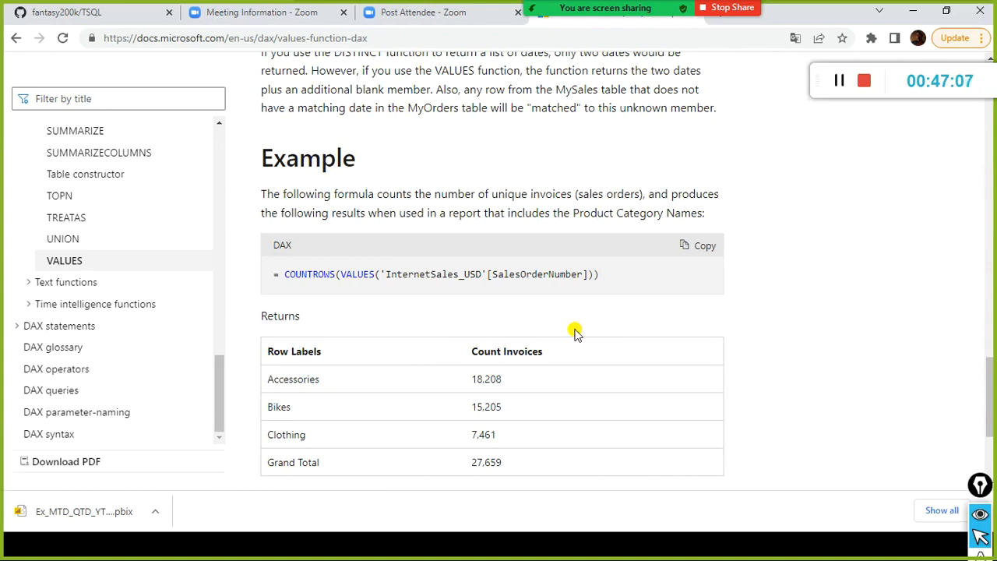
pyautogui.scroll(-1, 575, 331)
# Return to Power BI Desktop, name the new table Values Table, and paste the copied DISTINCT formula as its expression.
pyautogui.hotkey('alt', 'Tab')
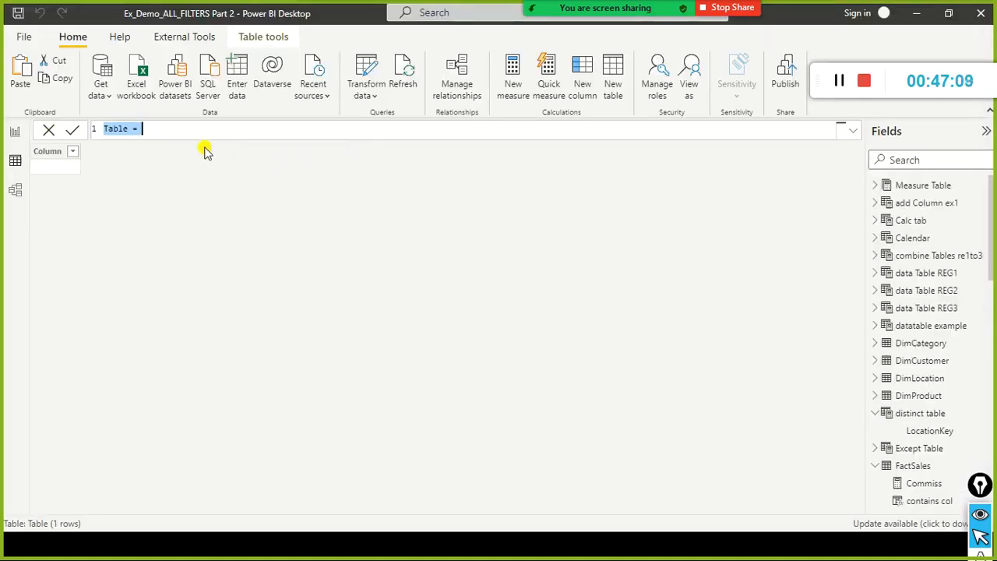
pyautogui.press('Home')
pyautogui.write('Vale')
pyautogui.write('ue')
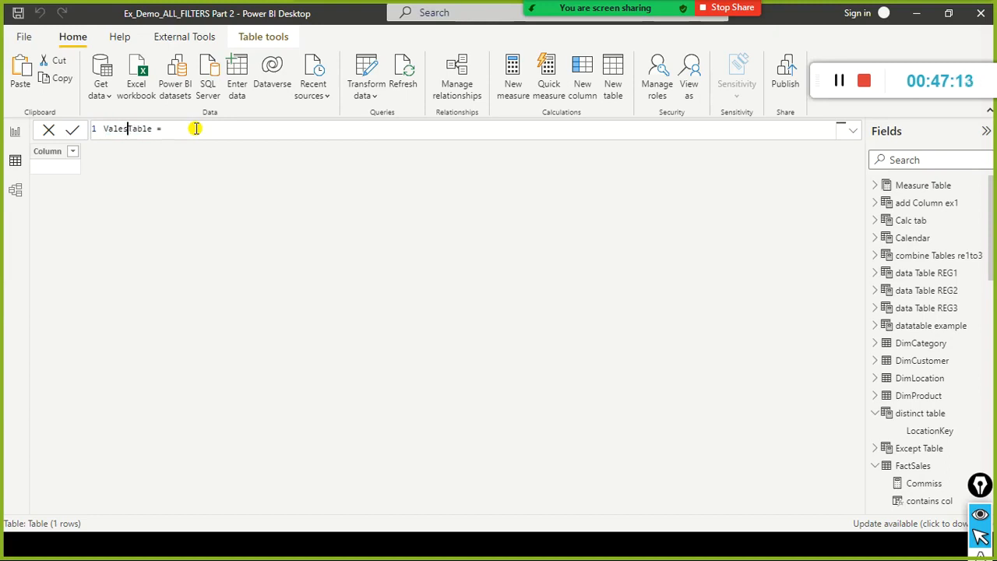
pyautogui.write('s')
pyautogui.press('BackSpace')
pyautogui.press('BackSpace')
pyautogui.press('BackSpace')
pyautogui.press('BackSpace')
pyautogui.press('BackSpace')
pyautogui.write('ues')
pyautogui.hotkey('ctrl', 'v')
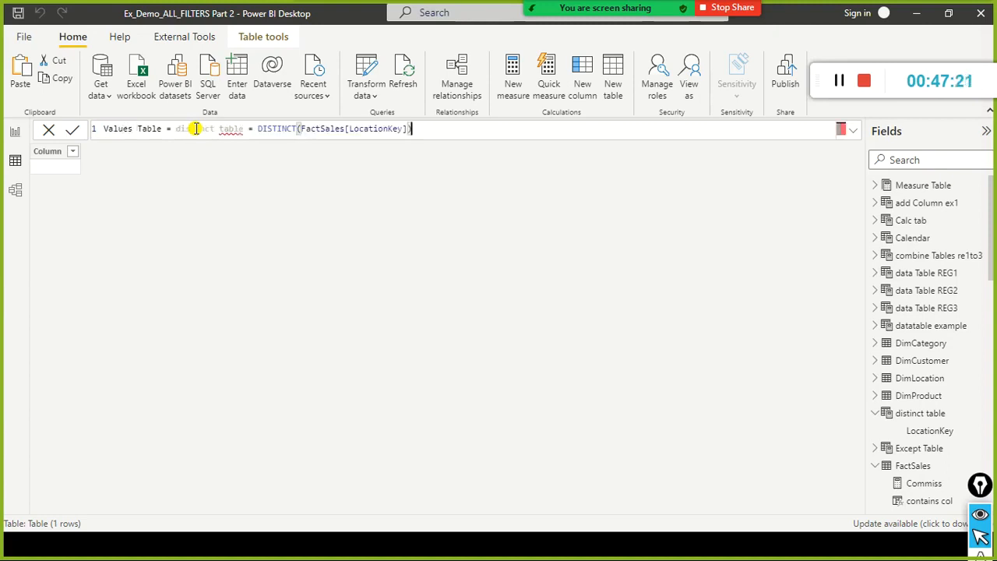
# Replace the pasted "distinct table = DISTINCT" part so that the Values Table expression reads VALUES(FactSales[LocationKey]).
pyautogui.click(263, 129)
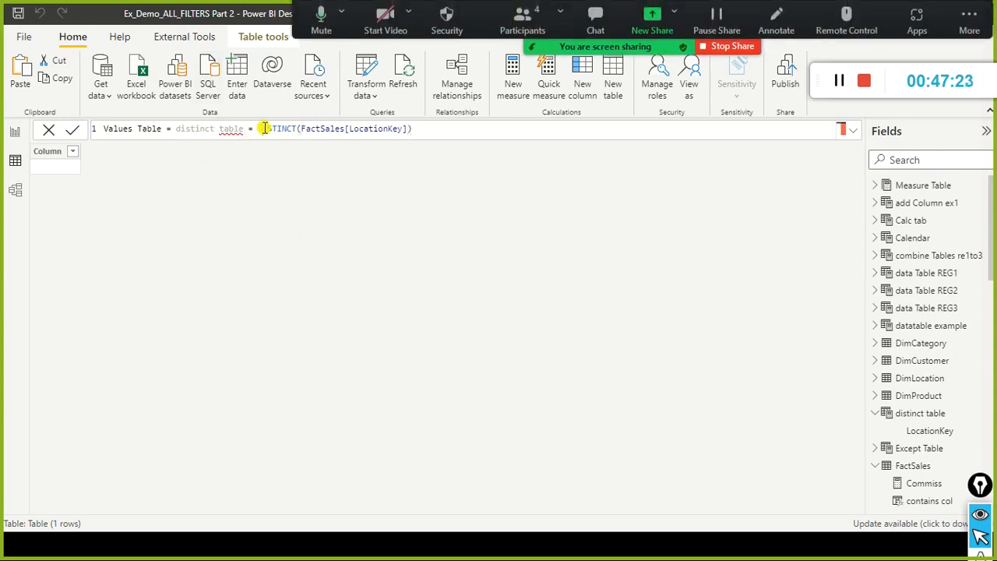
pyautogui.press('Left')
pyautogui.hotkey('ctrl', 'shift', 'Left')
pyautogui.hotkey('ctrl', 'shift', 'Left')
pyautogui.hotkey('ctrl', 'shift', 'Left')
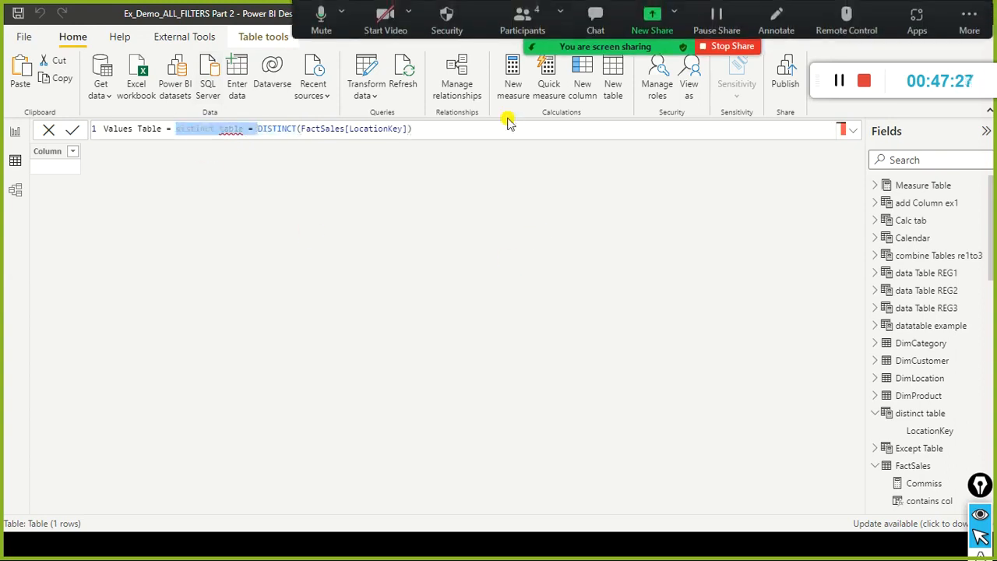
pyautogui.press('BackSpace')
pyautogui.write('VALUES')
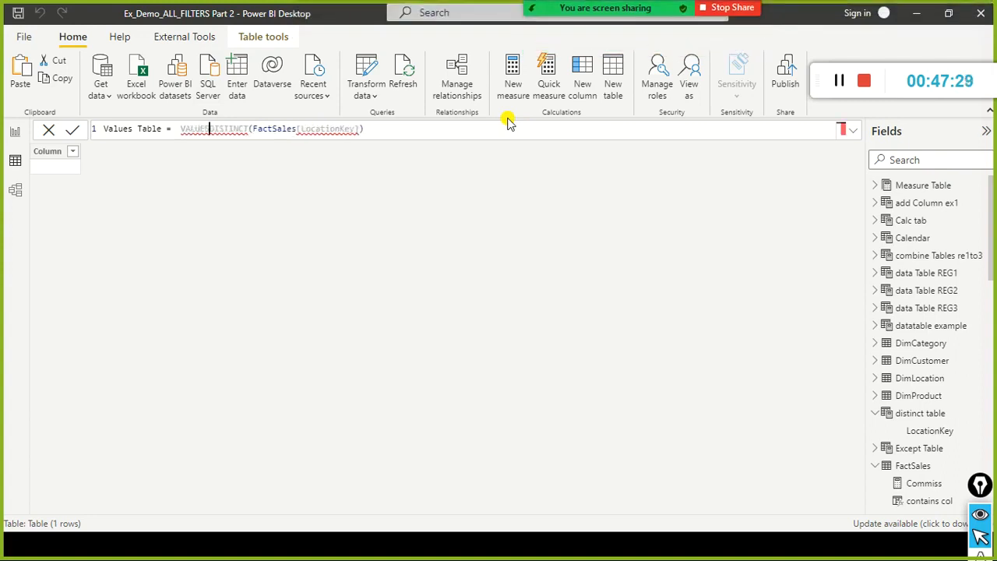
pyautogui.press('Delete')
pyautogui.press('Delete')
pyautogui.press('Delete')
pyautogui.press('Delete')
pyautogui.press('Delete')
pyautogui.press('Delete')
pyautogui.press('Delete')
pyautogui.press('Delete')
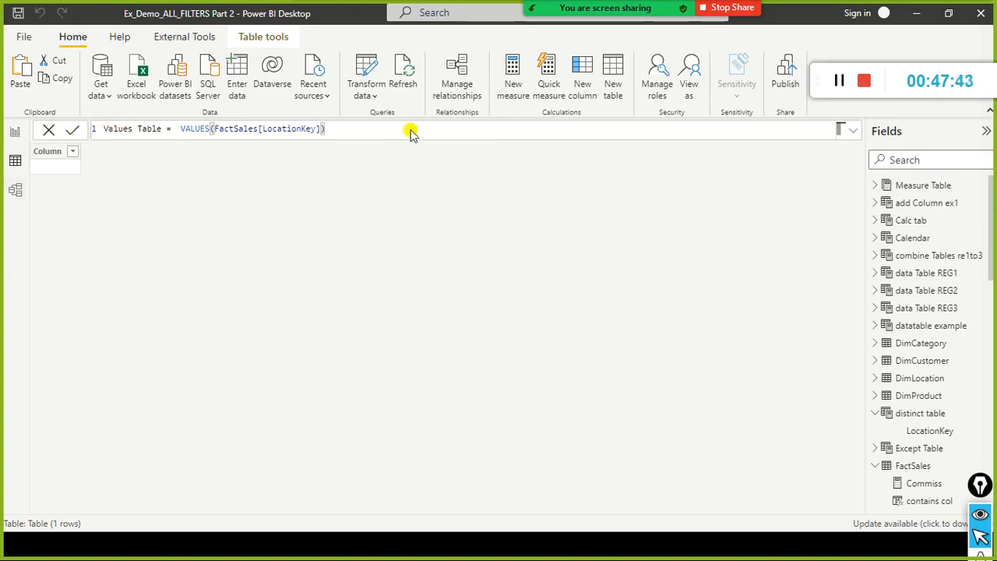
# Try to commit the new table under the name Values Table, and dismiss the message dialog.
pyautogui.hotkey('alt', 'Tab')
pyautogui.click(72, 131)
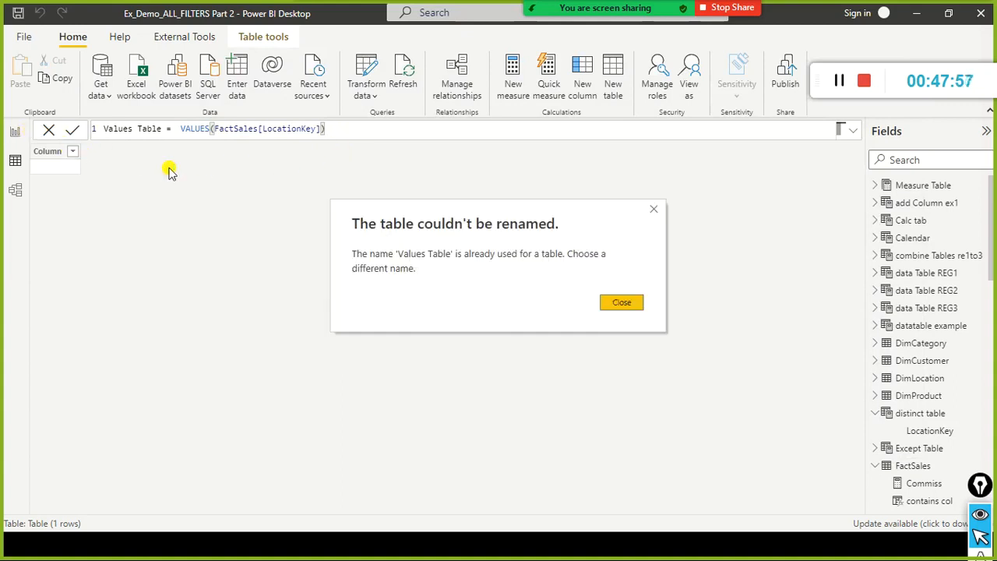
pyautogui.click(620, 303)
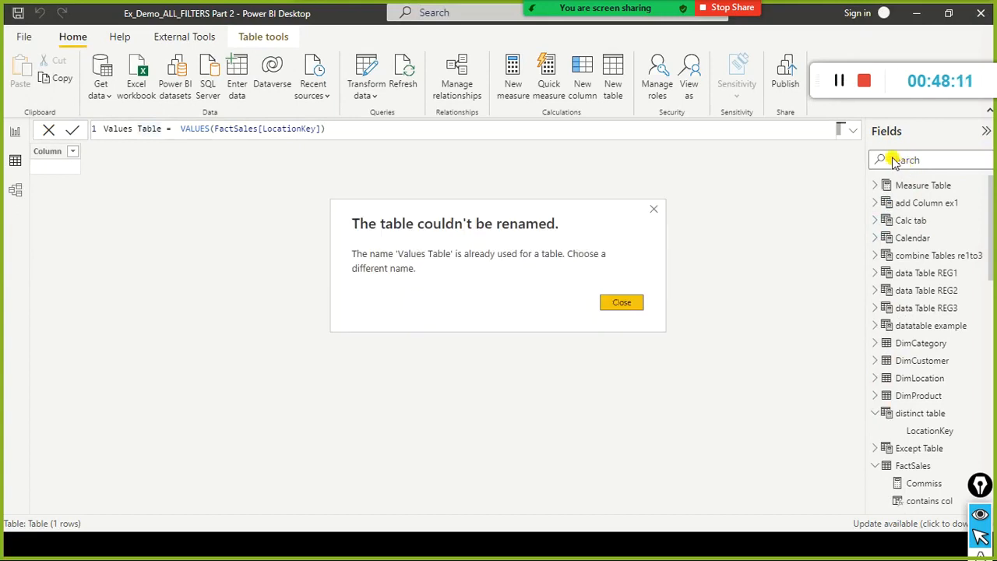
pyautogui.click(633, 307)
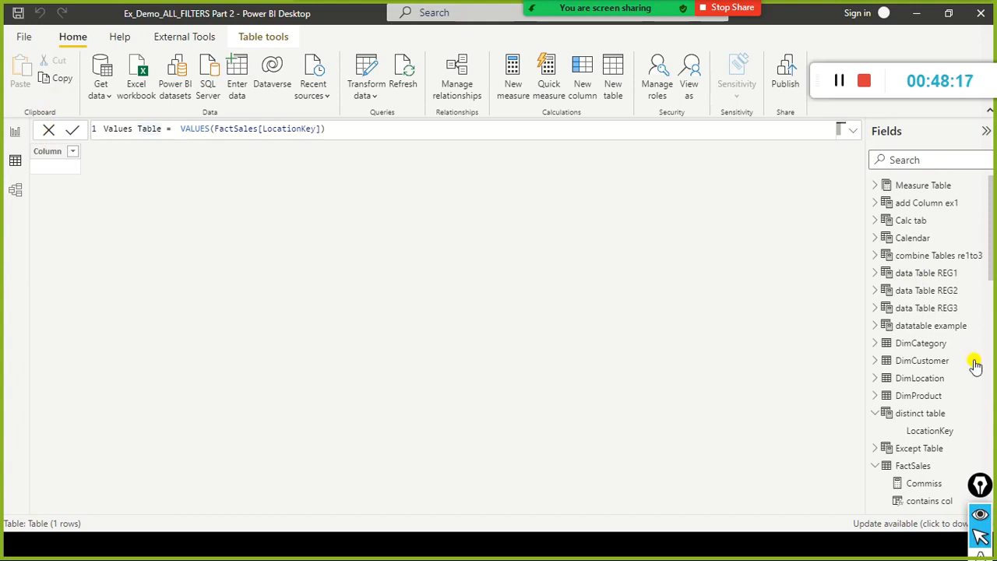
# Open the Power Query Editor and check the source file path of the FactSales query.
pyautogui.scroll(-5, 974, 363)
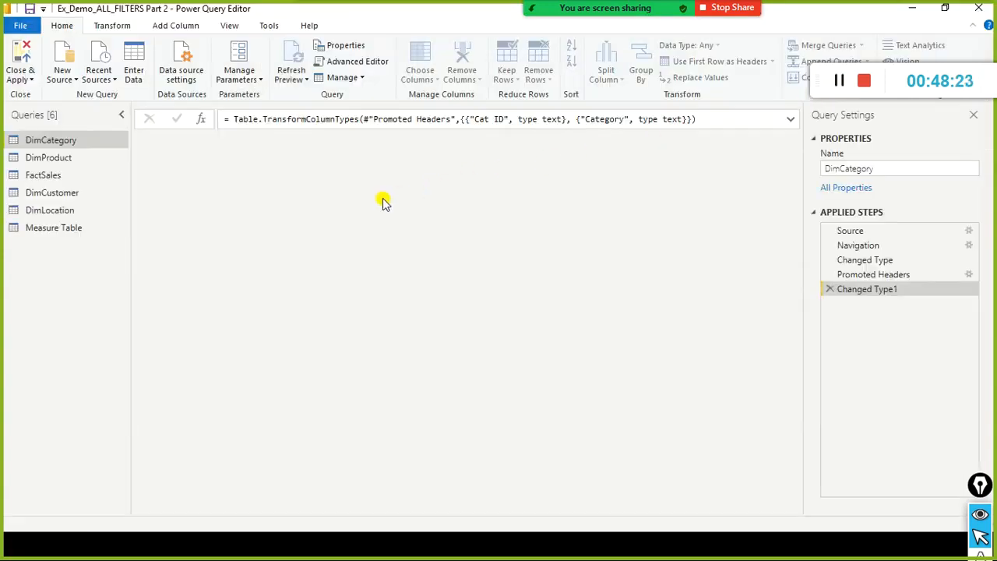
pyautogui.click(53, 178)
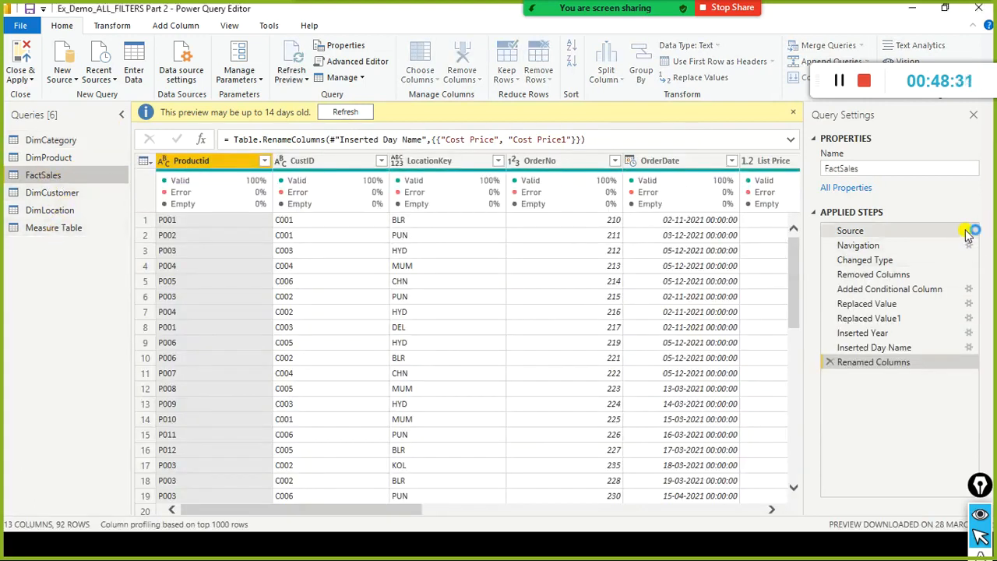
pyautogui.click(966, 233)
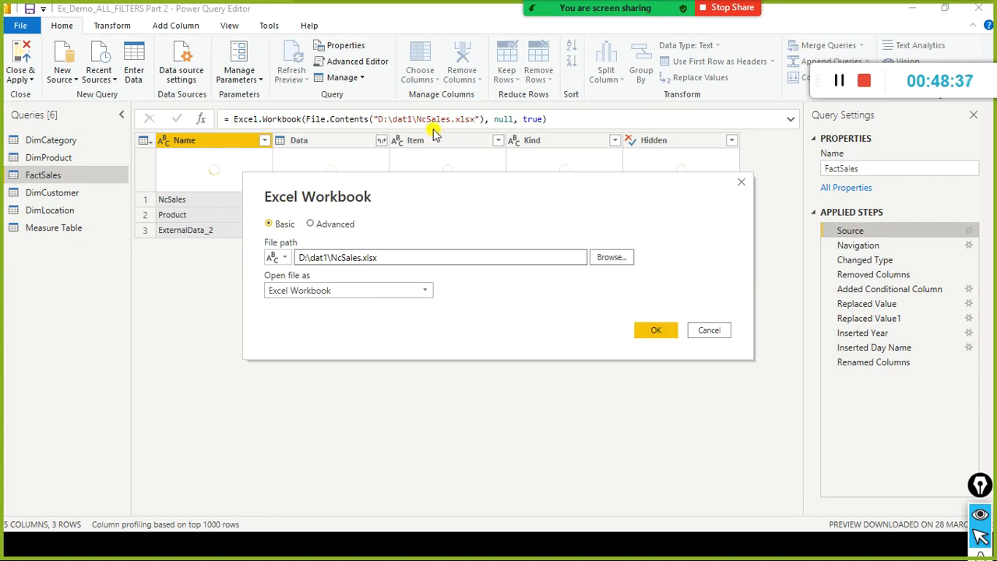
pyautogui.click(662, 329)
# Refresh the DimLocation query preview, check its source file path without changing it, and go back to the FactSales query.
pyautogui.click(51, 160)
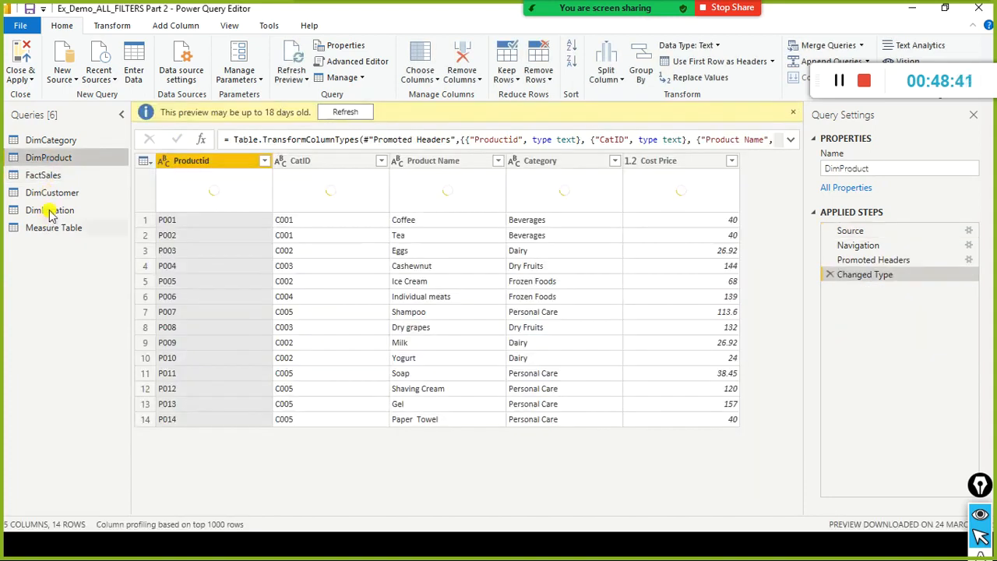
pyautogui.click(51, 210)
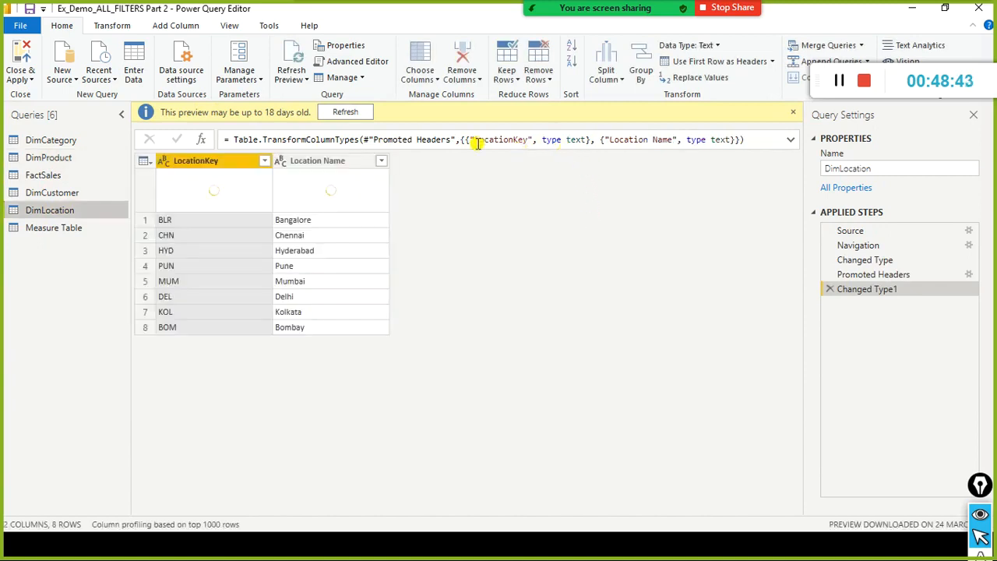
pyautogui.click(346, 112)
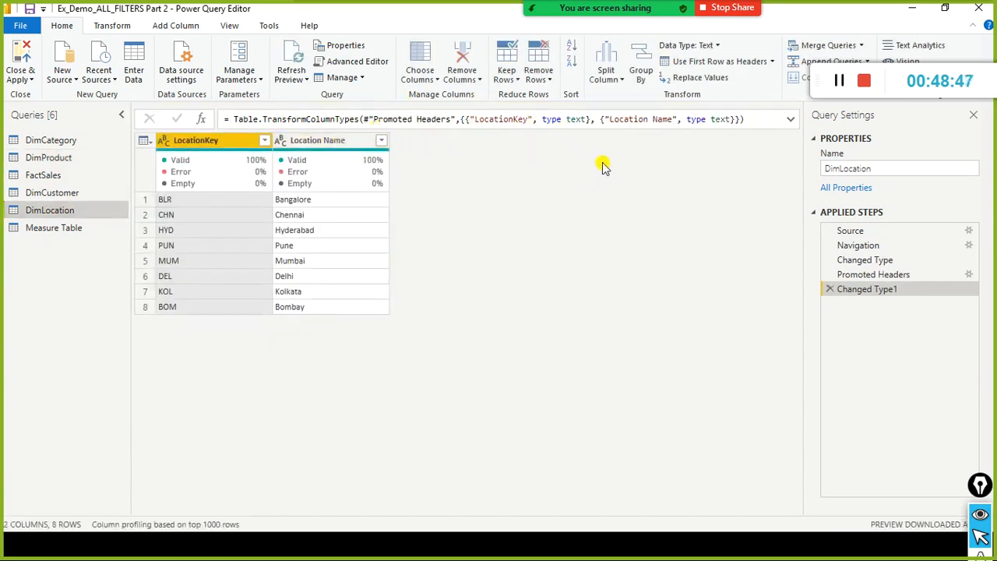
pyautogui.click(969, 232)
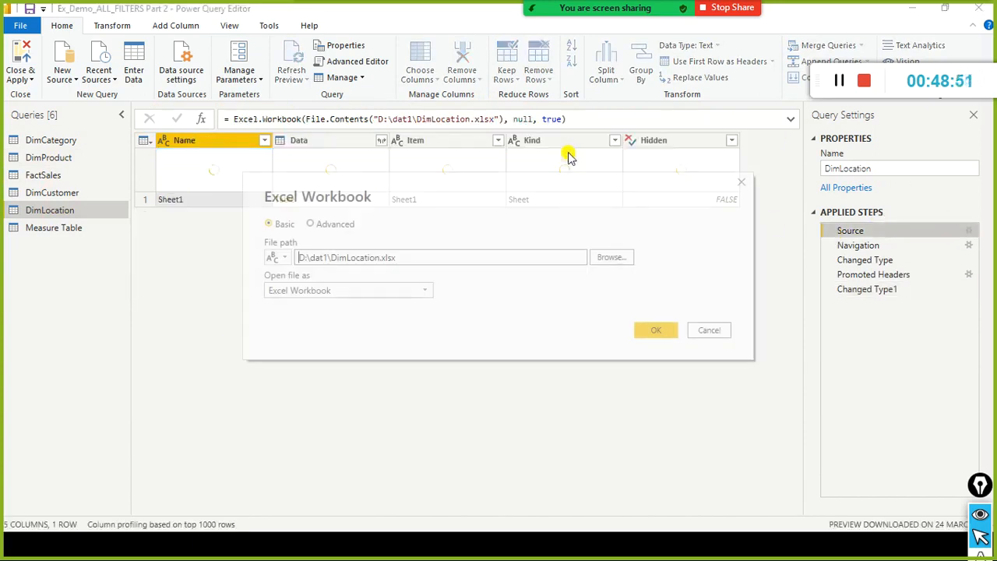
pyautogui.click(724, 329)
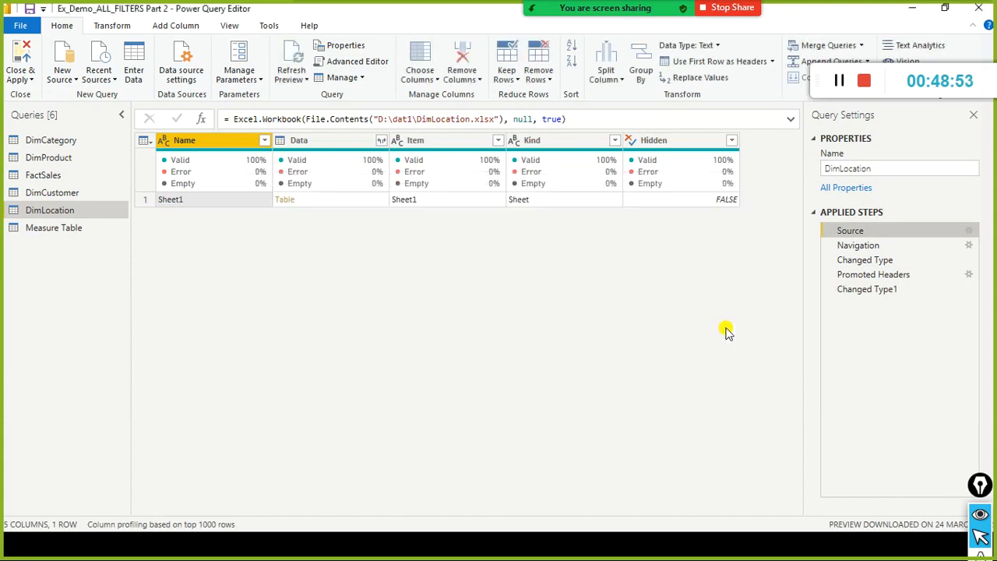
pyautogui.click(48, 175)
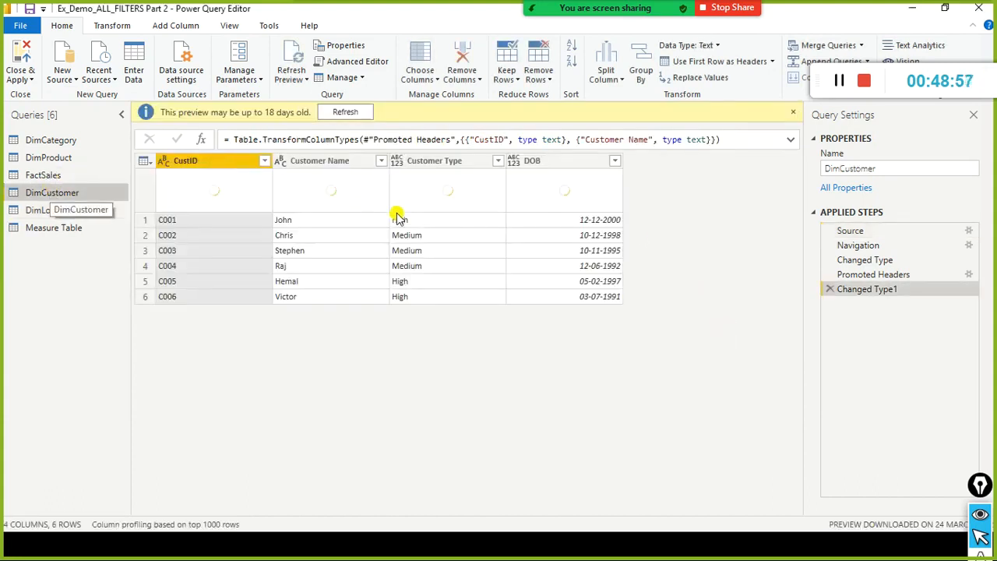
# Switch to File Explorer, browse to the dat1 folder on drive D, and open NcSales.xlsx in Excel.
pyautogui.hotkey('alt', 'Tab')
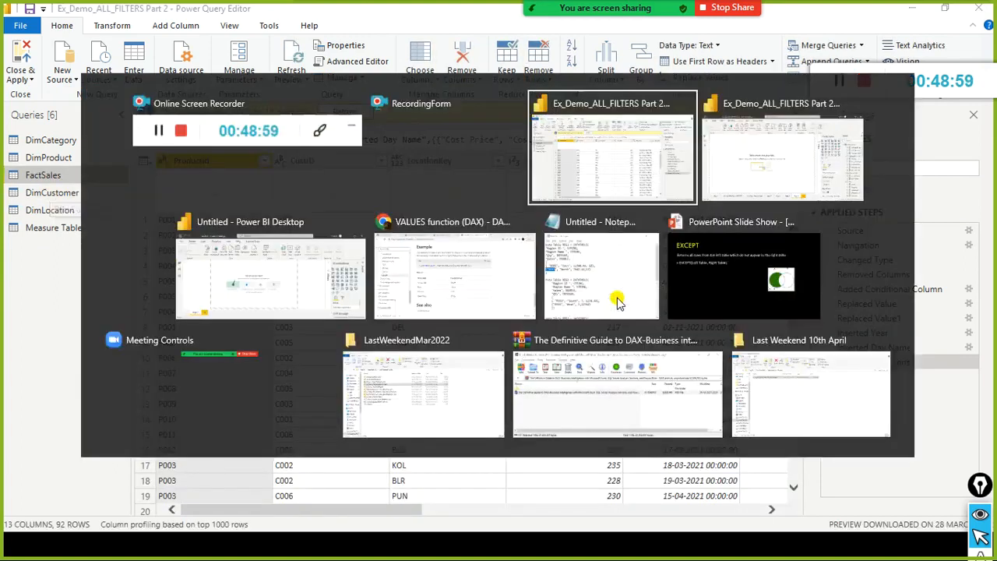
pyautogui.hotkey('alt', 'Tab')
pyautogui.hotkey('alt', 'Tab')
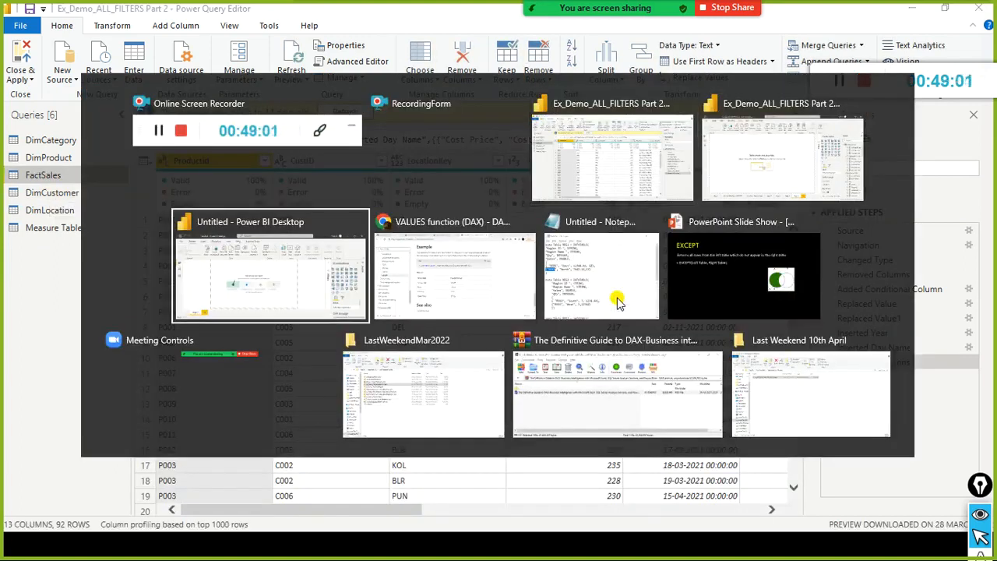
pyautogui.hotkey('alt', 'Tab')
pyautogui.hotkey('alt', 'Tab')
pyautogui.hotkey('alt', 'Tab')
pyautogui.hotkey('alt', 'Tab')
pyautogui.hotkey('alt', 'Tab')
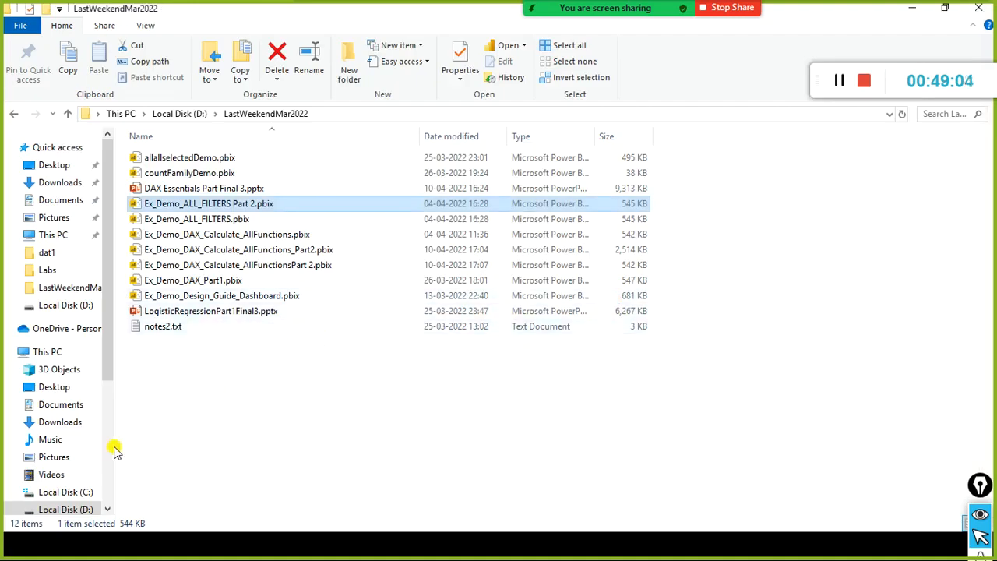
pyautogui.click(67, 508)
pyautogui.click(189, 372)
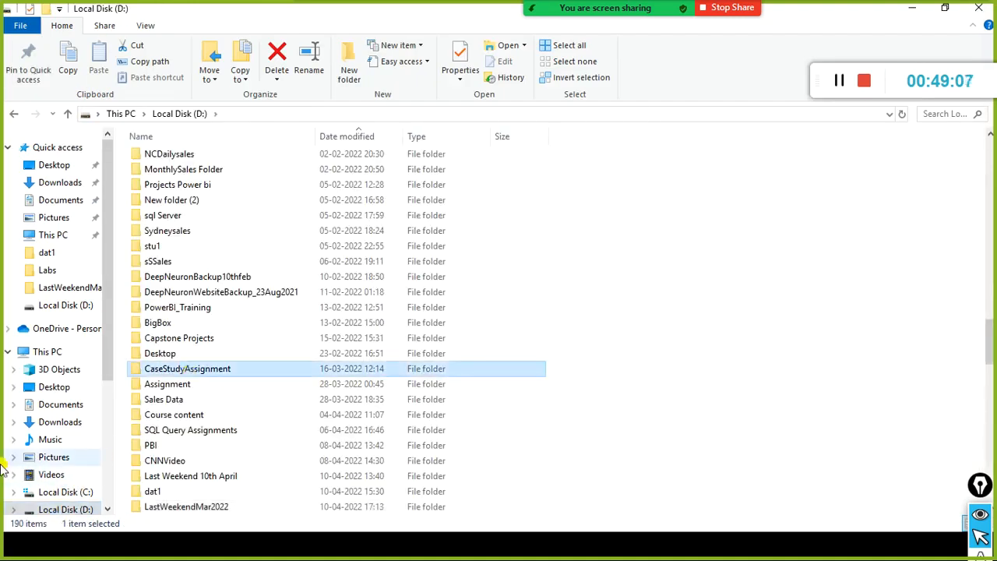
pyautogui.press('d')
pyautogui.press('Return')
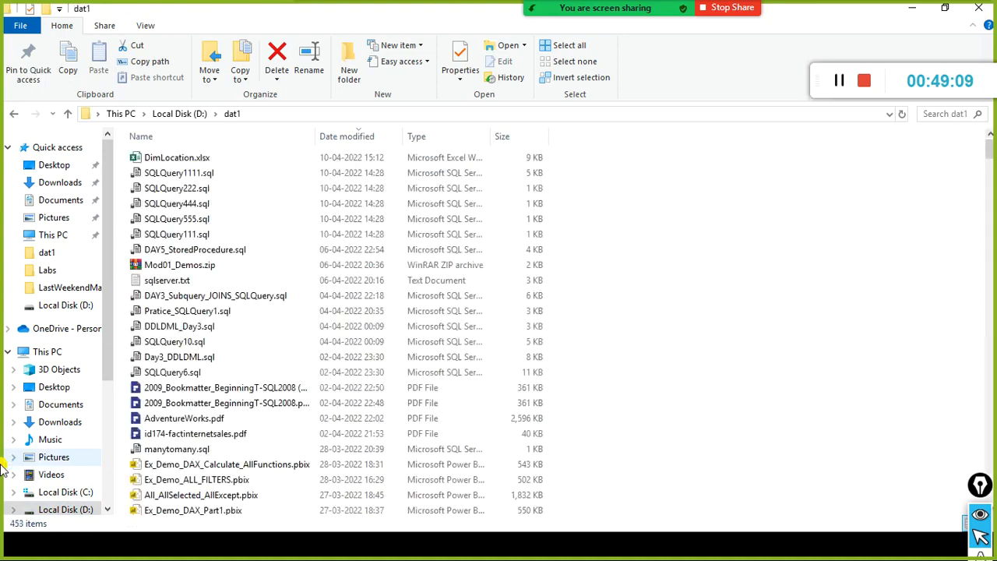
pyautogui.press('n')
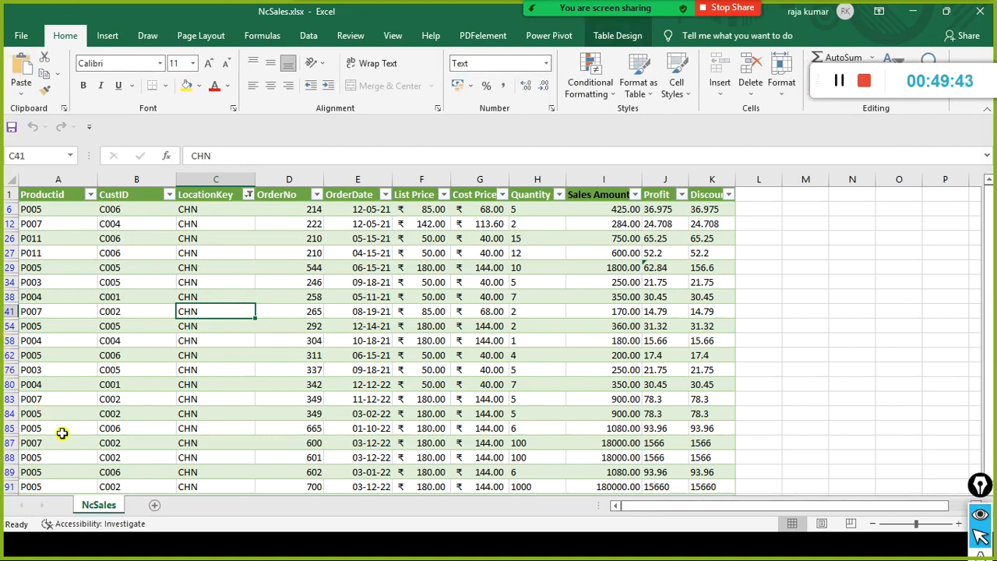
# Change the LocationKey column filter in NcSales.xlsx so that only BLR is selected instead of CHN.
pyautogui.scroll(-2, 245, 389)
pyautogui.scroll(2, 241, 293)
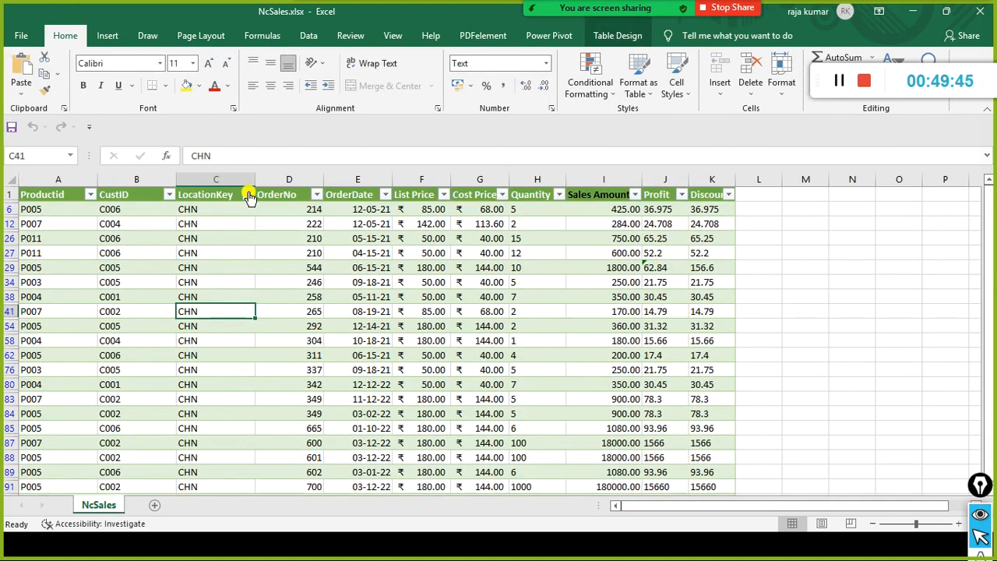
pyautogui.click(247, 194)
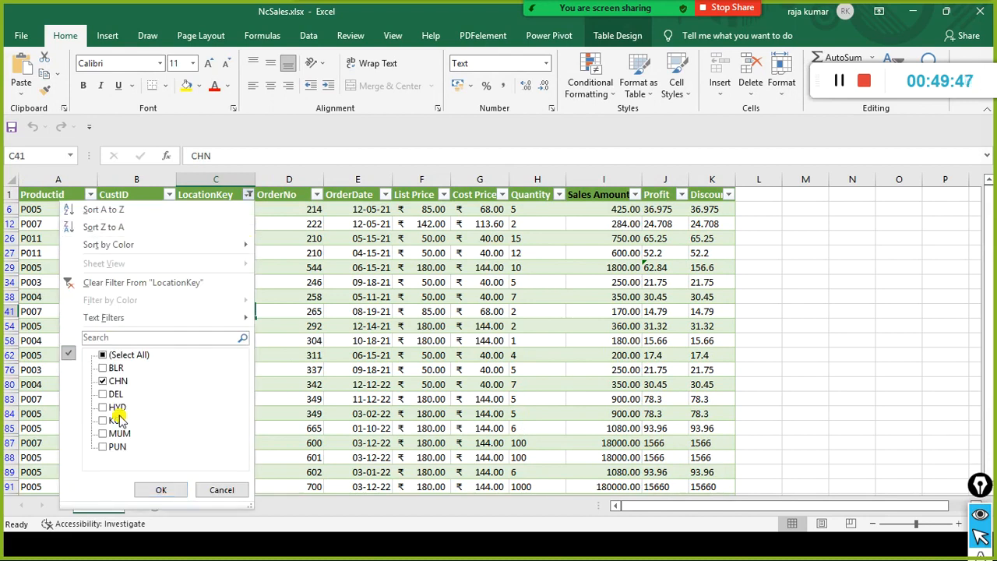
pyautogui.click(104, 381)
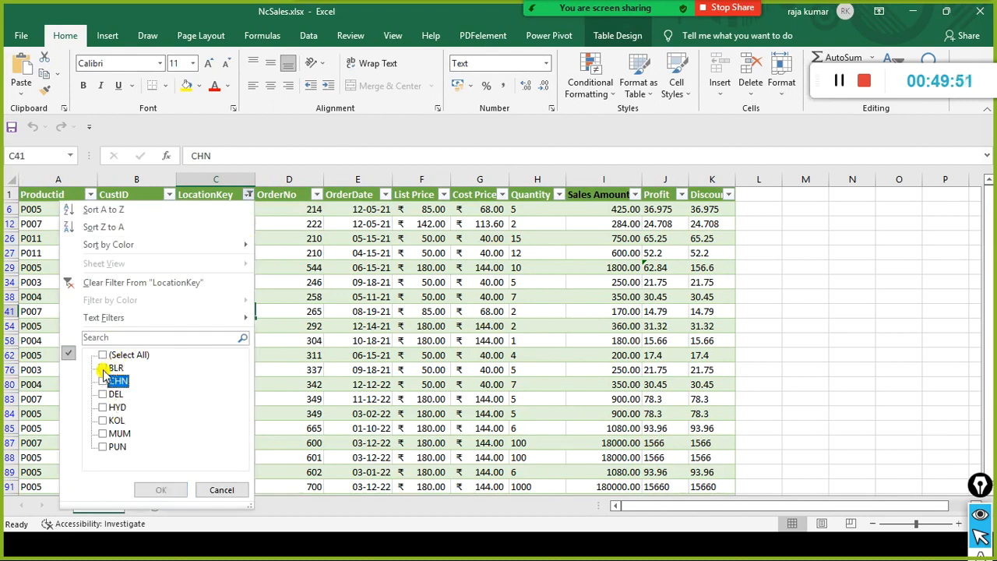
pyautogui.click(104, 369)
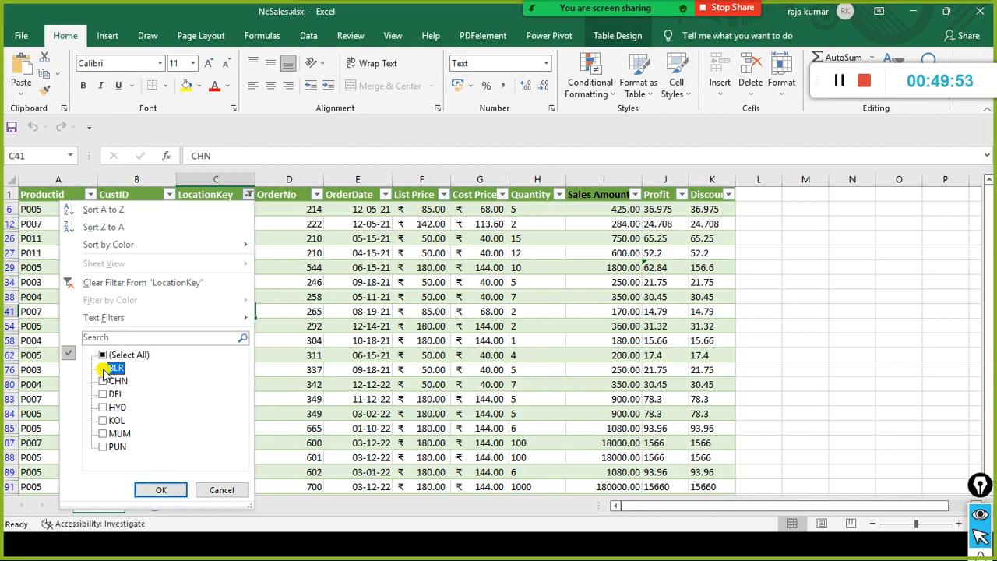
pyautogui.click(159, 489)
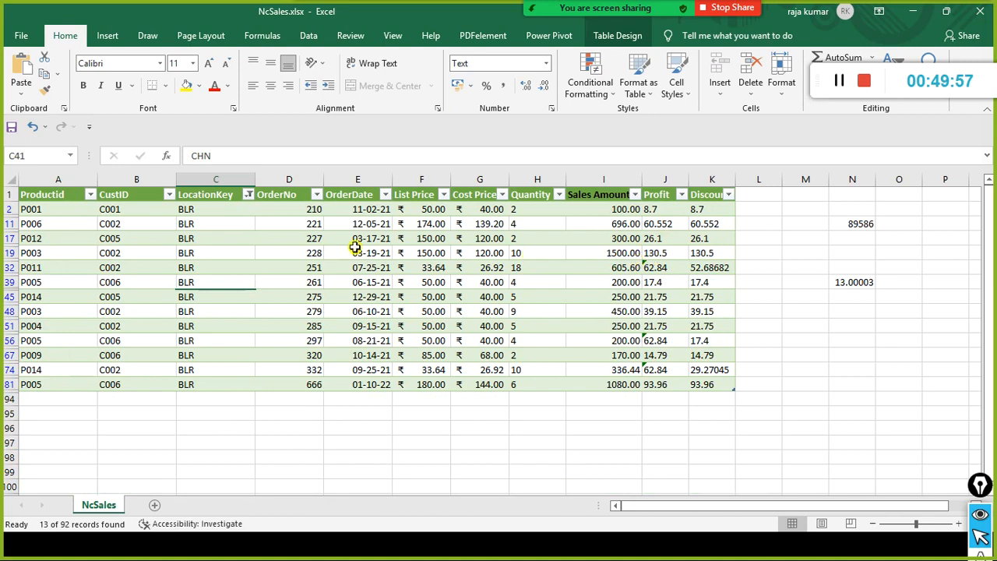
# Set the LocationKey in cell C32 to LLR, and save and close the workbook.
pyautogui.click(196, 266)
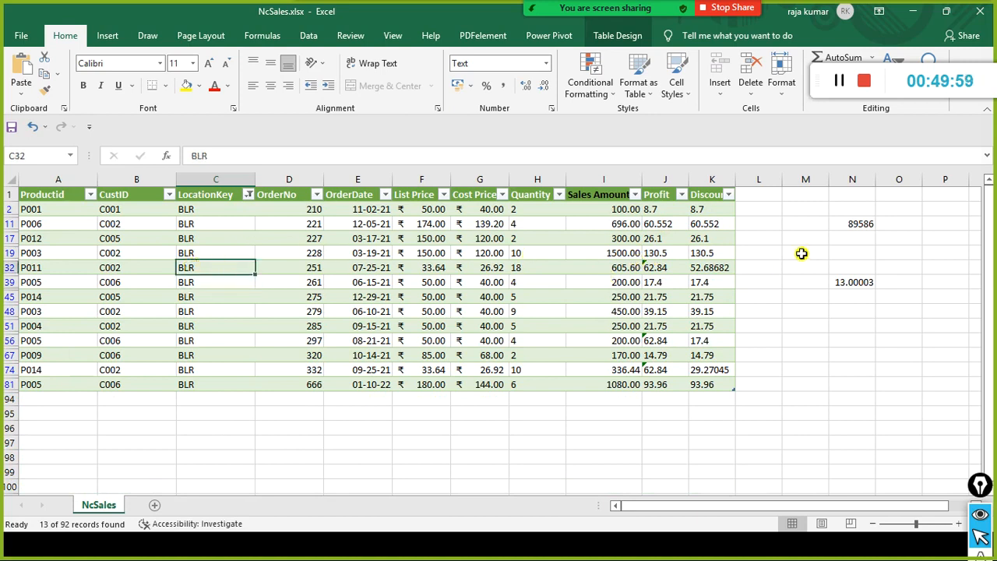
pyautogui.write('LL')
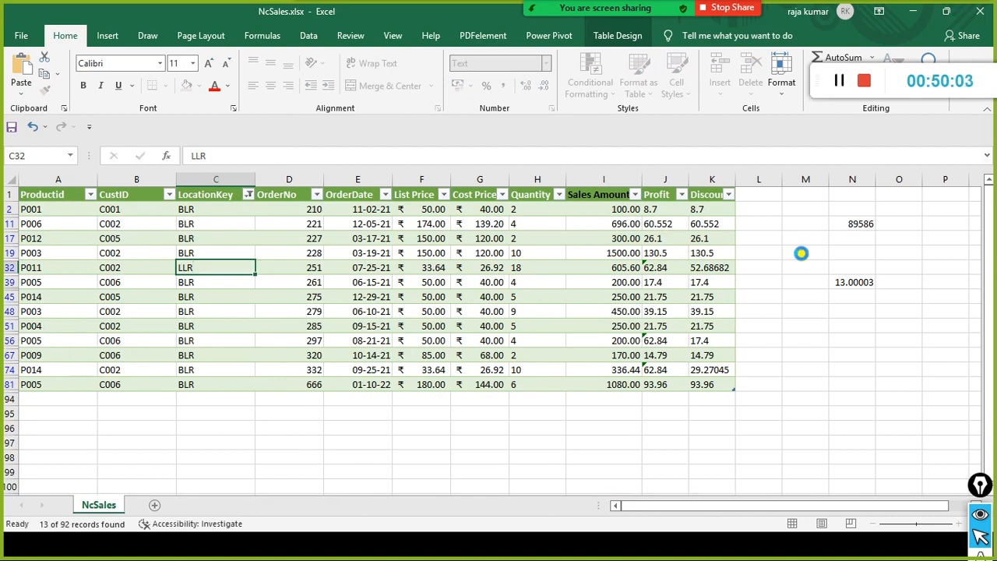
pyautogui.hotkey('ctrl', 'Return')
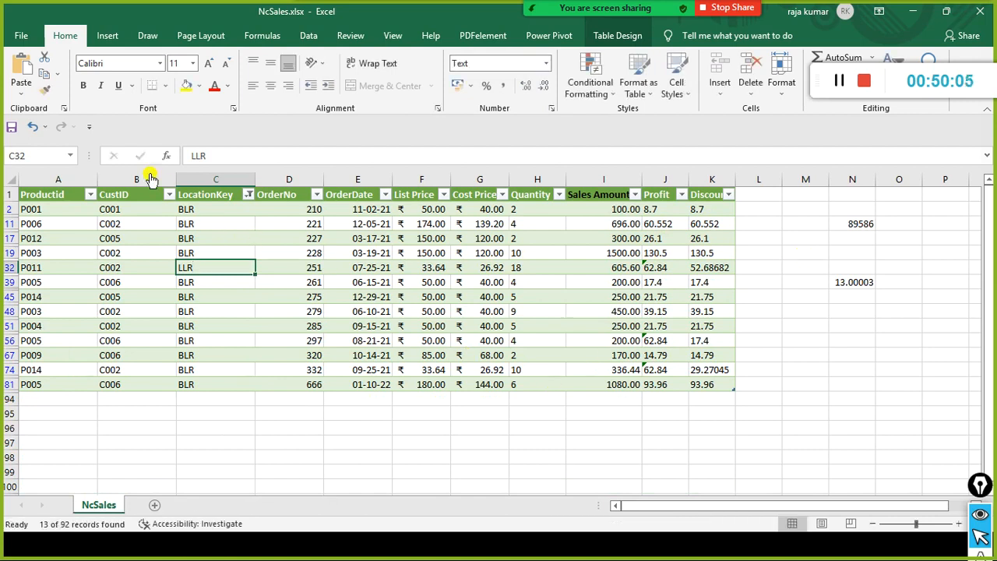
pyautogui.click(984, 20)
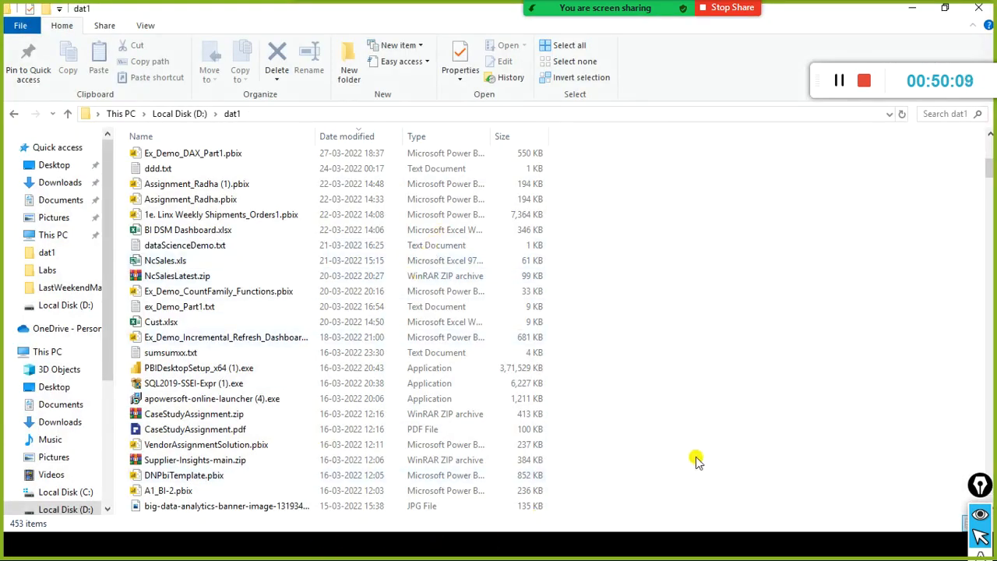
# Find DimLocation.xlsx in the dat1 folder and open it in Excel.
pyautogui.hotkey('alt', 'Tab')
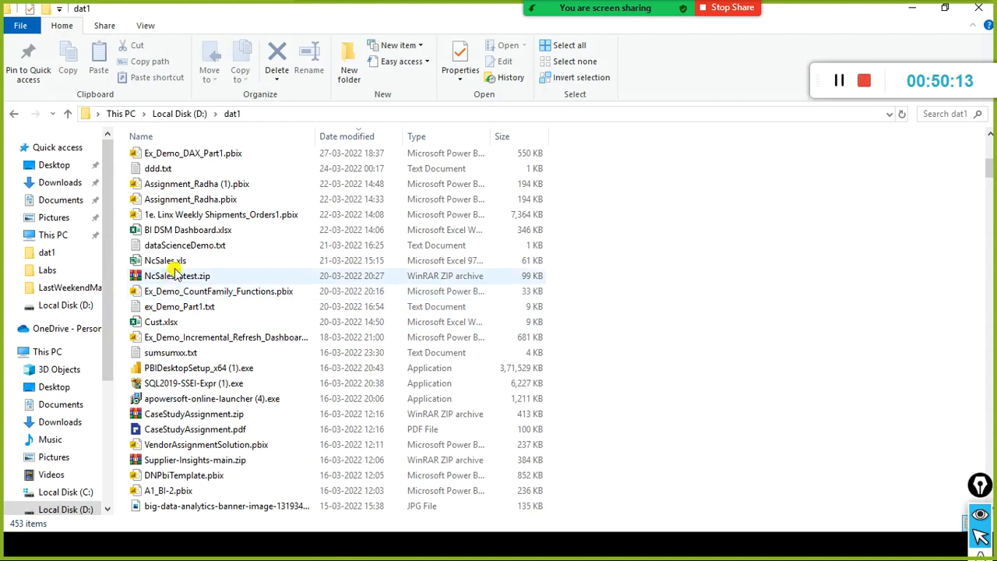
pyautogui.click(178, 273)
pyautogui.write('dm')
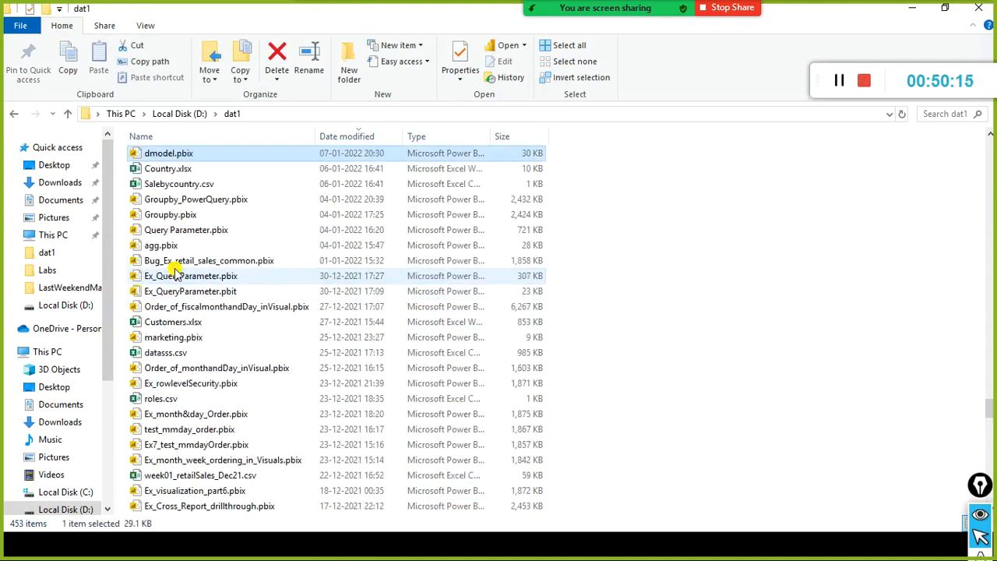
pyautogui.write('di')
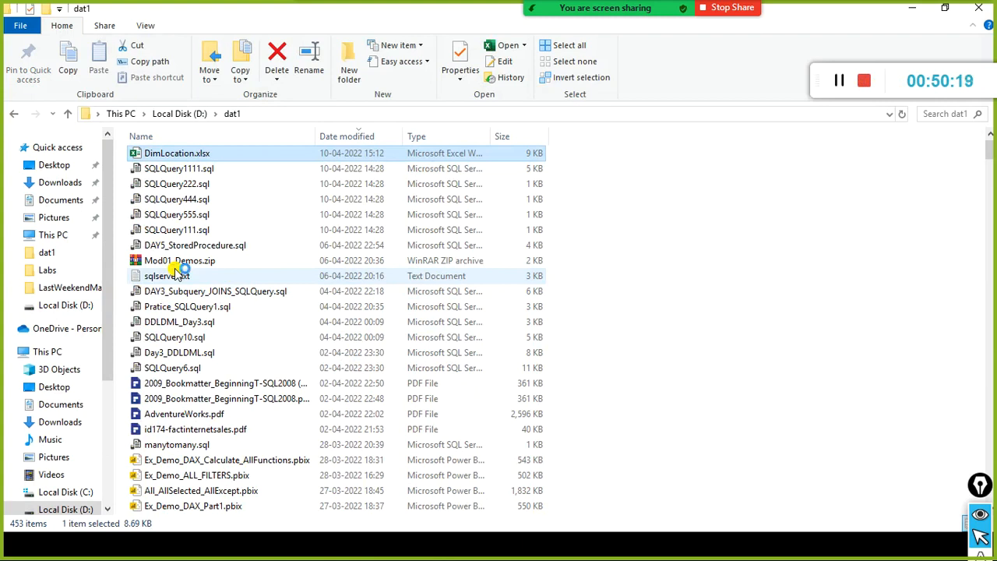
# Switch to the Power Query Editor, refresh the FactSales preview, and check the LocationKey filter values without changing them.
pyautogui.hotkey('alt', 'Tab')
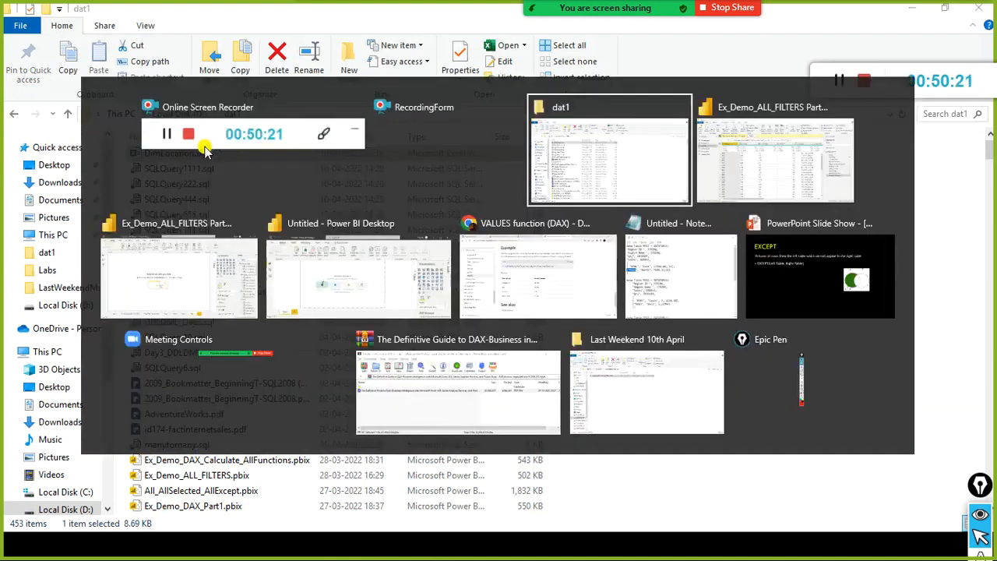
pyautogui.hotkey('alt', 'Tab')
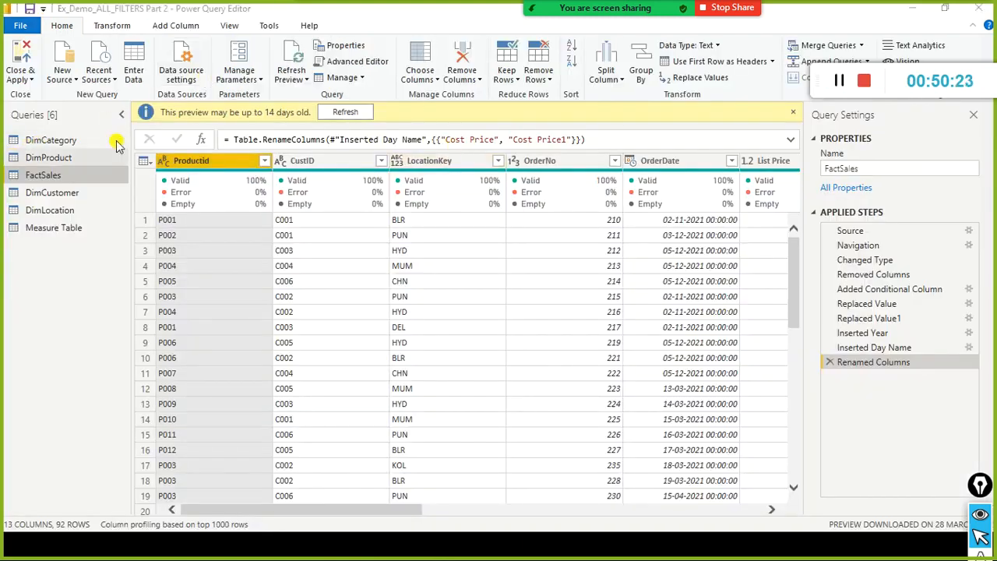
pyautogui.click(351, 113)
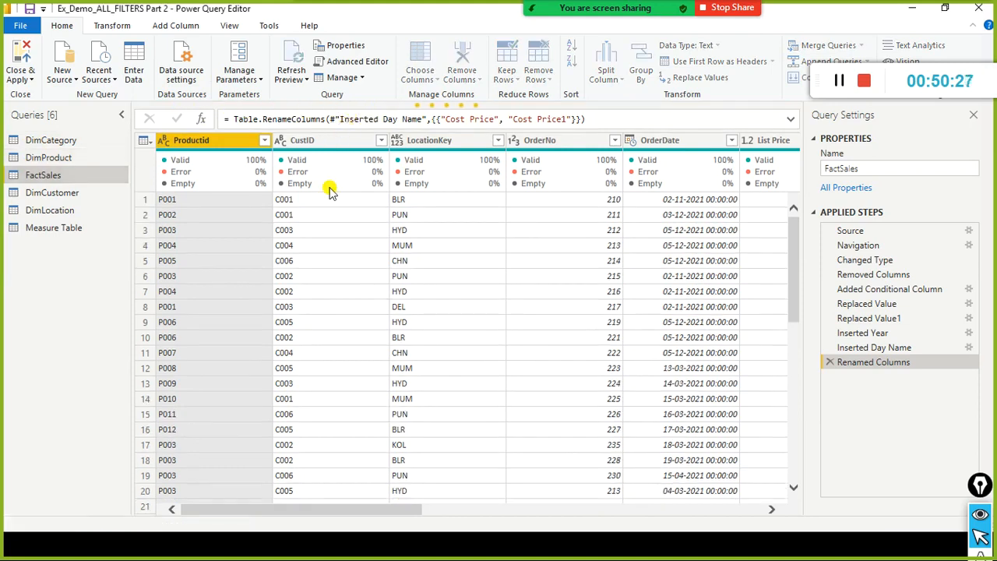
pyautogui.click(501, 145)
pyautogui.click(500, 142)
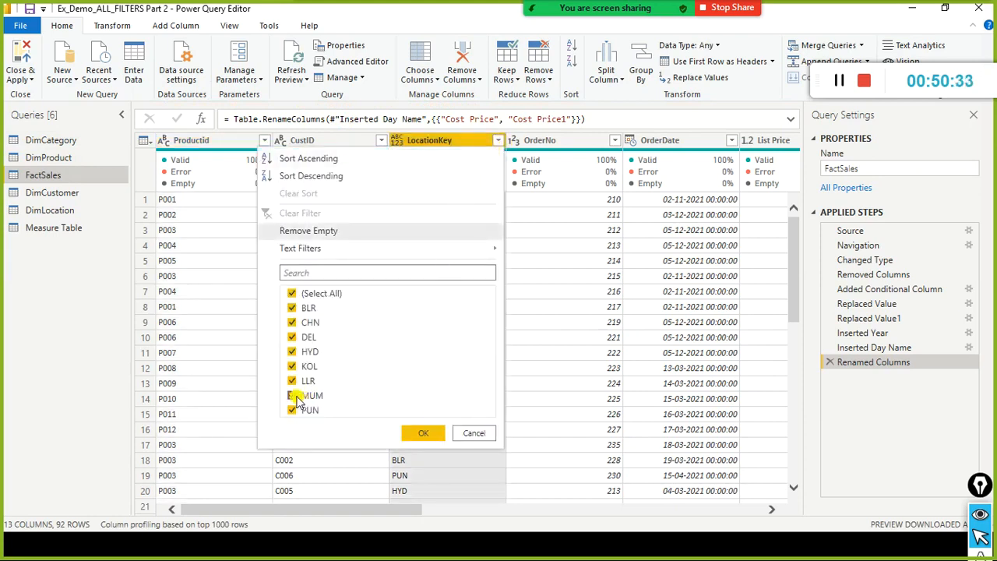
pyautogui.click(246, 232)
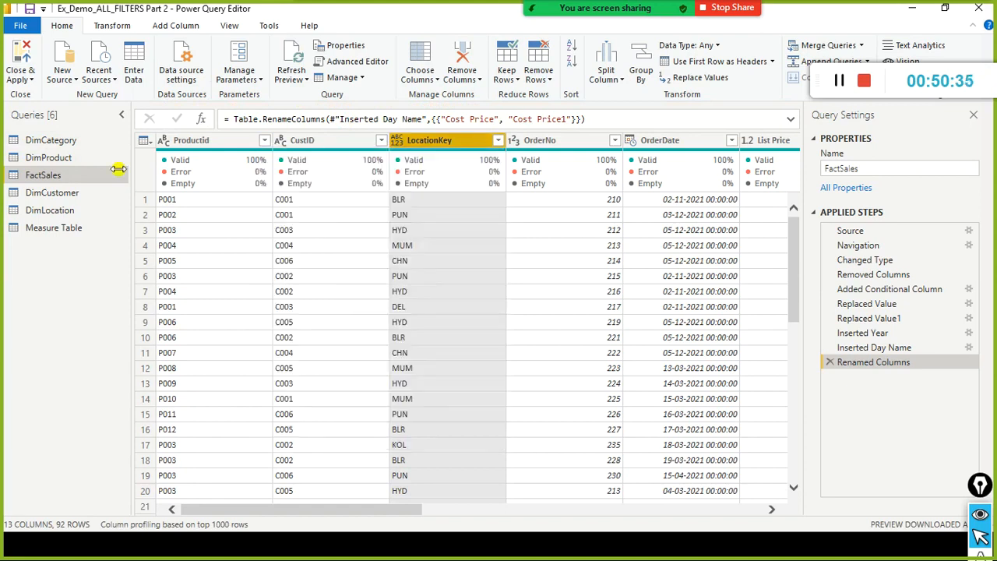
# Close the Power Query Editor with its changes applied, and switch back to the Power BI Desktop report window.
pyautogui.click(20, 25)
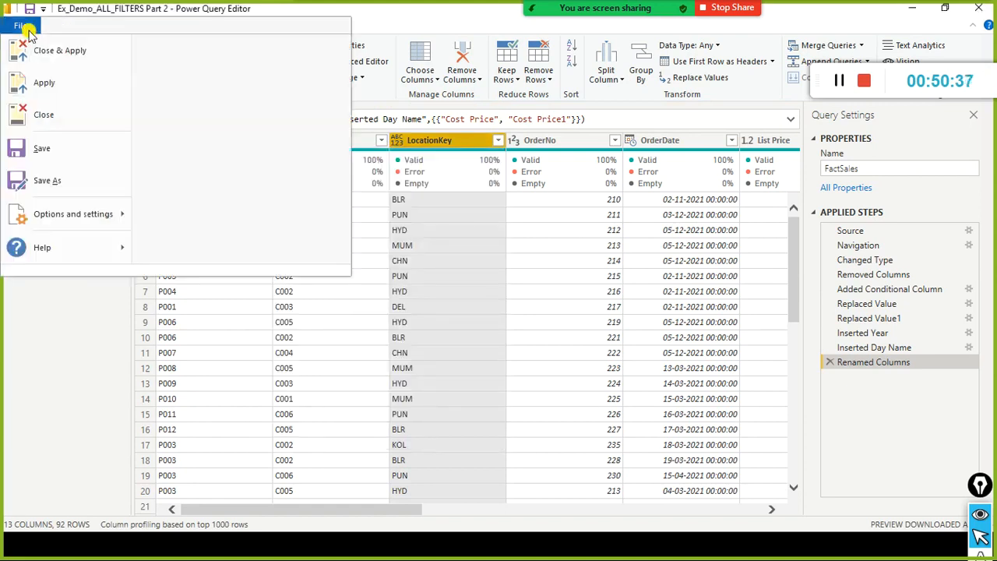
pyautogui.click(49, 52)
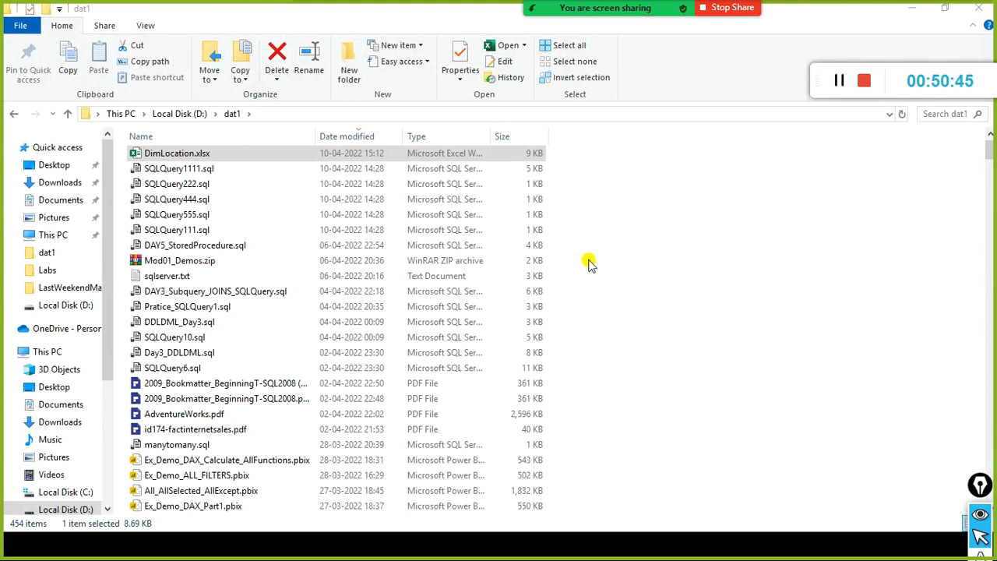
pyautogui.hotkey('alt', 'Tab')
pyautogui.hotkey('alt', 'Tab')
pyautogui.hotkey('alt', 'Tab')
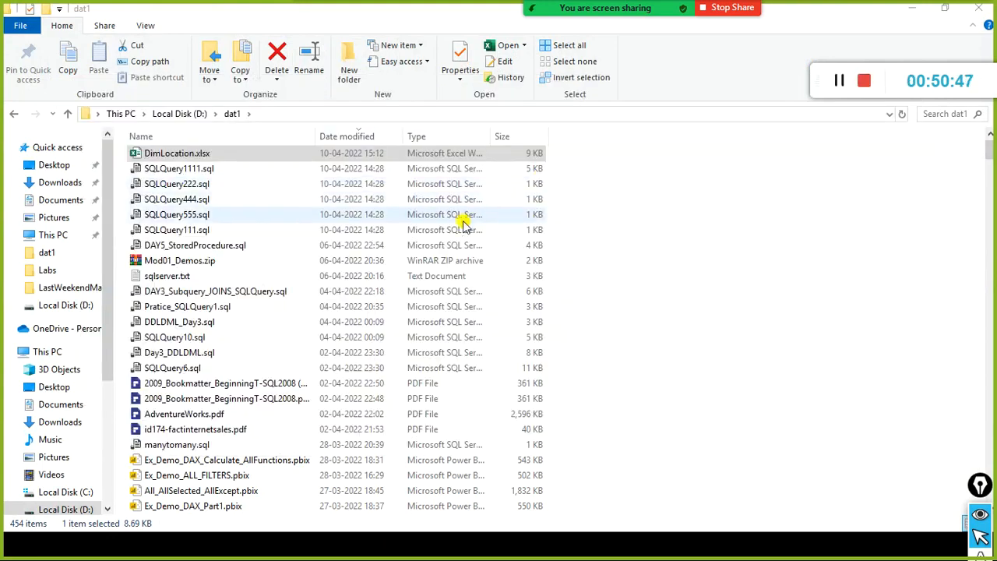
pyautogui.hotkey('alt', 'Tab')
pyautogui.hotkey('alt', 'Tab')
pyautogui.hotkey('alt', 'Tab')
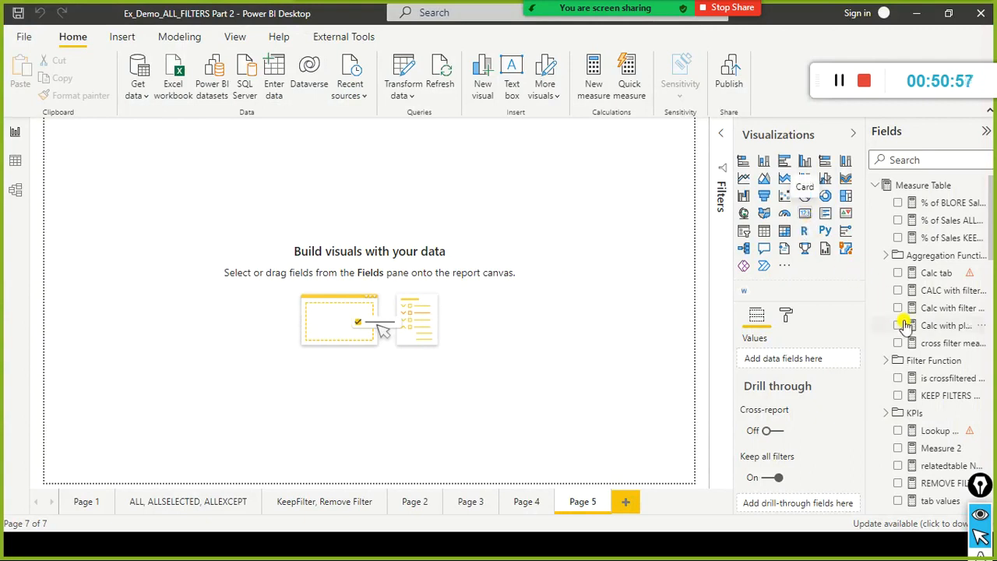
# Look through the tables in the Fields list and search the fields for count.
pyautogui.scroll(-5, 905, 326)
pyautogui.scroll(-8, 905, 326)
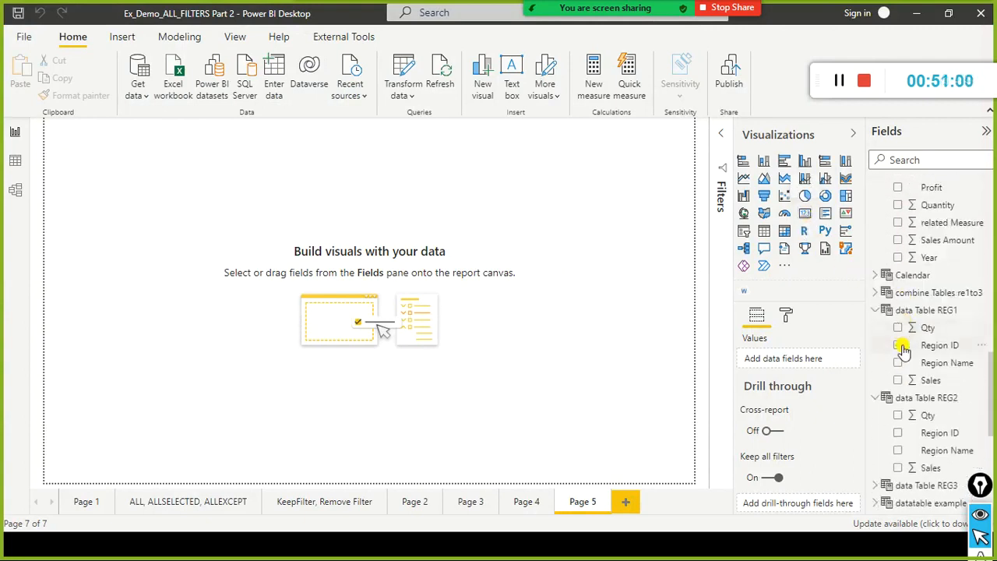
pyautogui.click(910, 398)
pyautogui.scroll(-6, 963, 350)
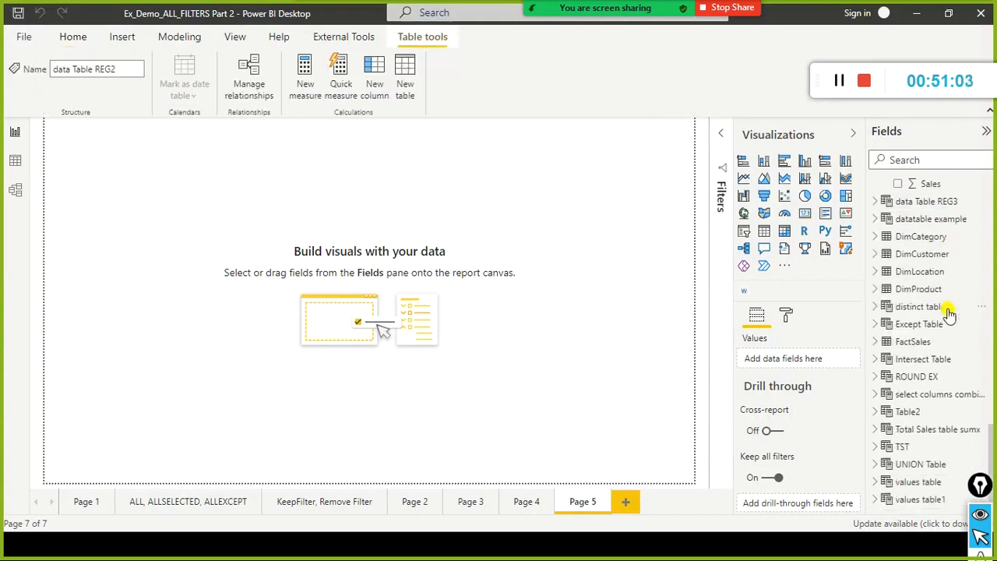
pyautogui.scroll(3, 949, 313)
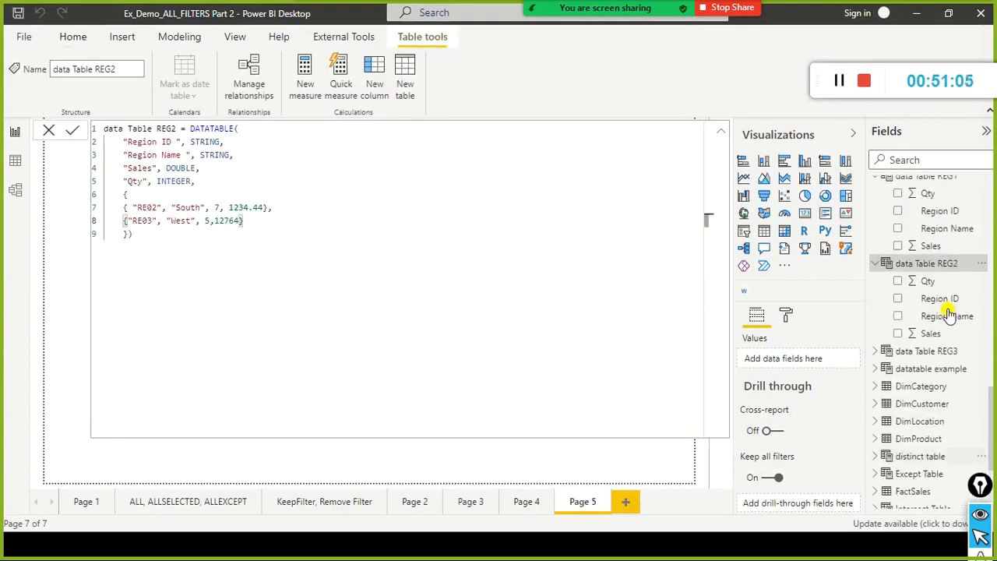
pyautogui.scroll(5, 947, 312)
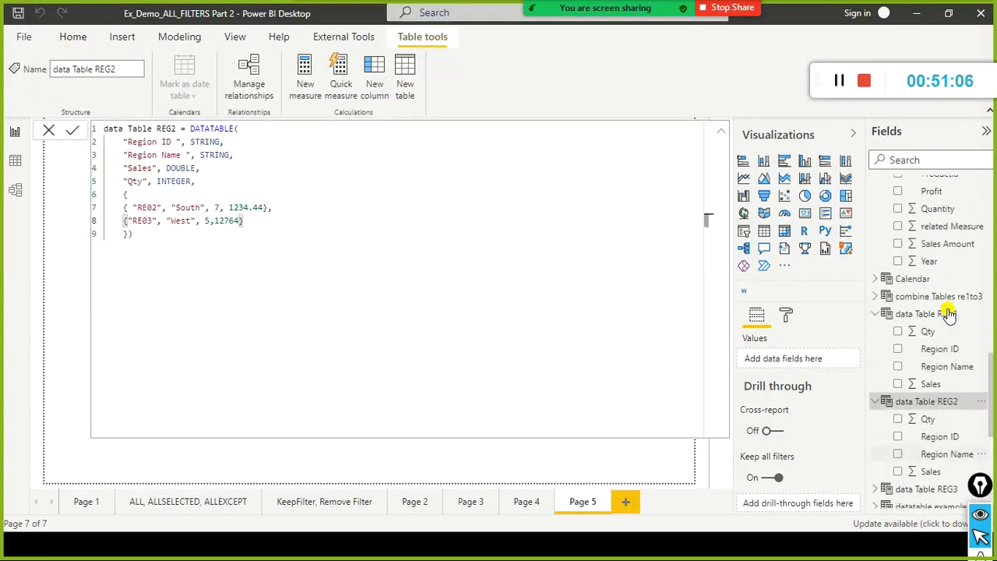
pyautogui.click(912, 160)
pyautogui.write('count')
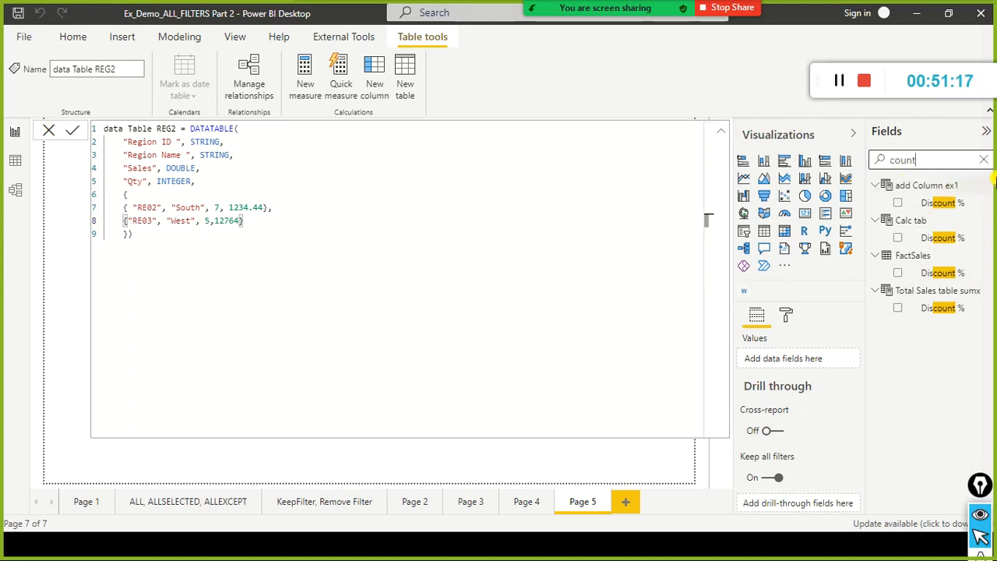
# Search the fields for distinct and show the DAX formula of the distinct table.
pyautogui.press('Escape')
pyautogui.doubleClick(920, 162)
pyautogui.write('distinct')
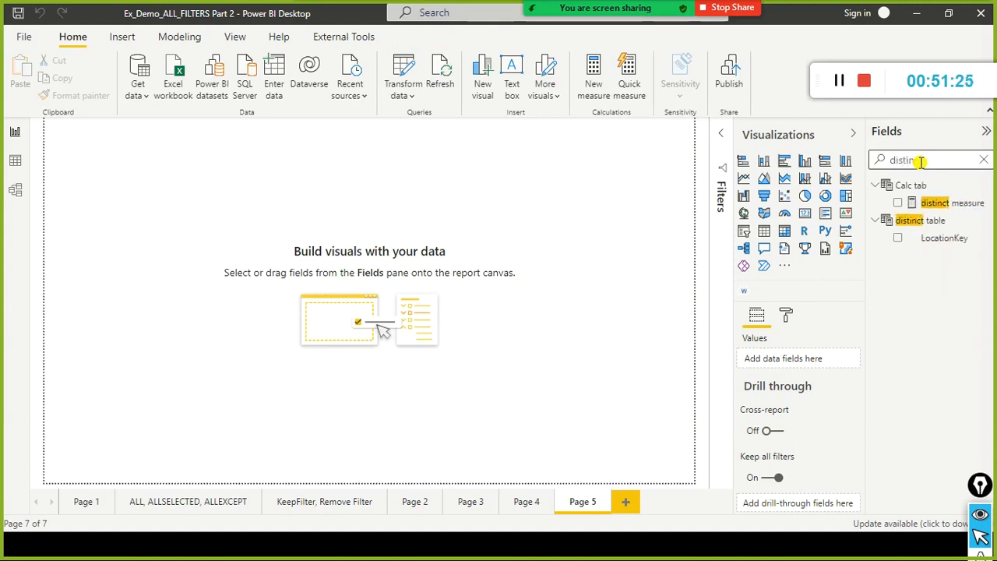
pyautogui.click(896, 220)
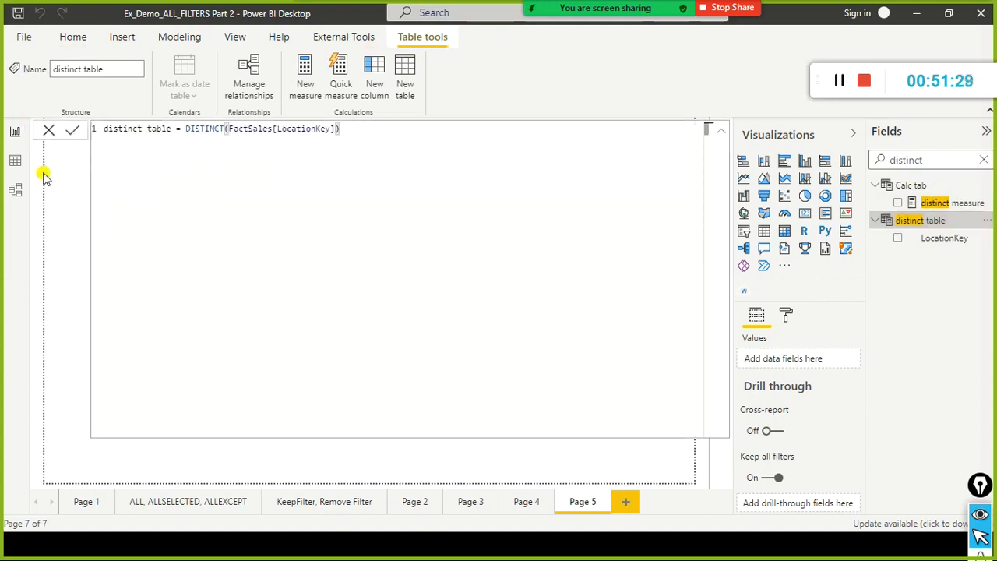
# Show the DimLocation table in Data view, refresh the model's data, and try to cancel the running refresh.
pyautogui.click(16, 164)
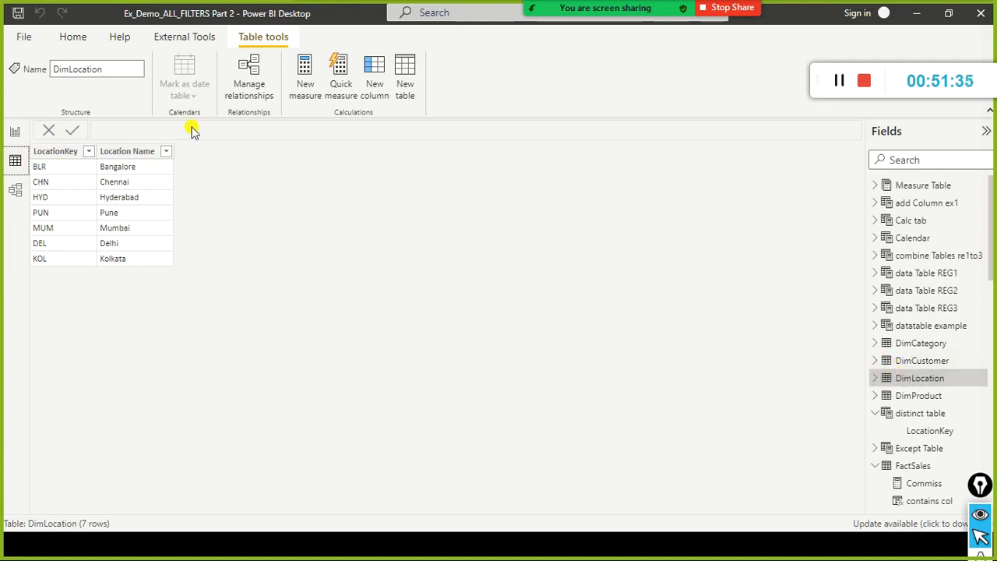
pyautogui.click(72, 39)
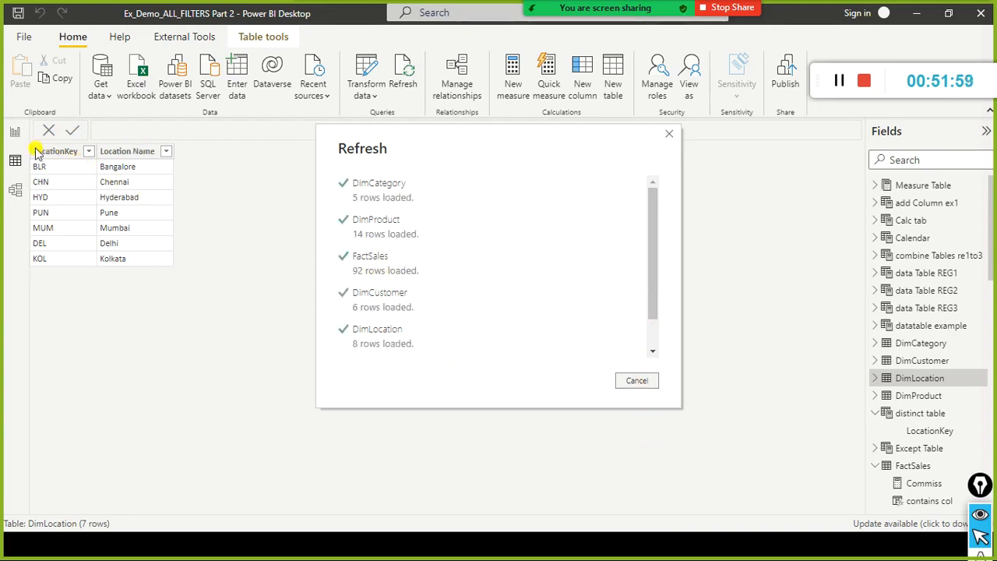
pyautogui.click(628, 384)
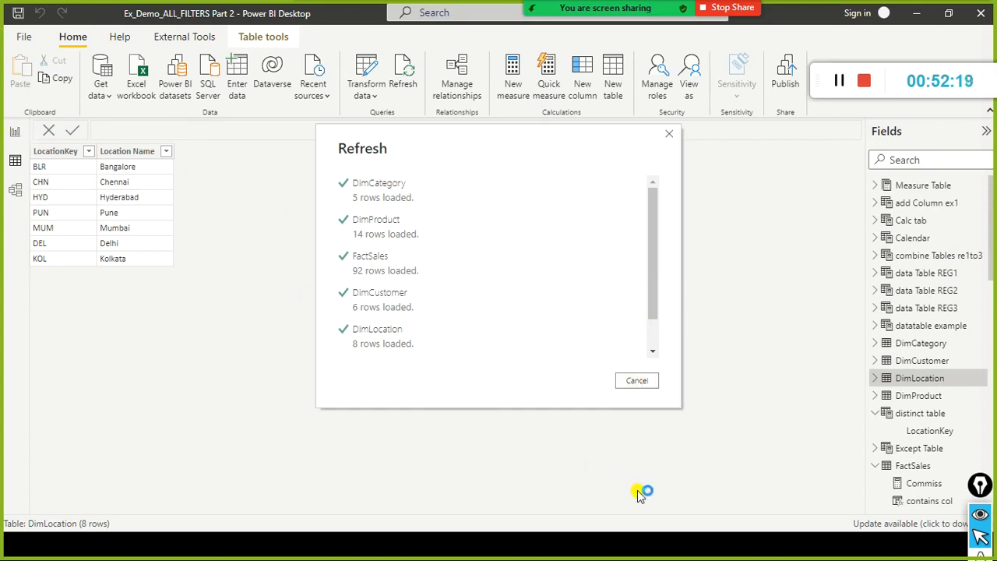
# Check the progress of the model refresh by switching between the Refresh dialog and the Ex_Demo_ALL_FILTERS Part 2 report window.
pyautogui.press('super')
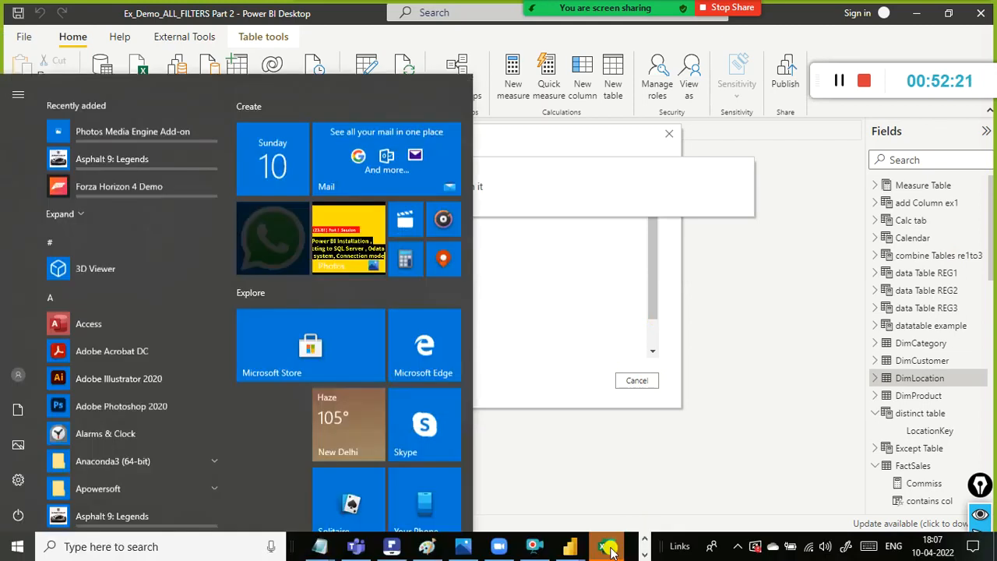
pyautogui.moveTo(576, 550)
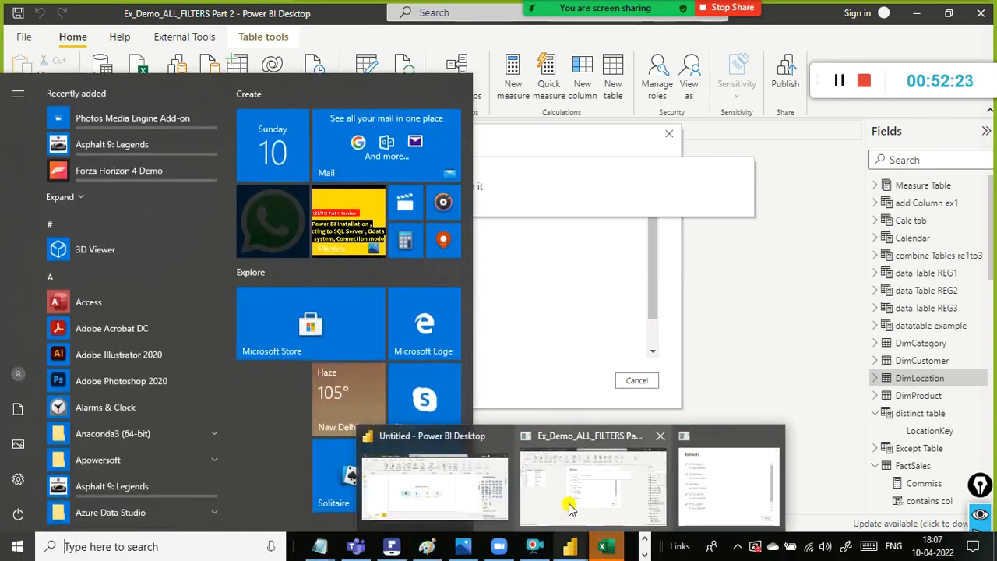
pyautogui.click(690, 486)
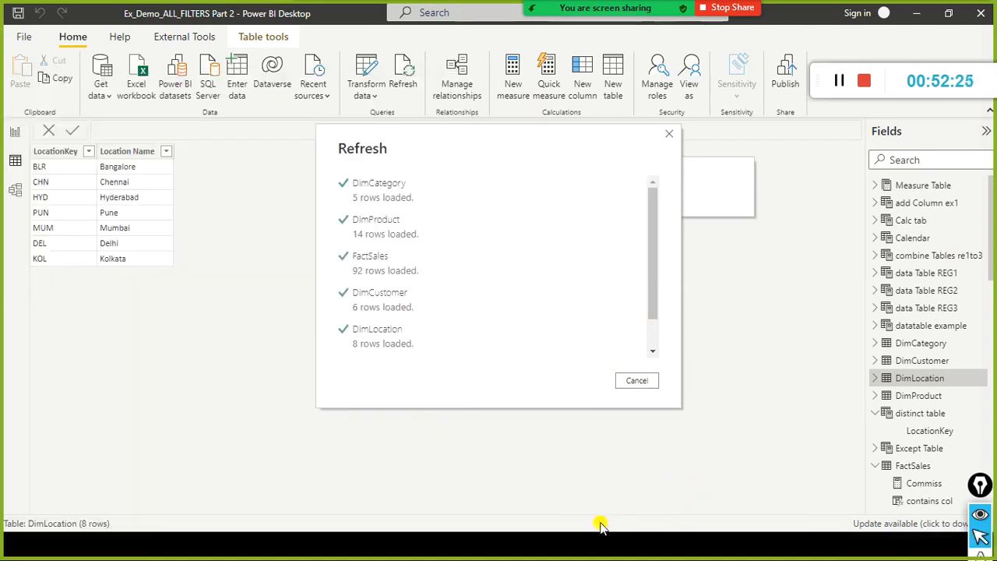
pyautogui.press('super')
pyautogui.moveTo(572, 548)
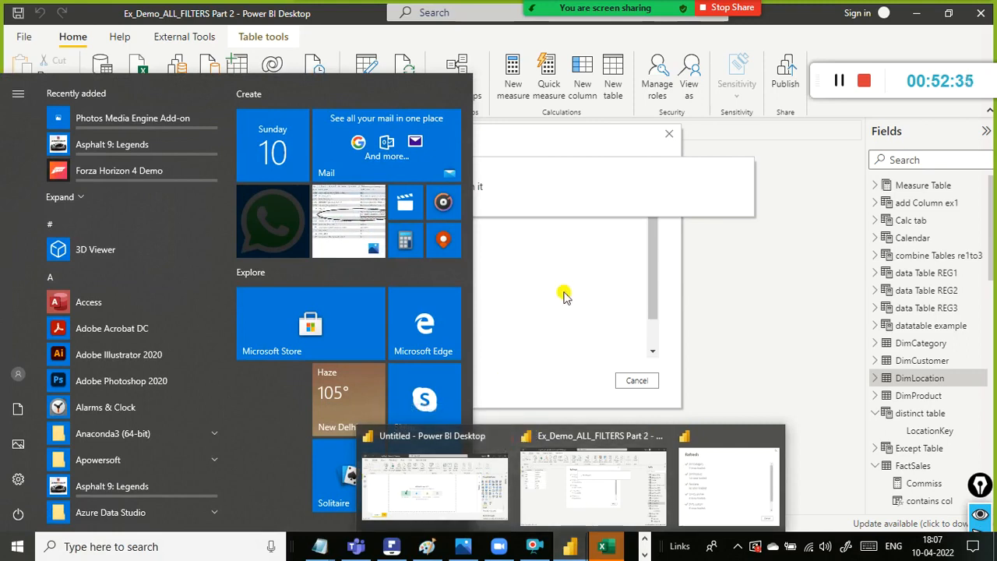
pyautogui.click(600, 484)
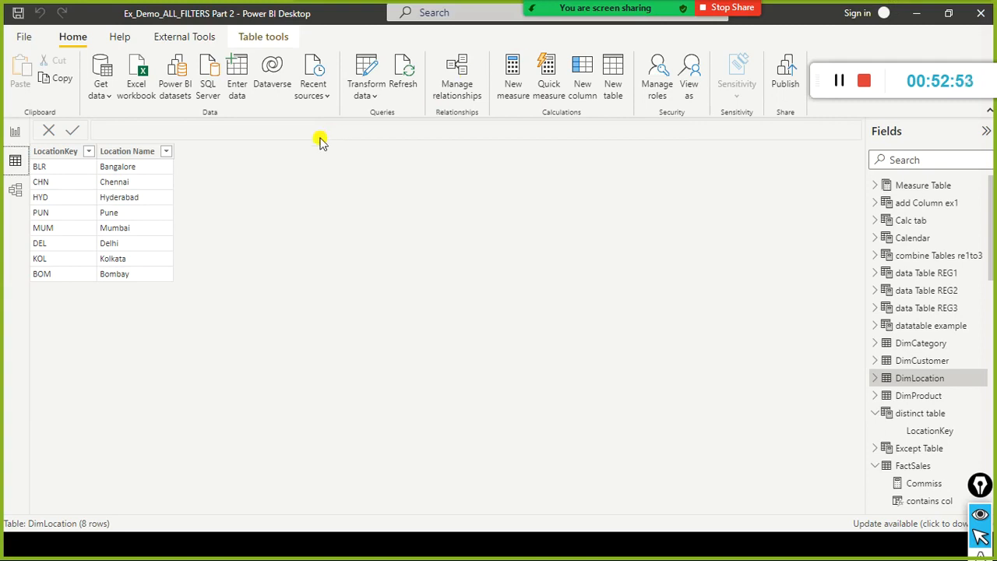
# Return to Report view, clear the distinct search from the fields list, and start a new measure.
pyautogui.click(13, 132)
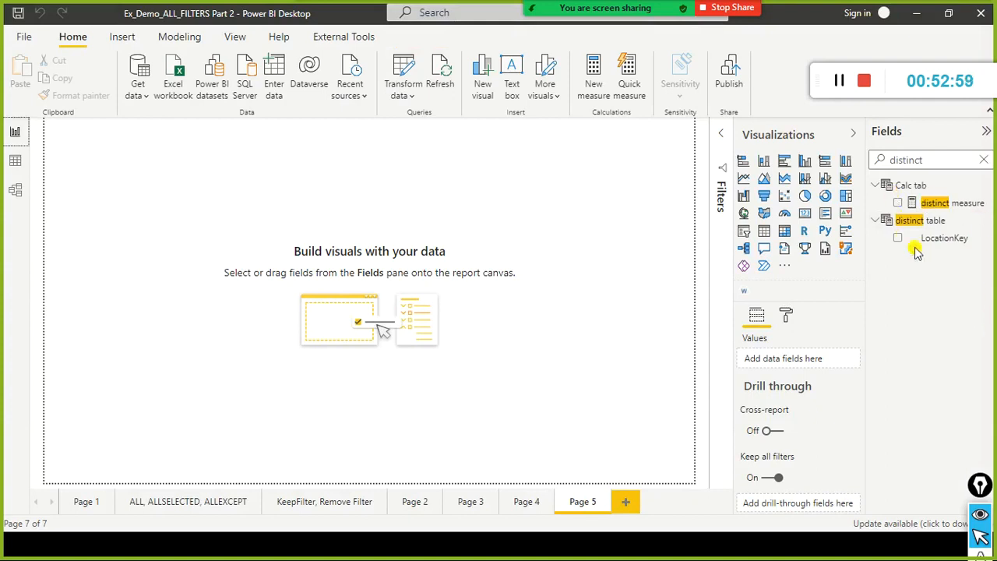
pyautogui.click(985, 160)
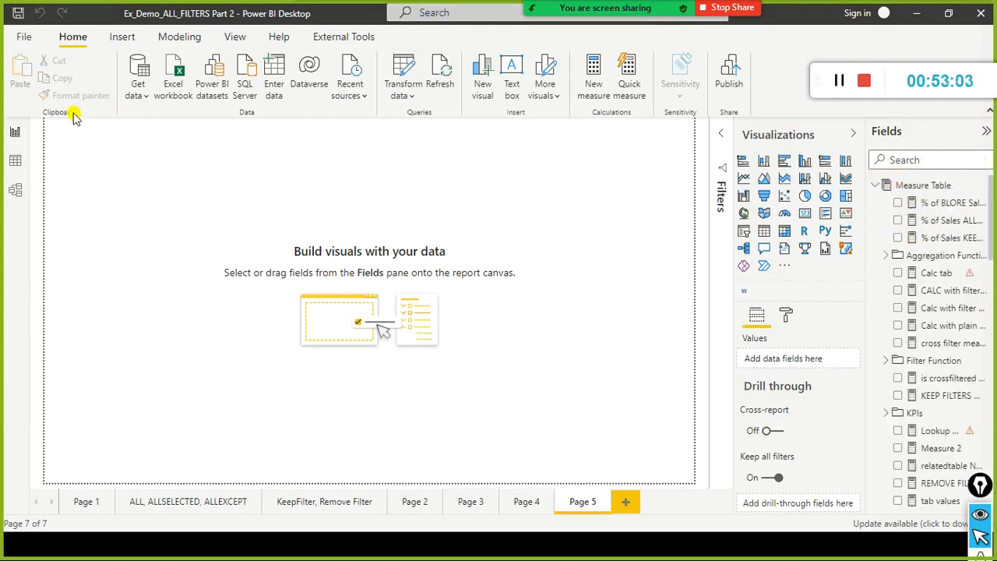
pyautogui.click(178, 37)
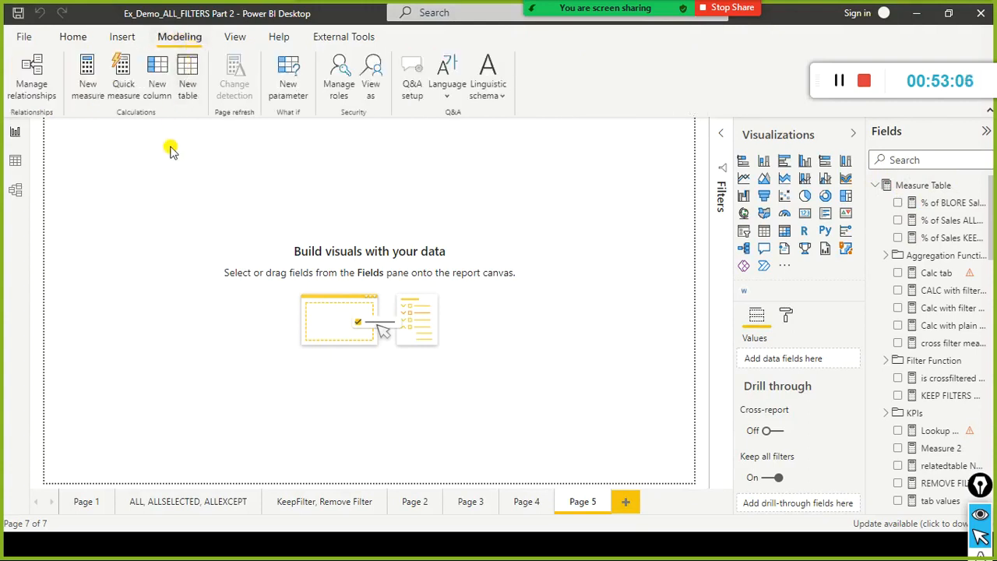
pyautogui.click(97, 89)
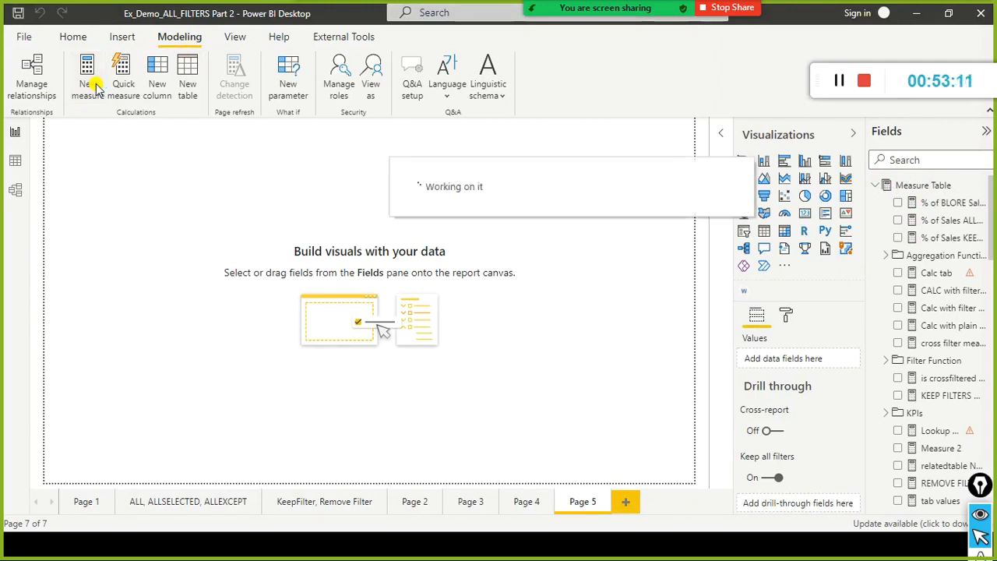
# Switch to the browser, review the description and syntax of the DAX VALUES function, and return to Power BI Desktop.
pyautogui.hotkey('alt', 'Tab')
pyautogui.press('Tab')
pyautogui.press('Tab')
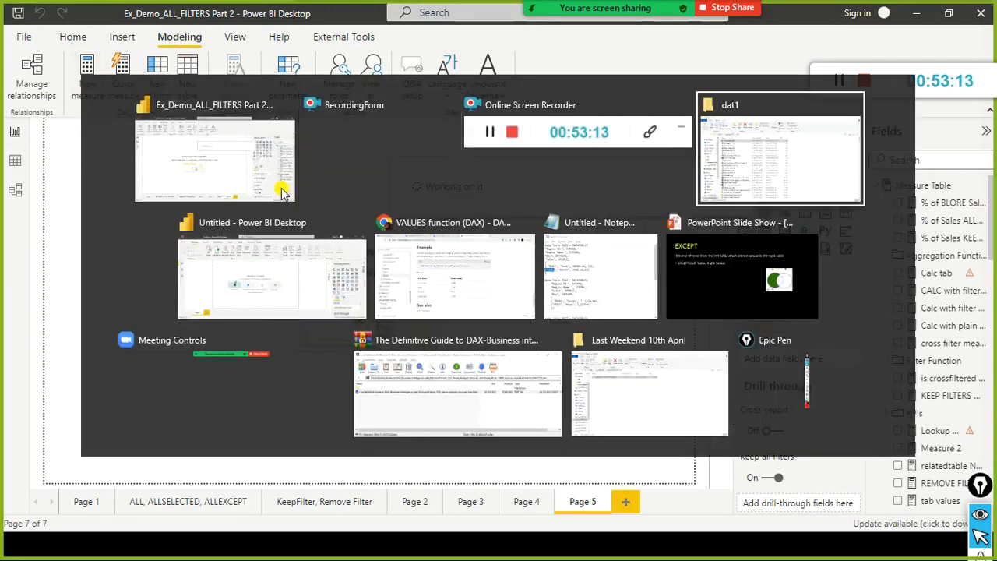
pyautogui.press('Tab')
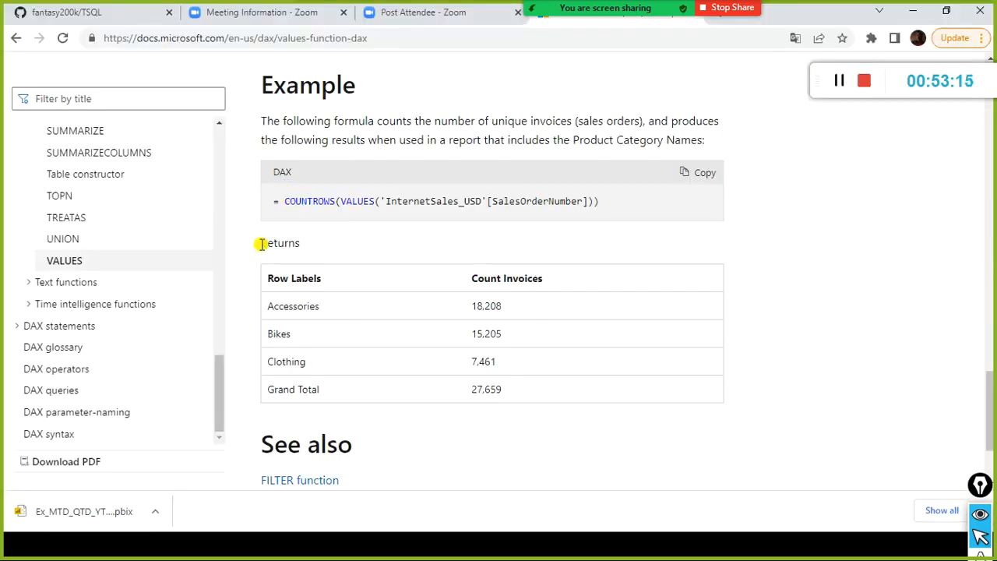
pyautogui.scroll(15, 446, 226)
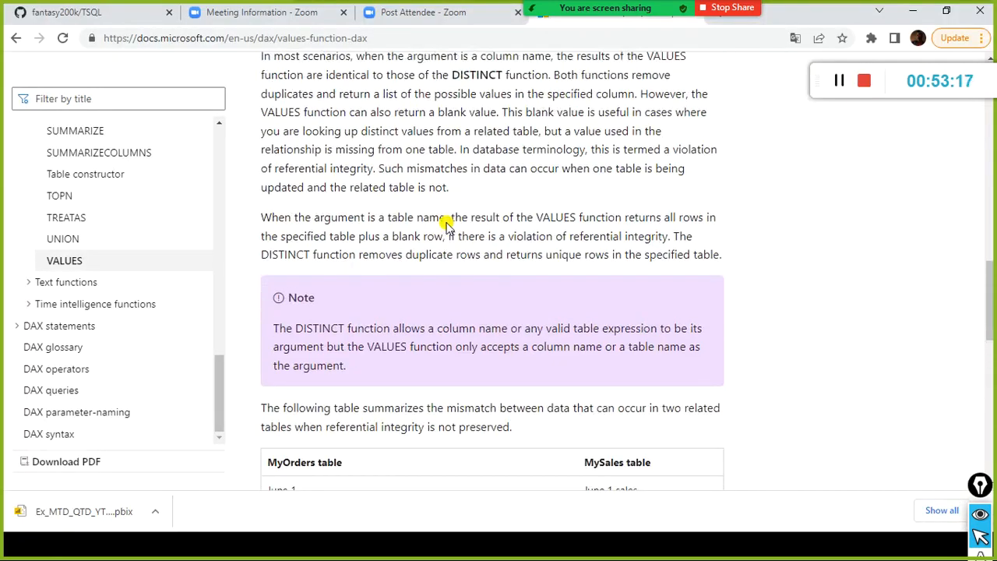
pyautogui.scroll(3, 446, 226)
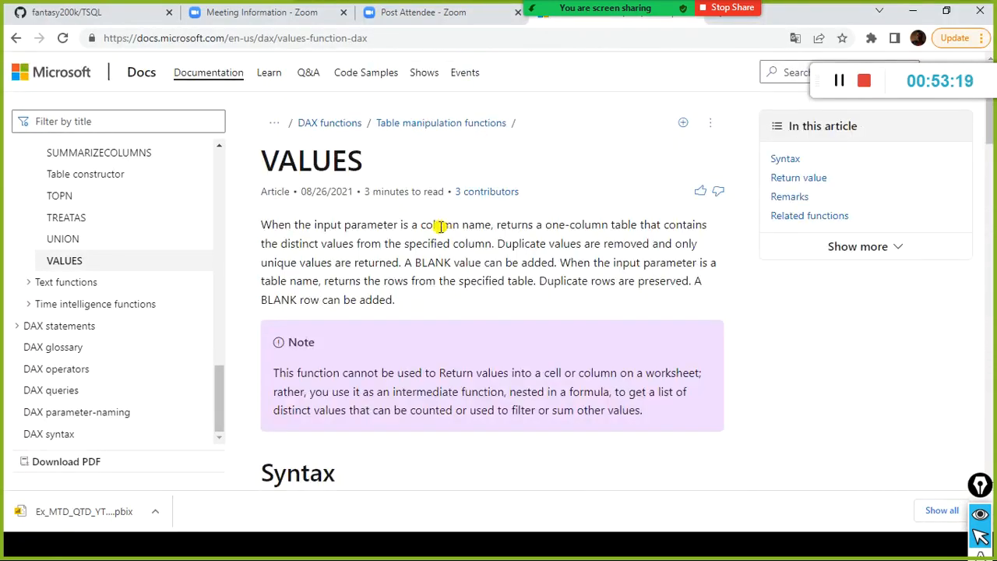
pyautogui.scroll(-3, 408, 258)
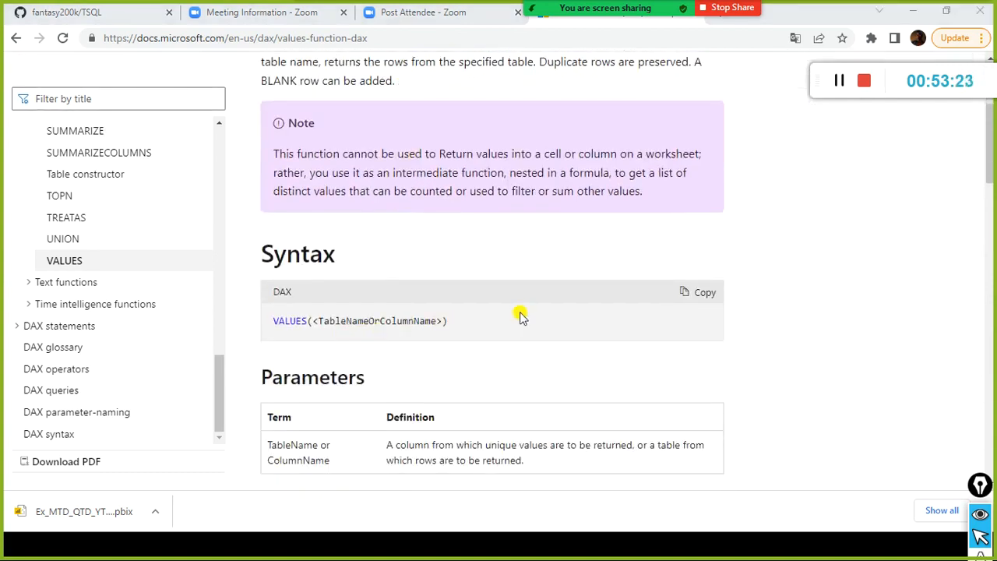
pyautogui.hotkey('alt', 'Tab')
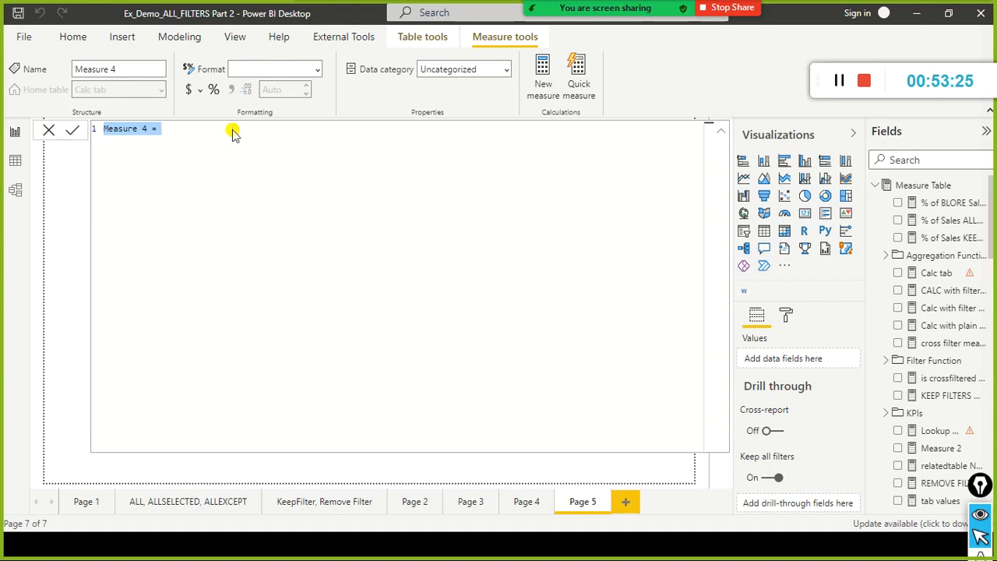
# Begin the new measure's name with va, and consult the COUNTROWS with VALUES example in the browser's VALUES documentation.
pyautogui.write('a')
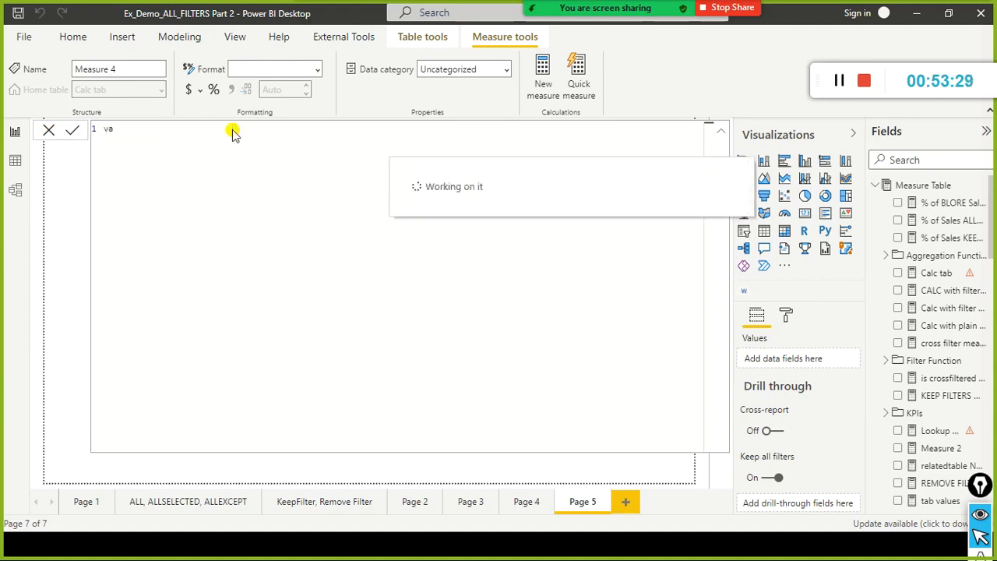
pyautogui.hotkey('alt', 'Tab')
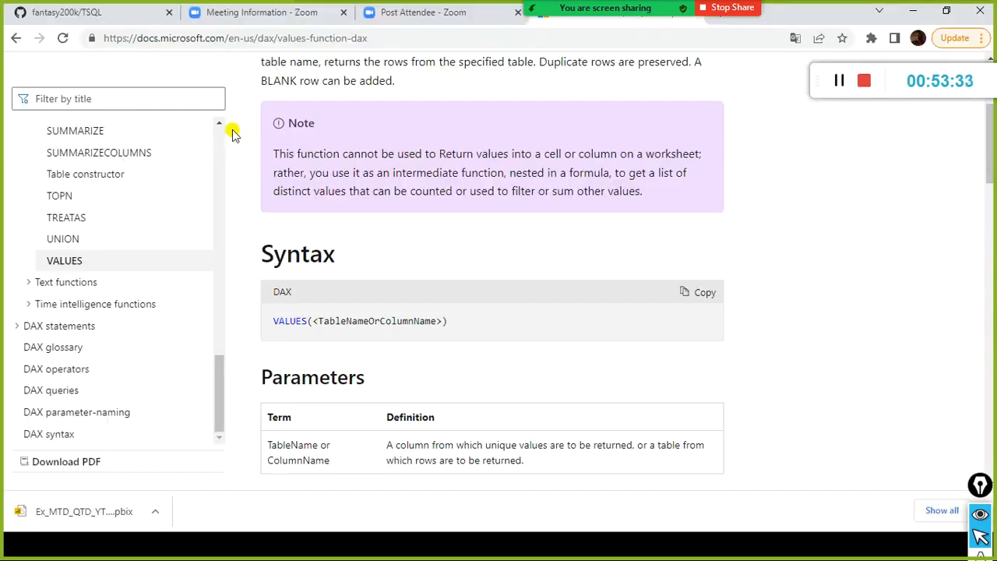
pyautogui.scroll(-15, 601, 361)
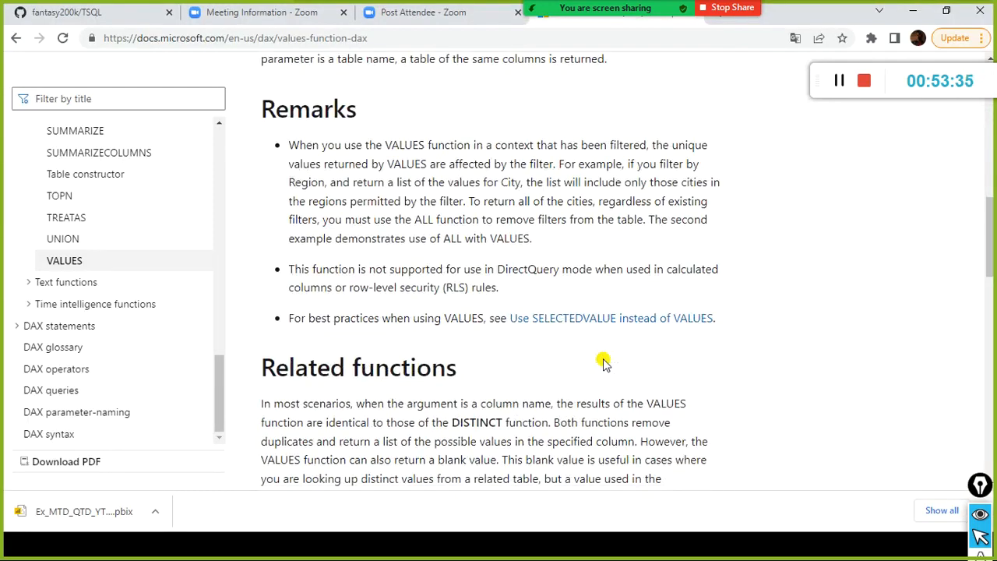
pyautogui.scroll(-4, 603, 364)
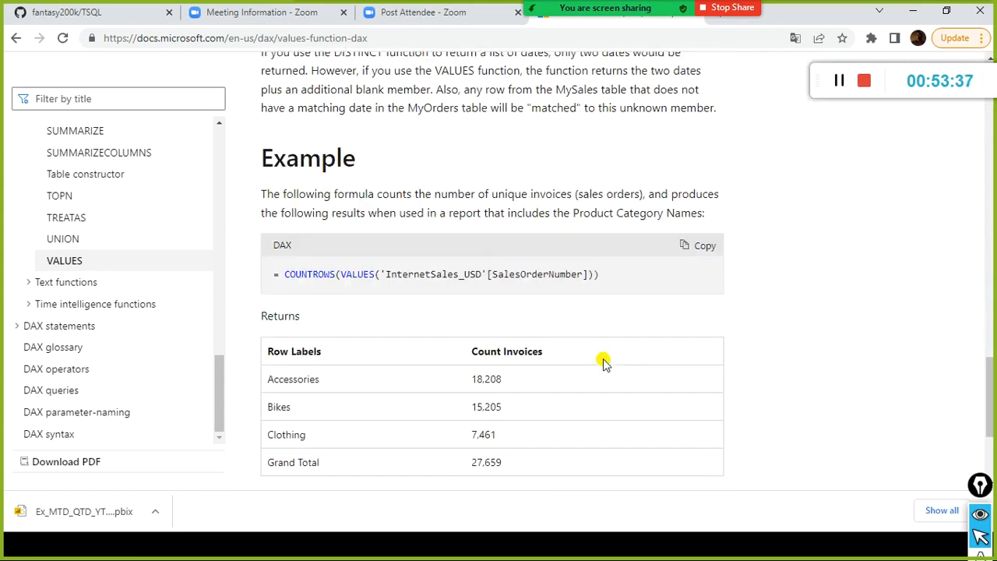
pyautogui.scroll(-2, 604, 364)
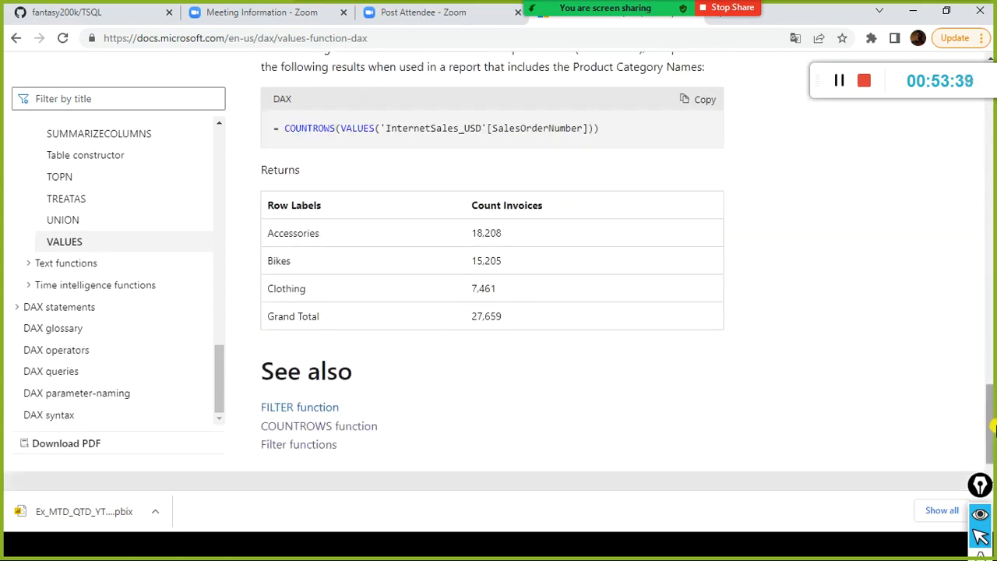
pyautogui.scroll(3, 941, 434)
pyautogui.hotkey('alt', 'Tab')
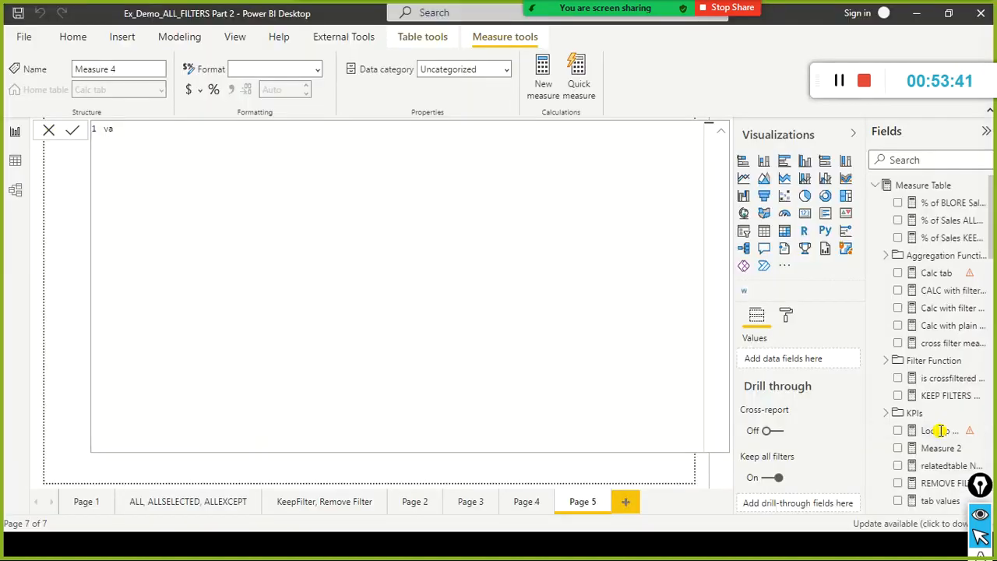
# Name the measure values table final and start its formula as COUNTROWS over FactSales[locationKey].
pyautogui.write('lues table')
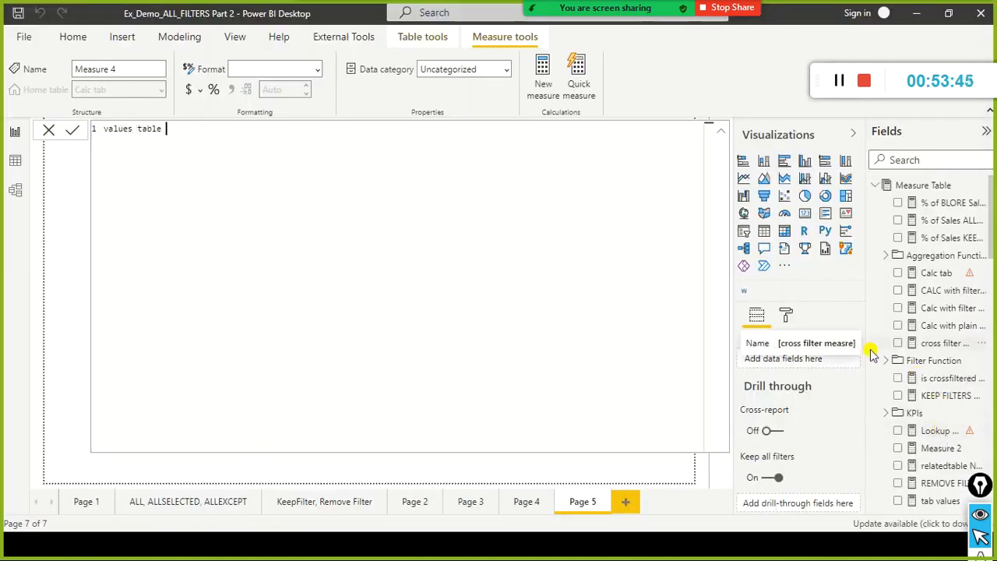
pyautogui.write(' final = countrows')
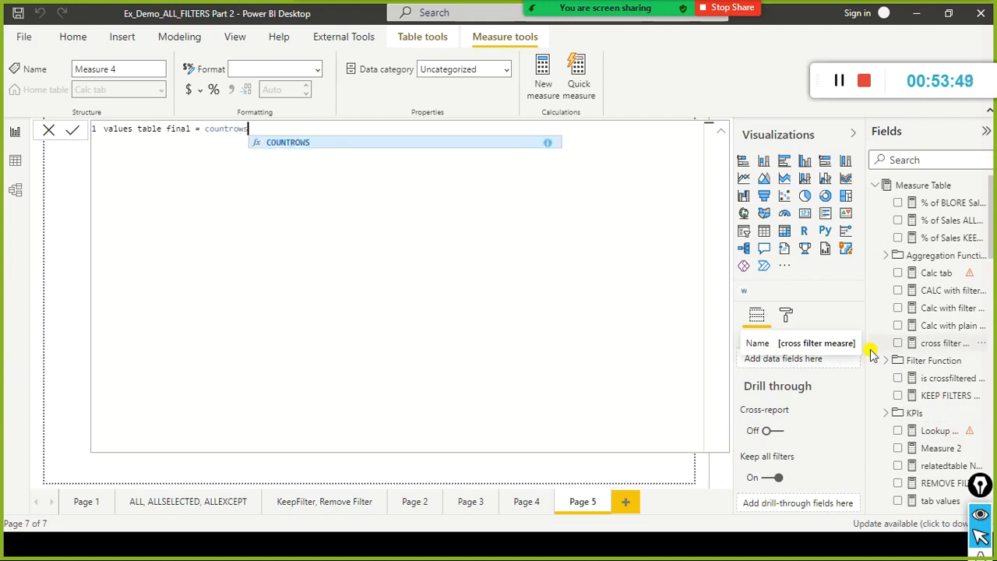
pyautogui.press('Tab')
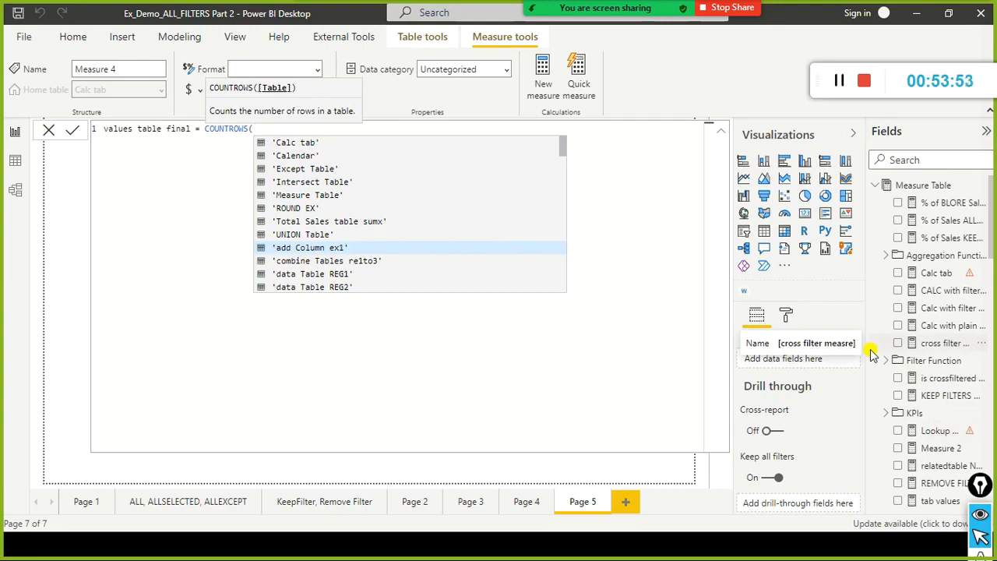
pyautogui.write('fa')
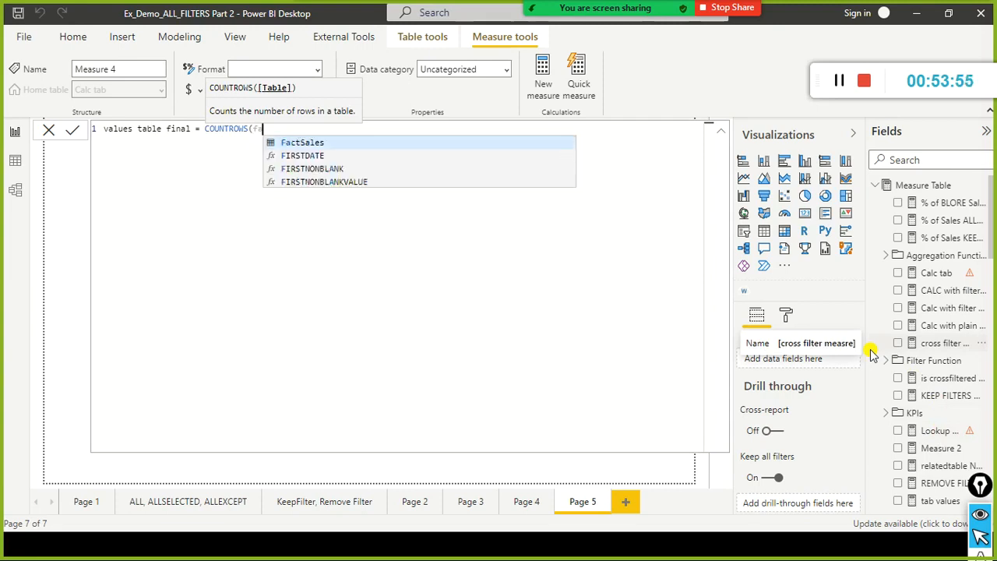
pyautogui.press('Tab')
pyautogui.write('[locationKey])')
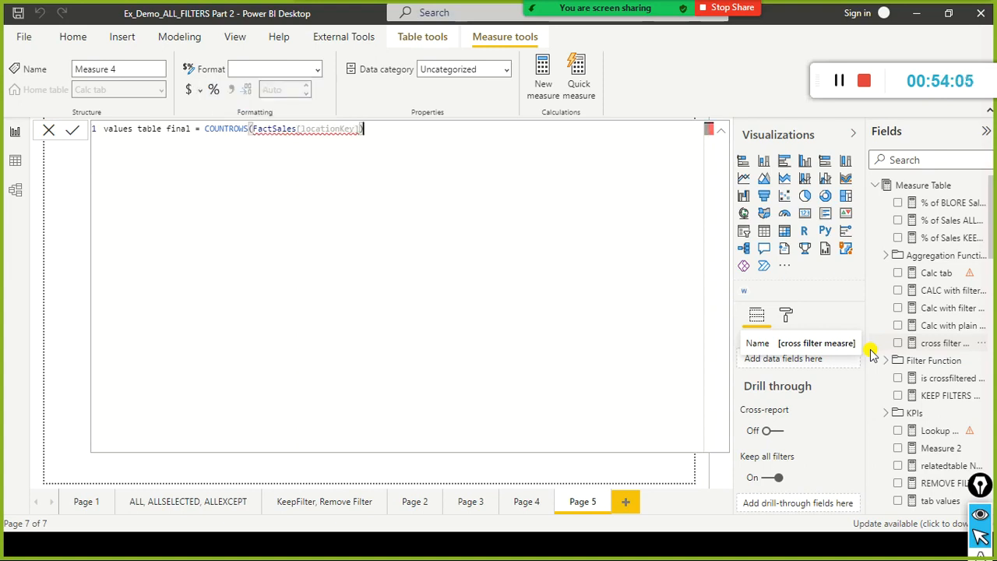
# Wrap the column in VALUES so the formula reads COUNTROWS(values(FactSales[locationKey])), checking it against the documentation example, and commit the measure.
pyautogui.press('BackSpace')
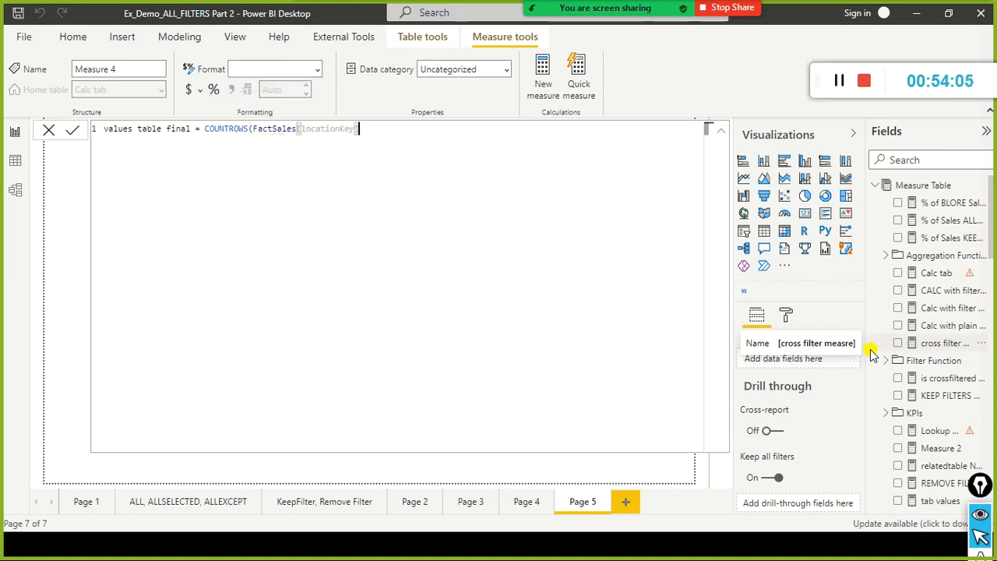
pyautogui.hotkey('ctrl', 'Left')
pyautogui.hotkey('ctrl', 'Right')
pyautogui.press('Left')
pyautogui.press('Left')
pyautogui.write('values(')
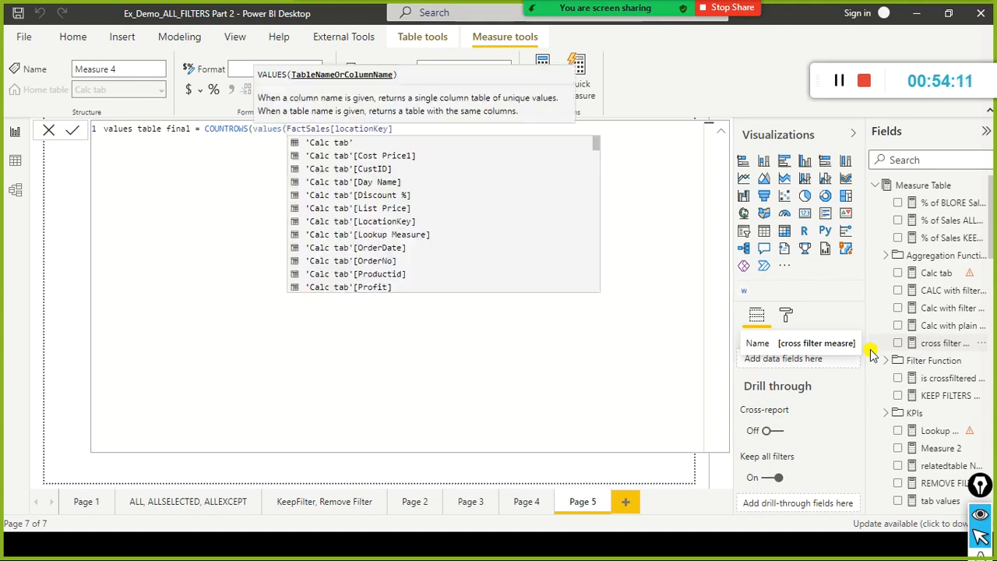
pyautogui.press('End')
pyautogui.write(')')
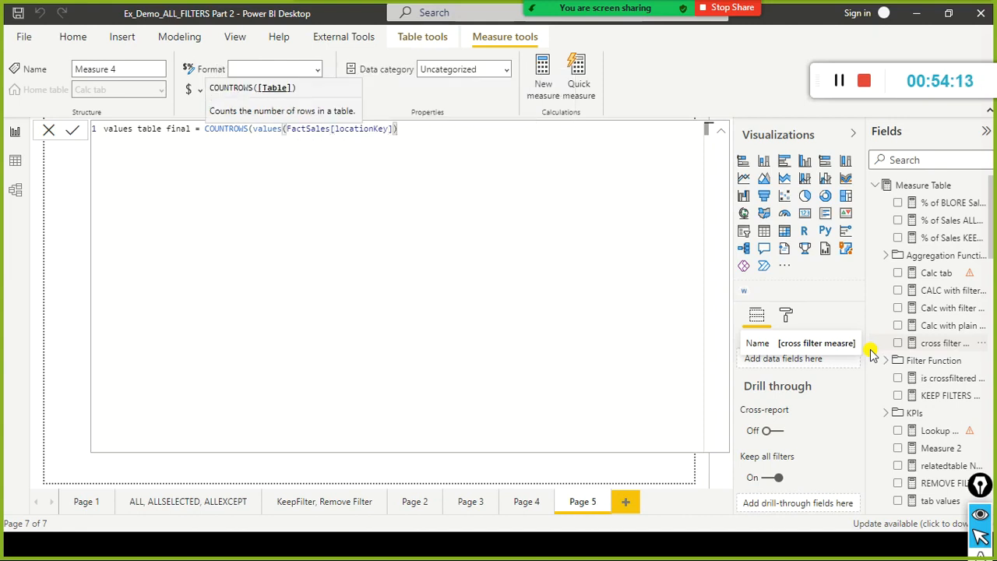
pyautogui.hotkey('alt', 'Tab')
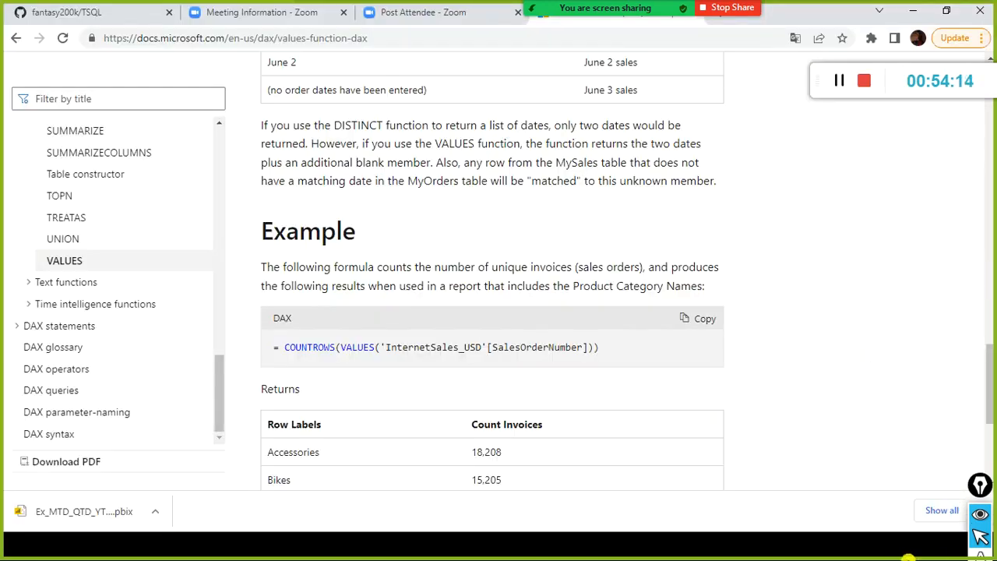
pyautogui.hotkey('alt', 'Tab')
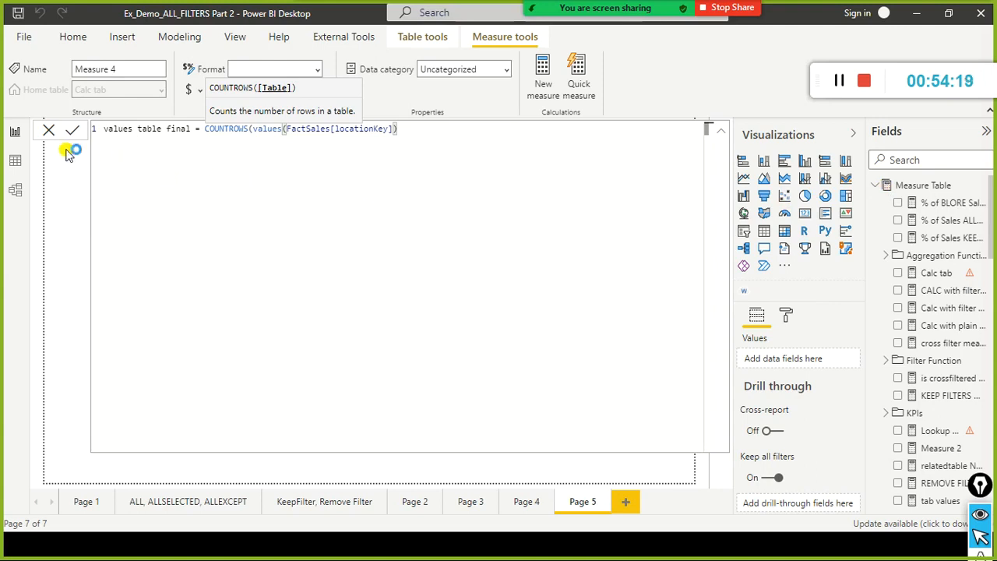
pyautogui.press('Return')
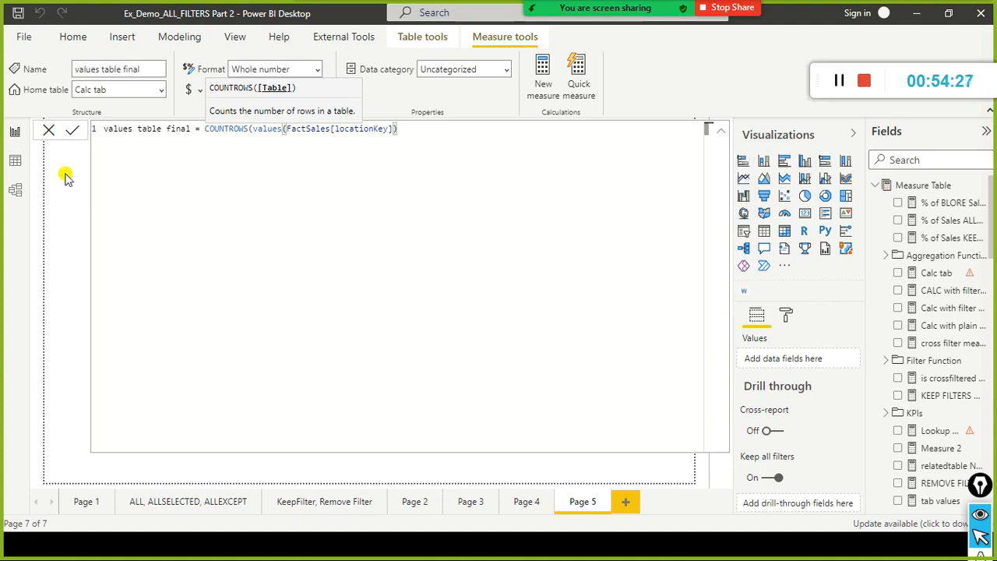
pyautogui.click(49, 128)
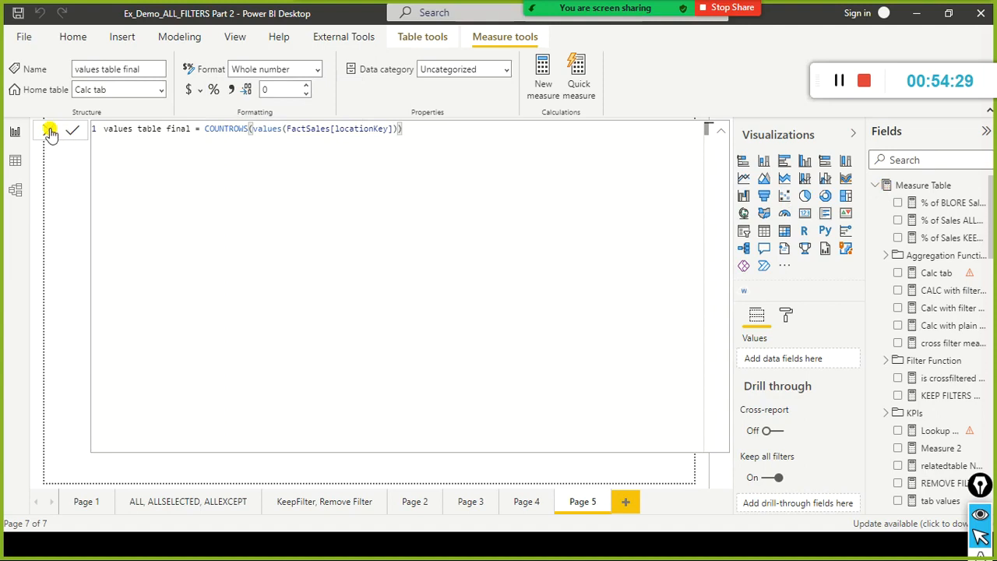
# Search the fields list for values to locate the values table final measure, and switch to the data view.
pyautogui.scroll(-10, 918, 362)
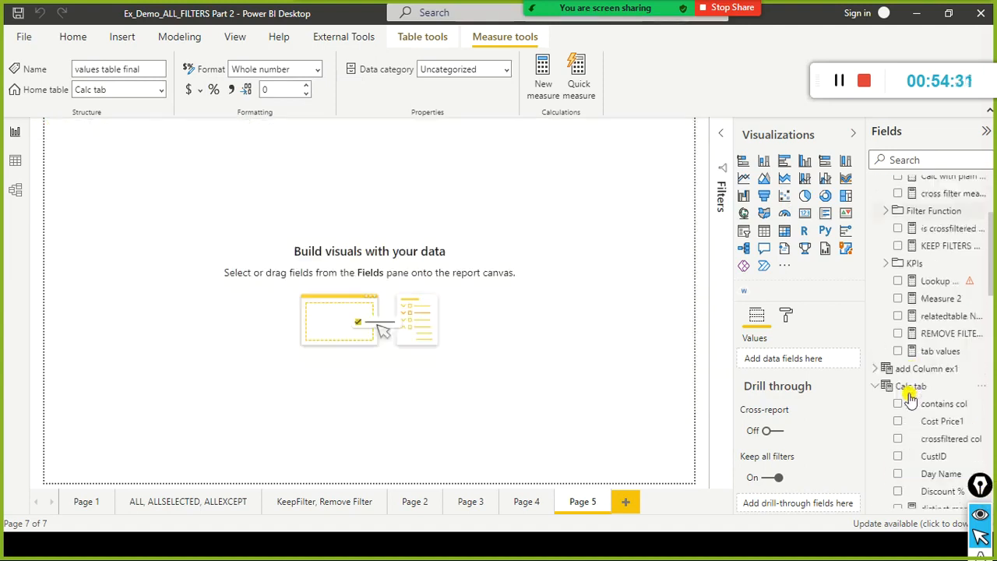
pyautogui.scroll(-10, 909, 414)
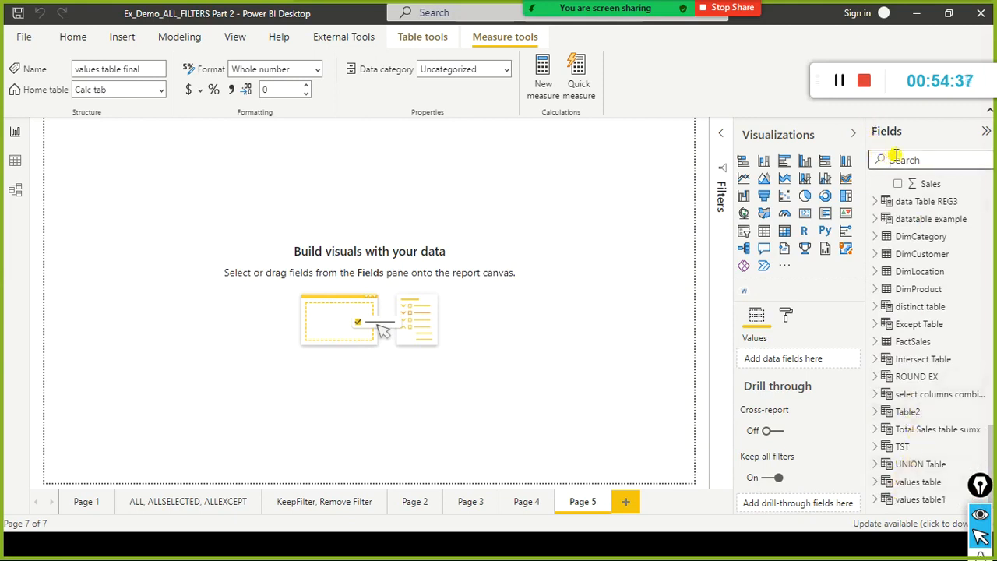
pyautogui.write('values')
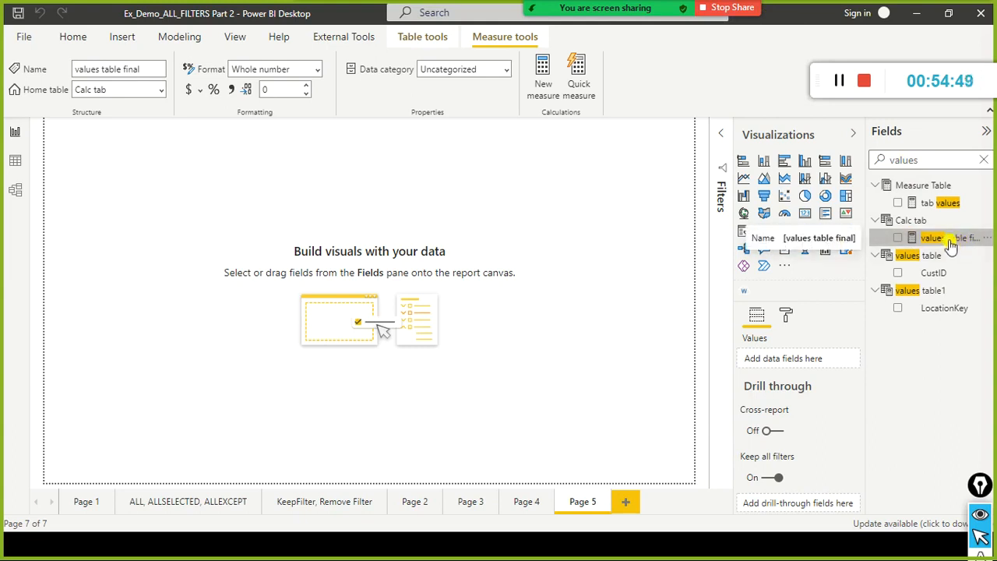
pyautogui.click(15, 161)
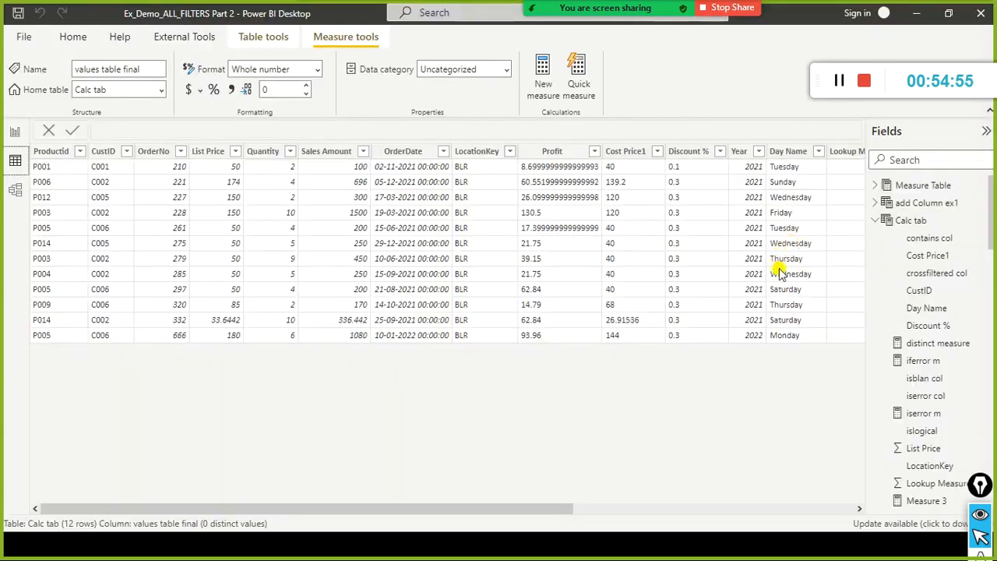
# Collapse Calc tab in the data view and search the fields list for calc and for val to find the measure's home table.
pyautogui.click(876, 221)
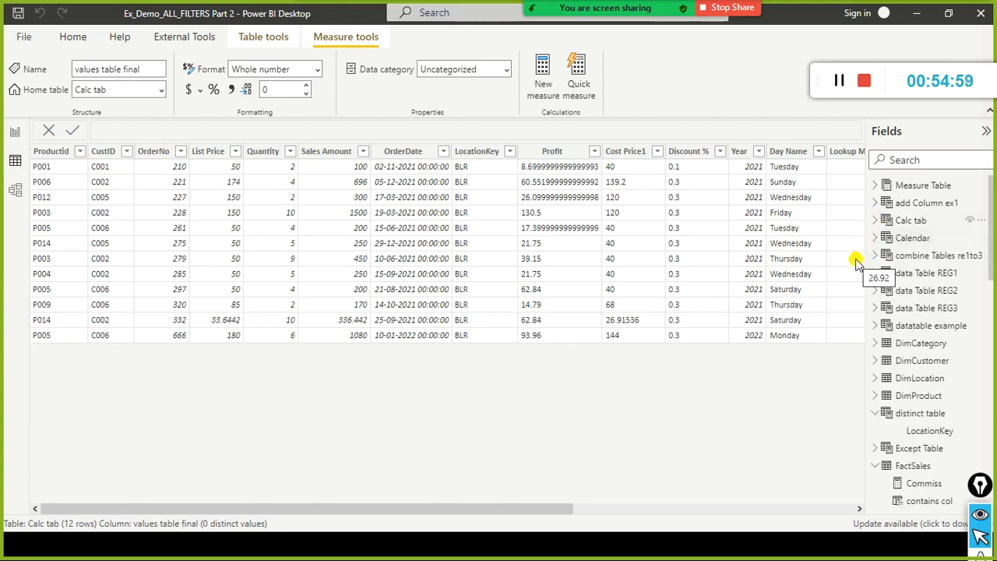
pyautogui.scroll(-6, 923, 391)
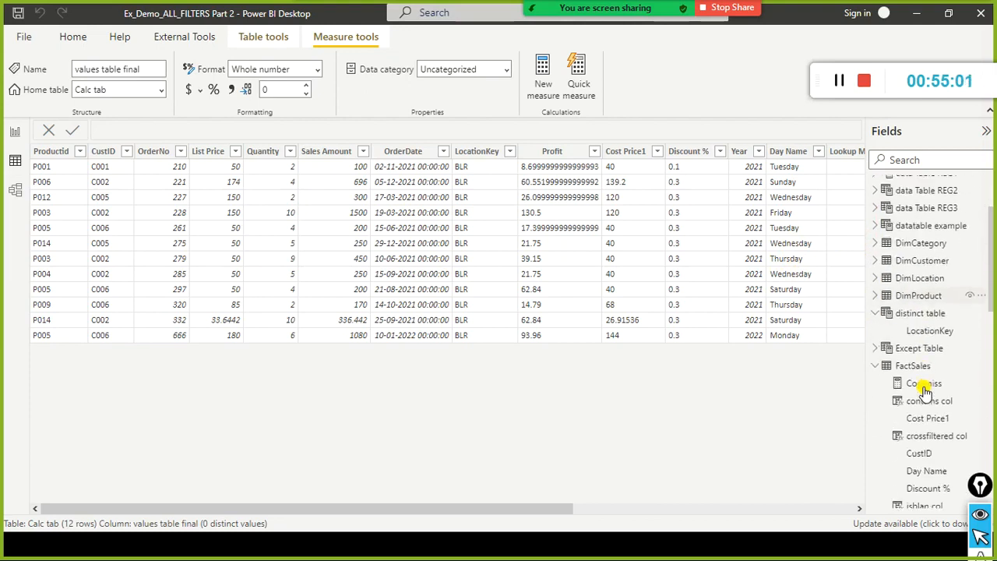
pyautogui.scroll(3, 944, 377)
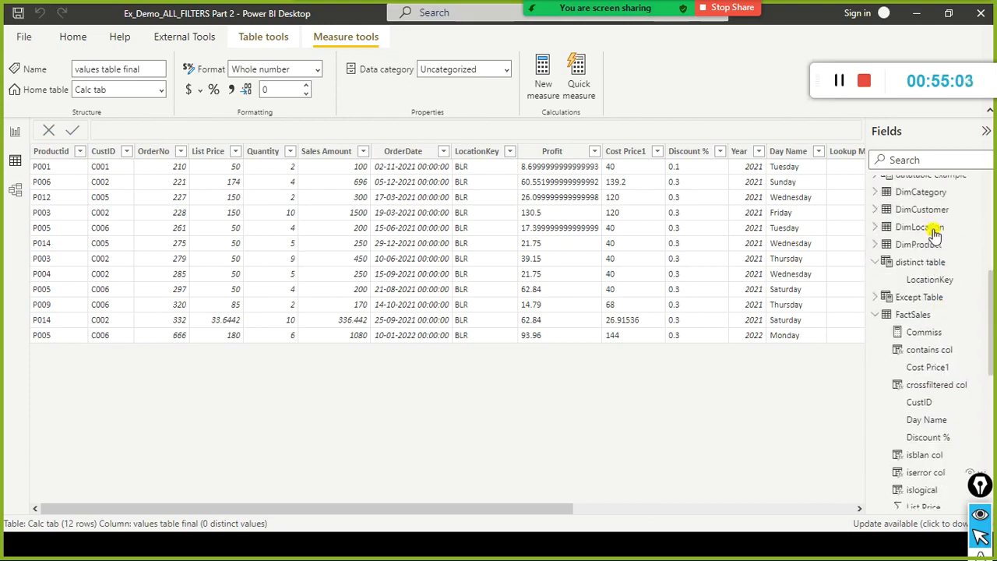
pyautogui.click(940, 156)
pyautogui.write('calc')
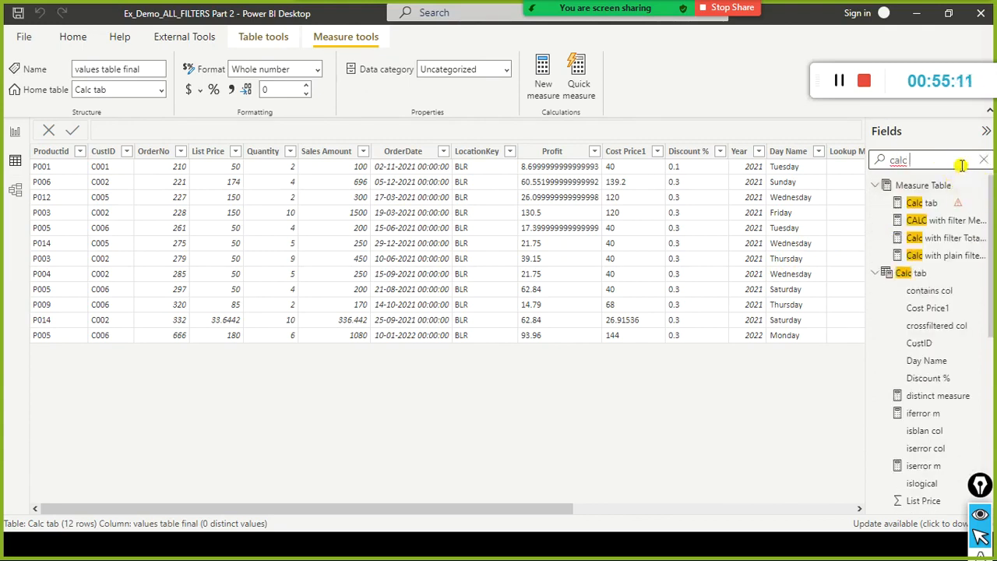
pyautogui.doubleClick(956, 165)
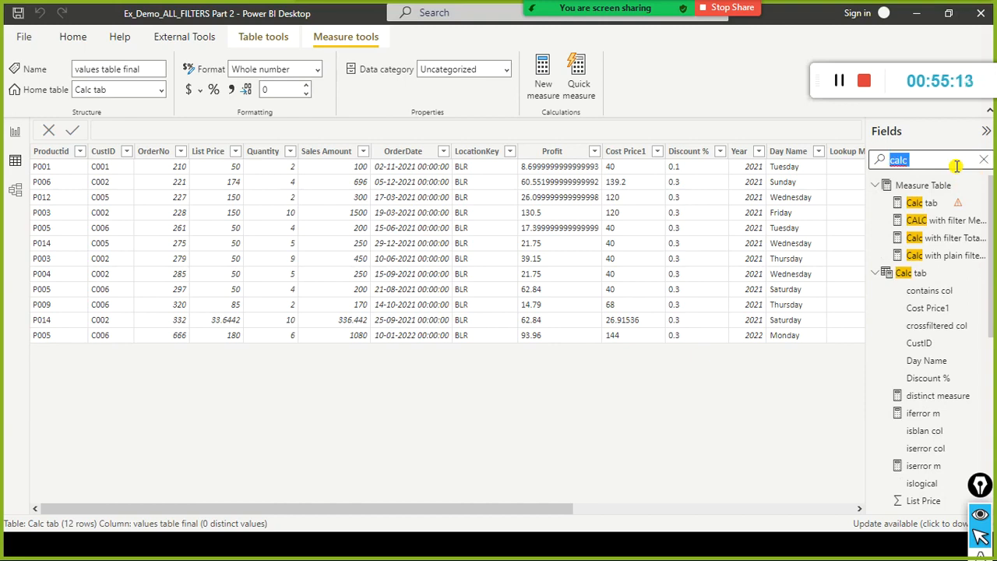
pyautogui.write('vales')
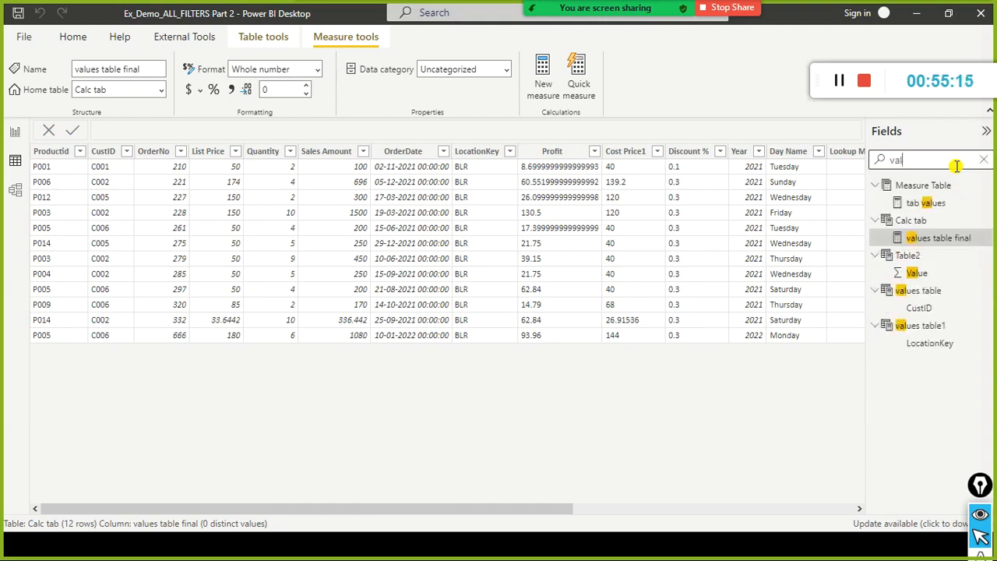
pyautogui.press('BackSpace')
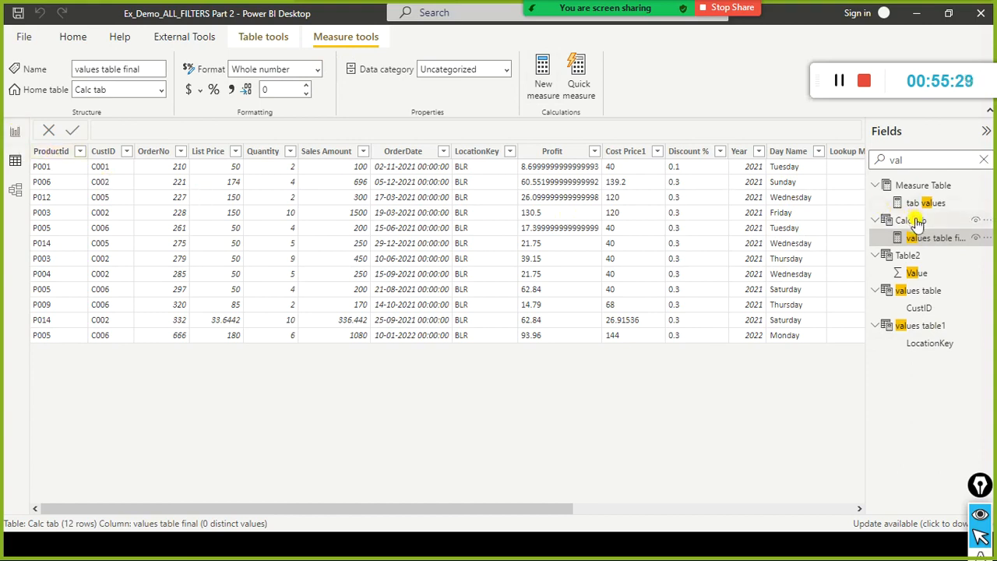
# Compare the formulas and data of Calc tab and values table1 with the values table final measure, checking Calc tab's further columns.
pyautogui.click(990, 220)
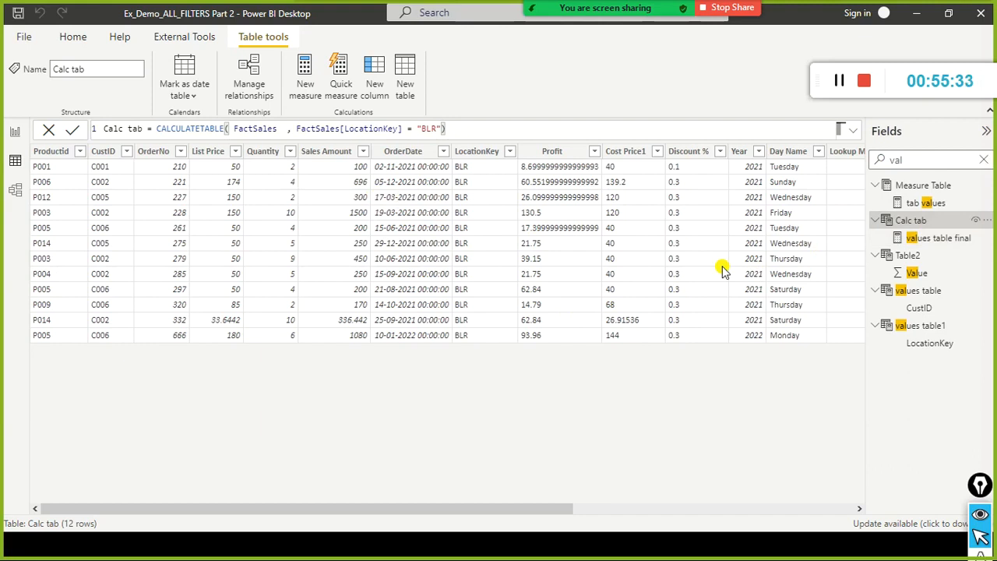
pyautogui.click(920, 308)
pyautogui.click(919, 326)
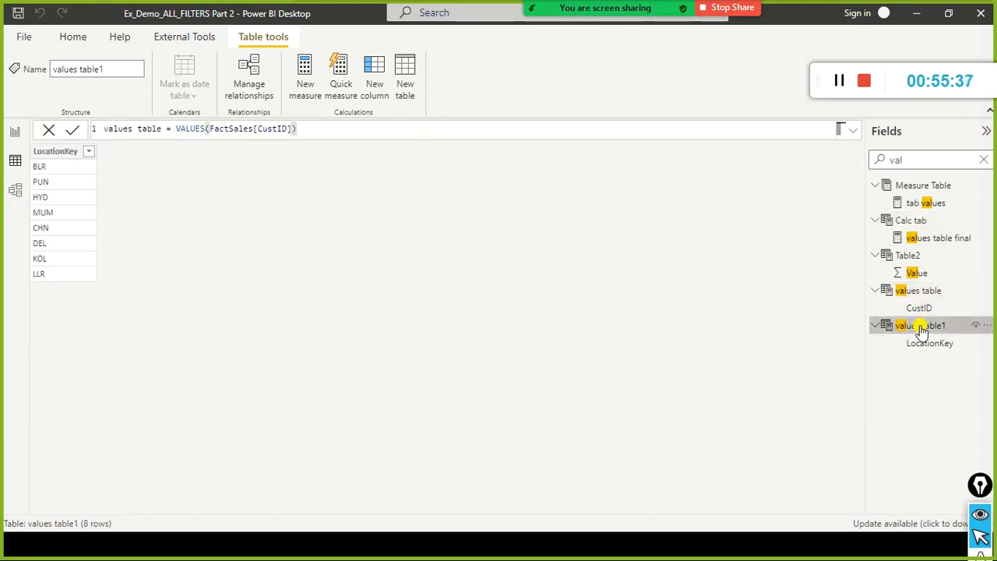
pyautogui.click(917, 237)
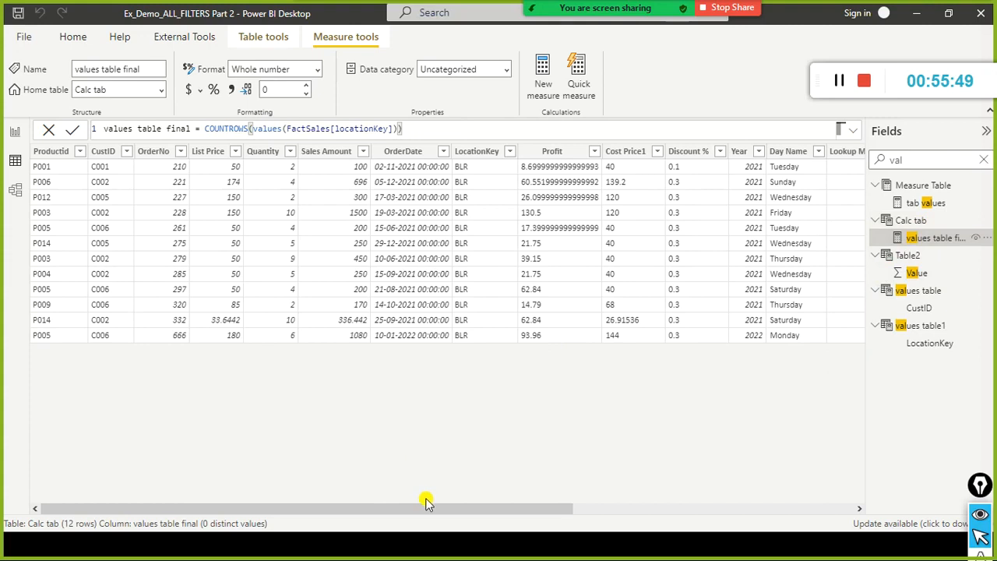
pyautogui.moveTo(434, 510); pyautogui.dragTo(683, 503)
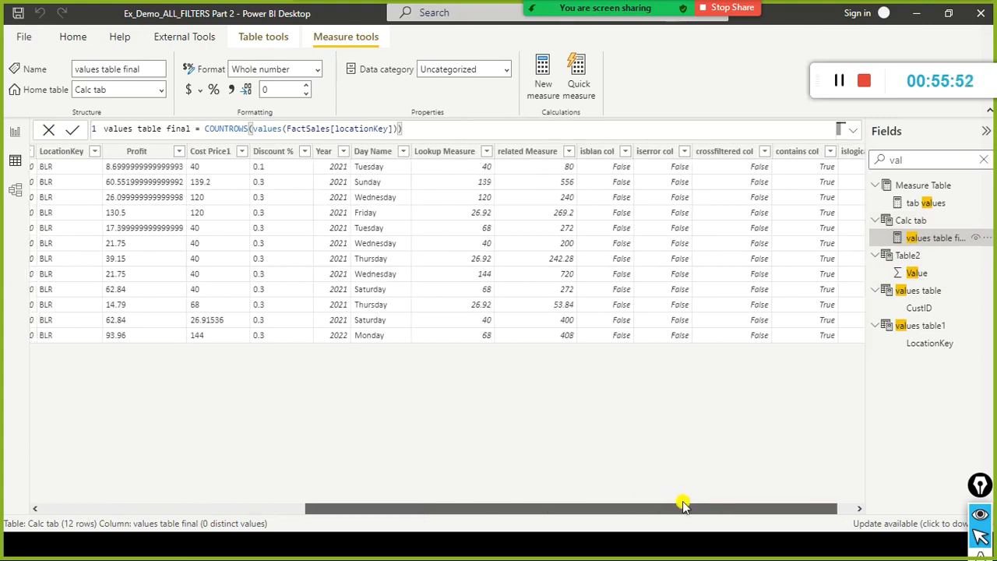
pyautogui.click(919, 221)
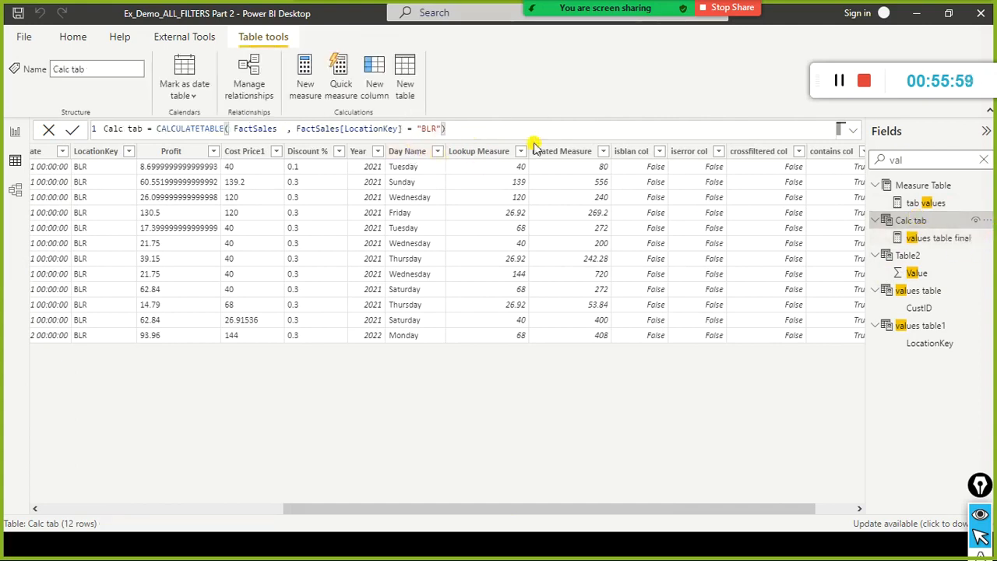
# Try to wrap the values table1 formula in COUNTROWS as countrows(VALUES(FactSales[LocationKey])) and commit it.
pyautogui.click(945, 321)
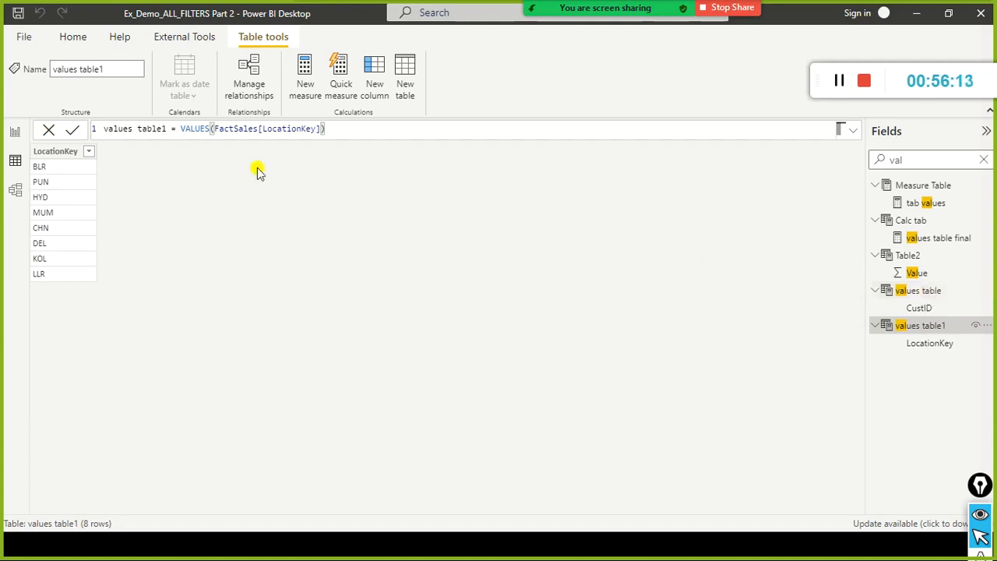
pyautogui.click(190, 131)
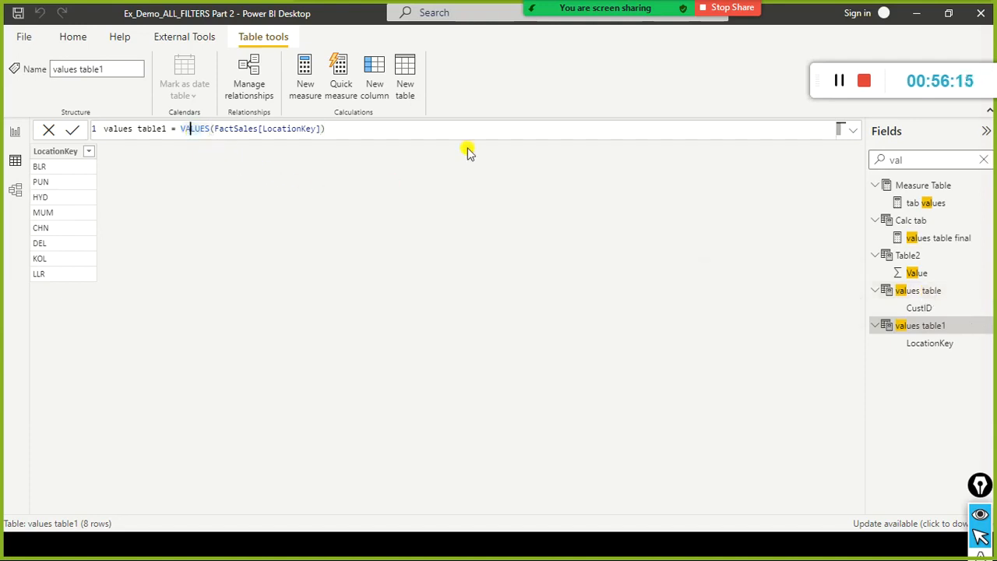
pyautogui.write('countrows(')
pyautogui.press('End')
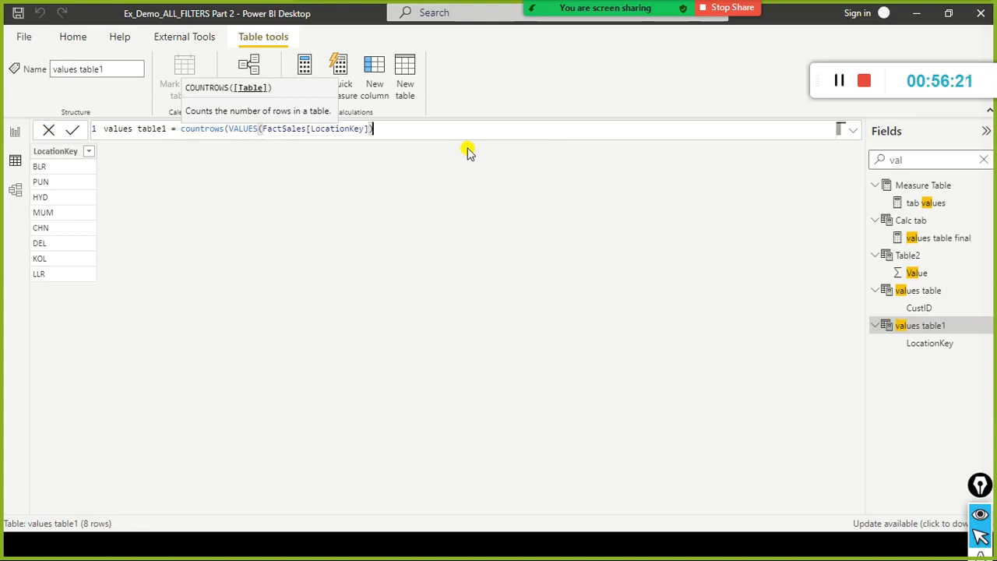
pyautogui.write(')')
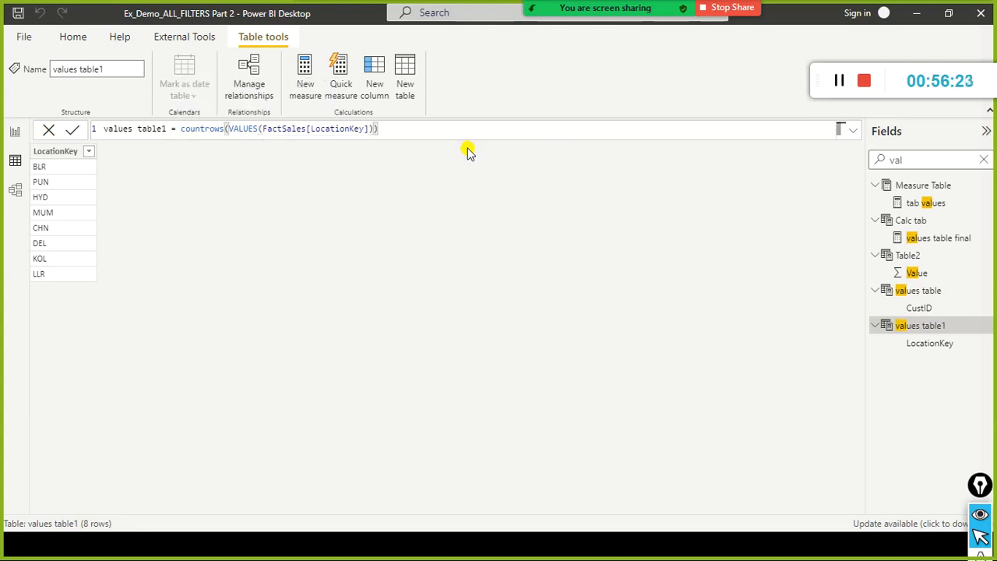
pyautogui.click(467, 152)
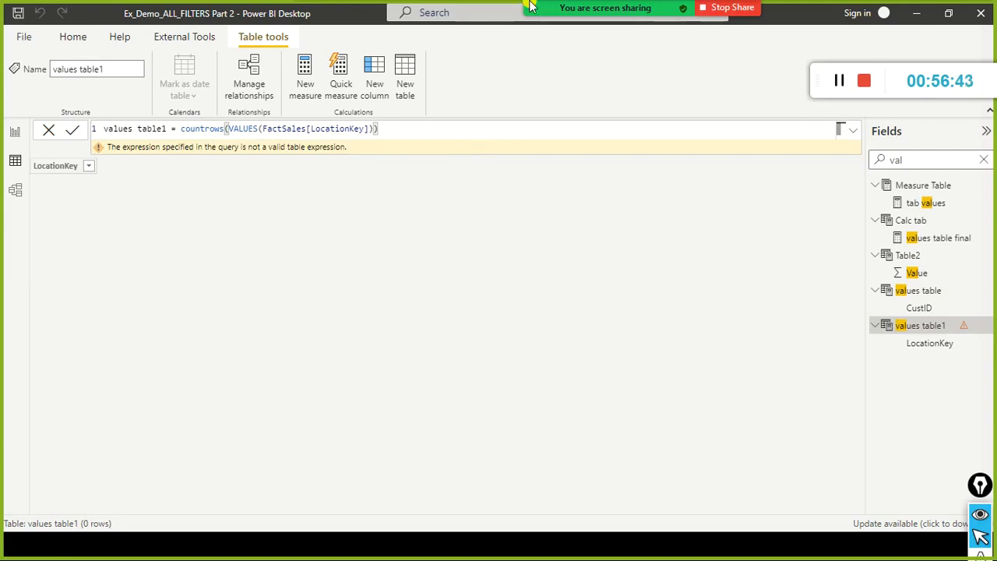
# Return to the report view and remove the countrows wrapper from values table1, leaving VALUES(FactSales[LocationKey]) as its formula.
pyautogui.click(229, 128)
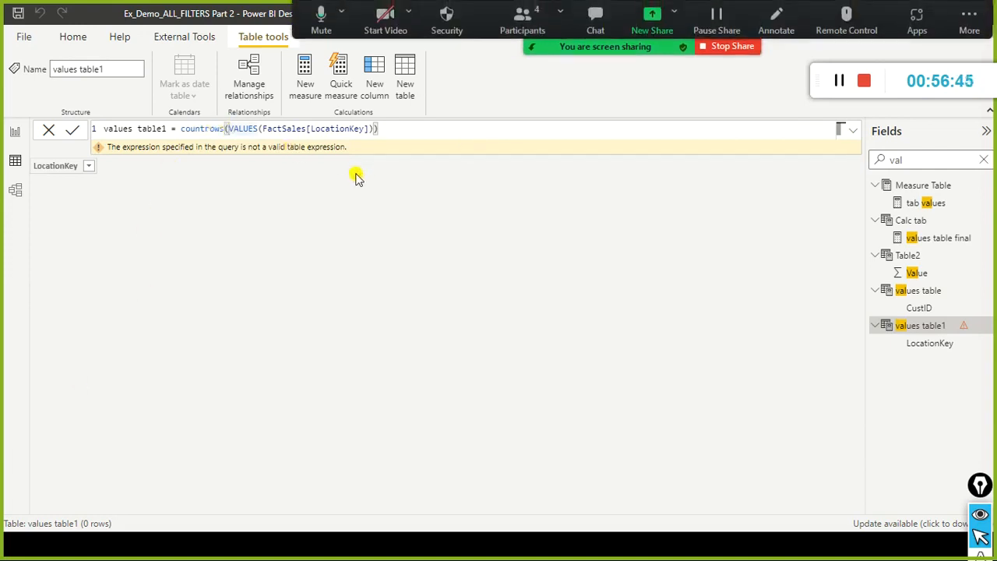
pyautogui.hotkey('ctrl', 'a')
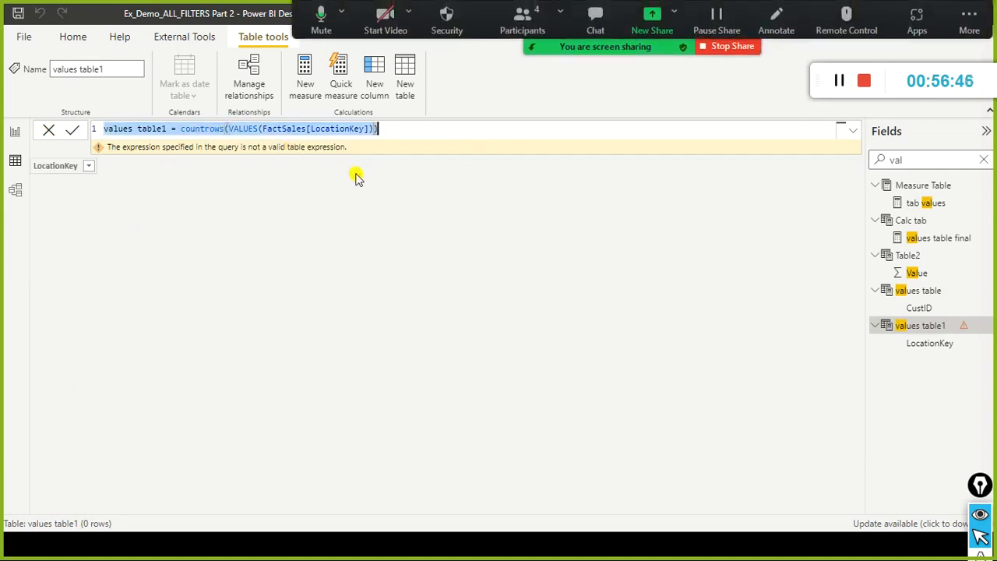
pyautogui.click(15, 134)
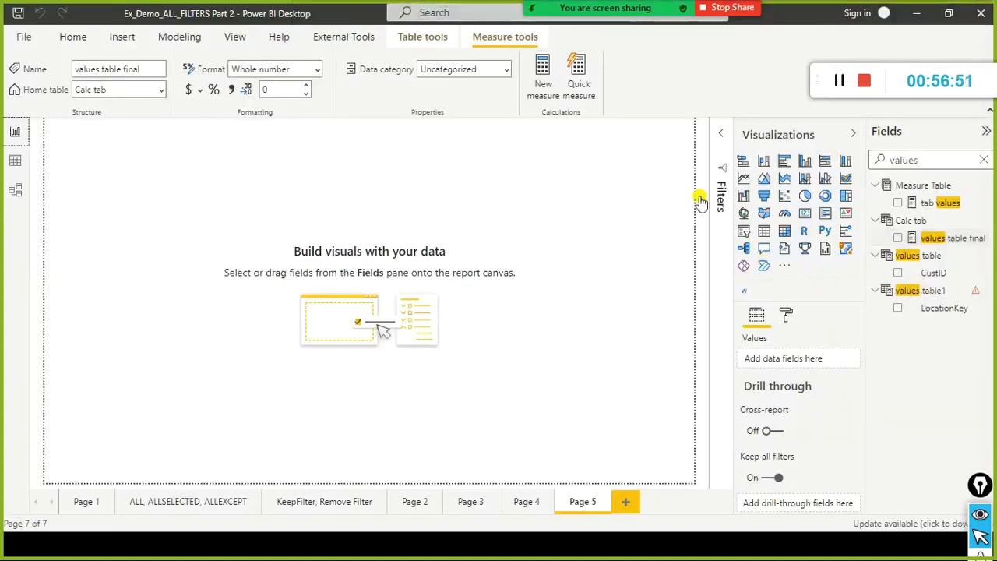
pyautogui.click(805, 217)
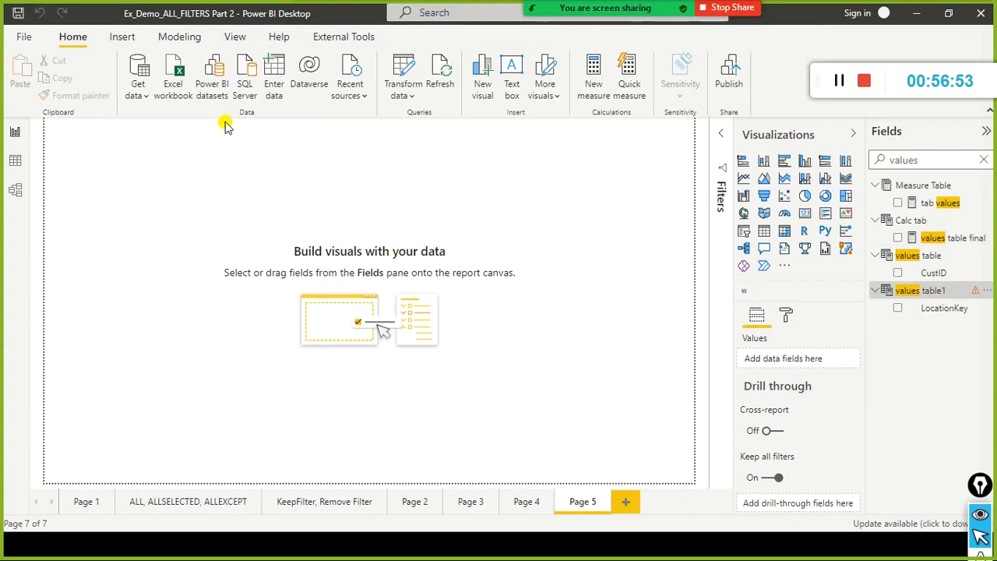
pyautogui.click(924, 291)
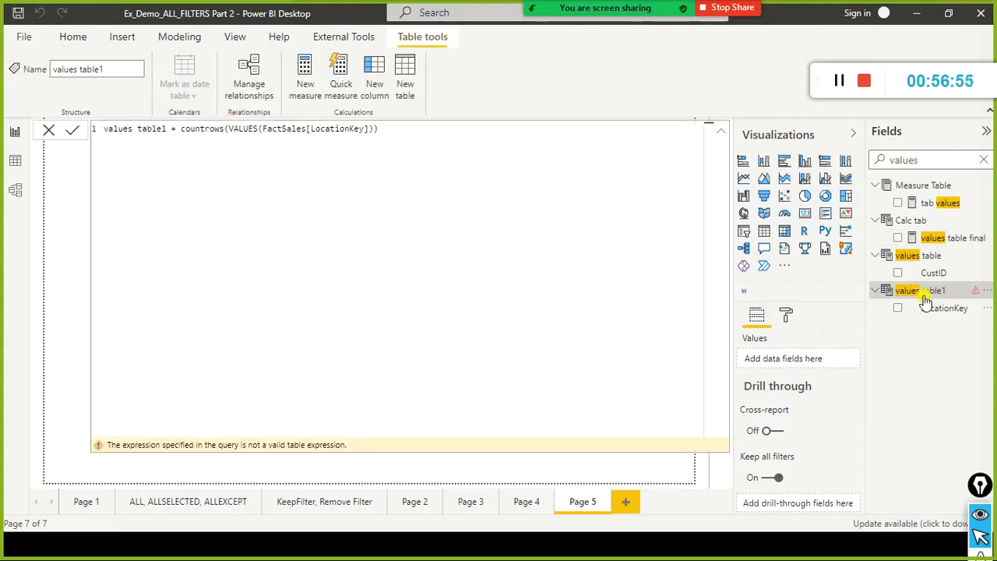
pyautogui.click(228, 129)
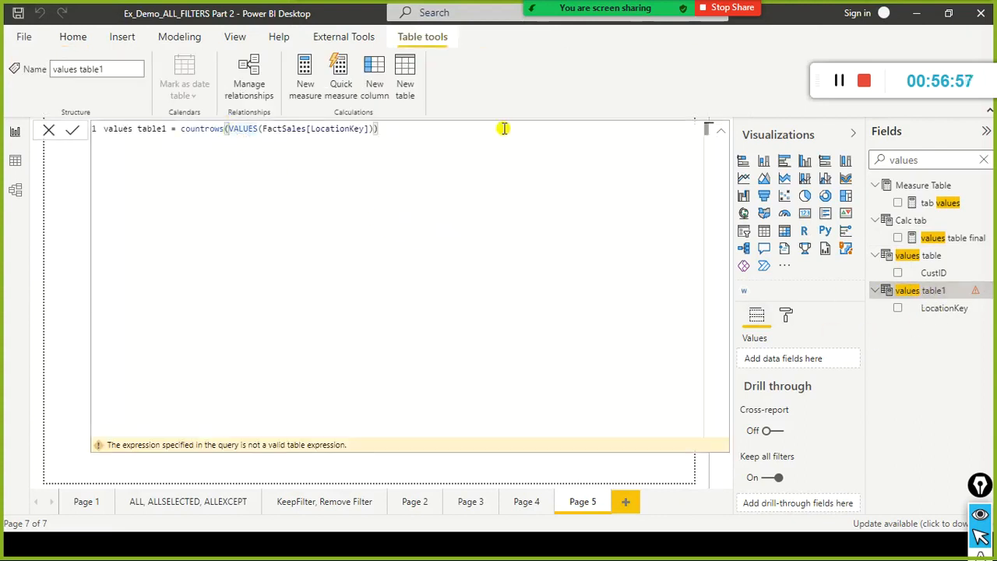
pyautogui.hotkey('ctrl', 'shift', 'Left')
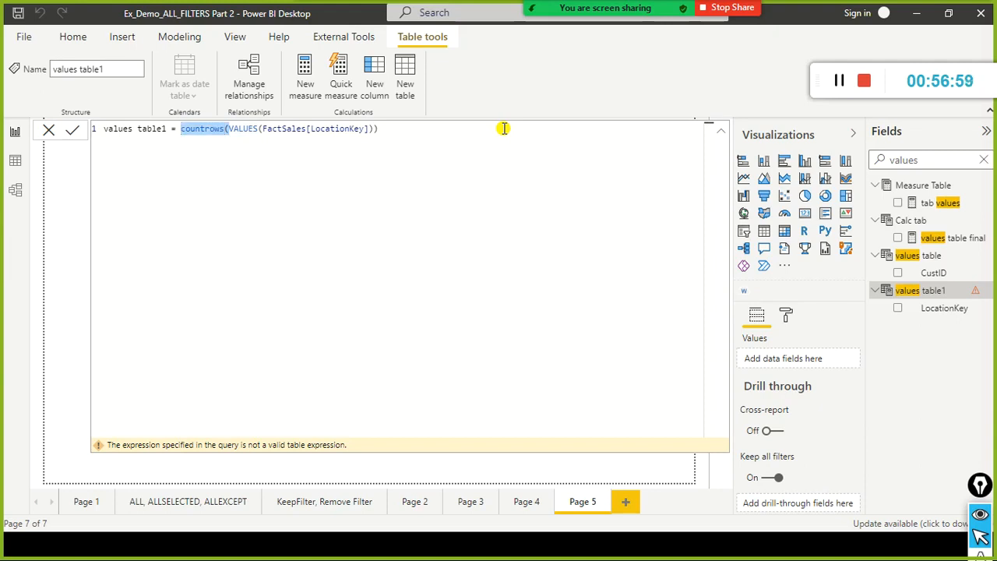
pyautogui.press('Delete')
pyautogui.press('Delete')
pyautogui.press('BackSpace')
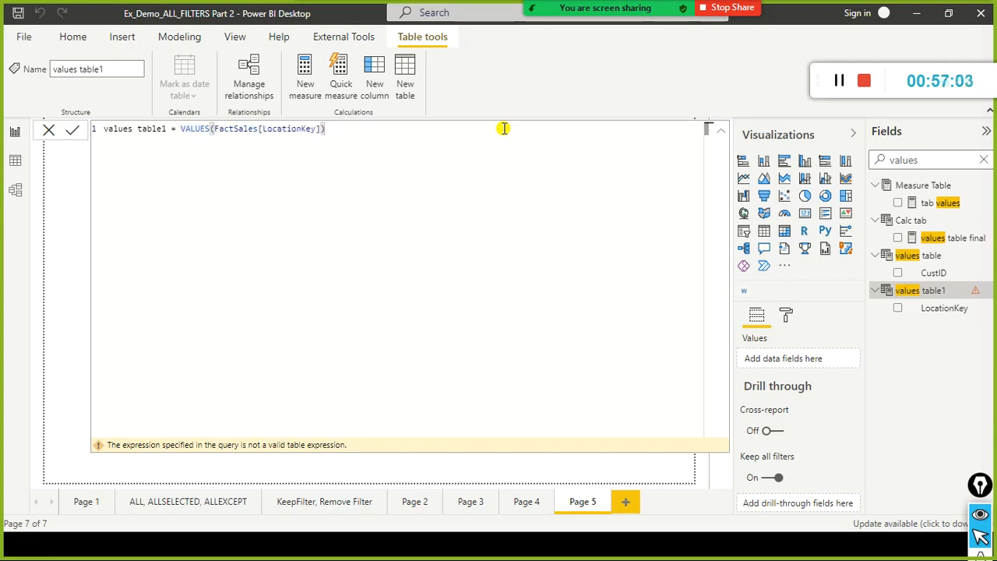
# Fill the empty slicer on Page 5 with Location Name from the DimLocation table.
pyautogui.moveTo(803, 82); pyautogui.dragTo(830, 48)
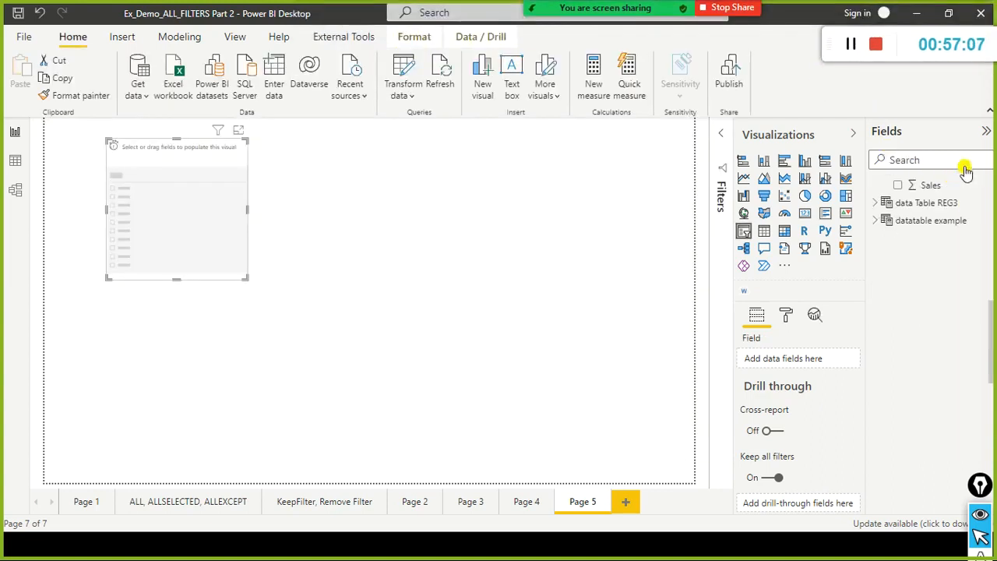
pyautogui.click(931, 161)
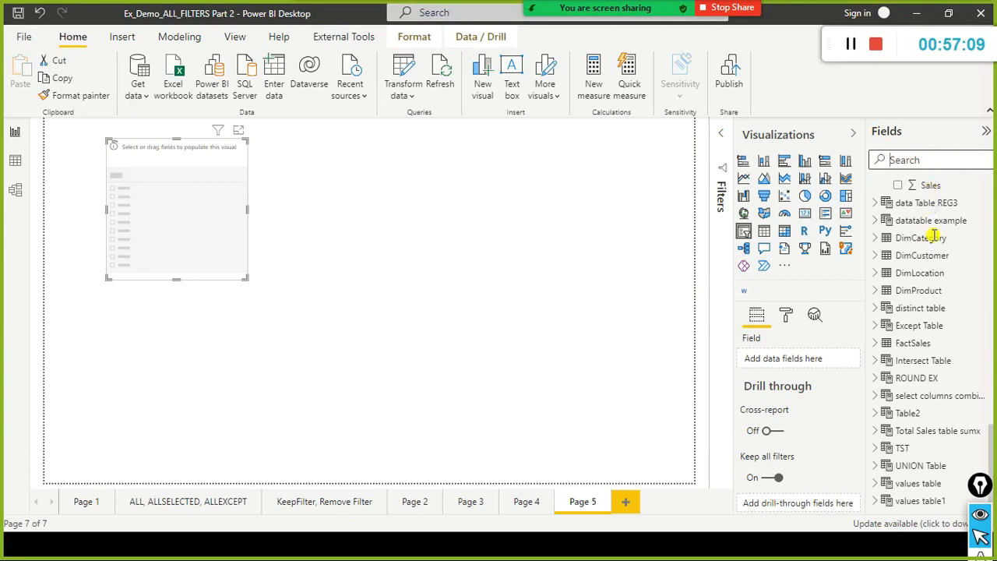
pyautogui.click(876, 274)
pyautogui.click(878, 273)
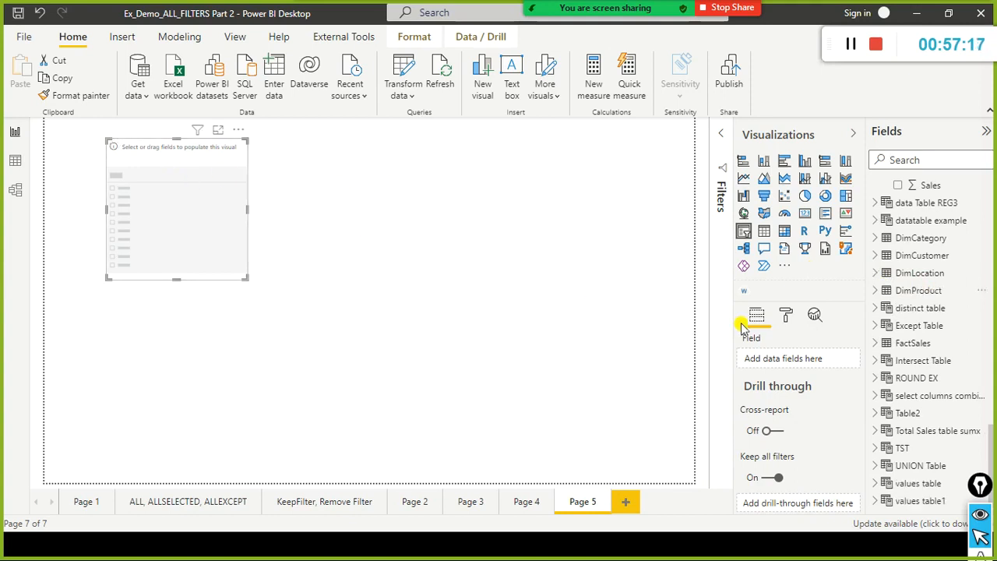
pyautogui.scroll(2, 966, 248)
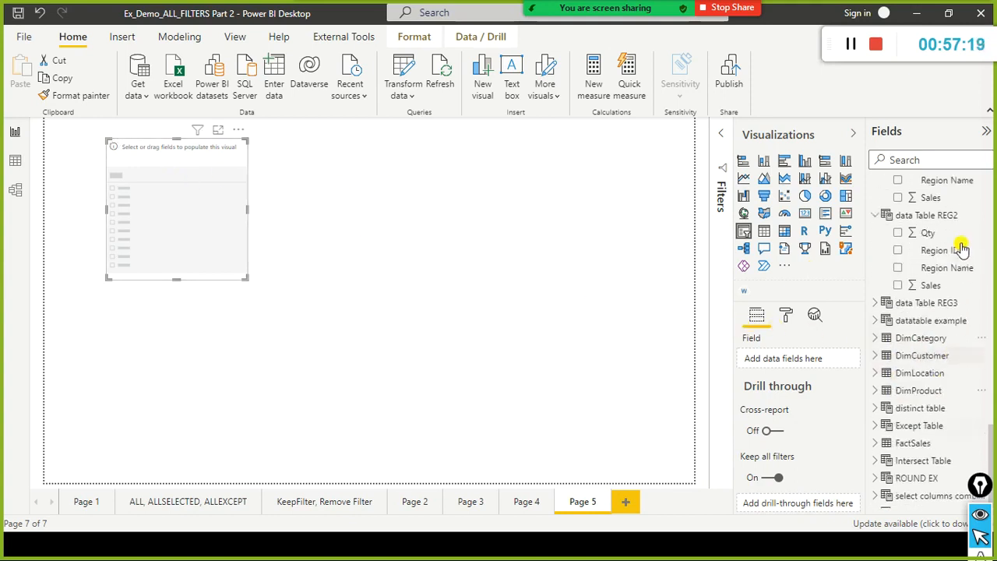
pyautogui.scroll(-2, 960, 267)
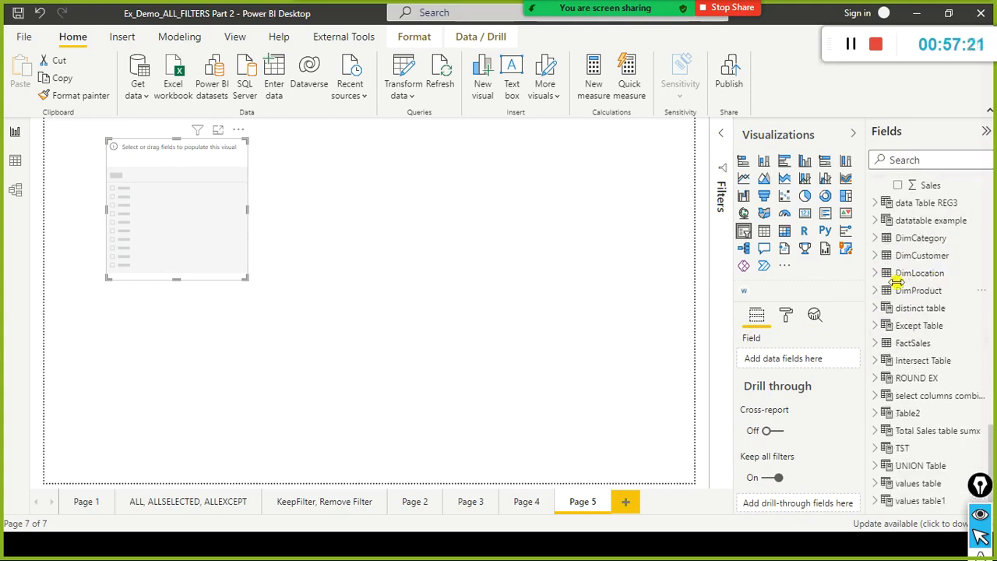
pyautogui.click(877, 272)
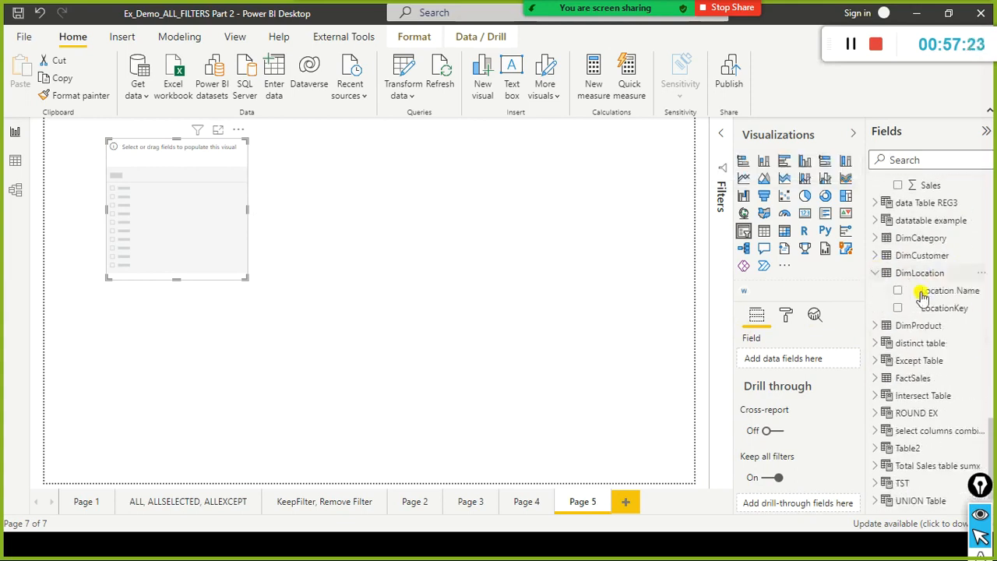
pyautogui.moveTo(960, 288); pyautogui.dragTo(173, 183)
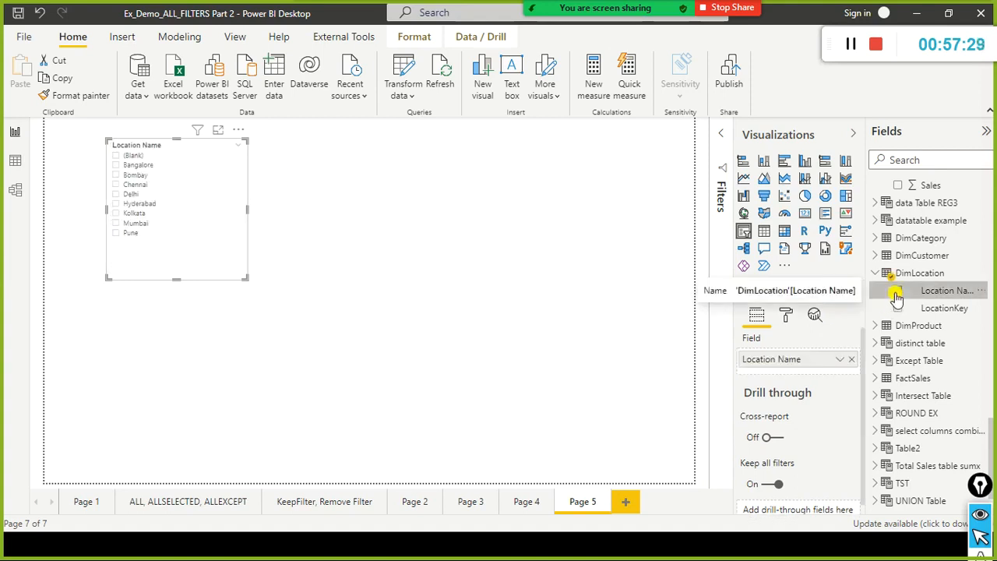
# Move the Location Name slicer to the right part of the report page and shorten it to fit its list.
pyautogui.moveTo(226, 235); pyautogui.dragTo(600, 256)
pyautogui.moveTo(548, 301); pyautogui.dragTo(550, 277)
pyautogui.click(559, 325)
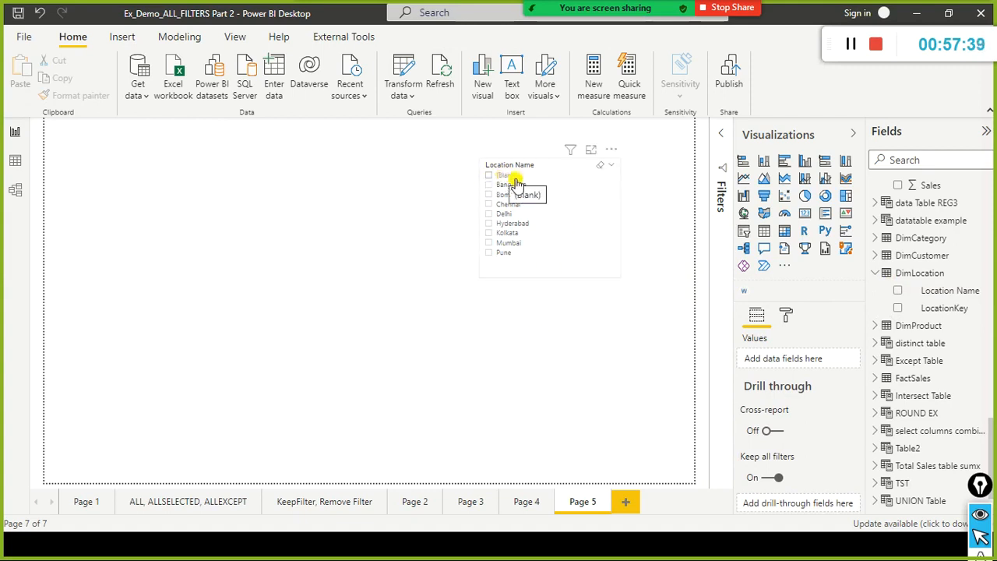
pyautogui.click(574, 277)
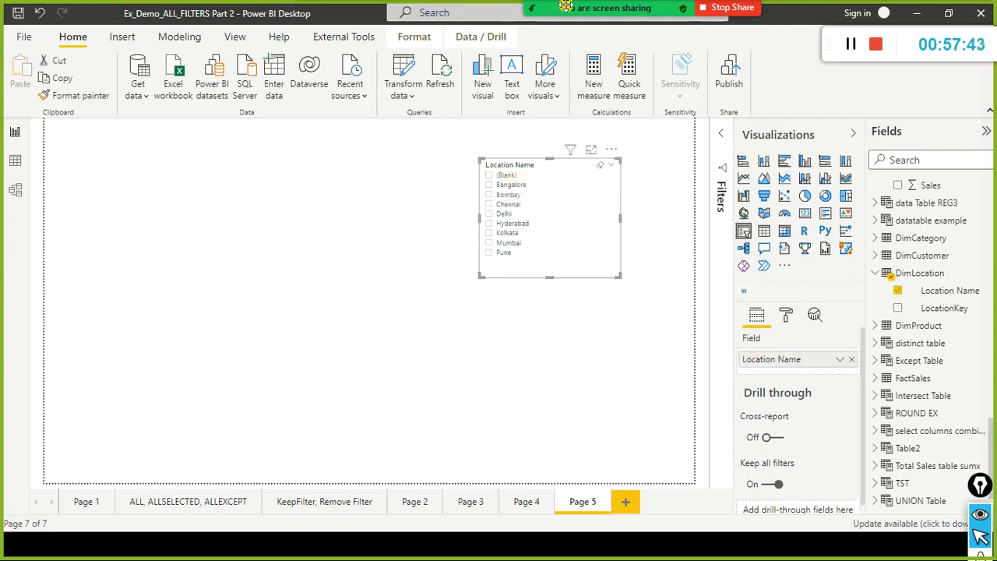
# Switch to the Zoom meeting's participants list, mute all current and new participants, and close the list.
pyautogui.click(519, 16)
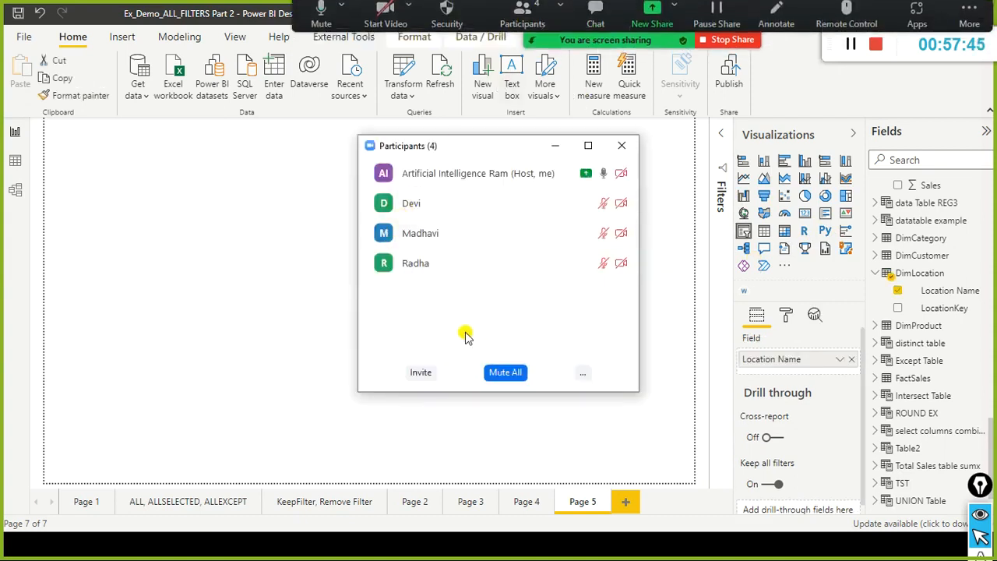
pyautogui.click(507, 373)
pyautogui.click(374, 266)
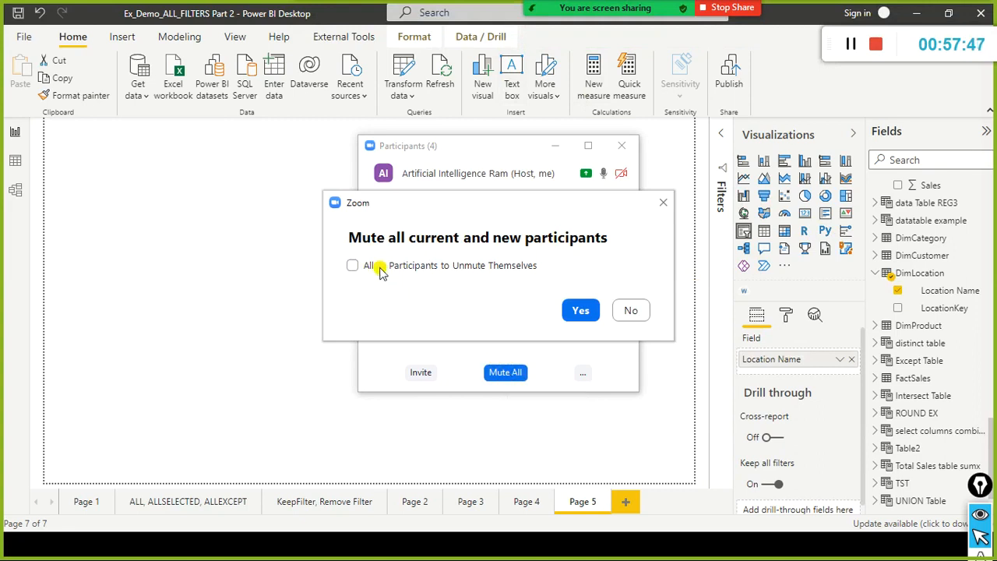
pyautogui.click(578, 312)
pyautogui.click(508, 373)
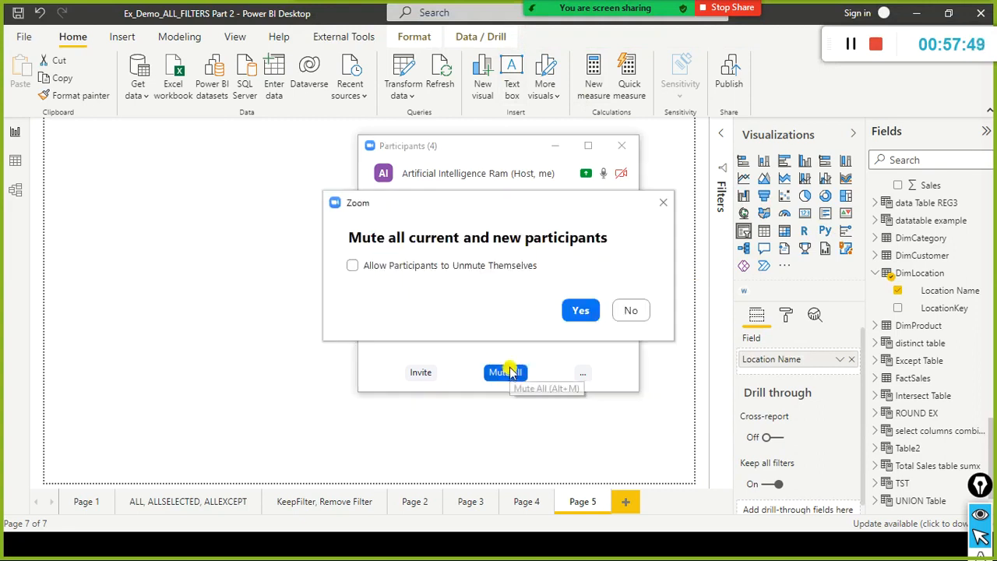
pyautogui.click(581, 310)
pyautogui.click(621, 146)
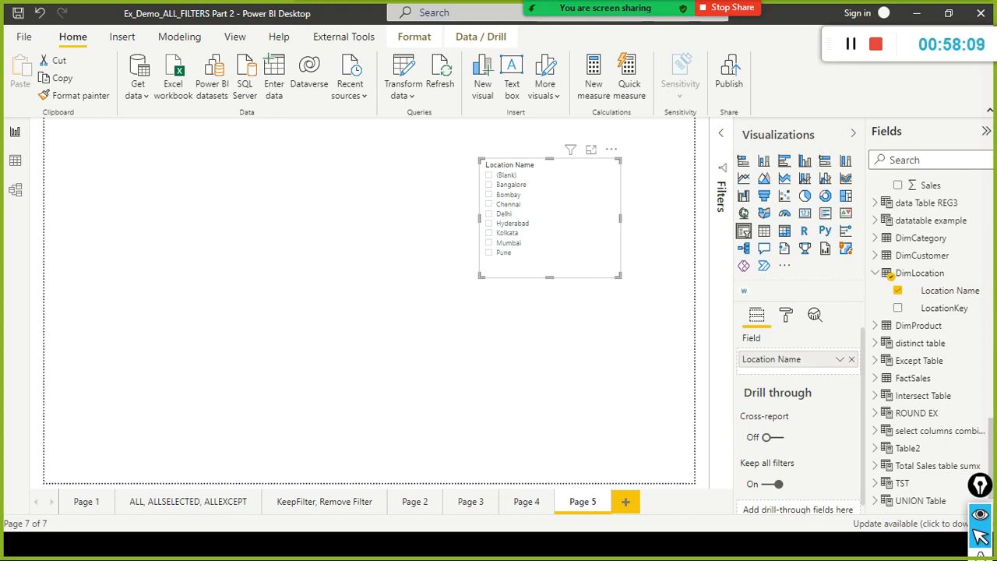
# Add a second slicer with LocationKey from FactSales, shorten it and place it in the upper left of the report page.
pyautogui.click(300, 361)
pyautogui.click(744, 231)
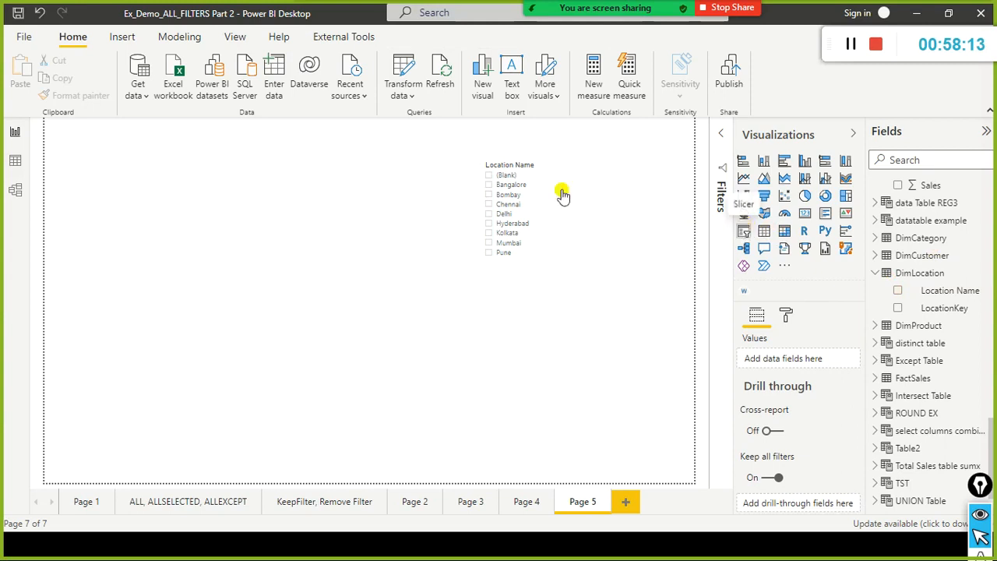
pyautogui.moveTo(219, 367); pyautogui.dragTo(200, 268)
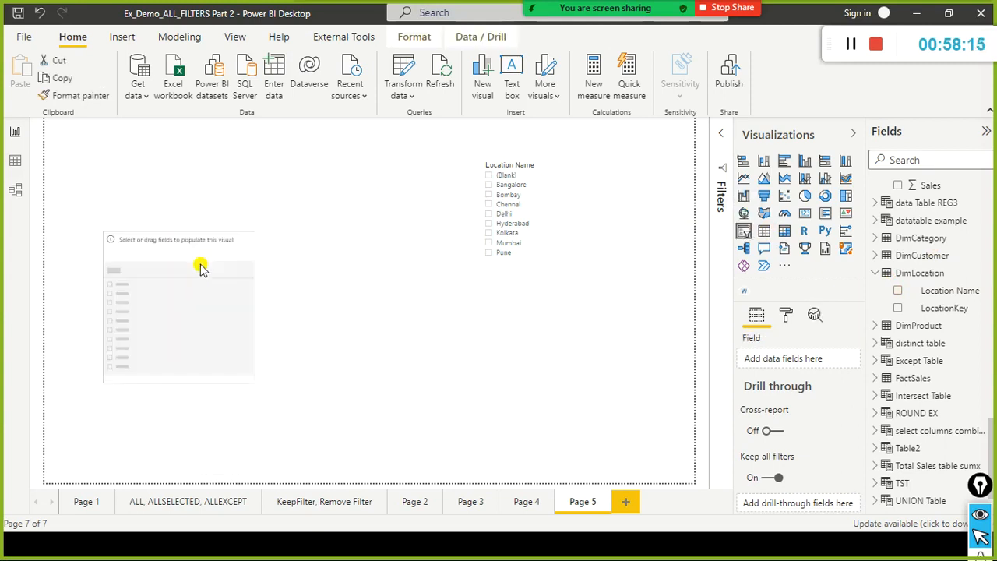
pyautogui.click(874, 378)
pyautogui.scroll(-10, 924, 384)
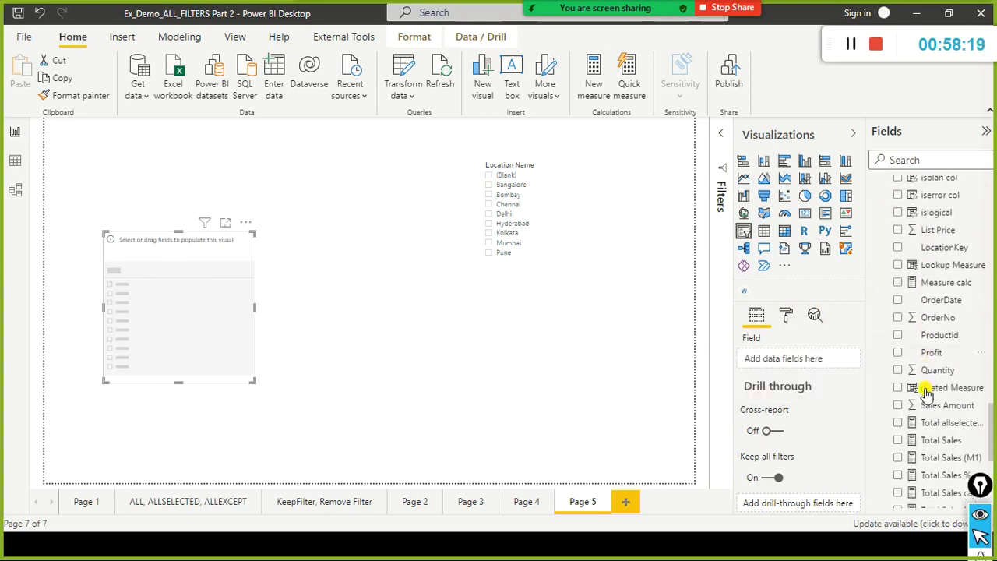
pyautogui.scroll(-1, 927, 394)
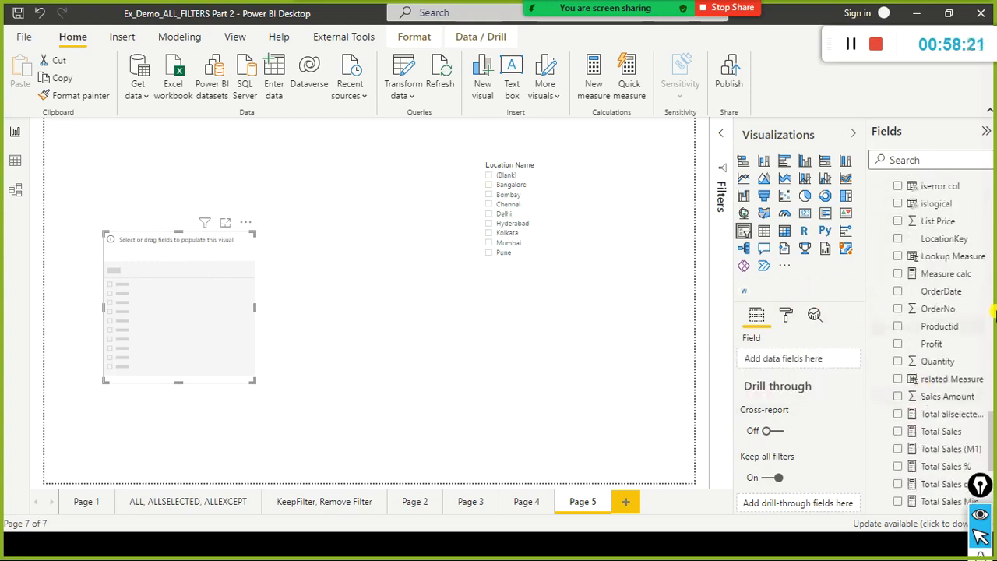
pyautogui.scroll(2, 984, 343)
pyautogui.moveTo(966, 342); pyautogui.dragTo(196, 318)
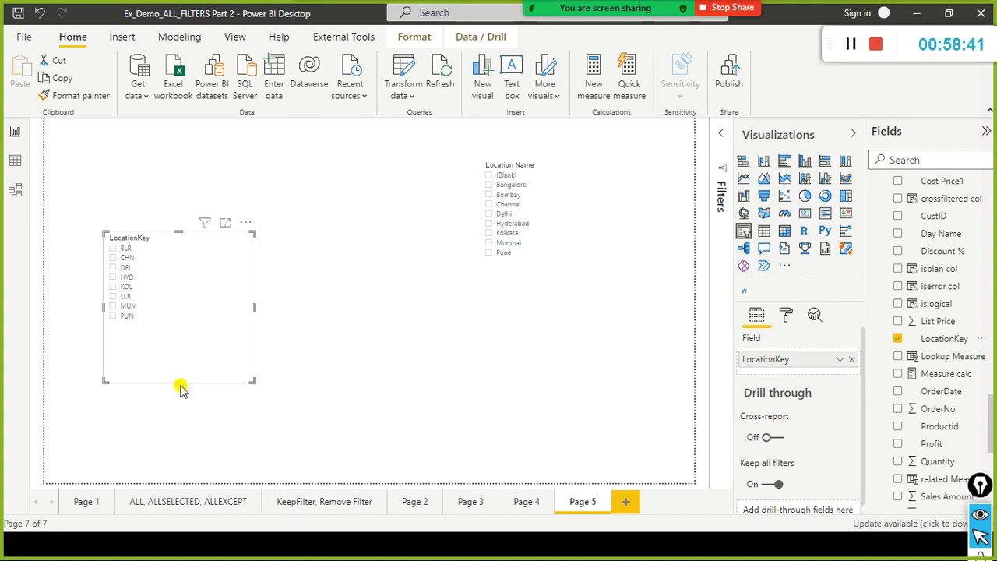
pyautogui.moveTo(180, 382); pyautogui.dragTo(176, 241)
pyautogui.click(222, 333)
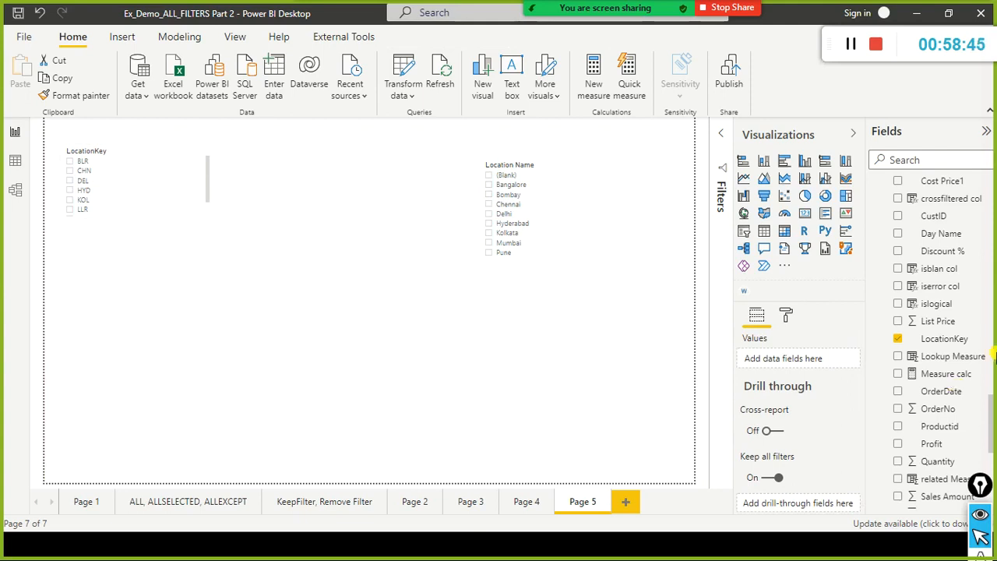
# Add an empty card visual below the LocationKey slicer and place a copy of it alongside.
pyautogui.click(803, 213)
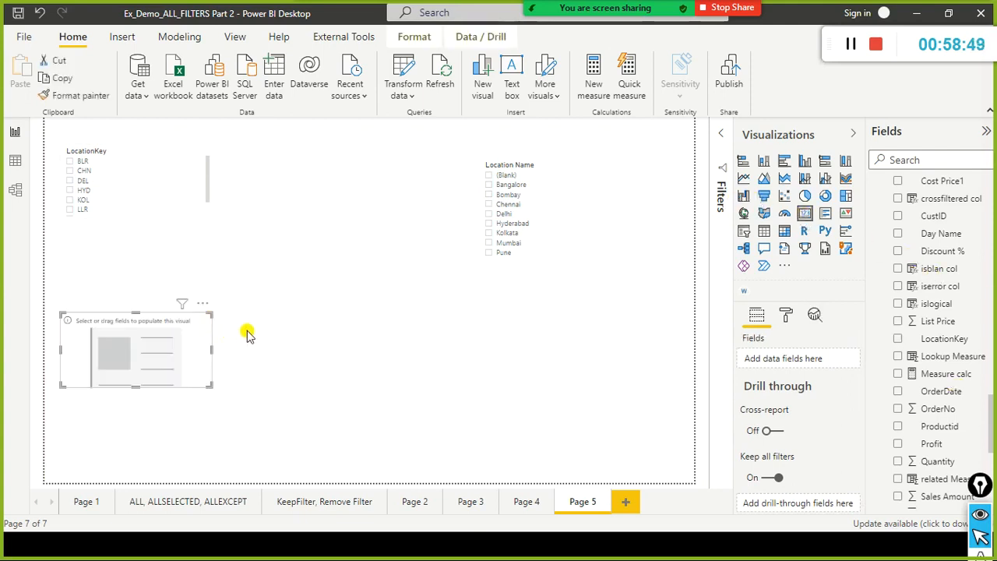
pyautogui.hotkey('ctrl', 'c')
pyautogui.hotkey('ctrl', 'v')
pyautogui.moveTo(201, 339); pyautogui.dragTo(358, 335)
pyautogui.click(494, 356)
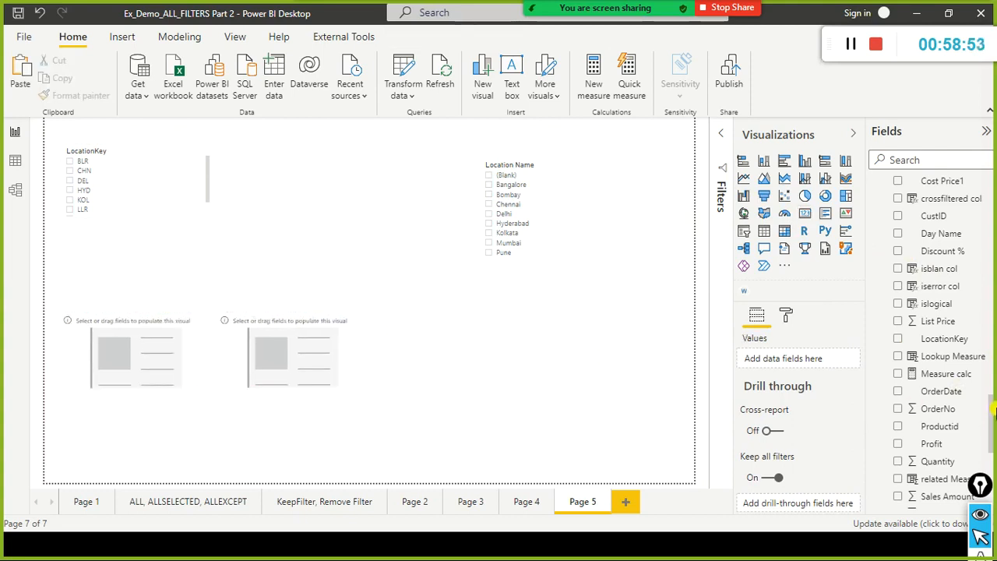
# Look through the FactSales fields, check the formula and rows of values table1 in the data view, and return to the report view.
pyautogui.click(167, 38)
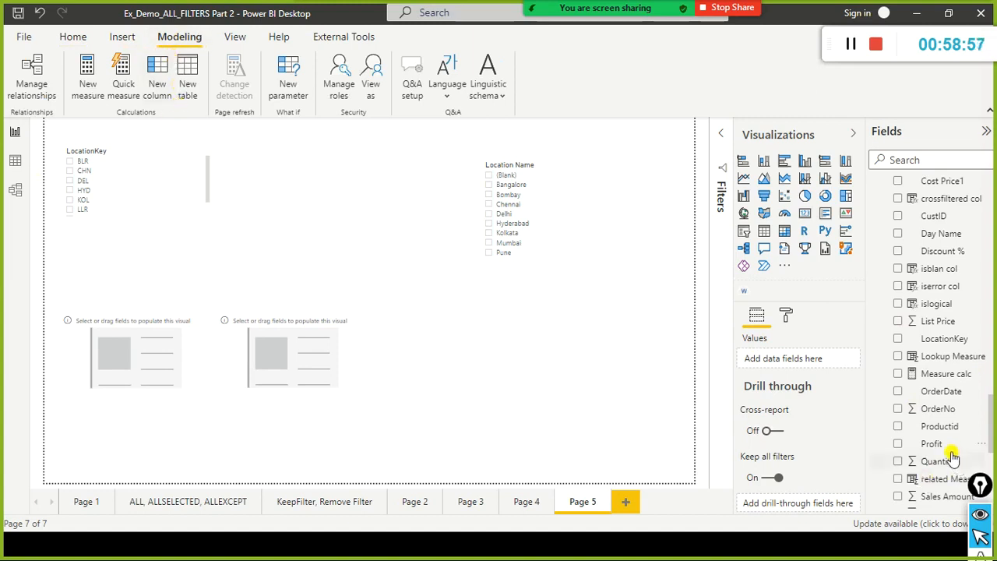
pyautogui.scroll(-5, 927, 483)
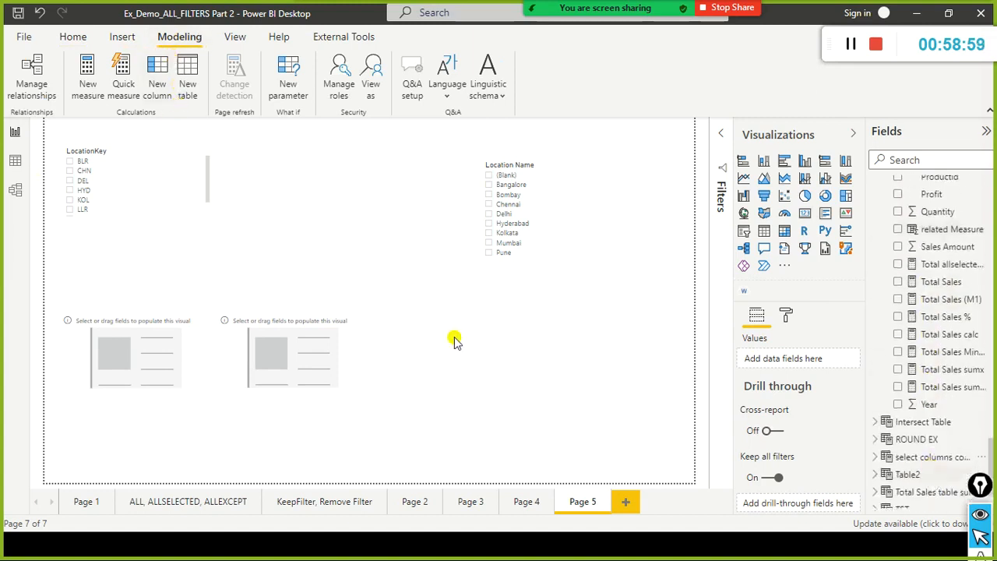
pyautogui.click(15, 161)
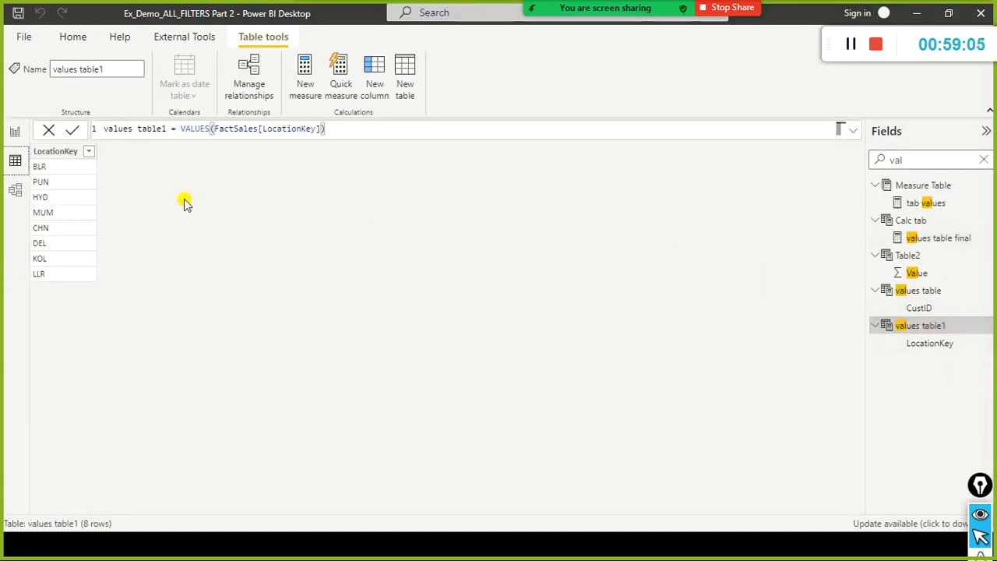
pyautogui.click(16, 133)
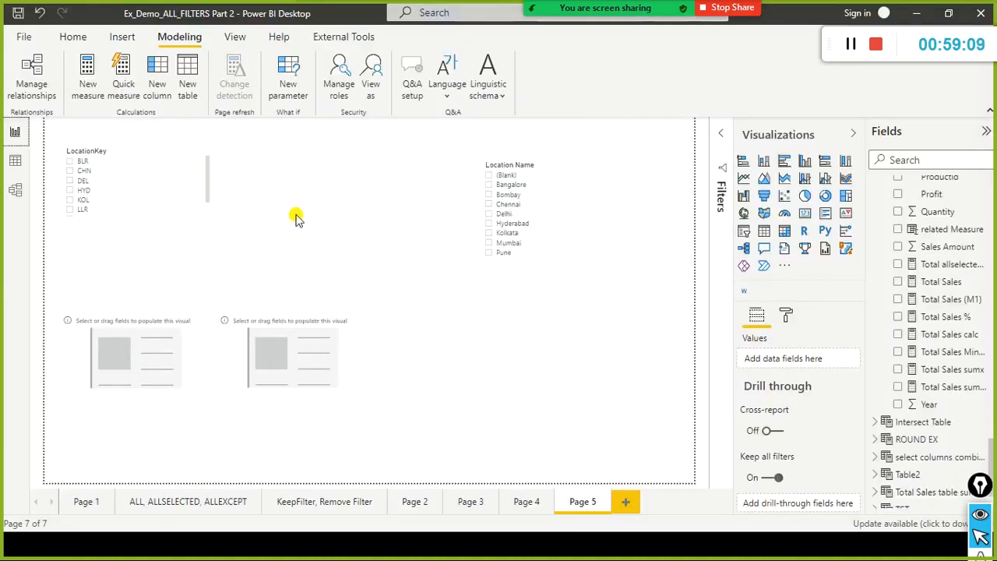
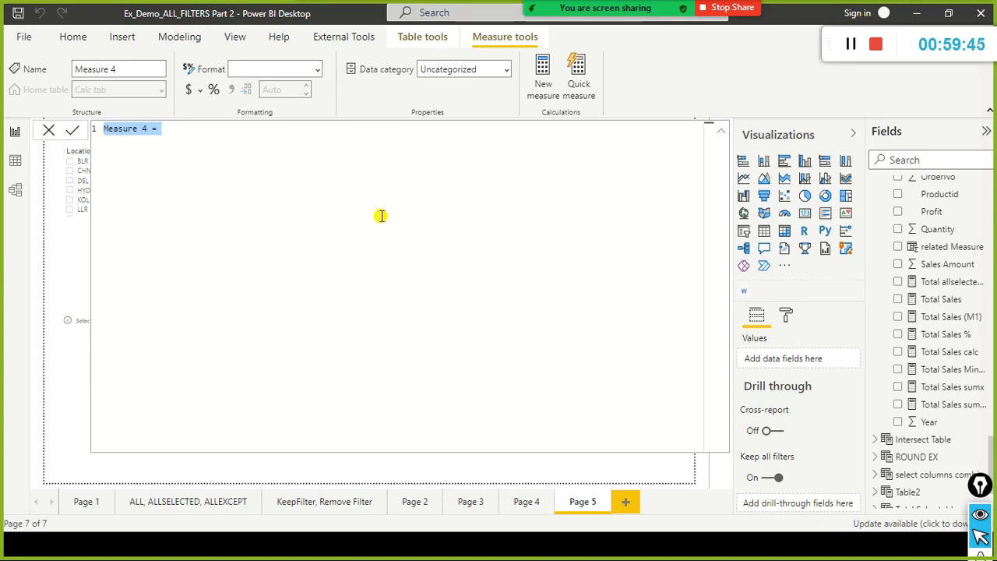
# Define the new measure as values countrow Measure 4 = COUNTROWS('values table1').
pyautogui.press('Left')
pyautogui.write('values co')
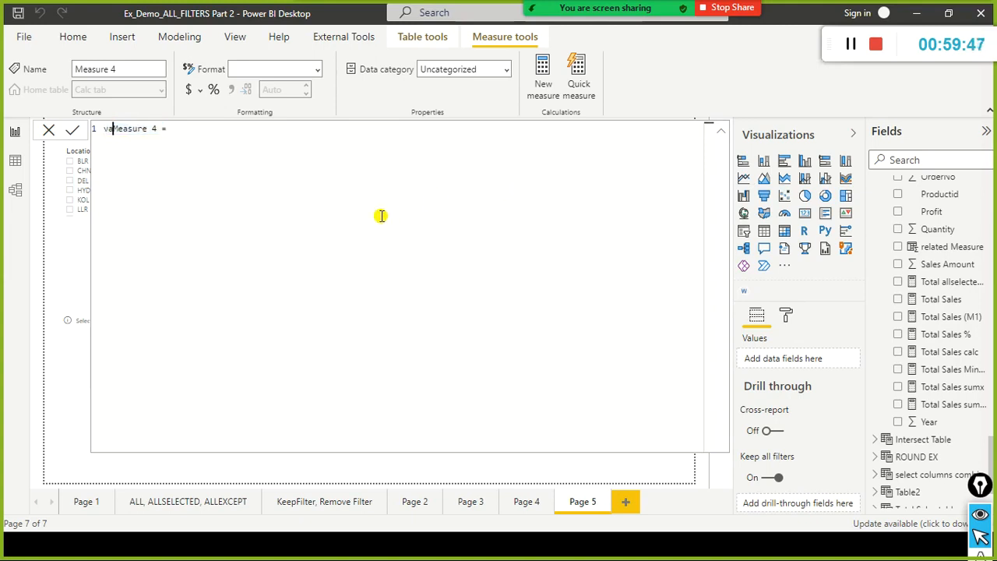
pyautogui.write('untrow ')
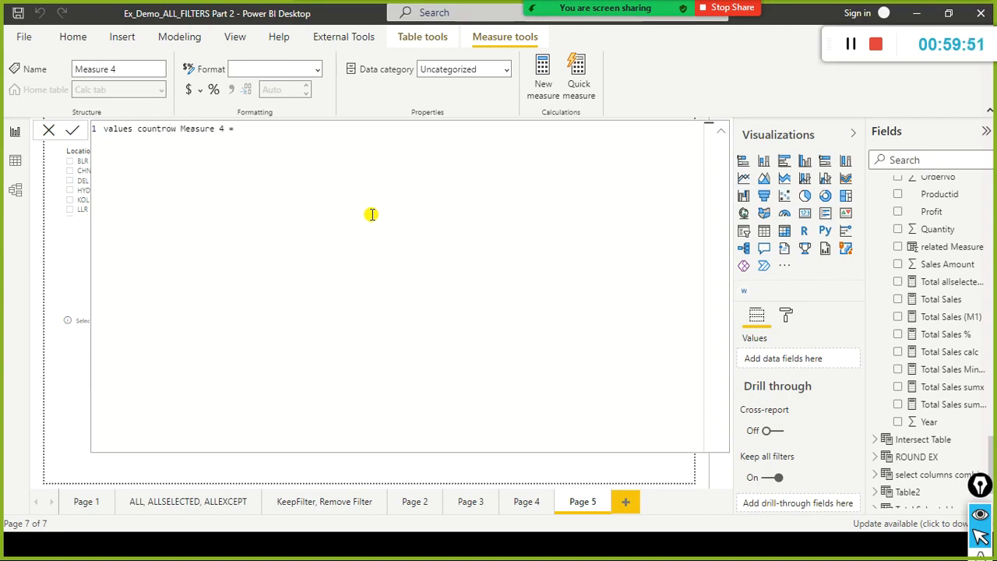
pyautogui.write('ountr')
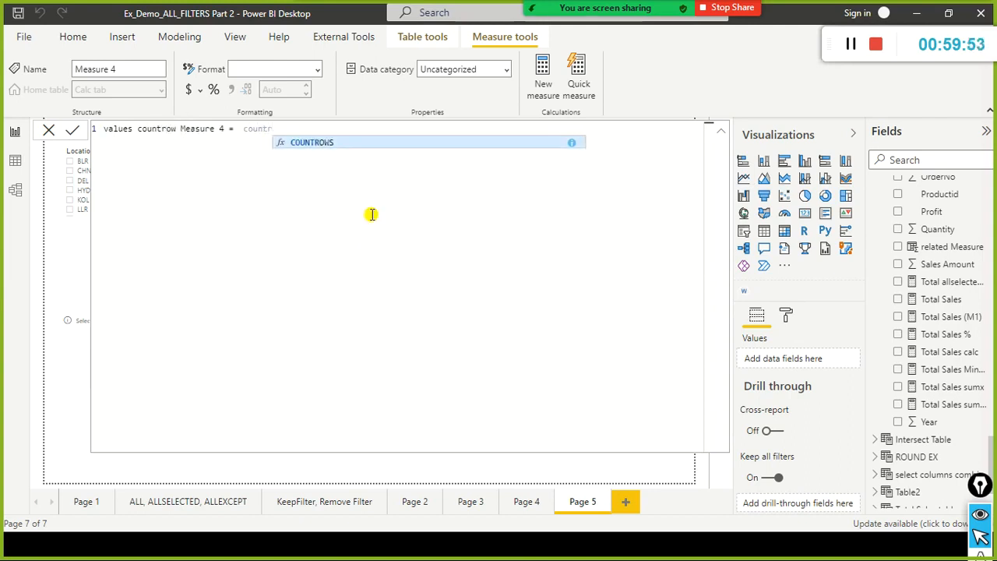
pyautogui.press('Tab')
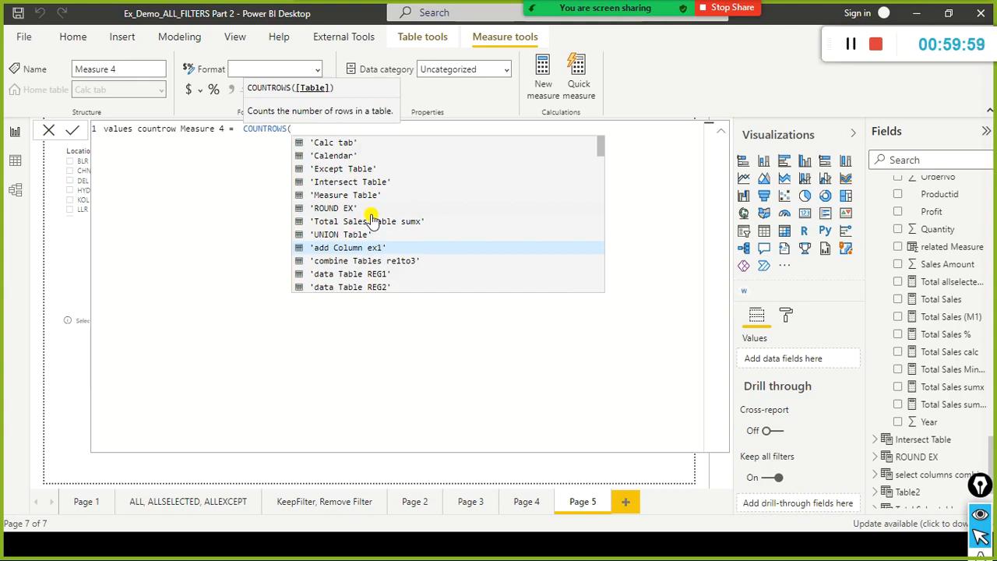
pyautogui.write('value')
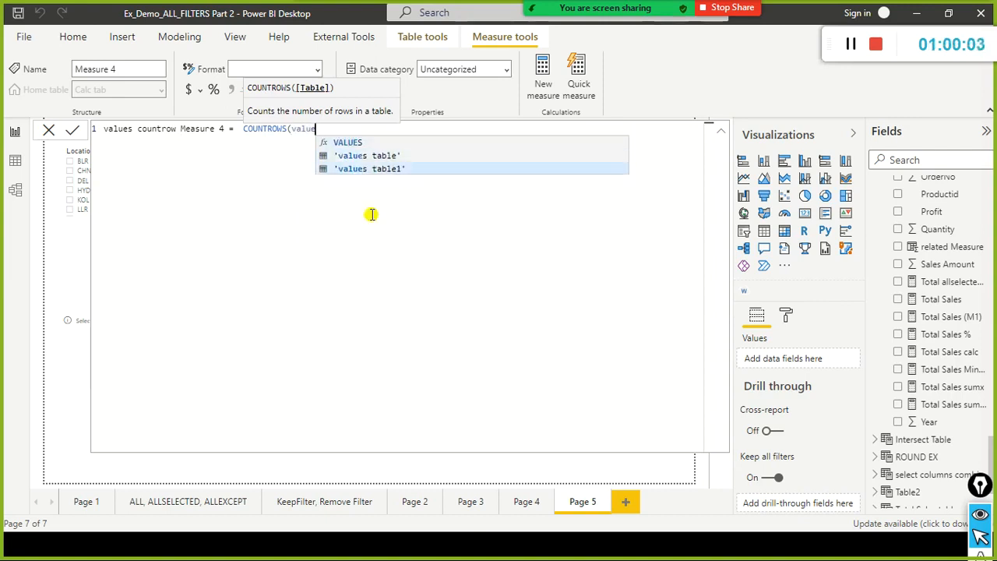
pyautogui.press('Tab')
pyautogui.write(',')
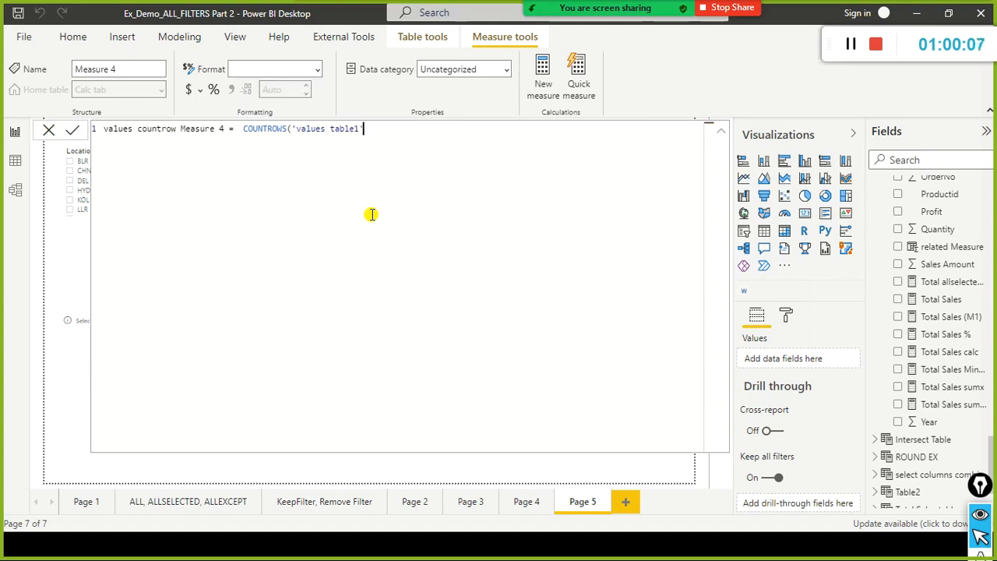
pyautogui.hotkey('ctrl', 'a')
pyautogui.press('End')
# Switch to the browser, look up COUNTROWS in the DAX documentation, read its syntax and parameters, and return to Power BI Desktop.
pyautogui.hotkey('alt', 'Tab')
pyautogui.hotkey('alt', 'Tab')
pyautogui.hotkey('alt', 'Tab')
pyautogui.hotkey('alt', 'Tab')
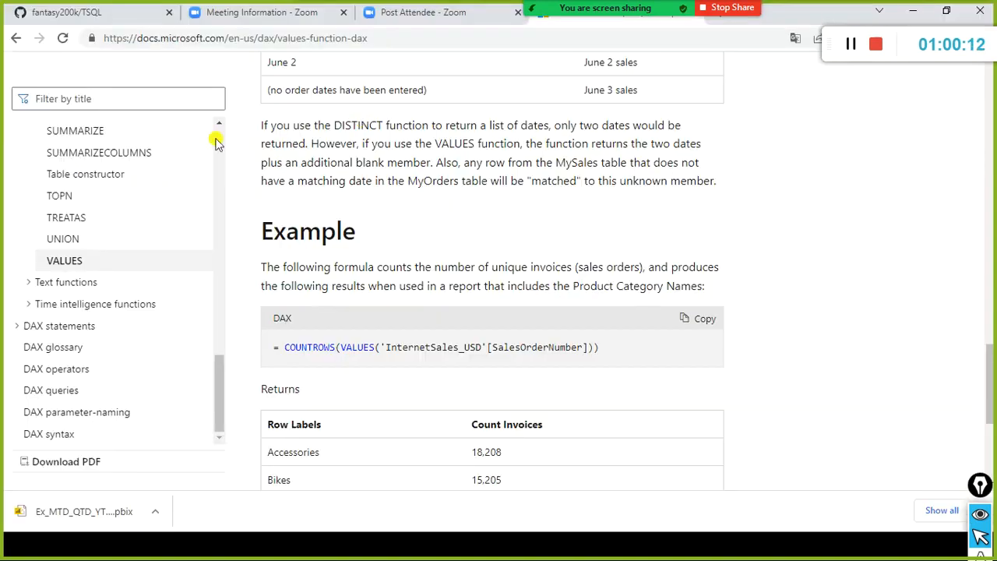
pyautogui.click(129, 100)
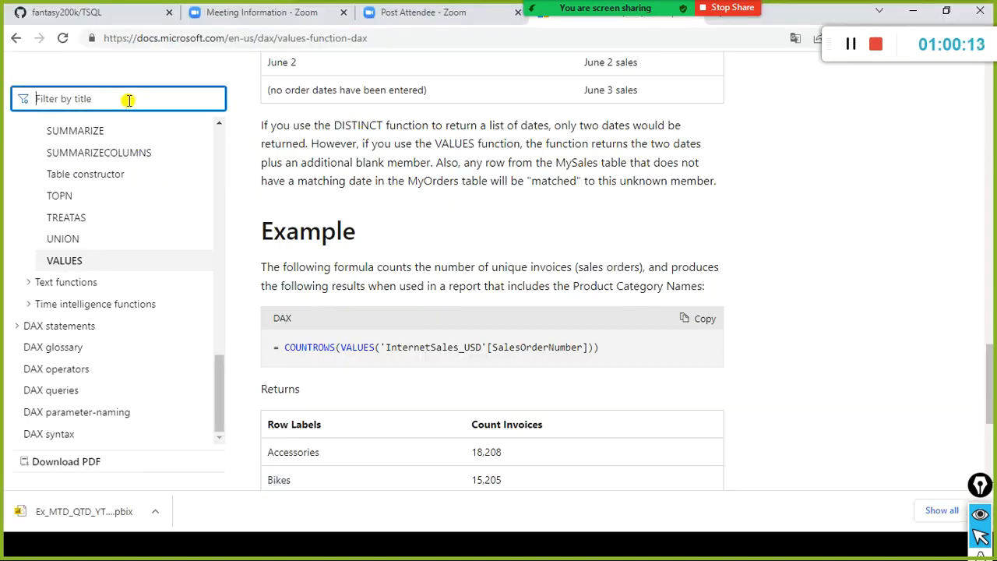
pyautogui.write('cntr')
pyautogui.press('BackSpace')
pyautogui.press('BackSpace')
pyautogui.press('BackSpace')
pyautogui.write('untrows')
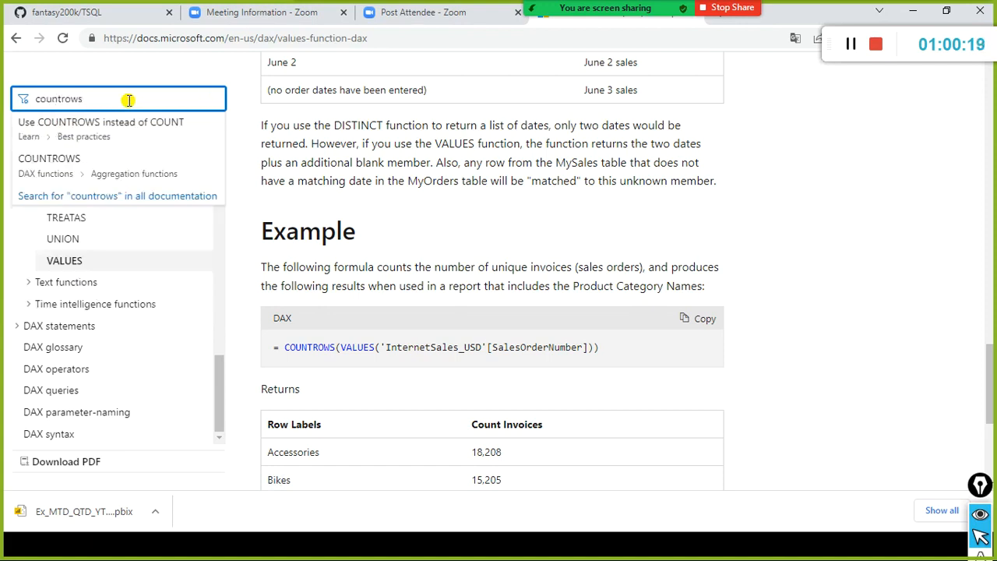
pyautogui.click(62, 163)
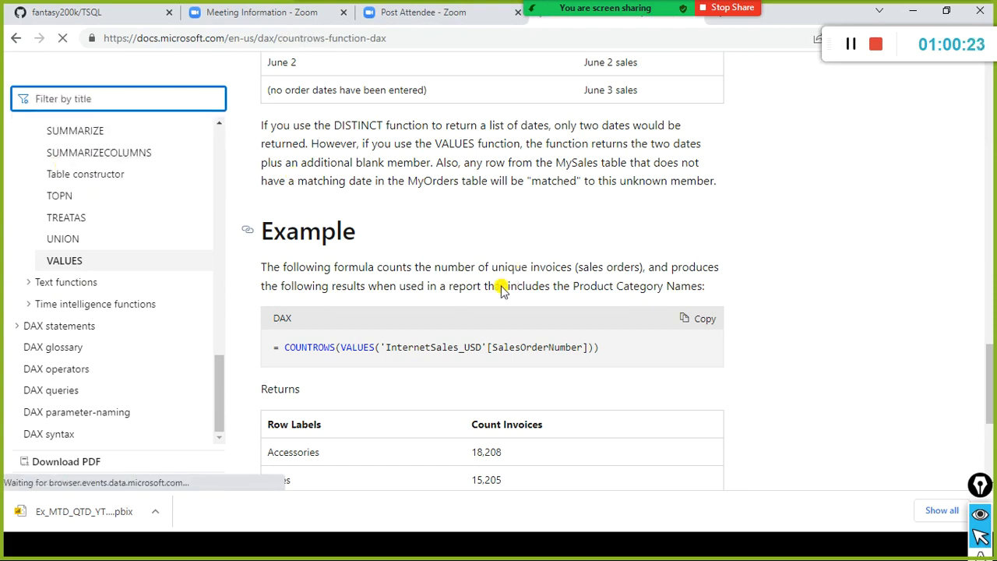
pyautogui.scroll(5, 502, 288)
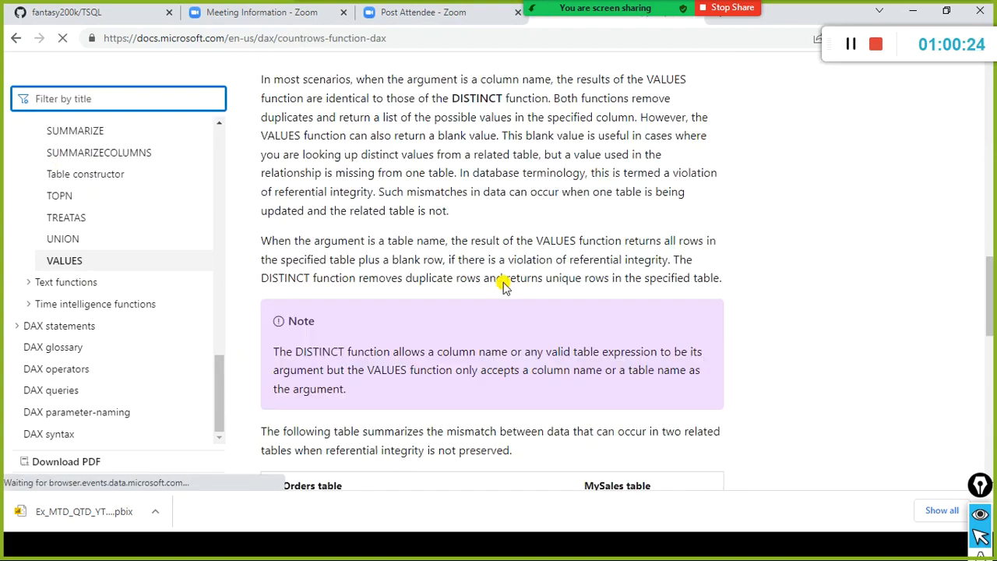
pyautogui.scroll(5, 502, 287)
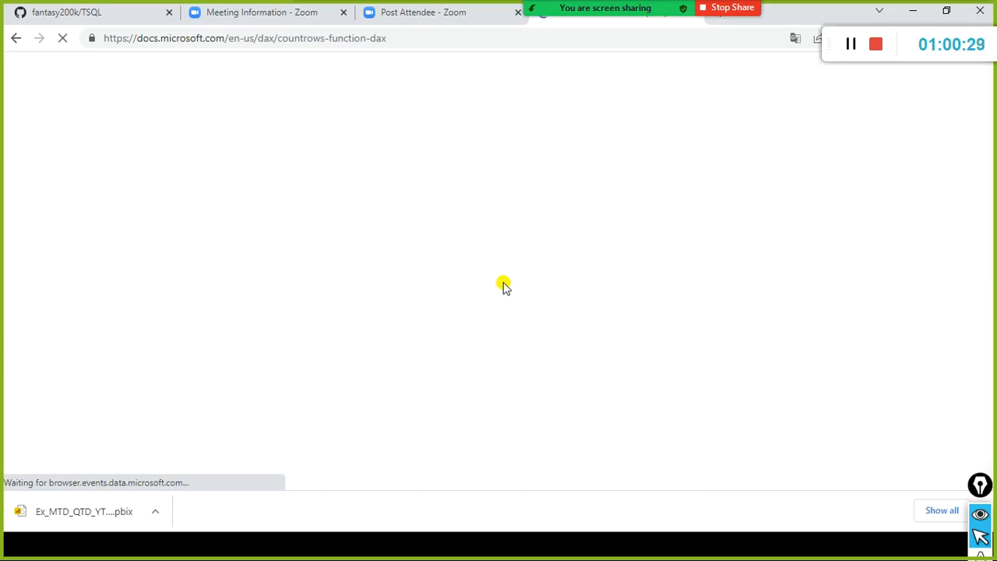
pyautogui.scroll(-2, 352, 250)
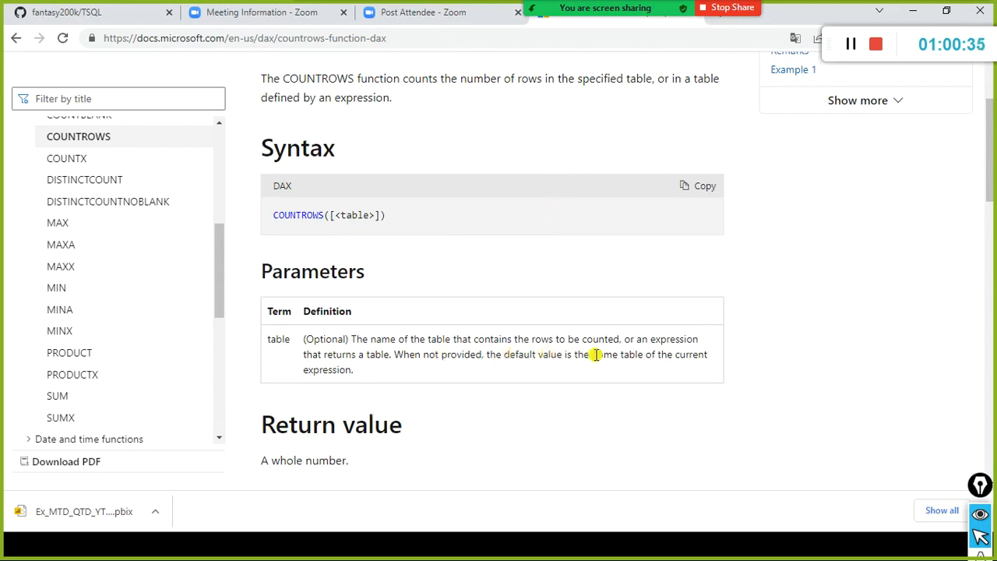
pyautogui.hotkey('alt', 'Tab')
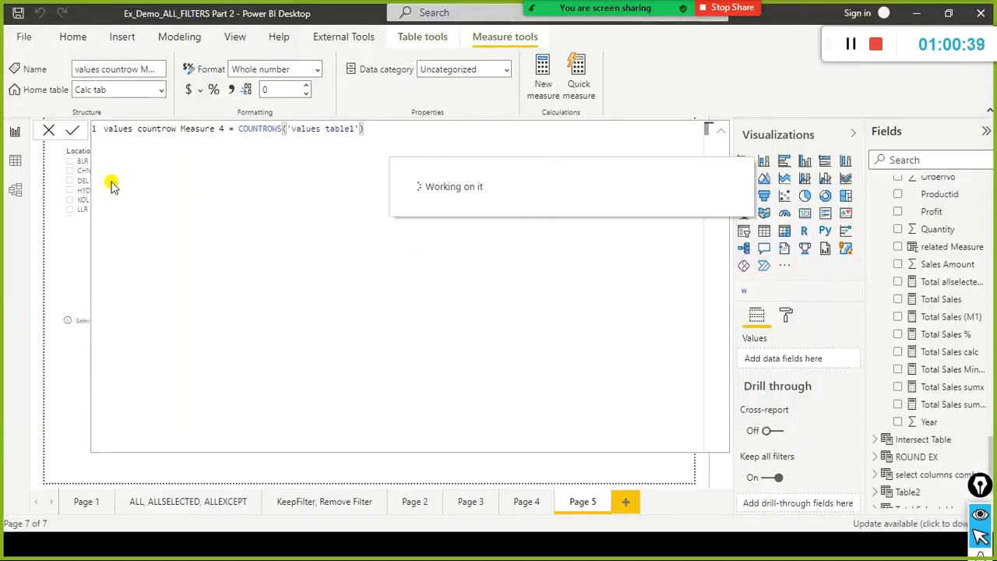
# Search the fields for "values", put values countrow Measure 4 in the first card, and shift the empty card slightly to the right.
pyautogui.click(48, 133)
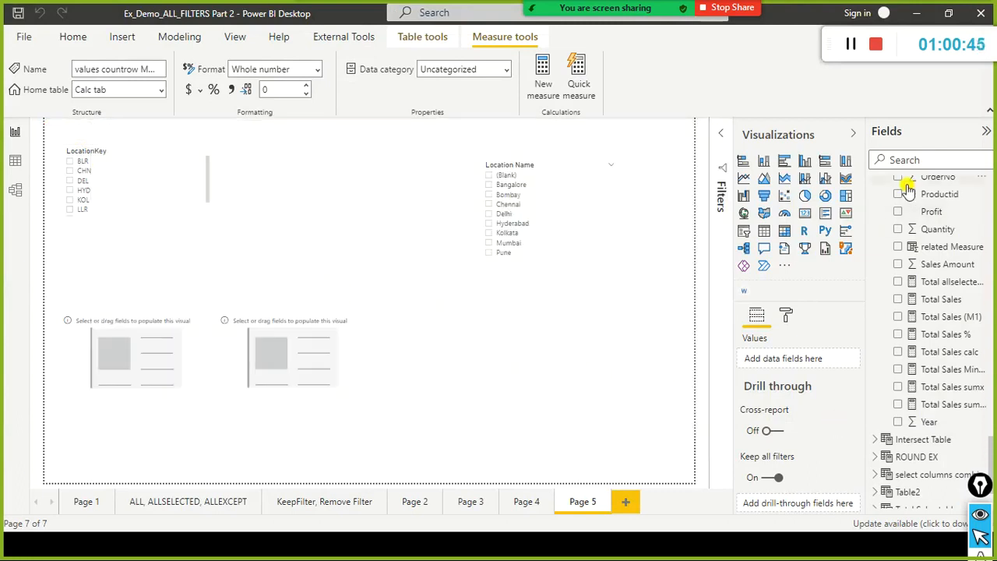
pyautogui.scroll(-2, 929, 274)
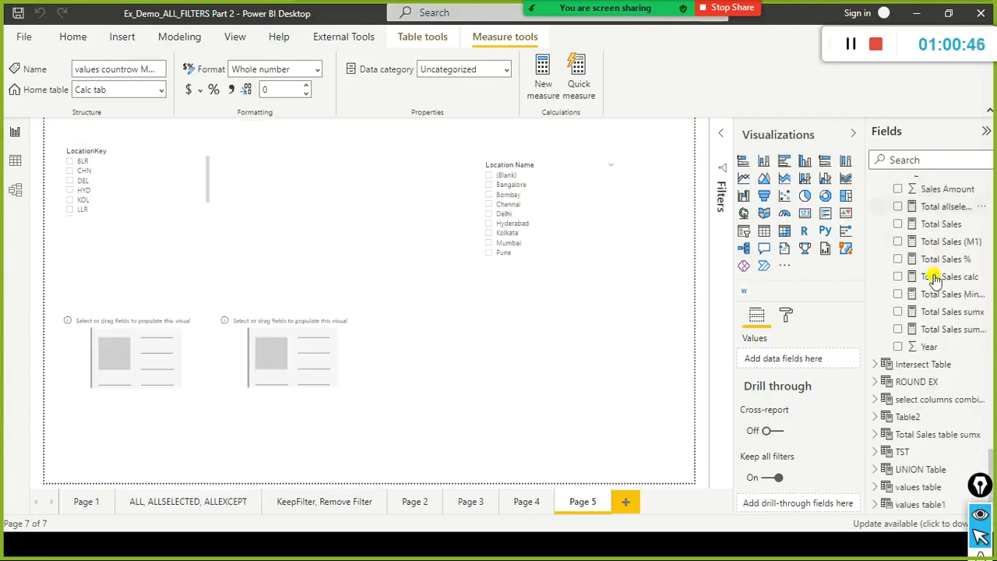
pyautogui.click(919, 165)
pyautogui.write('values')
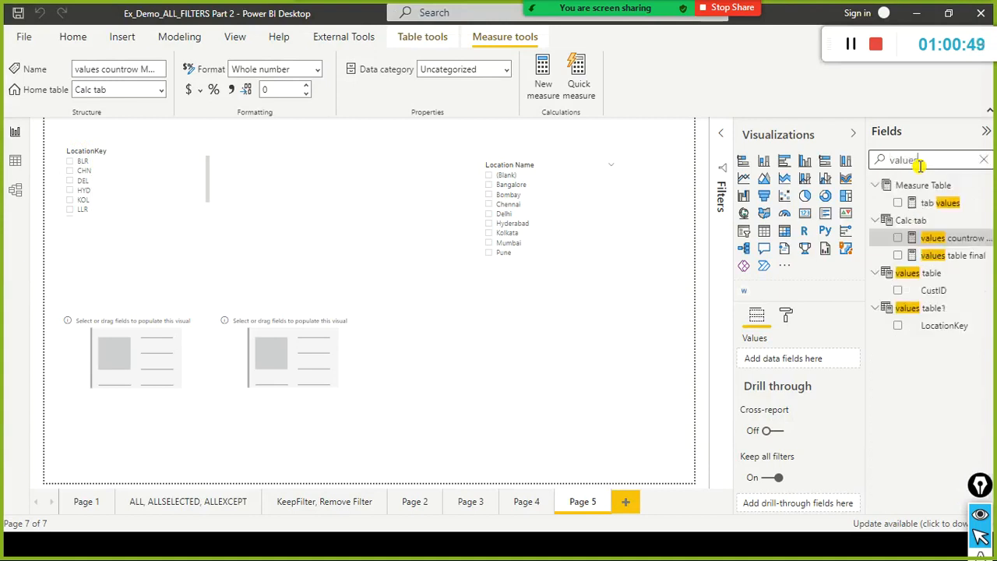
pyautogui.moveTo(946, 238); pyautogui.dragTo(169, 366)
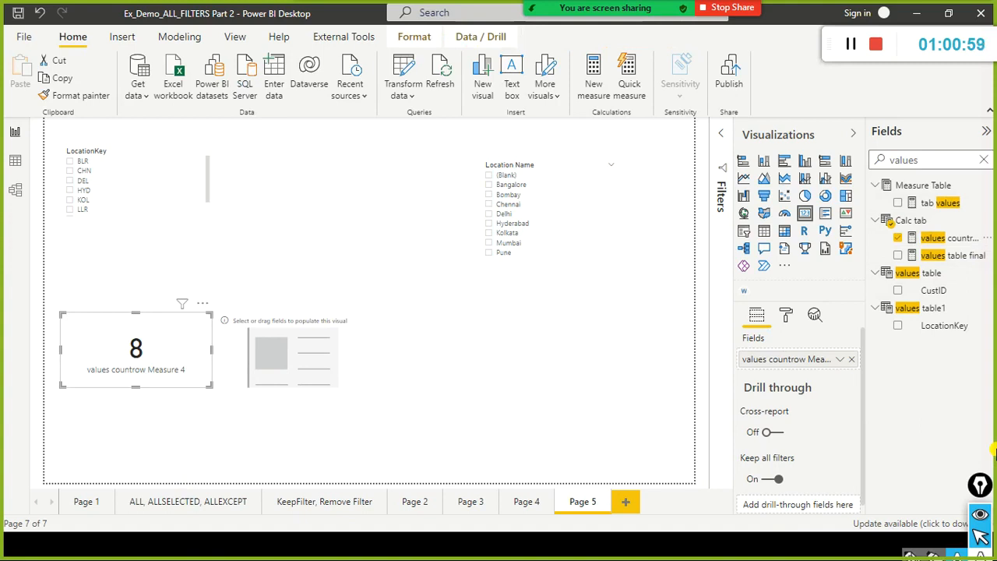
pyautogui.moveTo(381, 363)
pyautogui.mouseDown()
pyautogui.moveTo(431, 352)
pyautogui.moveTo(389, 377)
pyautogui.mouseUp()
pyautogui.click(527, 393)
pyautogui.click(185, 354)
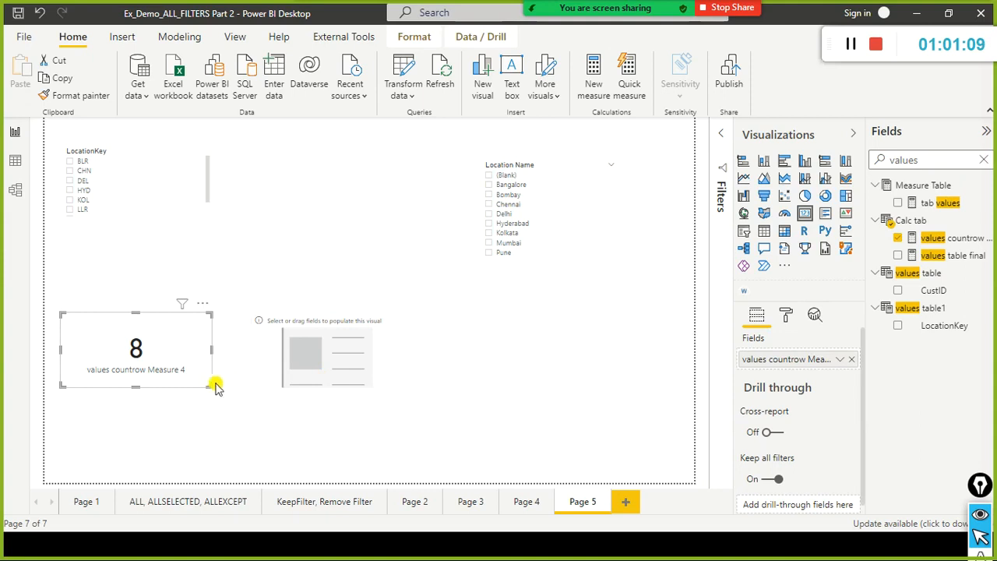
# Check the formulas of values countrow Measure 4 and values table1, and close the formula editor without changes.
pyautogui.click(952, 238)
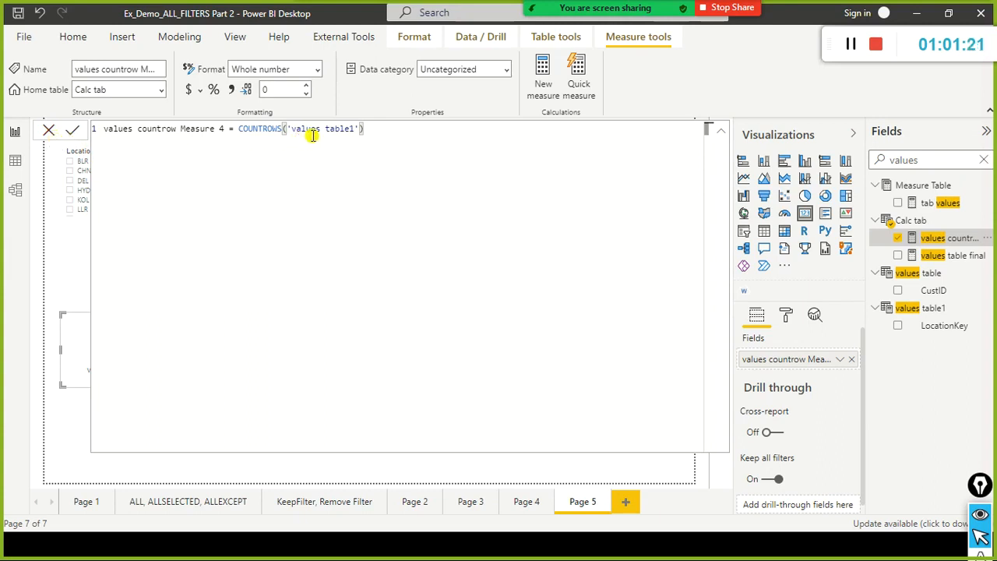
pyautogui.click(925, 312)
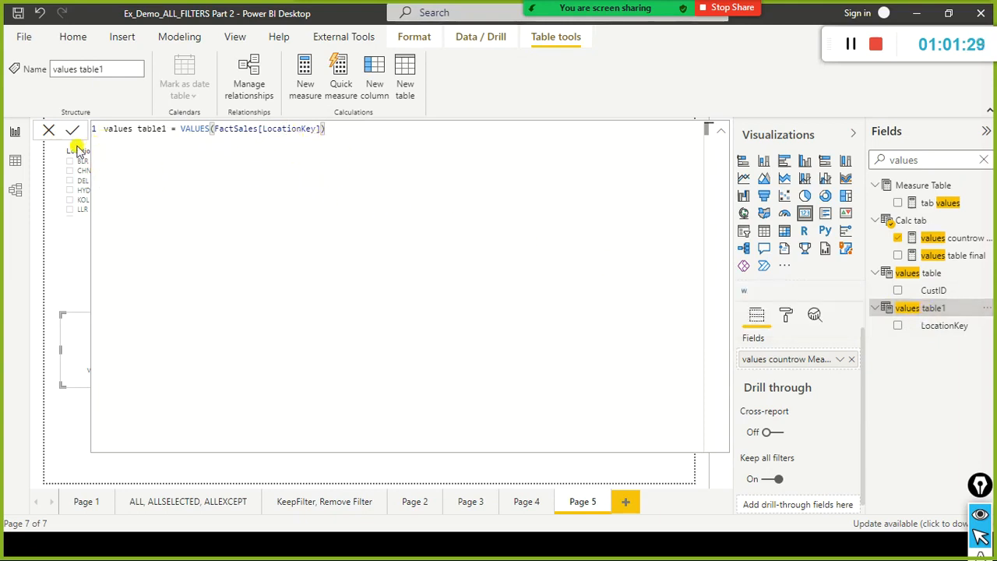
pyautogui.hotkey('ctrl', 'a')
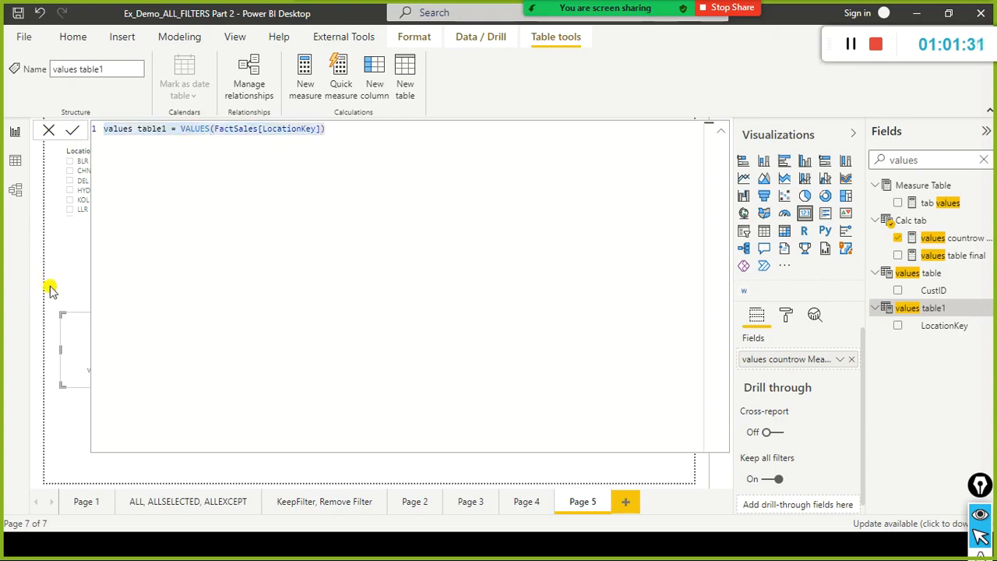
pyautogui.click(47, 131)
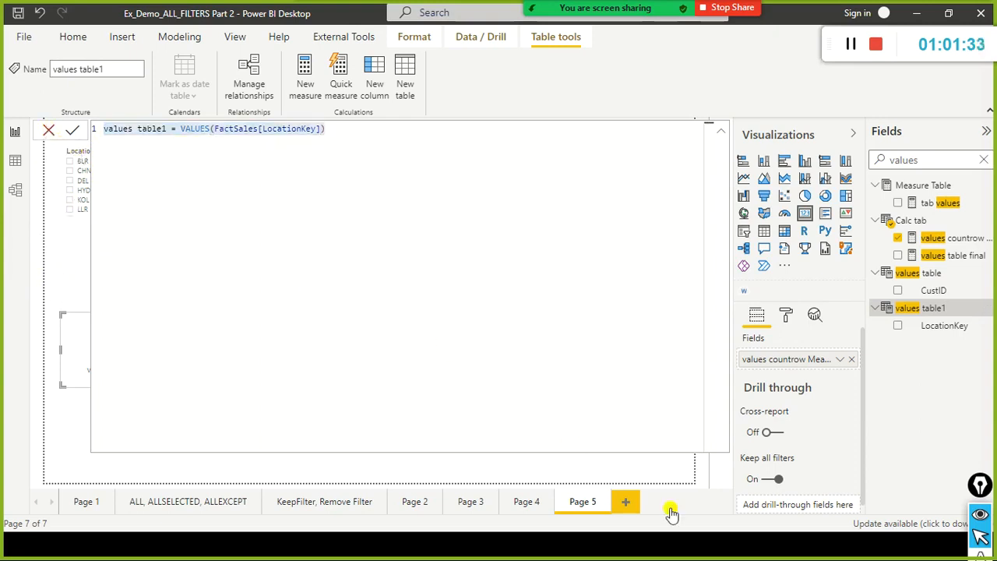
pyautogui.click(613, 367)
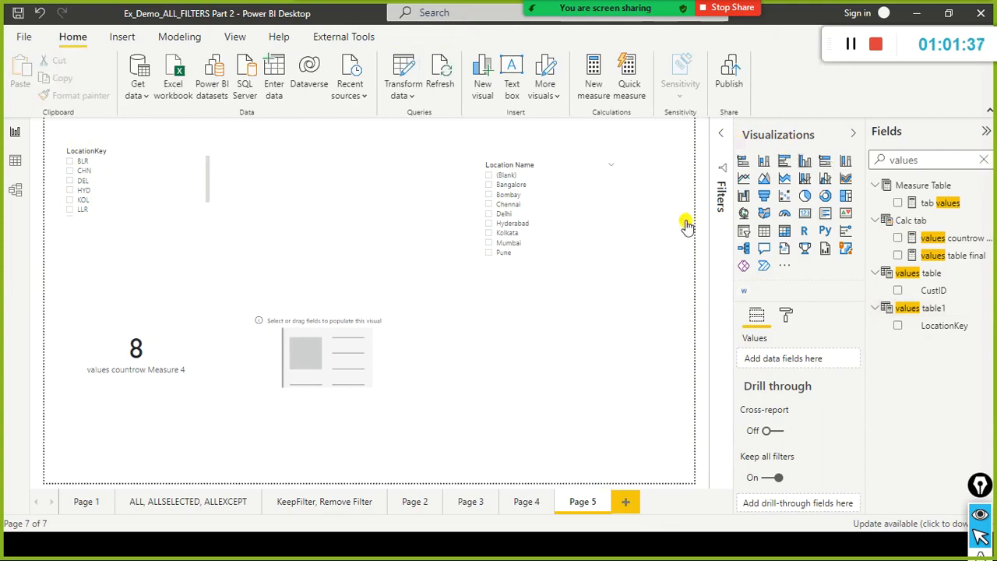
# Add an empty table visual near the middle of the page and move the empty card above the values countrow card.
pyautogui.click(765, 234)
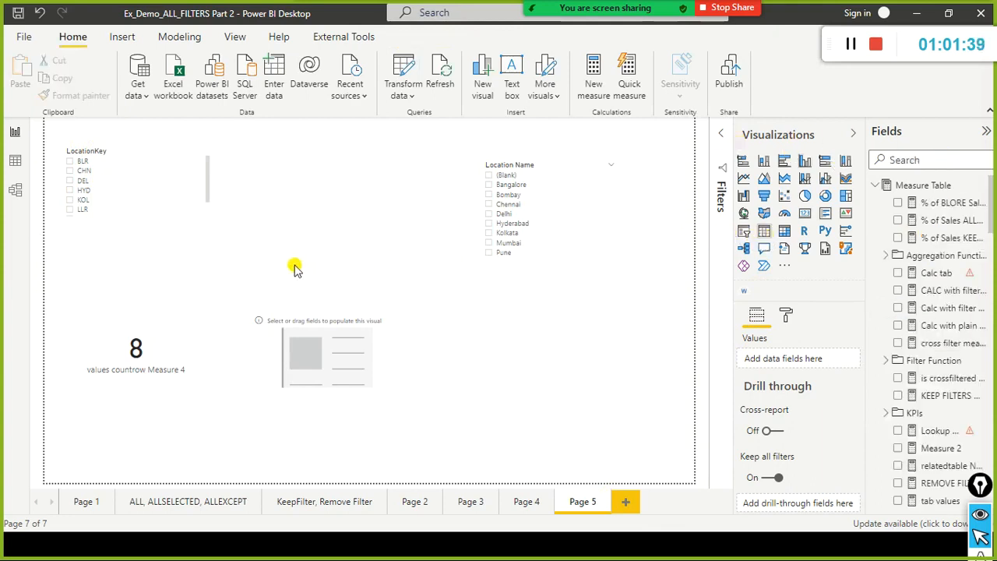
pyautogui.moveTo(587, 363); pyautogui.dragTo(585, 340)
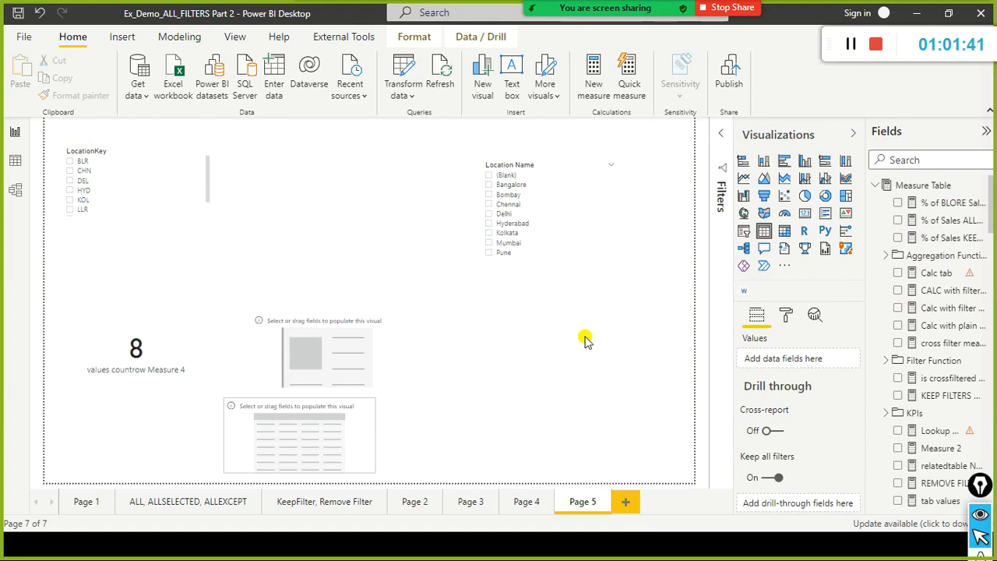
pyautogui.moveTo(355, 353); pyautogui.dragTo(235, 276)
pyautogui.moveTo(550, 311); pyautogui.dragTo(409, 319)
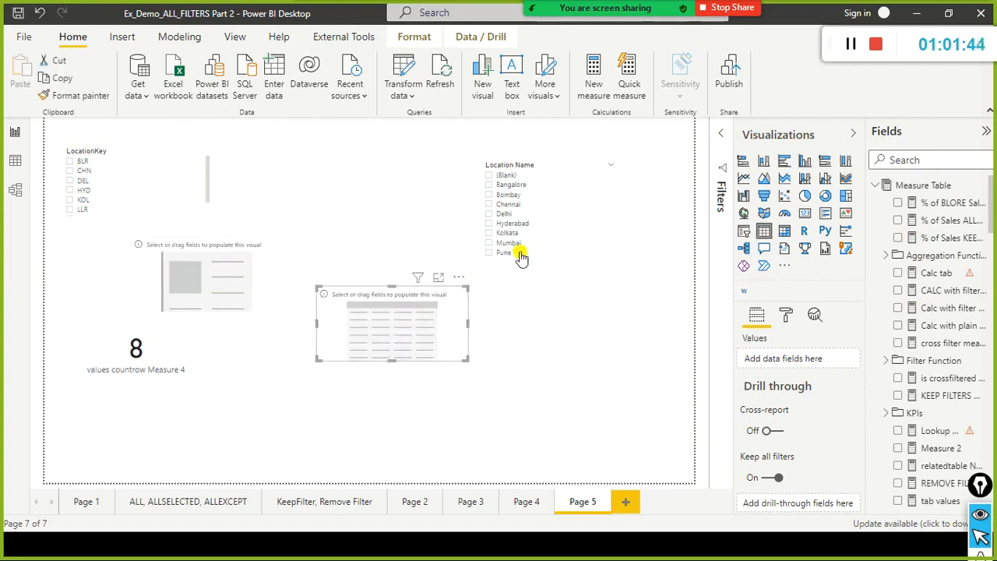
# Filter the report page to Kolkata with the Location Name slicer.
pyautogui.click(562, 231)
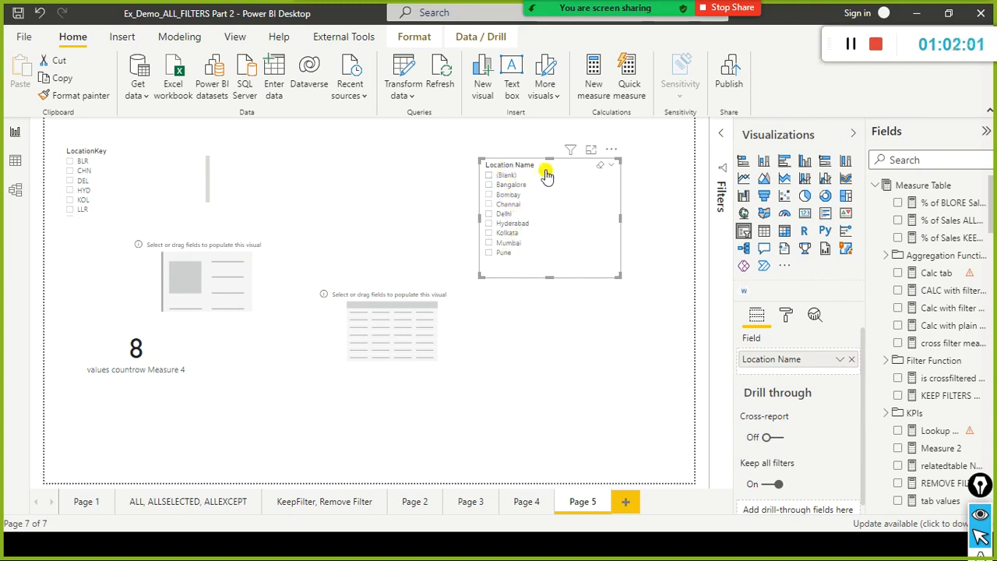
pyautogui.moveTo(457, 146)
pyautogui.mouseDown()
pyautogui.moveTo(479, 267)
pyautogui.moveTo(473, 206)
pyautogui.mouseUp()
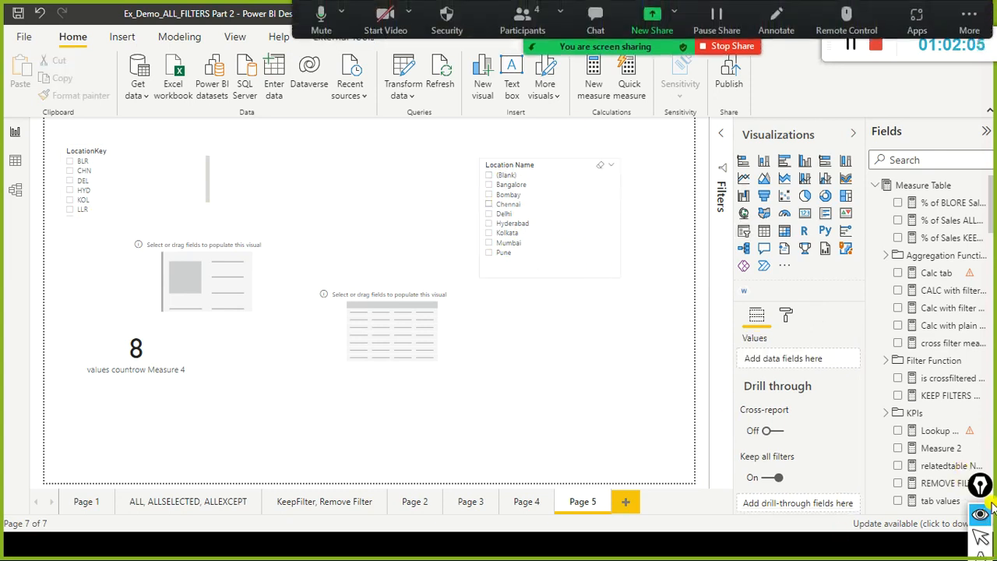
pyautogui.moveTo(984, 492); pyautogui.dragTo(988, 420)
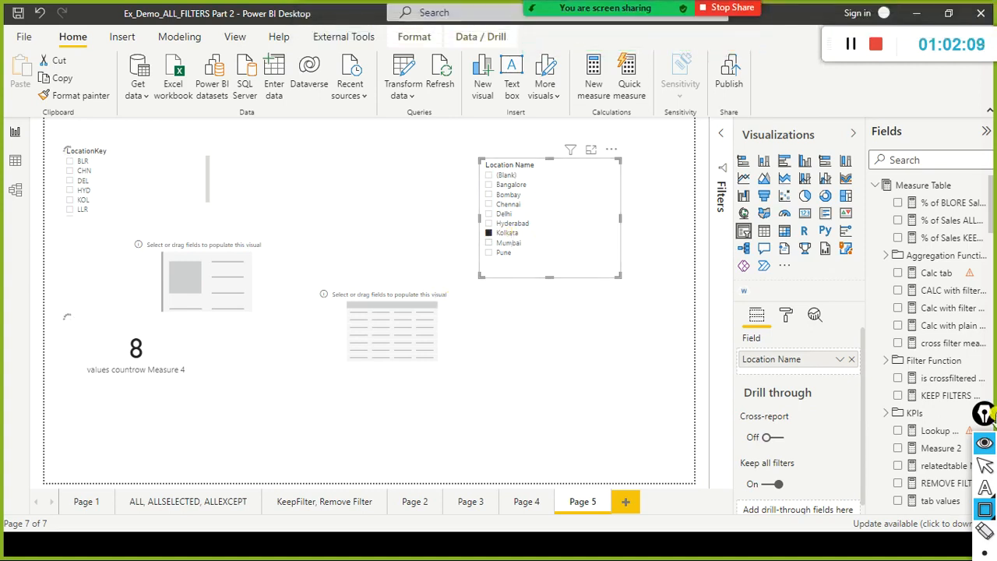
# Move the Epic Pen annotation toolbar clear of the report page and set it to the cursor tool.
pyautogui.moveTo(984, 413); pyautogui.dragTo(846, 352)
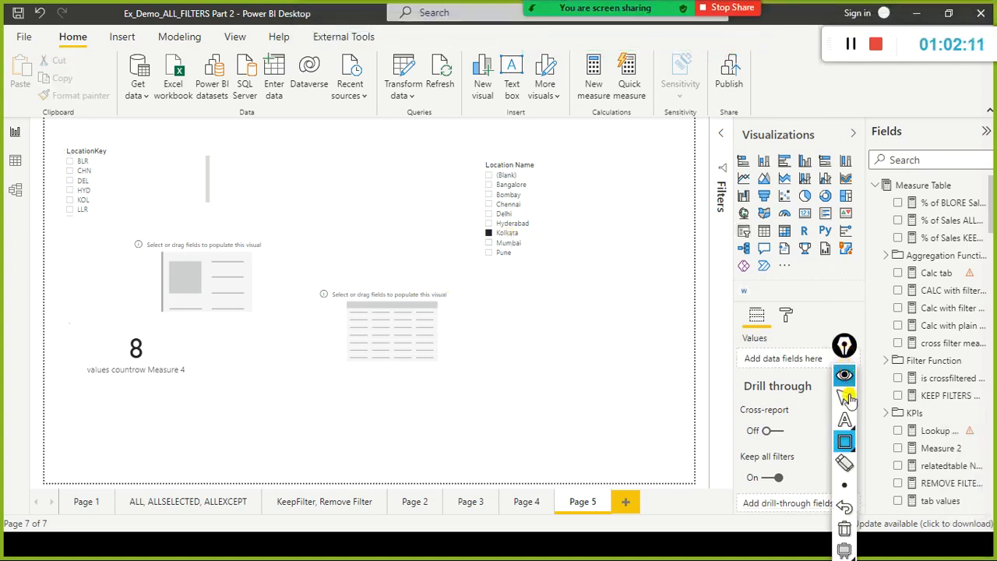
pyautogui.click(845, 442)
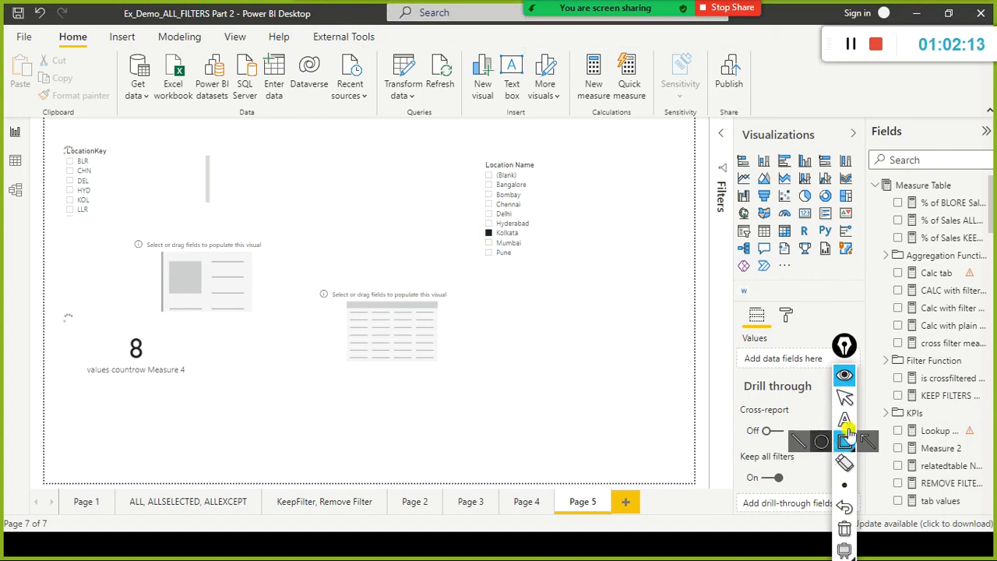
pyautogui.click(845, 441)
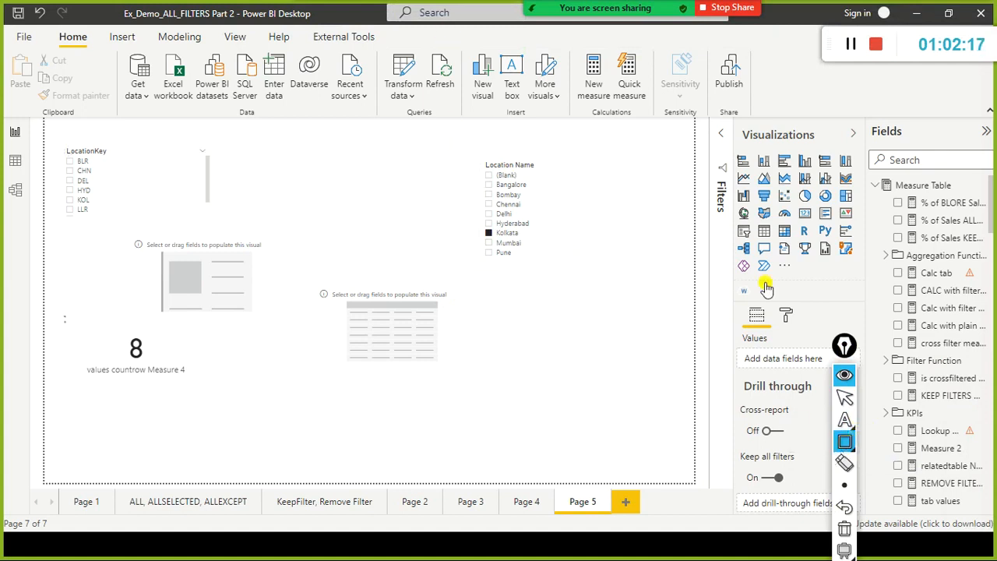
pyautogui.moveTo(845, 348); pyautogui.dragTo(923, 352)
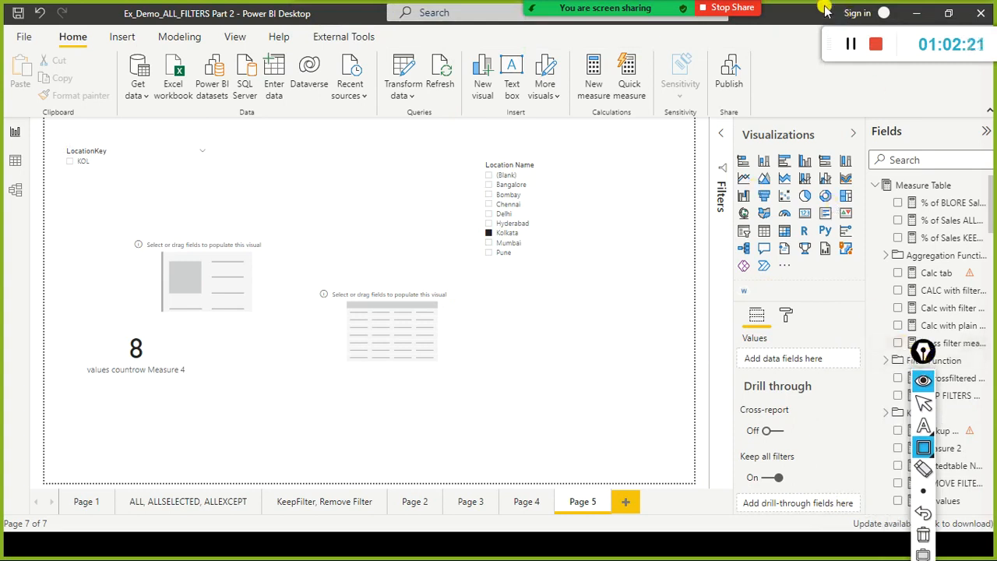
pyautogui.click(851, 45)
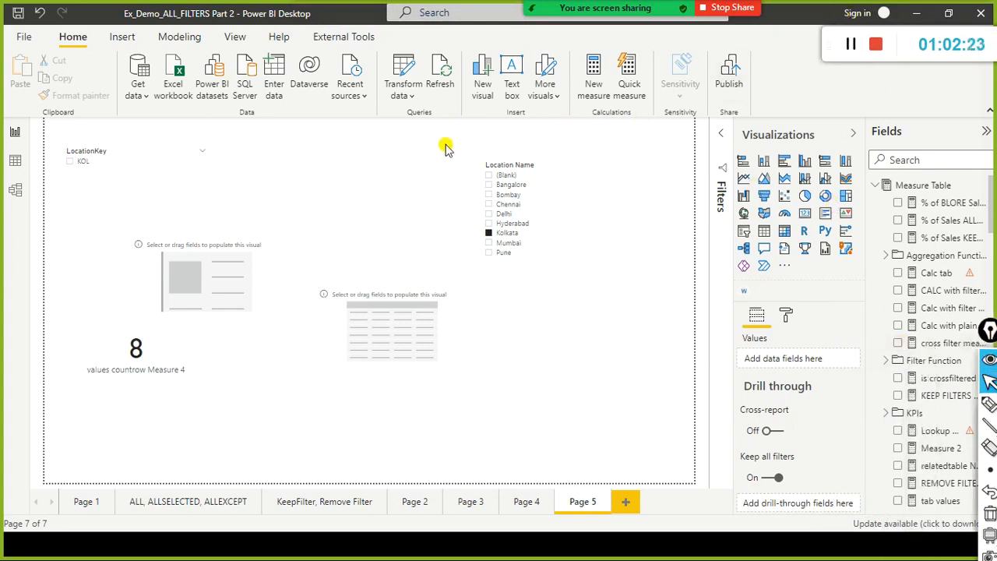
# Filter the report page to Pune with the Location Name slicer, and clear the slicer's selection.
pyautogui.click(538, 255)
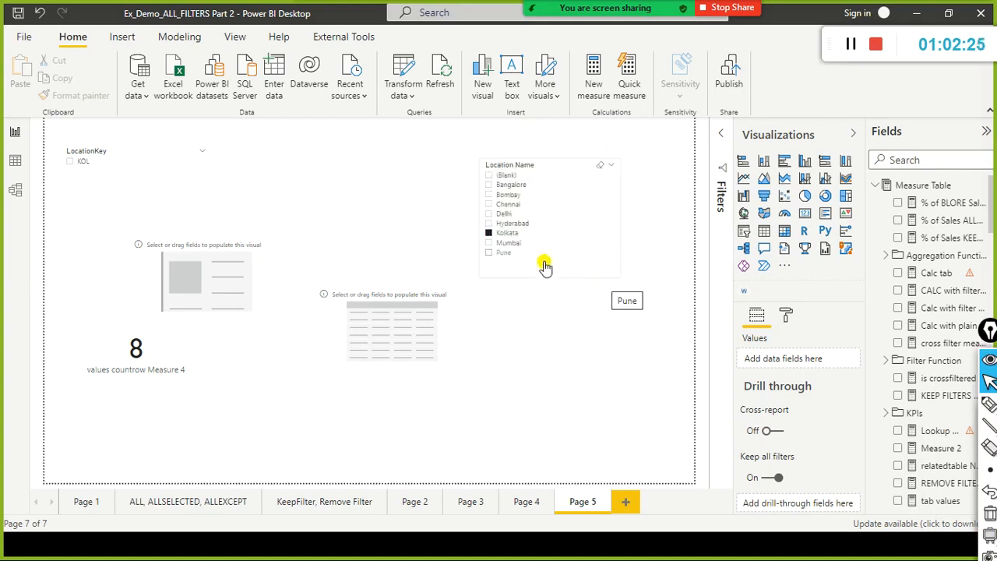
pyautogui.click(600, 165)
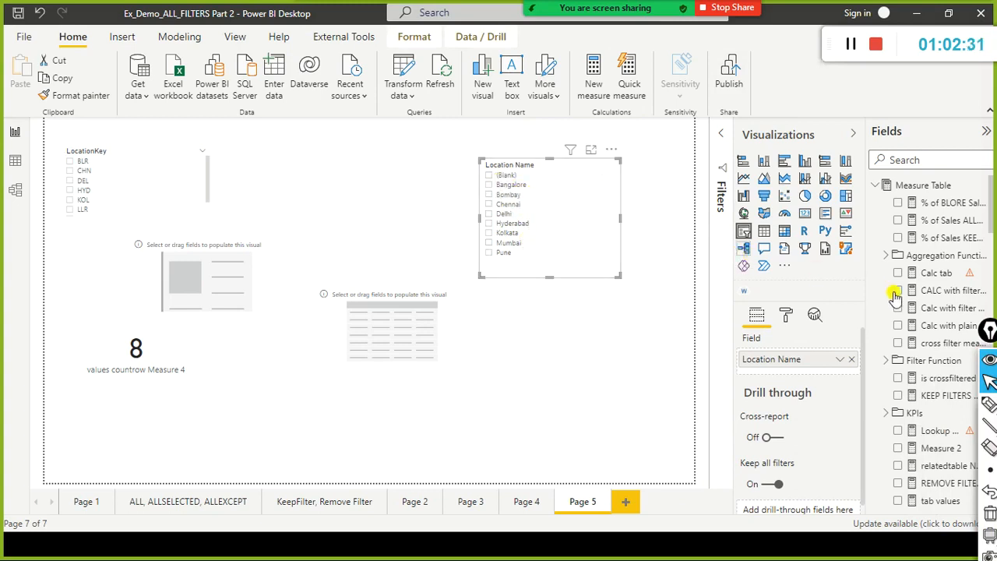
# Collapse Measure Table and Calc tab in the field list, and replace the slicer's Location Name field with LocationKey from DimLocation.
pyautogui.click(876, 188)
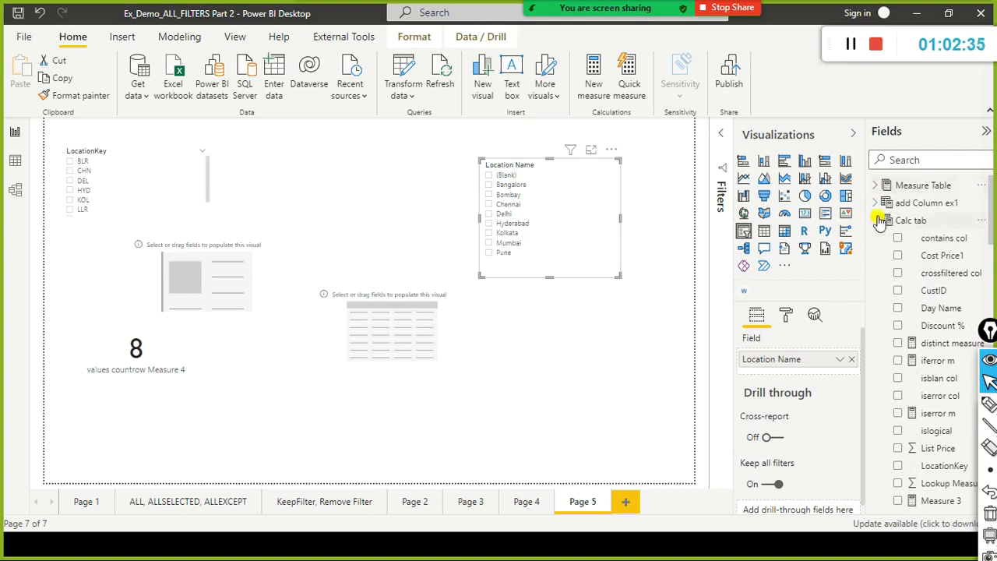
pyautogui.click(865, 227)
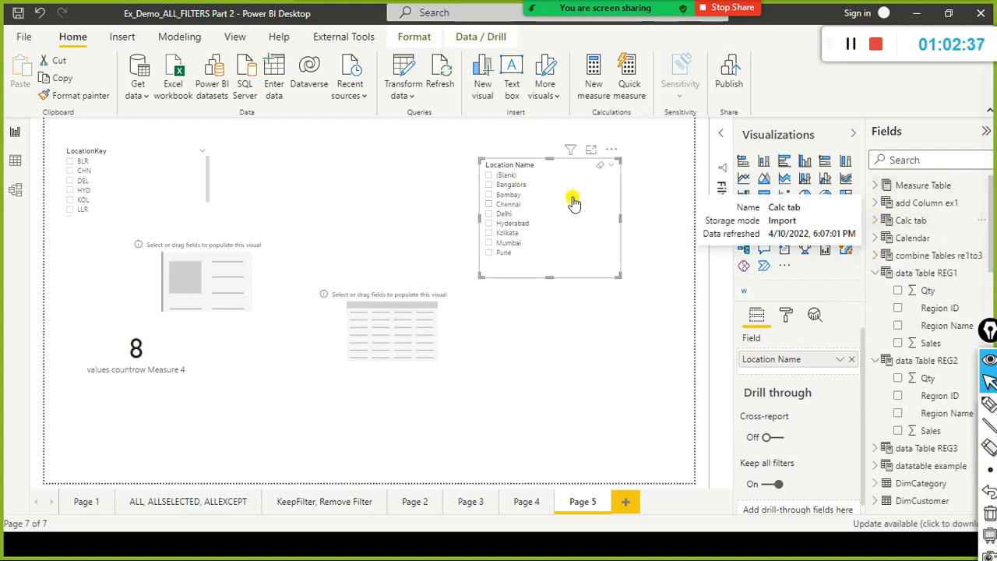
pyautogui.scroll(-8, 921, 409)
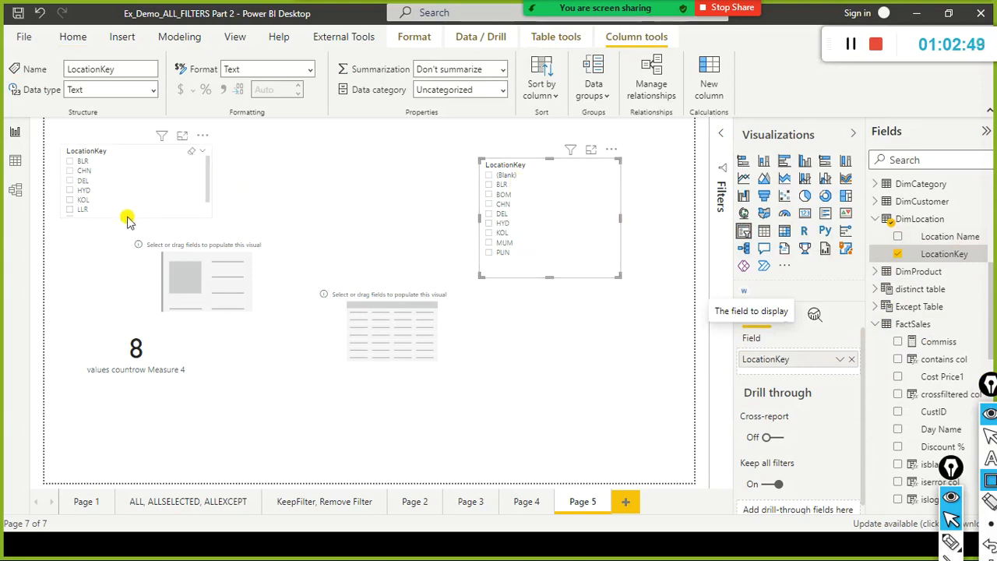
# Enlarge the FactSales LocationKey slicer until all its keys fit, and remove it from the report page.
pyautogui.moveTo(133, 215); pyautogui.dragTo(119, 274)
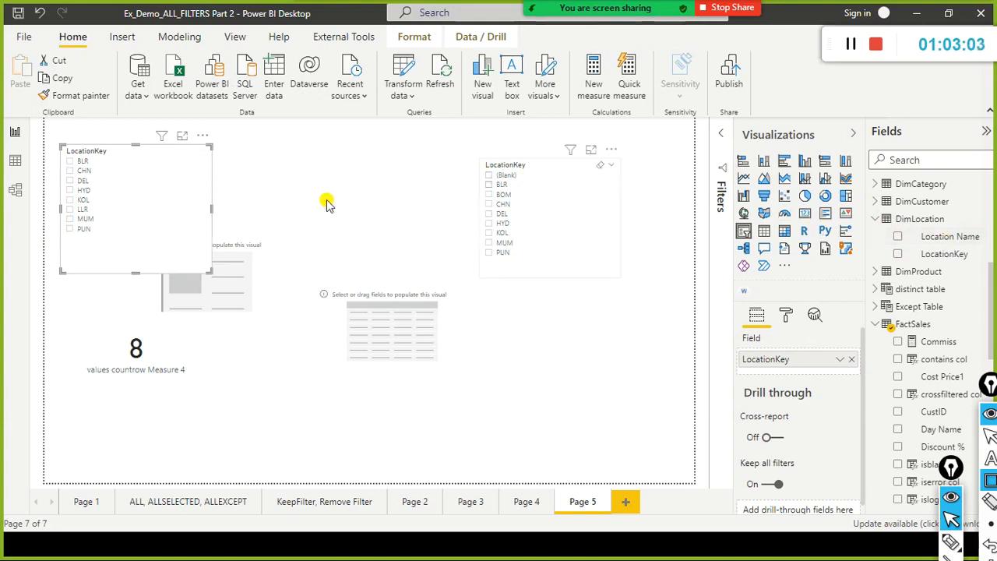
pyautogui.click(202, 137)
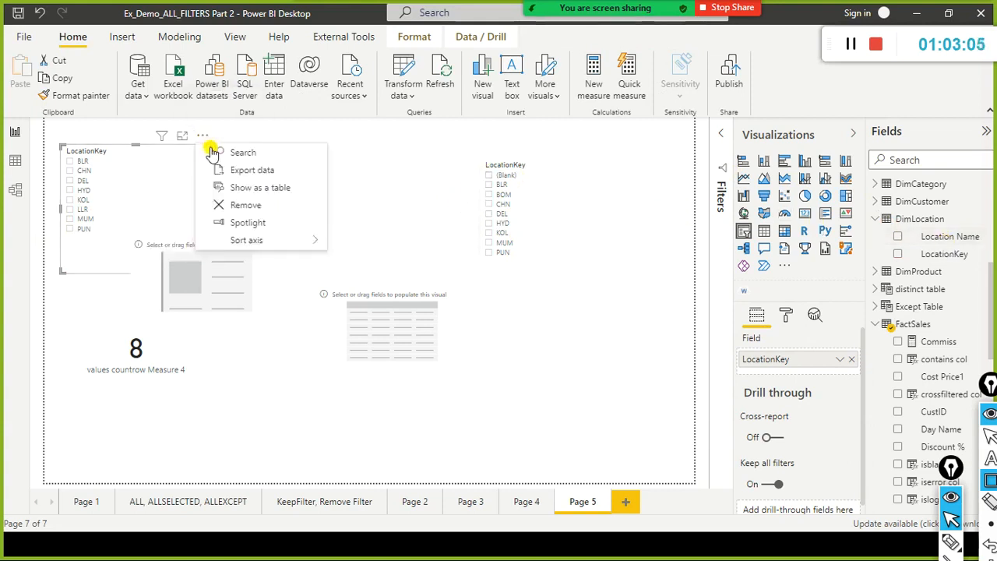
pyautogui.click(231, 205)
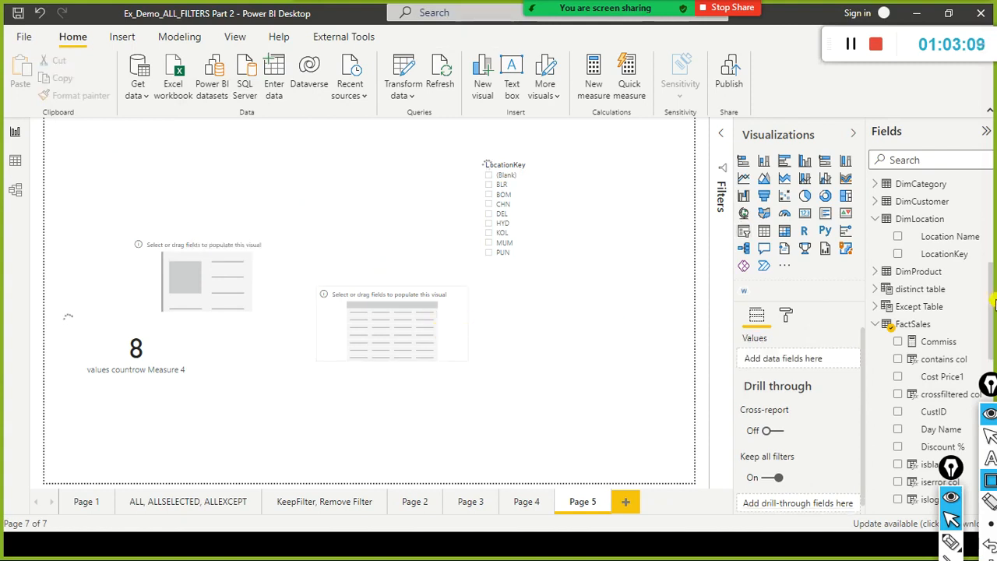
# Add Location Name from DimLocation to the empty table visual and make the table tall enough for all rows.
pyautogui.click(458, 307)
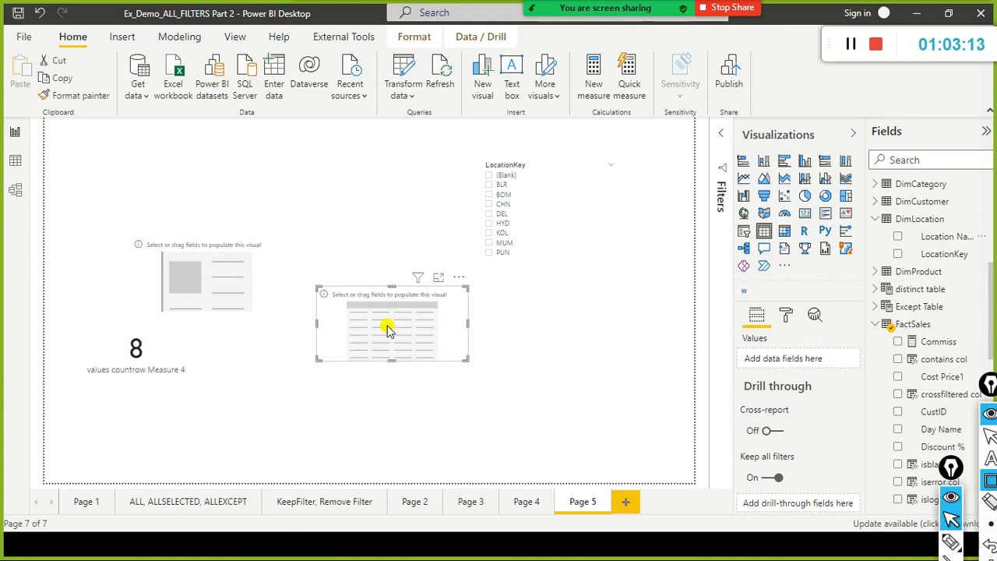
pyautogui.moveTo(389, 330); pyautogui.dragTo(388, 328)
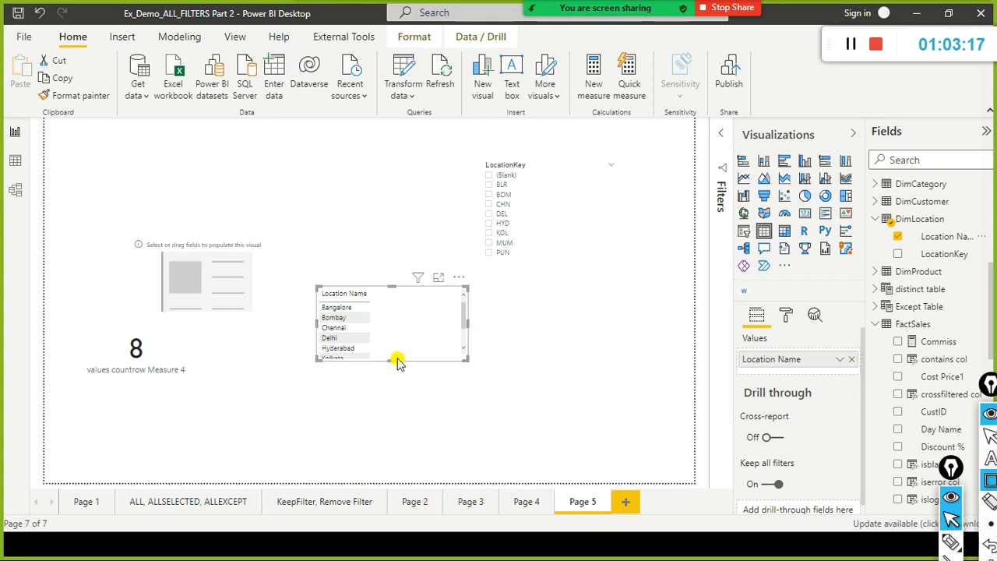
pyautogui.moveTo(391, 358); pyautogui.dragTo(391, 418)
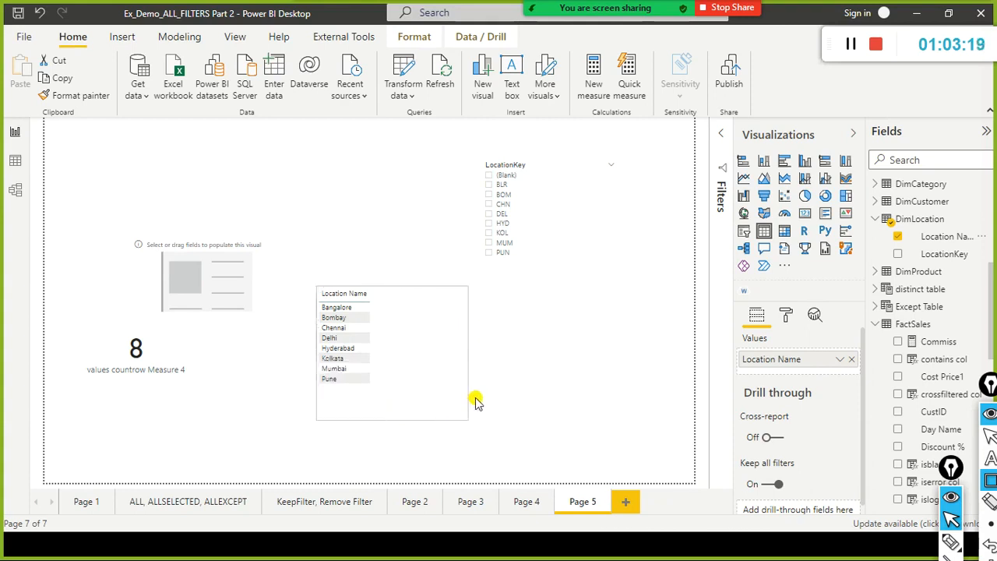
# Add LocationKey from DimLocation to the location table, summarize it as Count, and widen the table.
pyautogui.moveTo(962, 265); pyautogui.dragTo(452, 328)
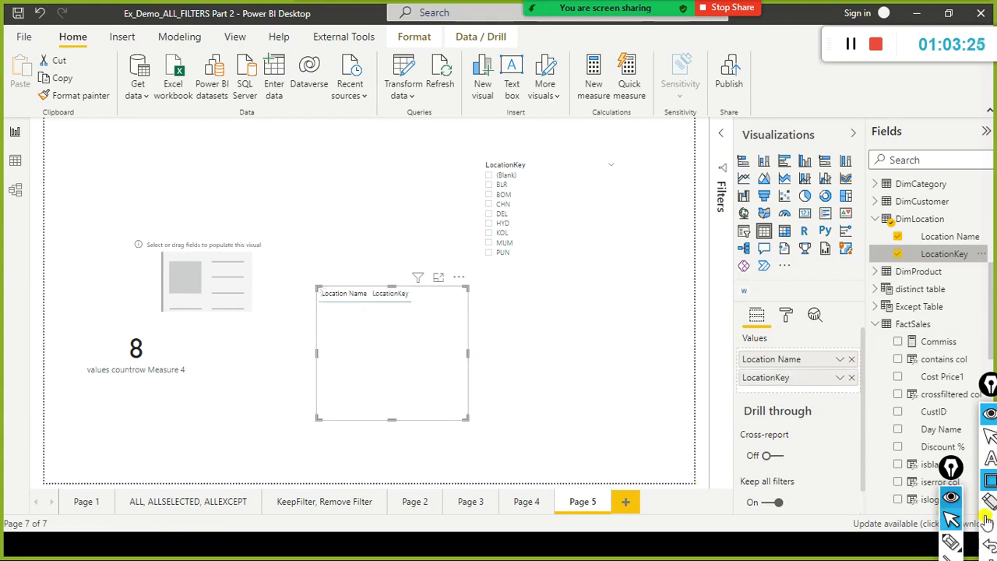
pyautogui.click(838, 382)
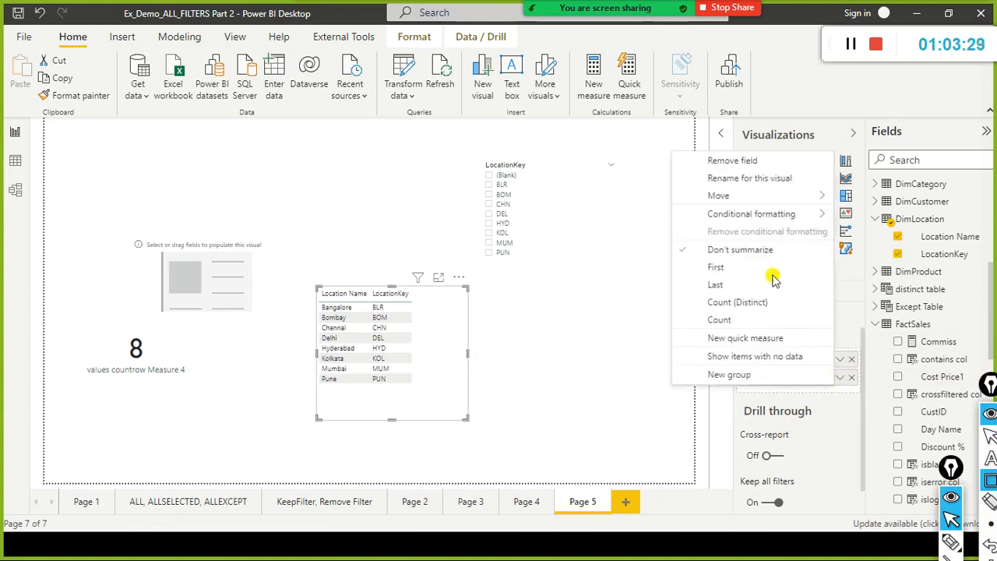
pyautogui.click(721, 319)
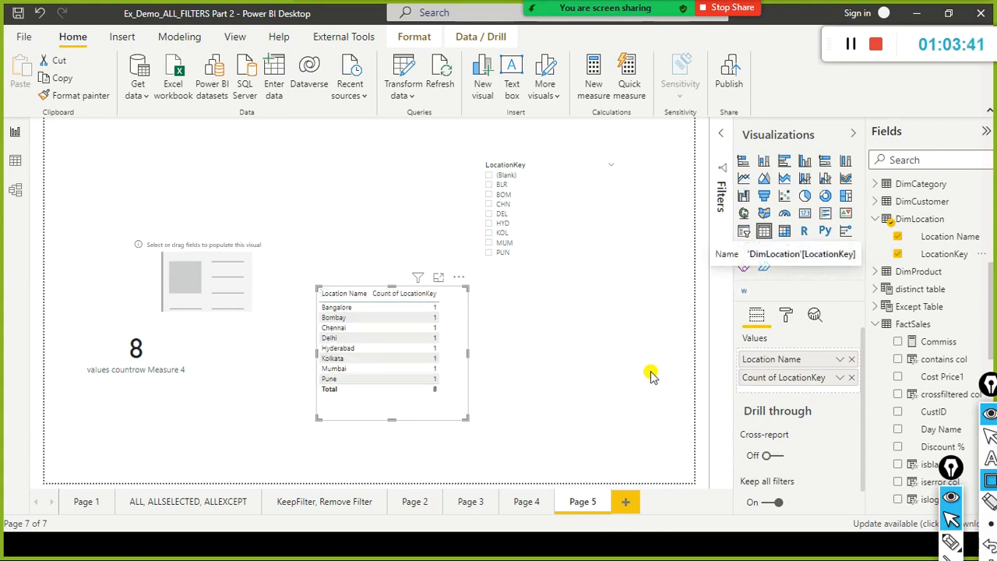
pyautogui.moveTo(389, 418)
pyautogui.mouseDown()
pyautogui.moveTo(388, 452)
pyautogui.moveTo(396, 420)
pyautogui.mouseUp()
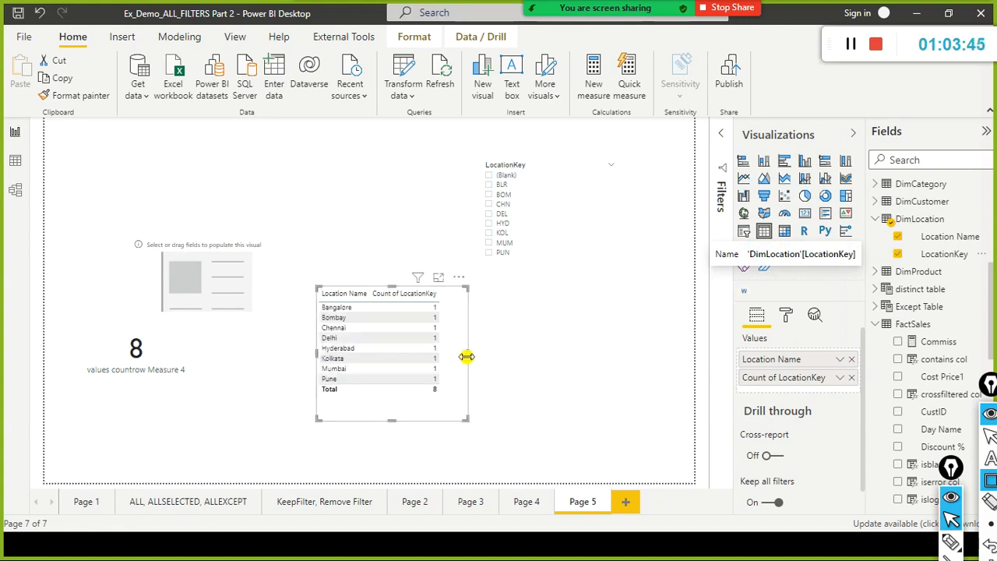
pyautogui.moveTo(466, 353); pyautogui.dragTo(523, 364)
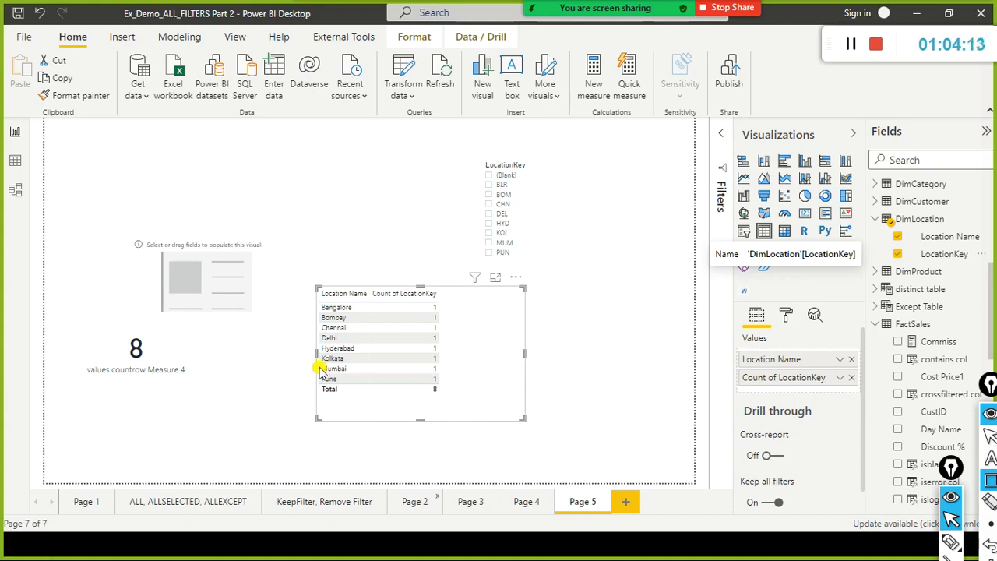
# Search the fields for "values", add values countrow Measure 4 to the location table, and widen the table to fit it.
pyautogui.click(201, 353)
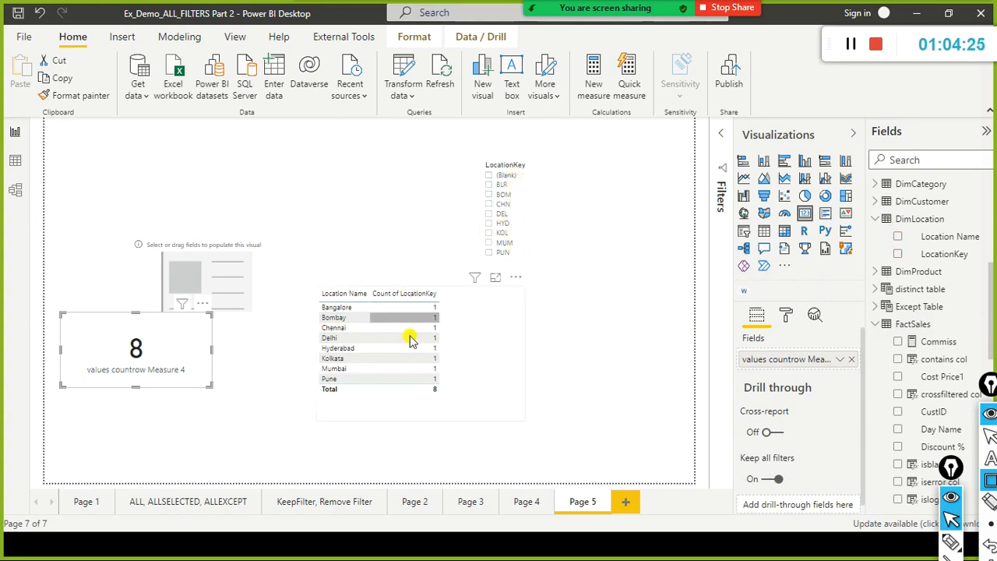
pyautogui.click(470, 354)
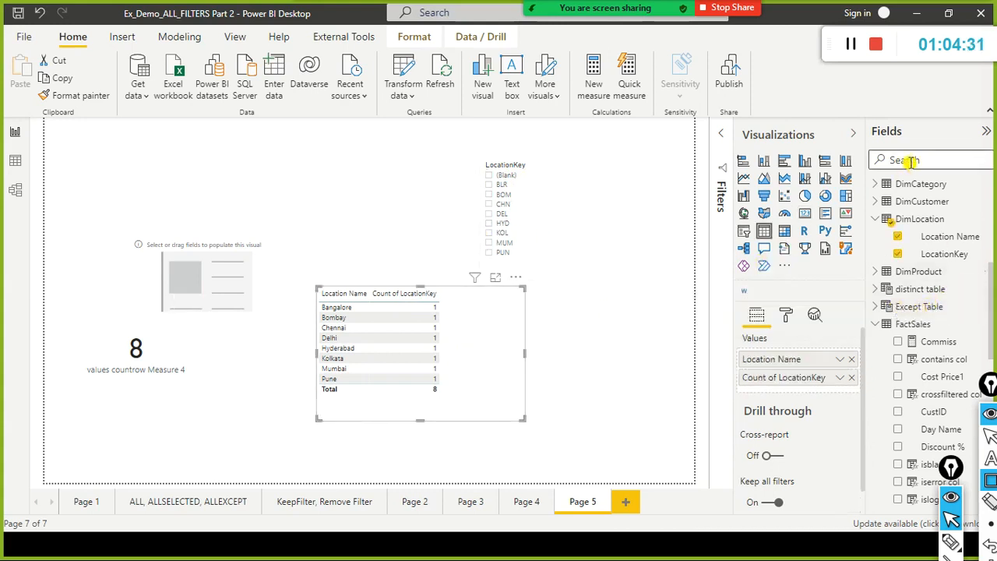
pyautogui.write('v')
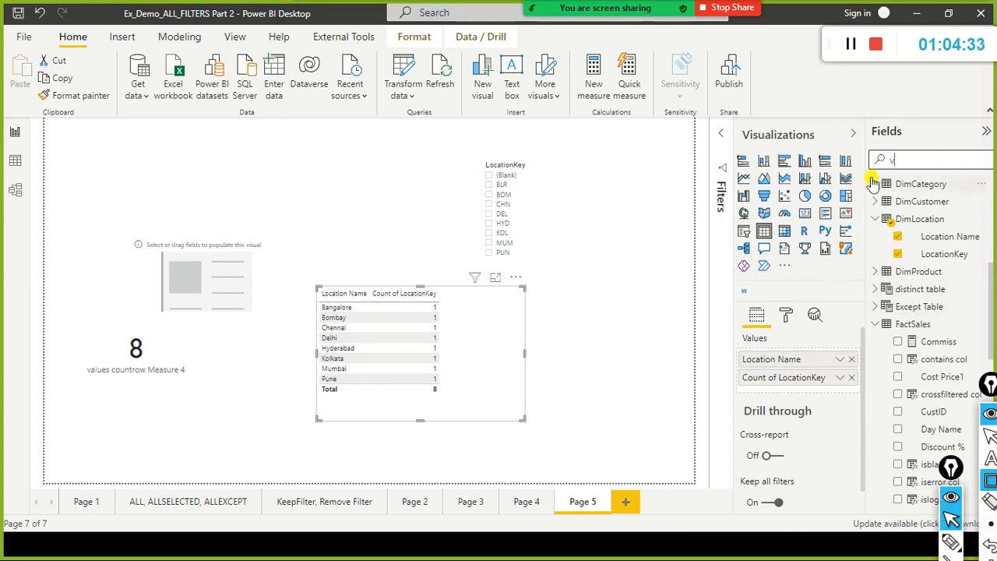
pyautogui.write('au')
pyautogui.press('BackSpace')
pyautogui.write('lues')
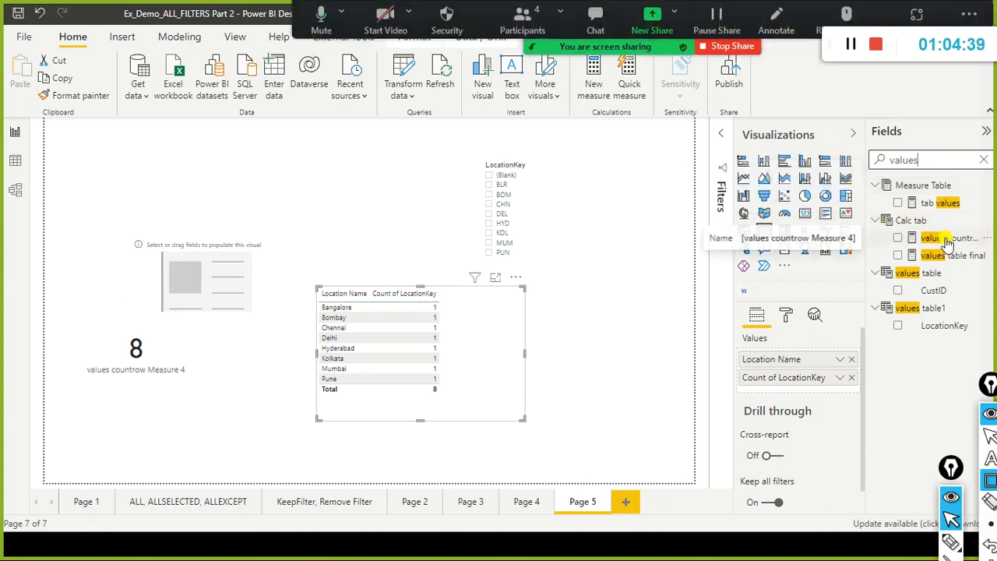
pyautogui.moveTo(947, 237); pyautogui.dragTo(489, 317)
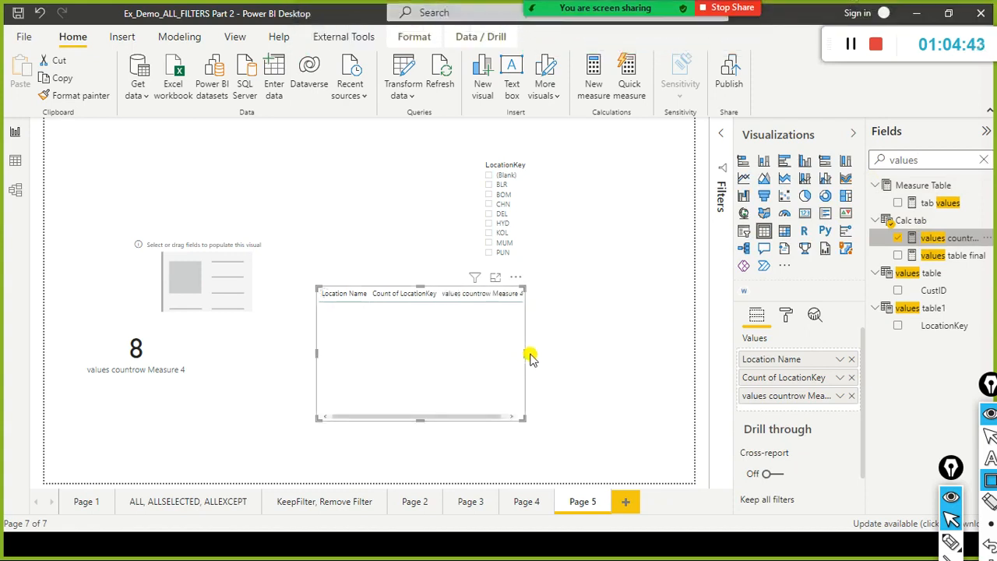
pyautogui.moveTo(526, 352); pyautogui.dragTo(611, 372)
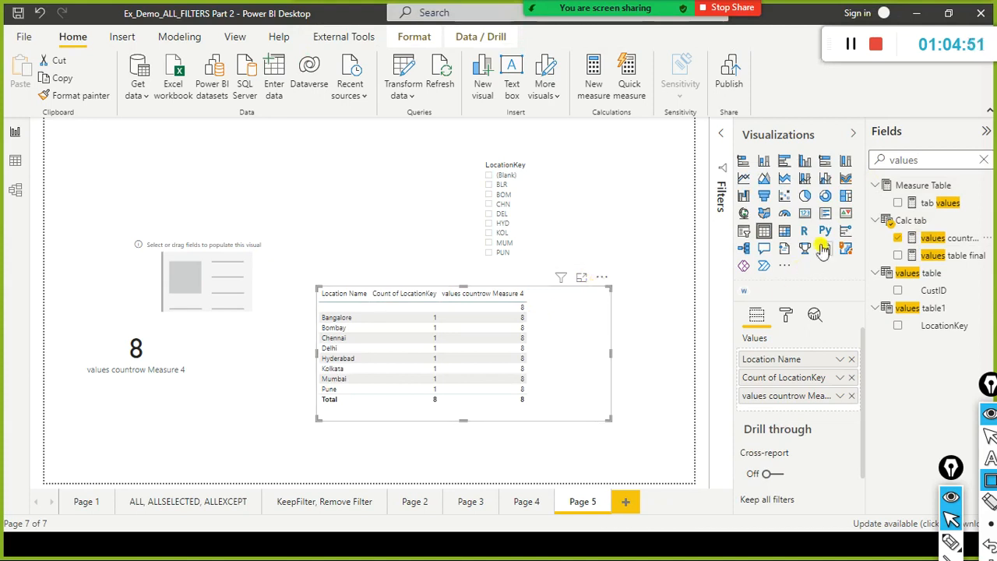
# In the model diagram, move the Calc tab table below TST and look through its field list.
pyautogui.click(16, 191)
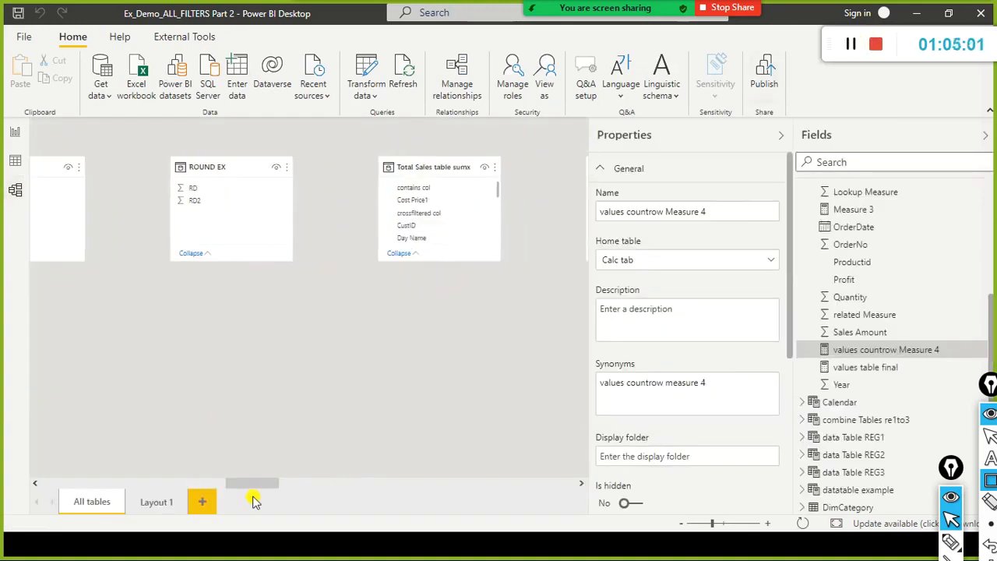
pyautogui.moveTo(257, 483); pyautogui.dragTo(285, 452)
pyautogui.moveTo(324, 167); pyautogui.dragTo(31, 366)
pyautogui.moveTo(285, 483); pyautogui.dragTo(272, 463)
pyautogui.moveTo(353, 364); pyautogui.dragTo(71, 338)
pyautogui.moveTo(249, 483); pyautogui.dragTo(209, 483)
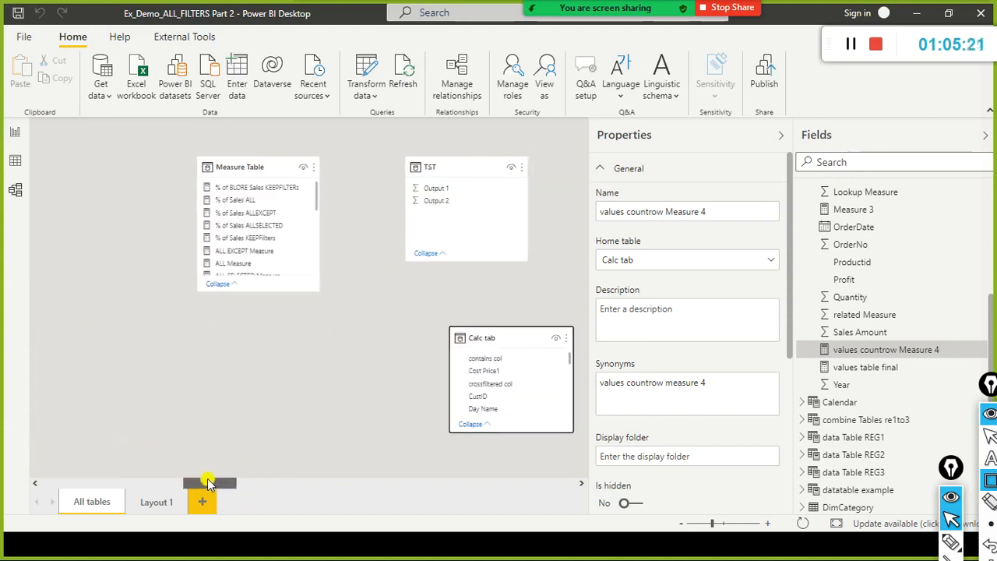
pyautogui.scroll(-5, 505, 382)
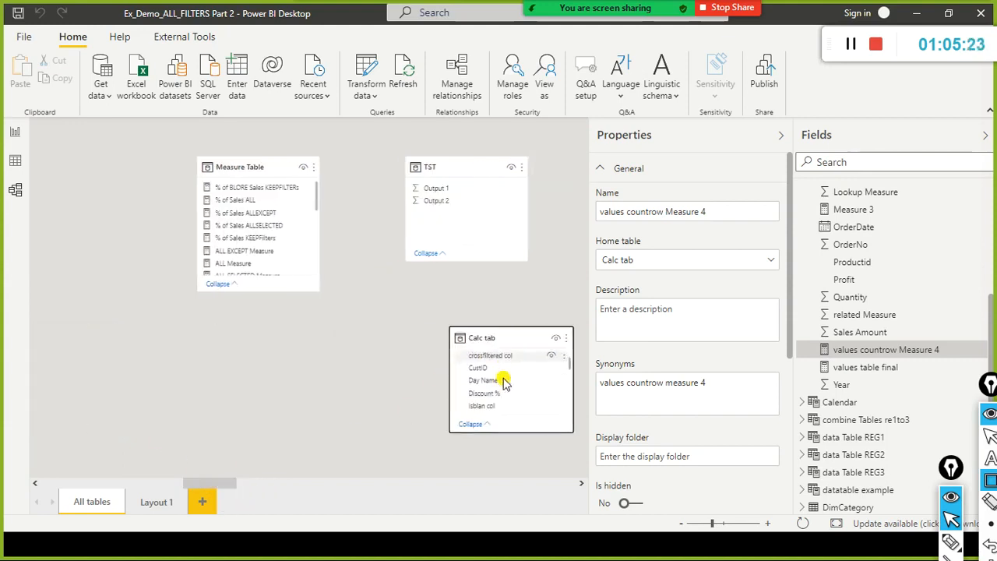
pyautogui.scroll(-4, 504, 382)
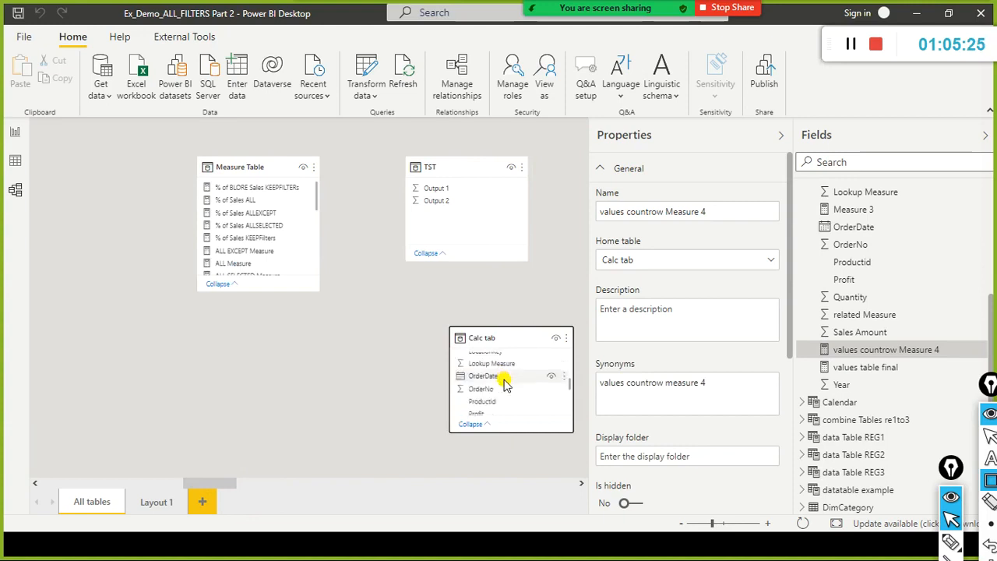
pyautogui.scroll(1, 505, 382)
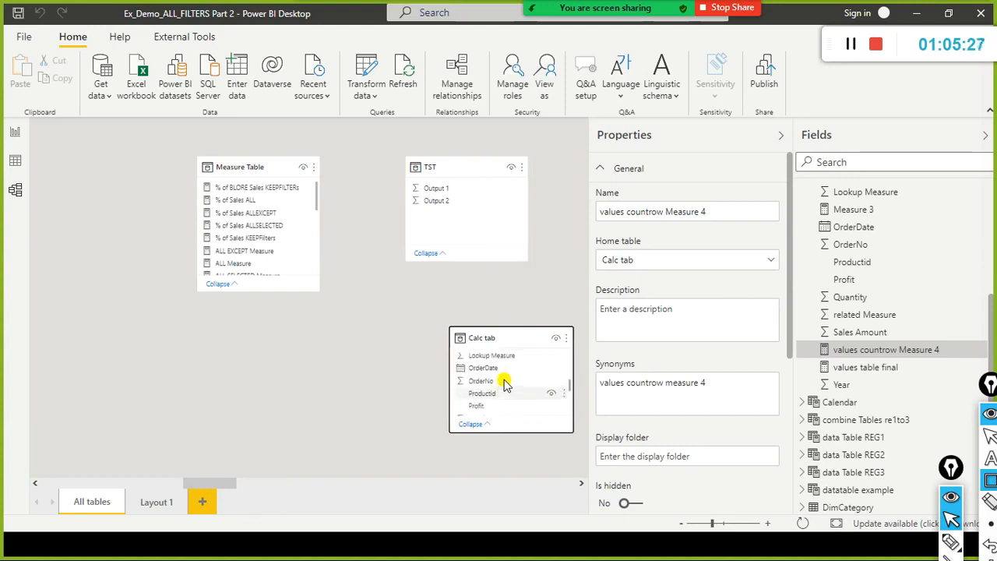
# Move the Calc tab table near Calendar and DimLocation, check the relationships around FactSales, and return to the report page.
pyautogui.moveTo(523, 344); pyautogui.dragTo(2, 337)
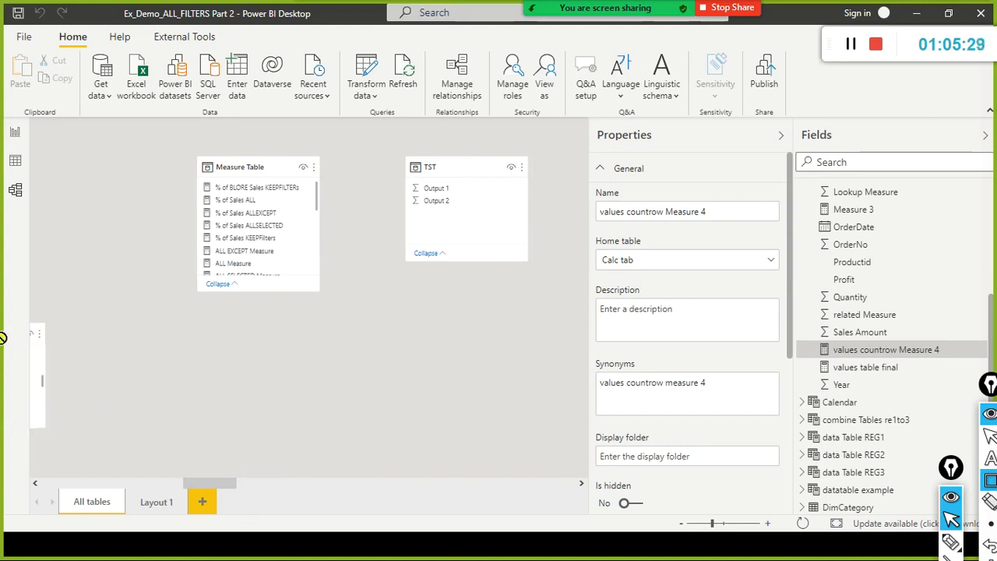
pyautogui.click(164, 485)
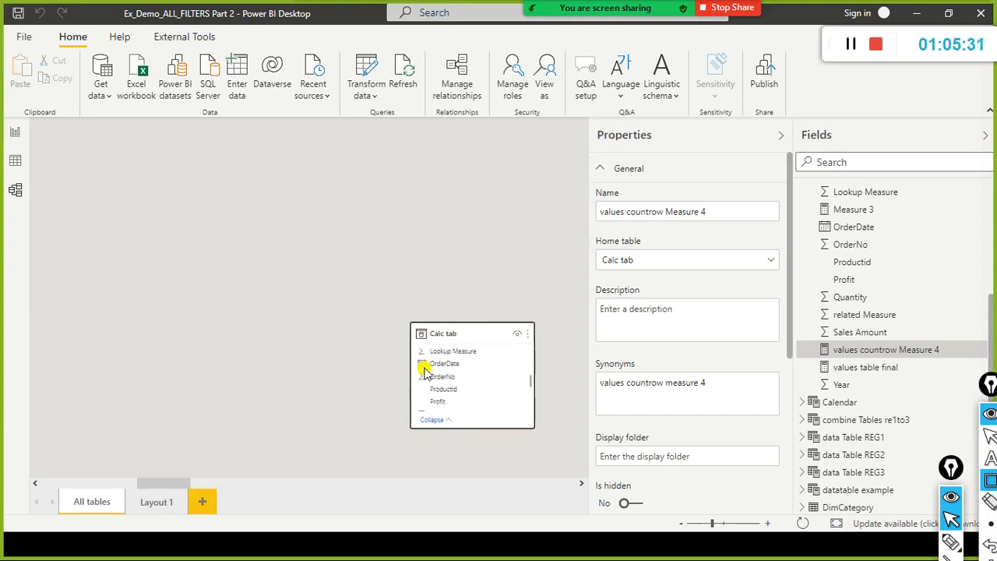
pyautogui.moveTo(470, 336); pyautogui.dragTo(89, 287)
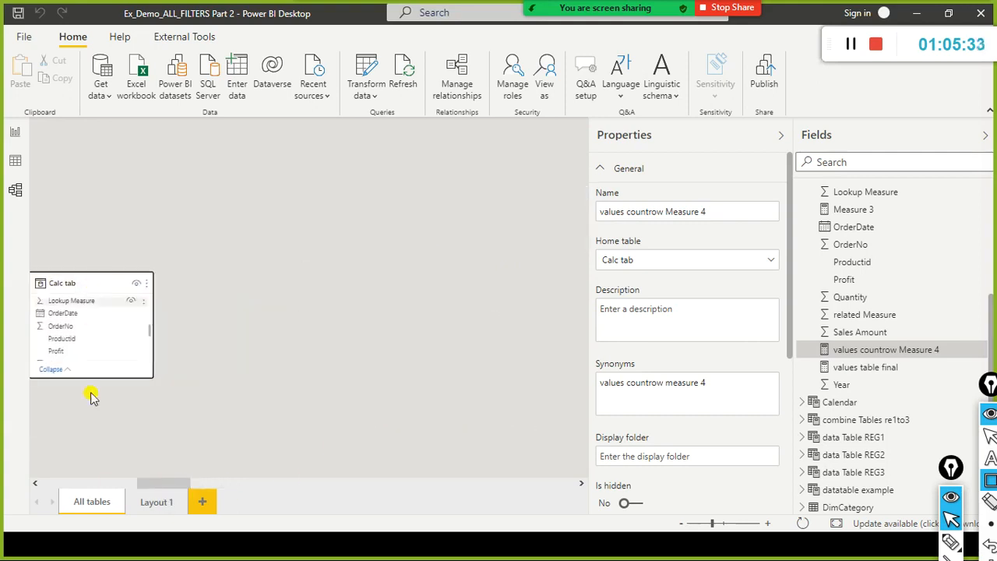
pyautogui.click(106, 485)
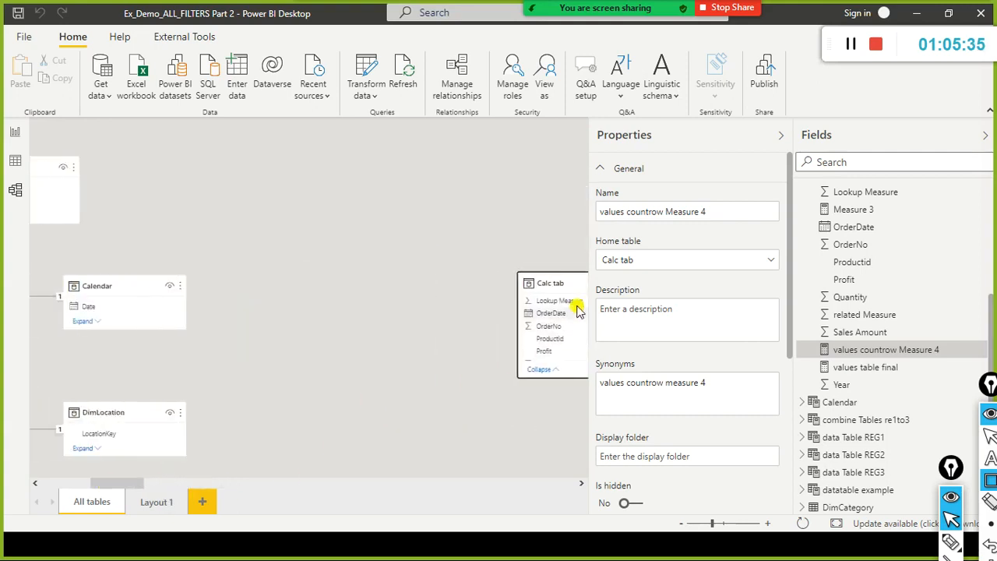
pyautogui.moveTo(575, 288); pyautogui.dragTo(330, 340)
pyautogui.moveTo(107, 481); pyautogui.dragTo(84, 474)
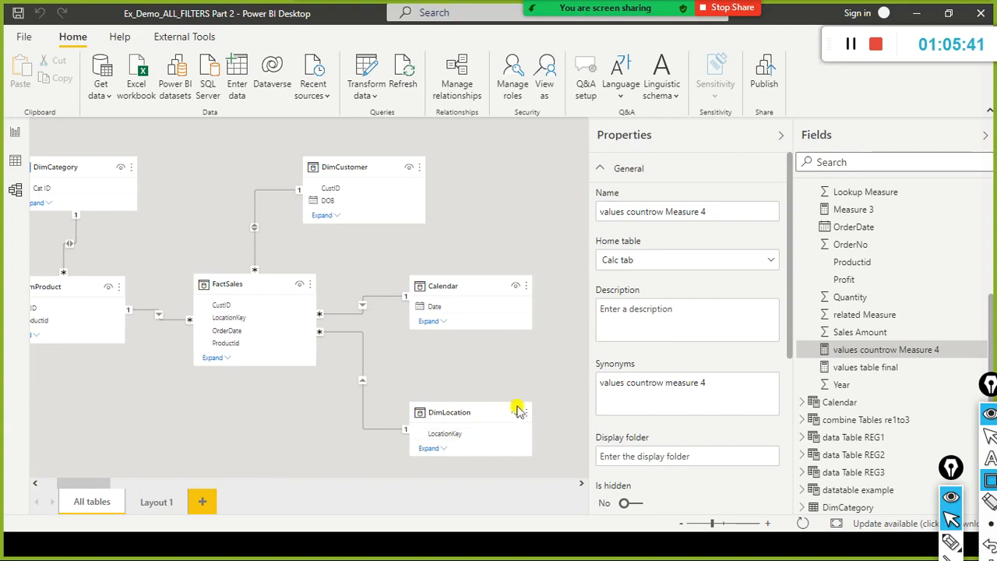
pyautogui.click(19, 163)
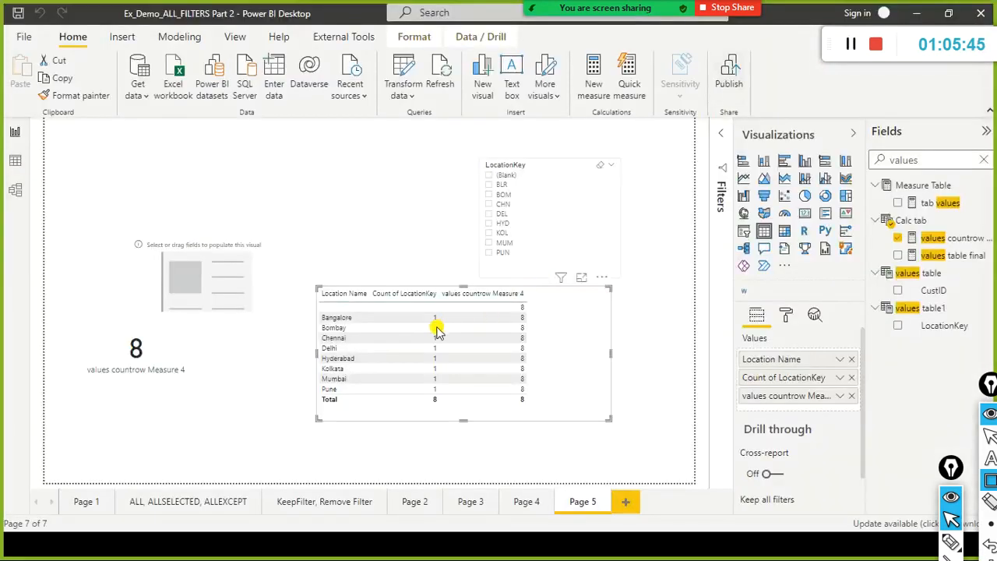